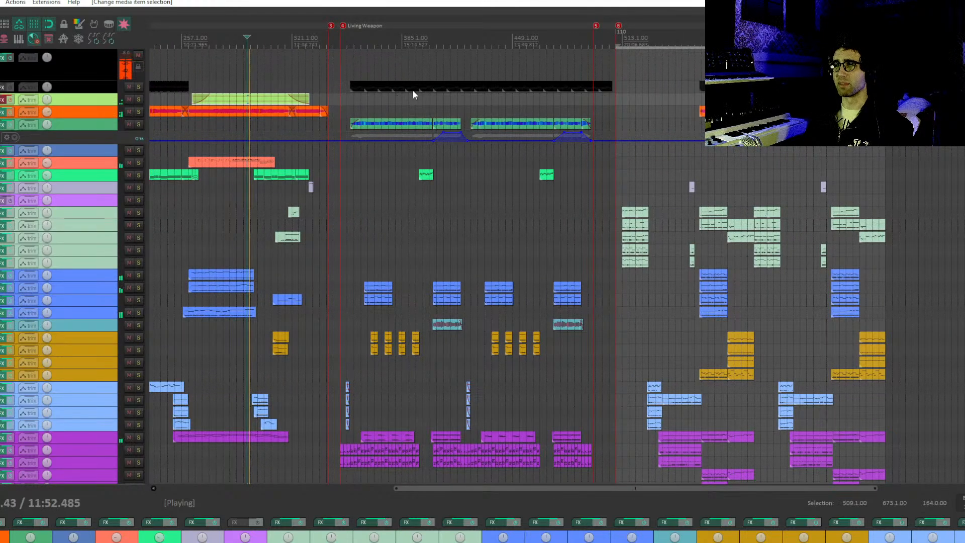
Stop playback and place the edit cursor at bar 705, in the empty space past the last items.
{"action": "left_click_drag", "start_coordinate": [414, 78], "coordinate": [396, 57]}
{"action": "left_click_drag", "start_coordinate": [626, 171], "coordinate": [496, 193]}
{"action": "left_click_drag", "start_coordinate": [519, 128], "coordinate": [497, 128]}
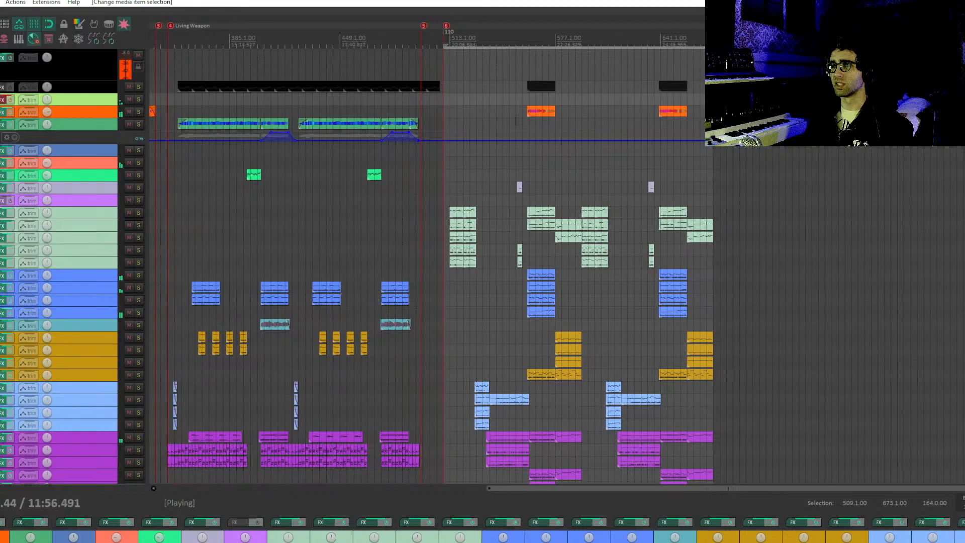
{"action": "left_click_drag", "start_coordinate": [579, 178], "coordinate": [556, 171]}
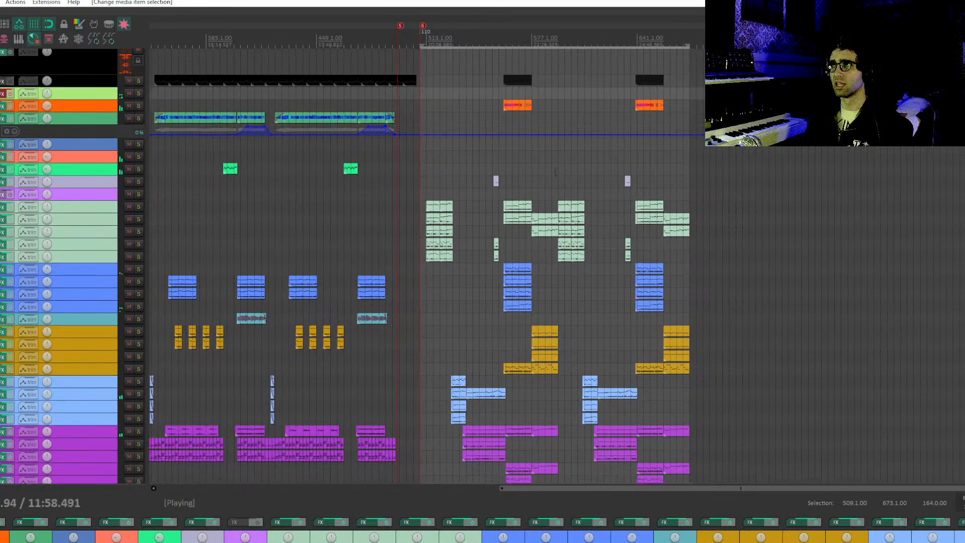
{"action": "left_click_drag", "start_coordinate": [684, 126], "coordinate": [649, 131]}
{"action": "key", "text": "space"}
{"action": "left_click", "coordinate": [708, 113]}
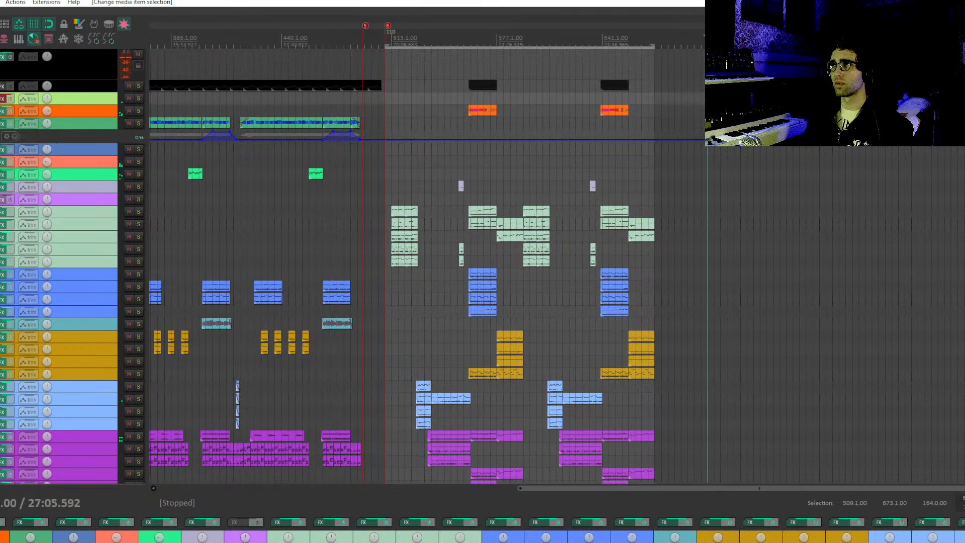
{"action": "scroll", "coordinate": [658, 89], "scroll_direction": "up", "scroll_amount": 4}
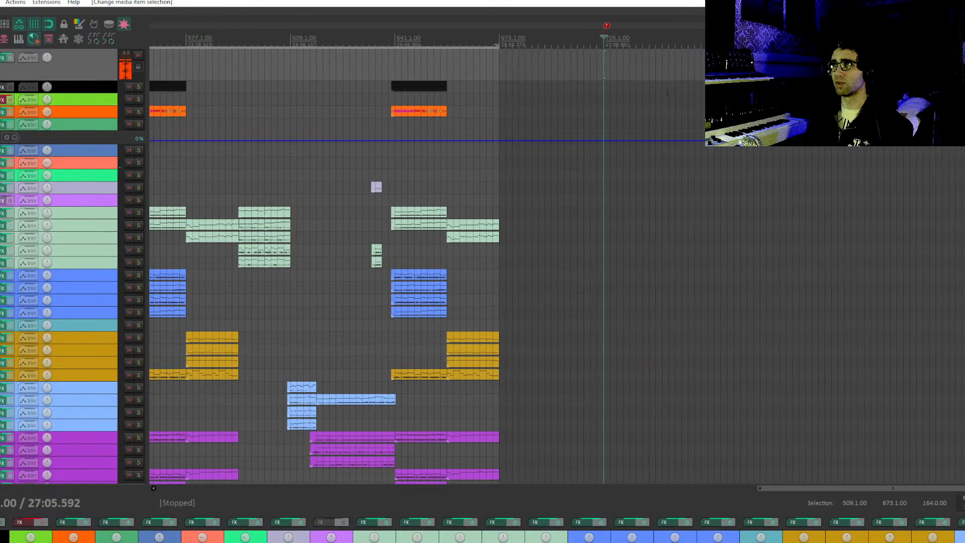
{"action": "scroll", "coordinate": [506, 150], "scroll_direction": "right", "scroll_amount": 4}
{"action": "scroll", "coordinate": [105, 291], "scroll_direction": "down", "scroll_amount": 3}
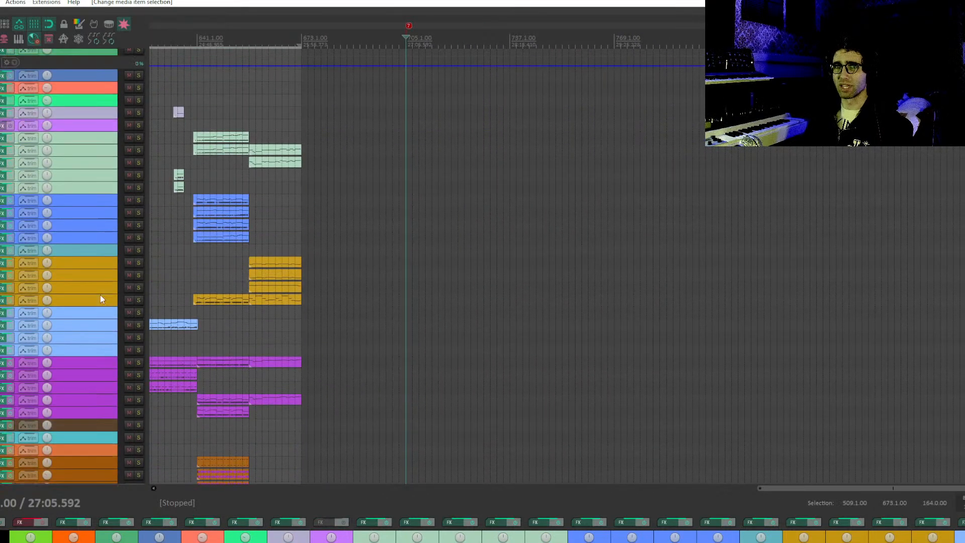
{"action": "scroll", "coordinate": [100, 296], "scroll_direction": "down", "scroll_amount": 3}
{"action": "left_click_drag", "start_coordinate": [240, 190], "coordinate": [324, 342]}
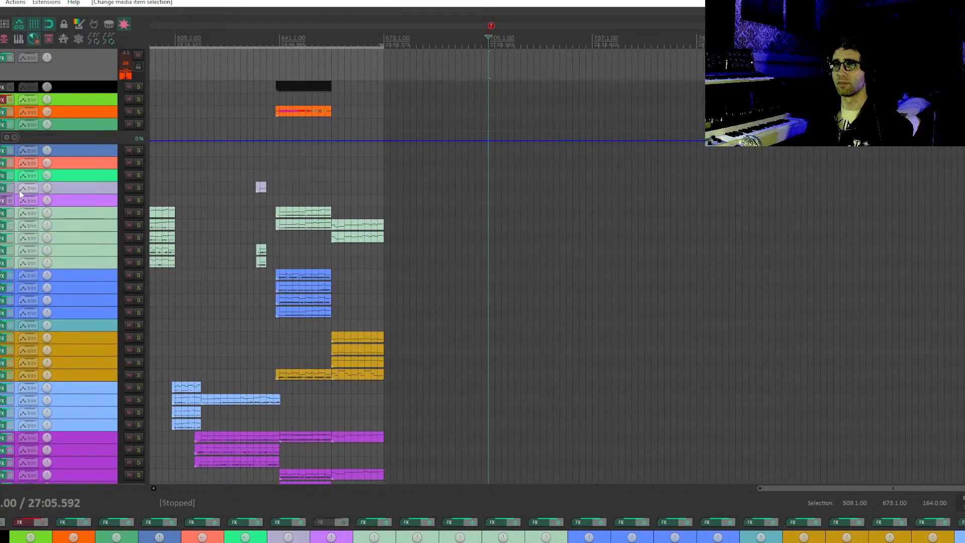
Listen to the end of the arrangement around bar 641, and stop playback.
{"action": "double_click", "coordinate": [491, 25]}
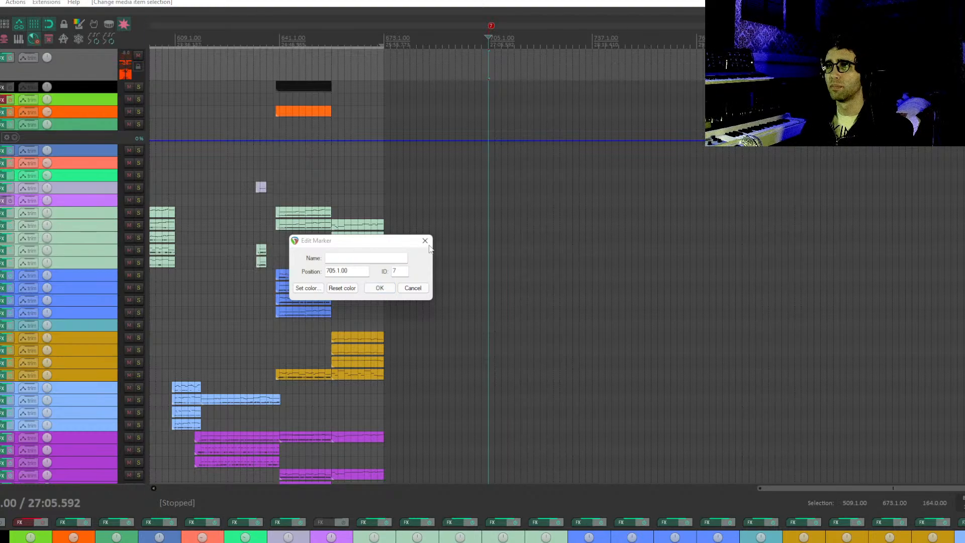
{"action": "left_click", "coordinate": [417, 288]}
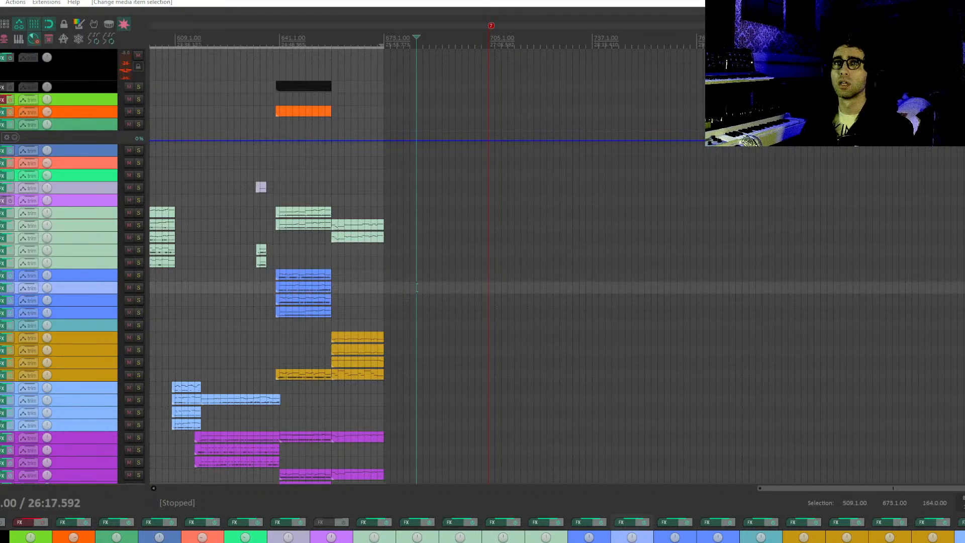
{"action": "left_click", "coordinate": [241, 42]}
{"action": "key", "text": "space"}
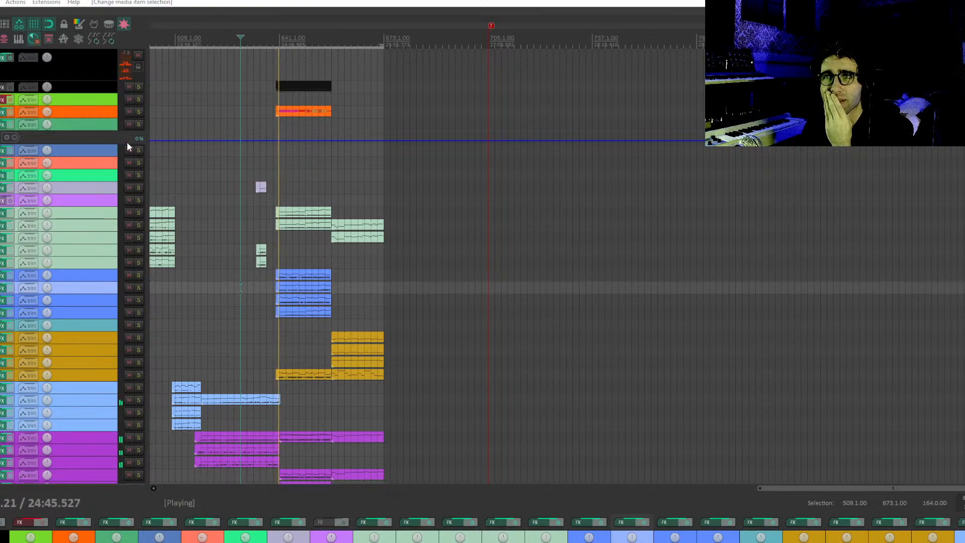
{"action": "scroll", "coordinate": [312, 176], "scroll_direction": "right", "scroll_amount": 1}
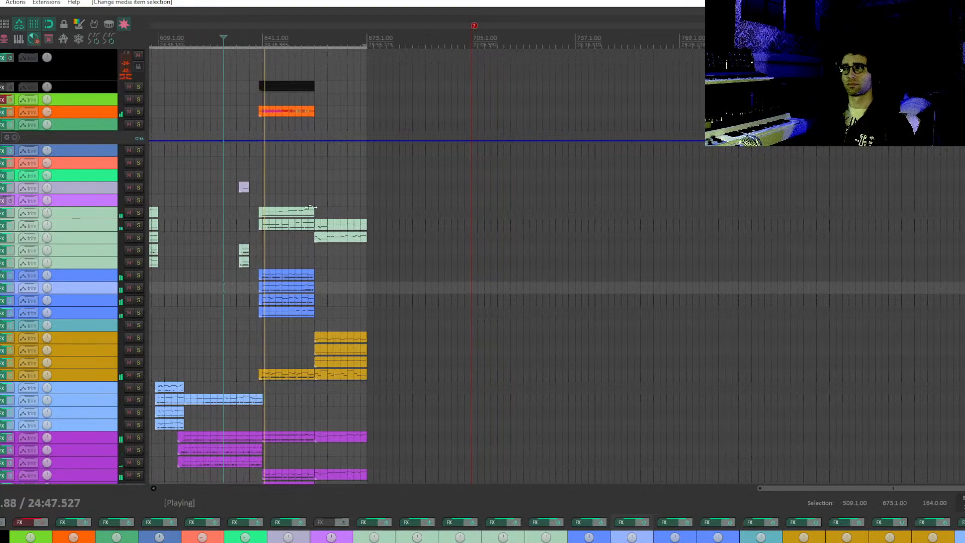
{"action": "left_click", "coordinate": [283, 175]}
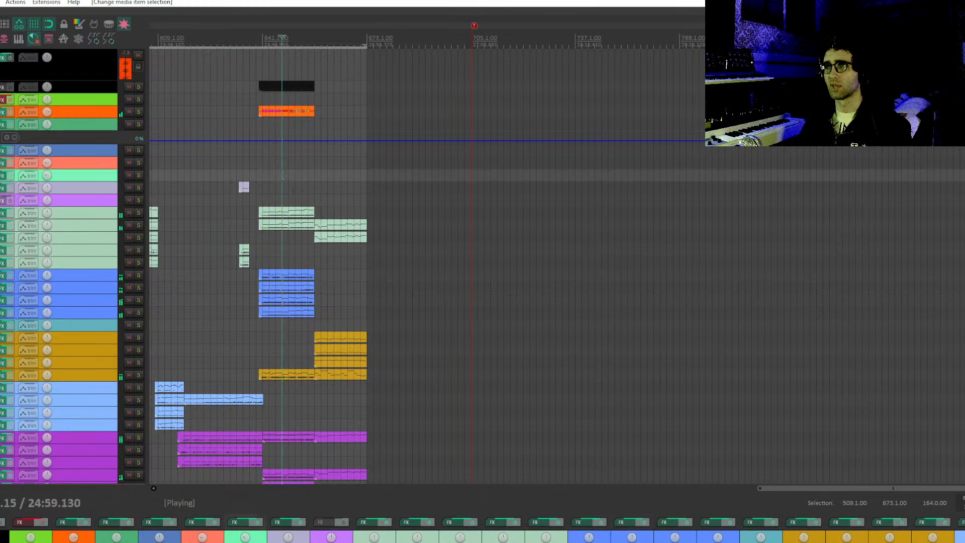
{"action": "key", "text": "space"}
Place the edit cursor at marker 7 and name that marker "Flight To Tenth Hell".
{"action": "scroll", "coordinate": [283, 226], "scroll_direction": "right", "scroll_amount": 1}
{"action": "left_click", "coordinate": [456, 26]}
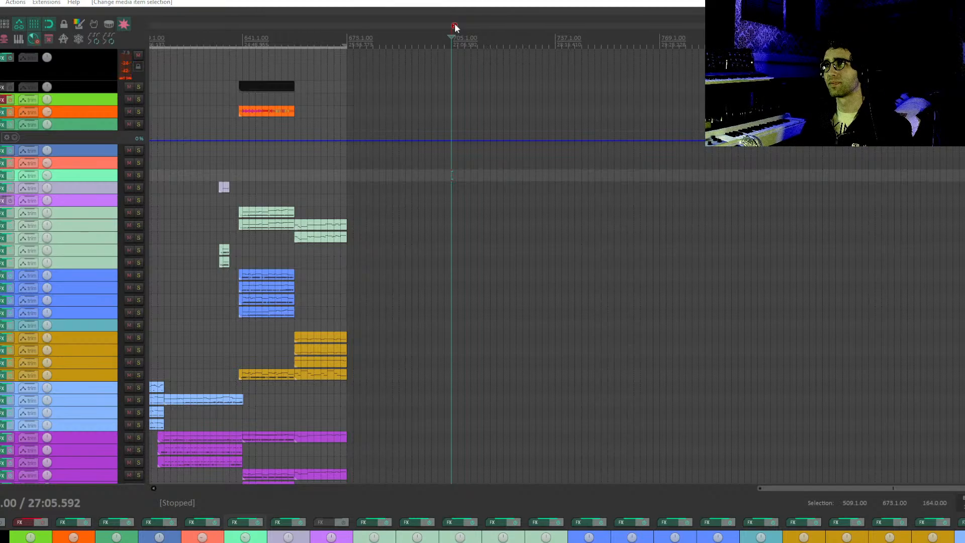
{"action": "double_click", "coordinate": [454, 26]}
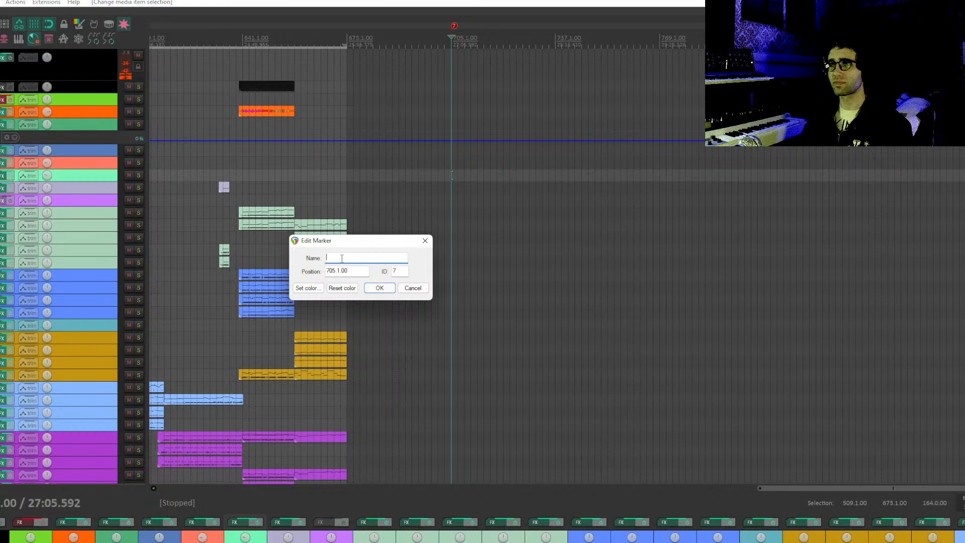
{"action": "type", "text": "T"}
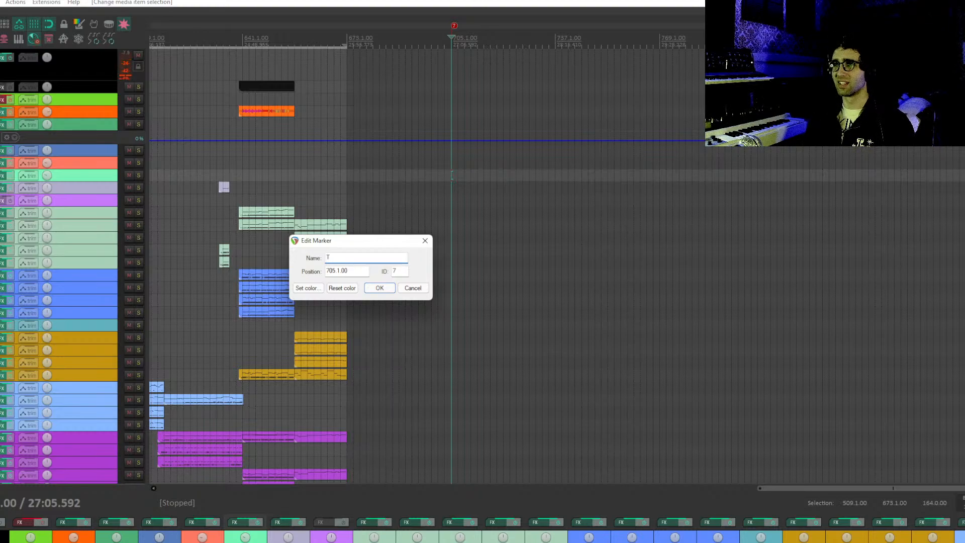
{"action": "key", "text": "BackSpace"}
{"action": "type", "text": "Flight To Tenth Hell"}
{"action": "key", "text": "Return"}
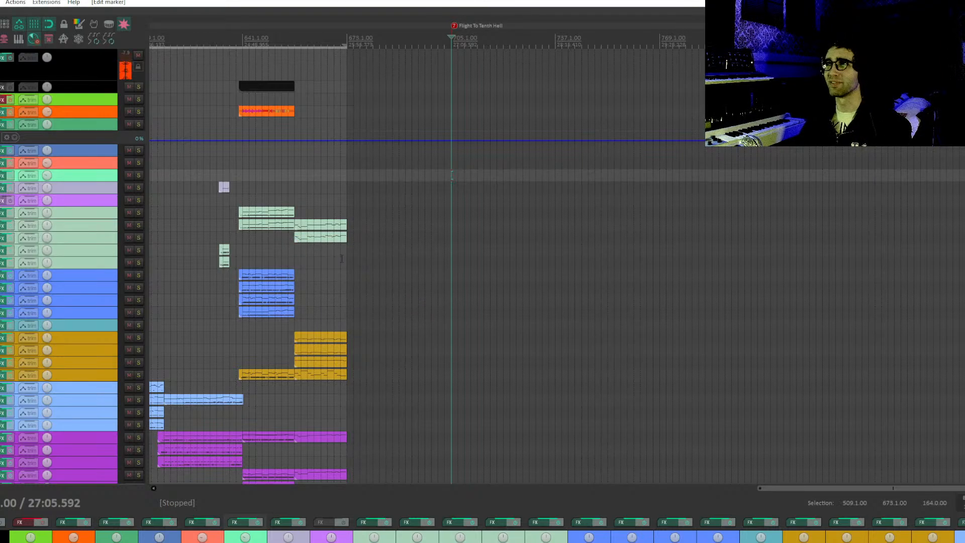
{"action": "left_click", "coordinate": [455, 214]}
{"action": "left_click_drag", "start_coordinate": [456, 226], "coordinate": [442, 236]}
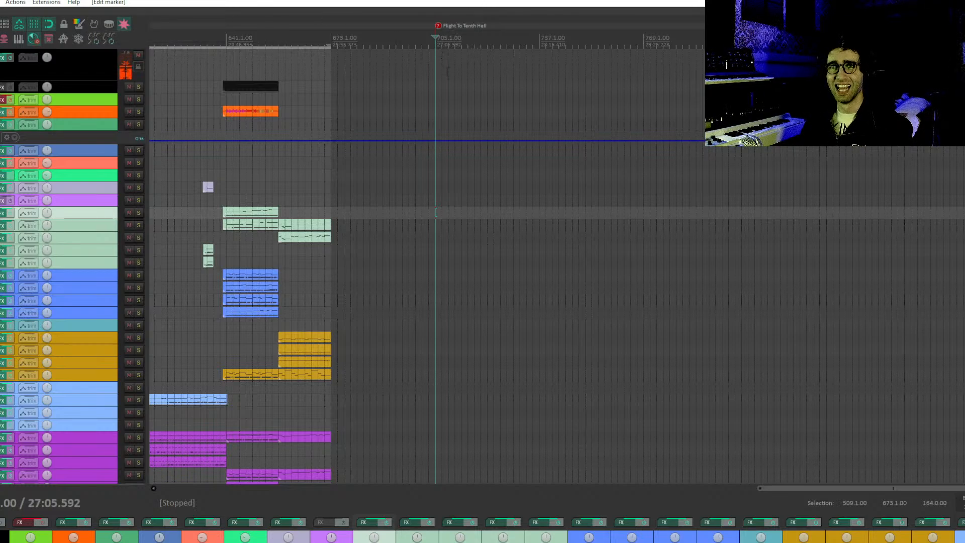
{"action": "scroll", "coordinate": [502, 127], "scroll_direction": "up", "scroll_amount": 3}
{"action": "left_click_drag", "start_coordinate": [696, 115], "coordinate": [559, 138]}
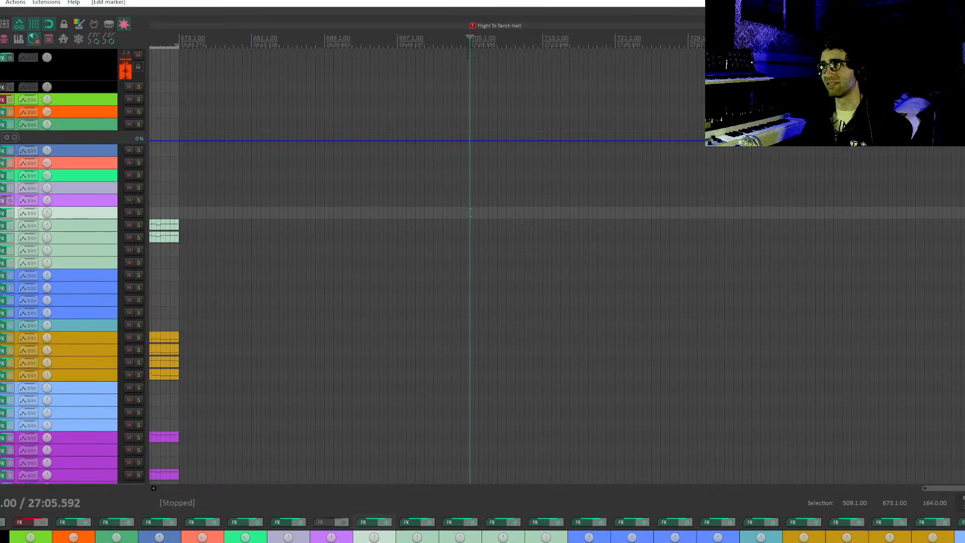
{"action": "left_click_drag", "start_coordinate": [481, 69], "coordinate": [448, 75]}
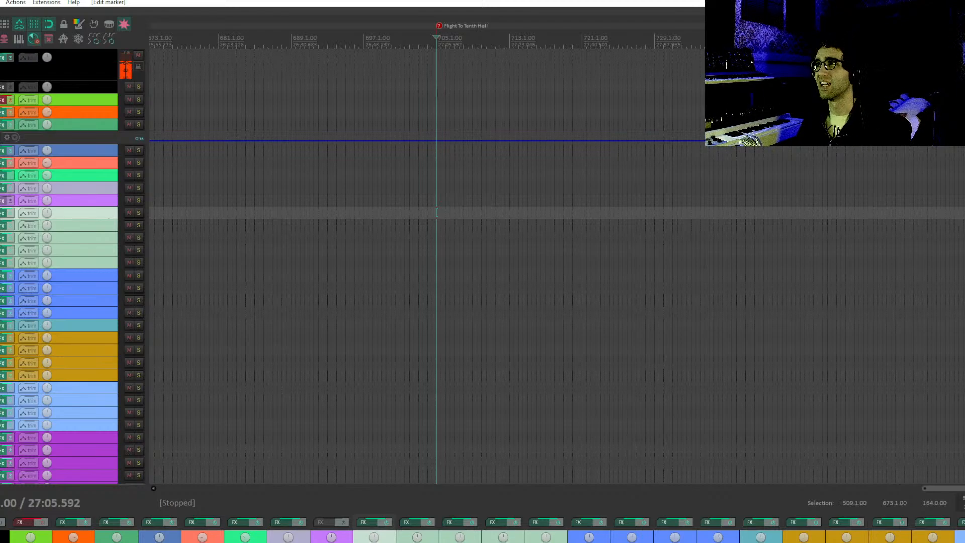
{"action": "scroll", "coordinate": [425, 69], "scroll_direction": "right", "scroll_amount": 2}
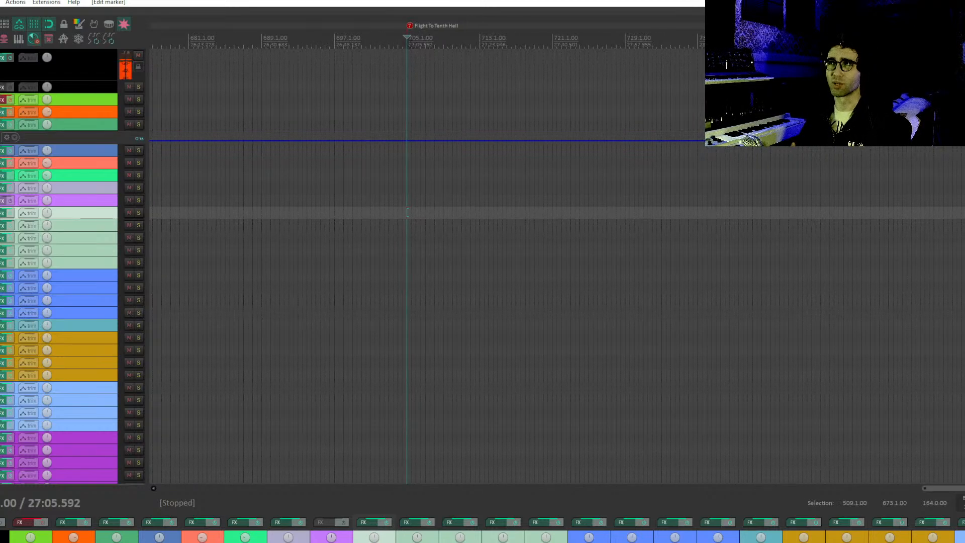
{"action": "scroll", "coordinate": [412, 47], "scroll_direction": "right", "scroll_amount": 10}
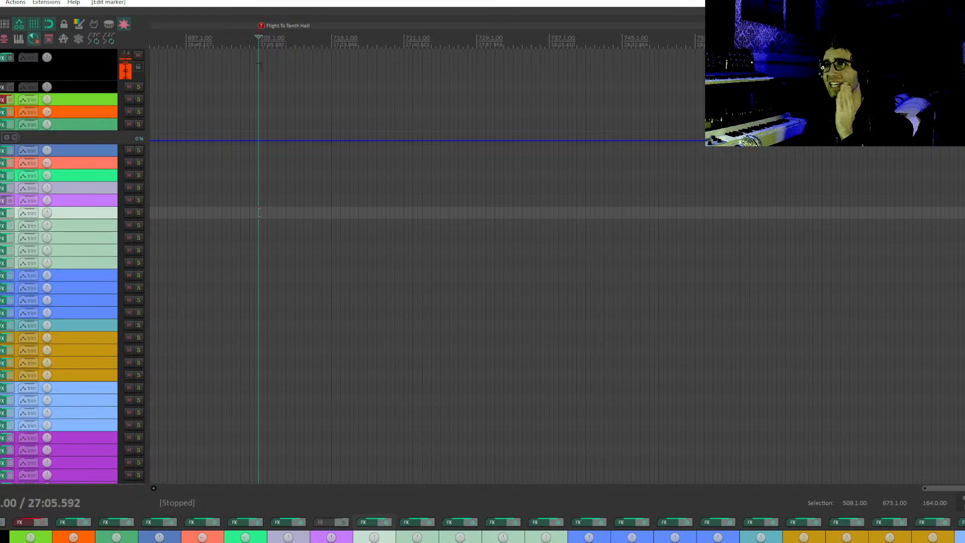
{"action": "left_click", "coordinate": [261, 66]}
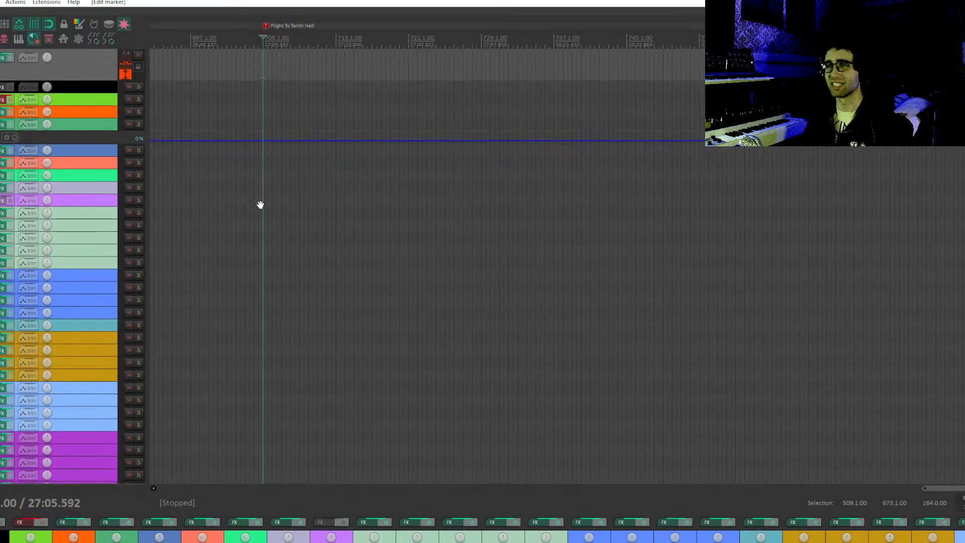
{"action": "left_click", "coordinate": [265, 203]}
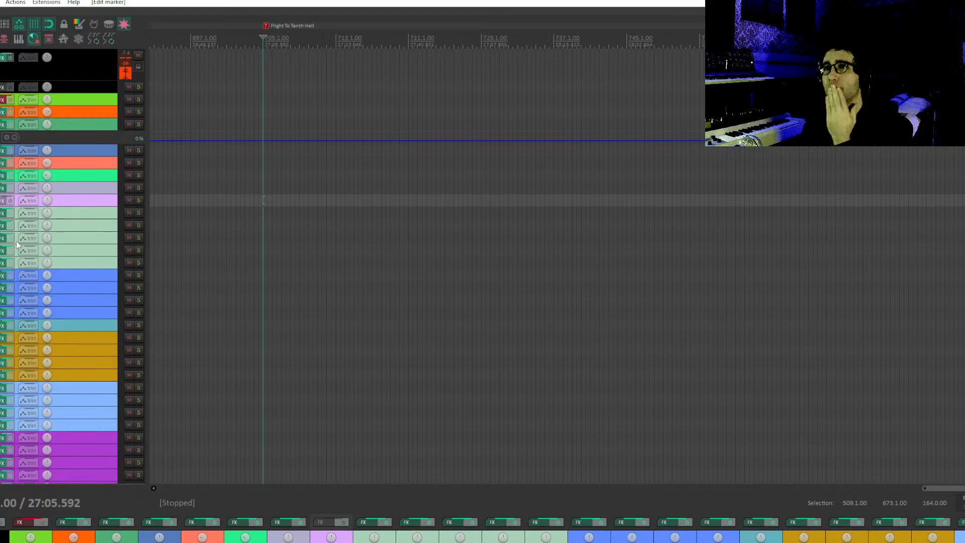
{"action": "left_click", "coordinate": [61, 230]}
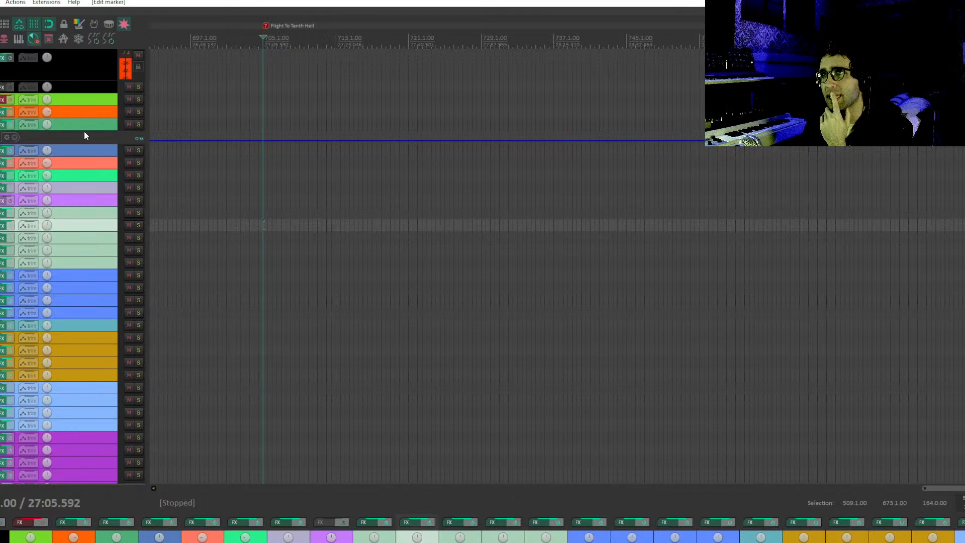
{"action": "left_click", "coordinate": [88, 114]}
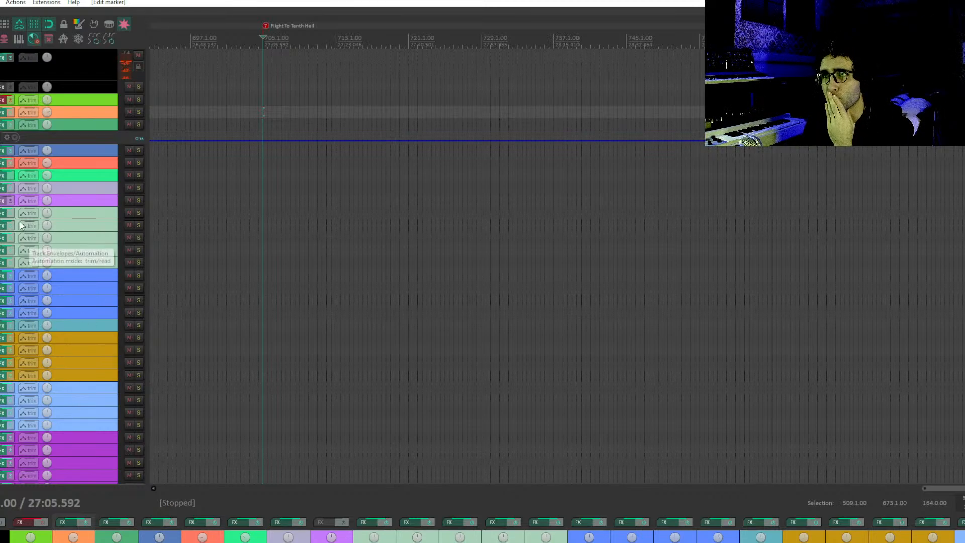
Select the brown Drum Kit track and open its FX chain.
{"action": "scroll", "coordinate": [50, 223], "scroll_direction": "down", "scroll_amount": 3}
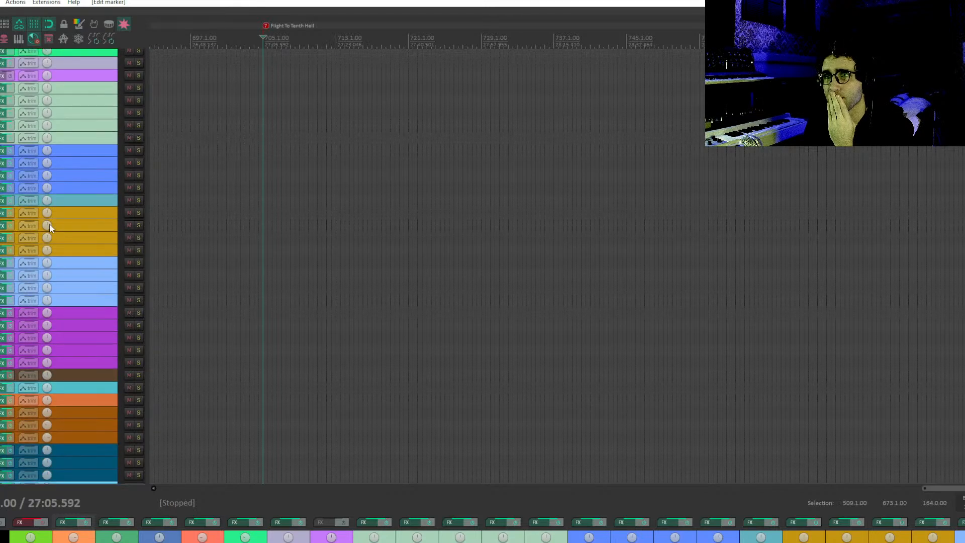
{"action": "scroll", "coordinate": [49, 227], "scroll_direction": "down", "scroll_amount": 2}
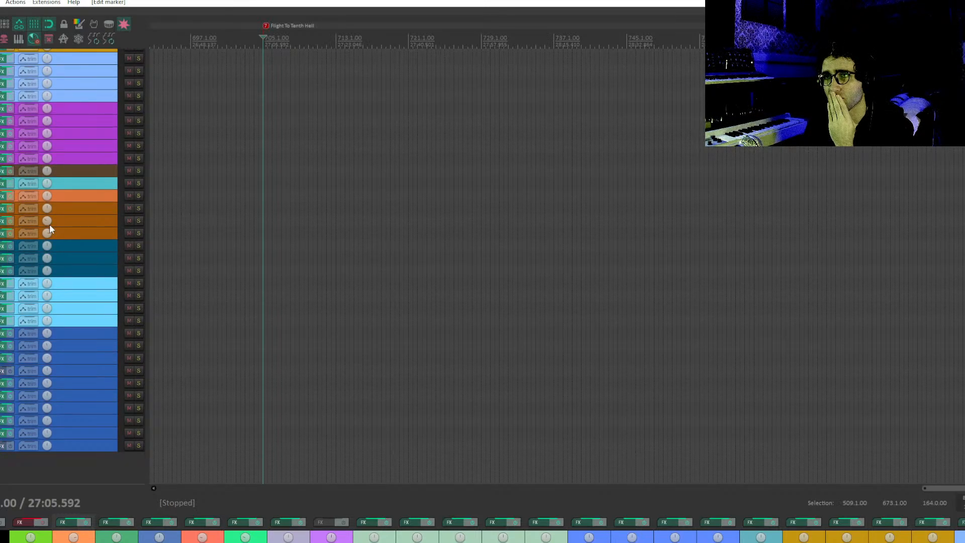
{"action": "left_click", "coordinate": [77, 171]}
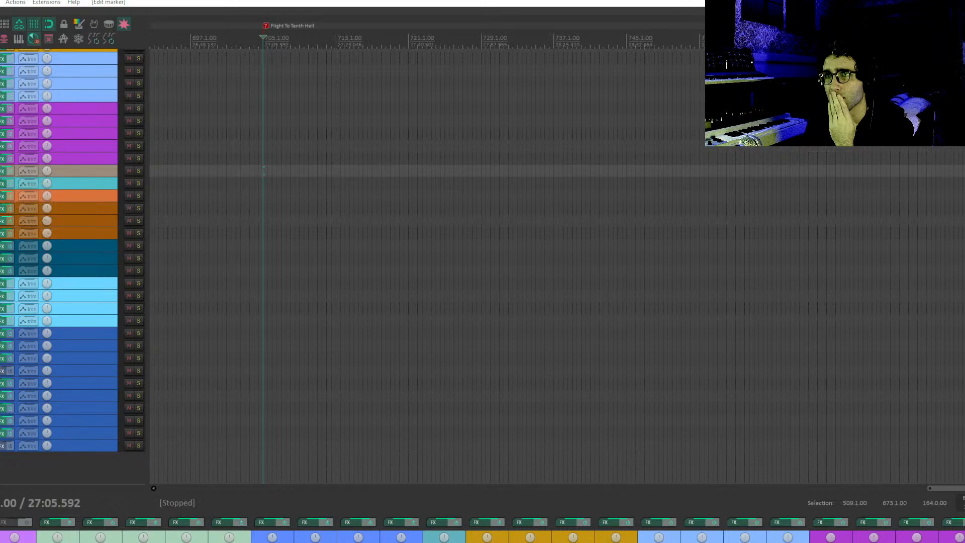
{"action": "left_click_drag", "start_coordinate": [0, 173], "coordinate": [250, 168]}
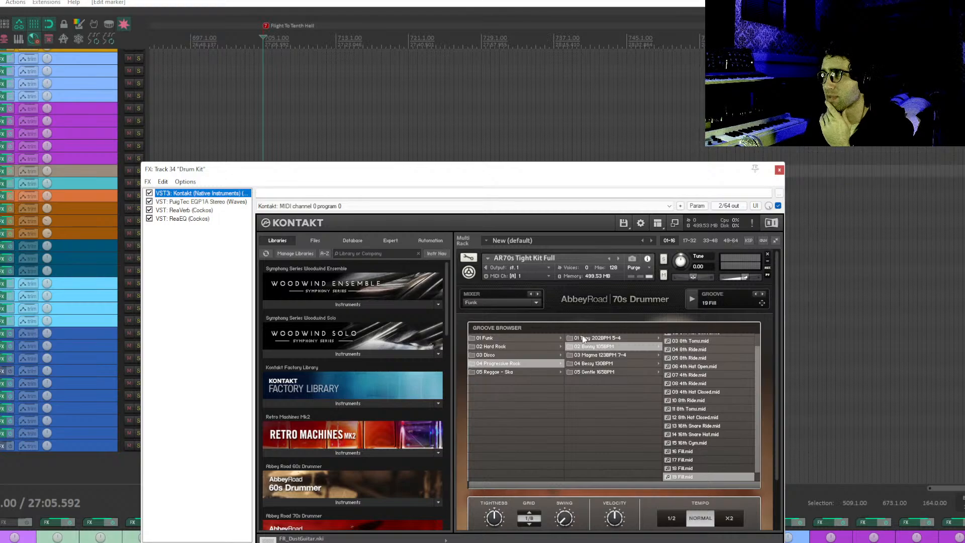
Choose the Funk groove "04 8th Hat Both" from the 07 Mover folder in the Kontakt Groove Browser and preview it.
{"action": "left_click", "coordinate": [503, 339]}
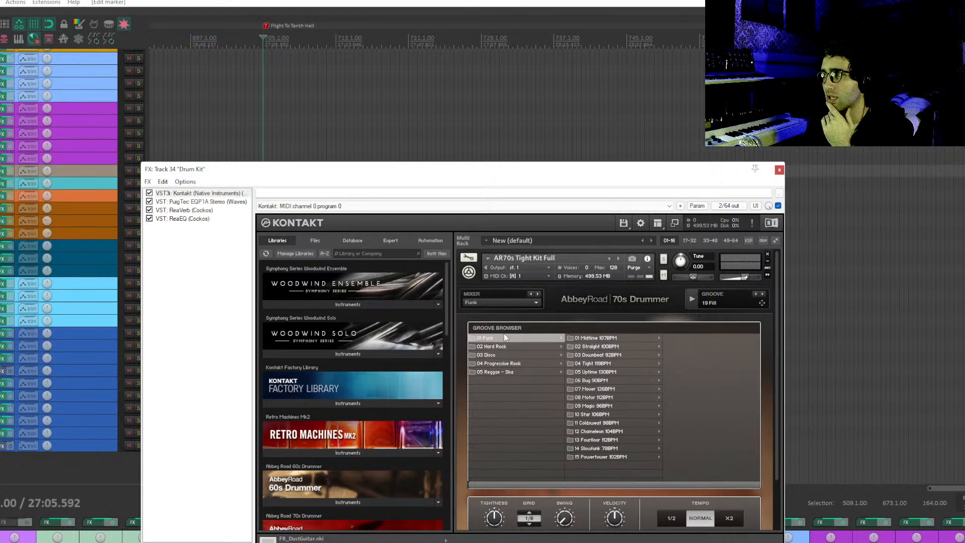
{"action": "left_click", "coordinate": [603, 389]}
{"action": "left_click", "coordinate": [702, 381]}
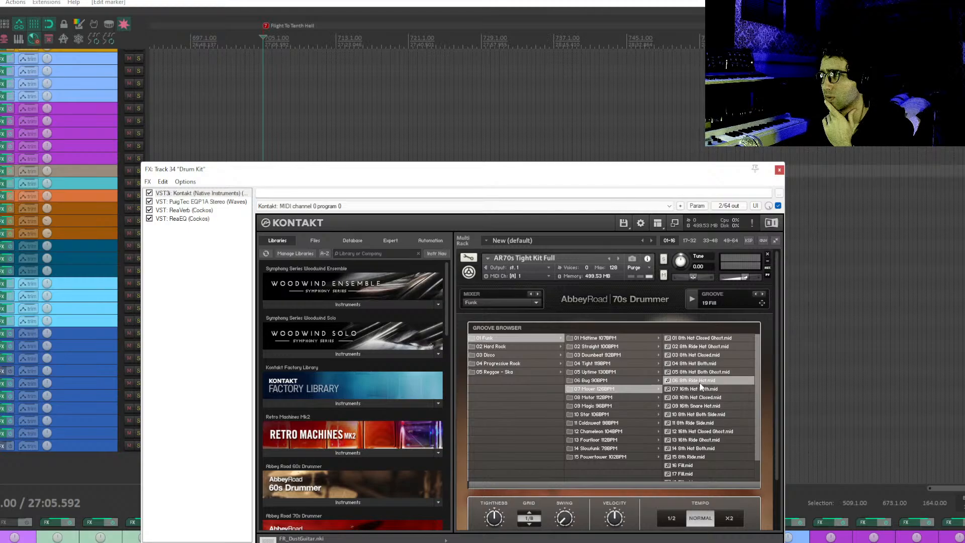
{"action": "left_click", "coordinate": [704, 357]}
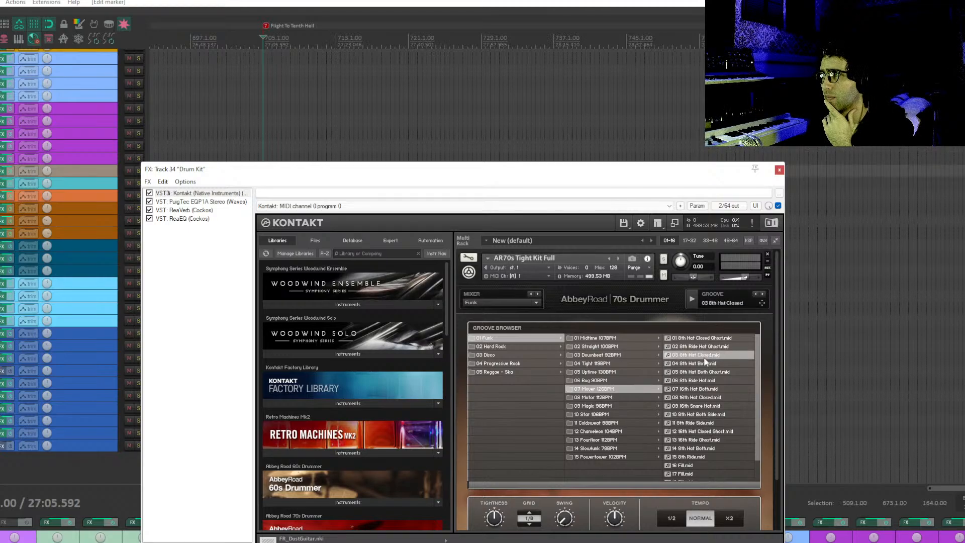
{"action": "left_click", "coordinate": [706, 363]}
{"action": "left_click", "coordinate": [693, 304]}
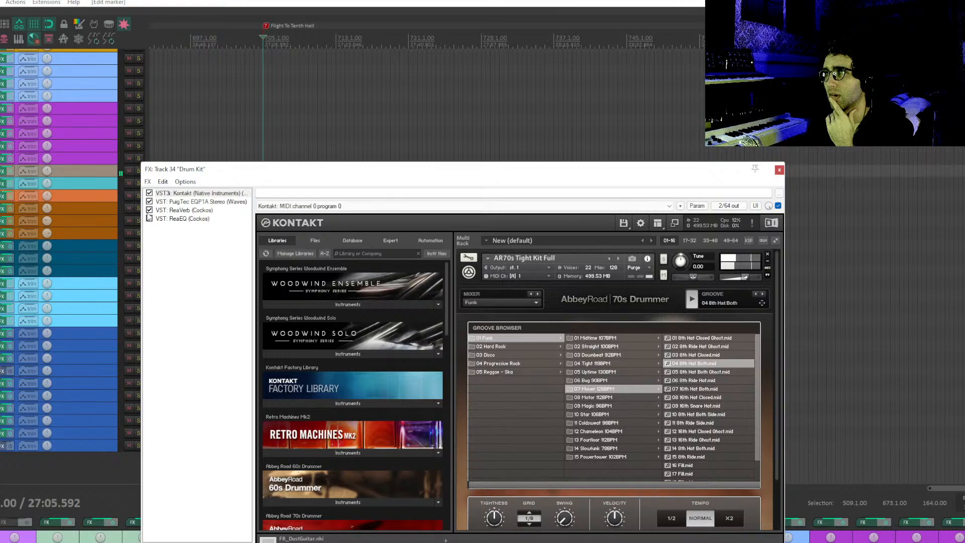
Compare the drum groove with and without ReaVerb, close the FX chain and start playback from the marker.
{"action": "left_click", "coordinate": [150, 211]}
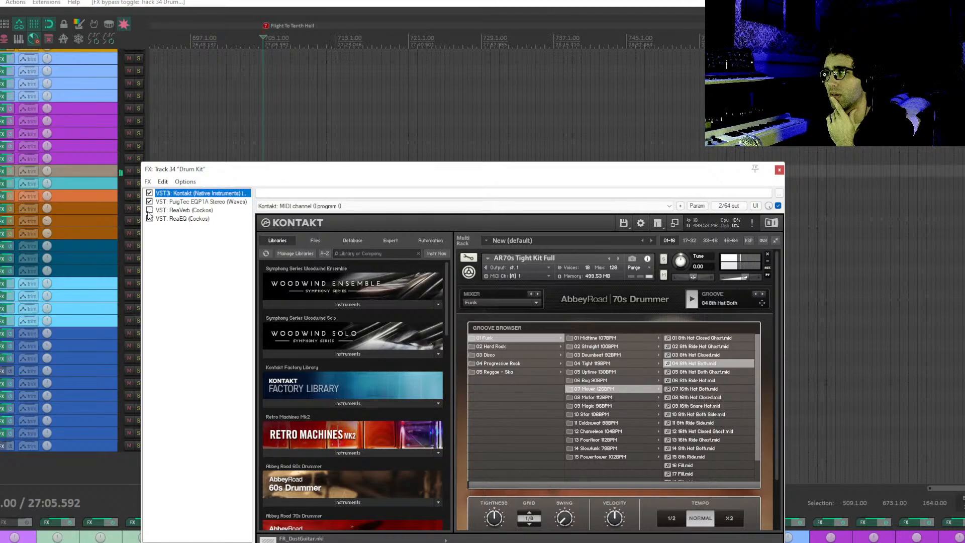
{"action": "left_click", "coordinate": [150, 211]}
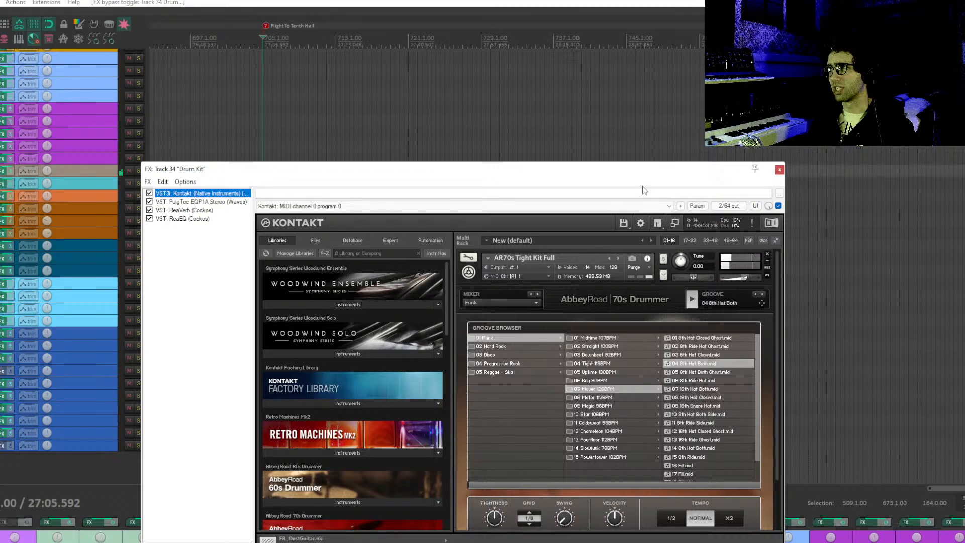
{"action": "left_click", "coordinate": [779, 169]}
{"action": "key", "text": "space"}
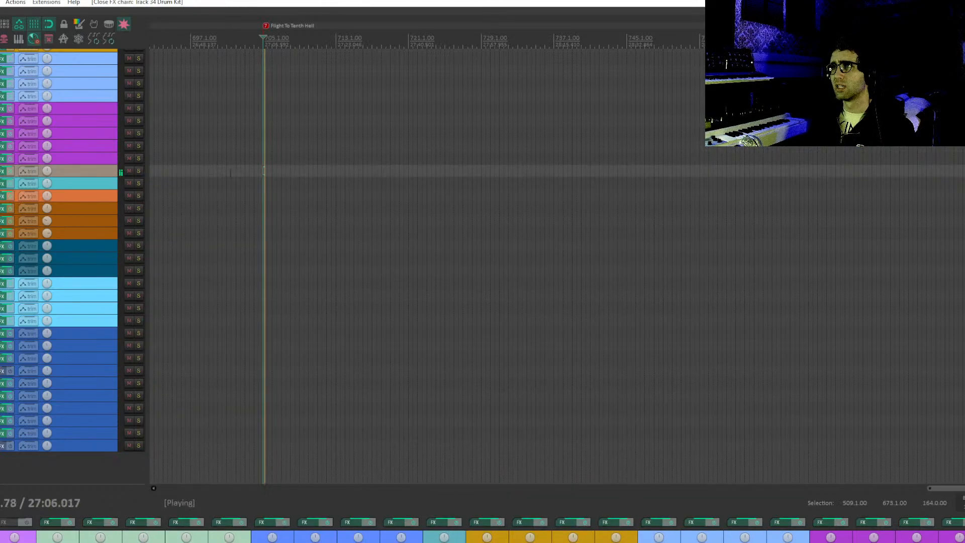
Stop the playback and the Kontakt groove preview on the Drum Kit track, then increase that track's height.
{"action": "key", "text": "space"}
{"action": "left_click", "coordinate": [250, 173]}
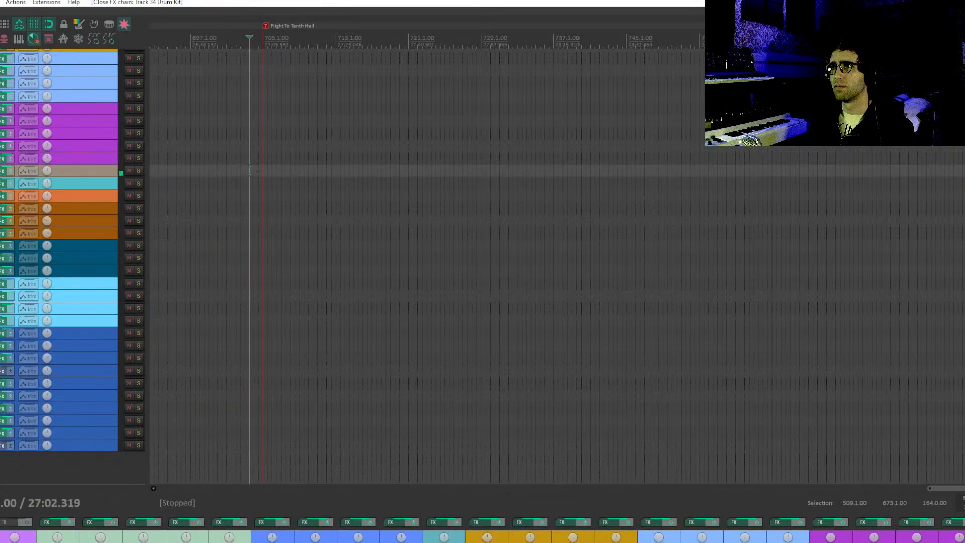
{"action": "left_click", "coordinate": [3, 171]}
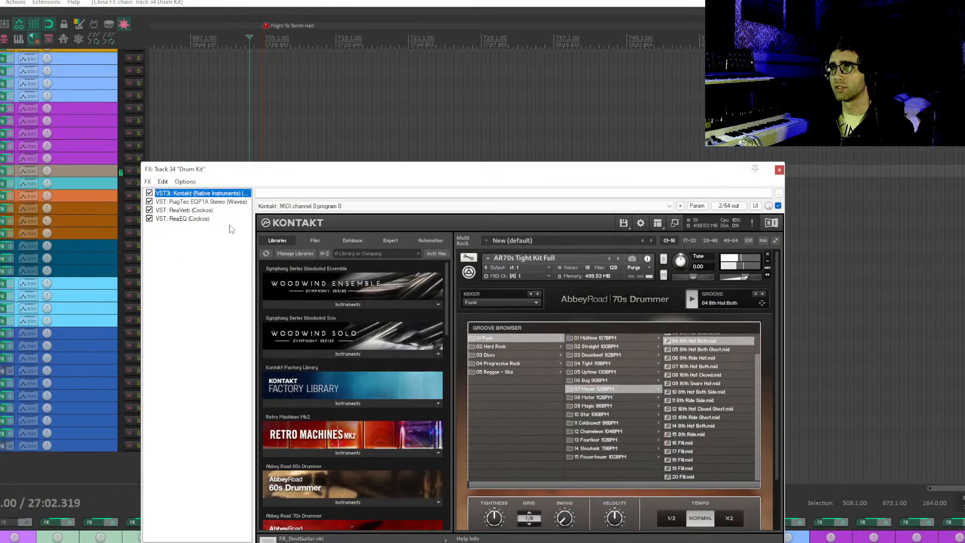
{"action": "left_click", "coordinate": [692, 299]}
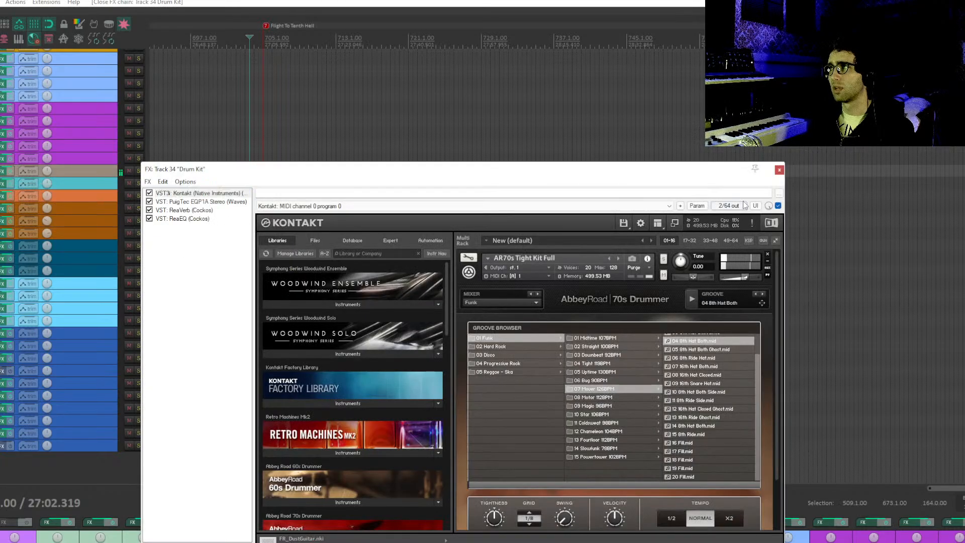
{"action": "left_click", "coordinate": [779, 171]}
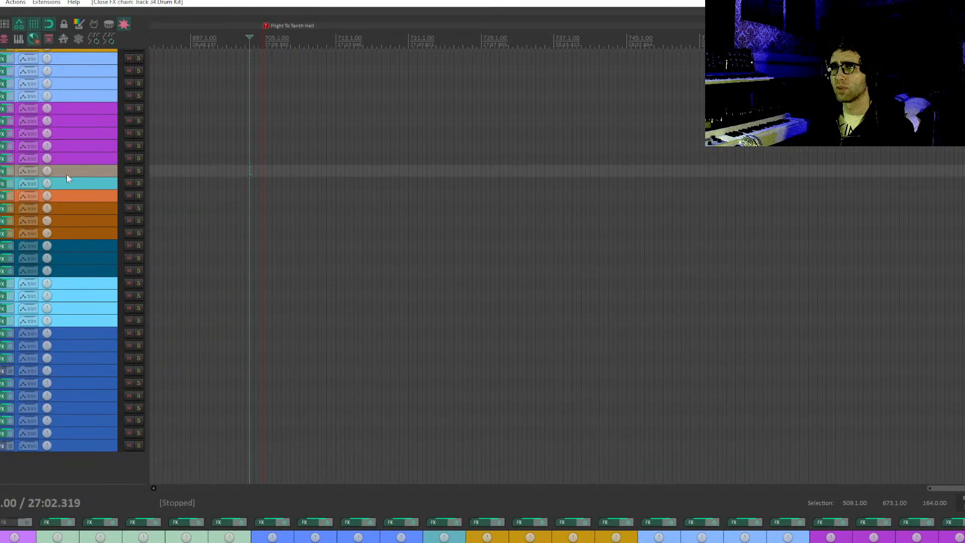
{"action": "left_click_drag", "start_coordinate": [73, 177], "coordinate": [74, 291]}
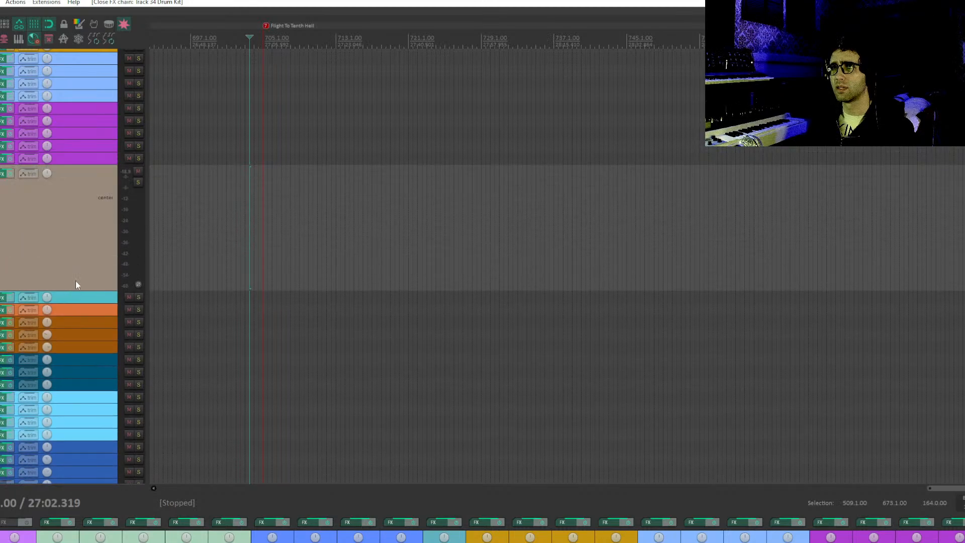
{"action": "left_click", "coordinate": [26, 172]}
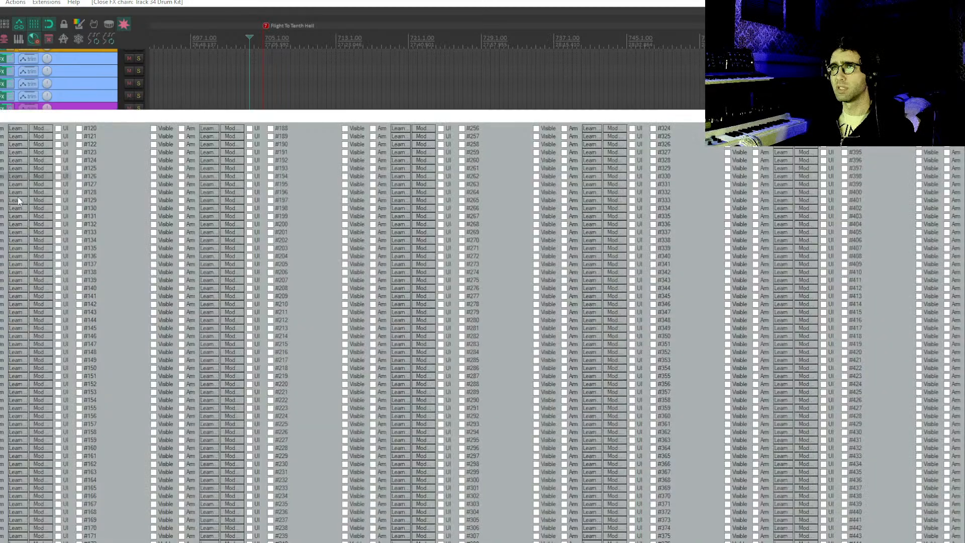
{"action": "key", "text": "Escape"}
{"action": "left_click", "coordinate": [26, 172]}
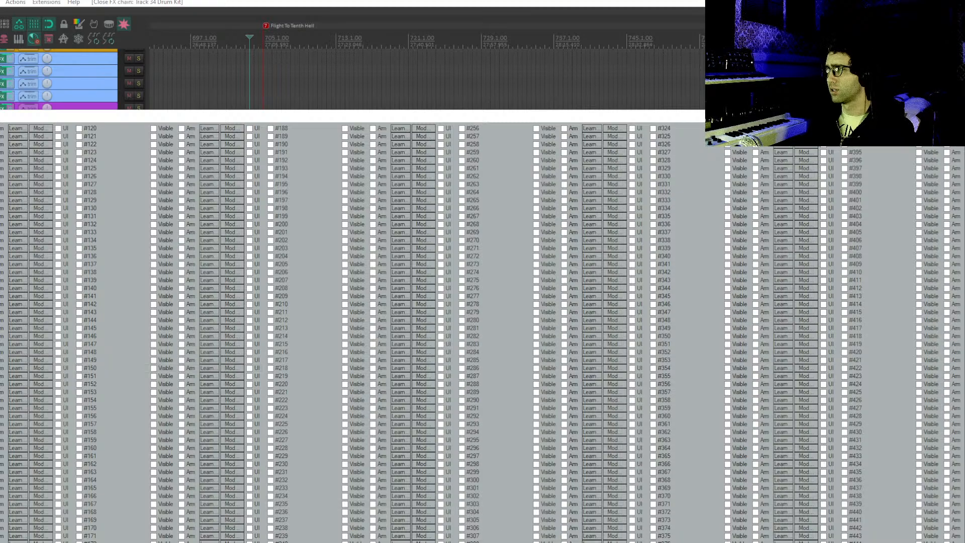
{"action": "scroll", "coordinate": [483, 332], "scroll_direction": "right", "scroll_amount": 5}
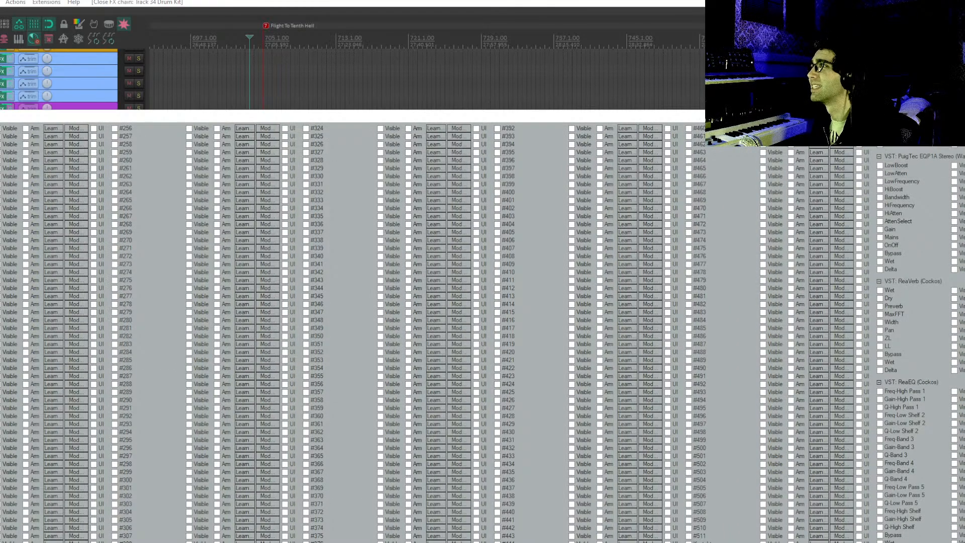
{"action": "key", "text": "Escape"}
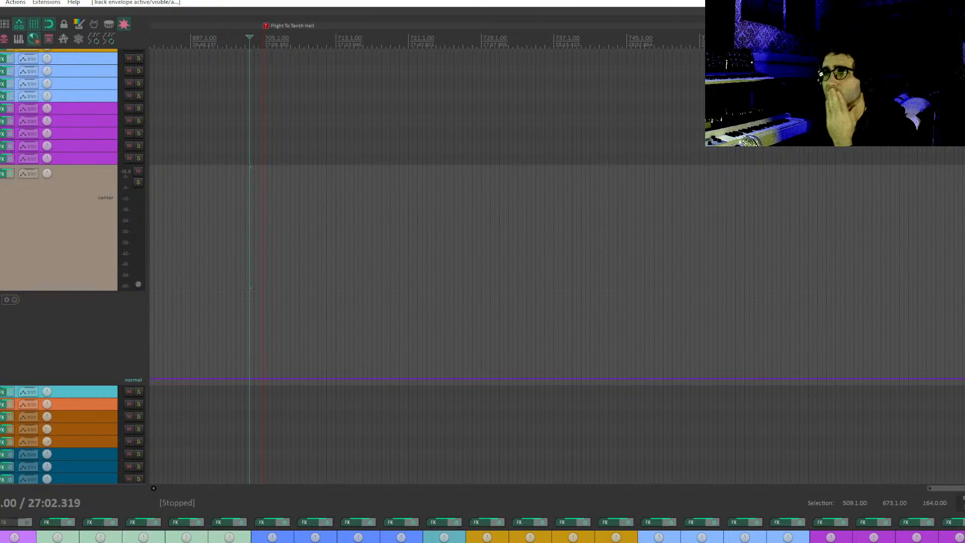
{"action": "right_click", "coordinate": [1, 306]}
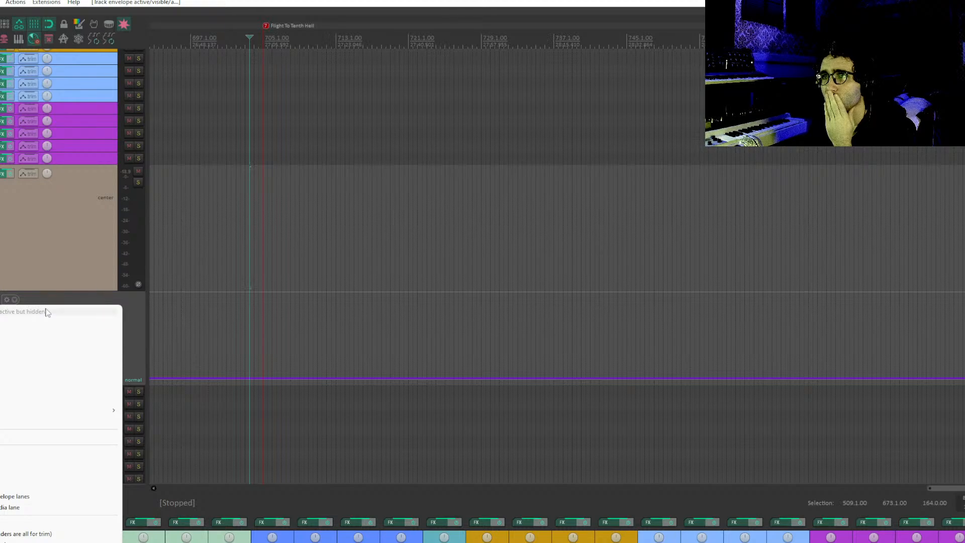
{"action": "left_click", "coordinate": [82, 300]}
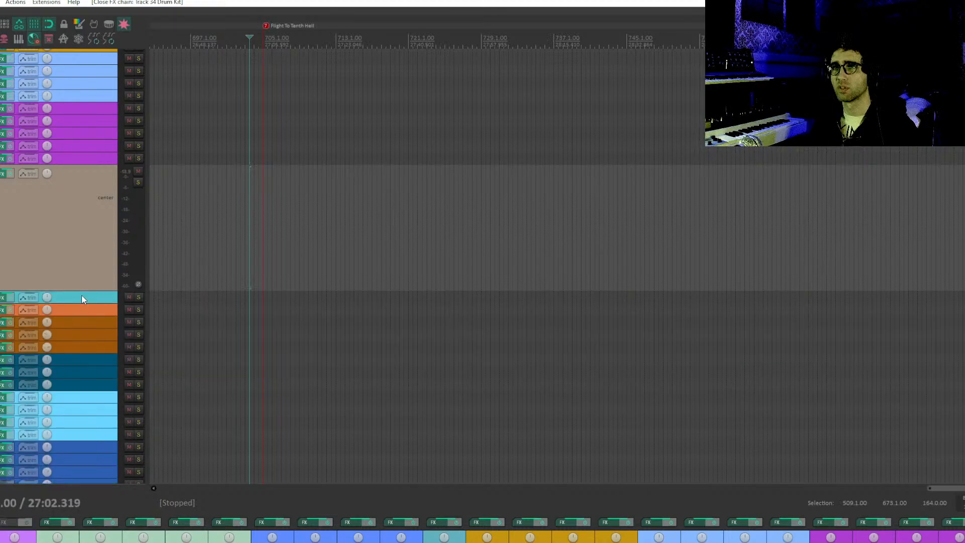
Show the Drum Kit track's ReaVerb Bypass envelope and switch it to bypassed from just before the "Flight To Tenth Hell" marker.
{"action": "left_click", "coordinate": [25, 174]}
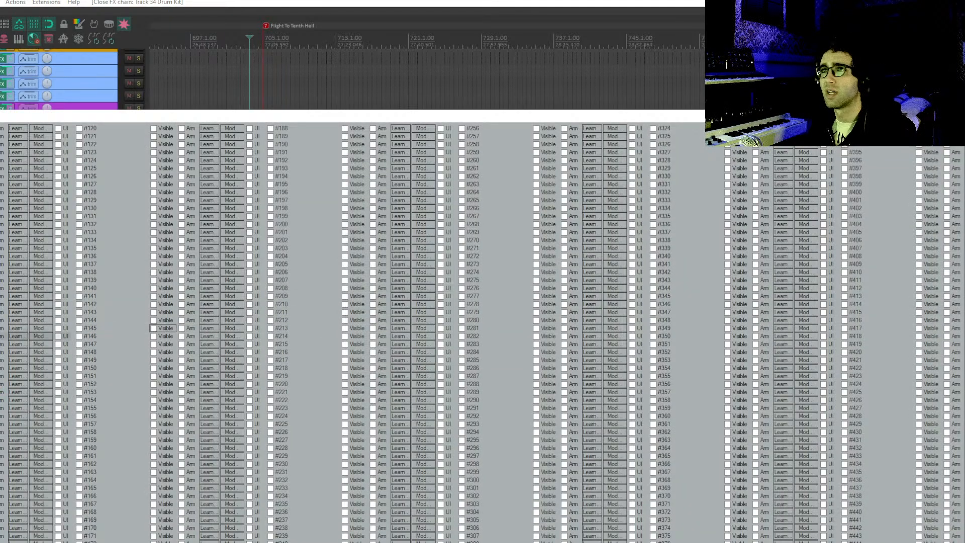
{"action": "scroll", "coordinate": [331, 398], "scroll_direction": "right", "scroll_amount": 5}
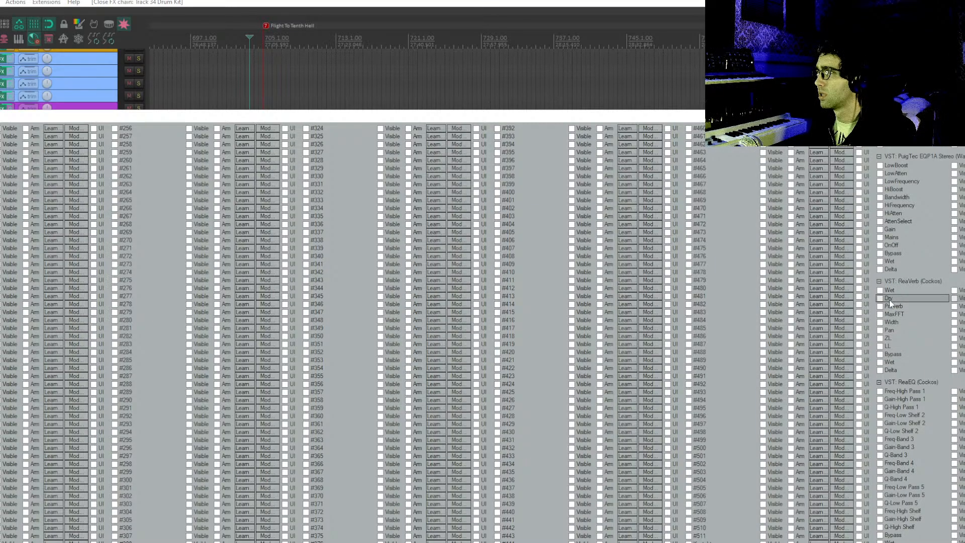
{"action": "left_click", "coordinate": [890, 354]}
{"action": "key", "text": "Escape"}
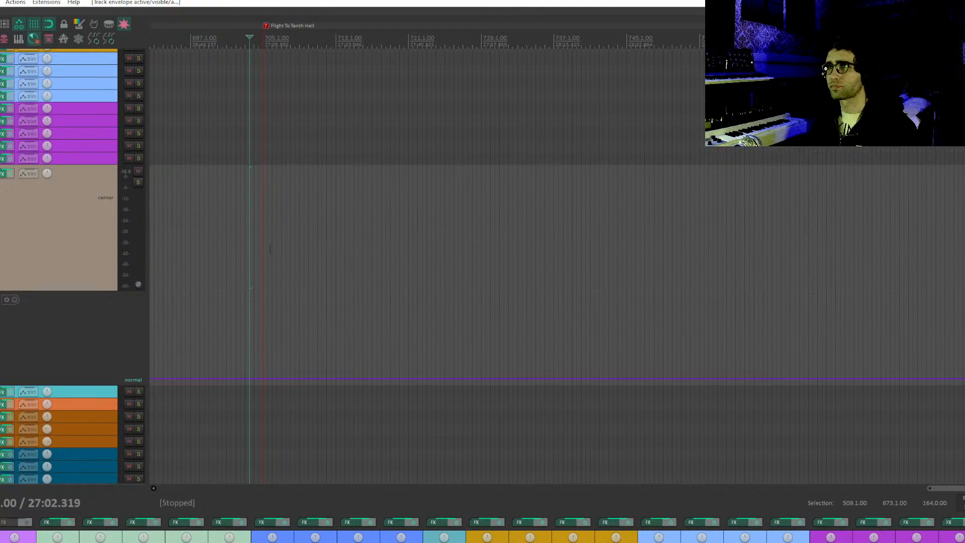
{"action": "mouse_move", "coordinate": [222, 377]}
{"action": "left_mouse_down"}
{"action": "mouse_move", "coordinate": [259, 376]}
{"action": "mouse_move", "coordinate": [277, 242]}
{"action": "left_mouse_up"}
Play the drum parts in the Living Weapon section from two places to check their sound with the new bypass envelope.
{"action": "scroll", "coordinate": [272, 254], "scroll_direction": "down", "scroll_amount": 8}
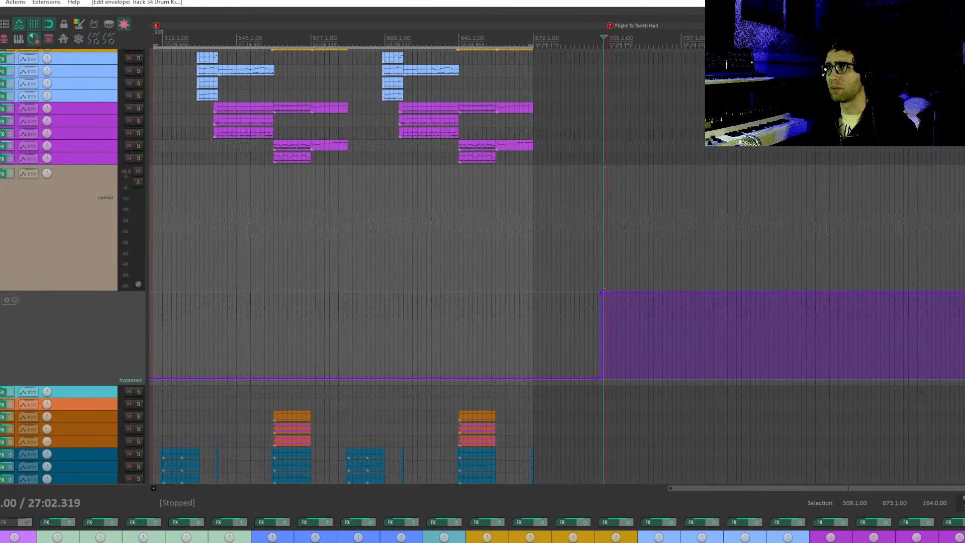
{"action": "scroll", "coordinate": [553, 300], "scroll_direction": "right", "scroll_amount": 5}
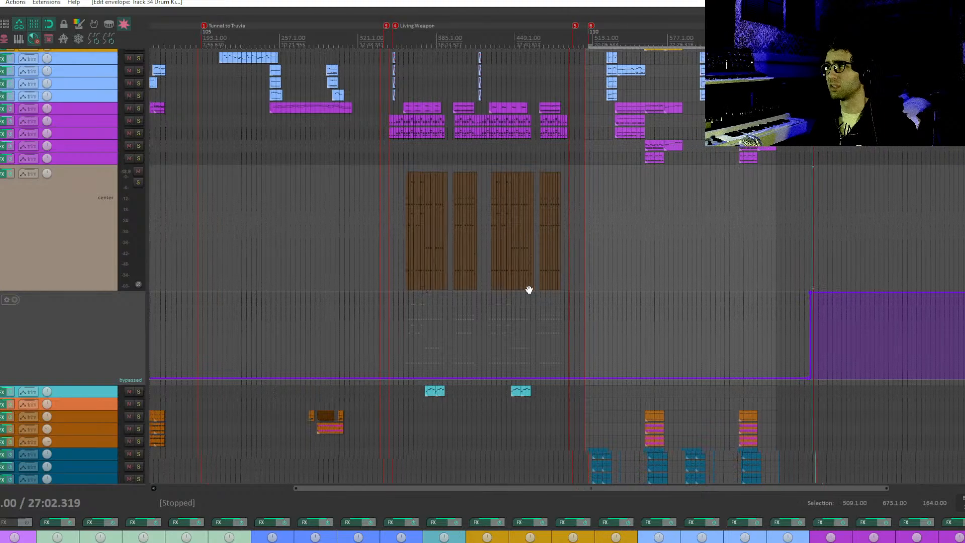
{"action": "left_click", "coordinate": [355, 328]}
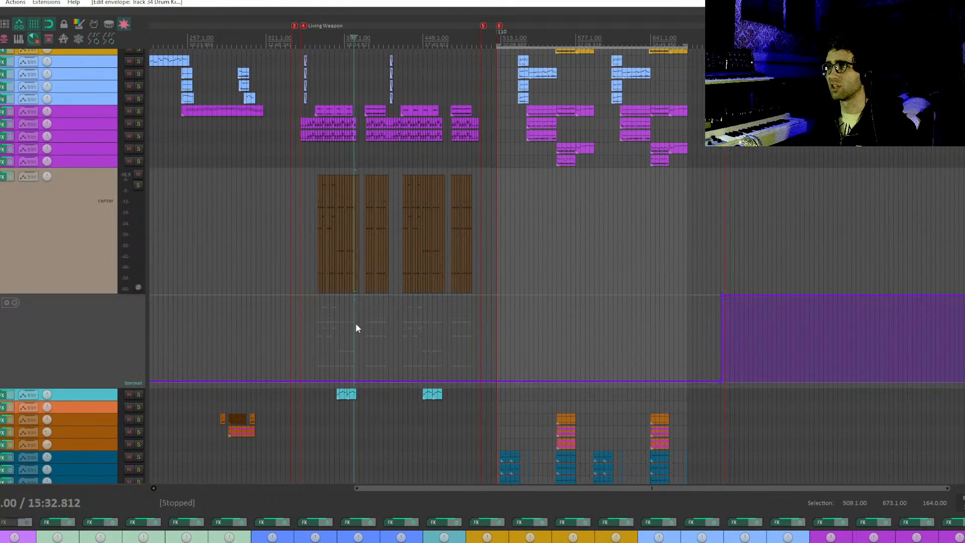
{"action": "left_click", "coordinate": [350, 321]}
{"action": "left_click", "coordinate": [373, 318]}
{"action": "left_click", "coordinate": [368, 322]}
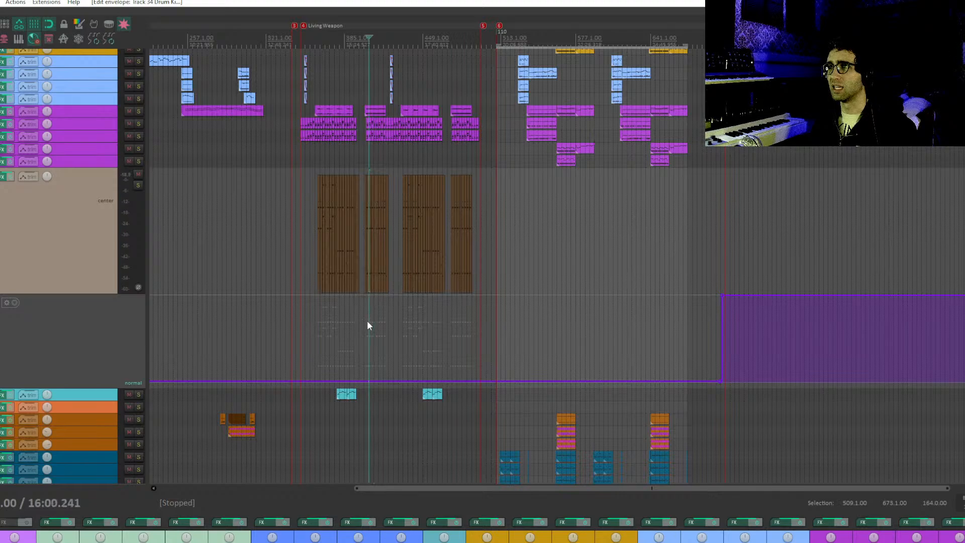
{"action": "key", "text": "space"}
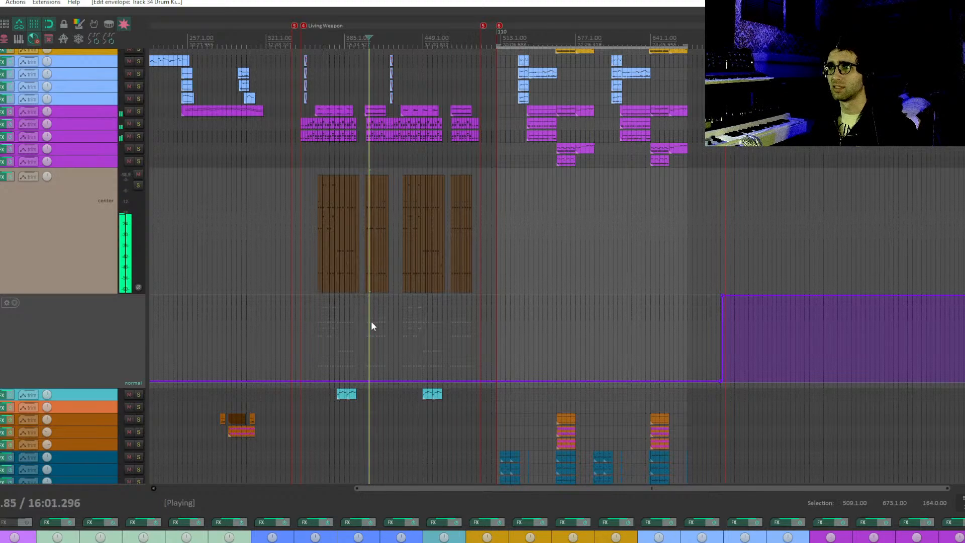
{"action": "left_click", "coordinate": [343, 317]}
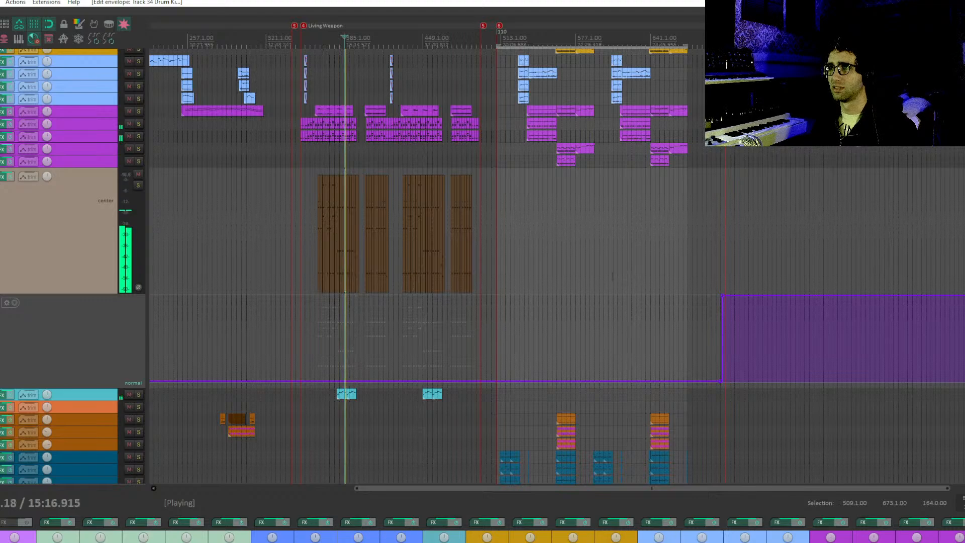
{"action": "left_click_drag", "start_coordinate": [756, 276], "coordinate": [619, 280]}
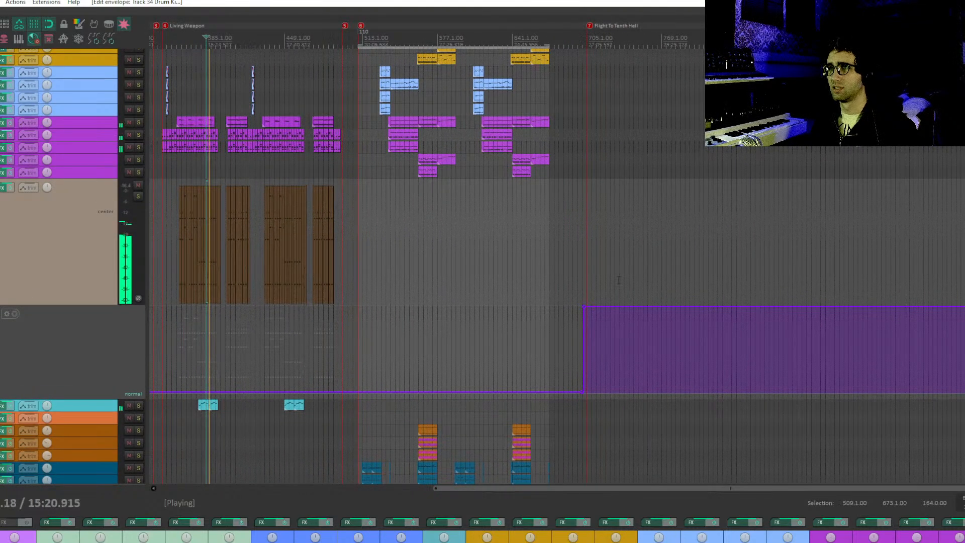
{"action": "key", "text": "space"}
Place the edit cursor at bar 705 on the "Flight To Tenth Hell" marker.
{"action": "left_click", "coordinate": [589, 286]}
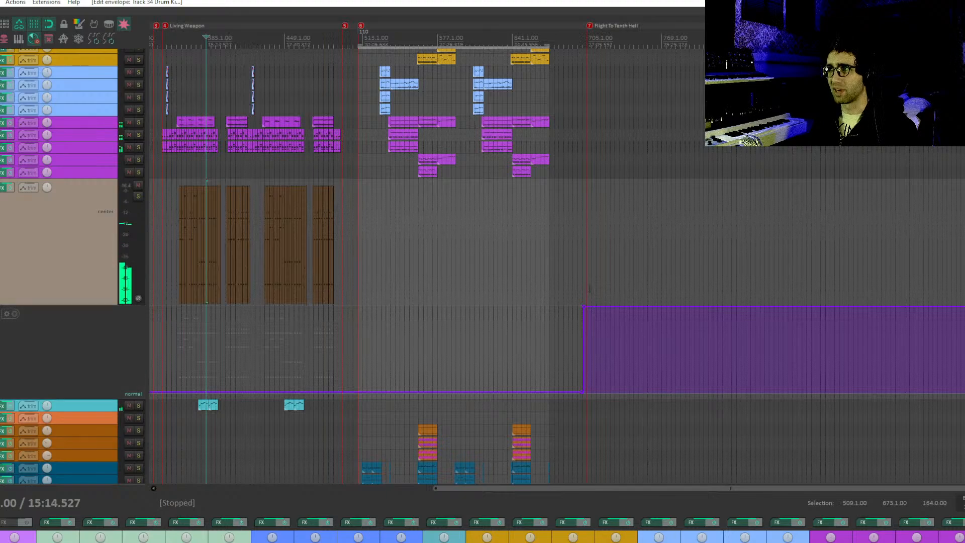
{"action": "scroll", "coordinate": [625, 286], "scroll_direction": "up", "scroll_amount": 2}
{"action": "scroll", "coordinate": [625, 286], "scroll_direction": "up", "scroll_amount": 4}
{"action": "left_click_drag", "start_coordinate": [625, 286], "coordinate": [389, 259]}
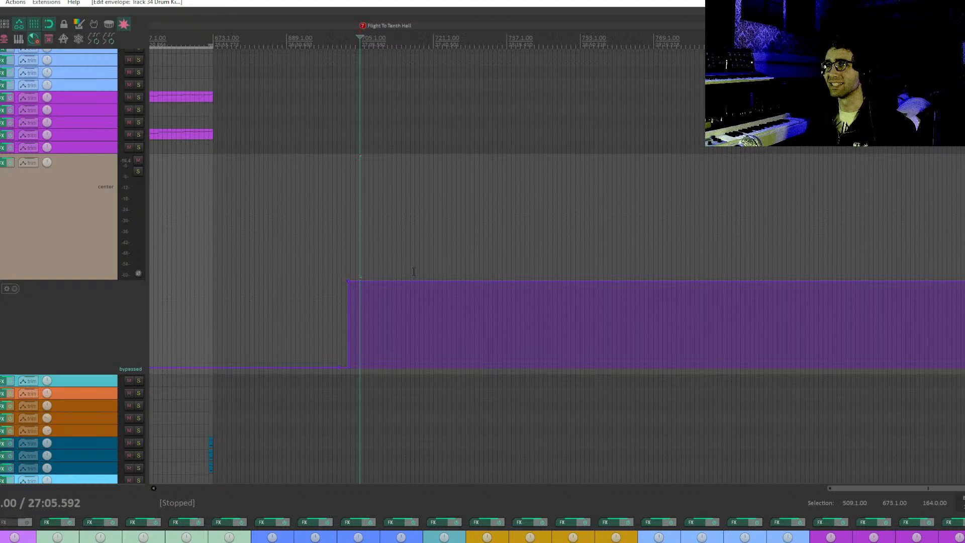
{"action": "left_click", "coordinate": [329, 249]}
{"action": "left_click", "coordinate": [366, 250]}
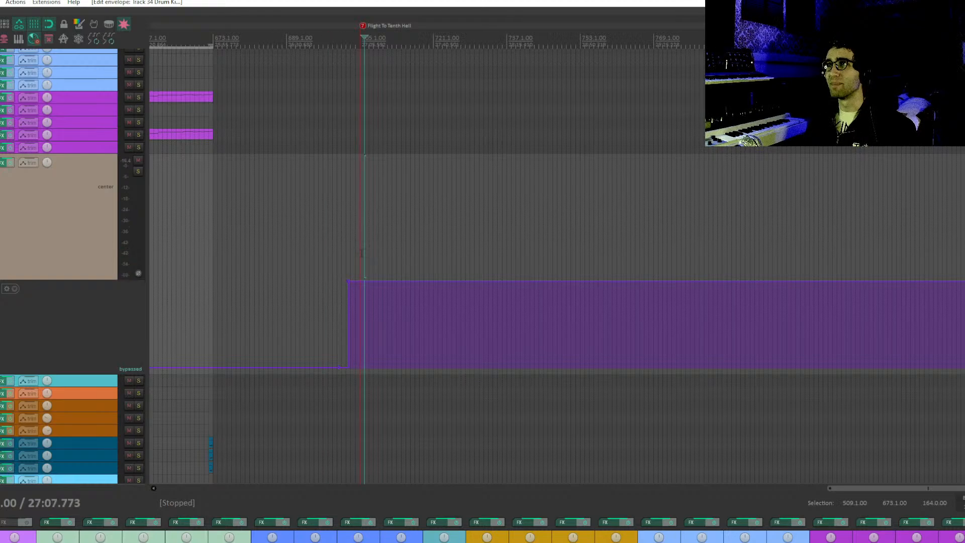
{"action": "left_click", "coordinate": [361, 253]}
{"action": "scroll", "coordinate": [381, 262], "scroll_direction": "up", "scroll_amount": 3}
{"action": "left_click_drag", "start_coordinate": [563, 271], "coordinate": [475, 297]}
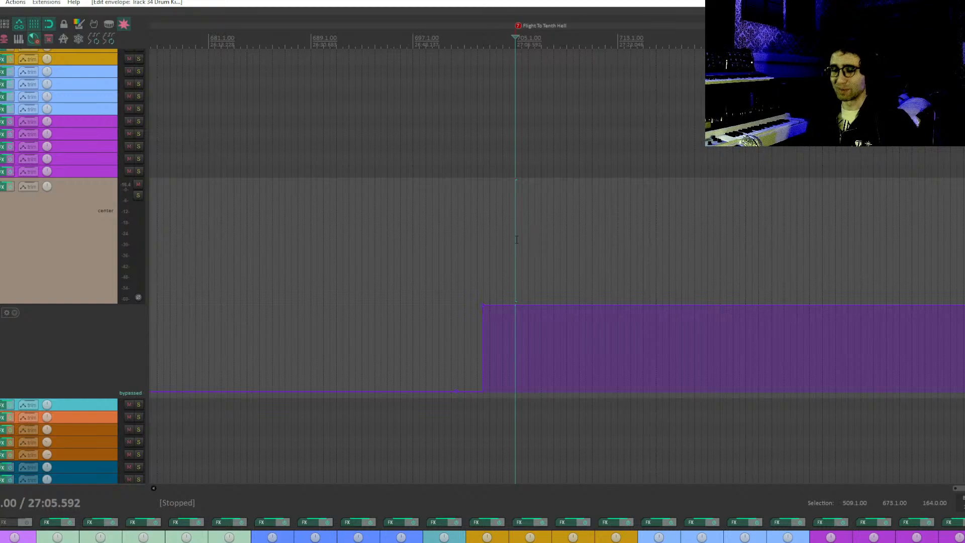
{"action": "left_click_drag", "start_coordinate": [516, 239], "coordinate": [359, 243]}
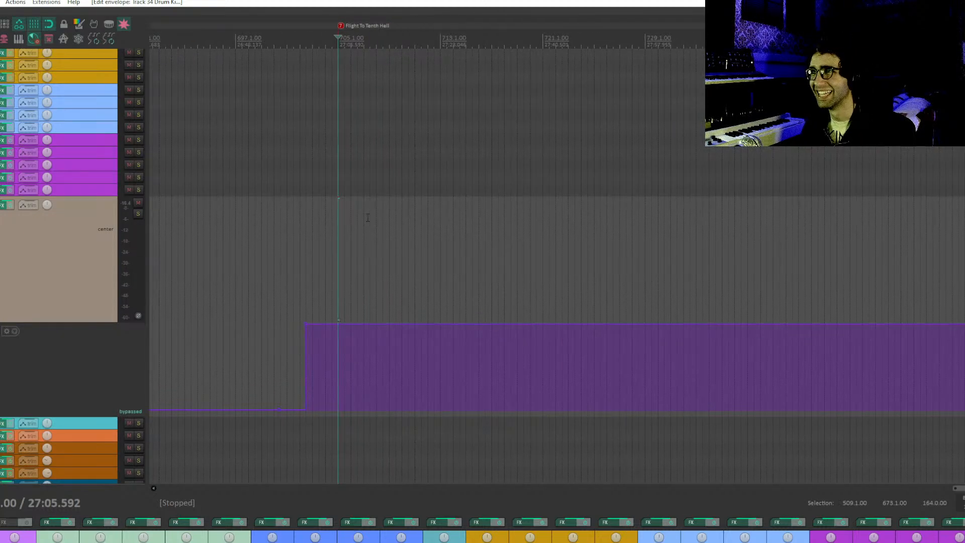
{"action": "scroll", "coordinate": [382, 218], "scroll_direction": "up", "scroll_amount": 3}
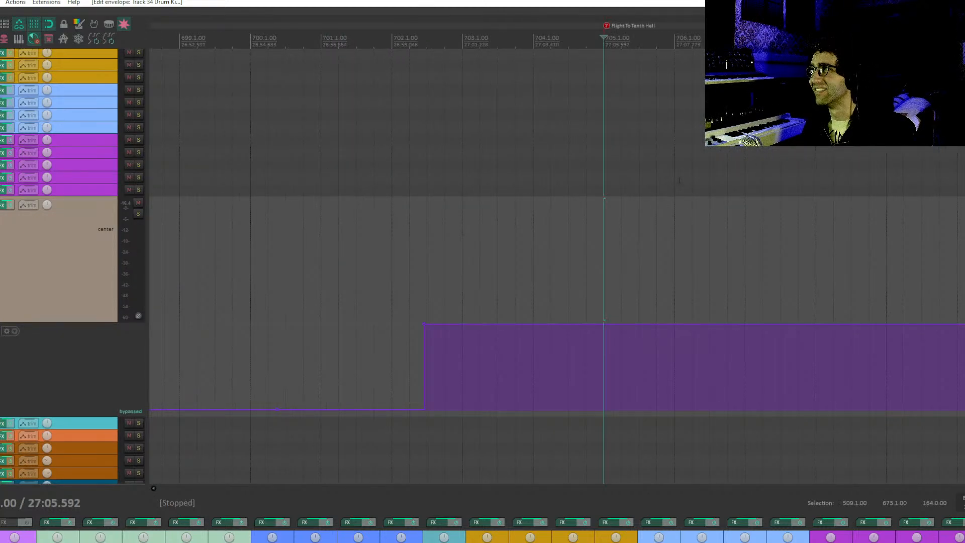
Insert a one-bar MIDI item at bar 707 on the Drum Kit track and open it in the MIDI editor.
{"action": "left_click", "coordinate": [740, 244]}
{"action": "mouse_move", "coordinate": [762, 240]}
{"action": "left_mouse_down"}
{"action": "mouse_move", "coordinate": [388, 261]}
{"action": "mouse_move", "coordinate": [511, 255]}
{"action": "mouse_move", "coordinate": [437, 255]}
{"action": "left_mouse_up"}
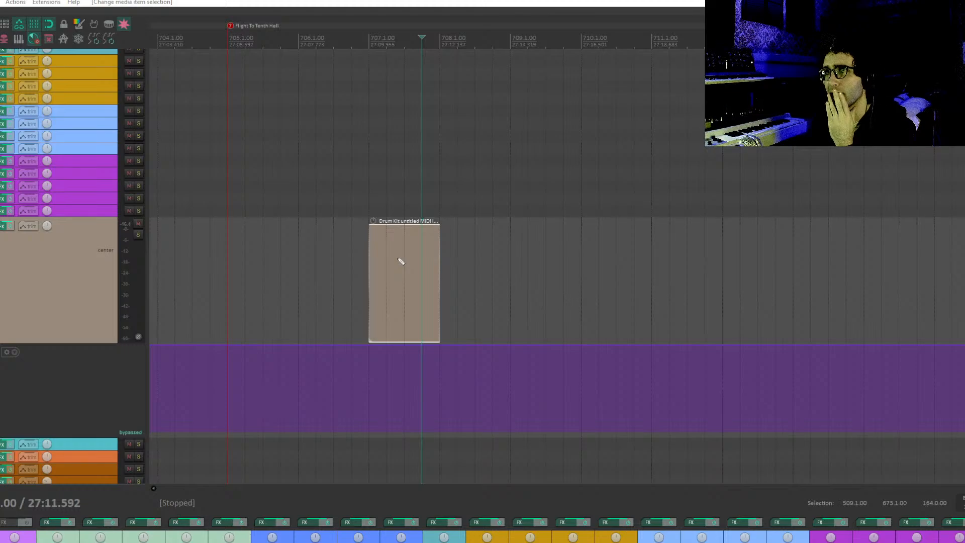
{"action": "double_click", "coordinate": [393, 320]}
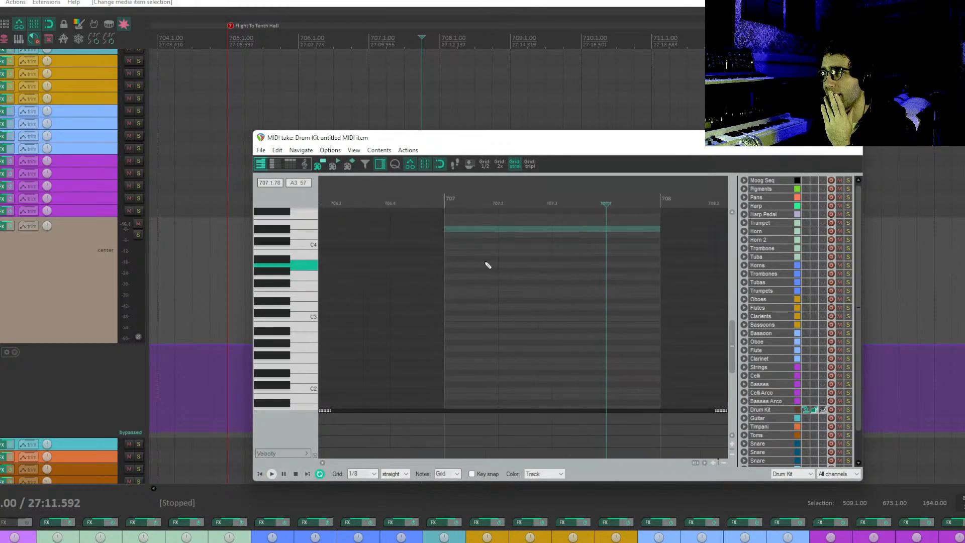
Audition drum notes and leave a single 1/8 note on F#2 at the start of bar 707, deleting the extra notes.
{"action": "left_click_drag", "start_coordinate": [457, 235], "coordinate": [461, 358]}
{"action": "left_click", "coordinate": [486, 356]}
{"action": "left_click", "coordinate": [510, 356]}
{"action": "left_click_drag", "start_coordinate": [528, 356], "coordinate": [490, 361]}
{"action": "double_click", "coordinate": [548, 354]}
{"action": "key", "text": "Delete"}
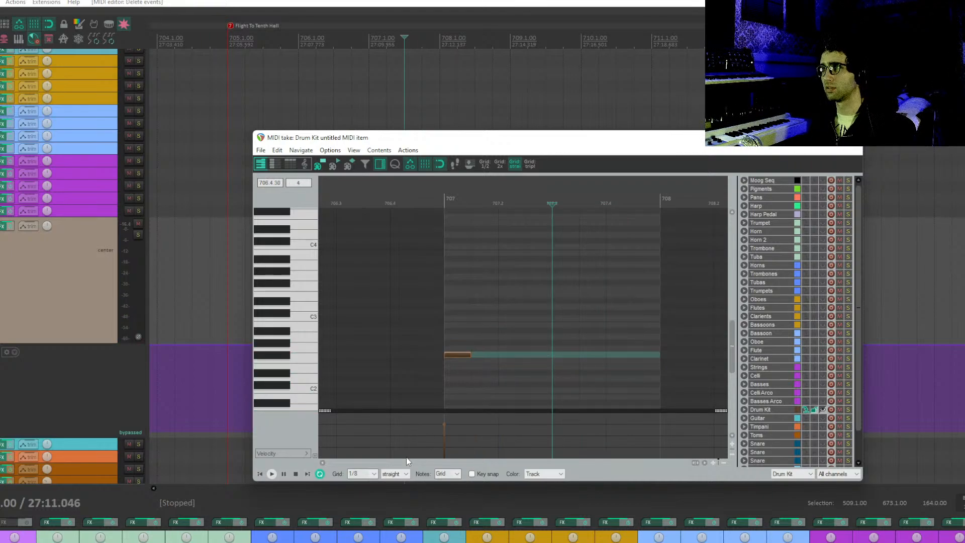
Set the grid to 1/16, fill the first beat of bar 707 with four F#2 sixteenth notes and play them.
{"action": "left_click", "coordinate": [497, 168]}
{"action": "left_click_drag", "start_coordinate": [470, 355], "coordinate": [462, 358]}
{"action": "left_click", "coordinate": [463, 358]}
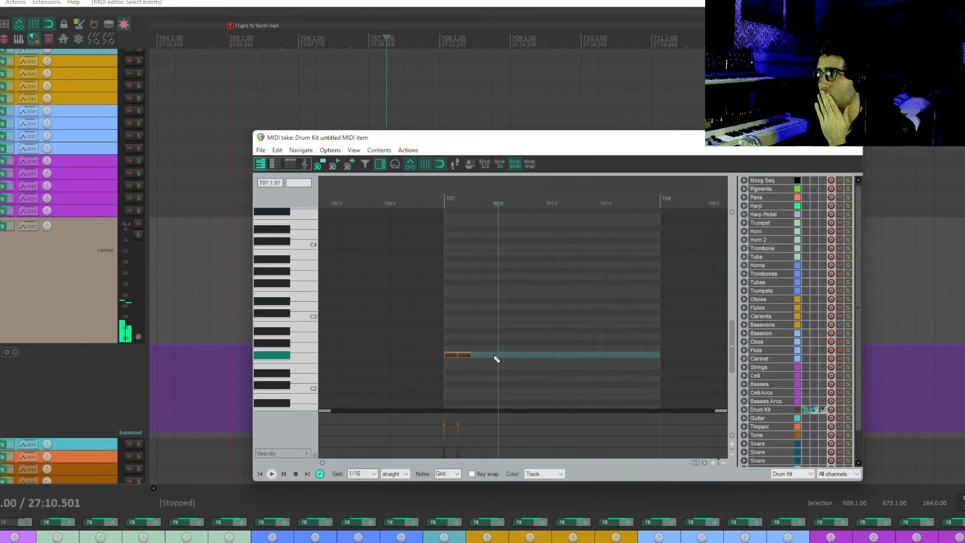
{"action": "left_click", "coordinate": [477, 355]}
{"action": "left_click", "coordinate": [492, 355]}
{"action": "left_click", "coordinate": [425, 336]}
{"action": "key", "text": "space"}
{"action": "key", "text": "space"}
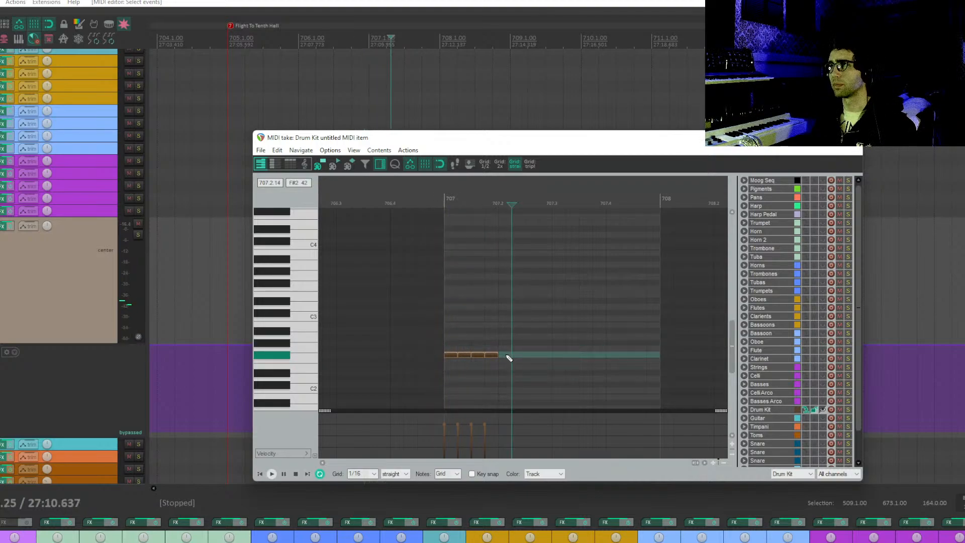
Return the edit cursor to the "Flight To Tenth Hell" marker and fit the MIDI editor view to the item.
{"action": "left_click", "coordinate": [231, 24]}
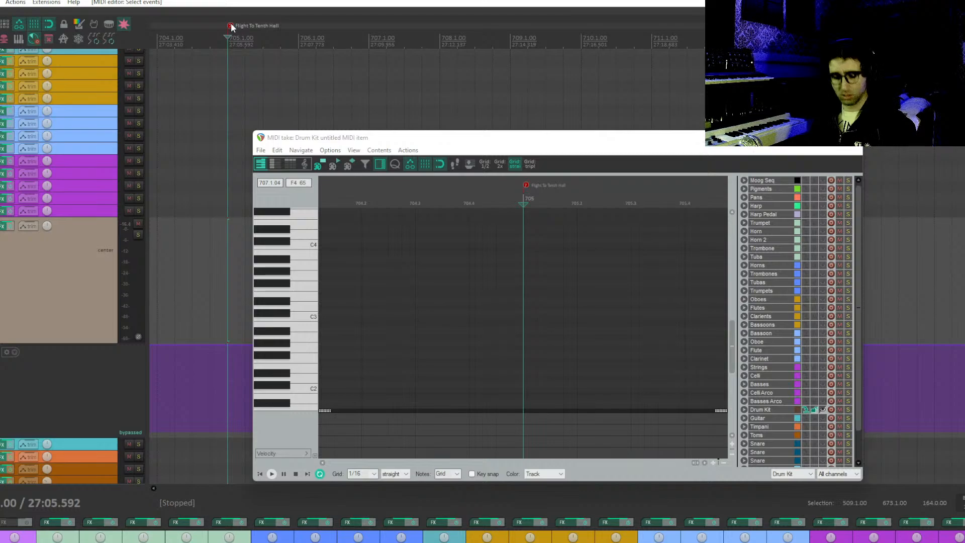
{"action": "key", "text": "ctrl+alt+e"}
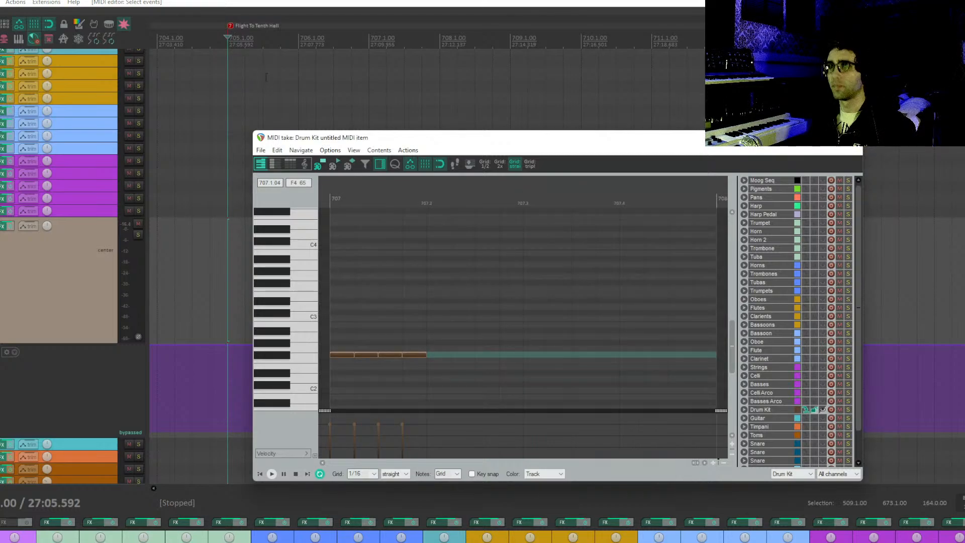
{"action": "left_click", "coordinate": [227, 38]}
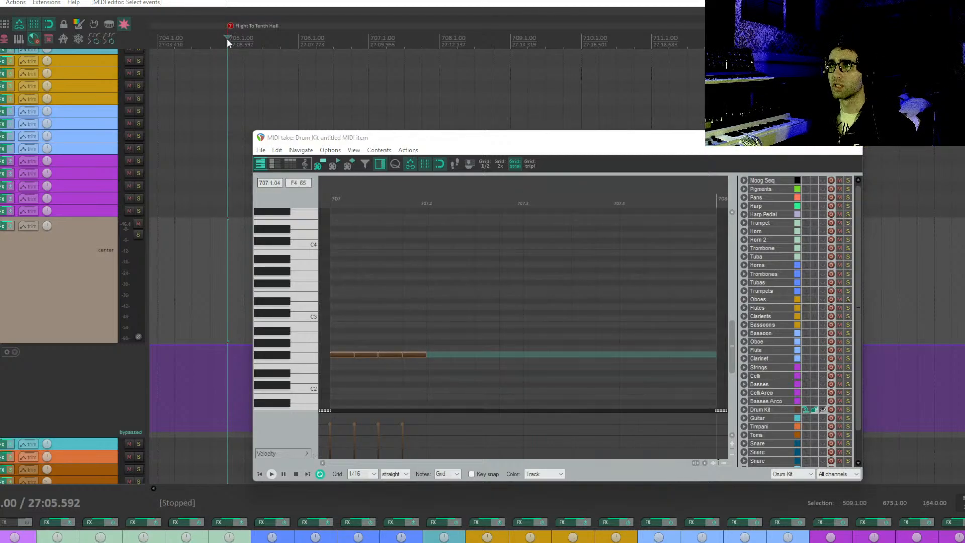
Insert a tempo marker of 105 BPM at the start of bar 705.
{"action": "key", "text": "shift+c"}
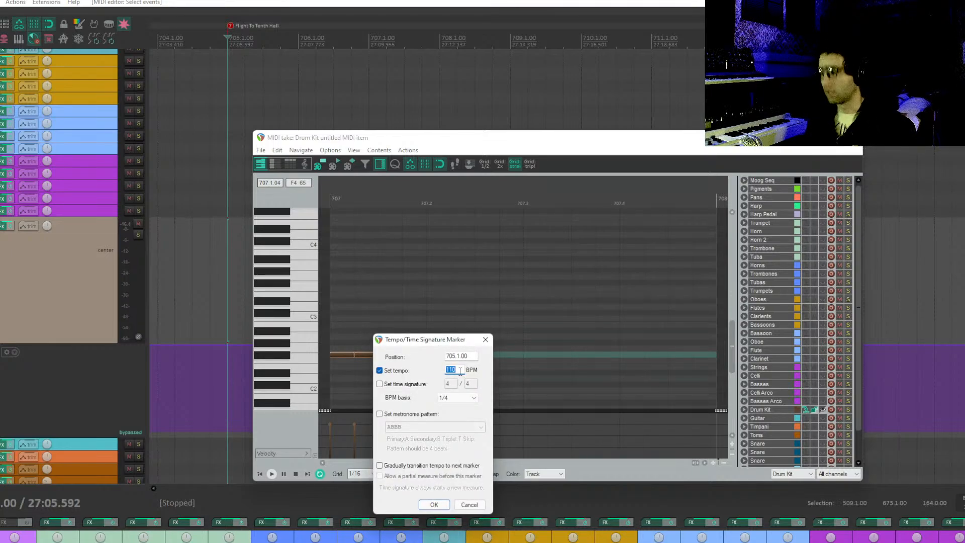
{"action": "type", "text": "105"}
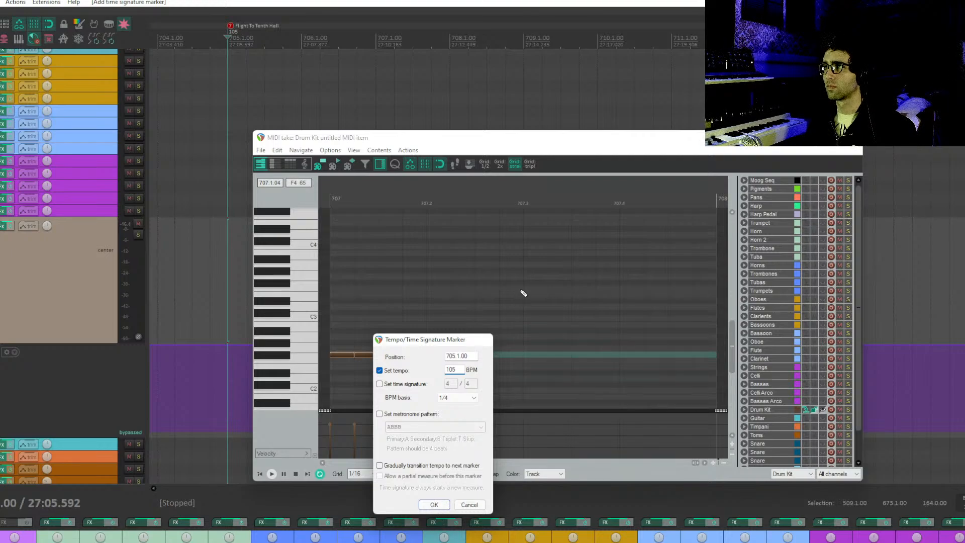
{"action": "left_click", "coordinate": [433, 507]}
Fill the remaining beats of bar 707 with F#2 sixteenth notes.
{"action": "mouse_move", "coordinate": [431, 333]}
{"action": "left_mouse_down"}
{"action": "mouse_move", "coordinate": [348, 372]}
{"action": "mouse_move", "coordinate": [342, 356]}
{"action": "mouse_move", "coordinate": [456, 356]}
{"action": "mouse_move", "coordinate": [441, 356]}
{"action": "left_mouse_up"}
{"action": "left_click_drag", "start_coordinate": [495, 338], "coordinate": [545, 355]}
{"action": "left_click_drag", "start_coordinate": [704, 337], "coordinate": [611, 367]}
Close the MIDI editor and play the Drum Kit item from bar 707 in the arrangement.
{"action": "scroll", "coordinate": [111, 353], "scroll_direction": "up", "scroll_amount": 8}
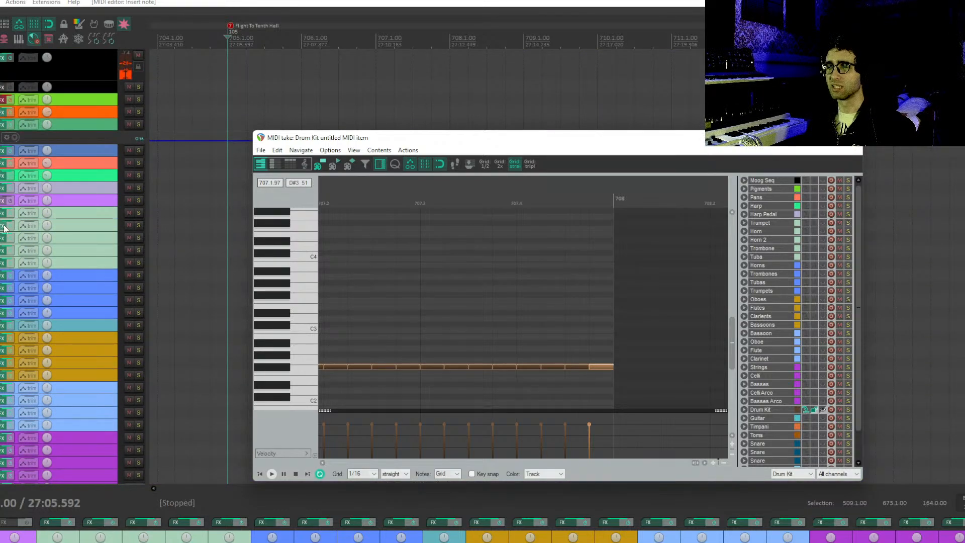
{"action": "scroll", "coordinate": [1, 163], "scroll_direction": "down", "scroll_amount": 15}
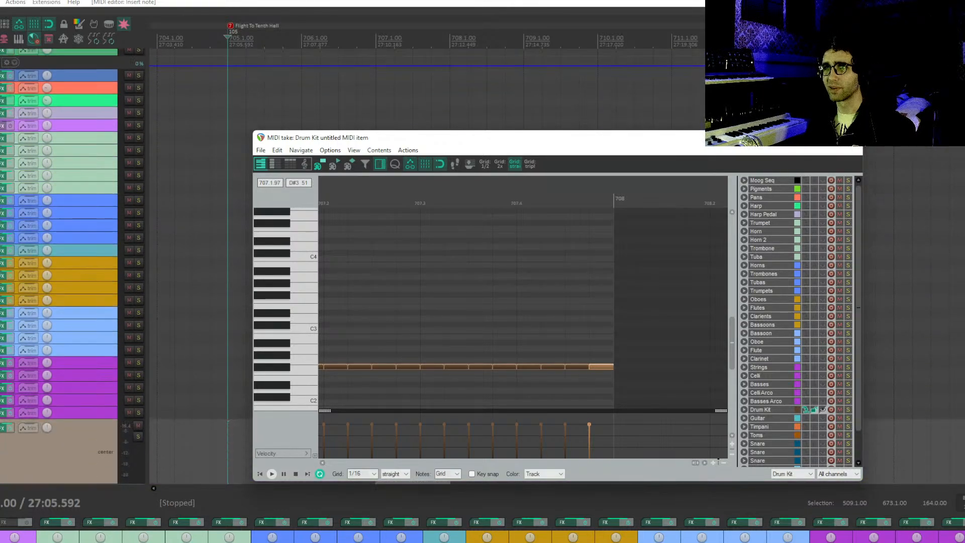
{"action": "scroll", "coordinate": [75, 251], "scroll_direction": "up", "scroll_amount": 5}
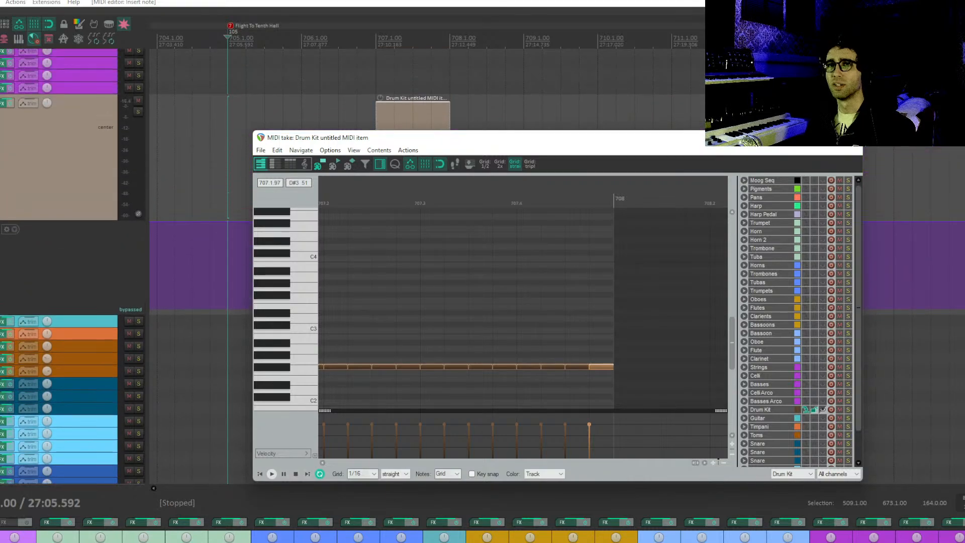
{"action": "left_click", "coordinate": [413, 129]}
{"action": "left_click", "coordinate": [502, 121]}
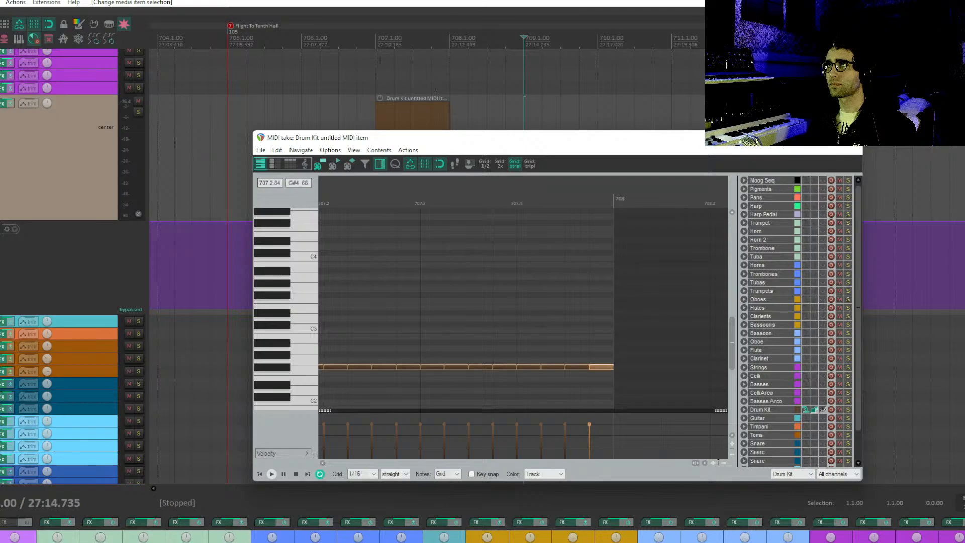
{"action": "left_click", "coordinate": [381, 61]}
{"action": "key", "text": "Escape"}
{"action": "key", "text": "space"}
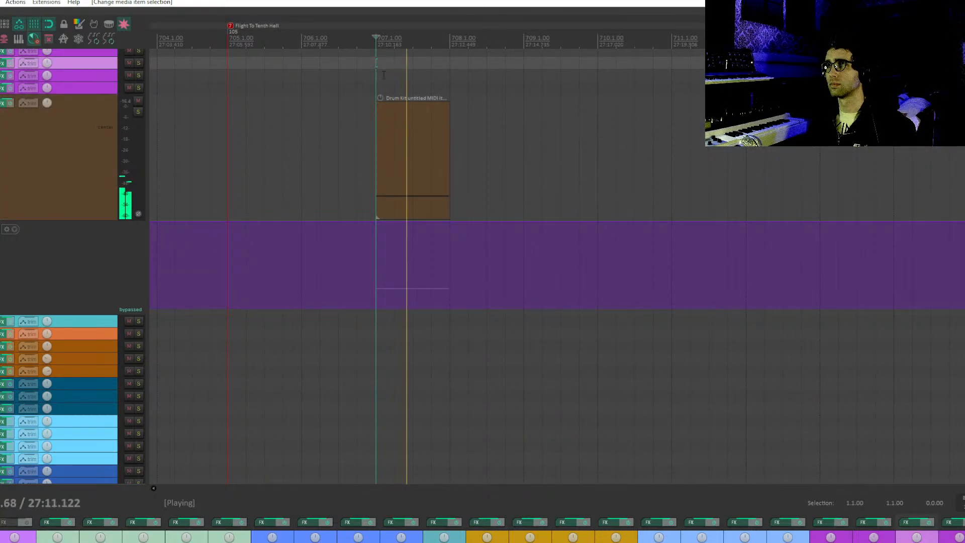
{"action": "key", "text": "space"}
Reopen the drum item and accent the first F#2 note of each beat in bar 707 with velocities of about 110 to 116.
{"action": "left_click", "coordinate": [393, 190]}
{"action": "double_click", "coordinate": [393, 191]}
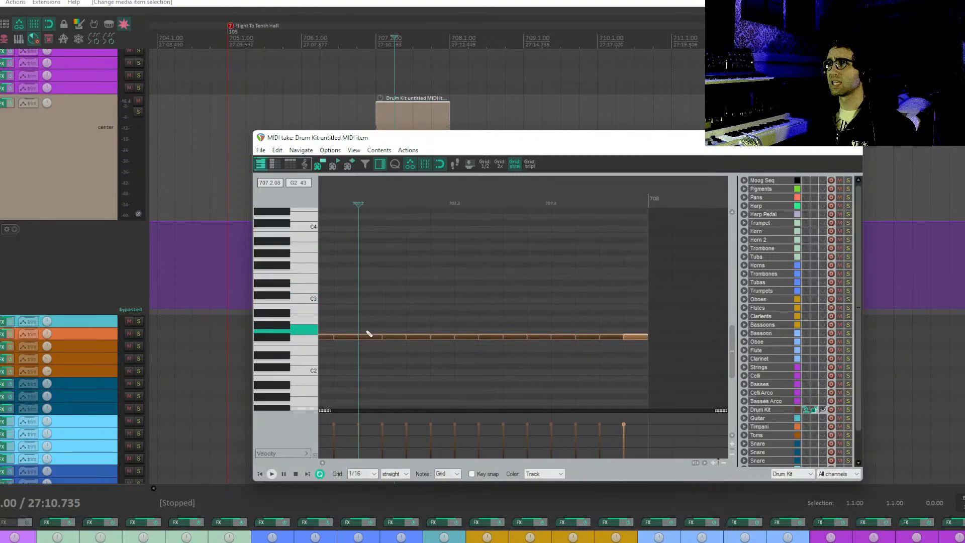
{"action": "left_click", "coordinate": [439, 287]}
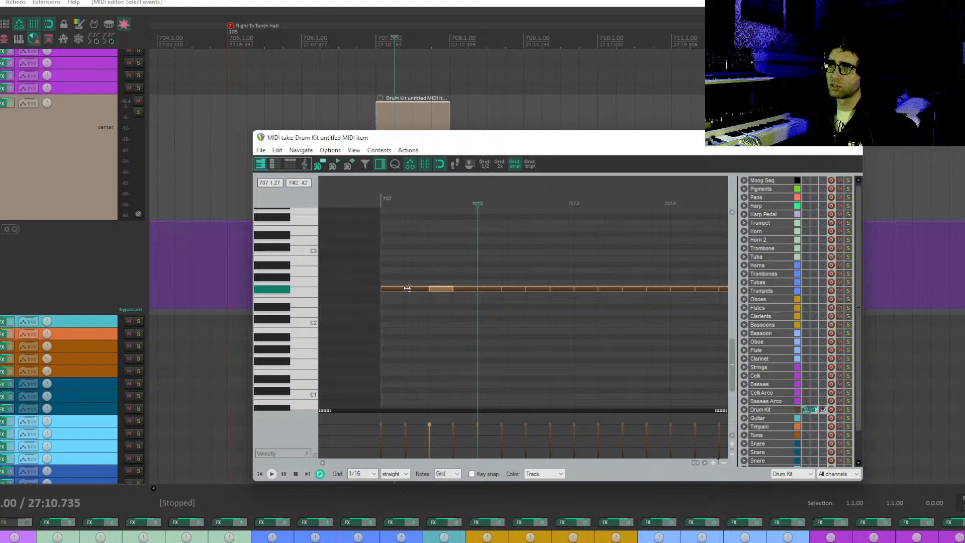
{"action": "left_click", "coordinate": [392, 288]}
{"action": "left_click_drag", "start_coordinate": [383, 421], "coordinate": [392, 418]}
{"action": "left_click_drag", "start_coordinate": [491, 290], "coordinate": [491, 273]}
{"action": "left_click_drag", "start_coordinate": [593, 286], "coordinate": [589, 279]}
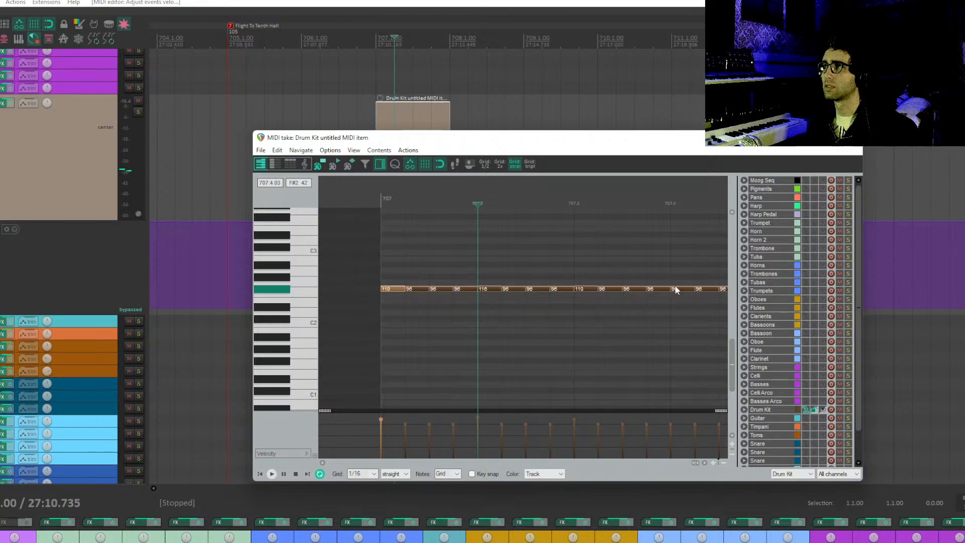
{"action": "left_click_drag", "start_coordinate": [682, 287], "coordinate": [683, 279]}
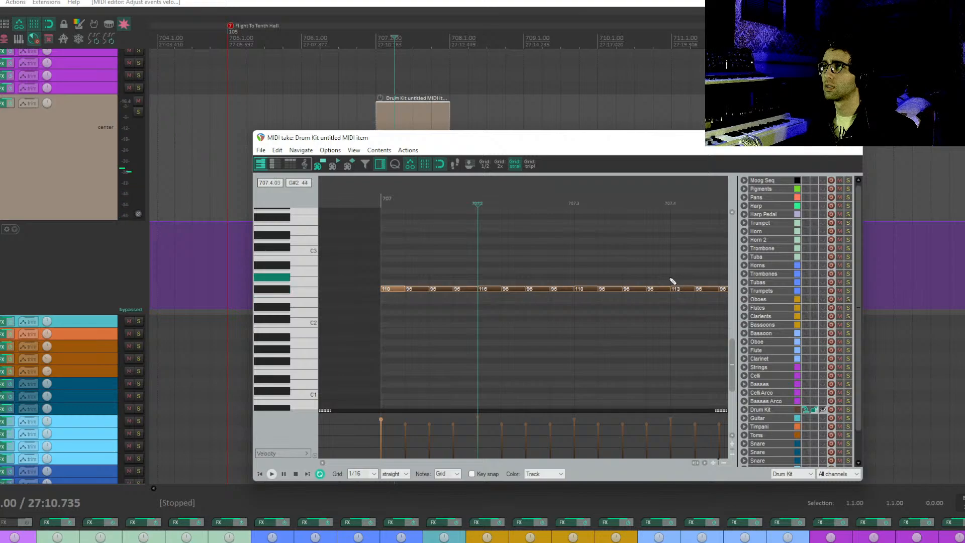
Play the accented sixteenth-note pattern from just before bar 707.
{"action": "left_click", "coordinate": [358, 201]}
{"action": "key", "text": "space"}
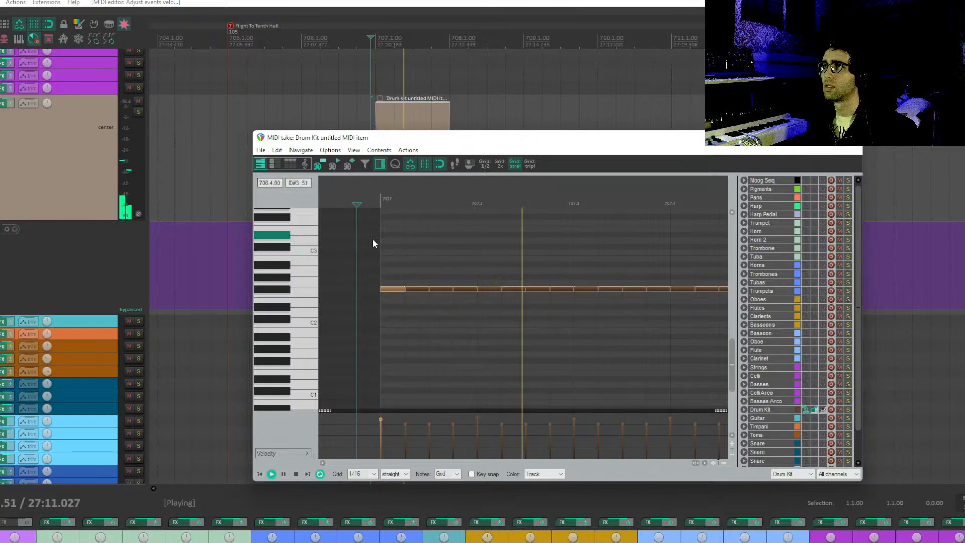
{"action": "key", "text": "space"}
Extend the Drum Kit MIDI item to two bars, ending at bar 709.
{"action": "left_click_drag", "start_coordinate": [626, 311], "coordinate": [476, 308]}
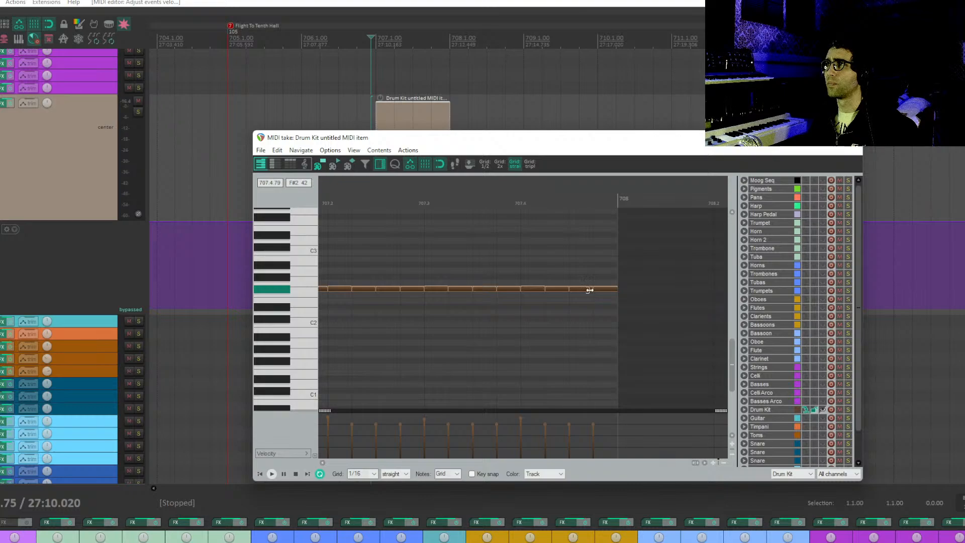
{"action": "left_click_drag", "start_coordinate": [593, 279], "coordinate": [602, 303]}
{"action": "left_click", "coordinate": [431, 123]}
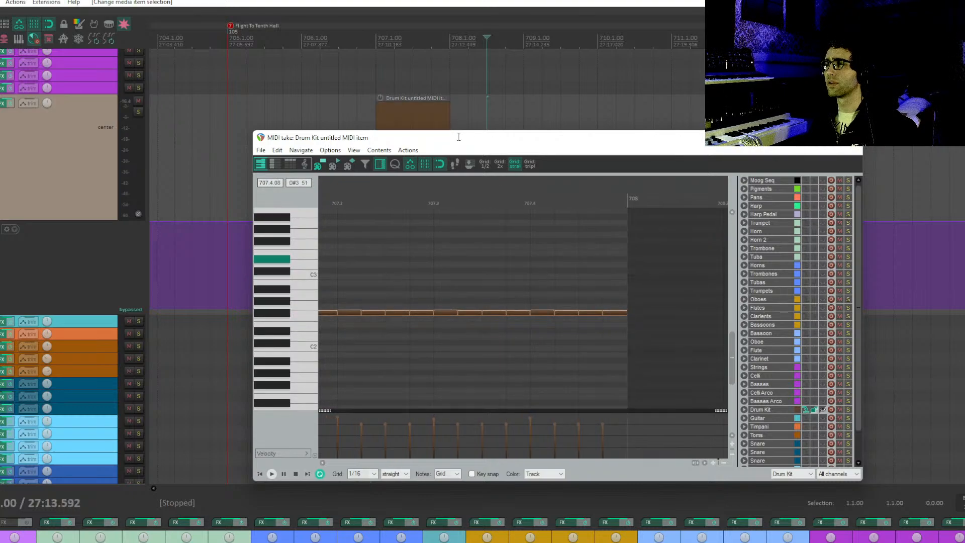
{"action": "left_click_drag", "start_coordinate": [447, 115], "coordinate": [525, 126]}
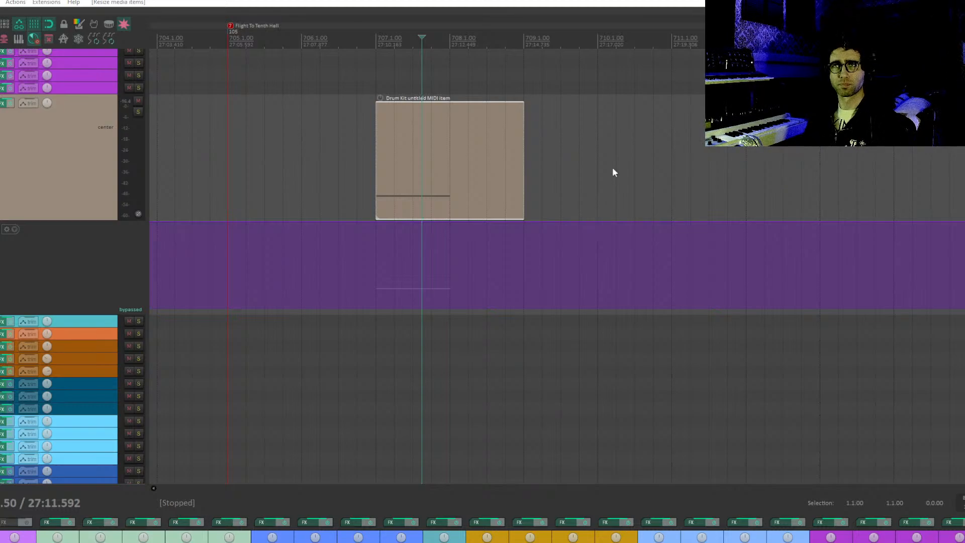
Open the extended item and copy all F#2 notes of bar 707 into bar 708.
{"action": "double_click", "coordinate": [426, 196]}
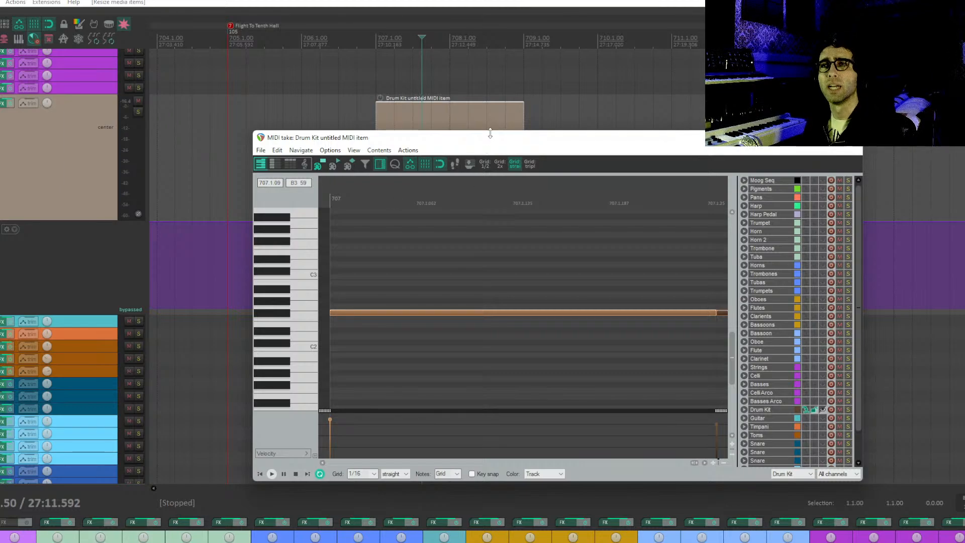
{"action": "scroll", "coordinate": [543, 310], "scroll_direction": "down", "scroll_amount": 2}
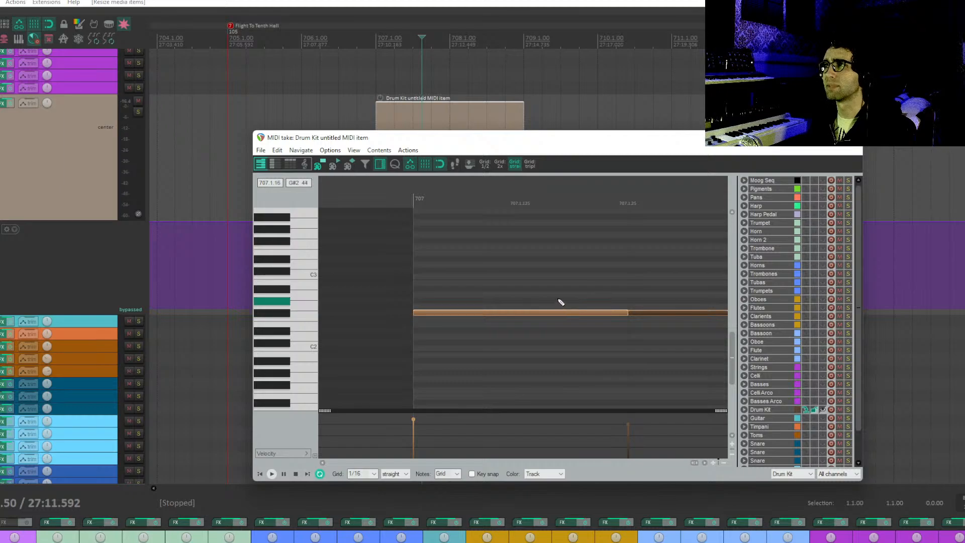
{"action": "scroll", "coordinate": [560, 296], "scroll_direction": "down", "scroll_amount": 5}
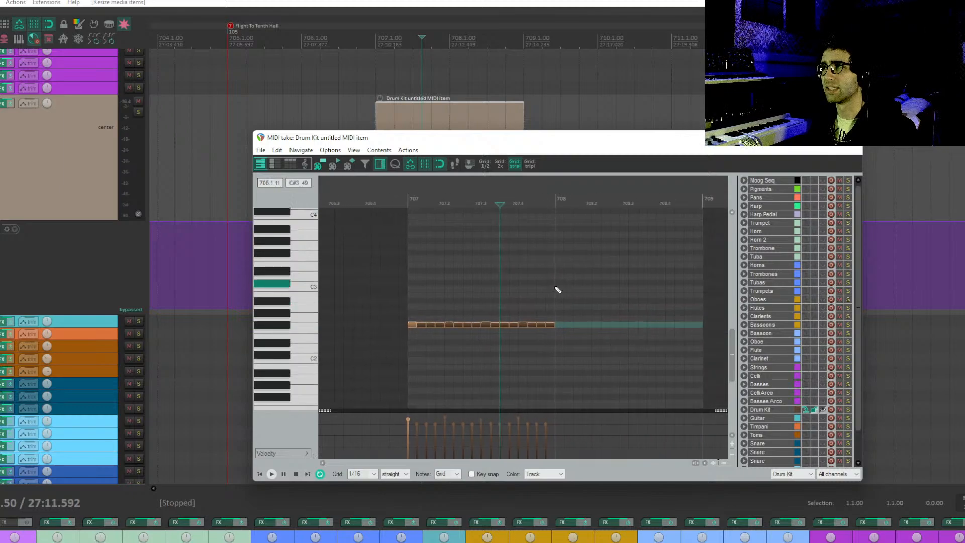
{"action": "left_click", "coordinate": [552, 324]}
{"action": "left_click_drag", "start_coordinate": [601, 287], "coordinate": [336, 368]}
{"action": "key", "text": "ctrl+c"}
{"action": "key", "text": "ctrl+v"}
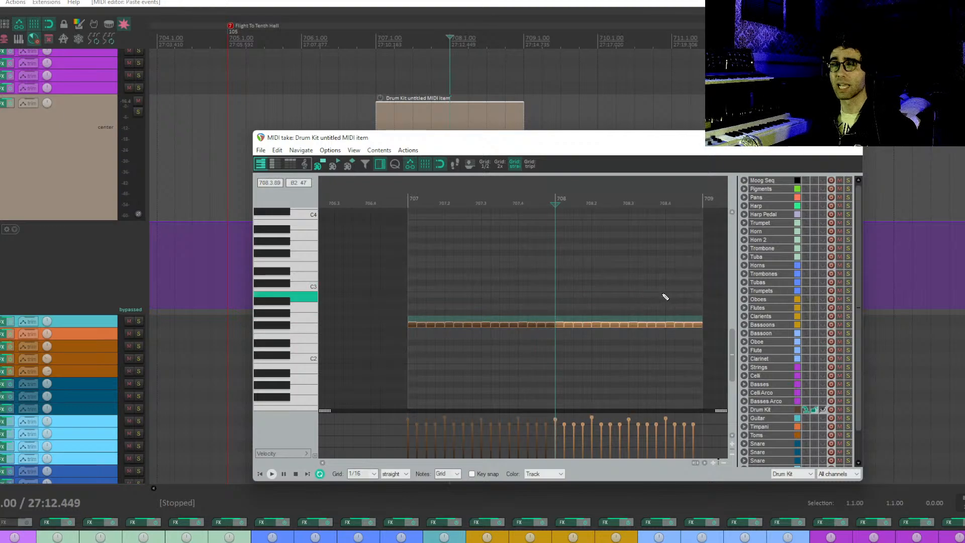
Move the last sixteenth note of bar 708 up from F#2 to A#2.
{"action": "left_click", "coordinate": [694, 303]}
{"action": "scroll", "coordinate": [695, 303], "scroll_direction": "up", "scroll_amount": 3}
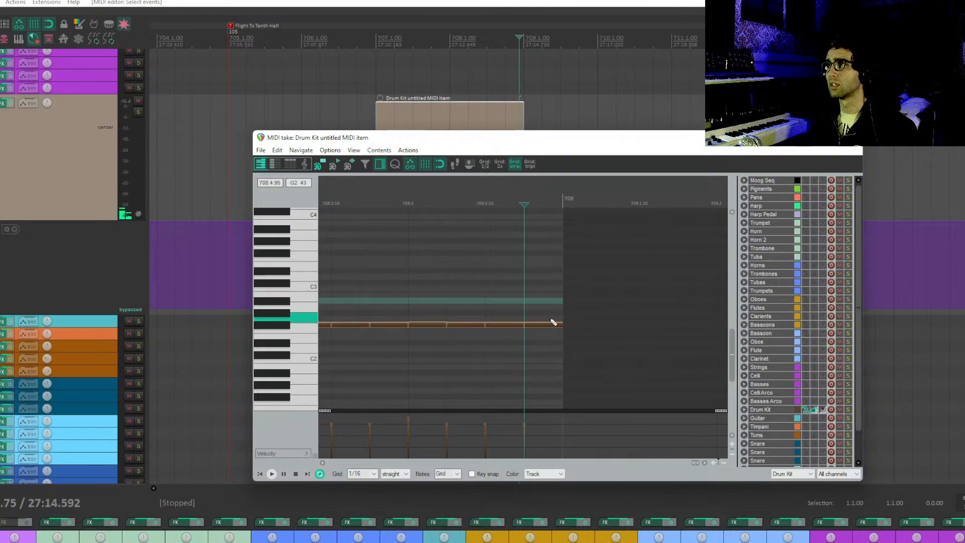
{"action": "left_click_drag", "start_coordinate": [540, 324], "coordinate": [544, 299]}
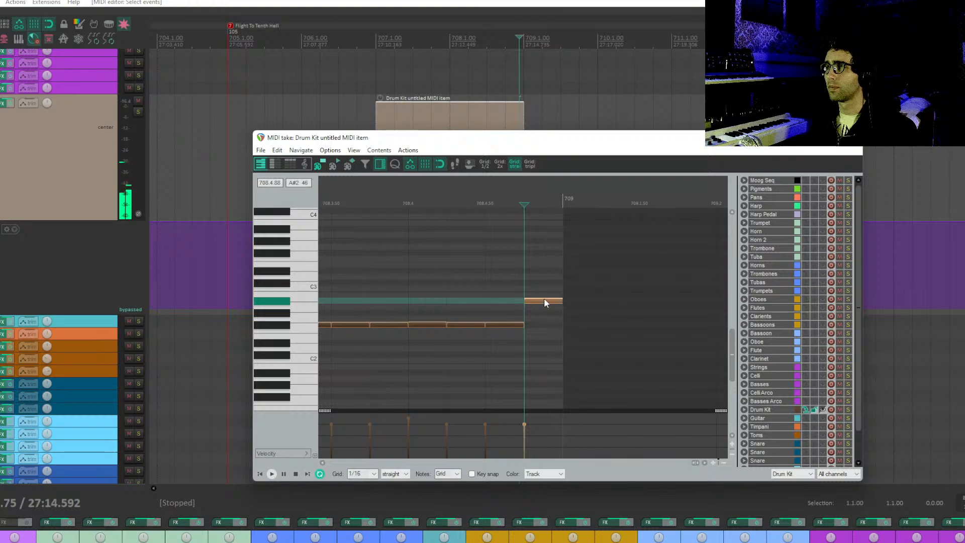
{"action": "scroll", "coordinate": [544, 302], "scroll_direction": "down", "scroll_amount": 3}
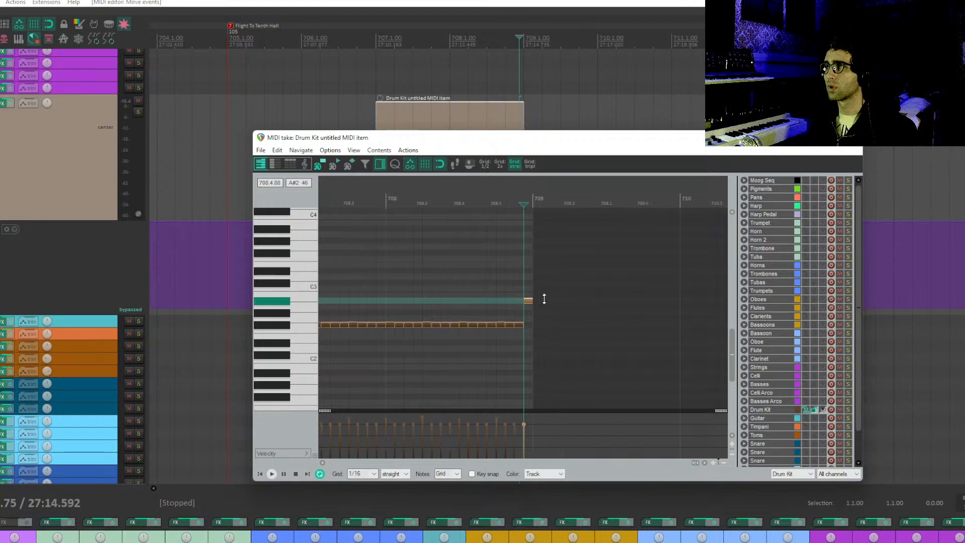
Humanize all notes with 4% timing, a -9% timing bias and a new random seed.
{"action": "left_click", "coordinate": [436, 342]}
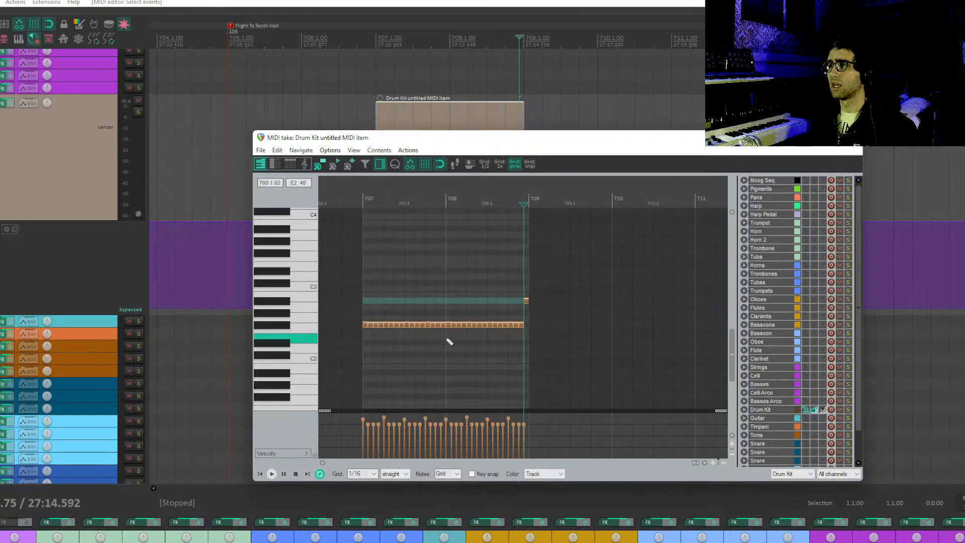
{"action": "left_click_drag", "start_coordinate": [422, 141], "coordinate": [364, 193]}
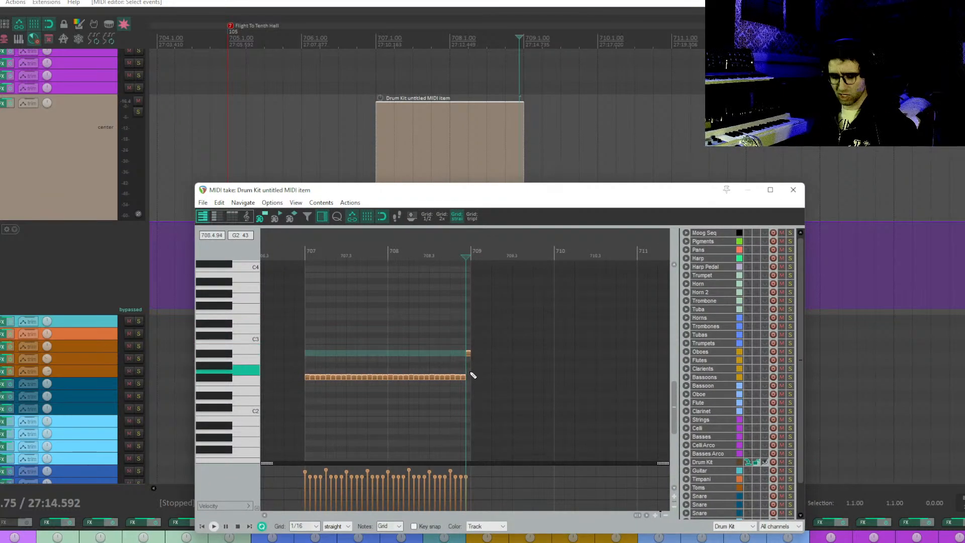
{"action": "key", "text": "h"}
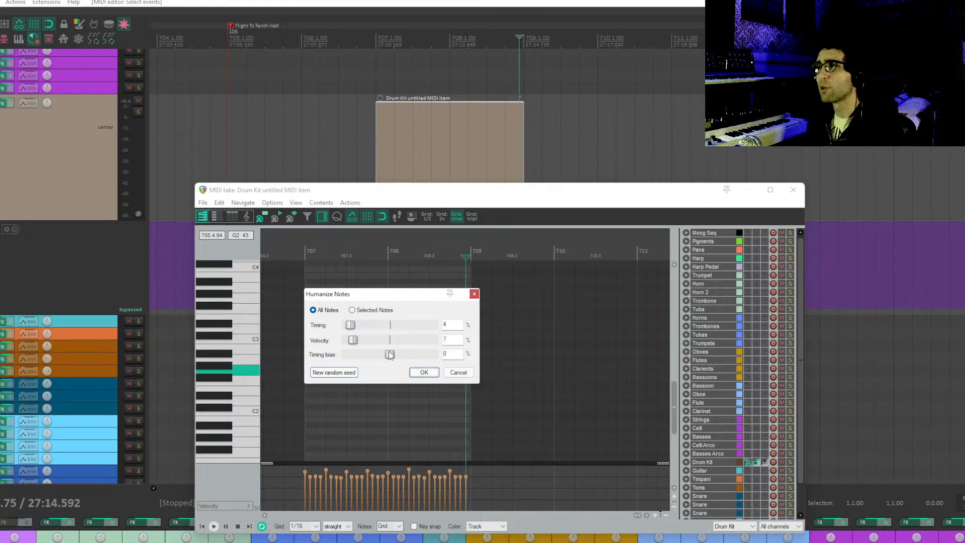
{"action": "left_click_drag", "start_coordinate": [390, 355], "coordinate": [391, 357]}
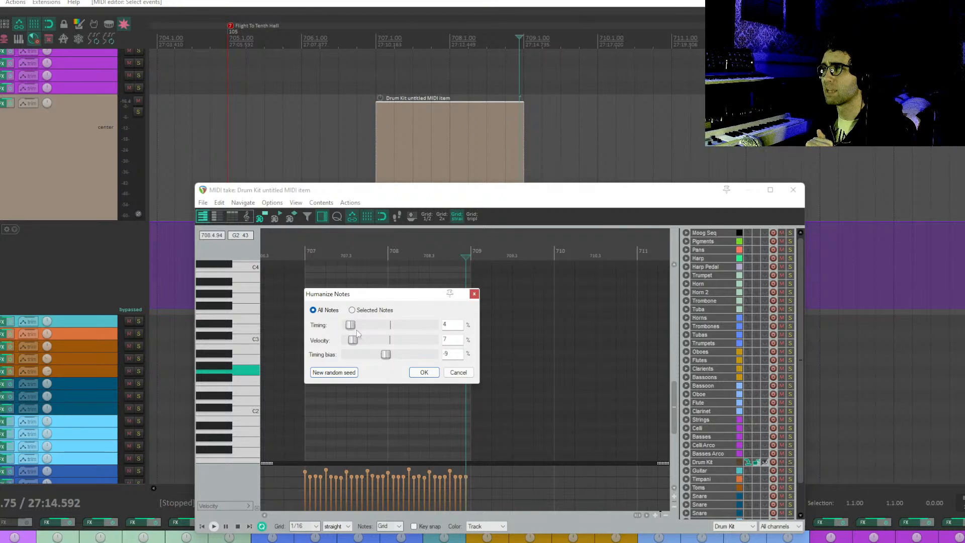
{"action": "left_click", "coordinate": [333, 372]}
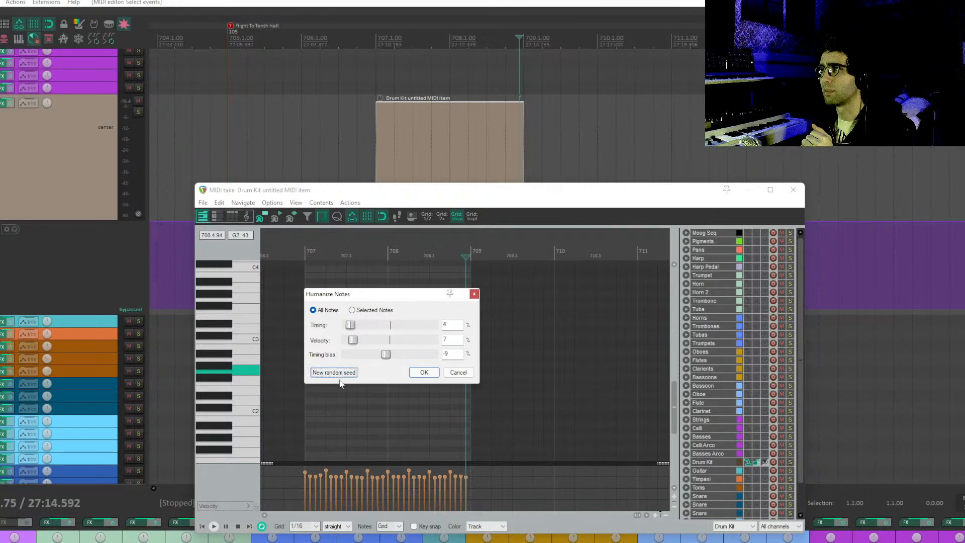
{"action": "left_click", "coordinate": [361, 342]}
{"action": "left_click", "coordinate": [334, 372]}
{"action": "left_click", "coordinate": [413, 372]}
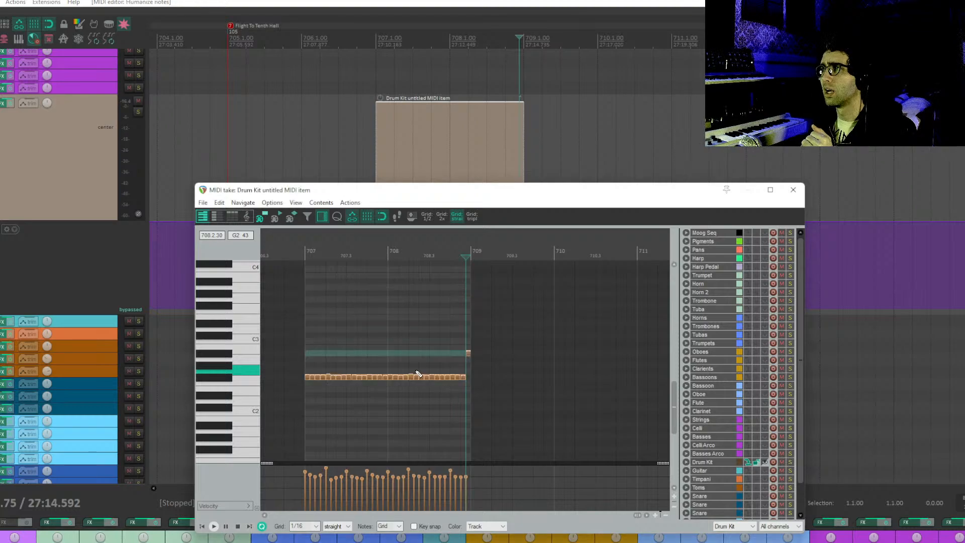
Move the MIDI editor clear of the drum item and play the humanized pattern from bar 707.
{"action": "left_click", "coordinate": [304, 254]}
{"action": "left_click_drag", "start_coordinate": [532, 194], "coordinate": [491, 272]}
{"action": "key", "text": "space"}
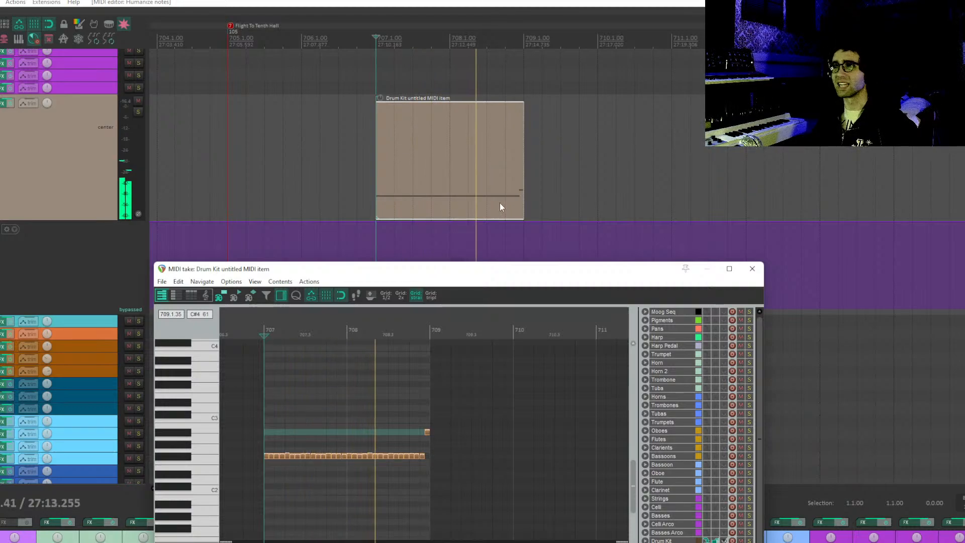
{"action": "key", "text": "space"}
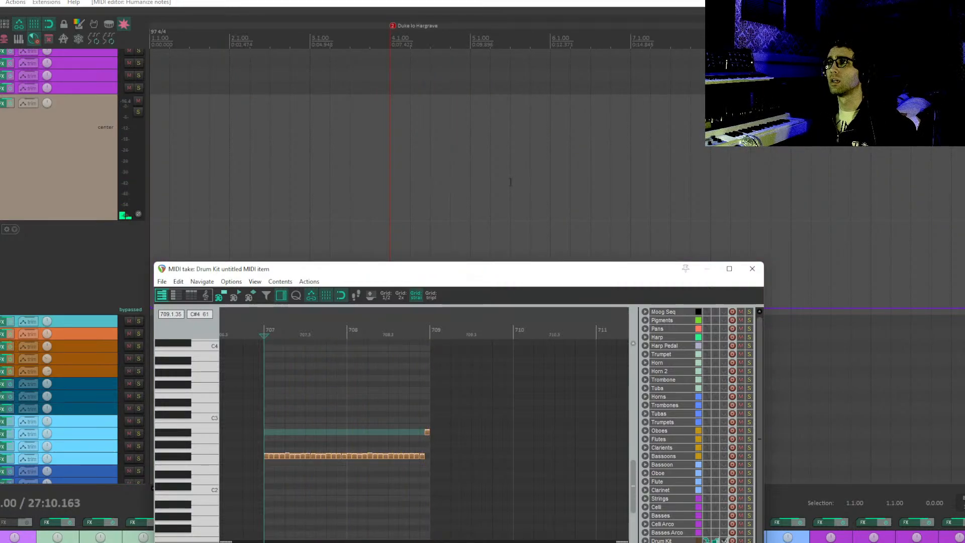
Duplicate the two-bar Drum Kit item to bar 709 and play the transition between the two items.
{"action": "left_click", "coordinate": [335, 176]}
{"action": "key", "text": "ctrl+d"}
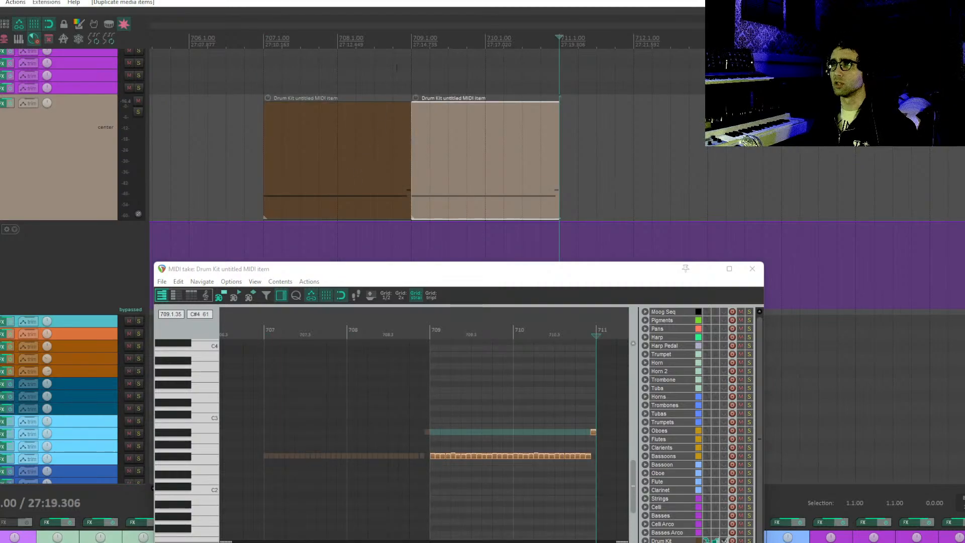
{"action": "left_click", "coordinate": [394, 66]}
{"action": "key", "text": "space"}
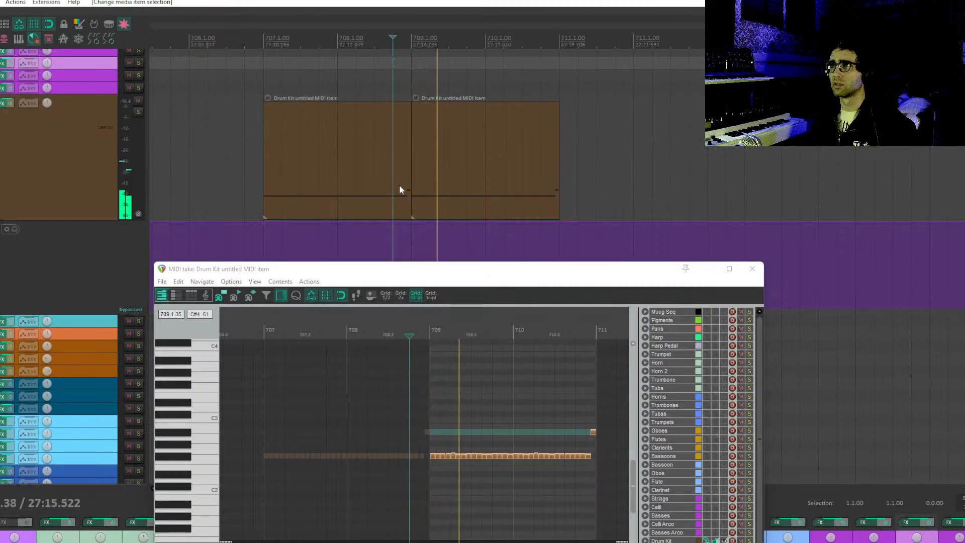
{"action": "key", "text": "space"}
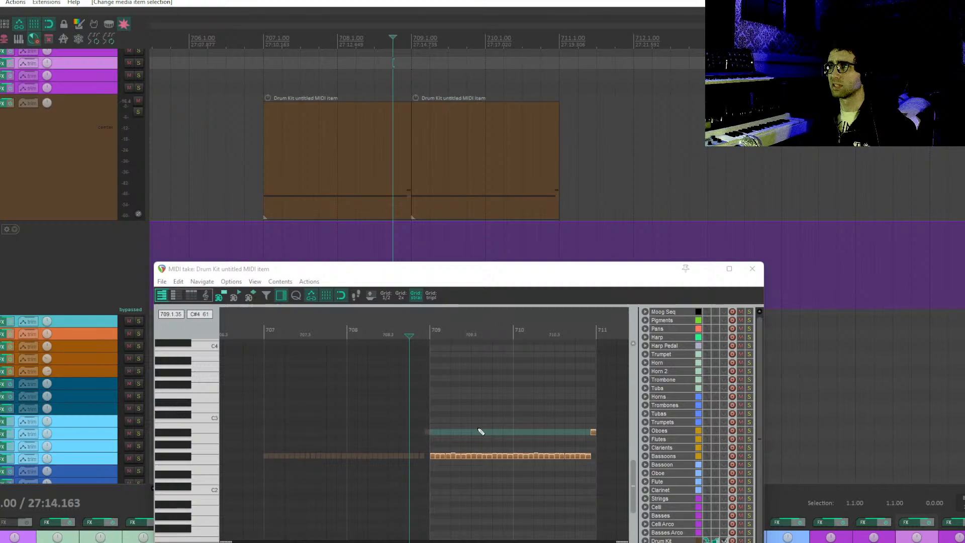
Move the last note of the first drum item down to G#2 and play the end of bar 708.
{"action": "left_click", "coordinate": [387, 111]}
{"action": "left_click", "coordinate": [426, 432]}
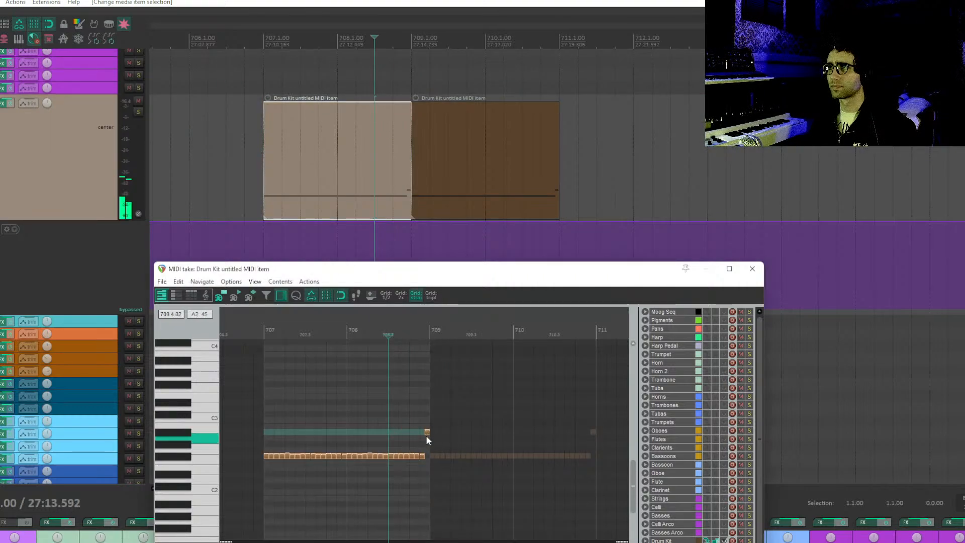
{"action": "left_click_drag", "start_coordinate": [427, 432], "coordinate": [406, 440]}
{"action": "key", "text": "space"}
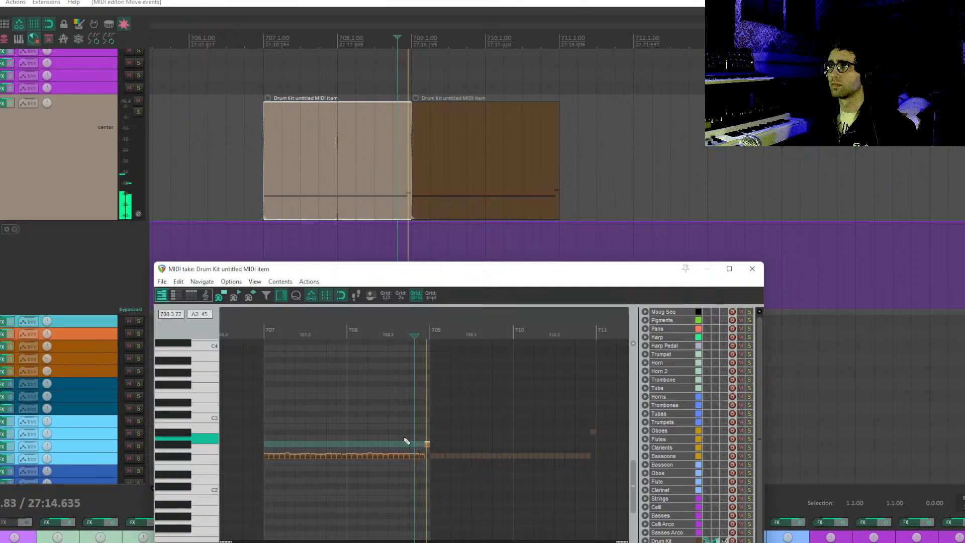
Move the last note of the first drum item up to A#2, raise its velocity and play the end of bar 708.
{"action": "key", "text": "space"}
{"action": "left_click", "coordinate": [406, 428]}
{"action": "key", "text": "space"}
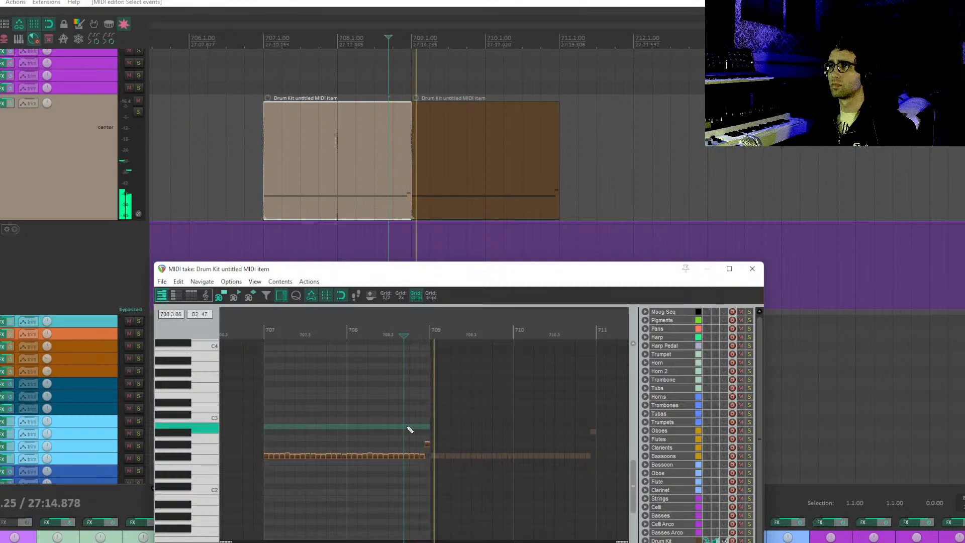
{"action": "left_click", "coordinate": [390, 441]}
{"action": "key", "text": "space"}
{"action": "left_click_drag", "start_coordinate": [428, 443], "coordinate": [426, 433]}
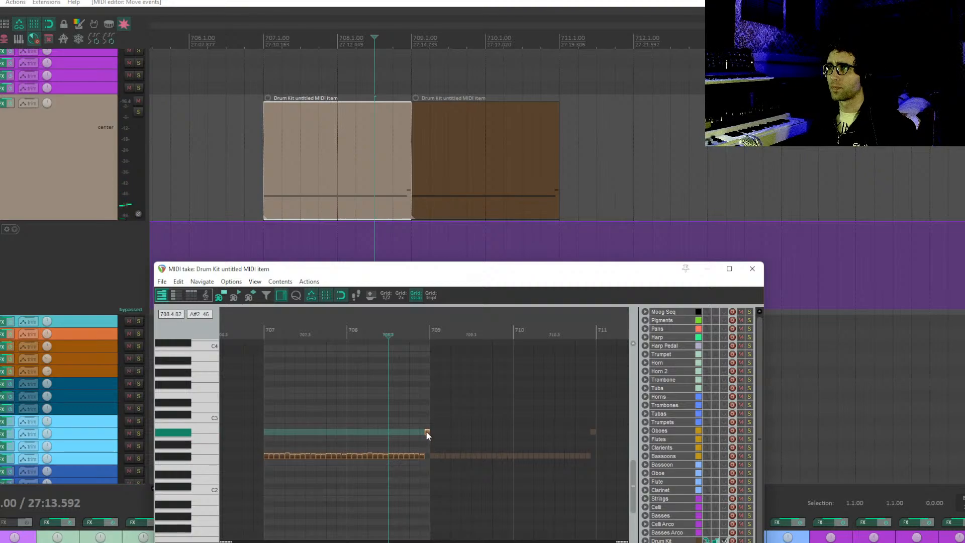
{"action": "left_click_drag", "start_coordinate": [430, 434], "coordinate": [430, 422]}
{"action": "key", "text": "space"}
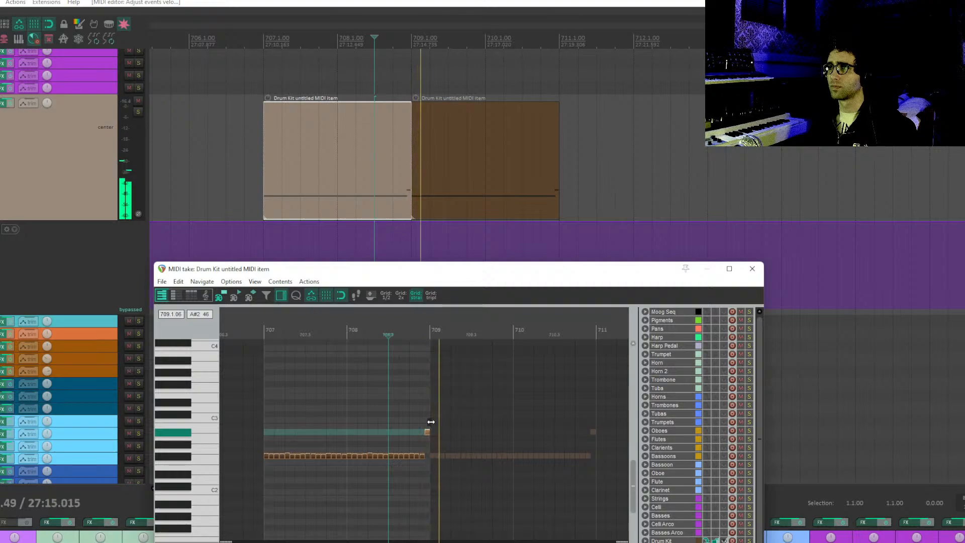
Replace the second drum item with three copies of the first, filling bars 707 to 714, and glue all four items.
{"action": "left_click", "coordinate": [480, 164]}
{"action": "left_click", "coordinate": [360, 160]}
{"action": "key", "text": "ctrl+d"}
{"action": "key", "text": "ctrl+d"}
{"action": "key", "text": "ctrl+d"}
{"action": "left_click_drag", "start_coordinate": [785, 161], "coordinate": [399, 179]}
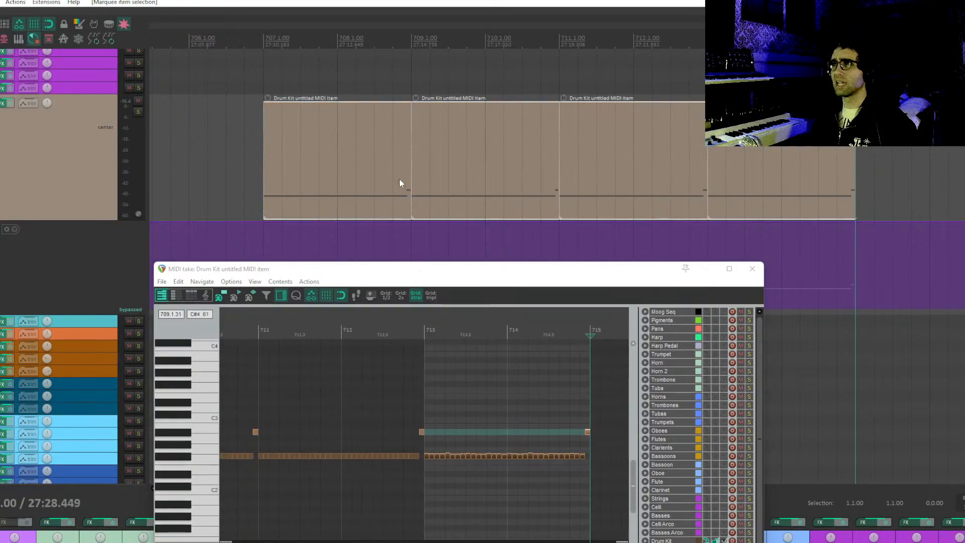
{"action": "key", "text": "ctrl+g"}
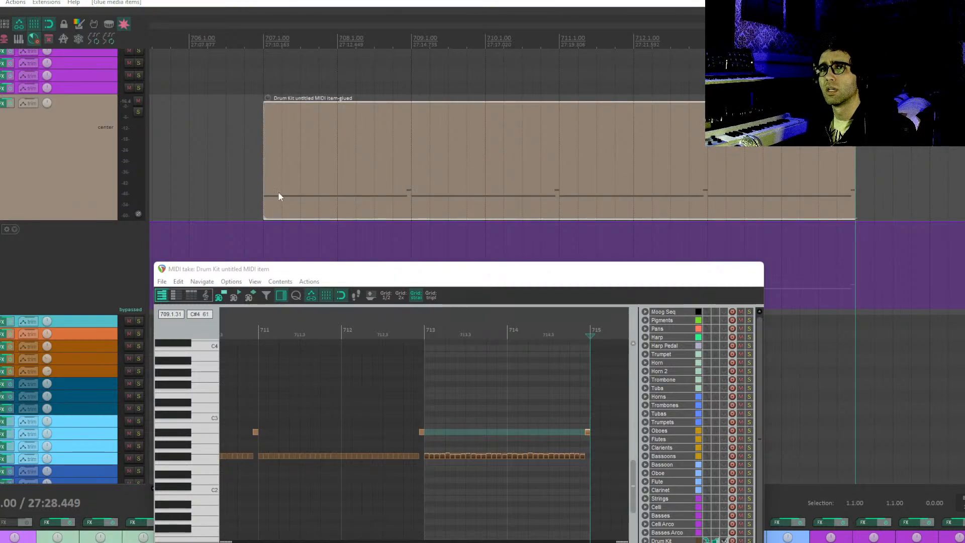
Open the glued Drum Kit item in the MIDI editor and move the editor below the item in the arrangement.
{"action": "left_click_drag", "start_coordinate": [2, 166], "coordinate": [2, 267]}
{"action": "key", "text": "ctrl+alt+e"}
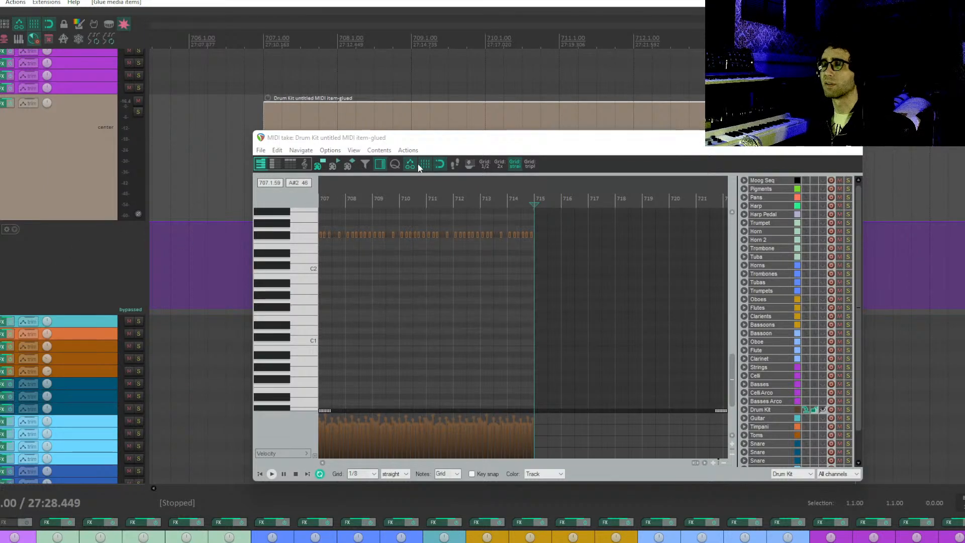
{"action": "left_click_drag", "start_coordinate": [482, 145], "coordinate": [426, 163]}
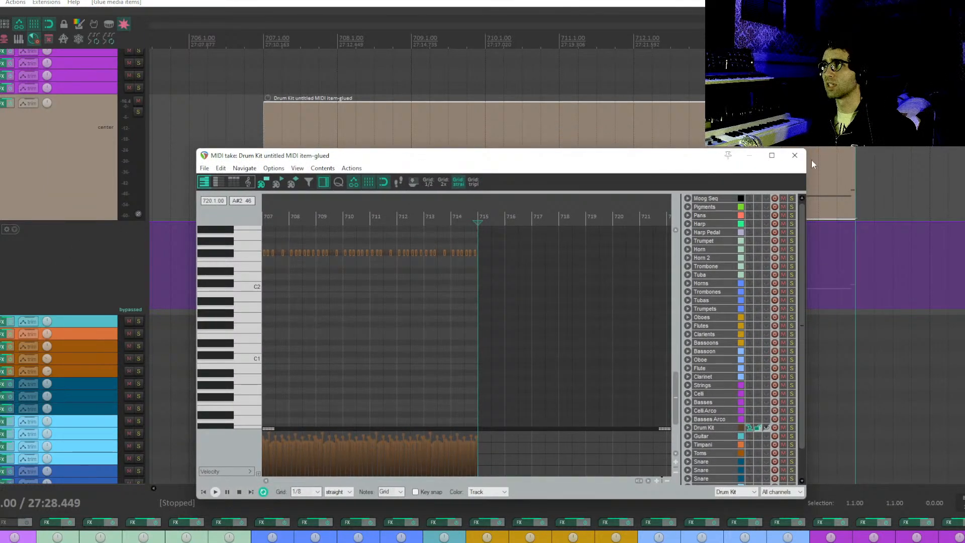
{"action": "left_click_drag", "start_coordinate": [578, 164], "coordinate": [653, 300]}
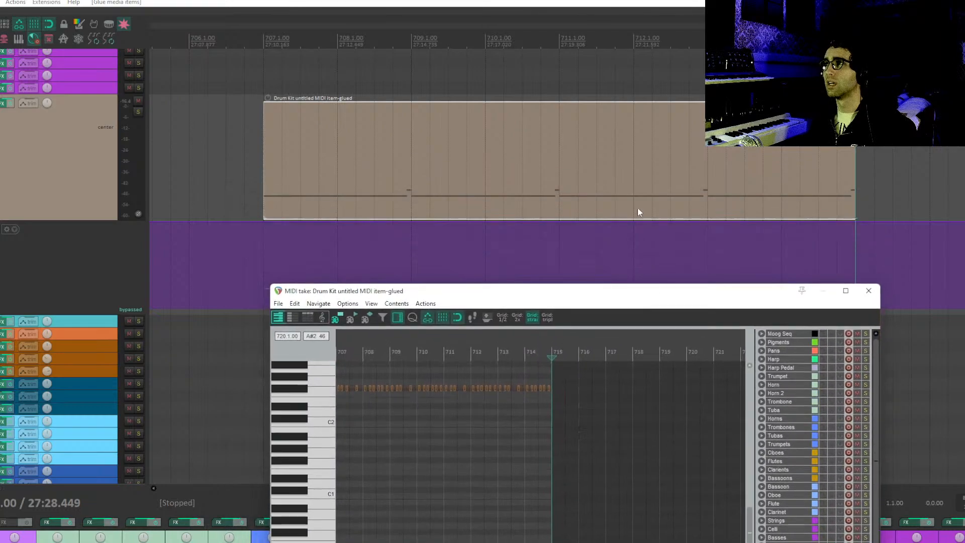
{"action": "scroll", "coordinate": [512, 220], "scroll_direction": "down", "scroll_amount": 2}
{"action": "scroll", "coordinate": [528, 431], "scroll_direction": "down", "scroll_amount": 6}
Humanize all notes of the glued drum item with 2% timing, 7% velocity, 0% timing bias and a new random seed.
{"action": "left_click_drag", "start_coordinate": [531, 429], "coordinate": [556, 509]}
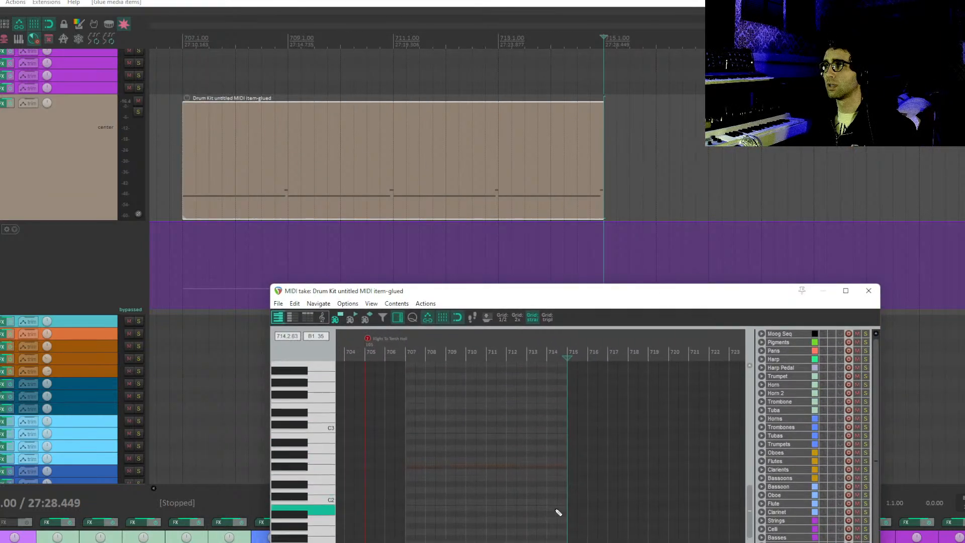
{"action": "scroll", "coordinate": [558, 513], "scroll_direction": "up", "scroll_amount": 6}
{"action": "left_click_drag", "start_coordinate": [626, 526], "coordinate": [282, 360]}
{"action": "left_click_drag", "start_coordinate": [456, 427], "coordinate": [509, 427]}
{"action": "left_click_drag", "start_coordinate": [648, 533], "coordinate": [334, 361]}
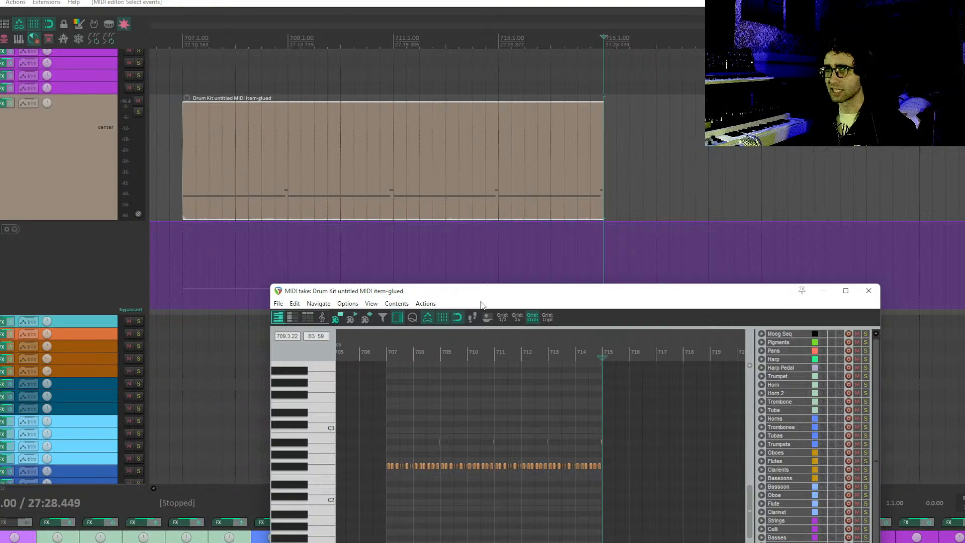
{"action": "key", "text": "h"}
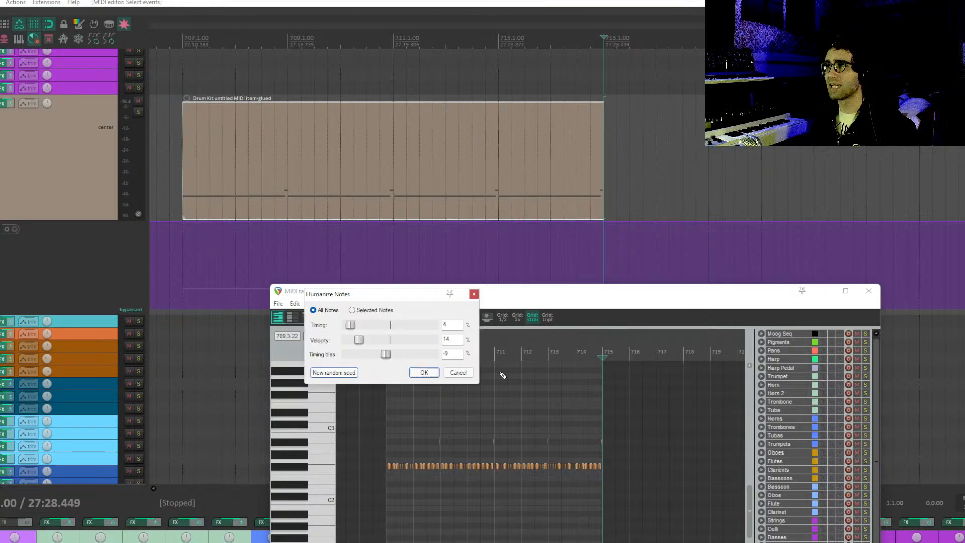
{"action": "left_click_drag", "start_coordinate": [392, 355], "coordinate": [357, 338]}
{"action": "left_click", "coordinate": [351, 374]}
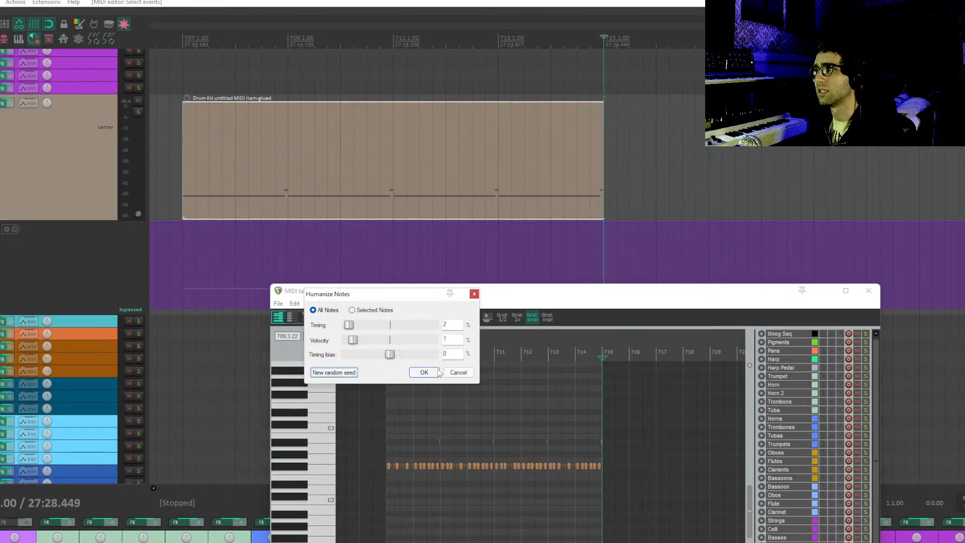
{"action": "left_click", "coordinate": [424, 372]}
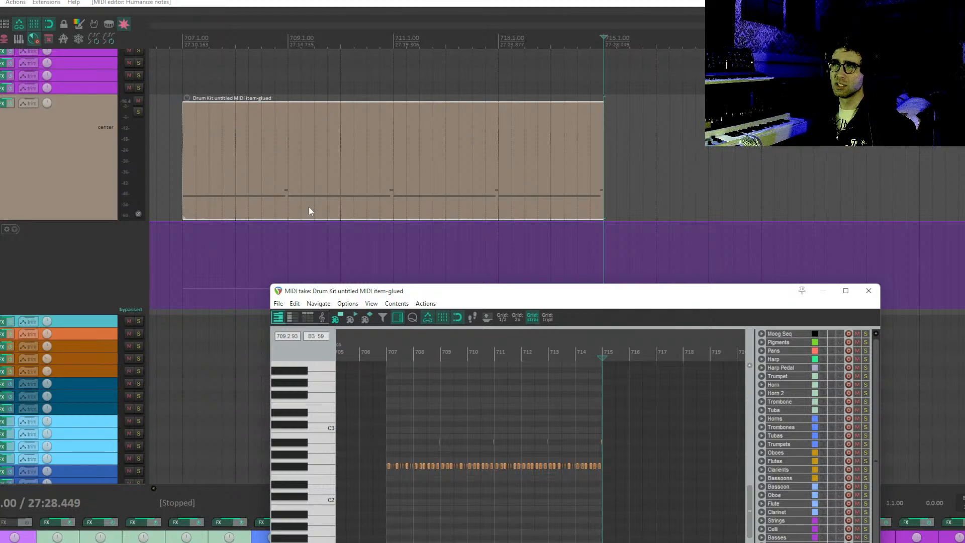
Play the glued drum pattern from bar 707 and close its MIDI editor.
{"action": "left_click", "coordinate": [184, 74]}
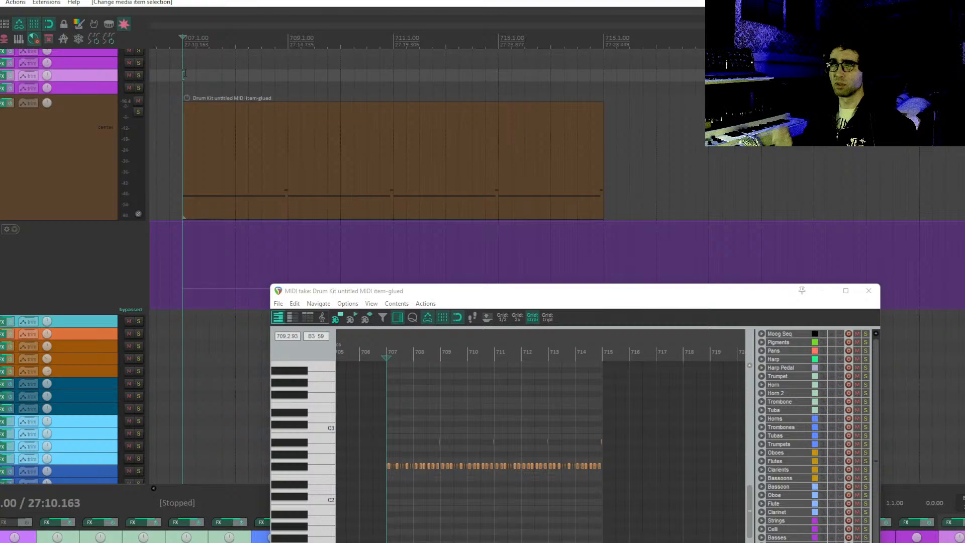
{"action": "key", "text": "space"}
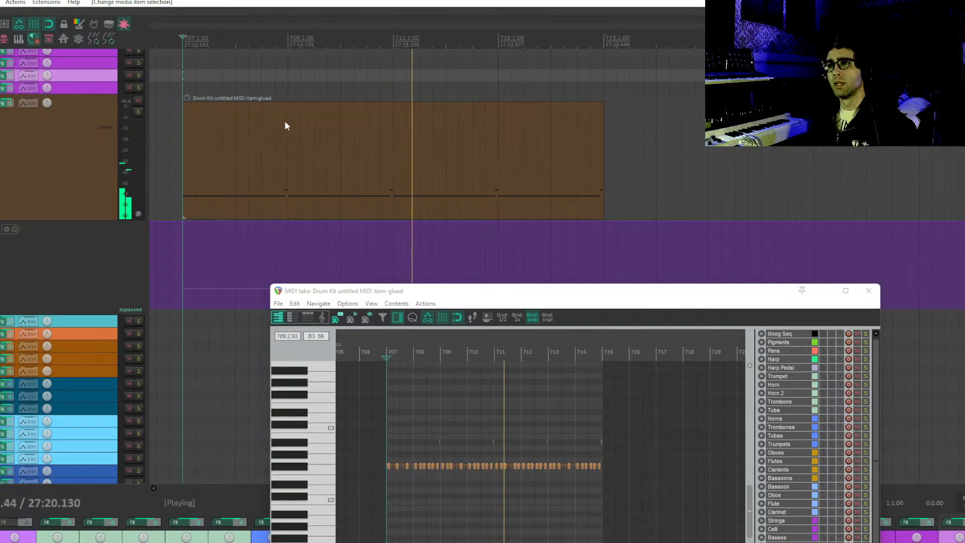
{"action": "key", "text": "space"}
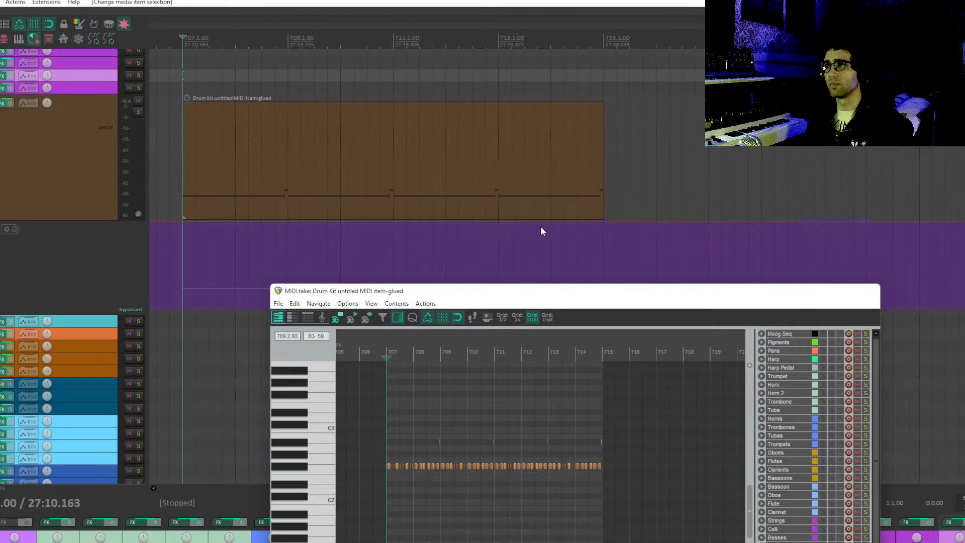
{"action": "left_click", "coordinate": [873, 296]}
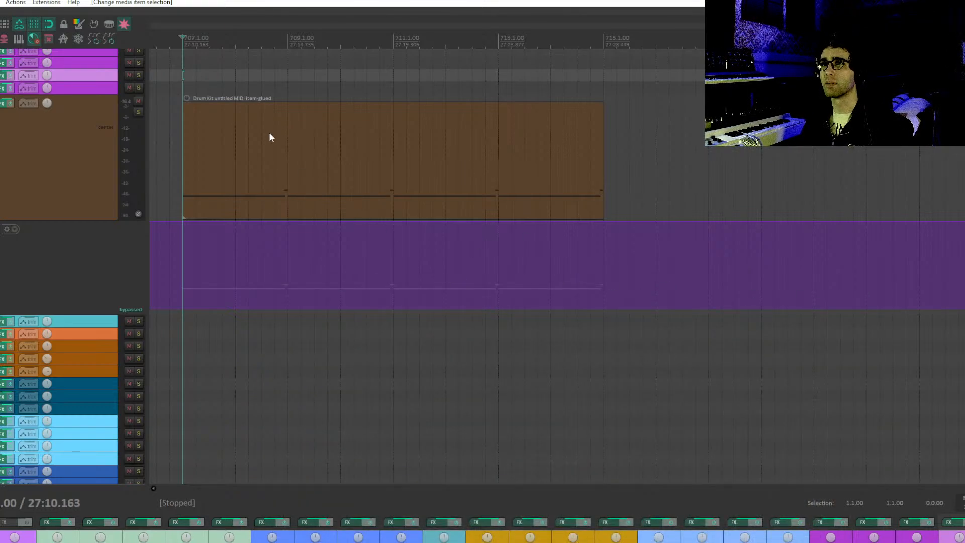
Go back to the end of the previous section and play it from about bar 670.
{"action": "left_click_drag", "start_coordinate": [280, 110], "coordinate": [301, 169]}
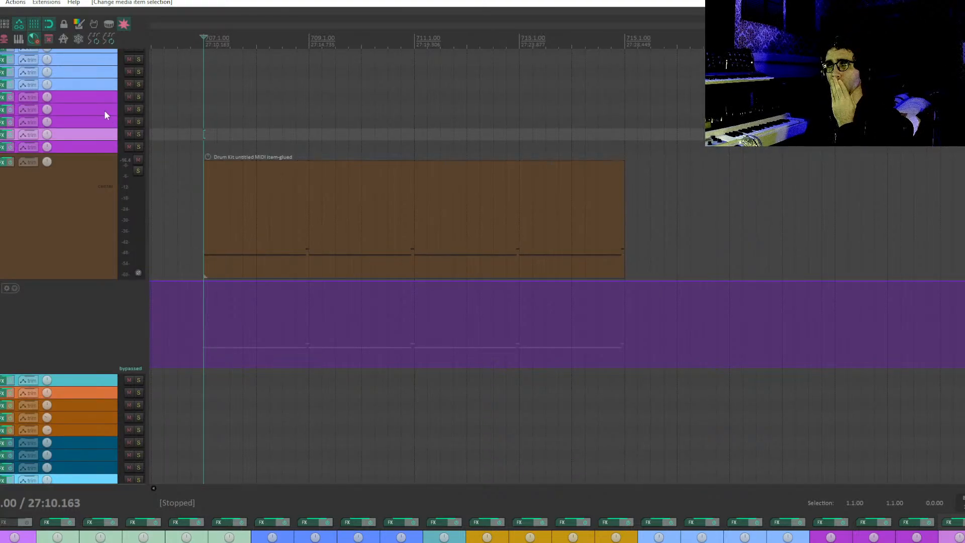
{"action": "left_click_drag", "start_coordinate": [333, 99], "coordinate": [964, 215]}
{"action": "scroll", "coordinate": [661, 190], "scroll_direction": "down", "scroll_amount": 6}
{"action": "left_click_drag", "start_coordinate": [492, 164], "coordinate": [718, 237]}
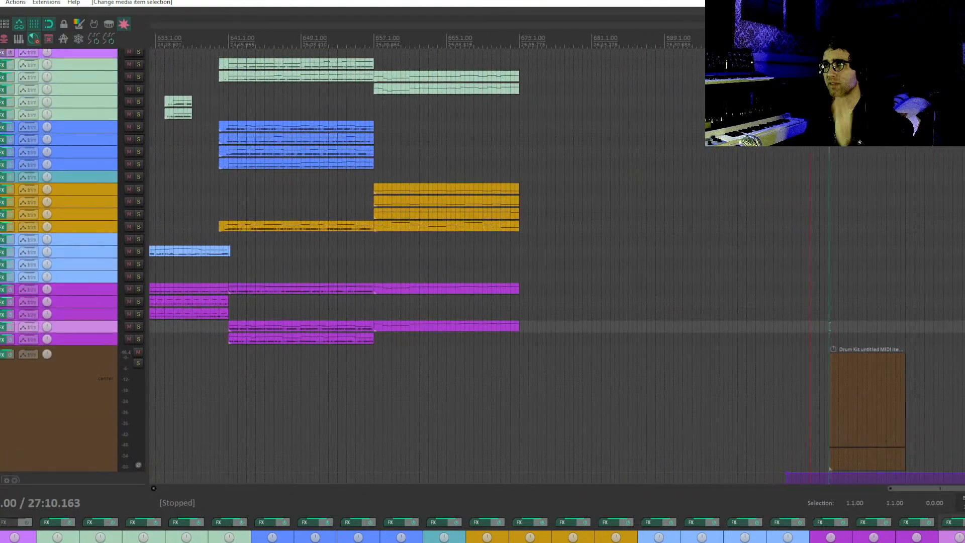
{"action": "left_click", "coordinate": [474, 115]}
{"action": "key", "text": "space"}
{"action": "left_click", "coordinate": [493, 117]}
{"action": "left_click", "coordinate": [501, 118]}
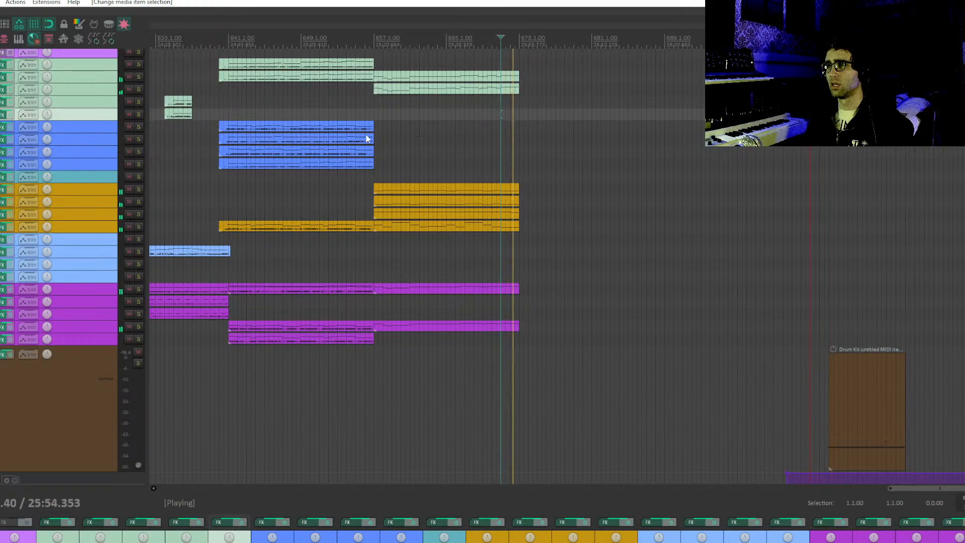
{"action": "key", "text": "space"}
Locate the brass items at bar 513 and play their opening.
{"action": "left_click_drag", "start_coordinate": [377, 137], "coordinate": [752, 182]}
{"action": "left_click_drag", "start_coordinate": [461, 162], "coordinate": [889, 203]}
{"action": "left_click_drag", "start_coordinate": [454, 184], "coordinate": [885, 224]}
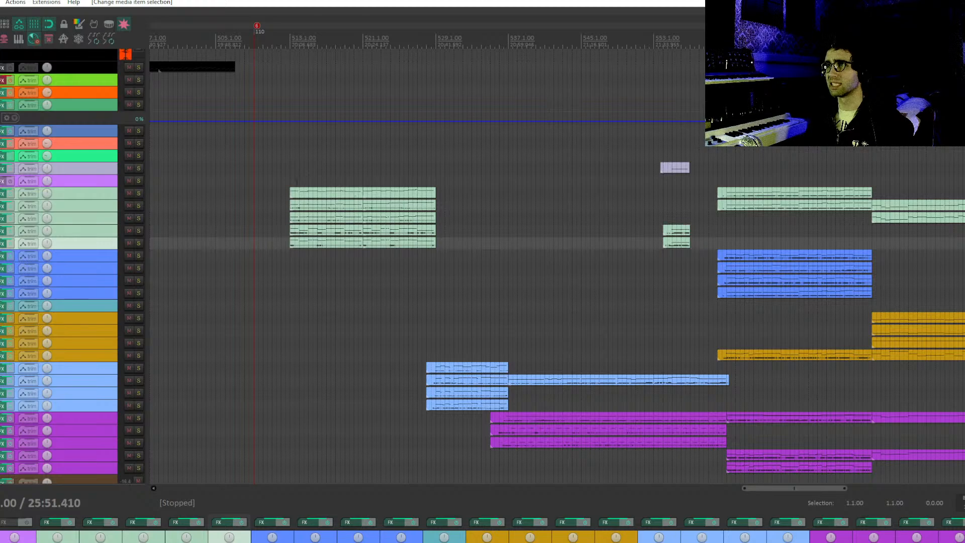
{"action": "left_click", "coordinate": [297, 195]}
{"action": "left_click", "coordinate": [296, 194]}
{"action": "left_click", "coordinate": [291, 169]}
{"action": "key", "text": "space"}
{"action": "key", "text": "space"}
{"action": "key", "text": "space"}
{"action": "key", "text": "space"}
Open the Tuba item at bar 513 in the MIDI editor, examine its opening notes and close the editor.
{"action": "left_click", "coordinate": [296, 242]}
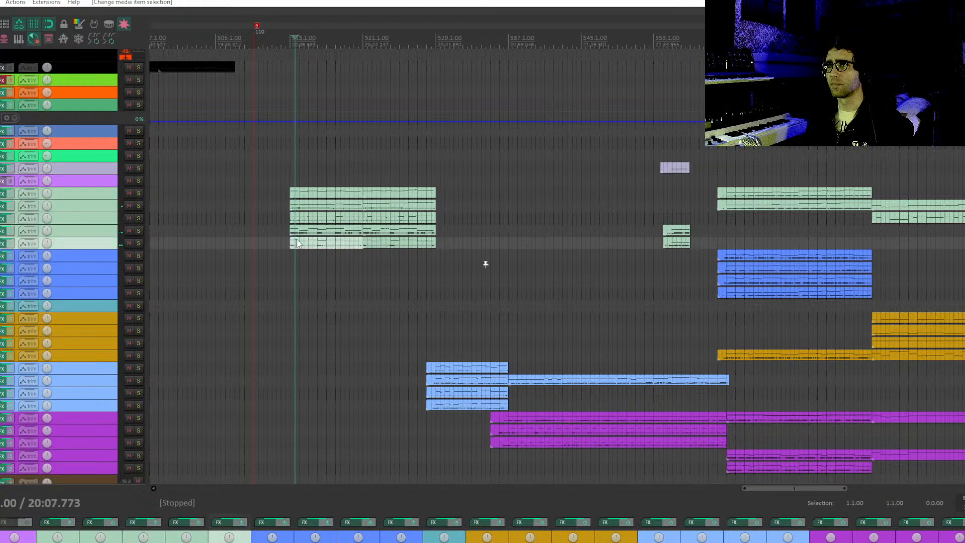
{"action": "double_click", "coordinate": [296, 243]}
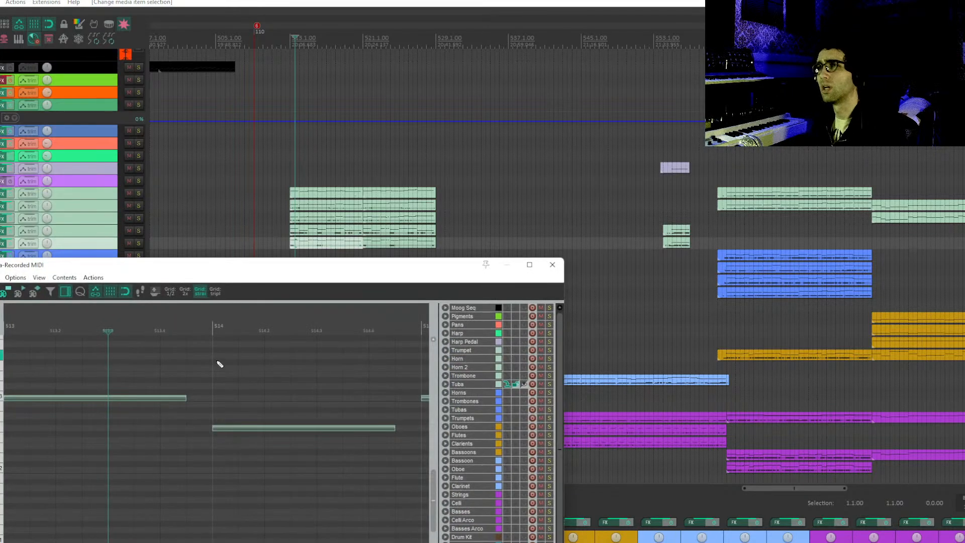
{"action": "left_click_drag", "start_coordinate": [160, 381], "coordinate": [448, 430]}
{"action": "left_click_drag", "start_coordinate": [318, 440], "coordinate": [292, 447]}
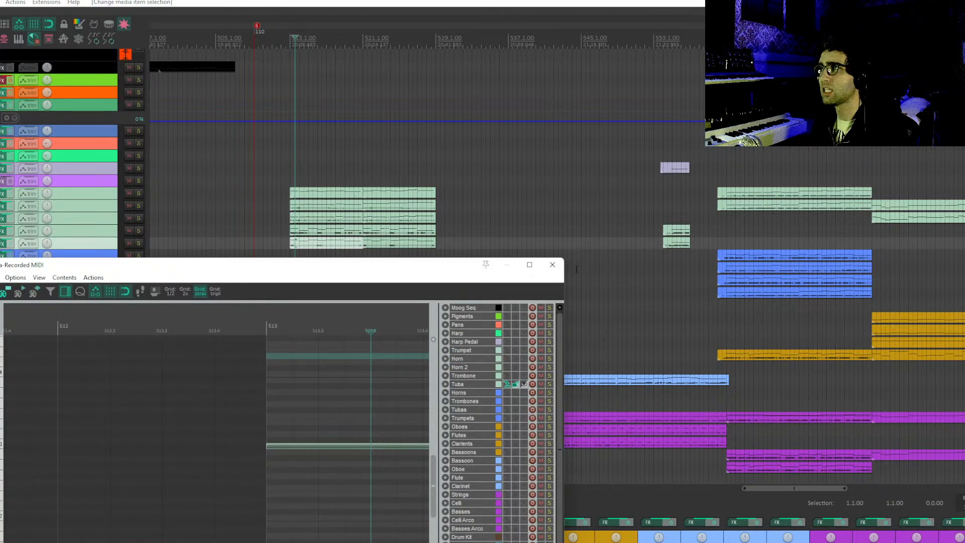
{"action": "left_click", "coordinate": [552, 265]}
Return to the "Flight To Tenth Hell" marker, place the edit cursor at bar 705 and bring the glued drum item into view.
{"action": "scroll", "coordinate": [669, 282], "scroll_direction": "down", "scroll_amount": 10}
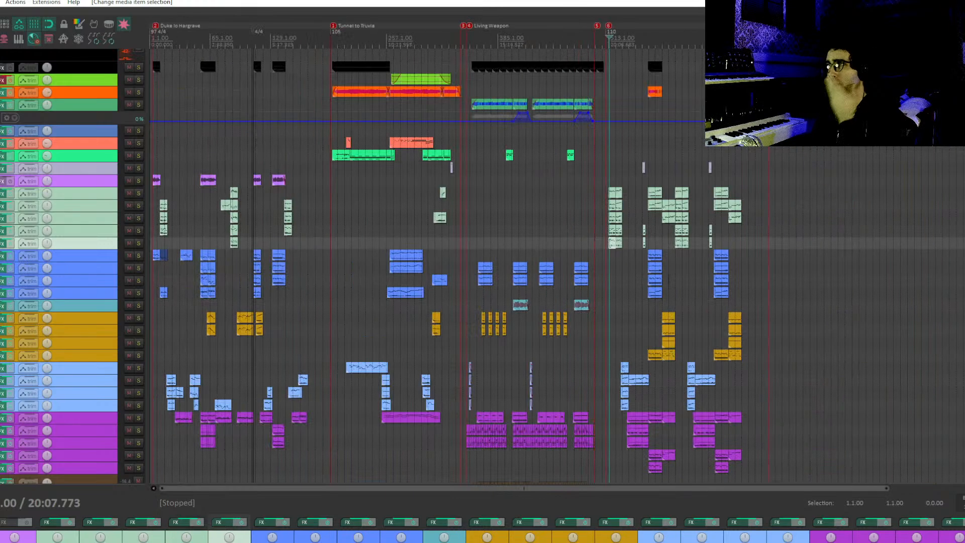
{"action": "scroll", "coordinate": [797, 265], "scroll_direction": "up", "scroll_amount": 3}
{"action": "left_click_drag", "start_coordinate": [797, 266], "coordinate": [579, 287]}
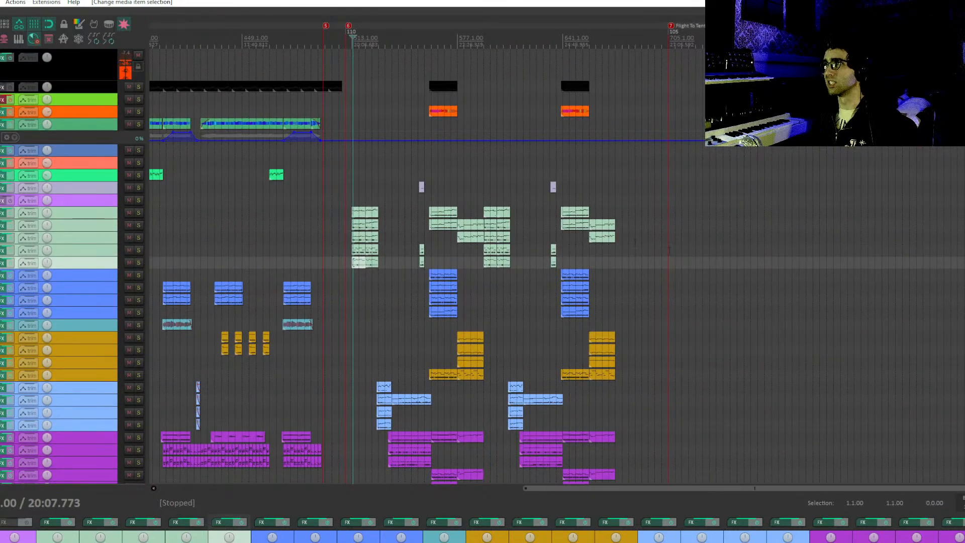
{"action": "left_click_drag", "start_coordinate": [670, 250], "coordinate": [476, 187]}
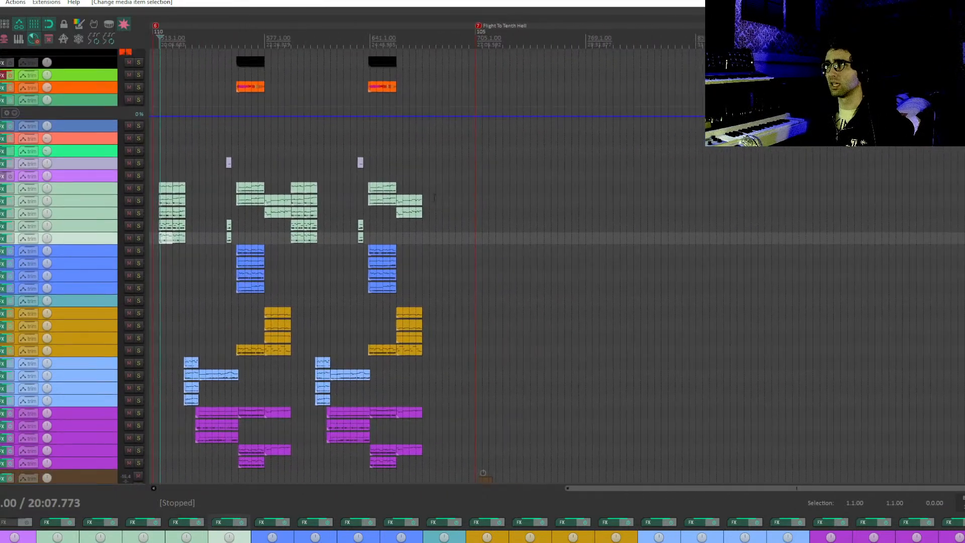
{"action": "left_click", "coordinate": [477, 224]}
{"action": "scroll", "coordinate": [502, 266], "scroll_direction": "up", "scroll_amount": 8}
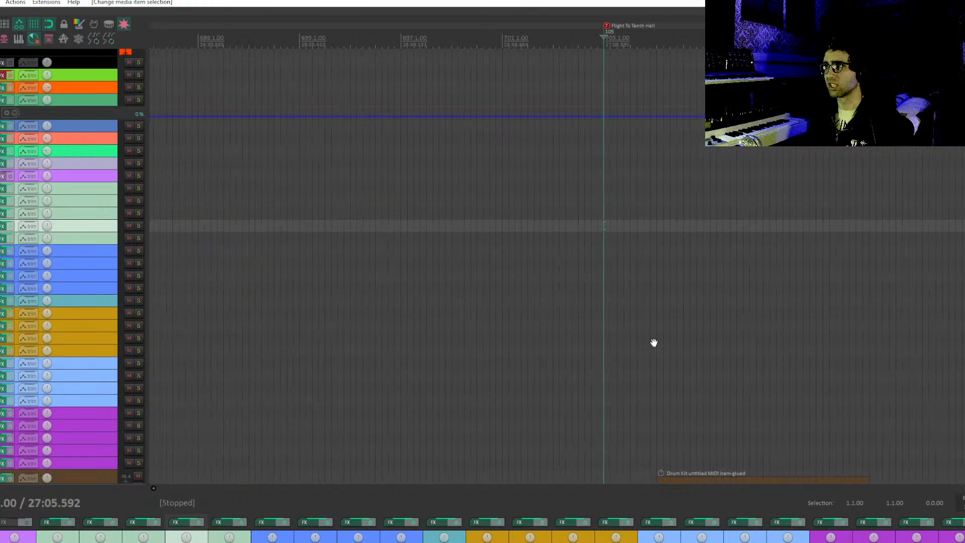
{"action": "left_click_drag", "start_coordinate": [657, 345], "coordinate": [504, 187]}
{"action": "left_click_drag", "start_coordinate": [597, 239], "coordinate": [448, 129]}
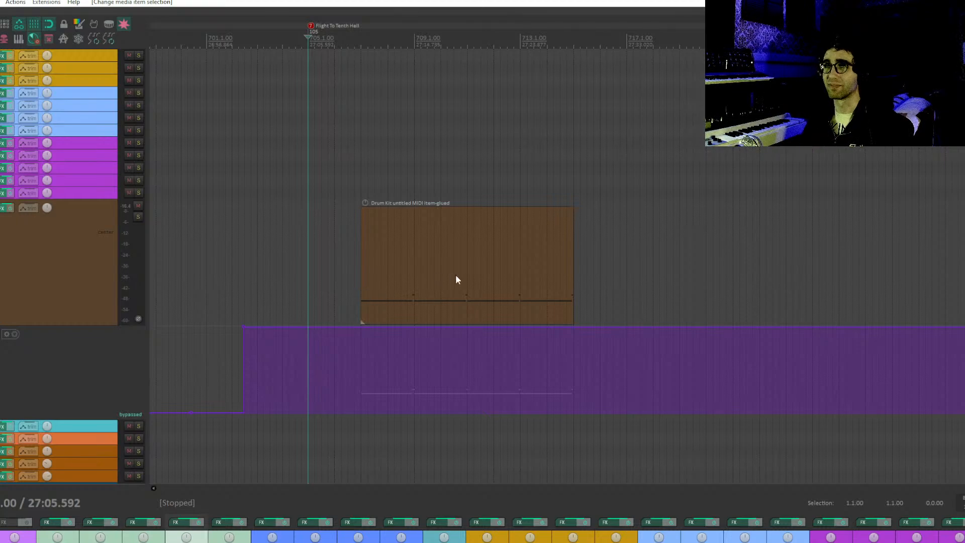
{"action": "scroll", "coordinate": [362, 322], "scroll_direction": "up", "scroll_amount": 3}
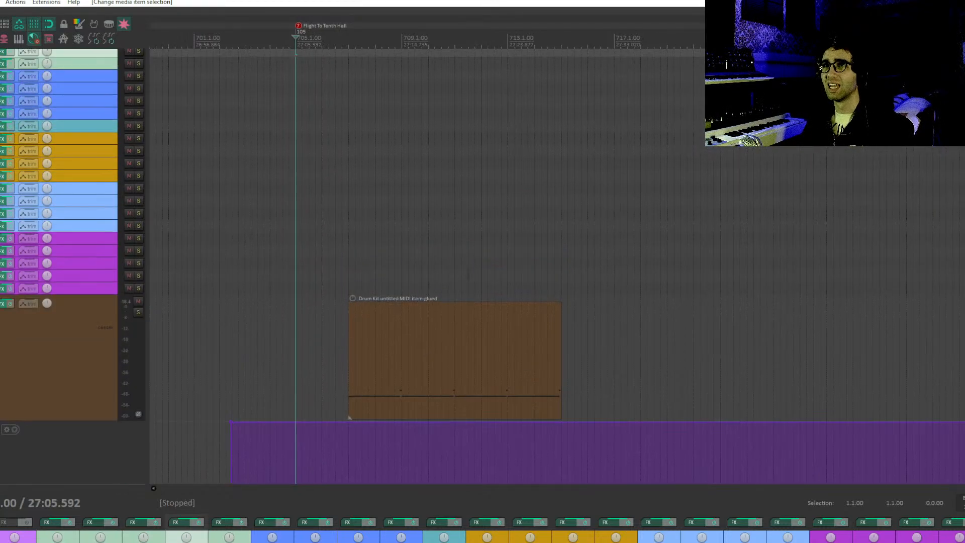
Place the edit cursor at bar 707 and arm the Celli track for recording.
{"action": "left_click", "coordinate": [79, 253]}
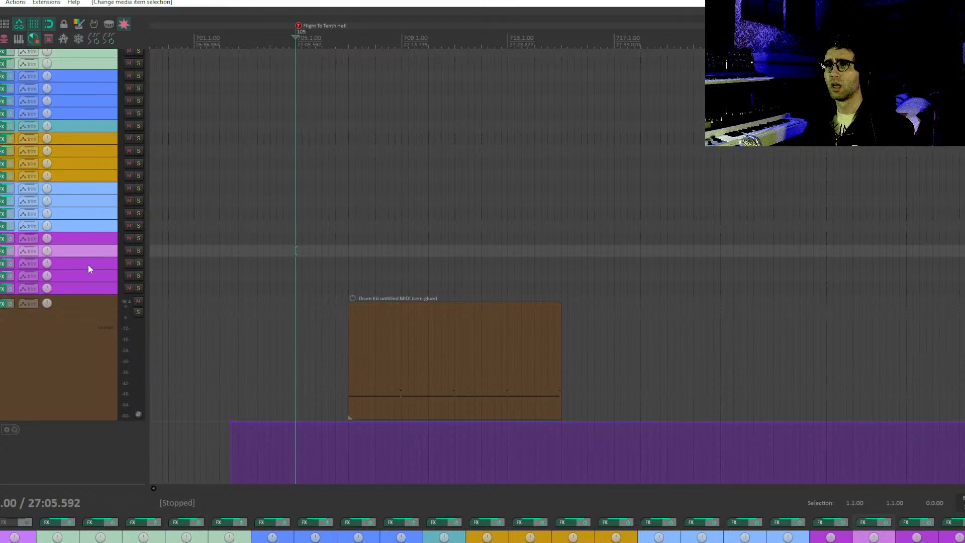
{"action": "left_click", "coordinate": [90, 262]}
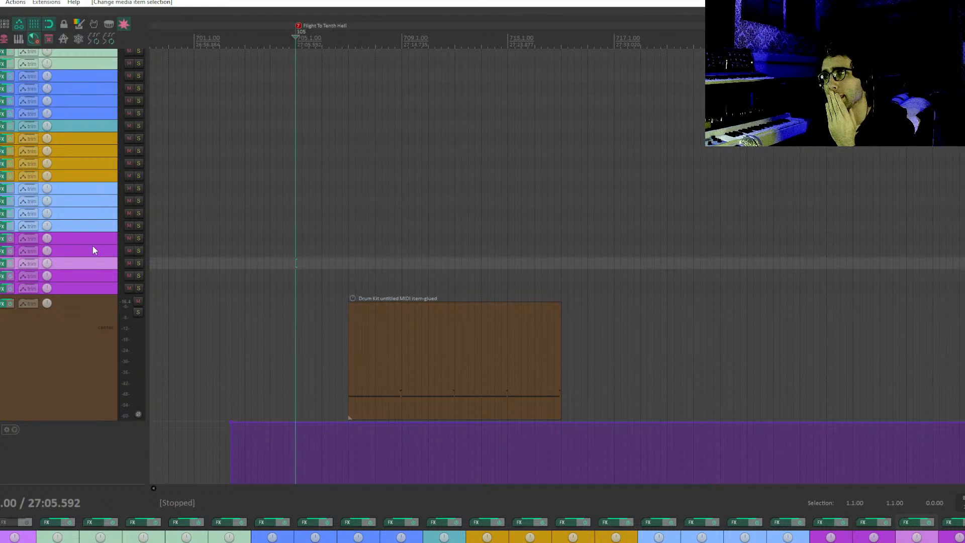
{"action": "left_click", "coordinate": [92, 250]}
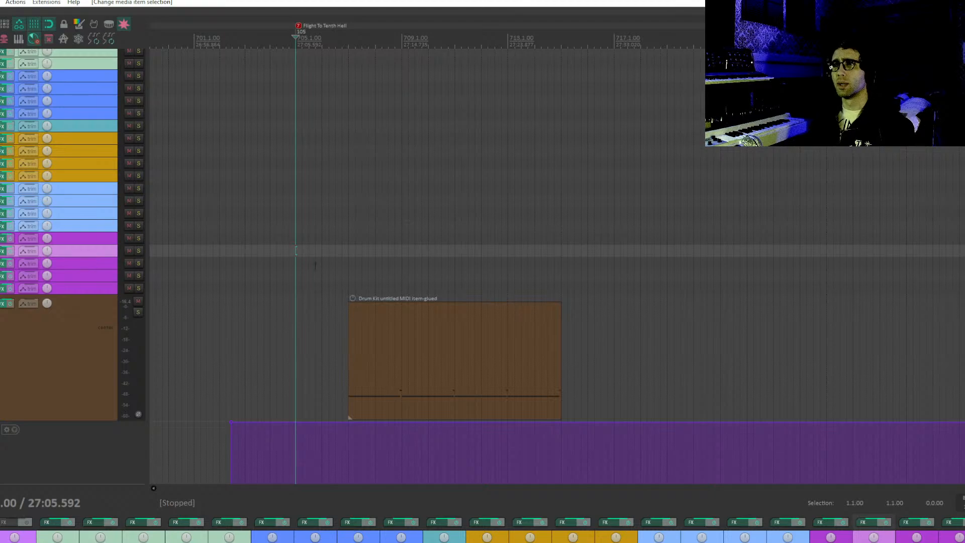
{"action": "left_click", "coordinate": [351, 248]}
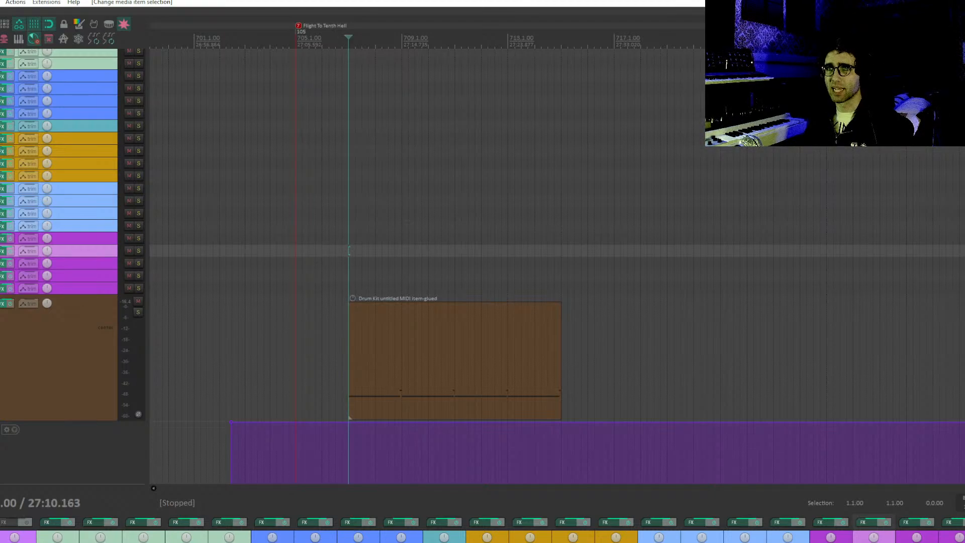
{"action": "left_click", "coordinate": [1, 251]}
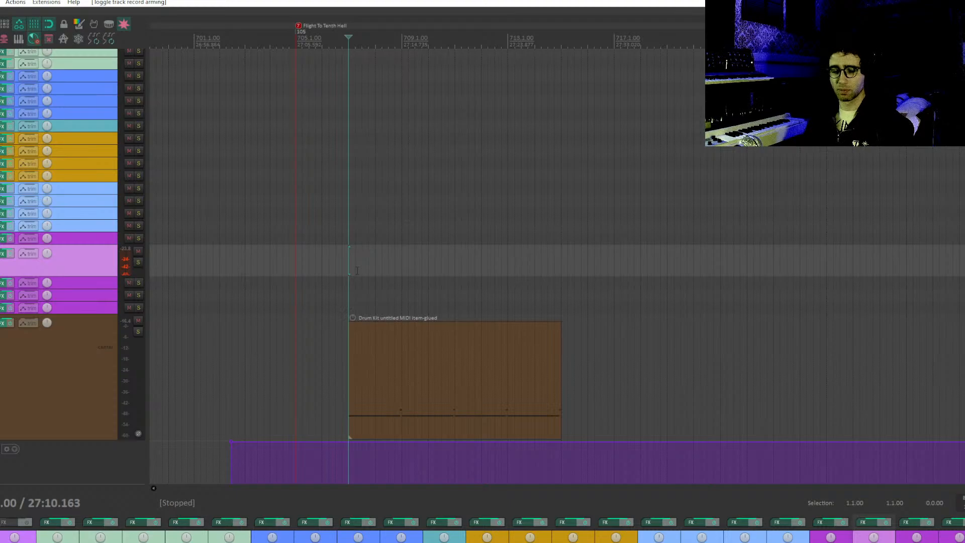
Record a Celli take of about two bars over the drums from bar 707 and disarm the track.
{"action": "key", "text": "ctrl+r"}
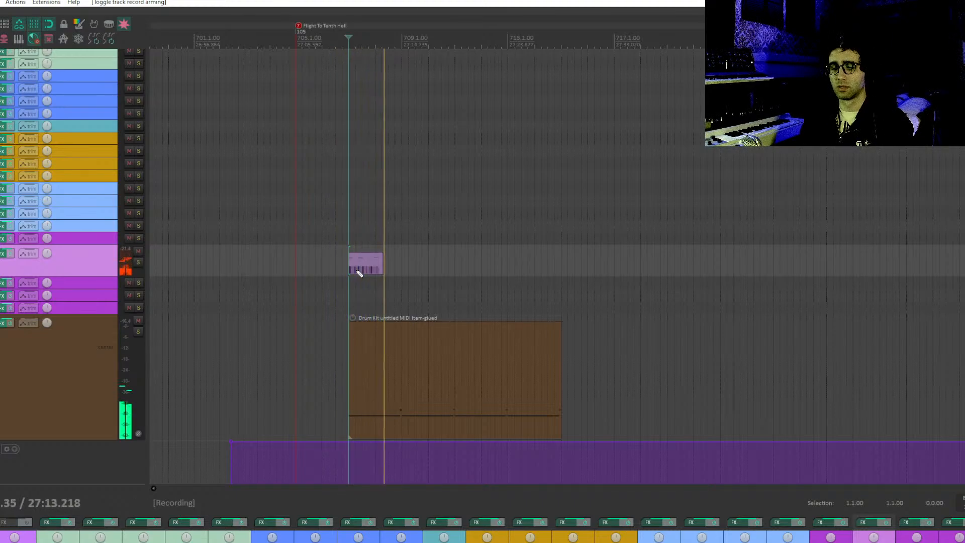
{"action": "key", "text": "space"}
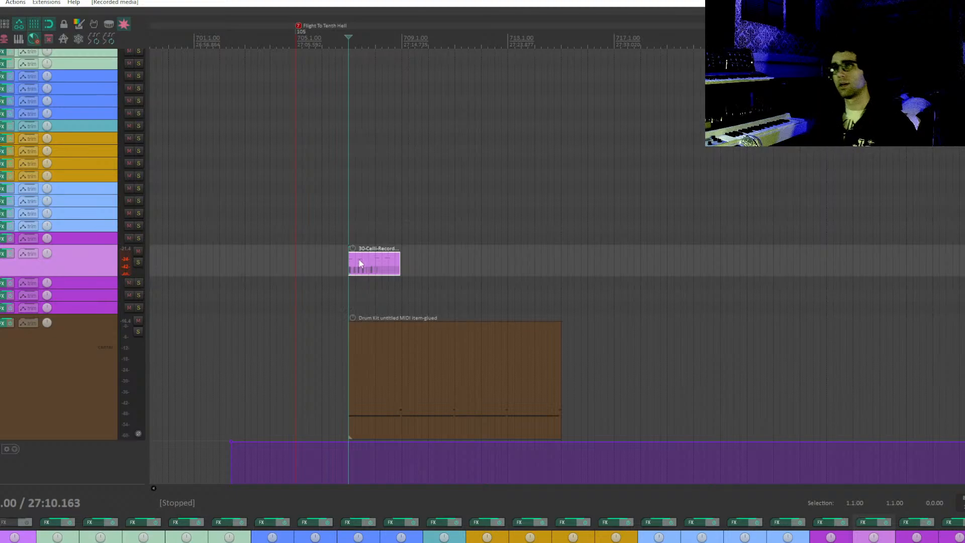
{"action": "key", "text": "F7"}
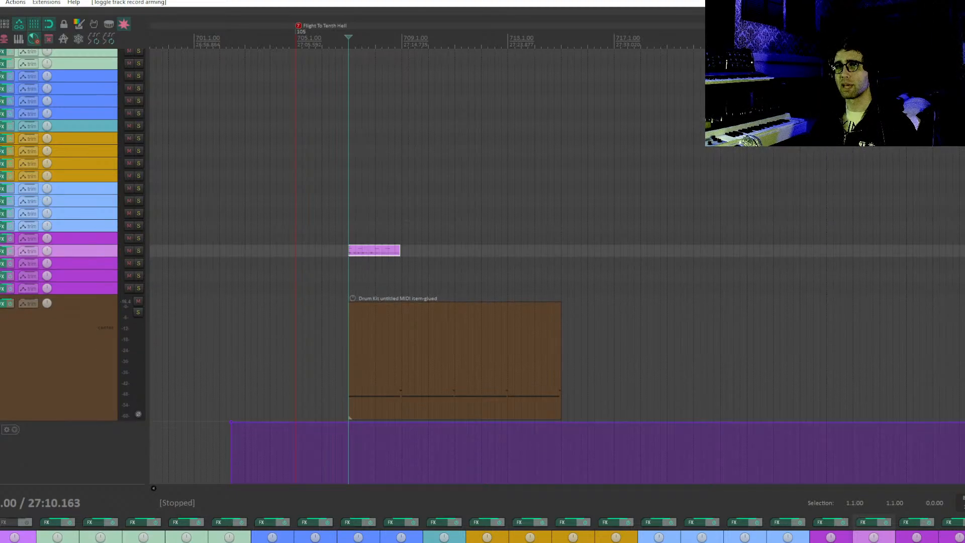
Record a Basses take of about two and a half bars from bar 707 and play it back with the Celli.
{"action": "key", "text": "F7"}
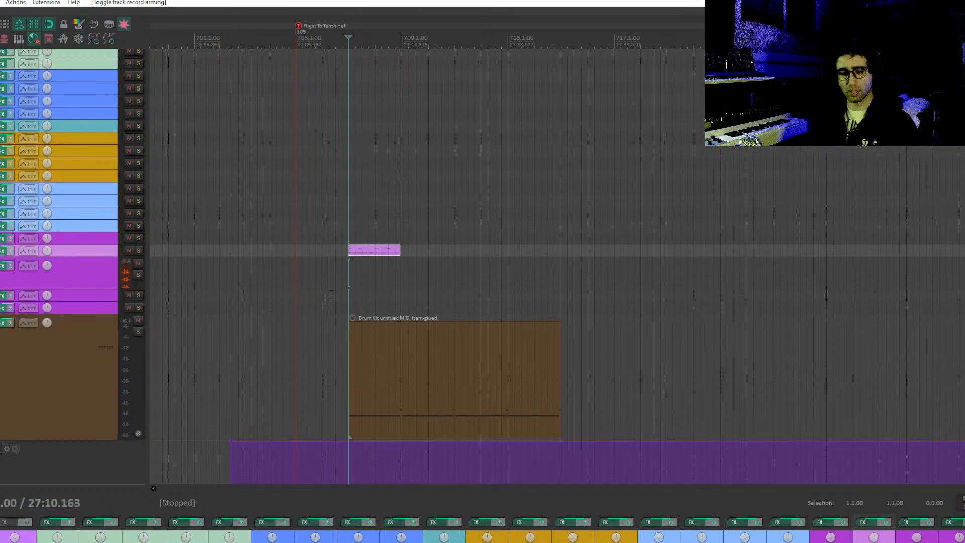
{"action": "key", "text": "ctrl+r"}
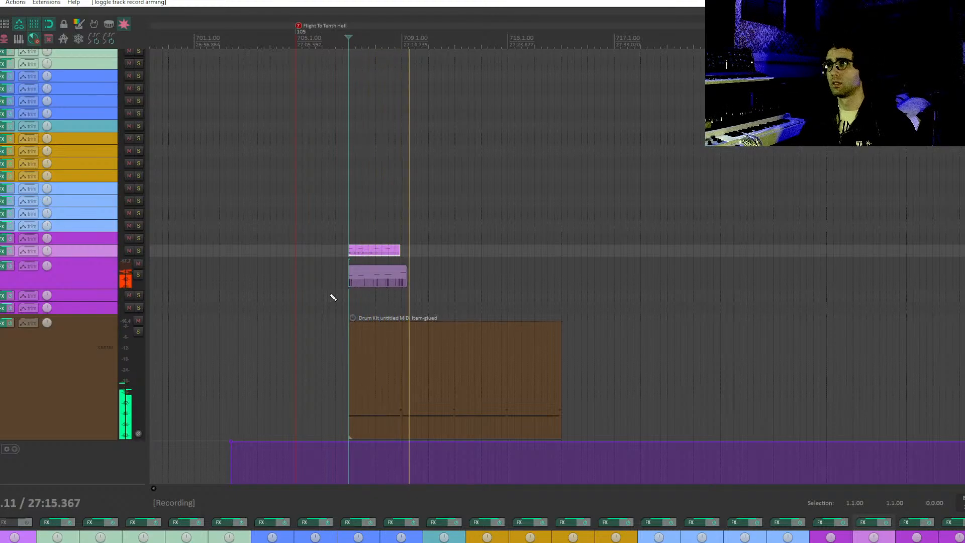
{"action": "key", "text": "space"}
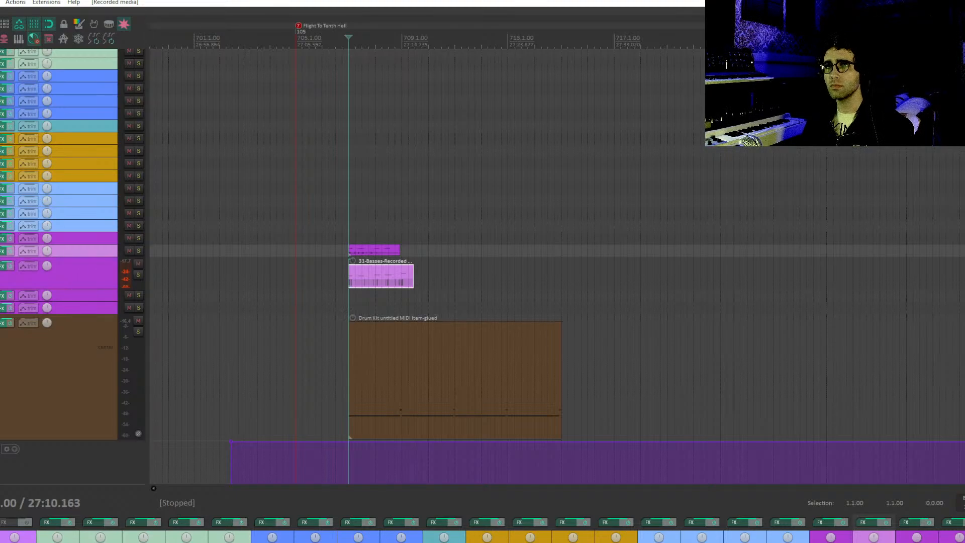
{"action": "left_click", "coordinate": [1, 266]}
{"action": "left_click", "coordinate": [353, 225]}
{"action": "key", "text": "space"}
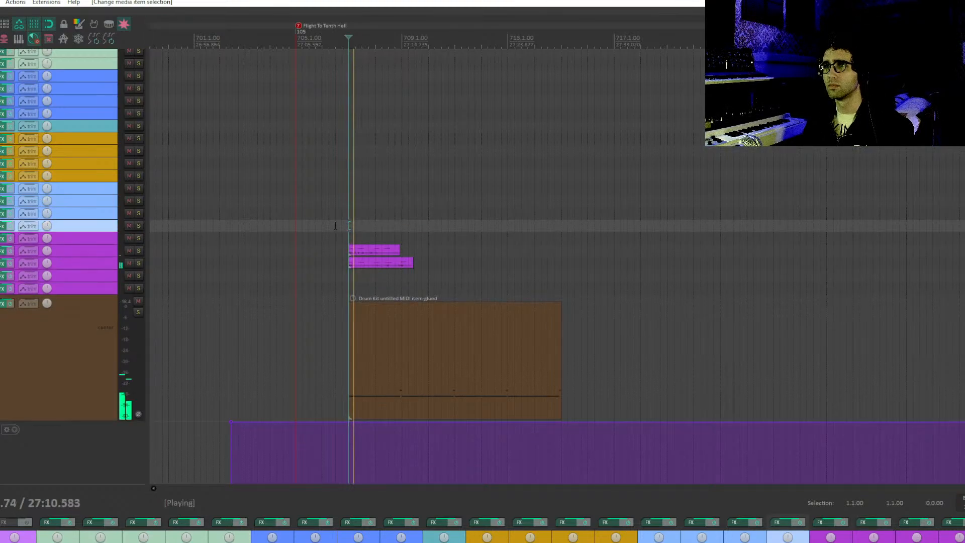
{"action": "key", "text": "space"}
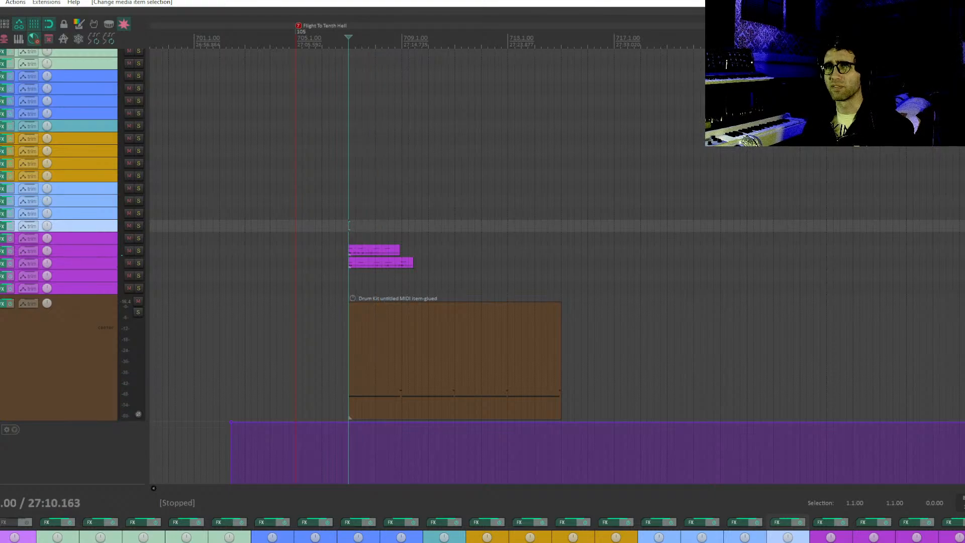
Record a Horns take of about two and a half bars from bar 707 and play it back with the strings.
{"action": "left_click", "coordinate": [1, 76]}
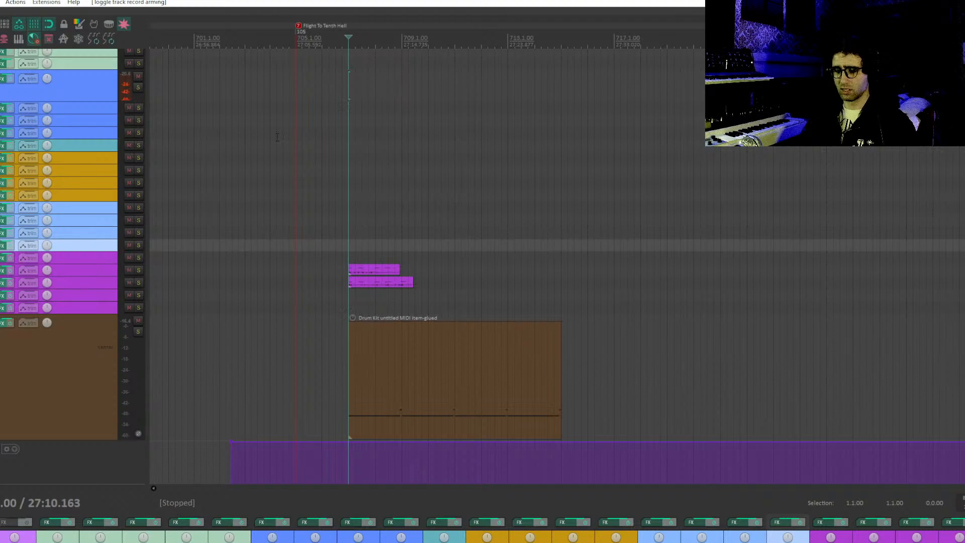
{"action": "key", "text": "ctrl+r"}
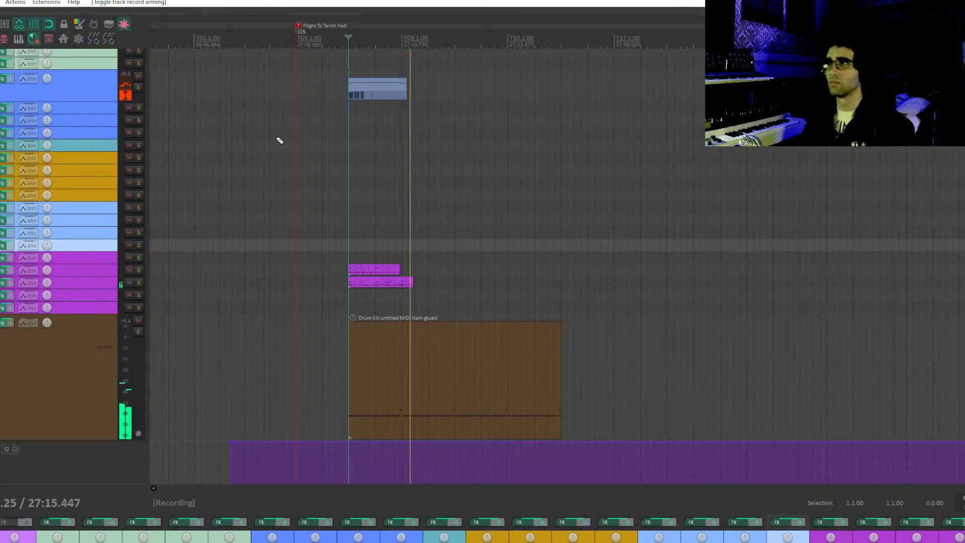
{"action": "key", "text": "space"}
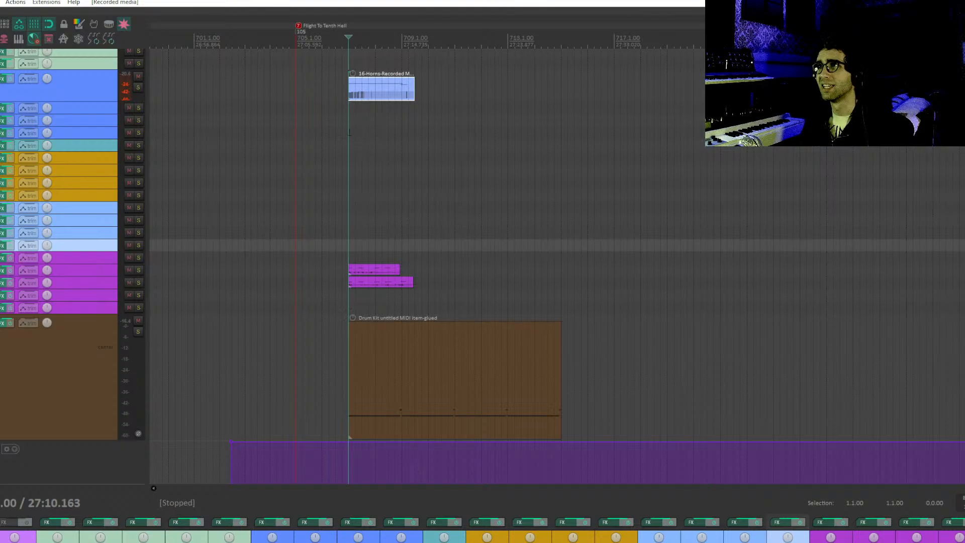
{"action": "left_click", "coordinate": [349, 131]}
{"action": "key", "text": "space"}
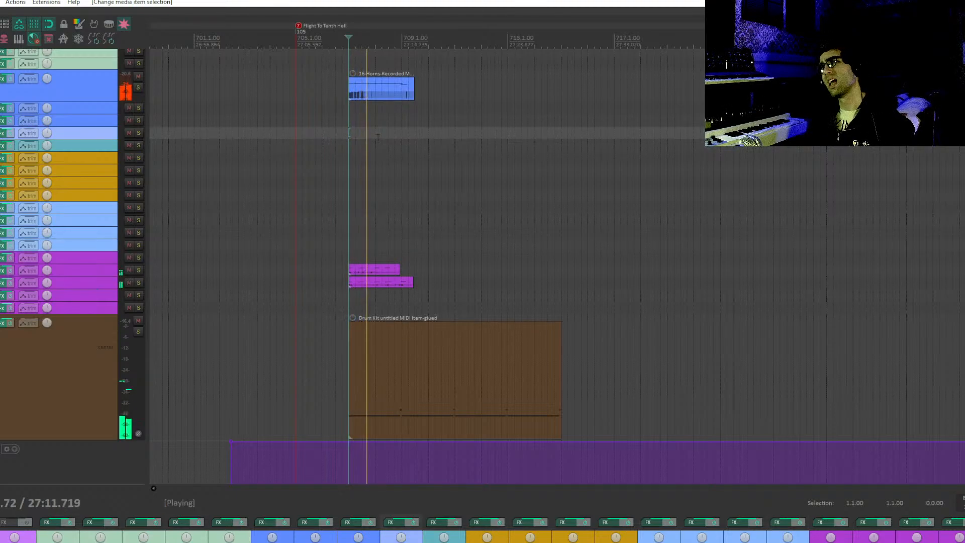
{"action": "left_click_drag", "start_coordinate": [377, 137], "coordinate": [360, 169]}
{"action": "key", "text": "space"}
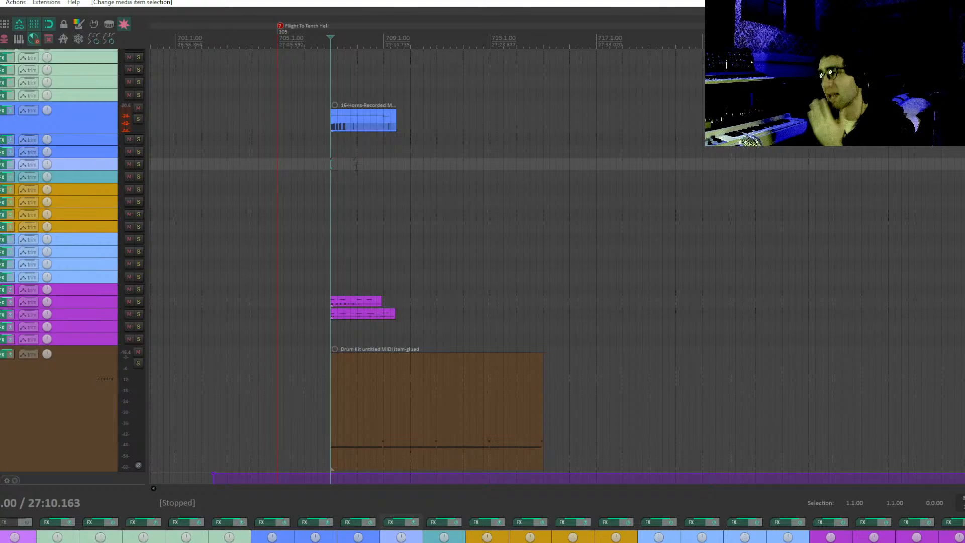
Delete the recorded Celli, Basses and Horns items at bar 707.
{"action": "left_click_drag", "start_coordinate": [419, 279], "coordinate": [358, 336]}
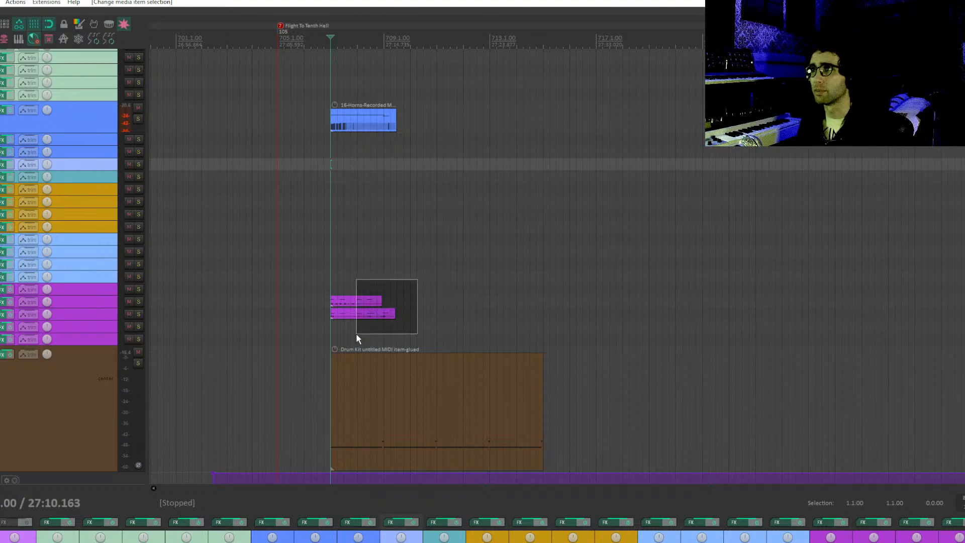
{"action": "key", "text": "Delete"}
{"action": "left_click", "coordinate": [352, 120]}
{"action": "key", "text": "Delete"}
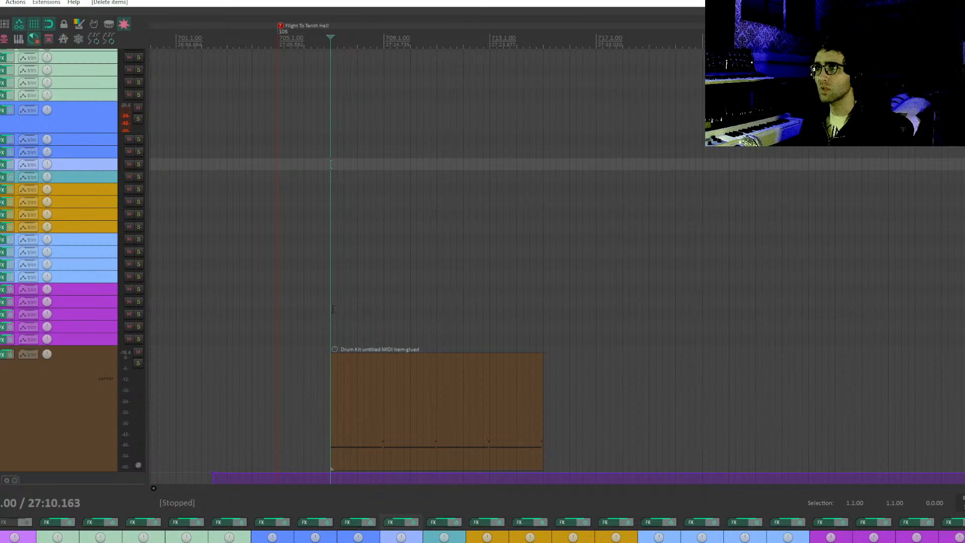
Switch record arming from the Horns track to the Basses track.
{"action": "left_click", "coordinate": [331, 301]}
{"action": "key", "text": "F7"}
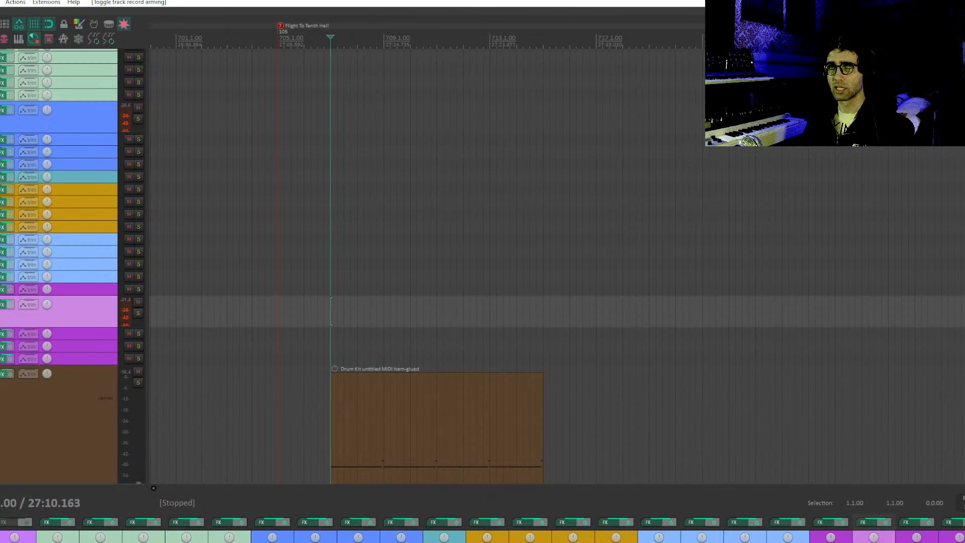
{"action": "left_click", "coordinate": [0, 304]}
{"action": "left_click", "coordinate": [0, 110]}
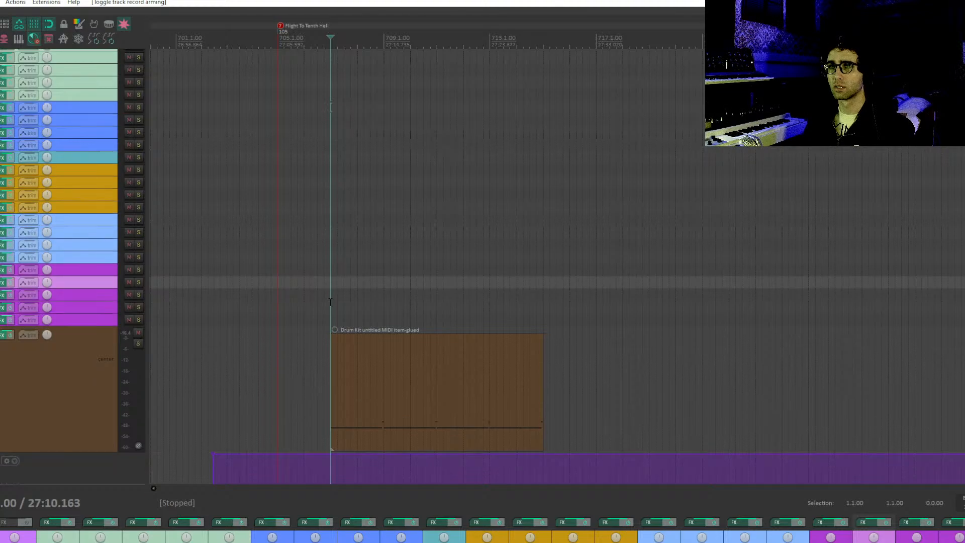
Duplicate the eight-bar Drum Kit item three times so the pattern runs to bar 739.
{"action": "scroll", "coordinate": [495, 273], "scroll_direction": "down", "scroll_amount": 3}
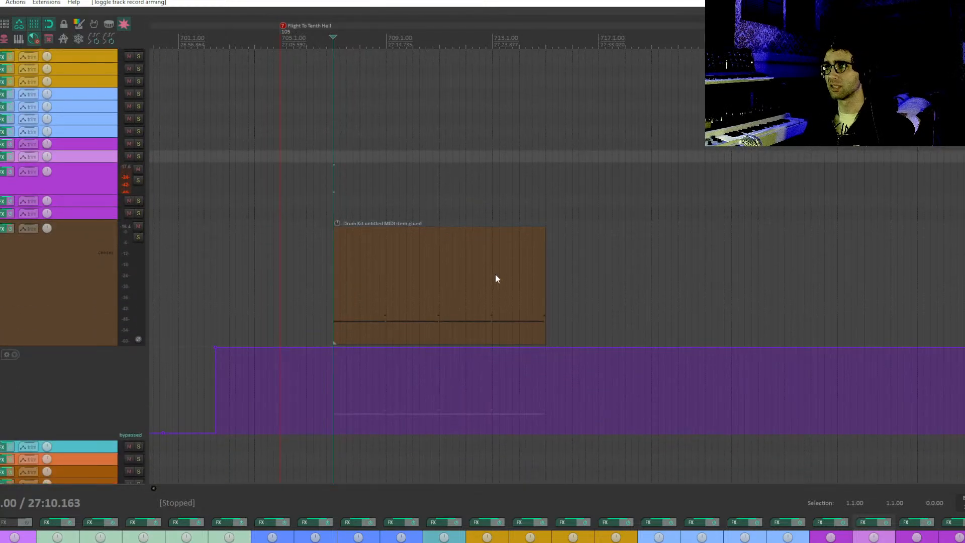
{"action": "left_click", "coordinate": [495, 275]}
{"action": "key", "text": "ctrl+d"}
{"action": "key", "text": "ctrl+d"}
{"action": "key", "text": "ctrl+d"}
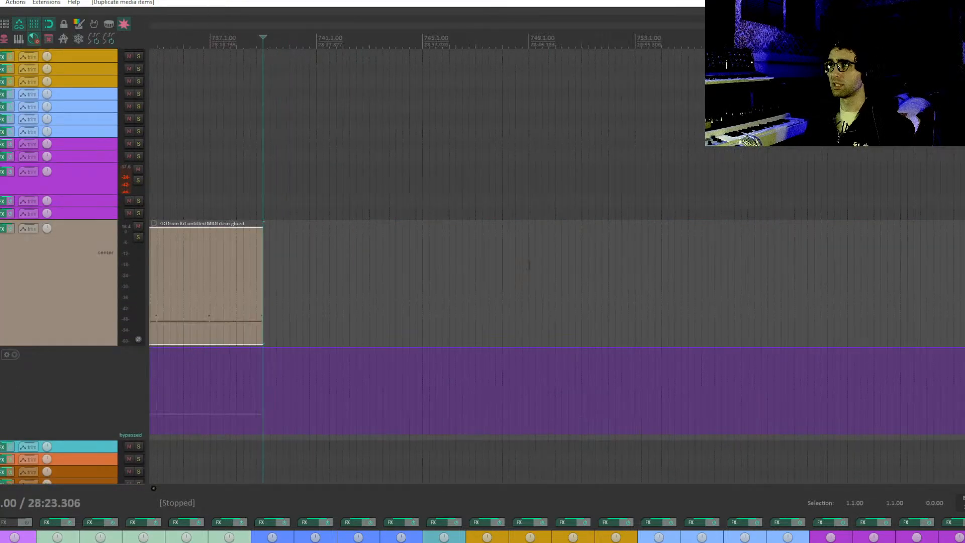
Record a Basses take of about nine bars over the drums from bar 707 and disarm the track.
{"action": "scroll", "coordinate": [528, 266], "scroll_direction": "down", "scroll_amount": 3}
{"action": "left_click_drag", "start_coordinate": [405, 239], "coordinate": [418, 274]}
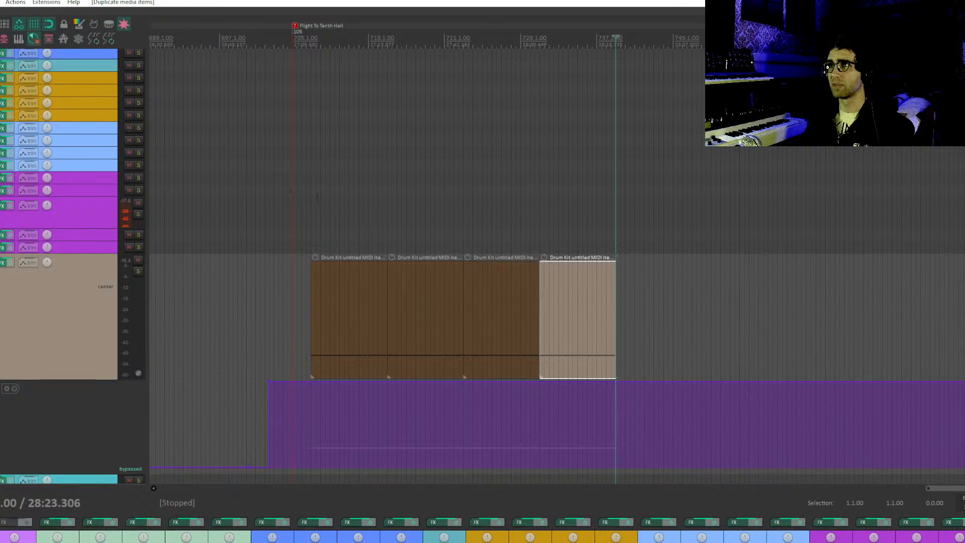
{"action": "left_click", "coordinate": [313, 207]}
{"action": "scroll", "coordinate": [376, 205], "scroll_direction": "up", "scroll_amount": 3}
{"action": "left_click_drag", "start_coordinate": [580, 221], "coordinate": [571, 241]}
{"action": "key", "text": "ctrl+r"}
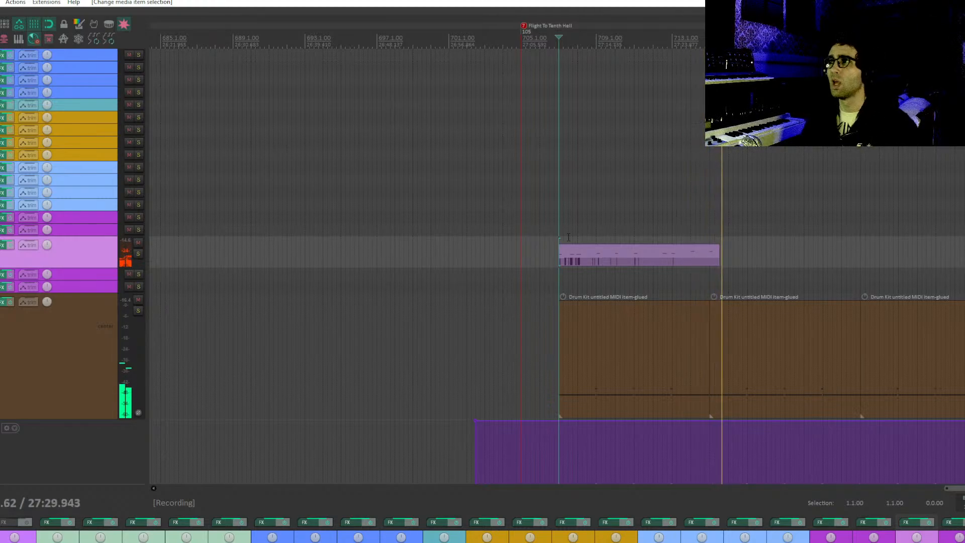
{"action": "key", "text": "space"}
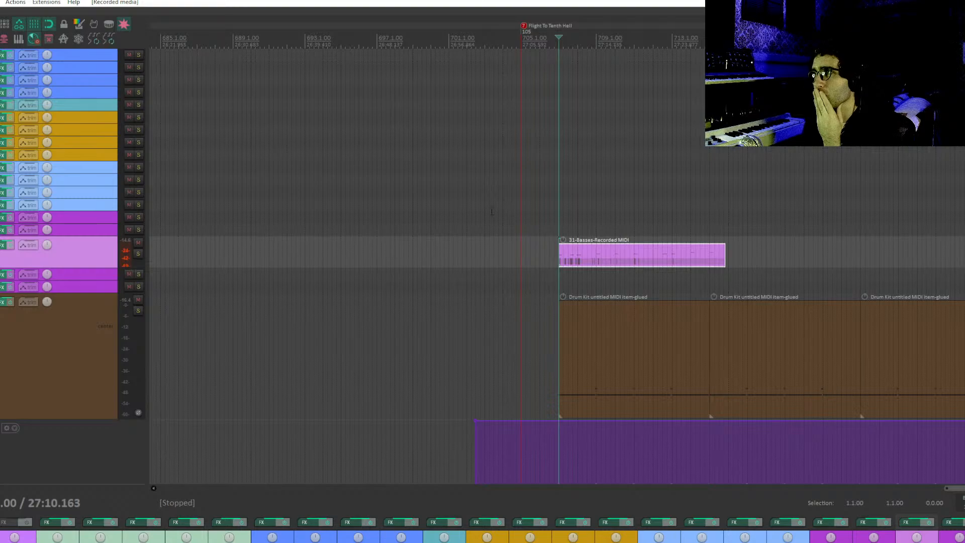
{"action": "key", "text": "F7"}
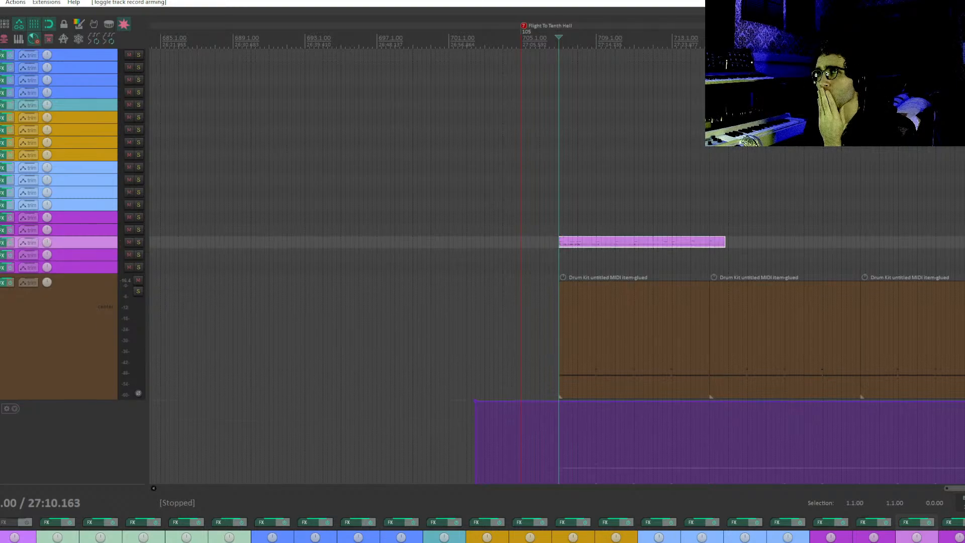
Copy the recorded Basses item to the Timpani track at bar 707 and play its opening.
{"action": "left_click_drag", "start_coordinate": [385, 144], "coordinate": [295, 191]}
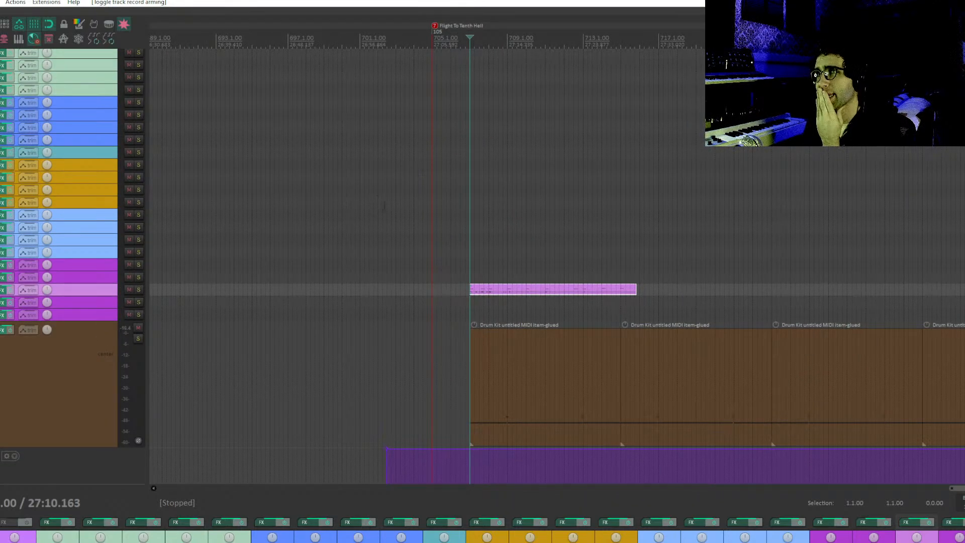
{"action": "scroll", "coordinate": [85, 309], "scroll_direction": "down", "scroll_amount": 6}
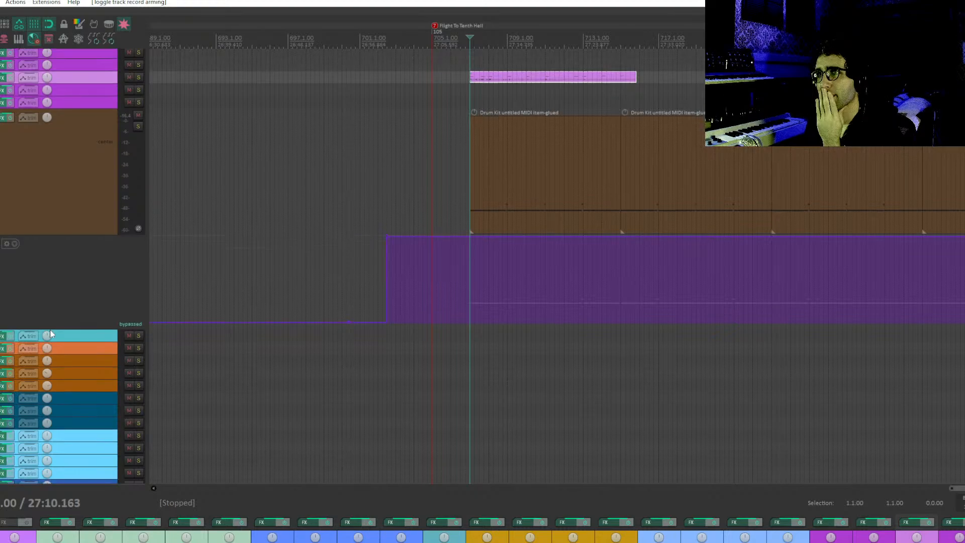
{"action": "left_click", "coordinate": [72, 345]}
{"action": "left_click", "coordinate": [523, 82]}
{"action": "left_click_drag", "start_coordinate": [513, 89], "coordinate": [498, 349]}
{"action": "left_click", "coordinate": [477, 348]}
{"action": "key", "text": "space"}
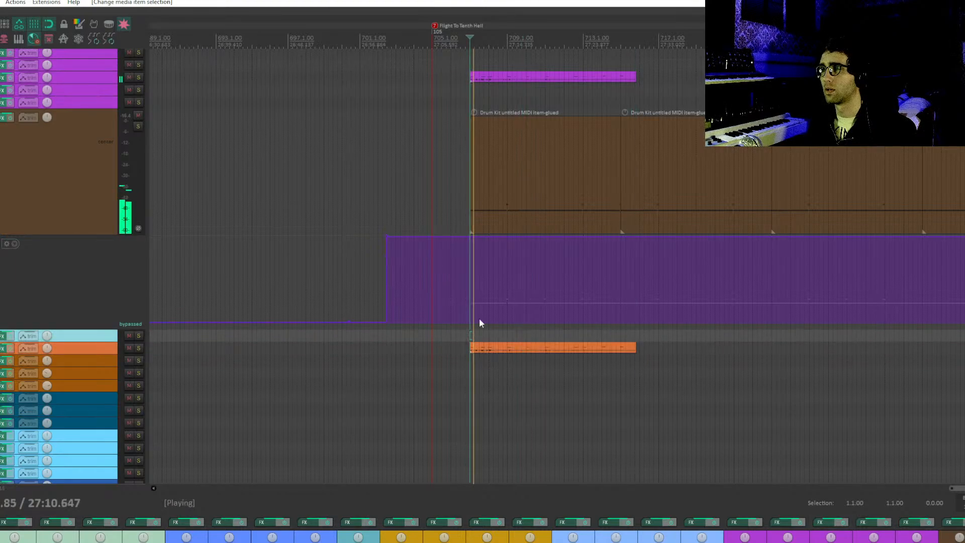
{"action": "key", "text": "space"}
Arm the Timpani track and transpose all notes of its item up one octave in the MIDI editor, moving the first note to C3.
{"action": "left_click", "coordinate": [484, 351]}
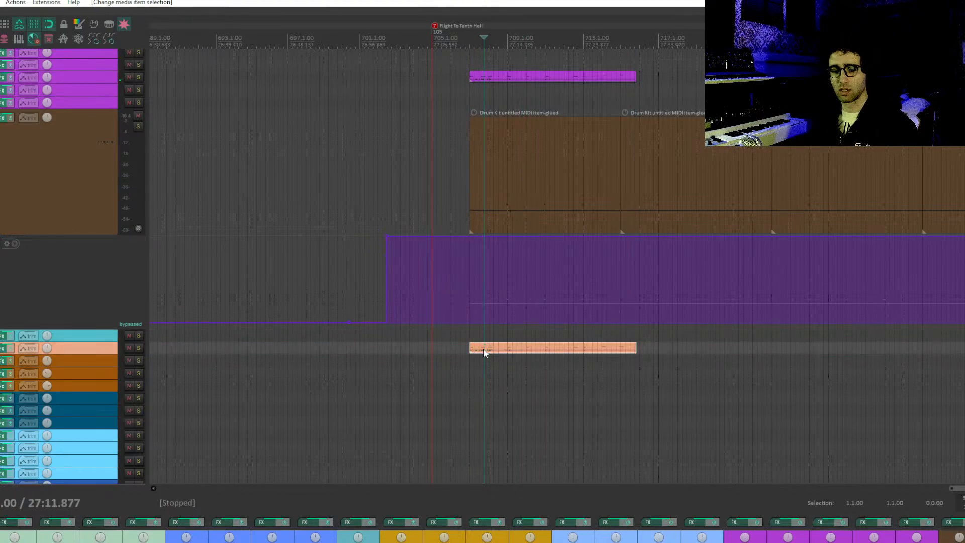
{"action": "key", "text": "F7"}
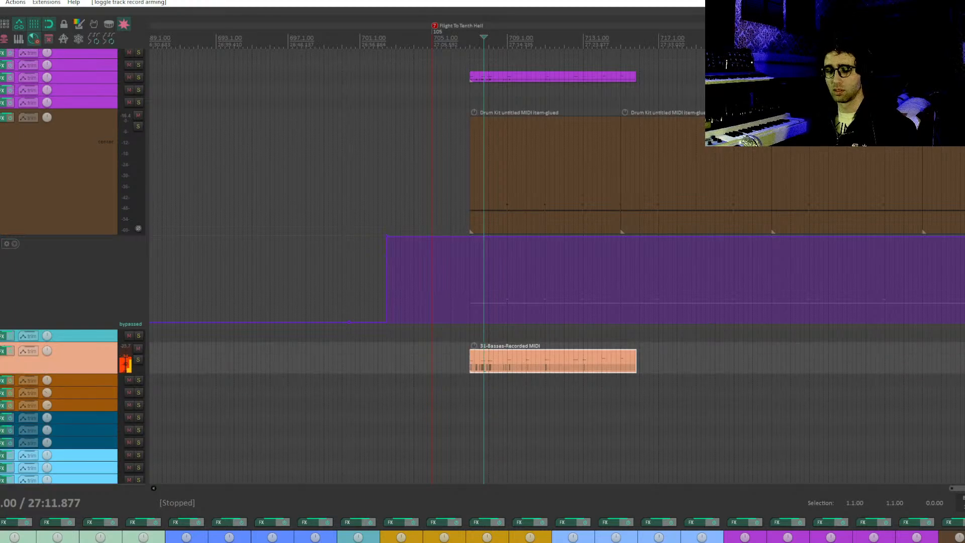
{"action": "double_click", "coordinate": [475, 364]}
{"action": "scroll", "coordinate": [526, 333], "scroll_direction": "left", "scroll_amount": 2}
{"action": "left_click_drag", "start_coordinate": [579, 353], "coordinate": [348, 162]}
{"action": "scroll", "coordinate": [430, 249], "scroll_direction": "up", "scroll_amount": 6}
{"action": "left_click_drag", "start_coordinate": [437, 250], "coordinate": [472, 369]}
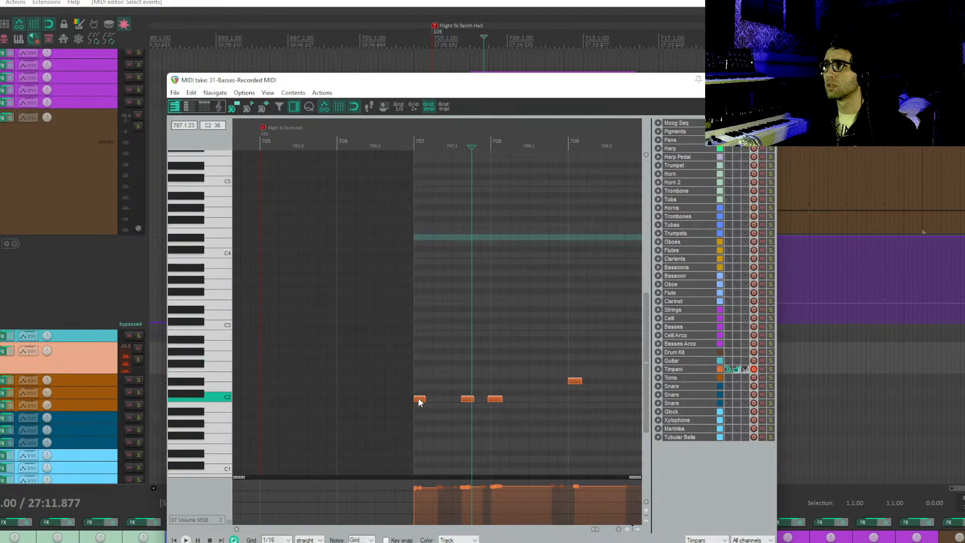
{"action": "left_click_drag", "start_coordinate": [419, 402], "coordinate": [421, 329]}
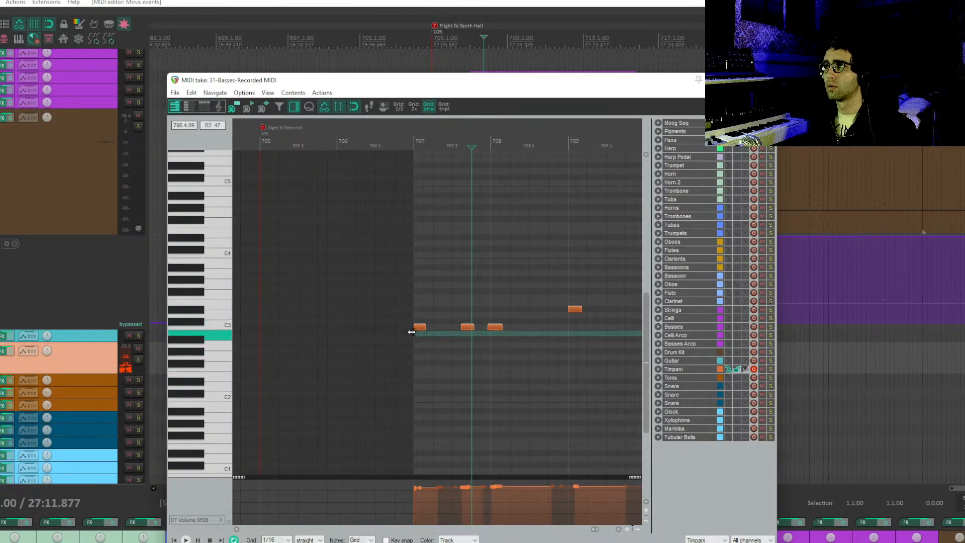
Play the transposed Timpani notes from just before bar 707 and close the MIDI editor.
{"action": "left_click", "coordinate": [405, 337]}
{"action": "key", "text": "space"}
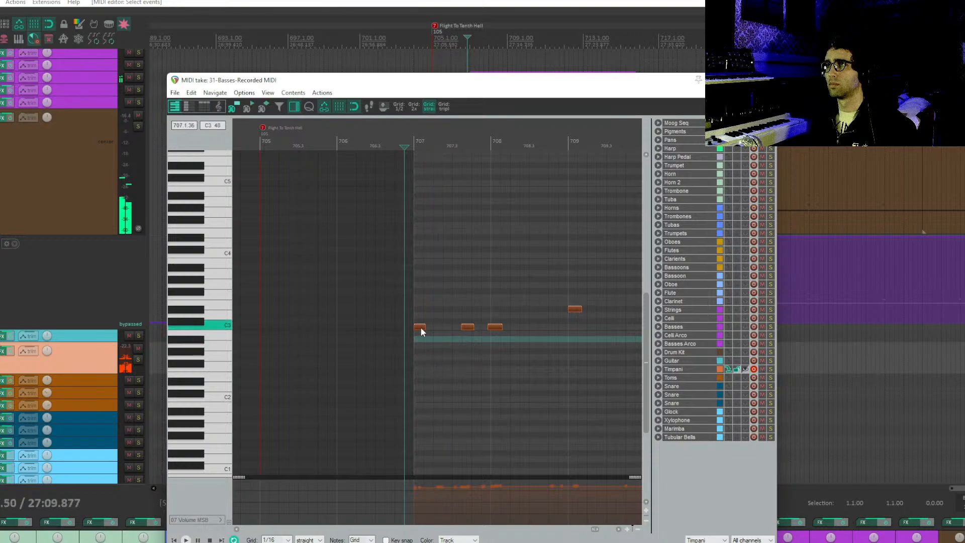
{"action": "scroll", "coordinate": [421, 327], "scroll_direction": "up", "scroll_amount": 5}
{"action": "key", "text": "Escape"}
{"action": "key", "text": "space"}
{"action": "left_click", "coordinate": [480, 353]}
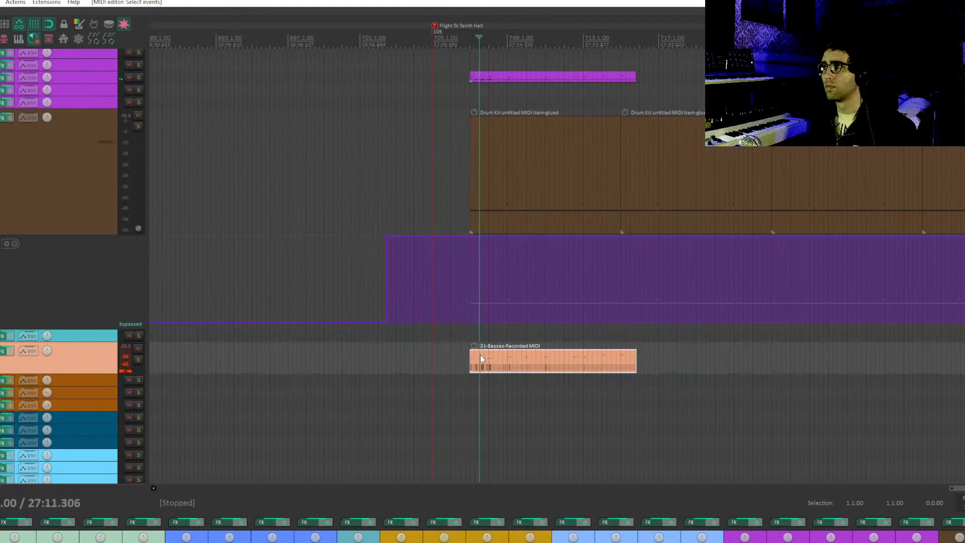
Play the Basses, Timpani and drums together from just before bar 707.
{"action": "scroll", "coordinate": [478, 357], "scroll_direction": "up", "scroll_amount": 3}
{"action": "left_click", "coordinate": [548, 358]}
{"action": "key", "text": "space"}
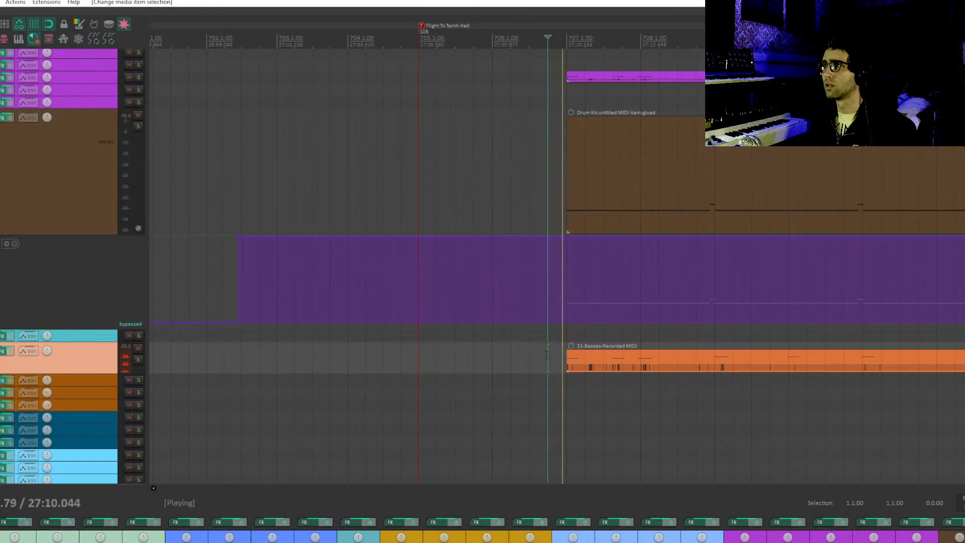
{"action": "scroll", "coordinate": [721, 369], "scroll_direction": "down", "scroll_amount": 4}
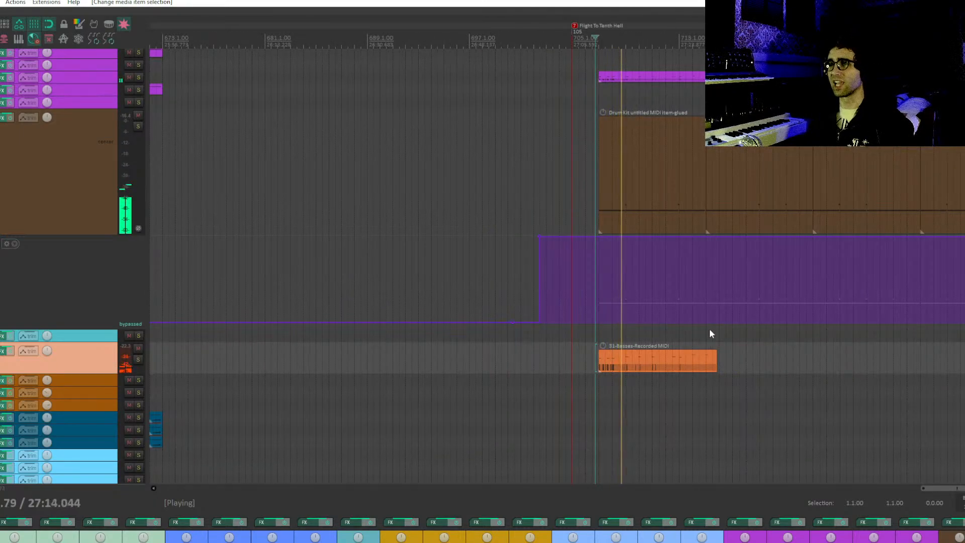
{"action": "scroll", "coordinate": [332, 239], "scroll_direction": "up", "scroll_amount": 8}
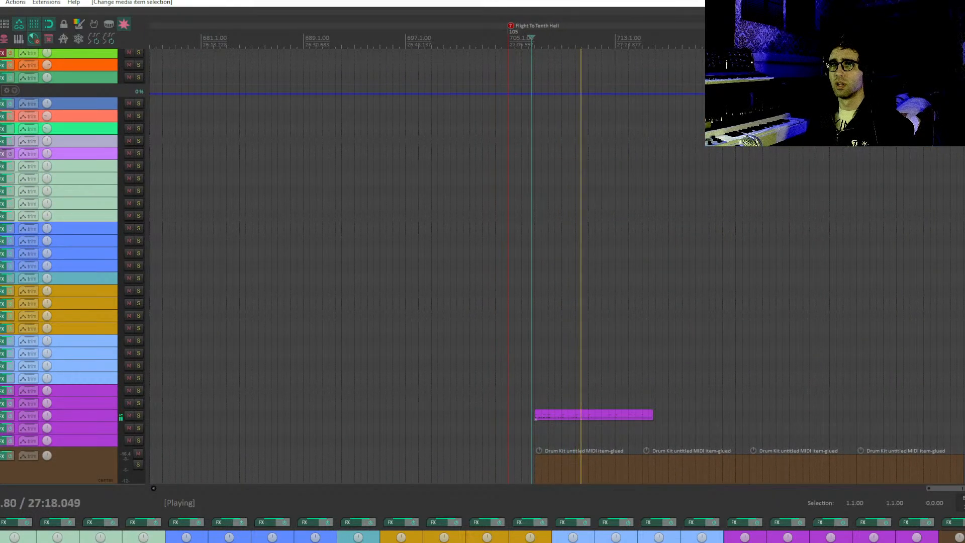
Arm the Horns track and try out a part over the playback from just before bar 707.
{"action": "left_click", "coordinate": [1, 229]}
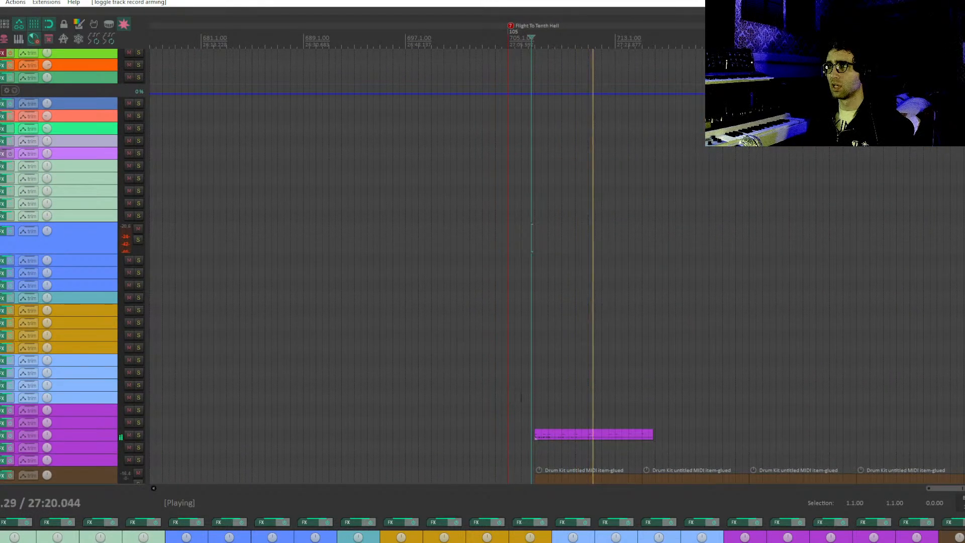
{"action": "left_click", "coordinate": [522, 397]}
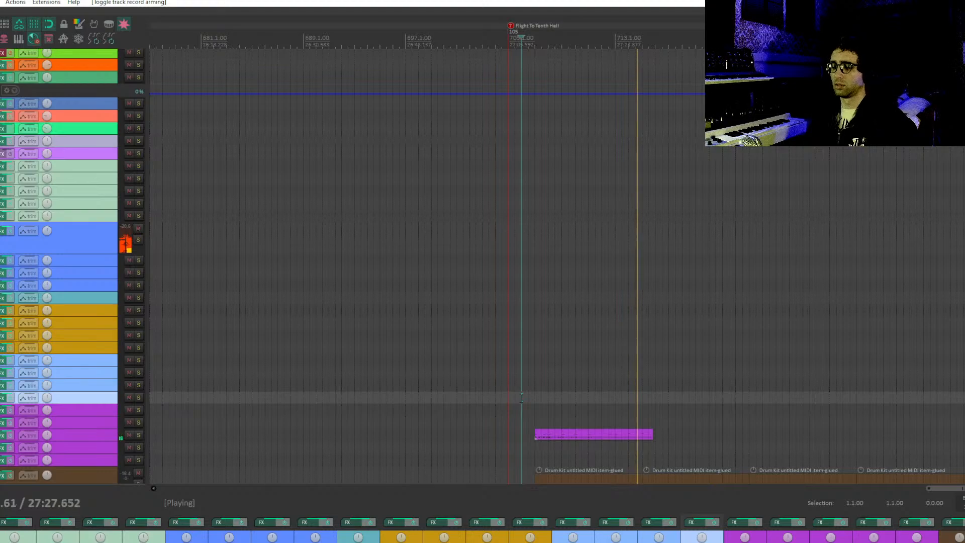
{"action": "key", "text": "space"}
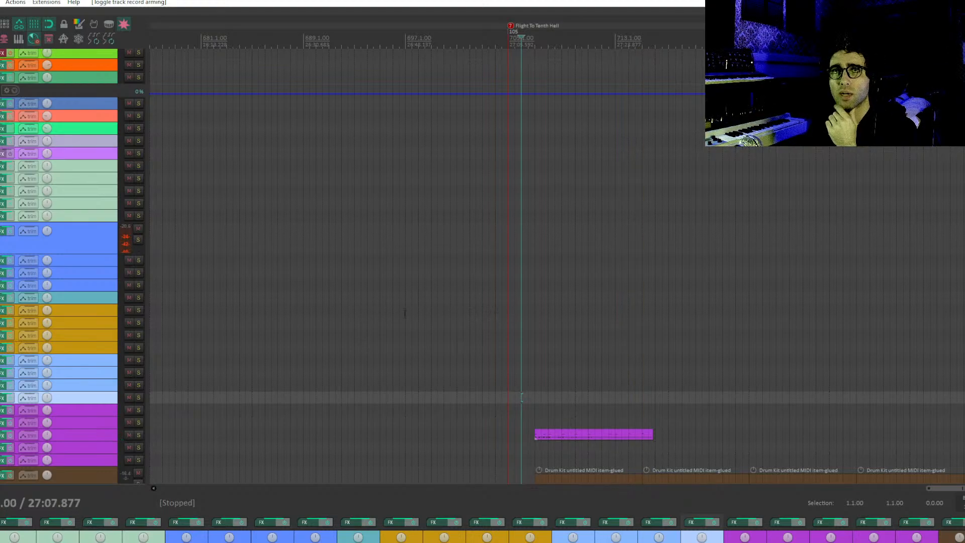
Delete the Basses and Timpani items at bar 707, leaving the four Drum Kit items in place.
{"action": "scroll", "coordinate": [401, 312], "scroll_direction": "down", "scroll_amount": 5}
{"action": "scroll", "coordinate": [425, 269], "scroll_direction": "down", "scroll_amount": 2}
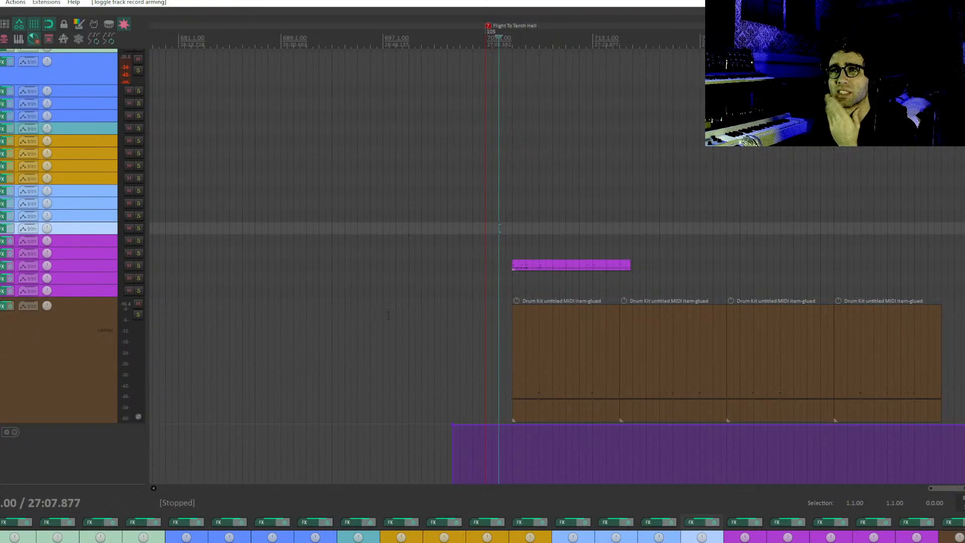
{"action": "scroll", "coordinate": [369, 267], "scroll_direction": "down", "scroll_amount": 2}
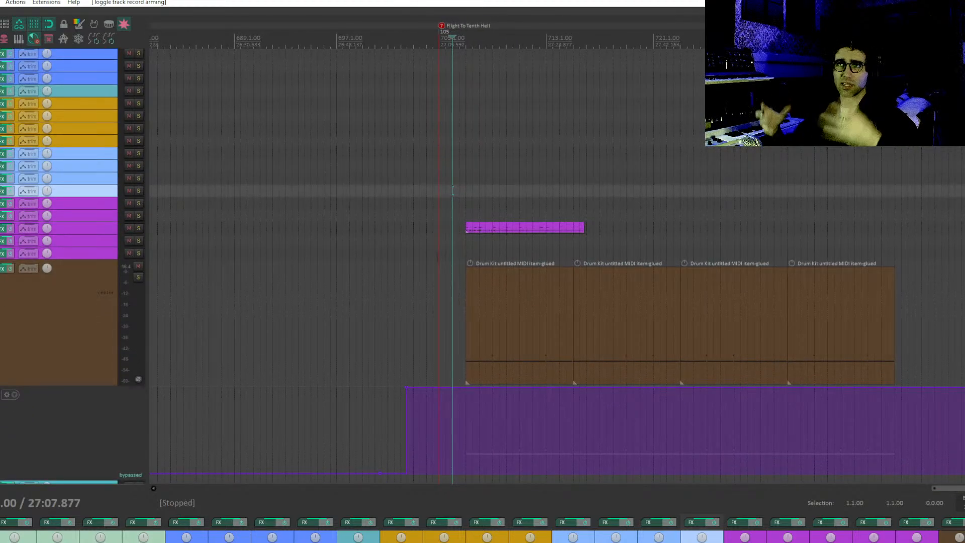
{"action": "scroll", "coordinate": [473, 229], "scroll_direction": "down", "scroll_amount": 1}
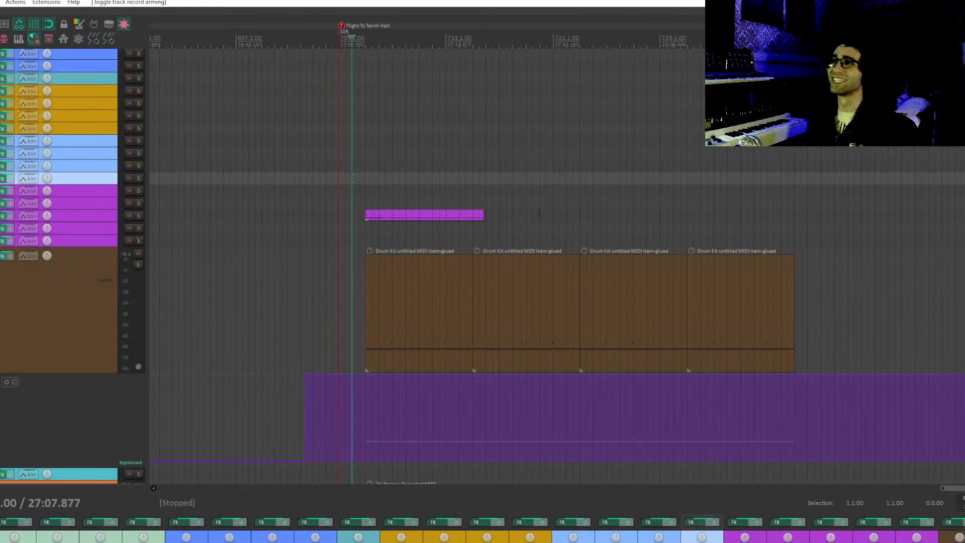
{"action": "left_click_drag", "start_coordinate": [542, 166], "coordinate": [433, 218]}
{"action": "key", "text": "Delete"}
{"action": "left_click_drag", "start_coordinate": [415, 297], "coordinate": [487, 55]}
{"action": "mouse_move", "coordinate": [566, 306]}
{"action": "left_mouse_down"}
{"action": "mouse_move", "coordinate": [379, 250]}
{"action": "mouse_move", "coordinate": [402, 185]}
{"action": "left_mouse_up"}
{"action": "key", "text": "Delete"}
Disarm the Horns and Timpani tracks and arm the Piano track.
{"action": "left_click_drag", "start_coordinate": [549, 150], "coordinate": [536, 474]}
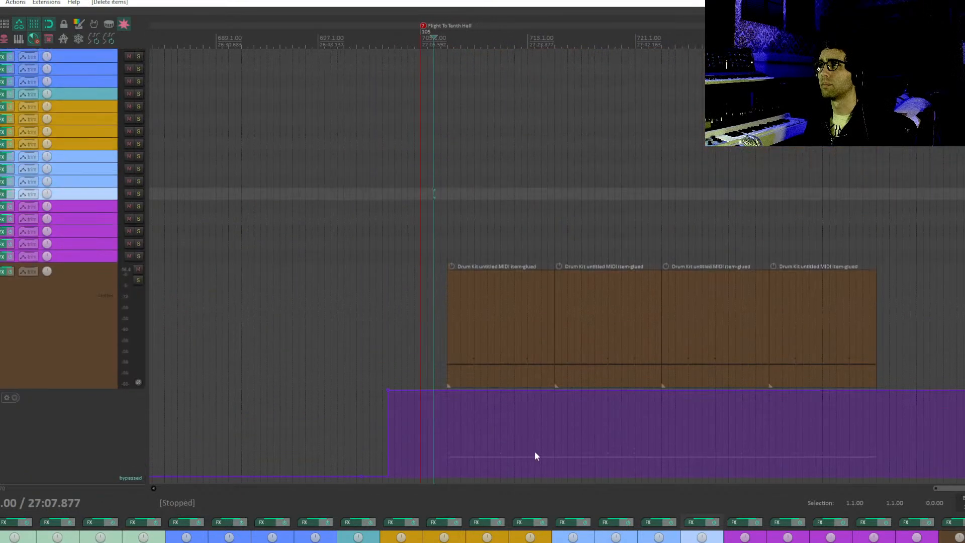
{"action": "left_click_drag", "start_coordinate": [503, 191], "coordinate": [554, 443]}
{"action": "left_click_drag", "start_coordinate": [612, 266], "coordinate": [582, 115]}
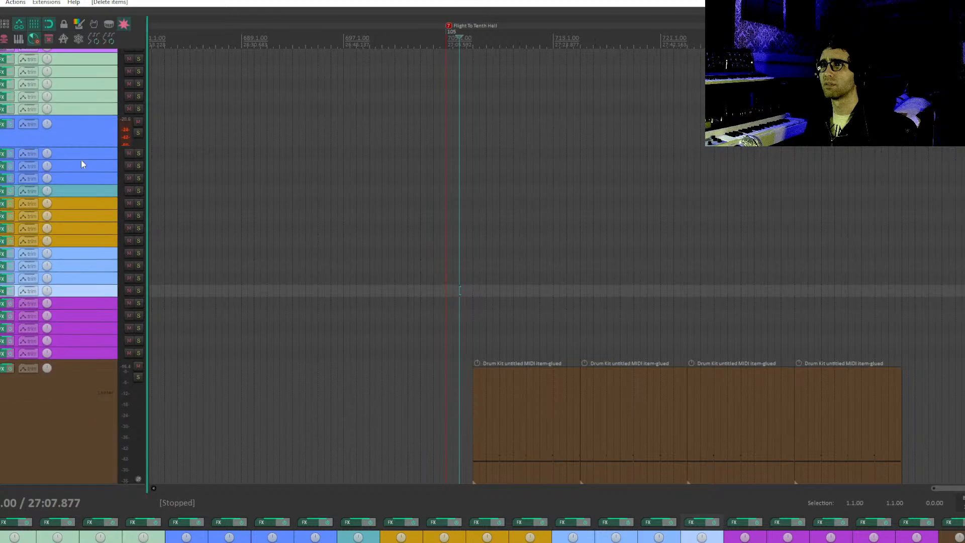
{"action": "scroll", "coordinate": [483, 266], "scroll_direction": "down", "scroll_amount": 10}
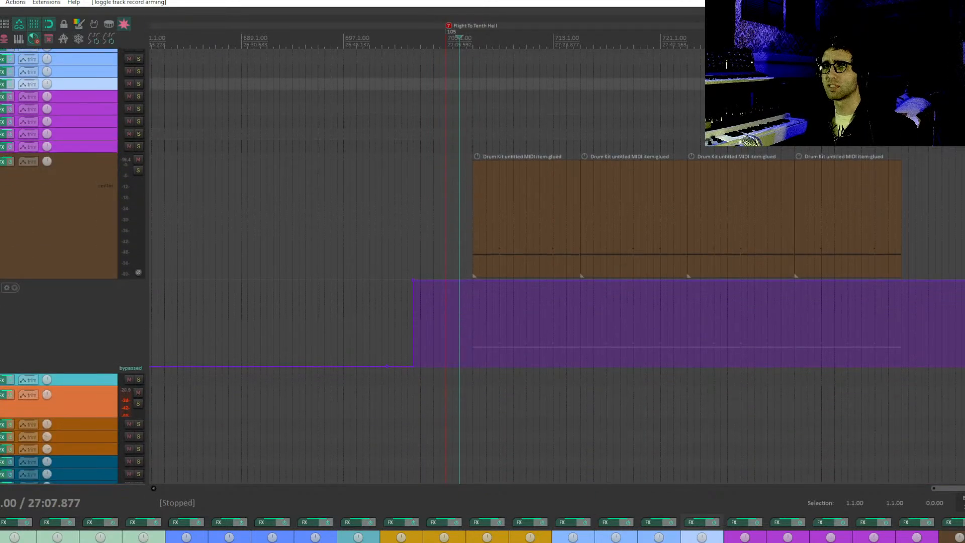
{"action": "scroll", "coordinate": [483, 266], "scroll_direction": "up", "scroll_amount": 16}
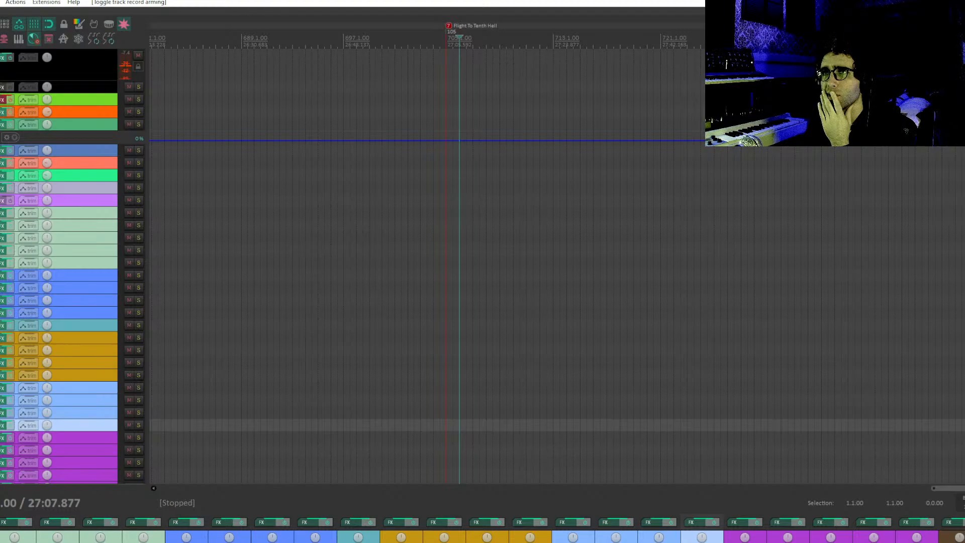
{"action": "left_click", "coordinate": [1, 151]}
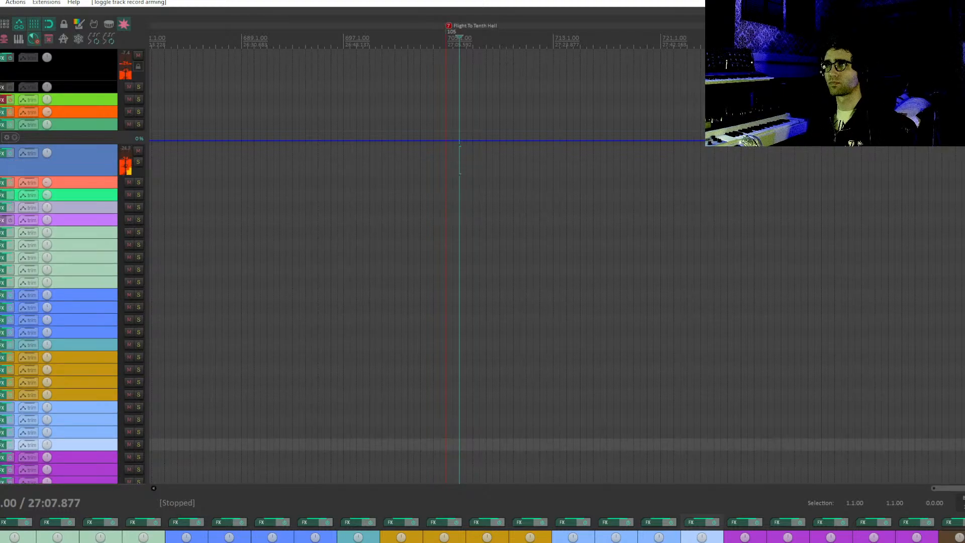
Set the time selection over the four Drum Kit items, from bar 707 to bar 739, and play it.
{"action": "left_click_drag", "start_coordinate": [470, 342], "coordinate": [443, 2]}
{"action": "left_click_drag", "start_coordinate": [464, 134], "coordinate": [843, 147]}
{"action": "left_click", "coordinate": [413, 35]}
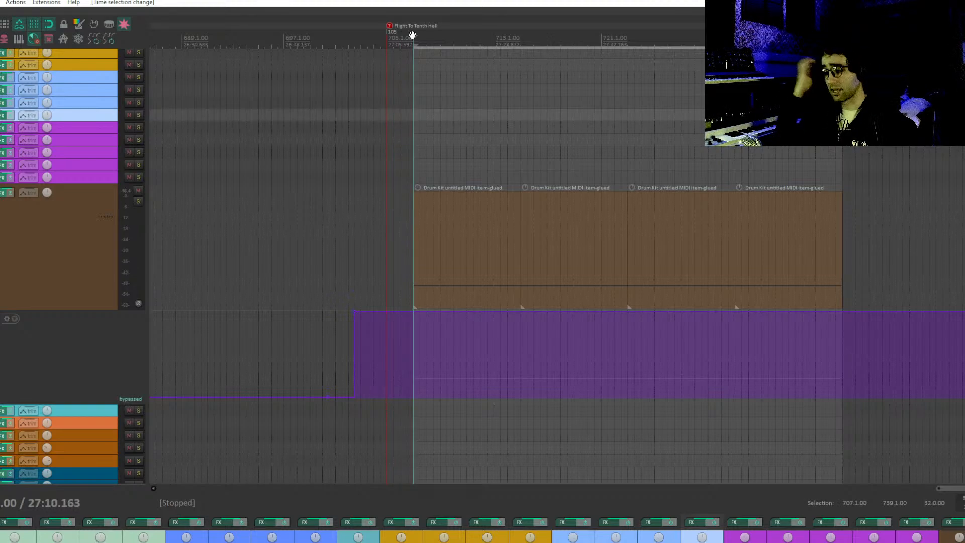
{"action": "key", "text": "space"}
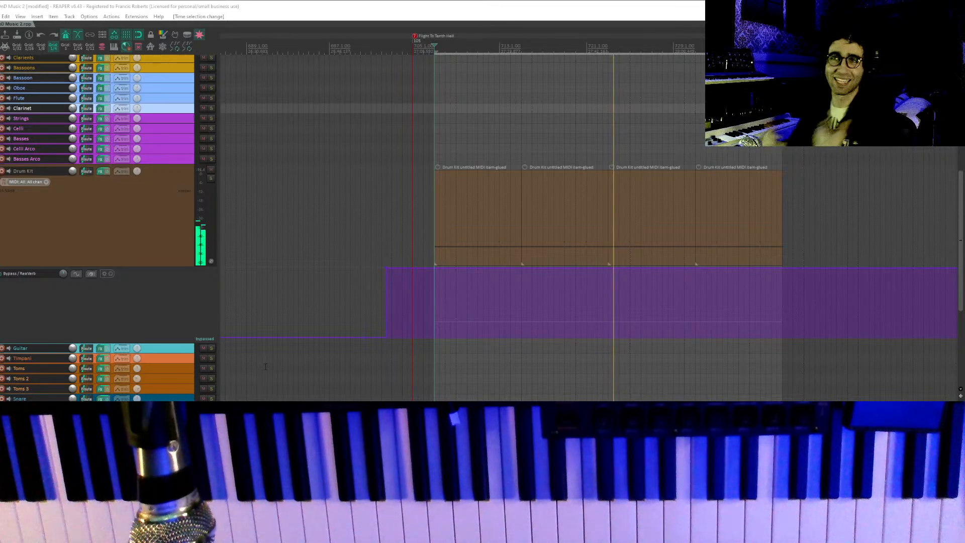
Stop the playback and record a Piano part in octaves, slightly over eight bars long, starting at bar 707.
{"action": "left_click_drag", "start_coordinate": [501, 235], "coordinate": [582, 255]}
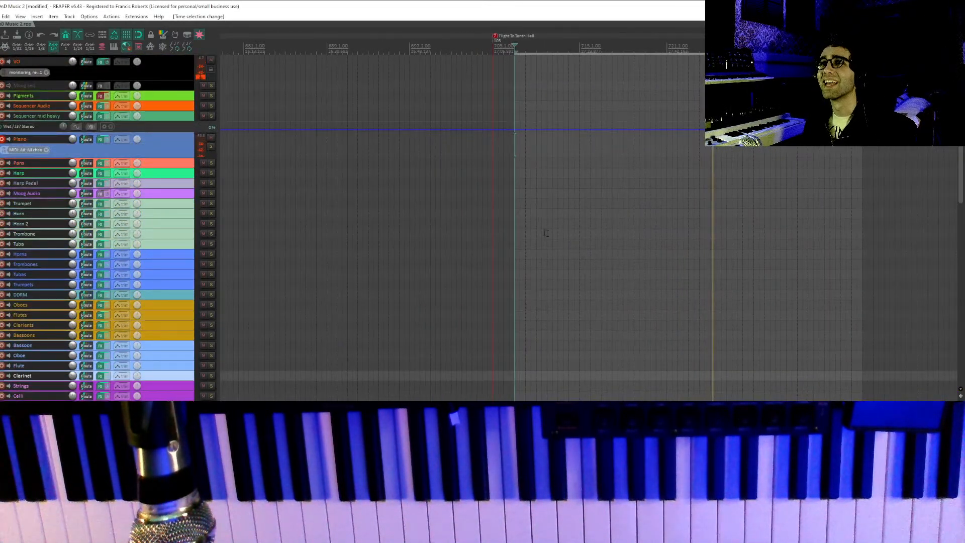
{"action": "left_click", "coordinate": [3, 139]}
{"action": "left_click_drag", "start_coordinate": [563, 288], "coordinate": [569, 214]}
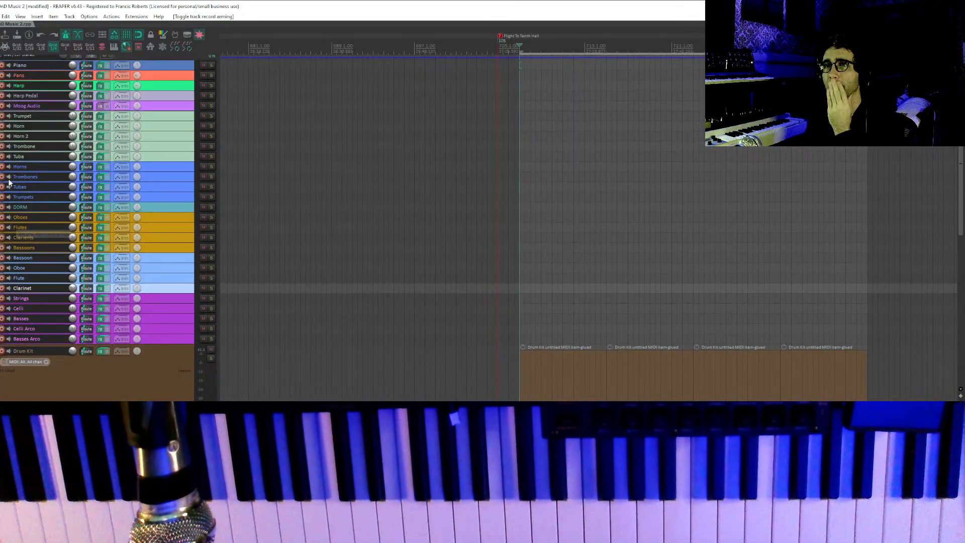
{"action": "left_click_drag", "start_coordinate": [426, 117], "coordinate": [464, 188]}
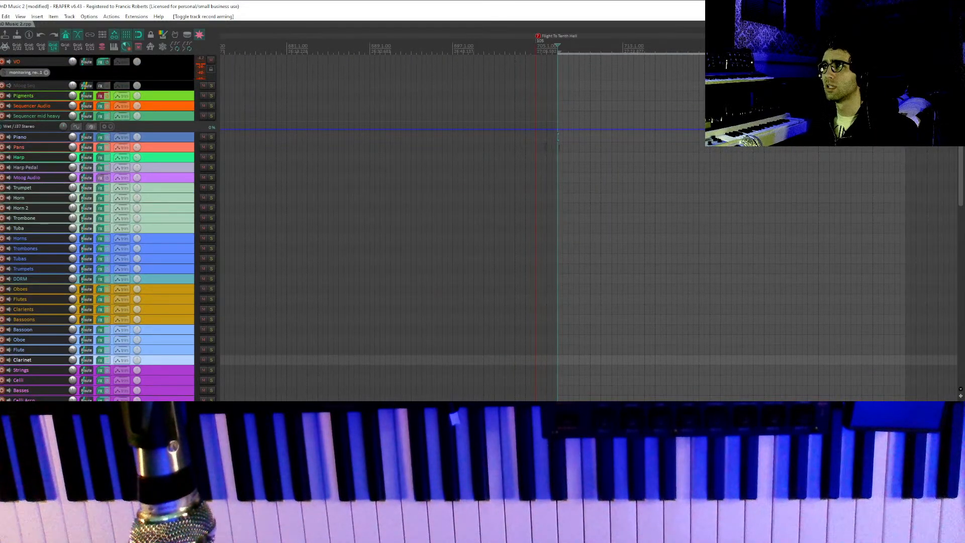
{"action": "left_click", "coordinate": [559, 145]}
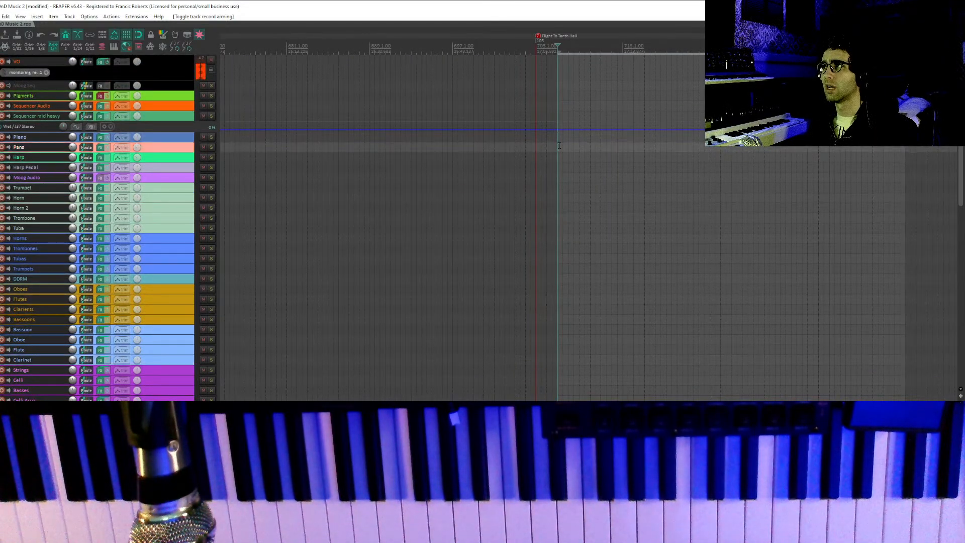
{"action": "left_click", "coordinate": [2, 138]}
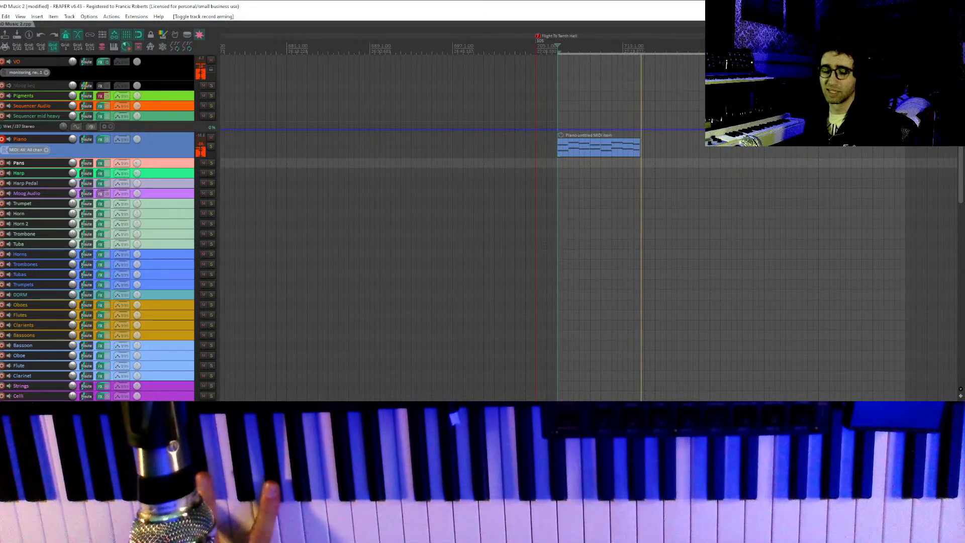
{"action": "key", "text": "space"}
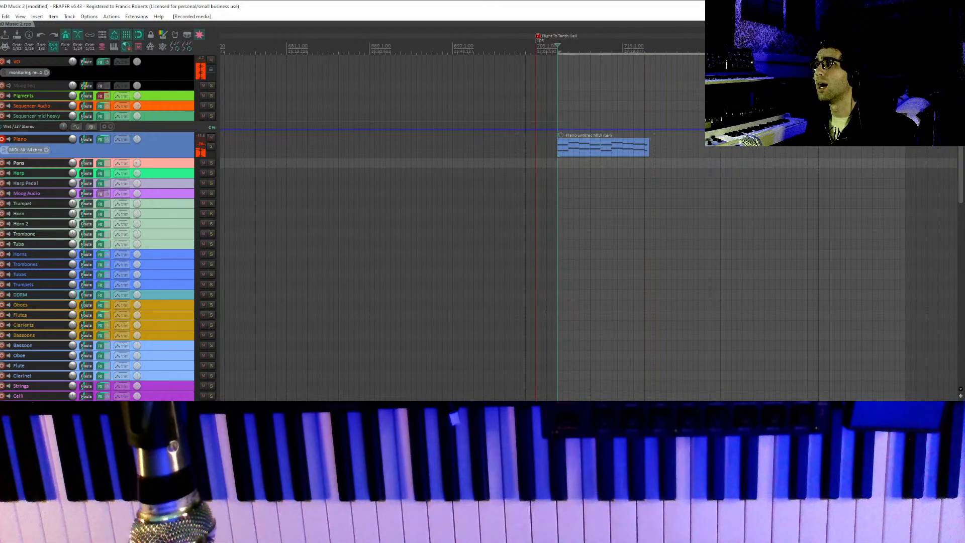
Quantize the notes of the recorded Piano item in the MIDI editor and close the editor.
{"action": "double_click", "coordinate": [639, 153]}
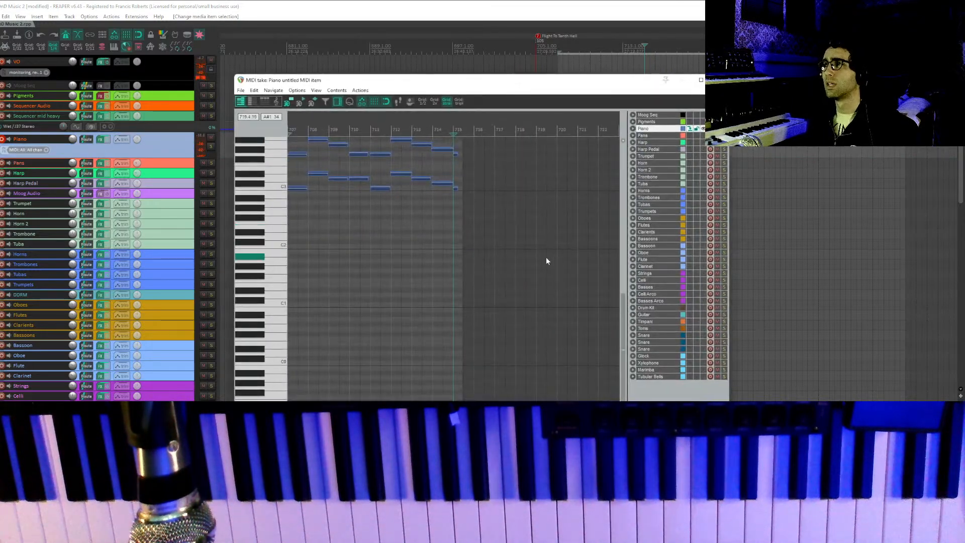
{"action": "key", "text": "ctrl+q"}
{"action": "key", "text": "Return"}
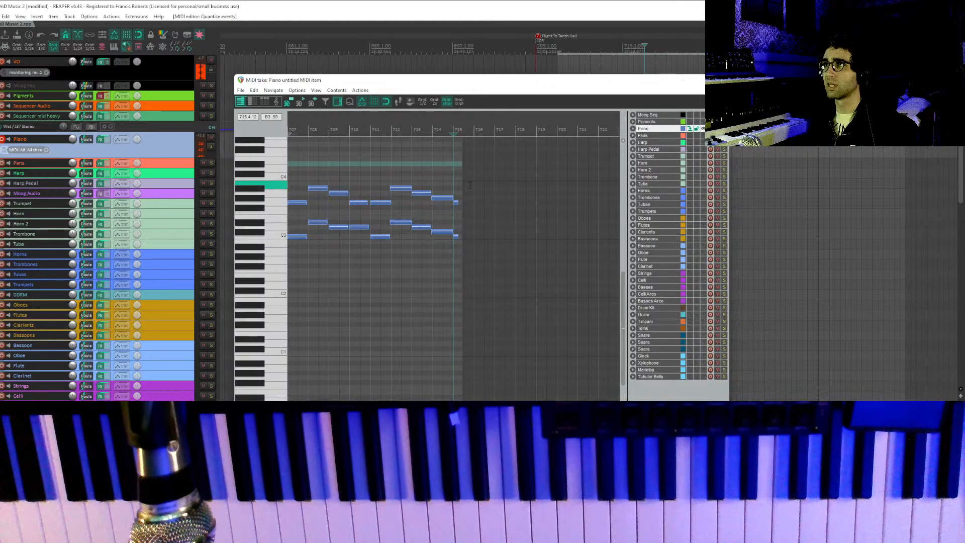
{"action": "key", "text": "Escape"}
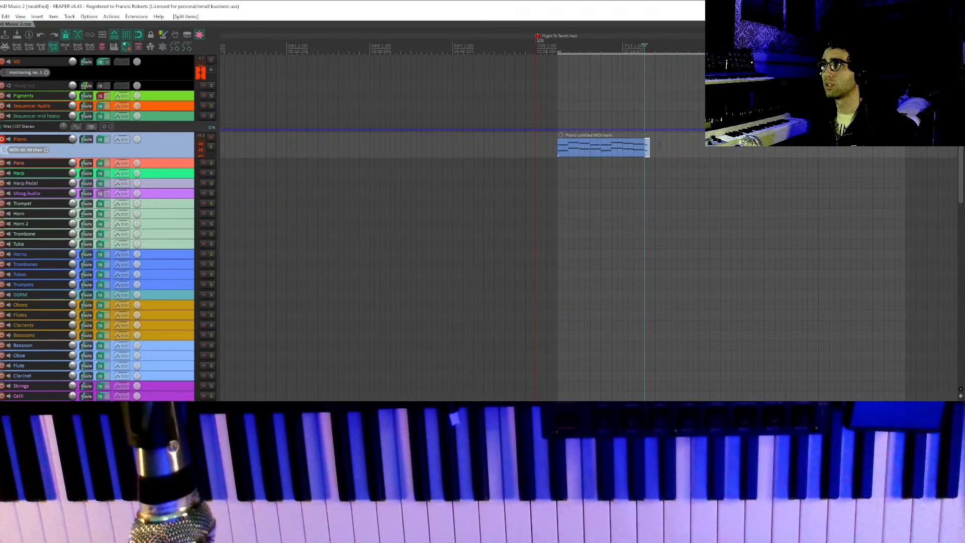
Trim the Piano item to end at bar 715, duplicate it three times to bar 739 and disarm the track.
{"action": "left_click", "coordinate": [603, 147]}
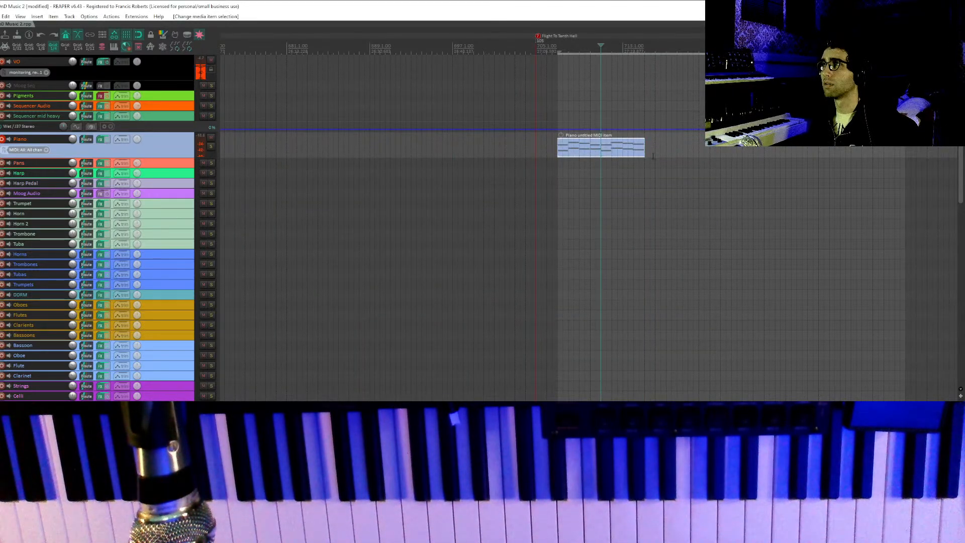
{"action": "key", "text": "ctrl+d"}
{"action": "key", "text": "ctrl+d"}
{"action": "key", "text": "ctrl+d"}
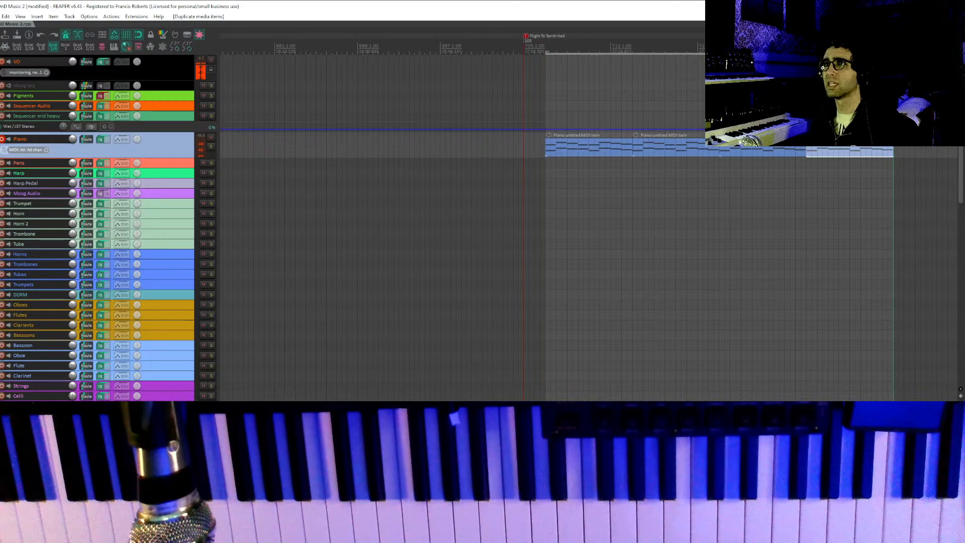
{"action": "left_click", "coordinate": [2, 140]}
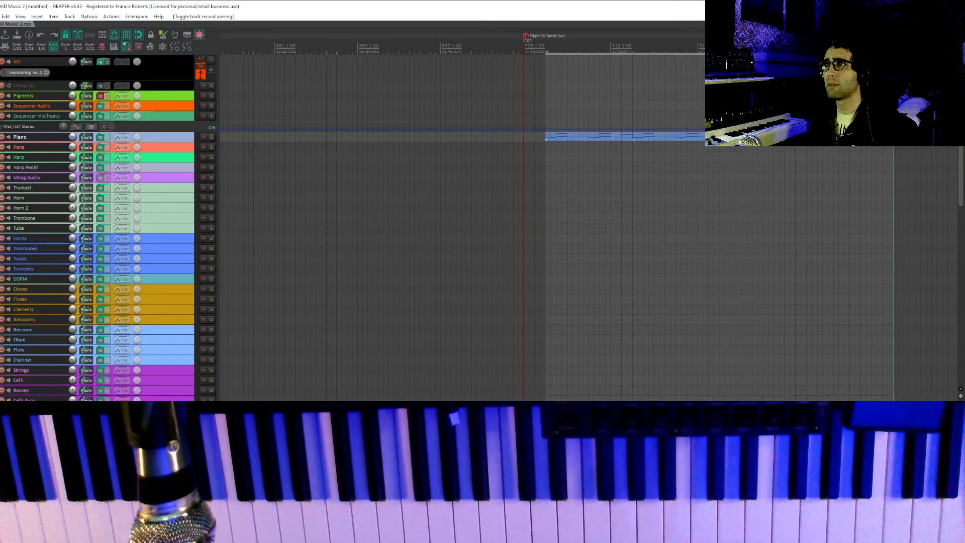
Arm the Horn track, try to record a part from bar 707, discard the take and disarm the track.
{"action": "left_click", "coordinate": [2, 198]}
{"action": "left_click", "coordinate": [547, 148]}
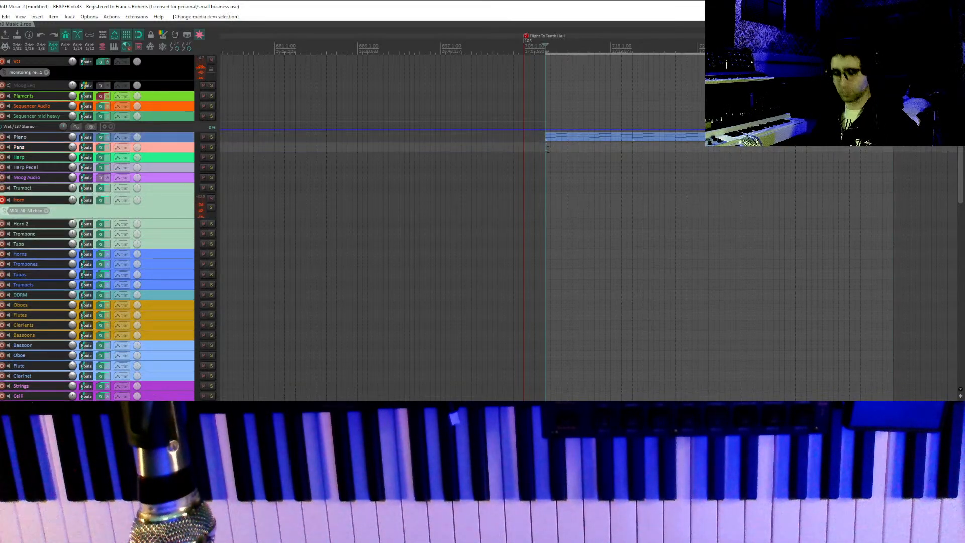
{"action": "key", "text": "ctrl+r"}
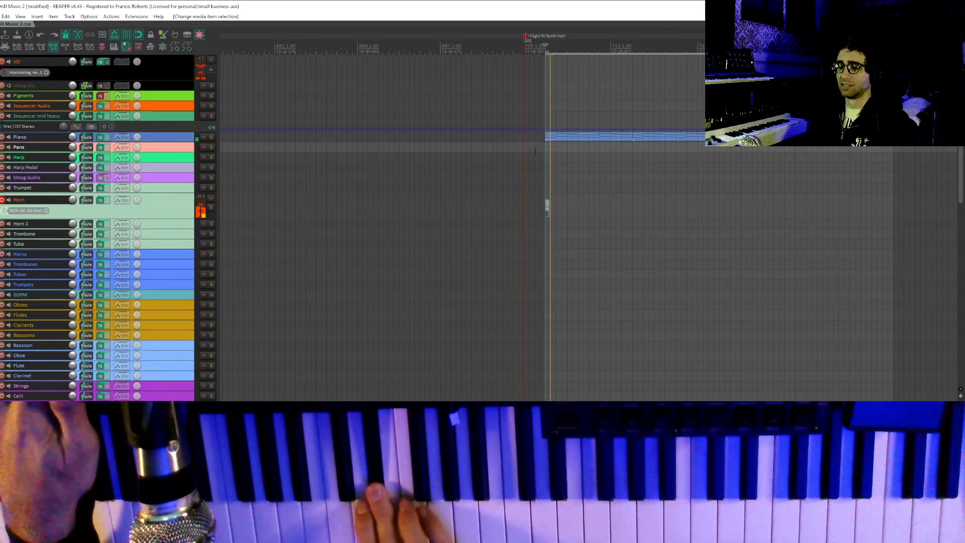
{"action": "key", "text": "space"}
{"action": "left_click", "coordinate": [535, 151]}
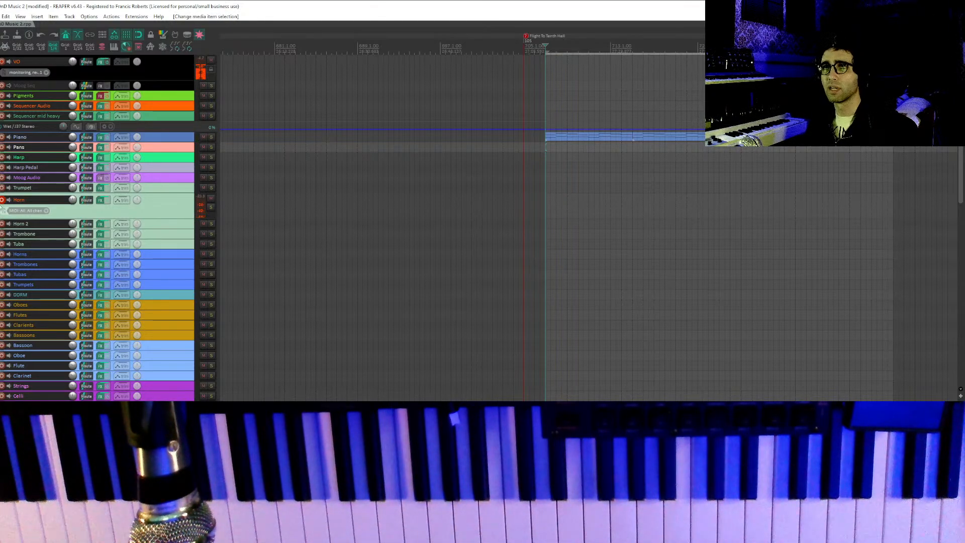
{"action": "left_click", "coordinate": [2, 200]}
Arm the Trumpet track, try to record a part from bar 707 and discard the take.
{"action": "left_click", "coordinate": [2, 187]}
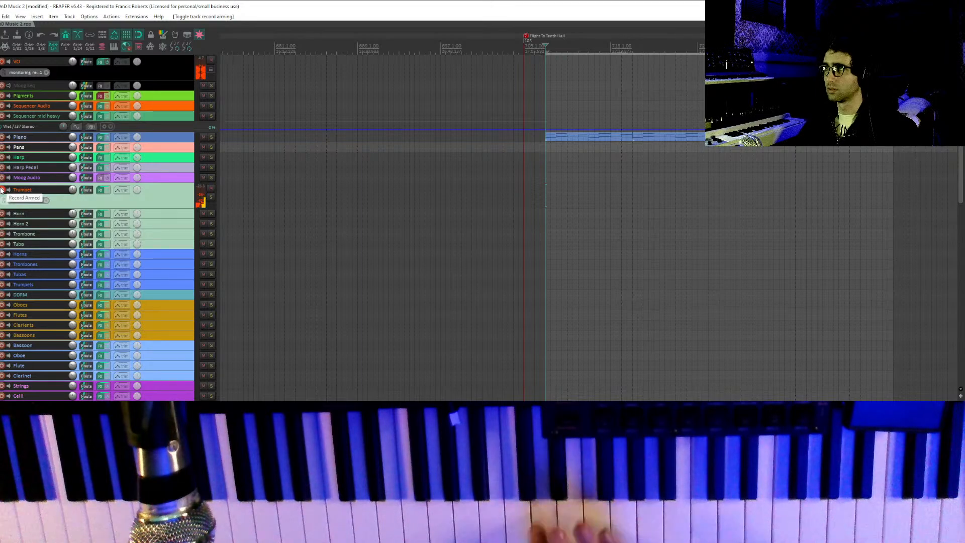
{"action": "key", "text": "space"}
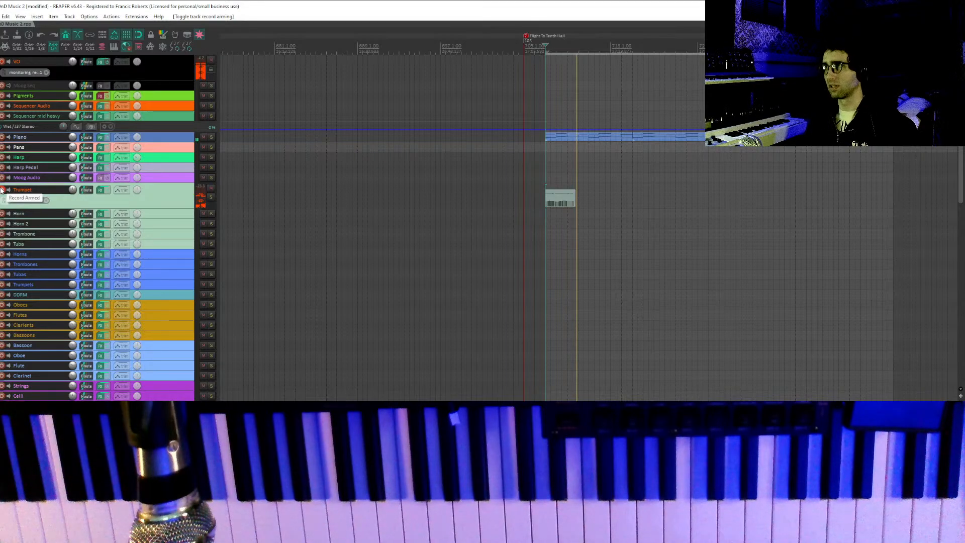
{"action": "key", "text": "space"}
{"action": "key", "text": "ctrl+z"}
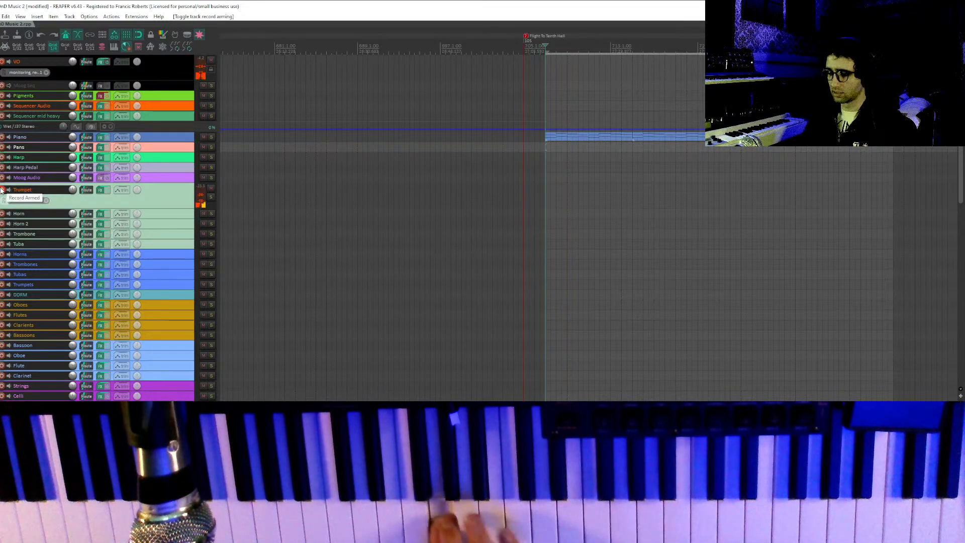
Try a longer Trumpet take from bar 707, delete the recorded item and disarm the track.
{"action": "key", "text": "space"}
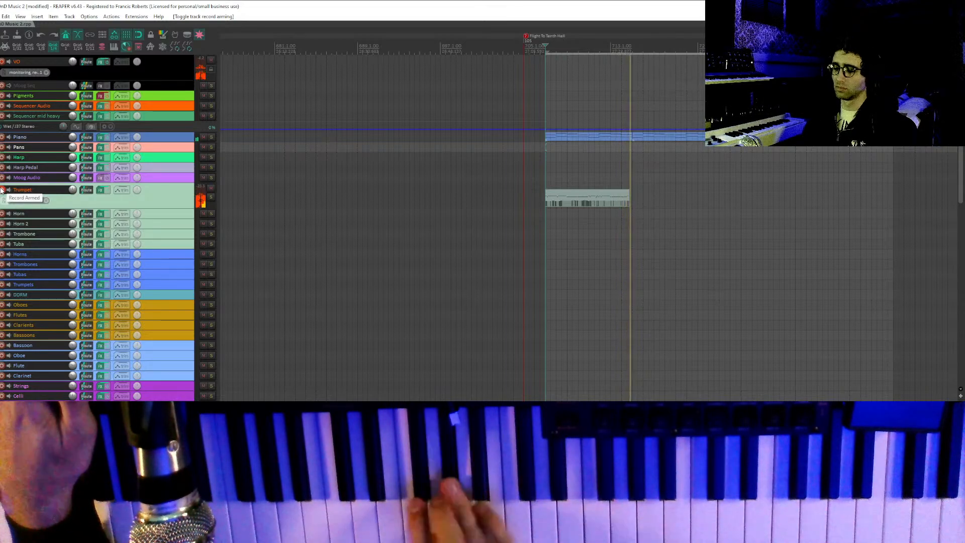
{"action": "key", "text": "space"}
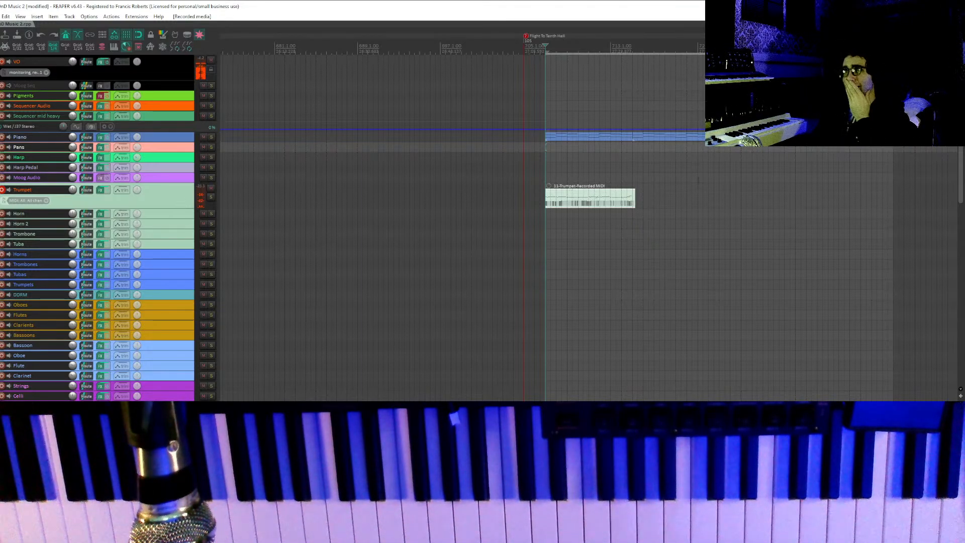
{"action": "left_click", "coordinate": [507, 222]}
{"action": "key", "text": "Delete"}
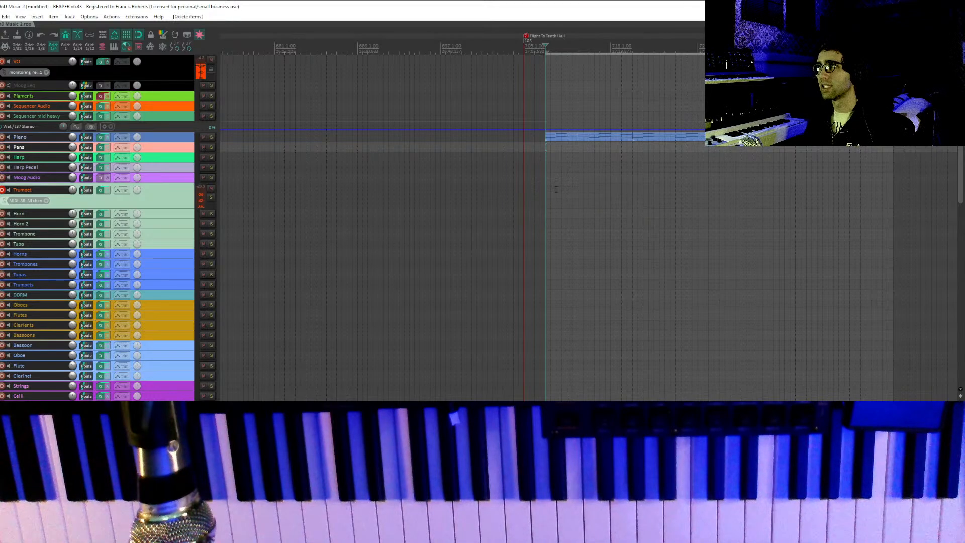
{"action": "left_click", "coordinate": [2, 189]}
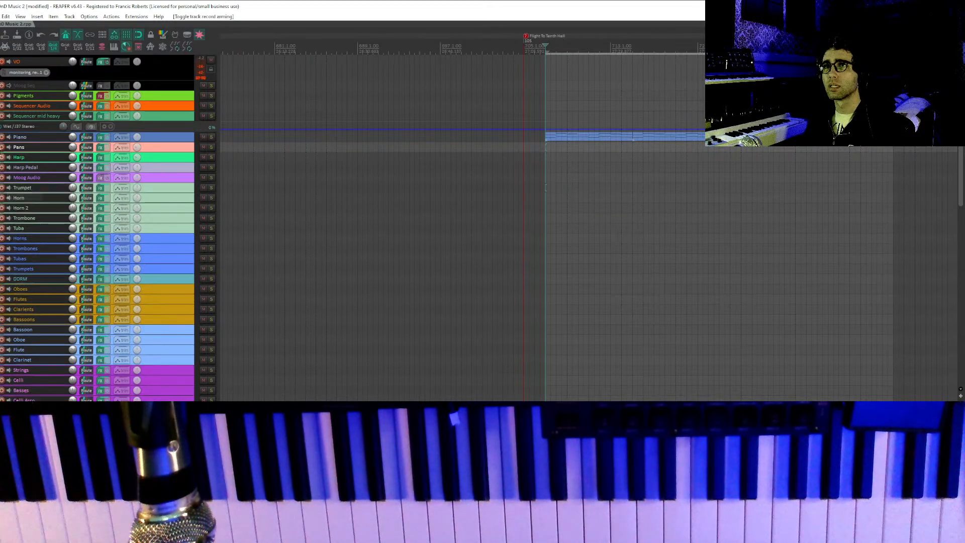
{"action": "left_click", "coordinate": [4, 138]}
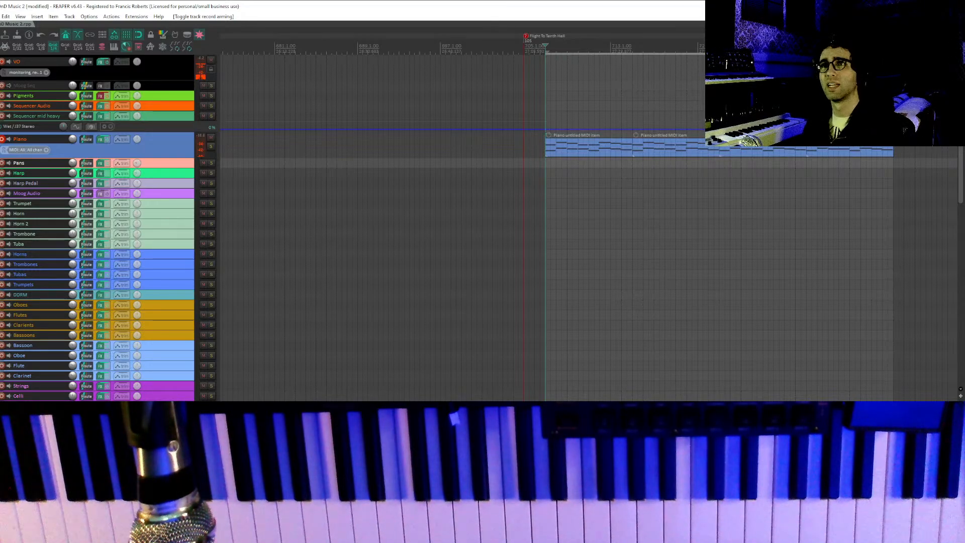
{"action": "left_click", "coordinate": [3, 139]}
{"action": "left_click_drag", "start_coordinate": [539, 277], "coordinate": [385, 108]}
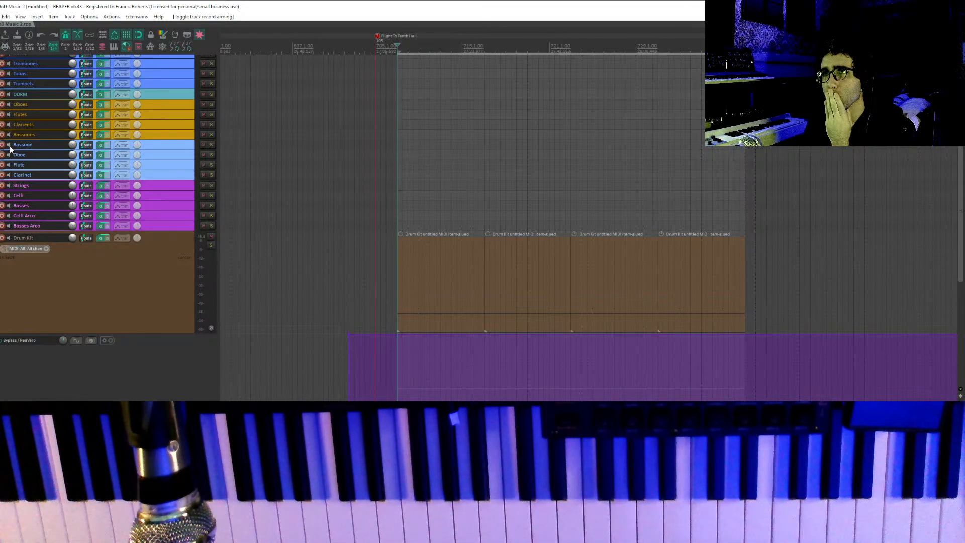
{"action": "scroll", "coordinate": [97, 209], "scroll_direction": "up", "scroll_amount": 6}
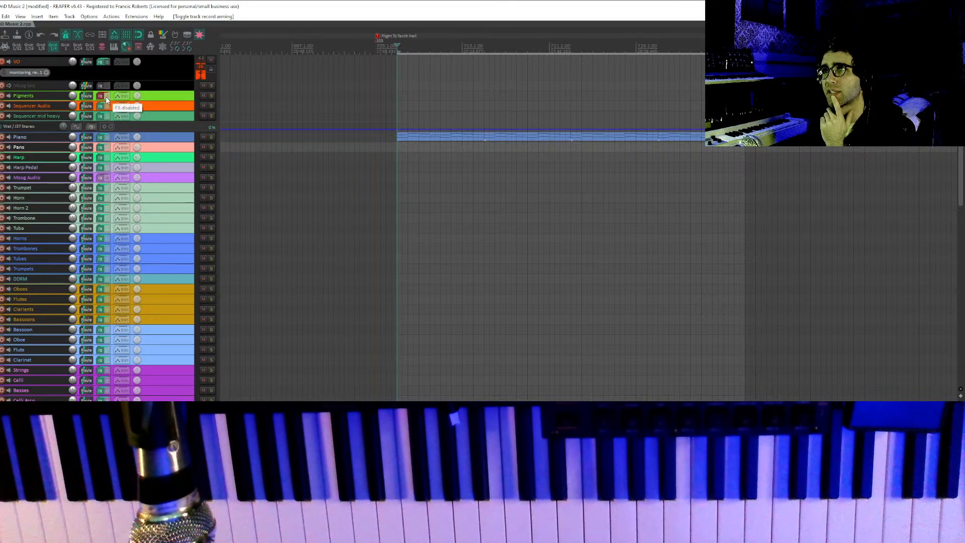
Insert a new track below Pigments and load the VSTi Pigments (Arturia) instrument on it, then close its FX chain window.
{"action": "left_click", "coordinate": [154, 97]}
{"action": "right_click", "coordinate": [154, 99]}
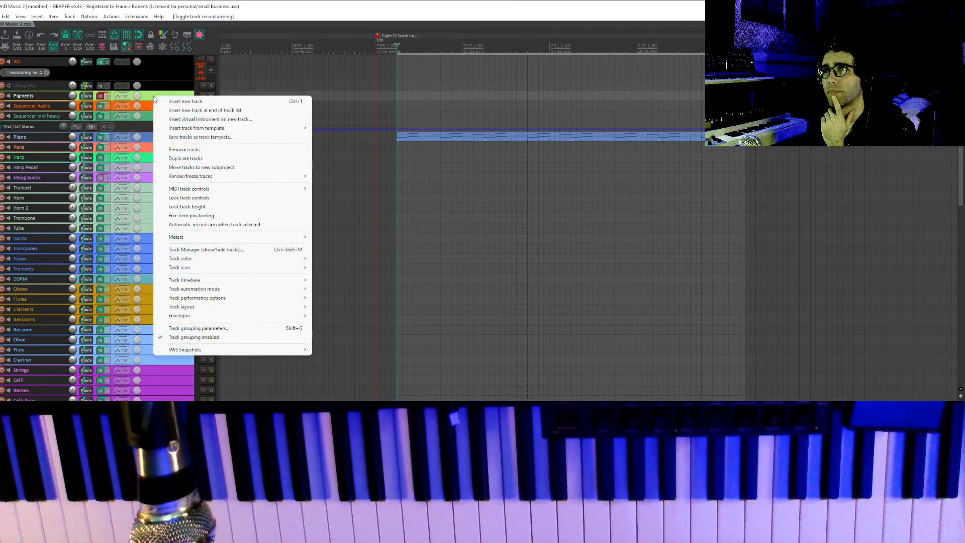
{"action": "left_click", "coordinate": [149, 97]}
{"action": "right_click", "coordinate": [152, 96]}
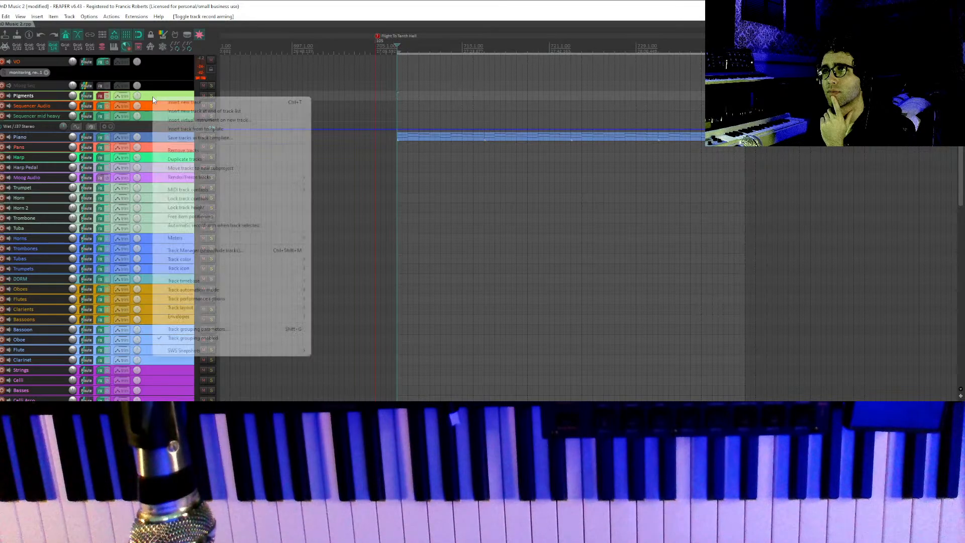
{"action": "left_click", "coordinate": [161, 101]}
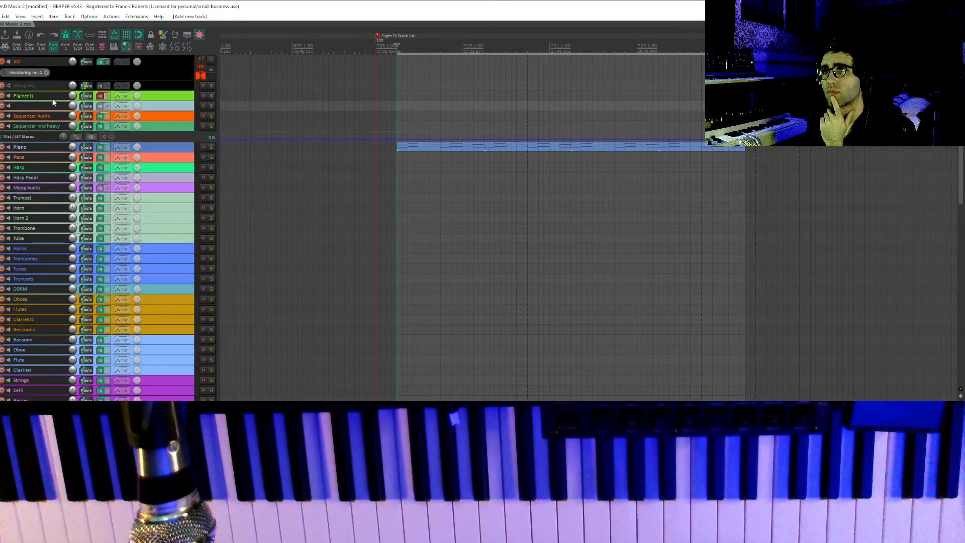
{"action": "left_click", "coordinate": [100, 106]}
{"action": "type", "text": "pi"}
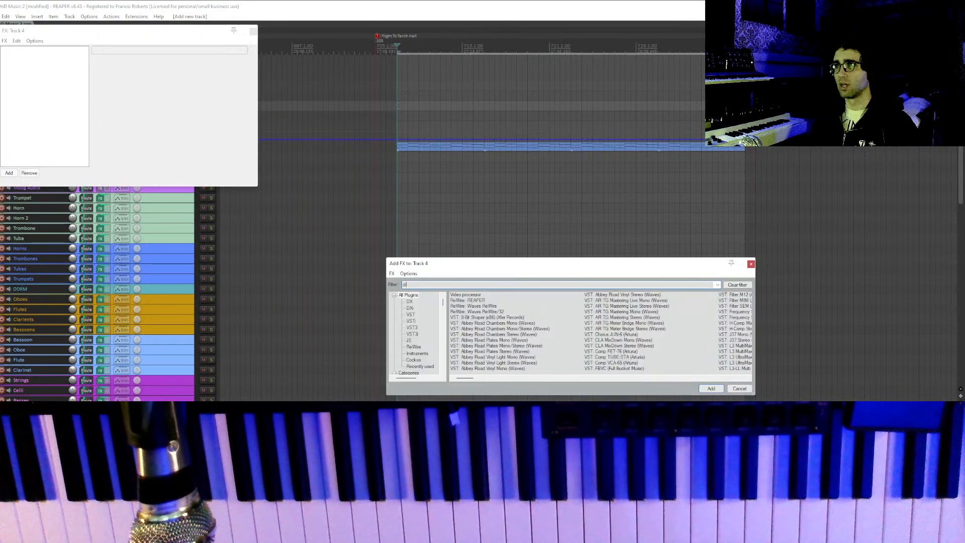
{"action": "type", "text": "g"}
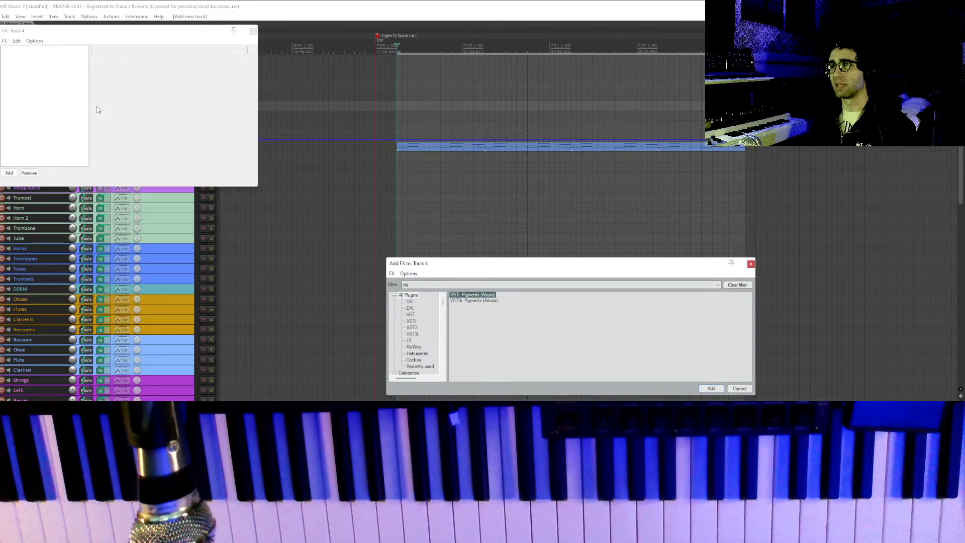
{"action": "key", "text": "Return"}
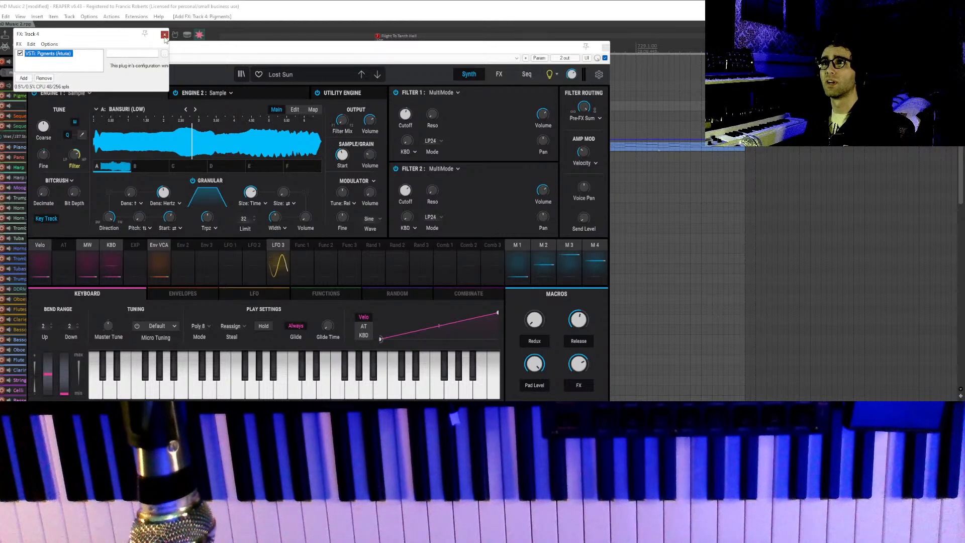
{"action": "left_click", "coordinate": [164, 35]}
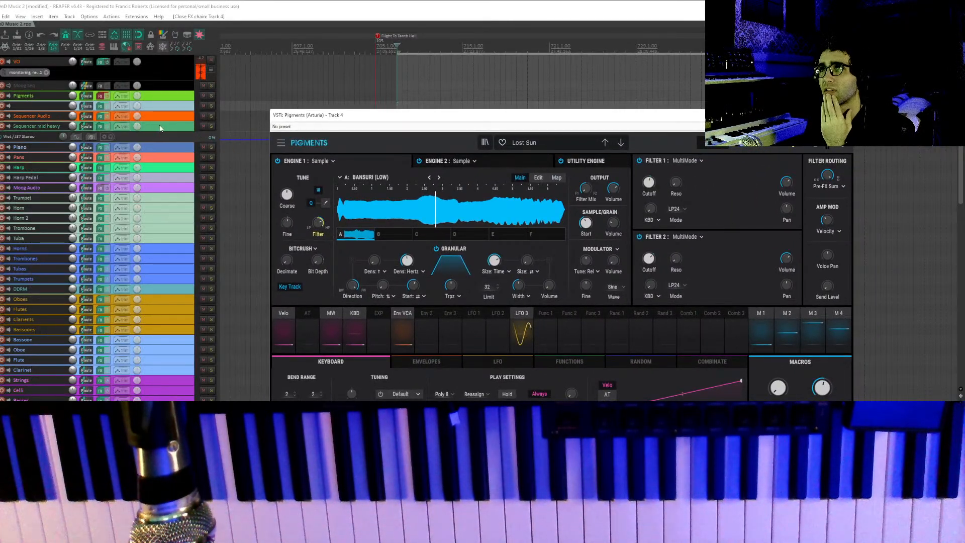
Name the new track "Pigments 2" and arm it for recording.
{"action": "double_click", "coordinate": [22, 106]}
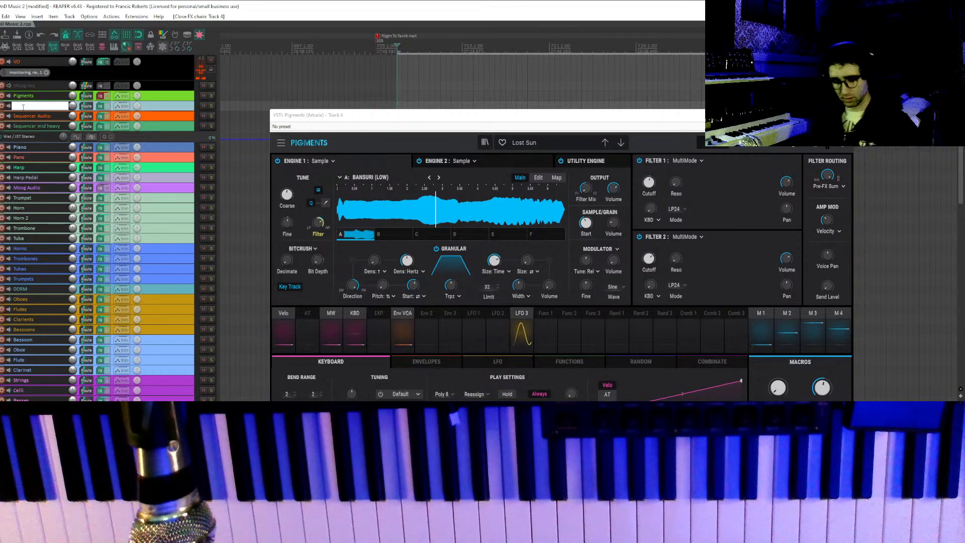
{"action": "type", "text": "Pigments 2"}
{"action": "key", "text": "Return"}
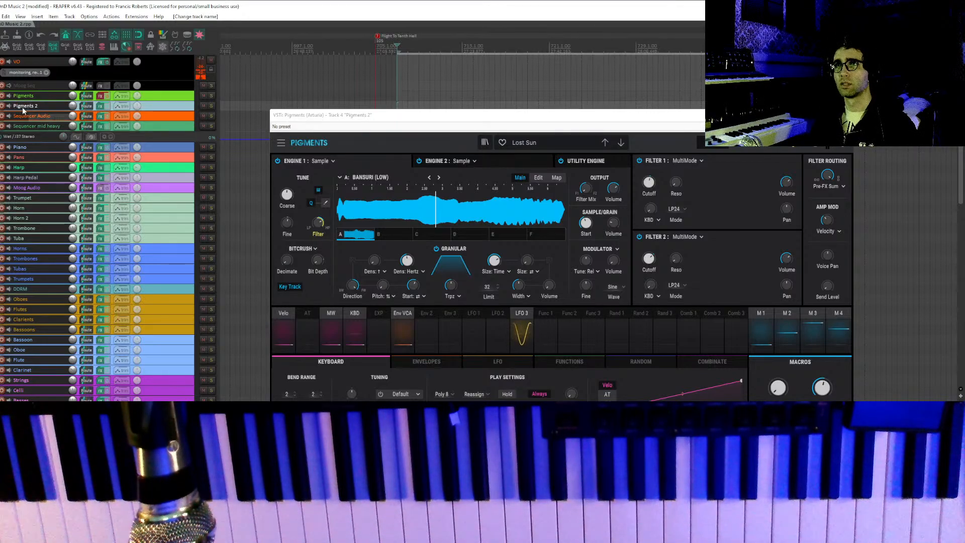
{"action": "left_click", "coordinate": [2, 106]}
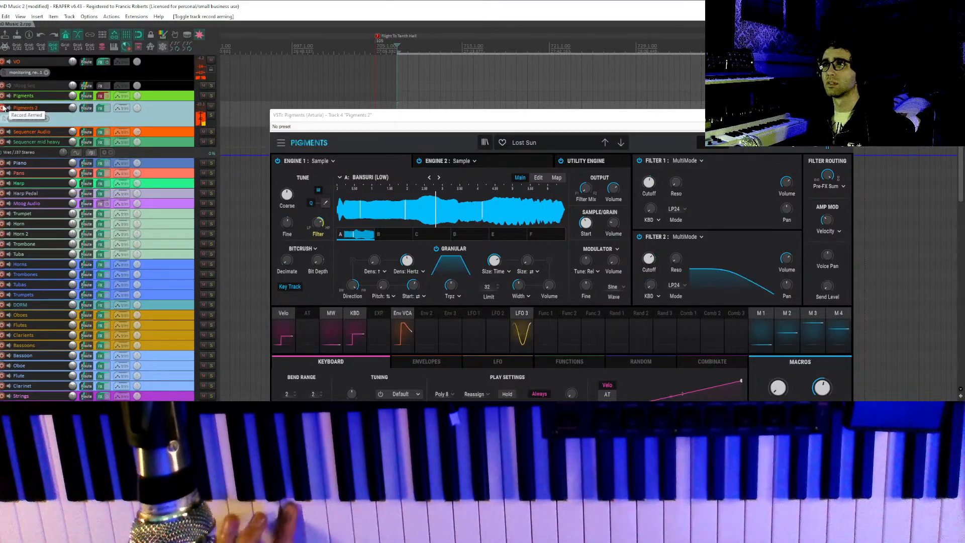
Start a new default preset in Pigments and switch Engine 1 to the Analog type.
{"action": "left_click", "coordinate": [558, 145]}
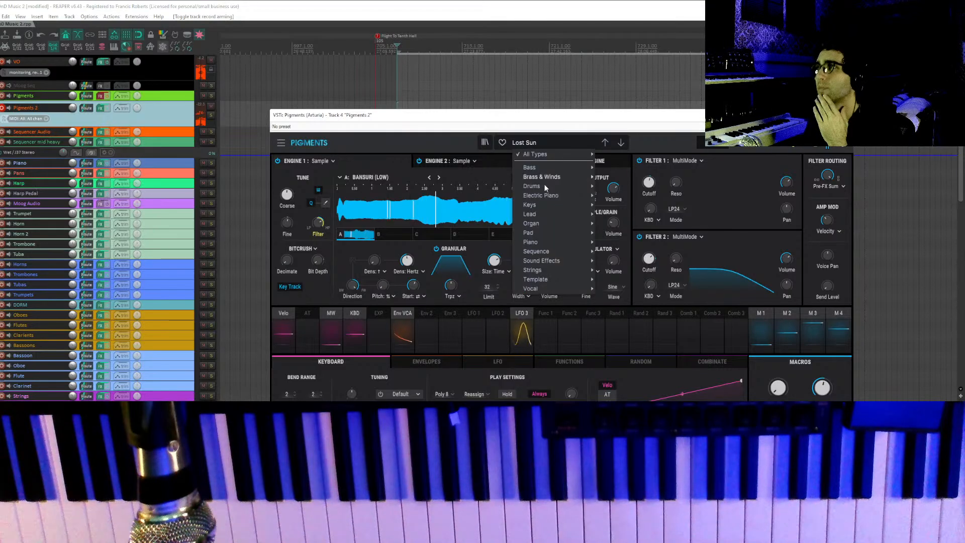
{"action": "mouse_move", "coordinate": [538, 154]}
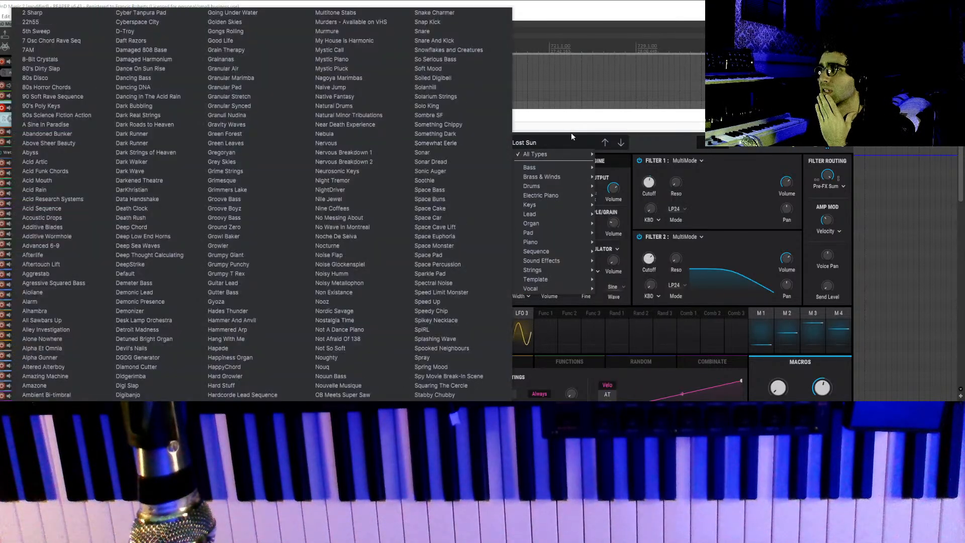
{"action": "left_click", "coordinate": [571, 136]}
{"action": "left_click", "coordinate": [280, 143]}
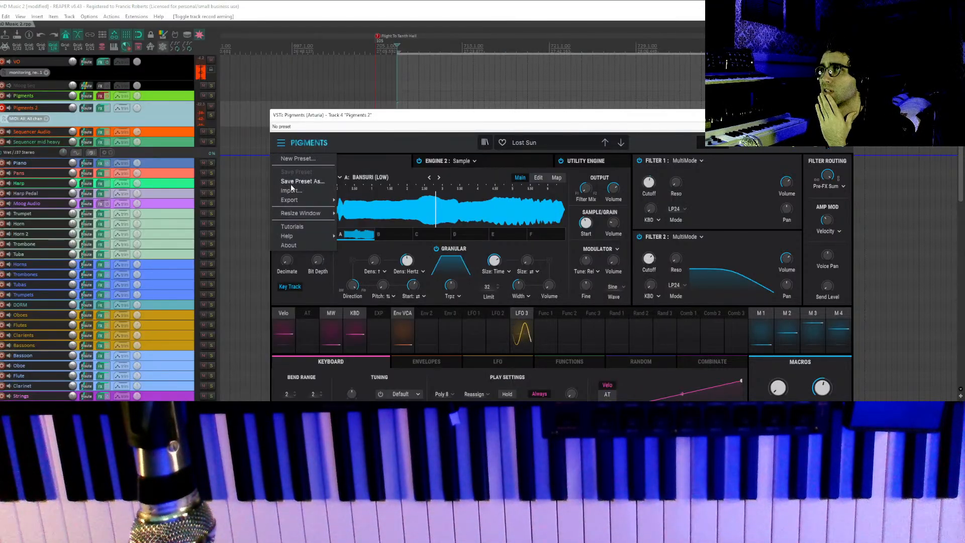
{"action": "left_click", "coordinate": [301, 159]}
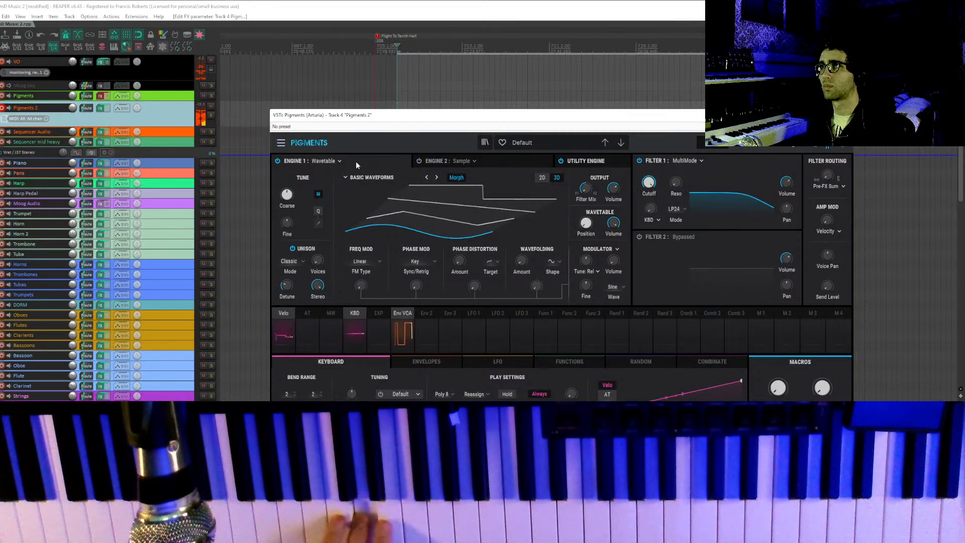
{"action": "left_click", "coordinate": [322, 161]}
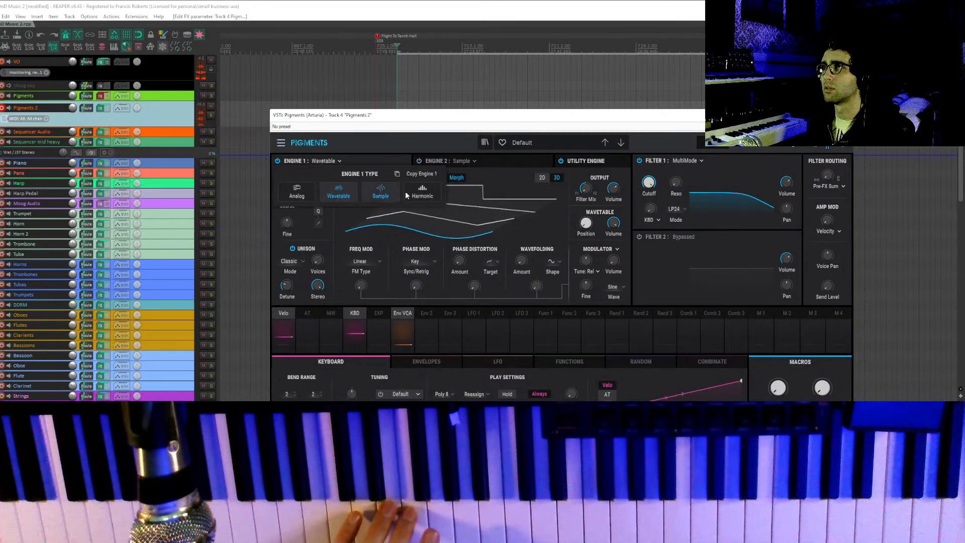
{"action": "left_click", "coordinate": [292, 190]}
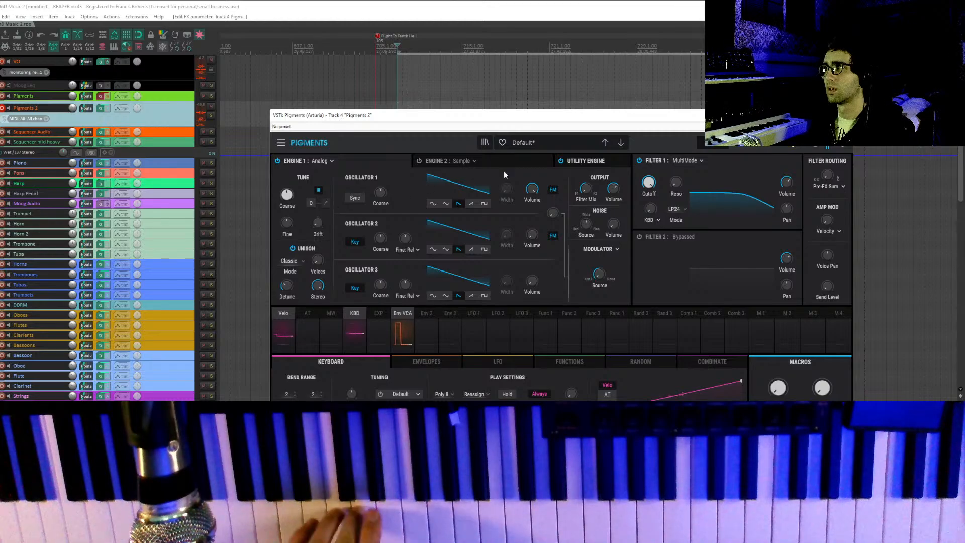
Change Filter 1 to the SEM type and lower its cutoff.
{"action": "left_click", "coordinate": [683, 160]}
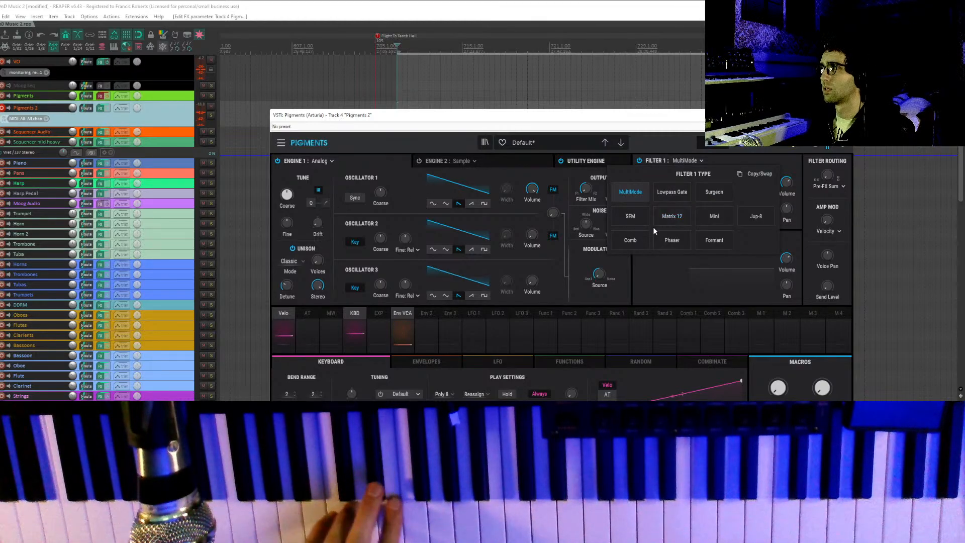
{"action": "left_click", "coordinate": [640, 216]}
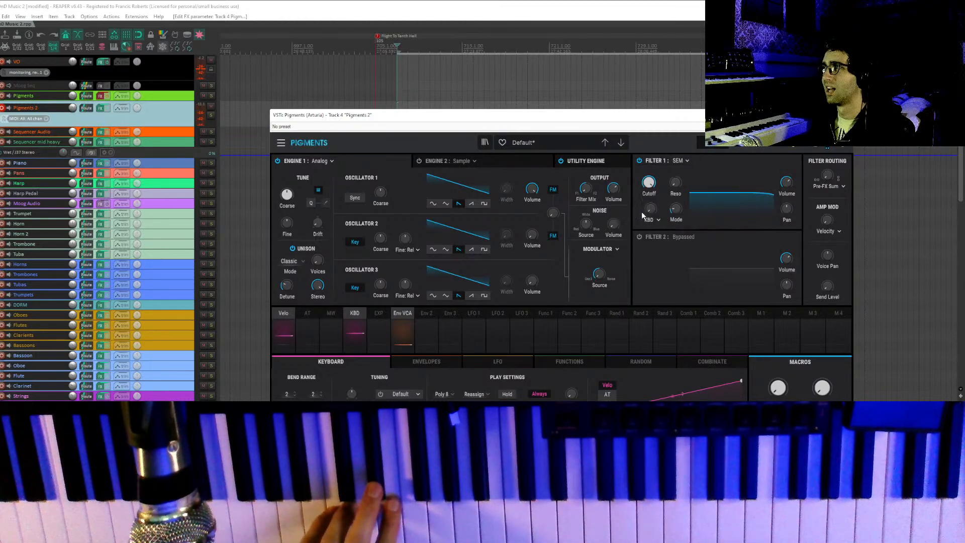
{"action": "left_click_drag", "start_coordinate": [649, 183], "coordinate": [648, 192]}
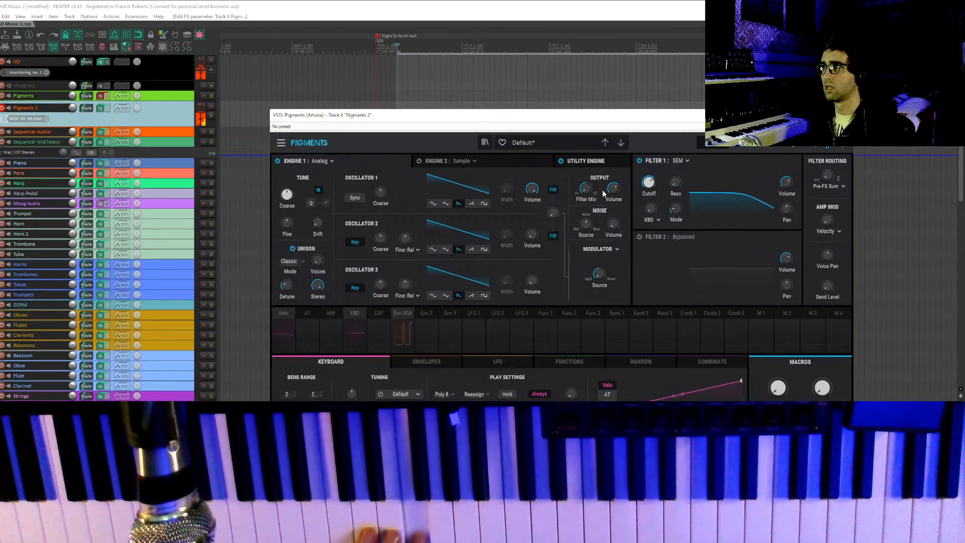
{"action": "mouse_move", "coordinate": [649, 182]}
{"action": "left_mouse_down"}
{"action": "mouse_move", "coordinate": [648, 193]}
{"action": "mouse_move", "coordinate": [650, 178]}
{"action": "left_mouse_up"}
{"action": "left_click_drag", "start_coordinate": [649, 183], "coordinate": [649, 189]}
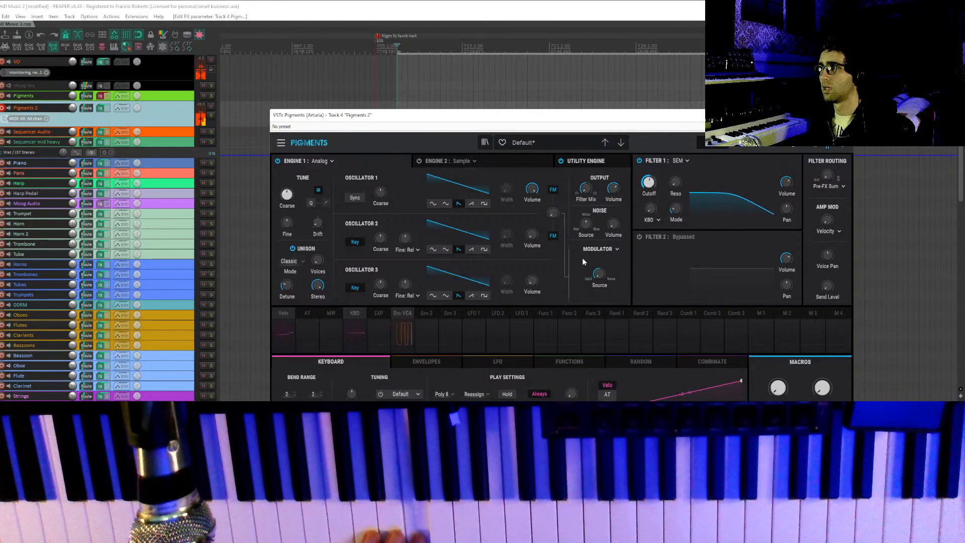
Modulate the Filter 1 cutoff with Env 2 by 0.39 and shorten Env 2's attack.
{"action": "left_click", "coordinate": [435, 359]}
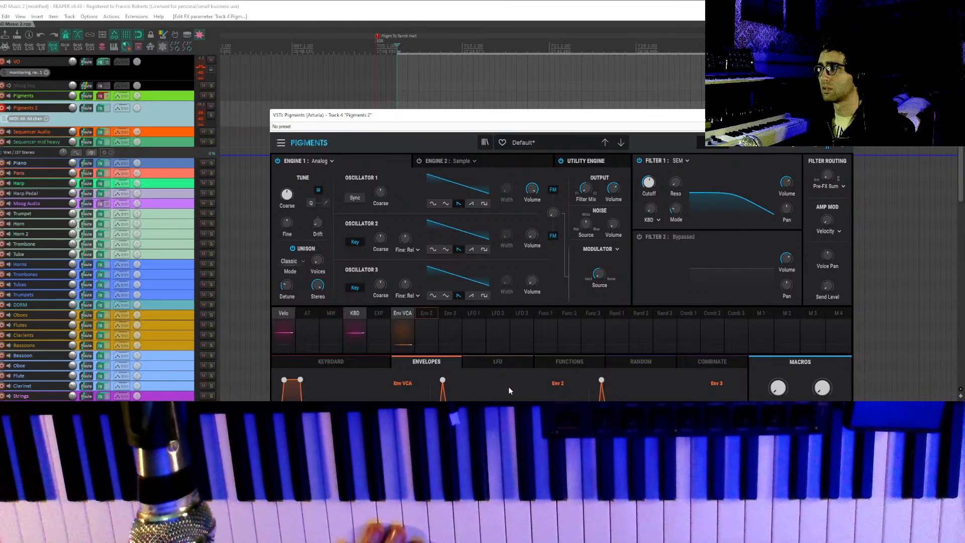
{"action": "left_click", "coordinate": [430, 313]}
{"action": "left_click_drag", "start_coordinate": [649, 183], "coordinate": [656, 168]}
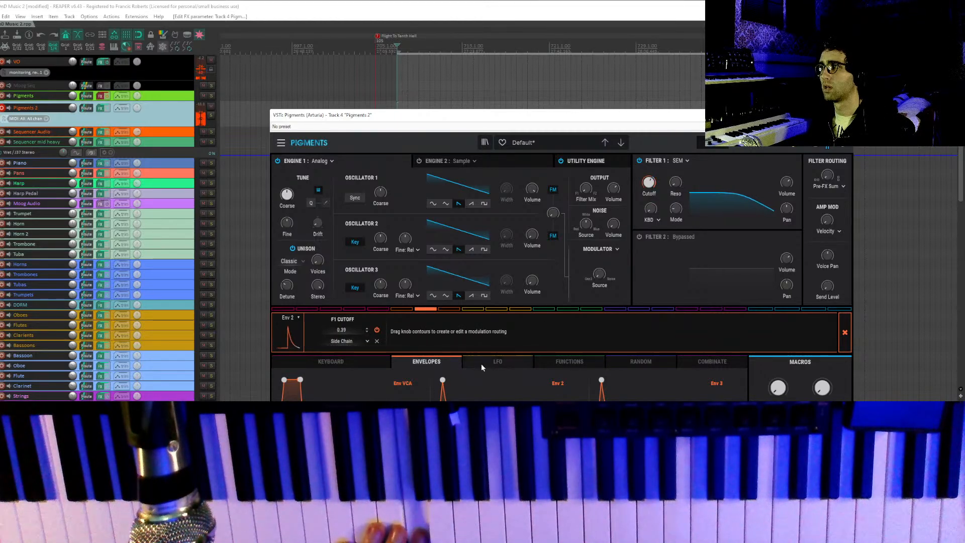
{"action": "left_click_drag", "start_coordinate": [443, 381], "coordinate": [440, 381]}
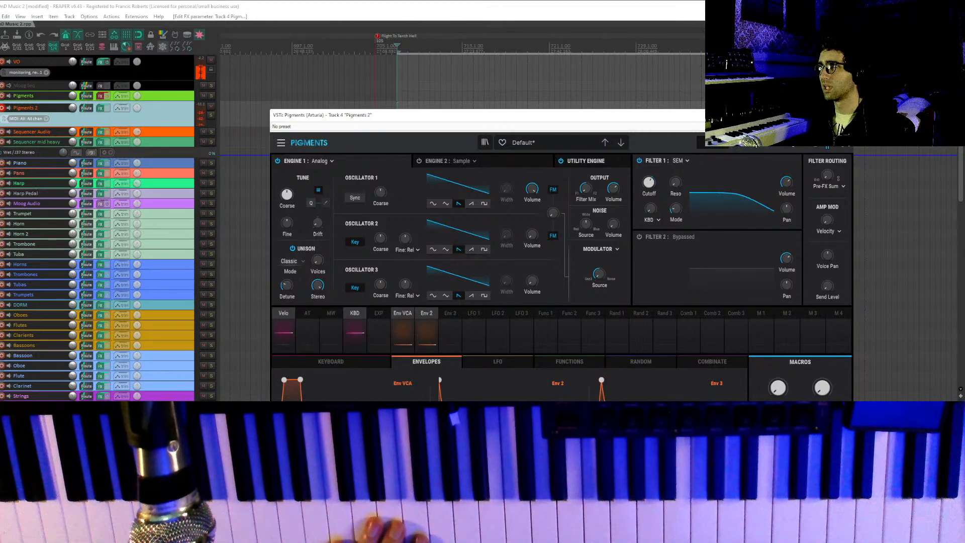
Adjust the dry/wet mix of the Delay and Reverb effects in FX A and close the Pigments window.
{"action": "left_click", "coordinate": [735, 144]}
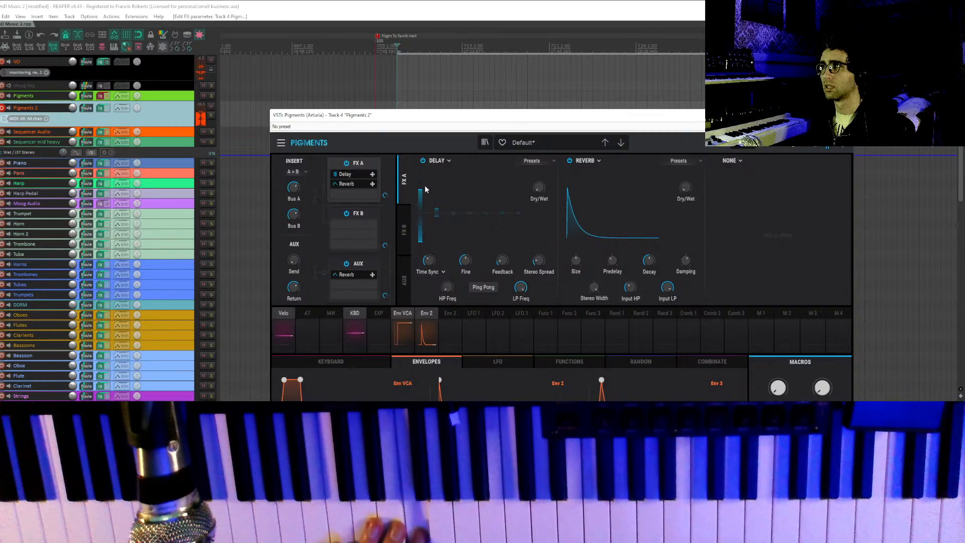
{"action": "mouse_move", "coordinate": [539, 190]}
{"action": "left_mouse_down"}
{"action": "mouse_move", "coordinate": [539, 165]}
{"action": "mouse_move", "coordinate": [539, 190]}
{"action": "left_mouse_up"}
{"action": "mouse_move", "coordinate": [687, 191]}
{"action": "left_mouse_down"}
{"action": "mouse_move", "coordinate": [687, 181]}
{"action": "mouse_move", "coordinate": [686, 190]}
{"action": "left_mouse_up"}
{"action": "left_click", "coordinate": [843, 115]}
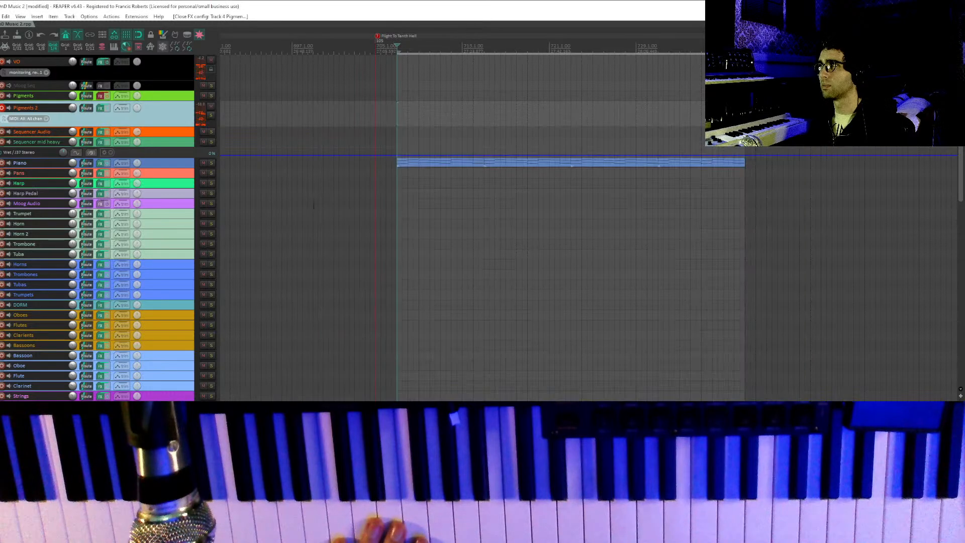
Play the section from bar 707 to audition a Pigments 2 part over the piano and drums.
{"action": "left_click", "coordinate": [397, 193]}
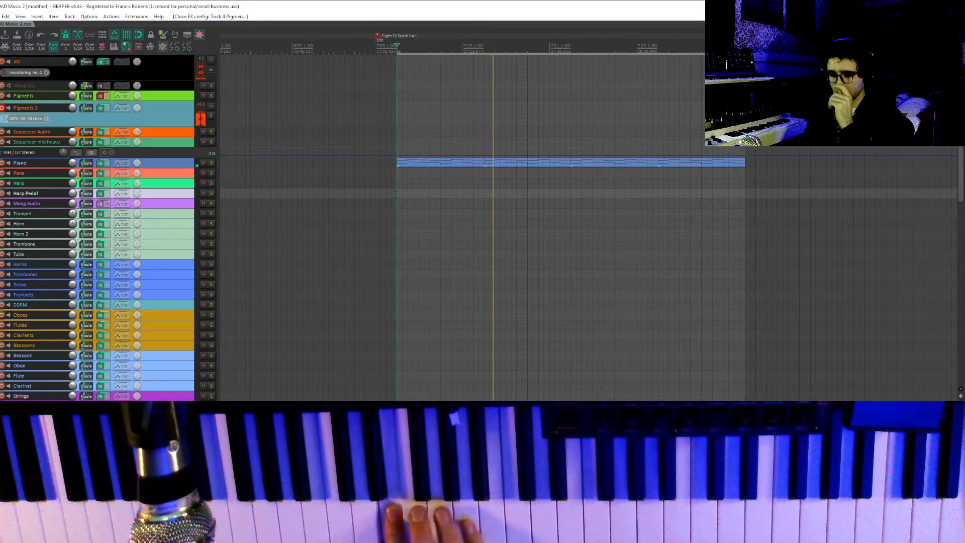
{"action": "key", "text": "space"}
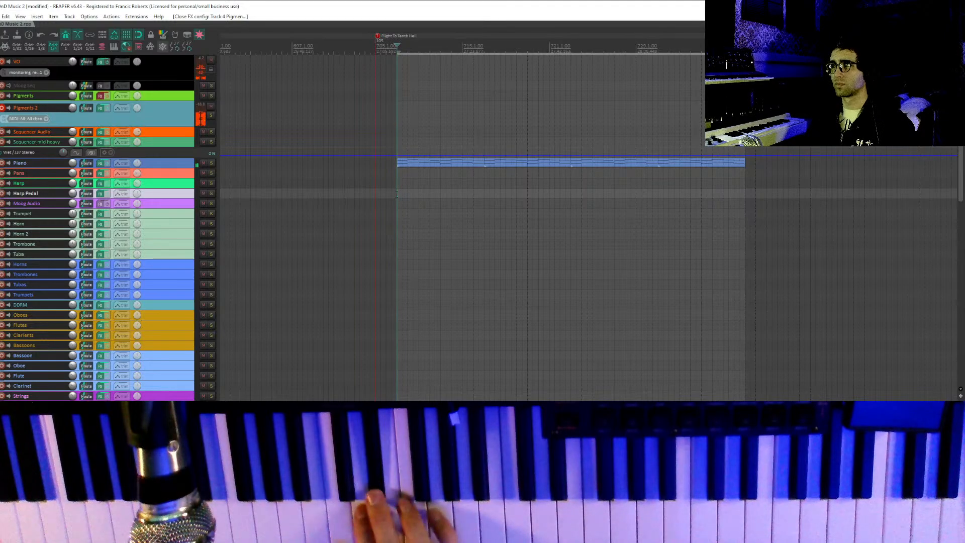
{"action": "key", "text": "space"}
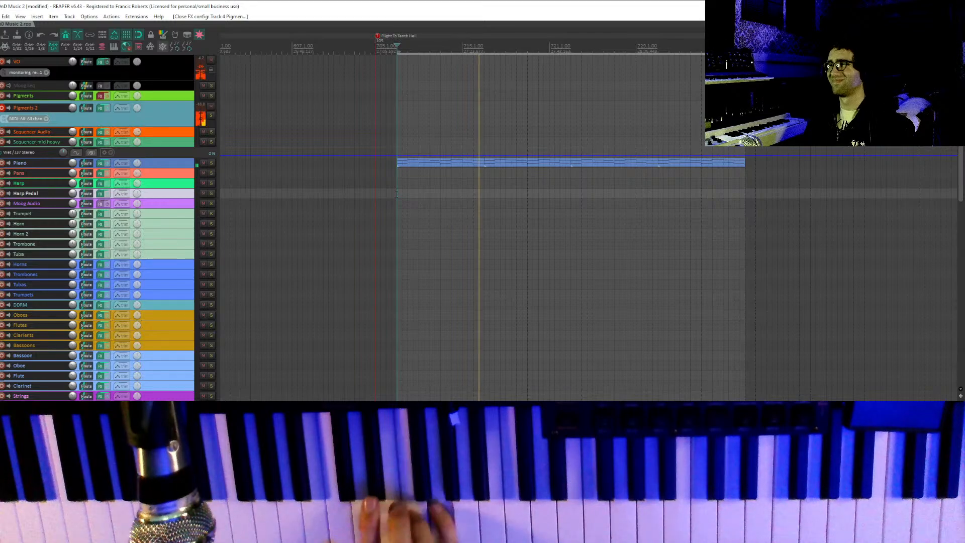
{"action": "key", "text": "space"}
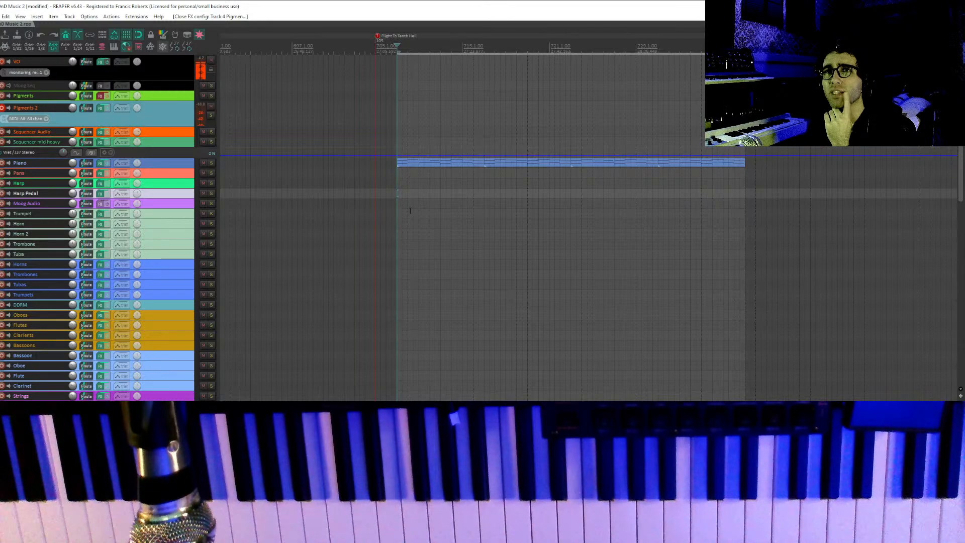
Disarm recording on the Pigments 2 track and bypass its effects chain.
{"action": "left_click_drag", "start_coordinate": [436, 172], "coordinate": [412, 183]}
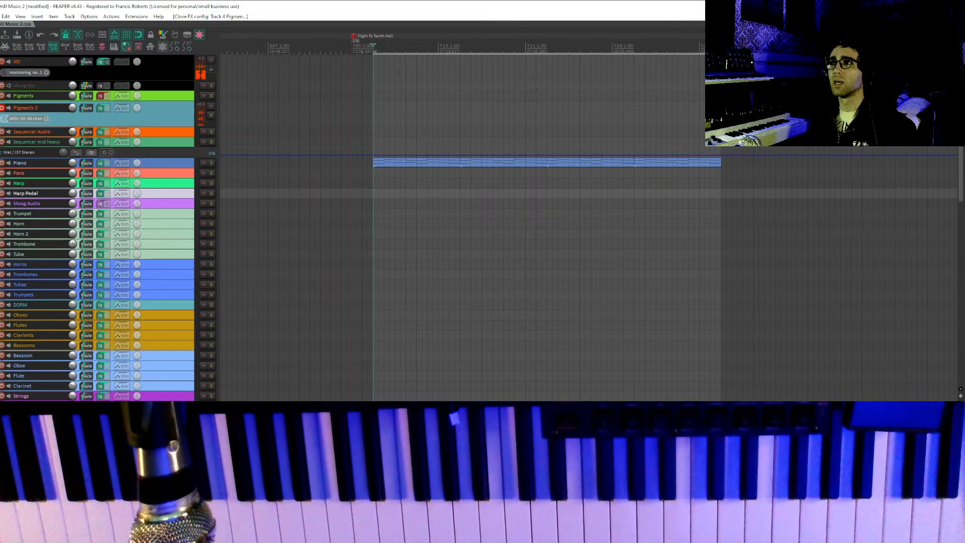
{"action": "scroll", "coordinate": [367, 92], "scroll_direction": "right", "scroll_amount": 1}
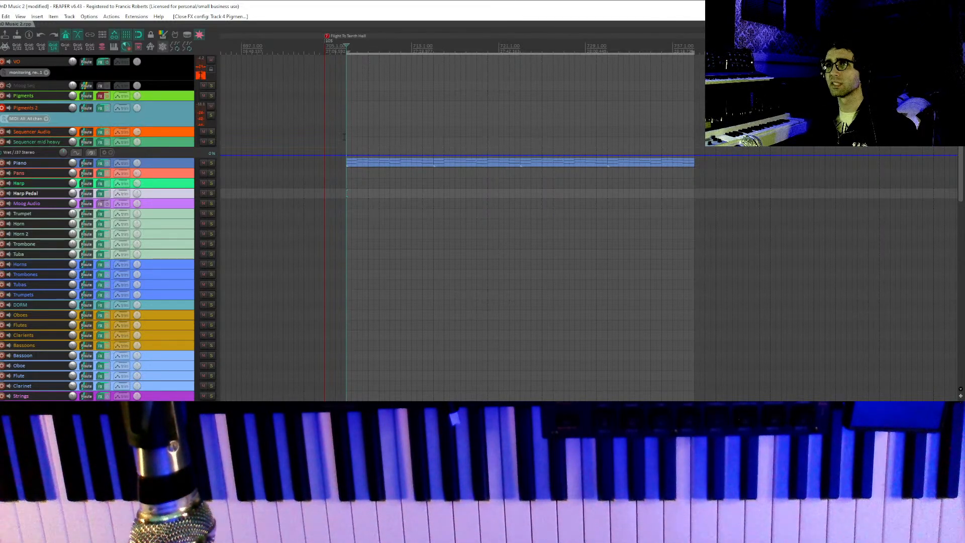
{"action": "left_click", "coordinate": [171, 117]}
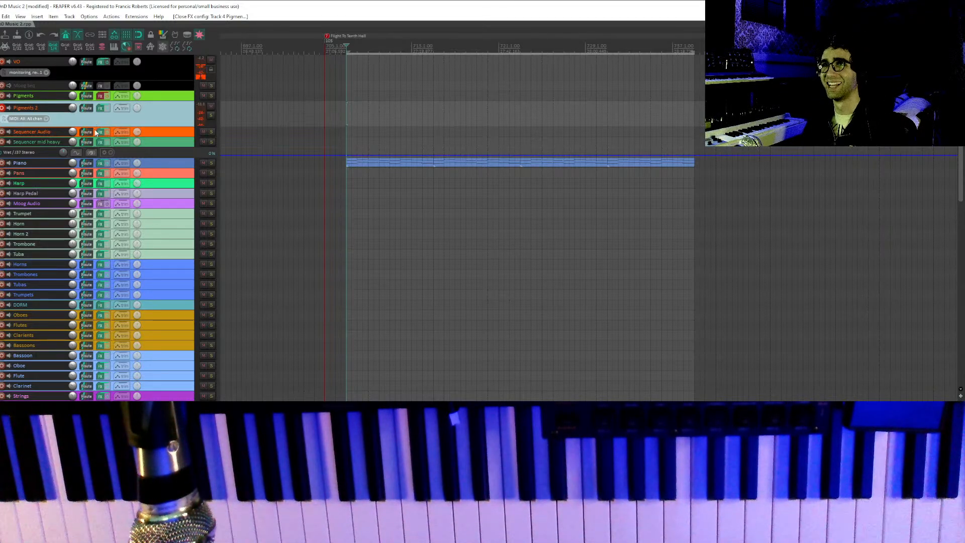
{"action": "left_click_drag", "start_coordinate": [456, 174], "coordinate": [445, 190]}
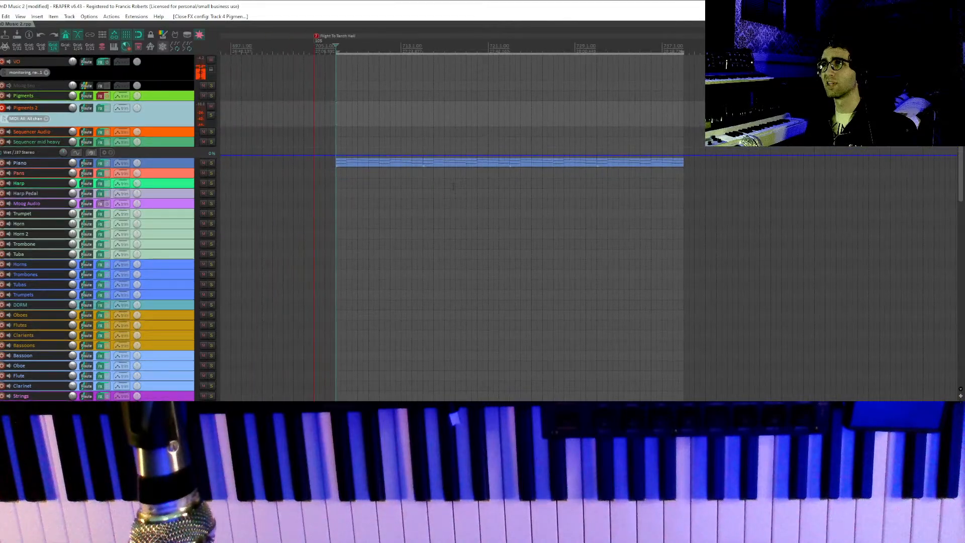
{"action": "scroll", "coordinate": [428, 136], "scroll_direction": "up", "scroll_amount": 2}
{"action": "left_click_drag", "start_coordinate": [720, 157], "coordinate": [426, 177]}
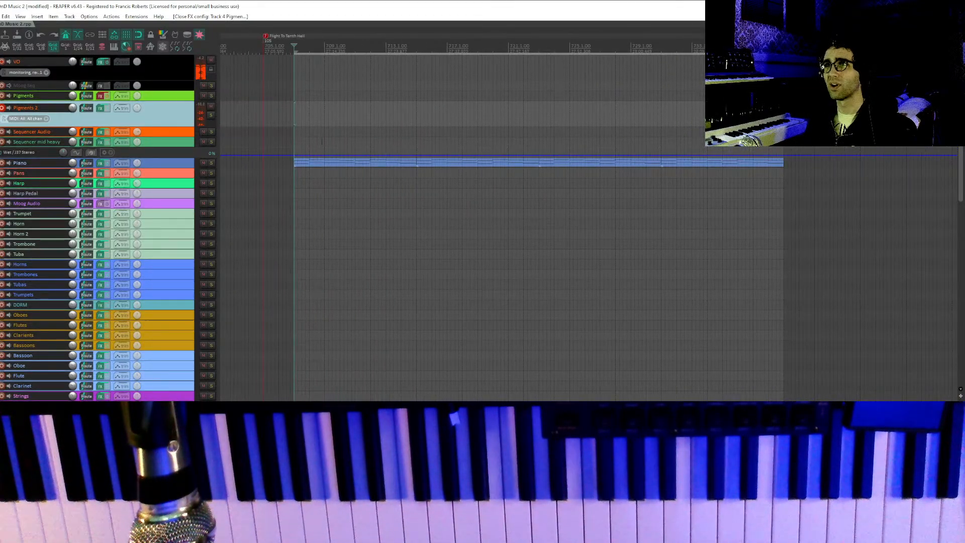
{"action": "left_click", "coordinate": [2, 108]}
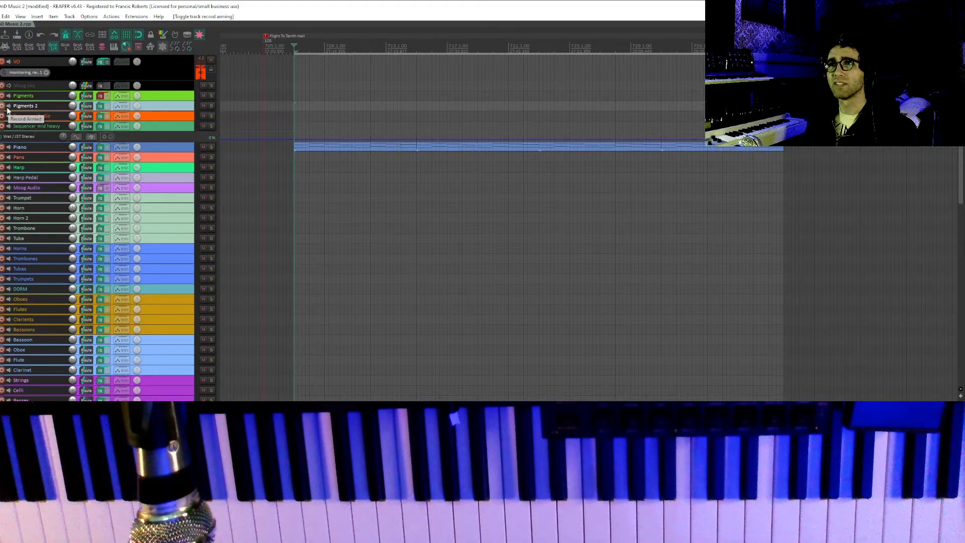
{"action": "left_click", "coordinate": [107, 106]}
Play the earlier strings and brass section from its marker to compare it with the new one.
{"action": "scroll", "coordinate": [344, 187], "scroll_direction": "down", "scroll_amount": 2}
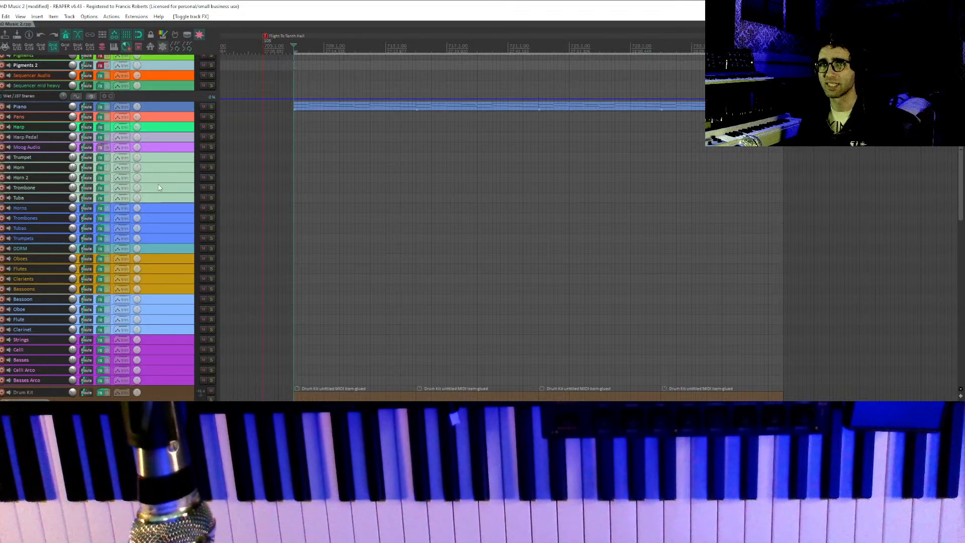
{"action": "left_click_drag", "start_coordinate": [347, 281], "coordinate": [852, 323]}
{"action": "scroll", "coordinate": [853, 324], "scroll_direction": "down", "scroll_amount": 10}
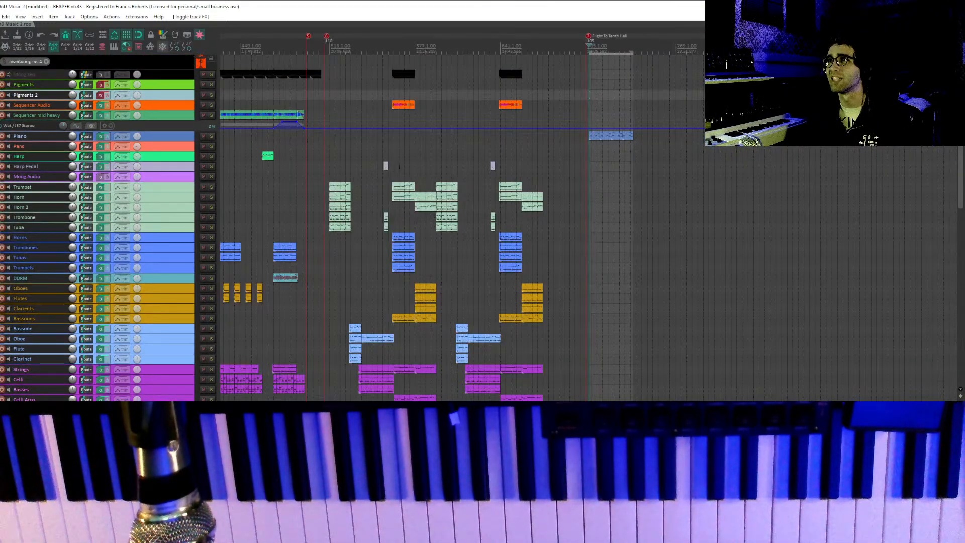
{"action": "left_click_drag", "start_coordinate": [400, 169], "coordinate": [671, 181]}
{"action": "left_click", "coordinate": [375, 50]}
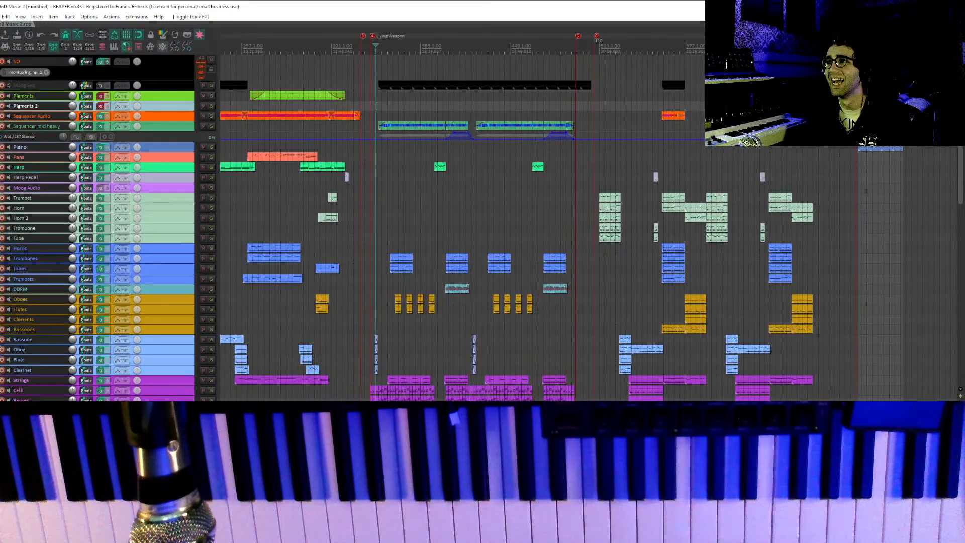
{"action": "left_click", "coordinate": [370, 36]}
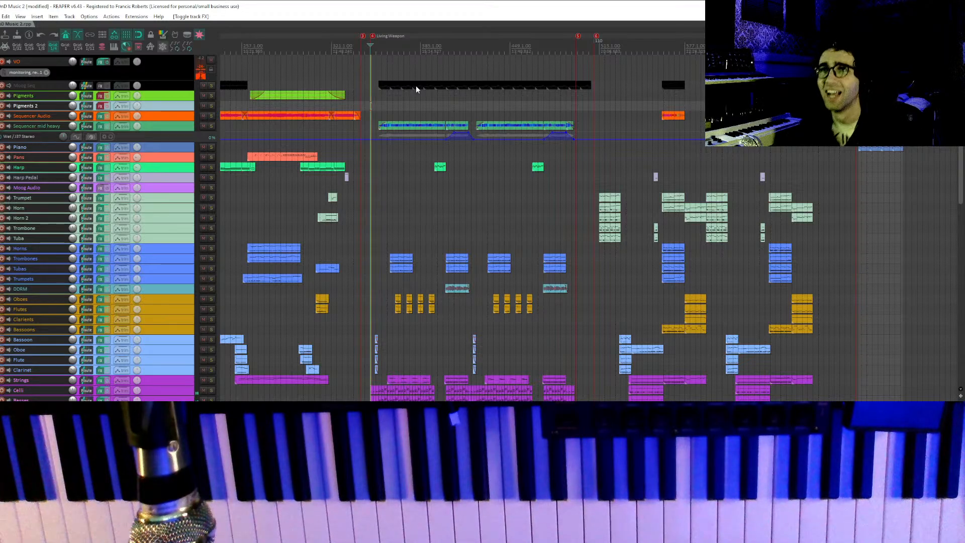
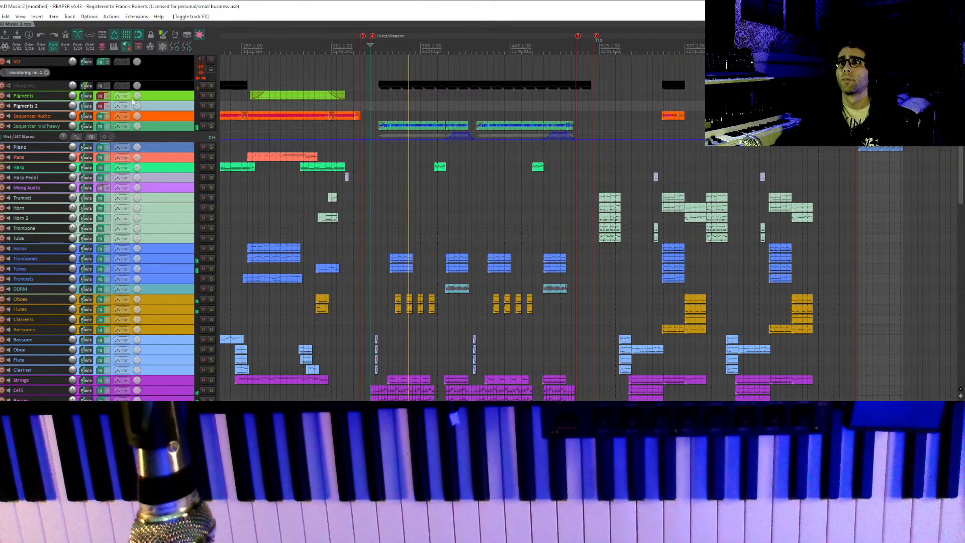
Add two tracks below Pigments 2 and arm both for recording.
{"action": "key", "text": "ctrl+t"}
{"action": "key", "text": "ctrl+t"}
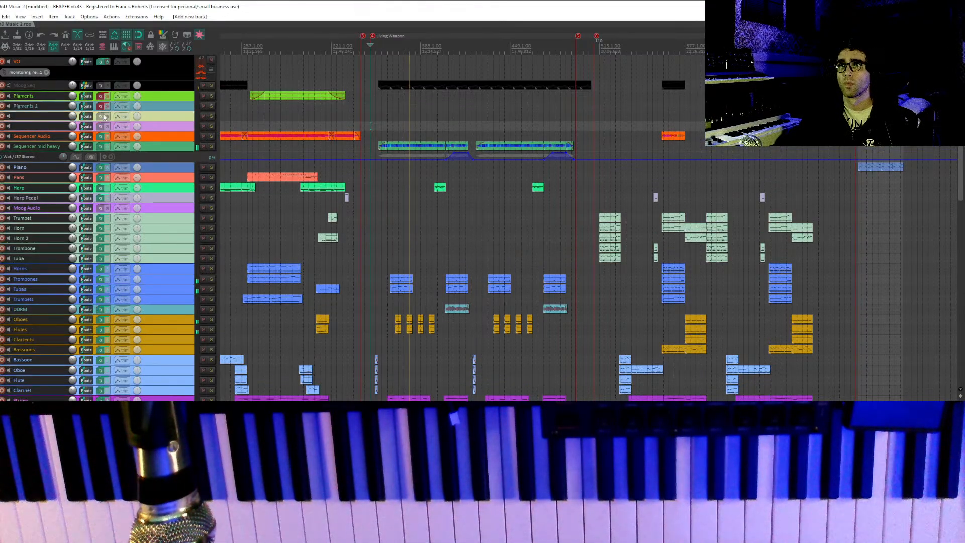
{"action": "left_click", "coordinate": [3, 116]}
{"action": "left_click", "coordinate": [3, 144]}
Set the record input of the upper new track to Input 3 and of the lower one to Input 4.
{"action": "left_click", "coordinate": [53, 133]}
{"action": "mouse_move", "coordinate": [55, 136]}
{"action": "left_click", "coordinate": [40, 155]}
{"action": "mouse_move", "coordinate": [75, 159]}
{"action": "left_click", "coordinate": [123, 160]}
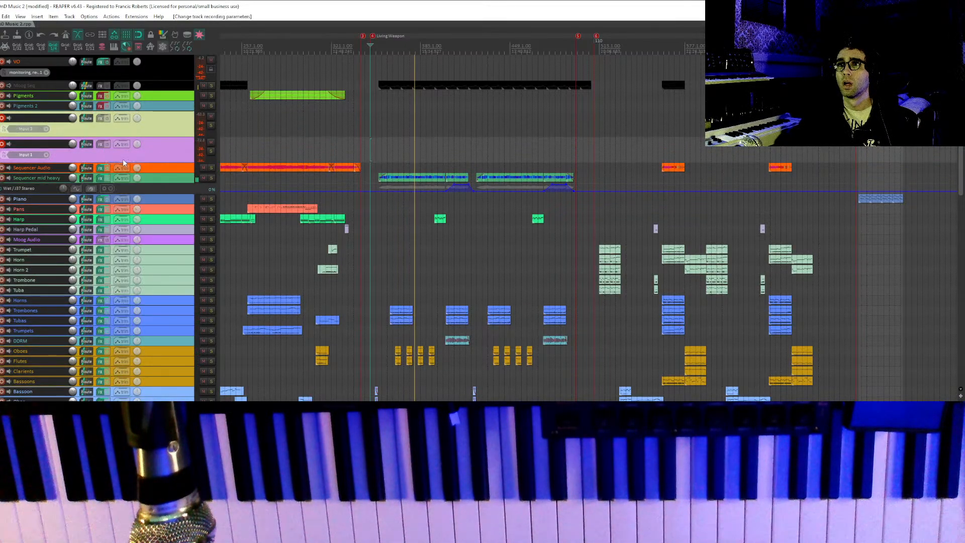
{"action": "left_click", "coordinate": [50, 155]}
{"action": "left_click", "coordinate": [131, 184]}
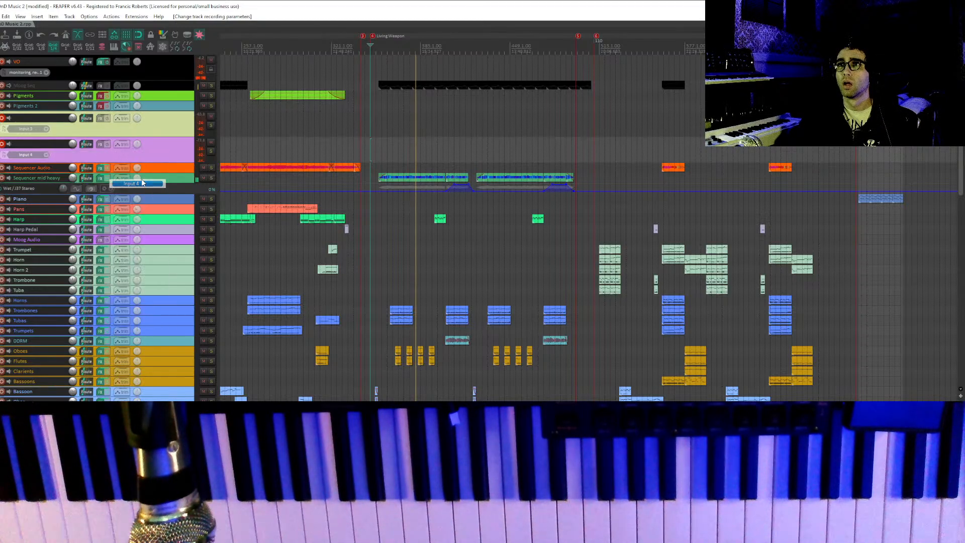
Name the two new tracks Bass1 and Bass2.
{"action": "double_click", "coordinate": [44, 119]}
{"action": "type", "text": "Bass1"}
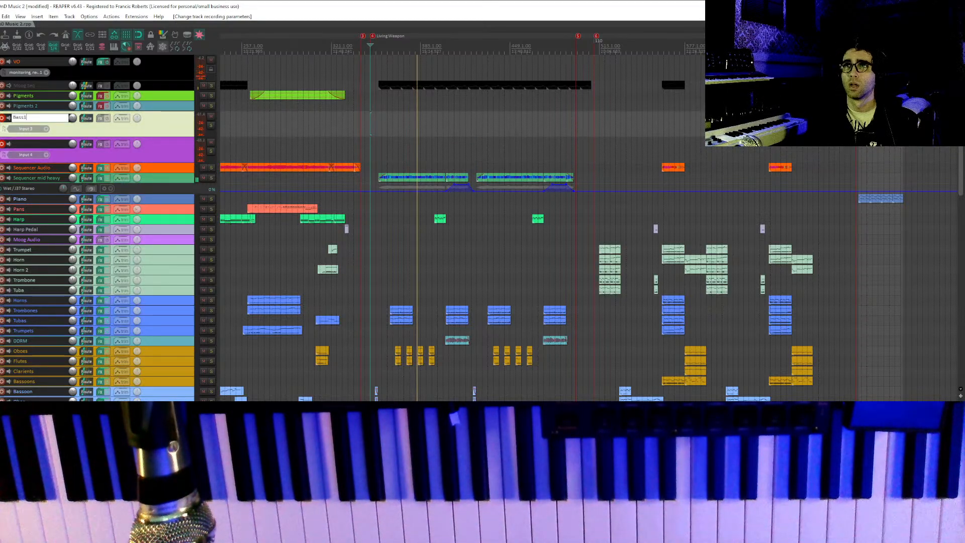
{"action": "key", "text": "Tab"}
{"action": "type", "text": "Bass2"}
{"action": "key", "text": "Return"}
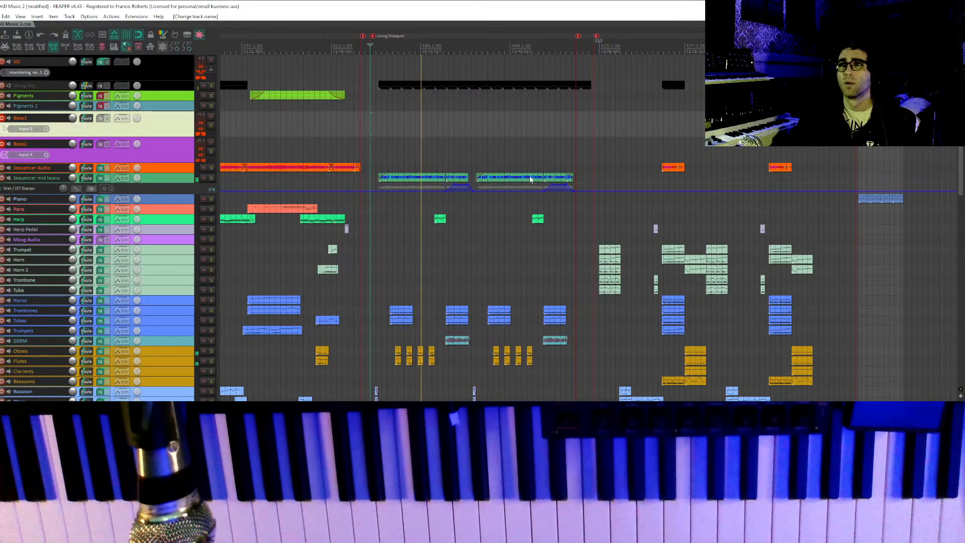
Return to the Flight To Tenth Hell section and colour the Bass1 and Bass2 tracks pink.
{"action": "scroll", "coordinate": [529, 179], "scroll_direction": "right", "scroll_amount": 3}
{"action": "scroll", "coordinate": [532, 150], "scroll_direction": "down", "scroll_amount": 2}
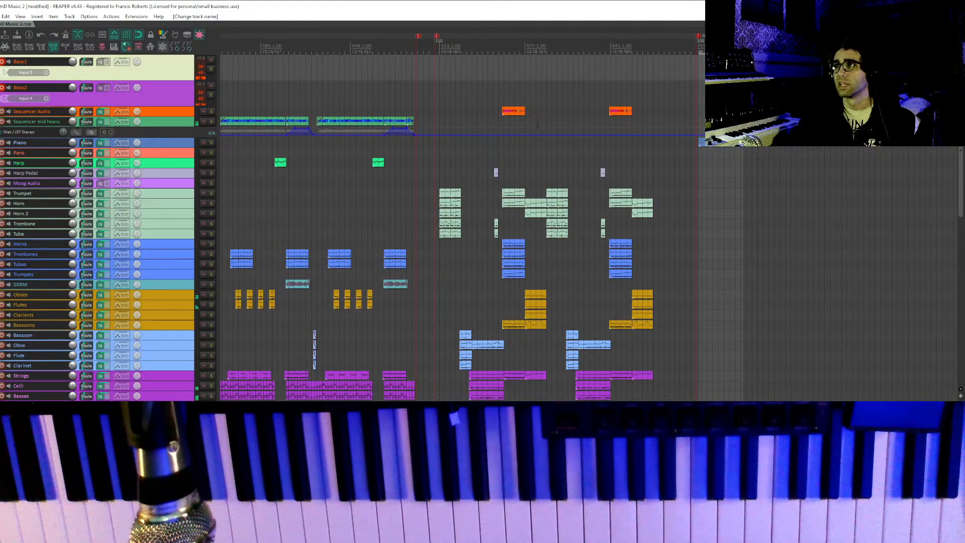
{"action": "left_click_drag", "start_coordinate": [534, 132], "coordinate": [518, 136]}
{"action": "left_click", "coordinate": [685, 51]}
{"action": "scroll", "coordinate": [685, 51], "scroll_direction": "up", "scroll_amount": 4}
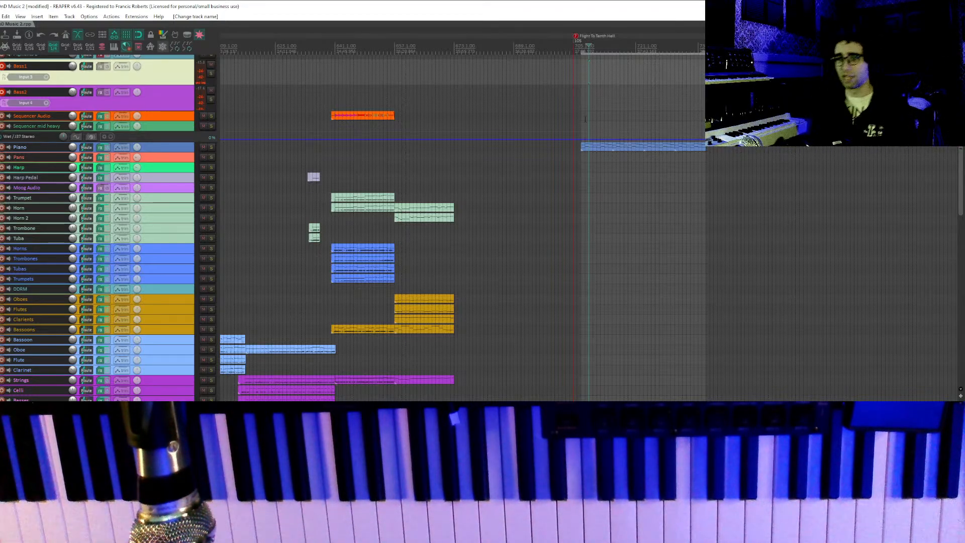
{"action": "left_click", "coordinate": [172, 100]}
{"action": "left_click", "coordinate": [161, 35]}
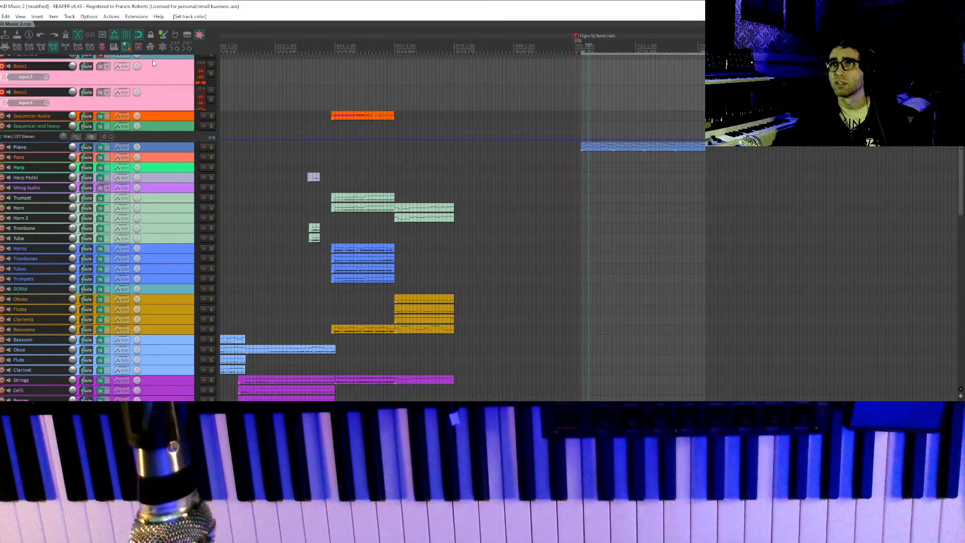
Place the edit cursor at bar 707 and remove the time selection.
{"action": "left_click", "coordinate": [598, 89]}
{"action": "scroll", "coordinate": [598, 89], "scroll_direction": "up", "scroll_amount": 3}
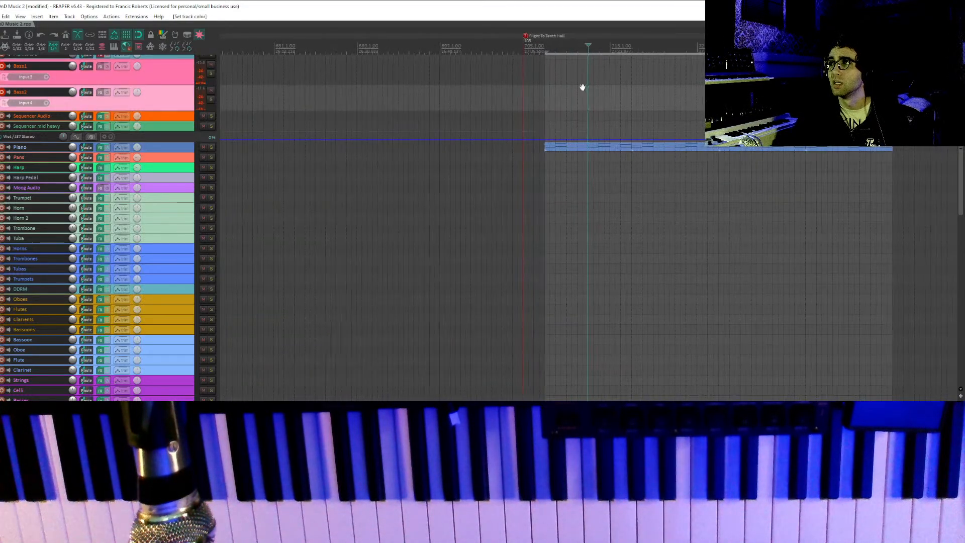
{"action": "left_click_drag", "start_coordinate": [584, 87], "coordinate": [515, 114]}
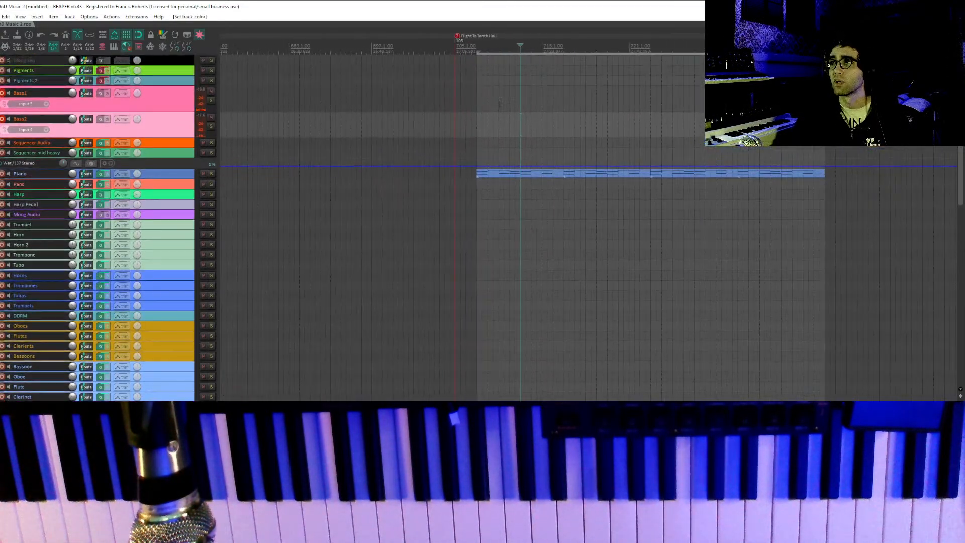
{"action": "left_click", "coordinate": [476, 89]}
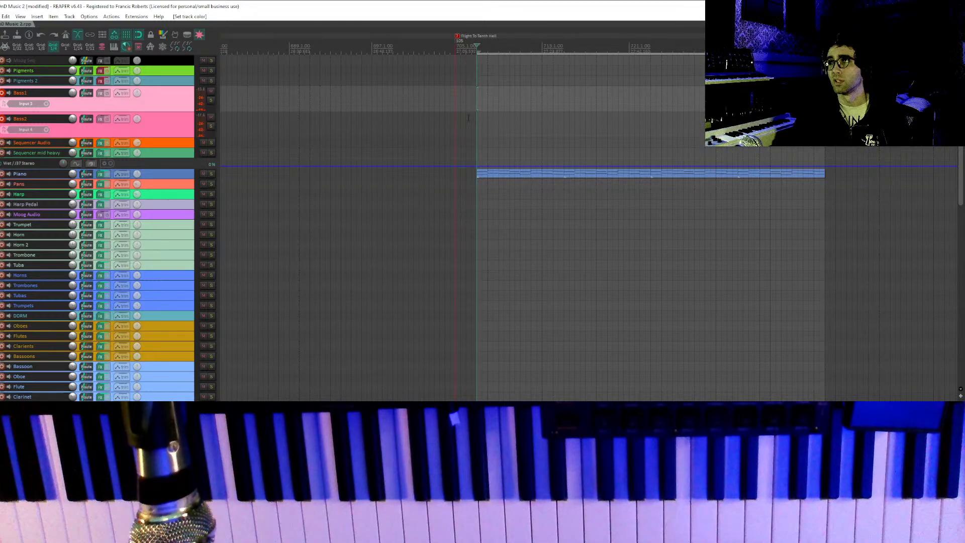
{"action": "key", "text": "Escape"}
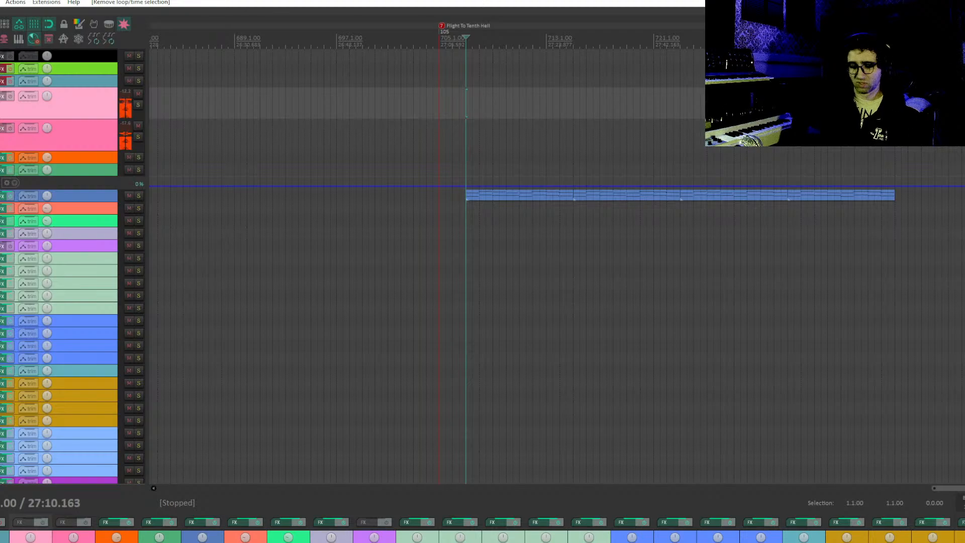
Record a short bass take on Bass1 and Bass2 from bar 707.
{"action": "key", "text": "ctrl+r"}
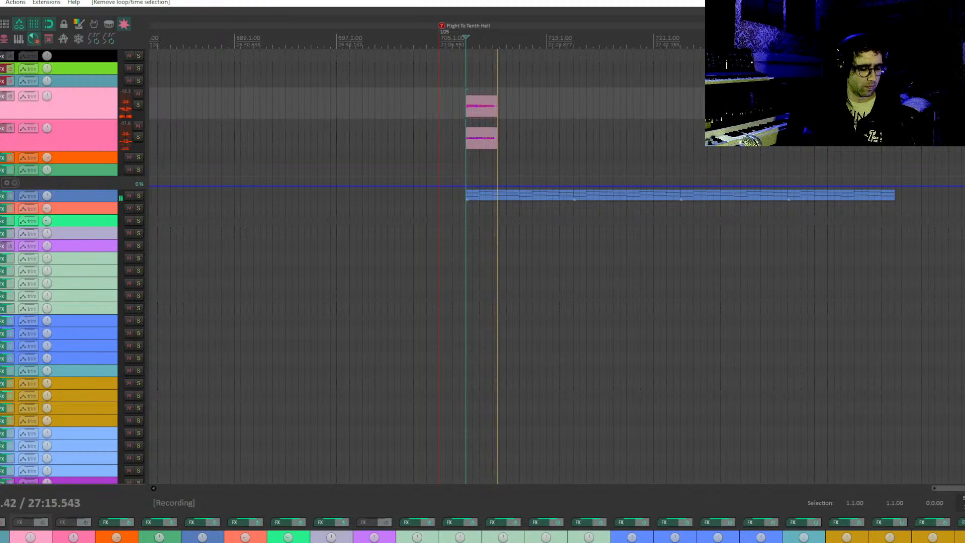
{"action": "key", "text": "space"}
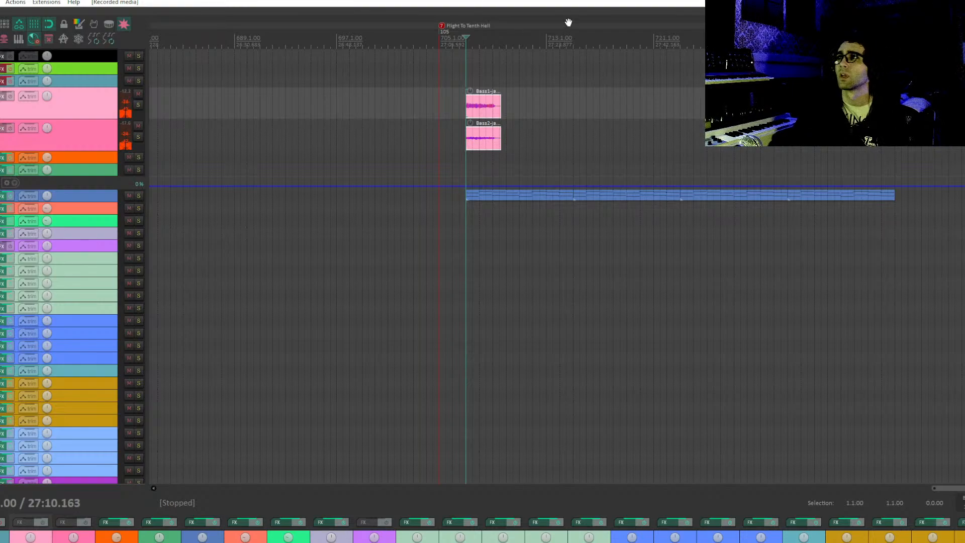
Delete the Piano items in the section and the short takes on Bass1 and Bass2.
{"action": "left_click_drag", "start_coordinate": [470, 248], "coordinate": [937, 190]}
{"action": "key", "text": "Delete"}
{"action": "left_click_drag", "start_coordinate": [509, 91], "coordinate": [483, 145]}
{"action": "key", "text": "Delete"}
Record a bass take on Bass1 and Bass2 from bar 707 and split both items at bar 719.
{"action": "key", "text": "ctrl+r"}
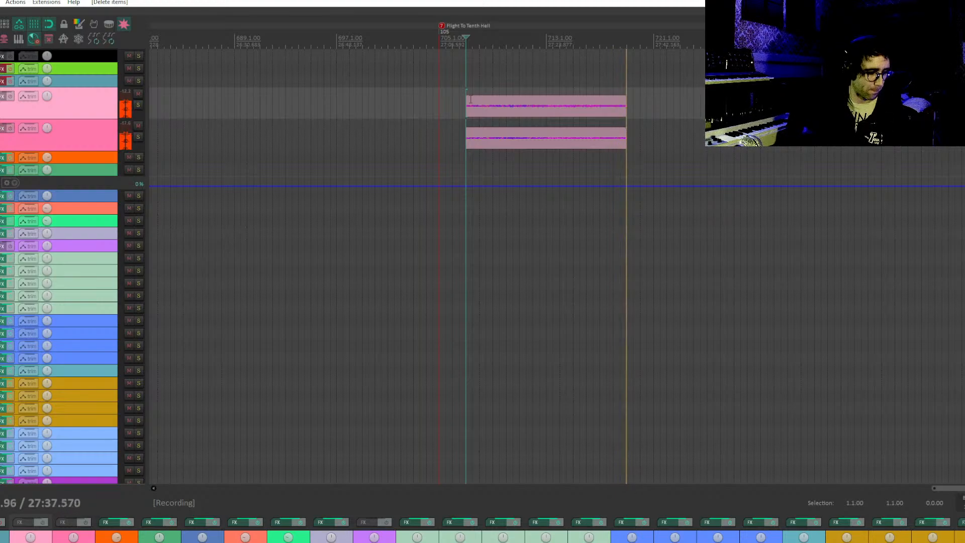
{"action": "key", "text": "space"}
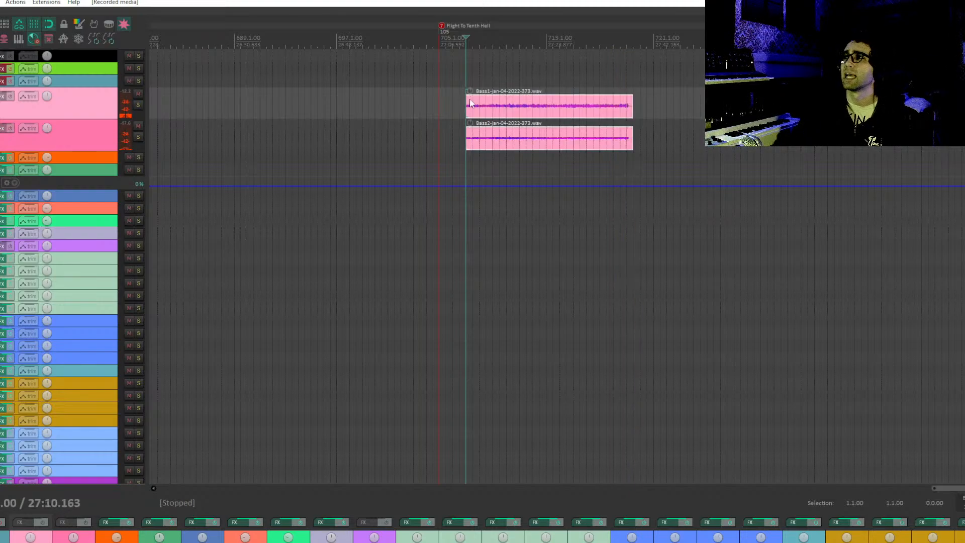
{"action": "left_click", "coordinate": [627, 75]}
{"action": "scroll", "coordinate": [628, 73], "scroll_direction": "up", "scroll_amount": 3}
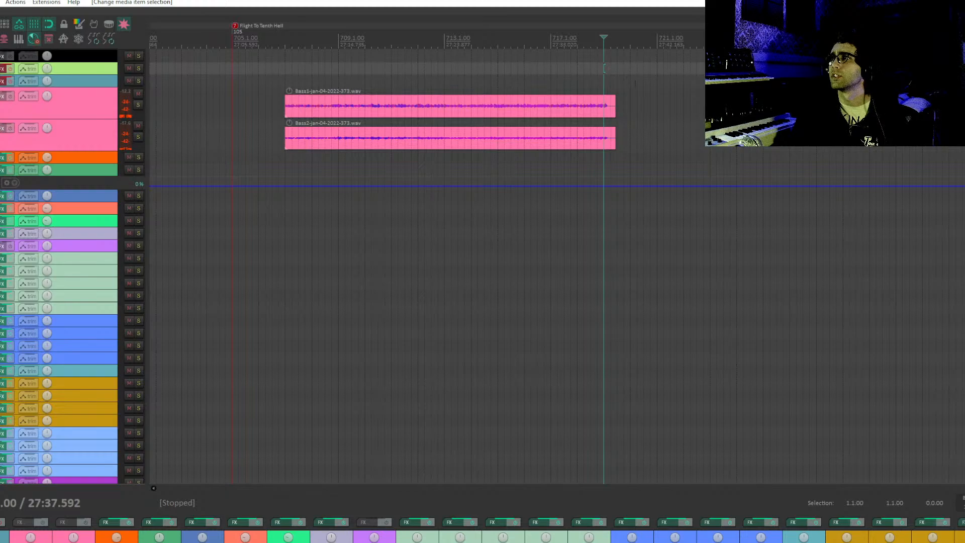
{"action": "scroll", "coordinate": [629, 75], "scroll_direction": "up", "scroll_amount": 3}
{"action": "key", "text": "s"}
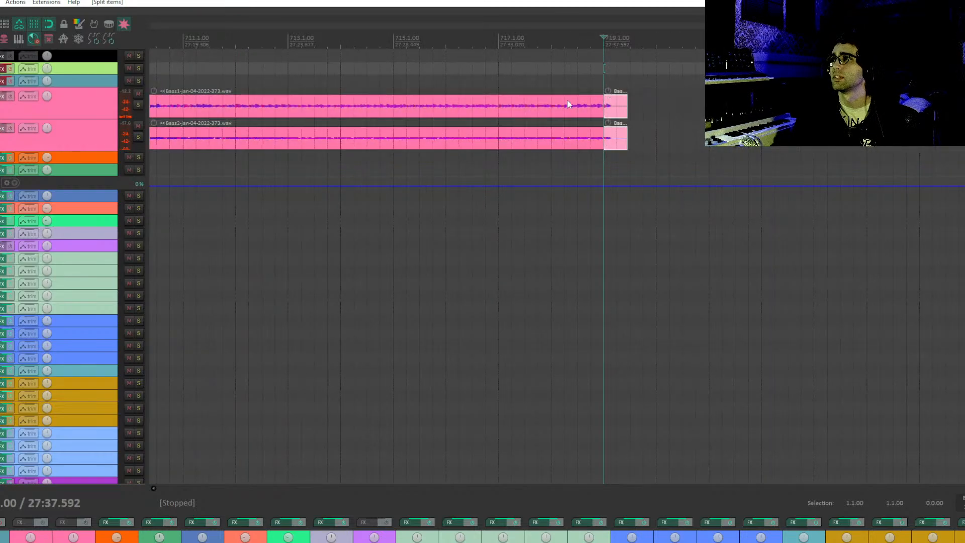
Duplicate the Bass1 and Bass2 items directly after bar 719 without the split-off tail, and return the edit cursor to bar 707.
{"action": "scroll", "coordinate": [568, 106], "scroll_direction": "down", "scroll_amount": 6}
{"action": "key", "text": "ctrl+d"}
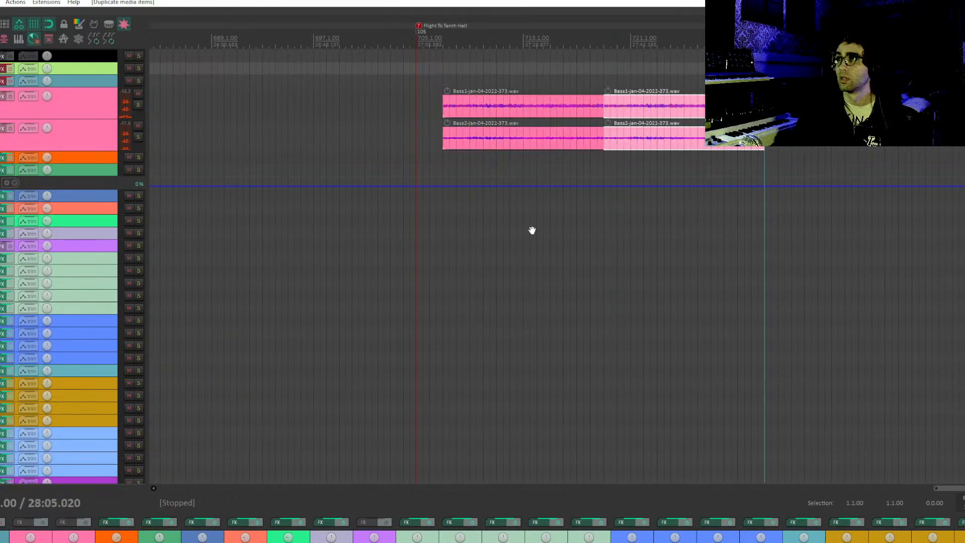
{"action": "scroll", "coordinate": [35, 344], "scroll_direction": "down", "scroll_amount": 4}
{"action": "scroll", "coordinate": [35, 343], "scroll_direction": "up", "scroll_amount": 4}
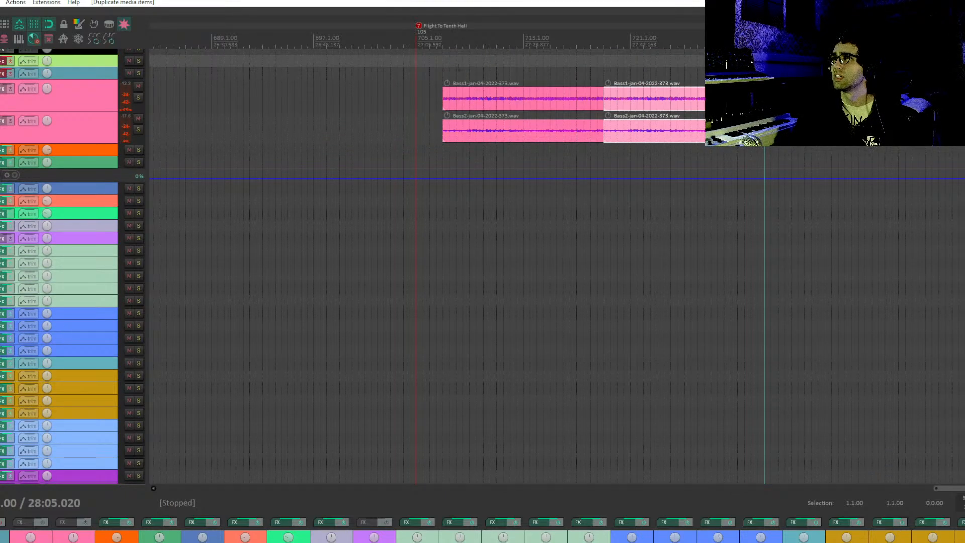
{"action": "scroll", "coordinate": [483, 72], "scroll_direction": "up", "scroll_amount": 2}
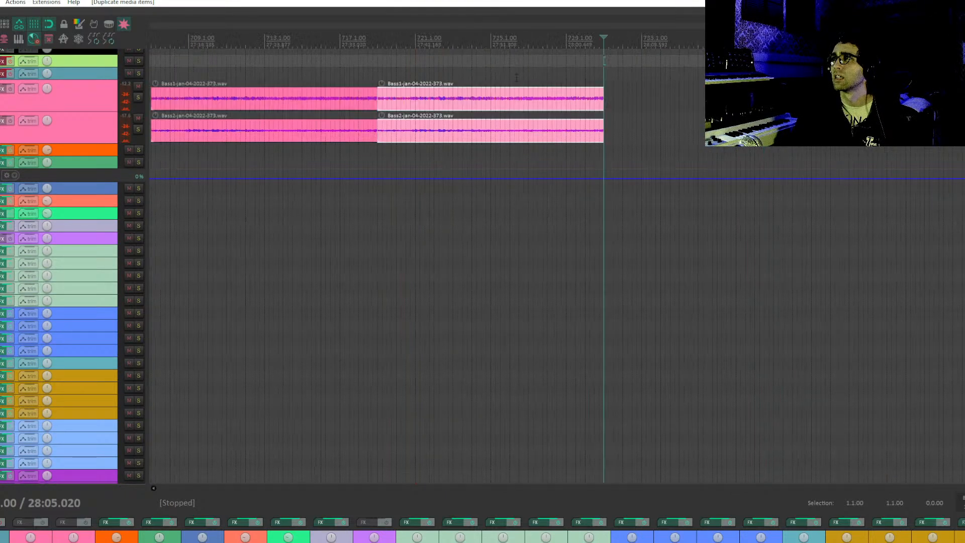
{"action": "scroll", "coordinate": [502, 79], "scroll_direction": "up", "scroll_amount": 3}
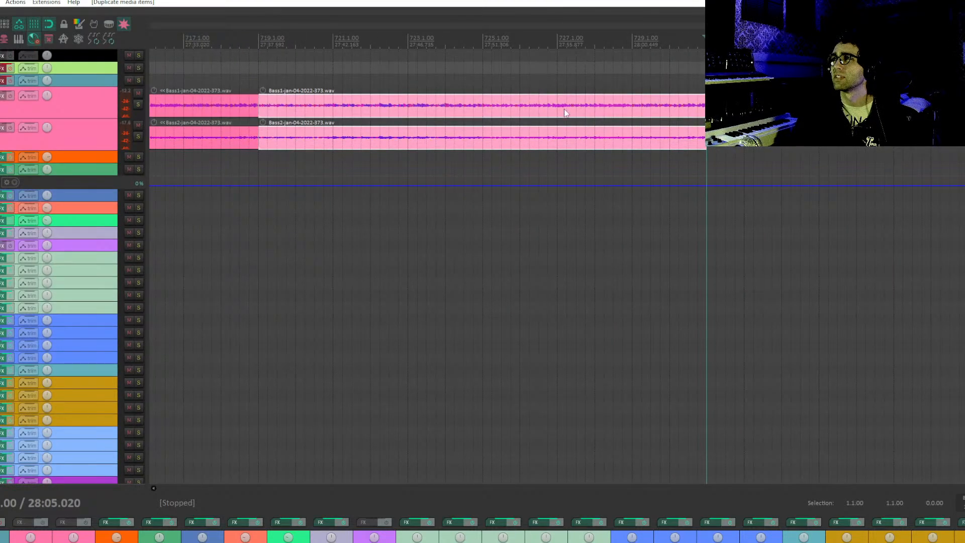
{"action": "left_click_drag", "start_coordinate": [389, 193], "coordinate": [866, 253]}
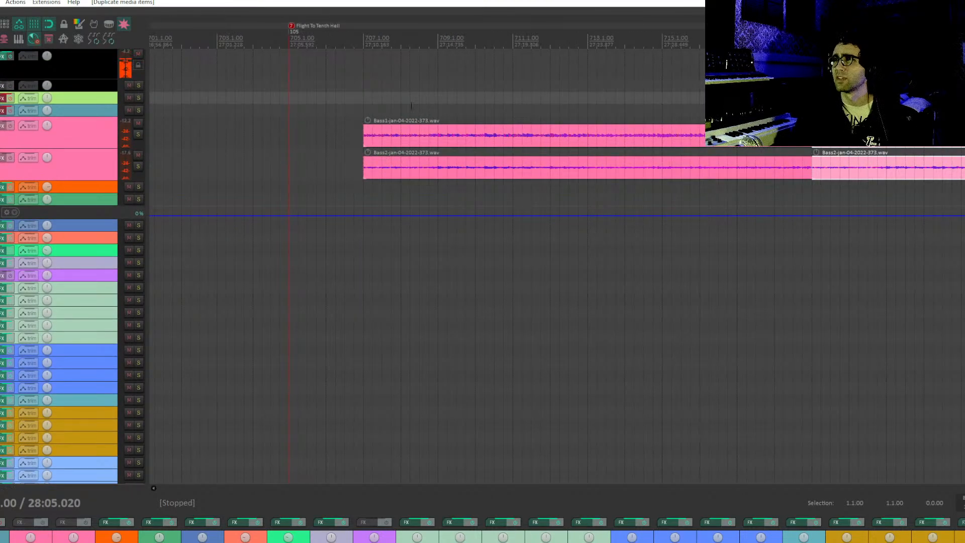
{"action": "left_click", "coordinate": [365, 96]}
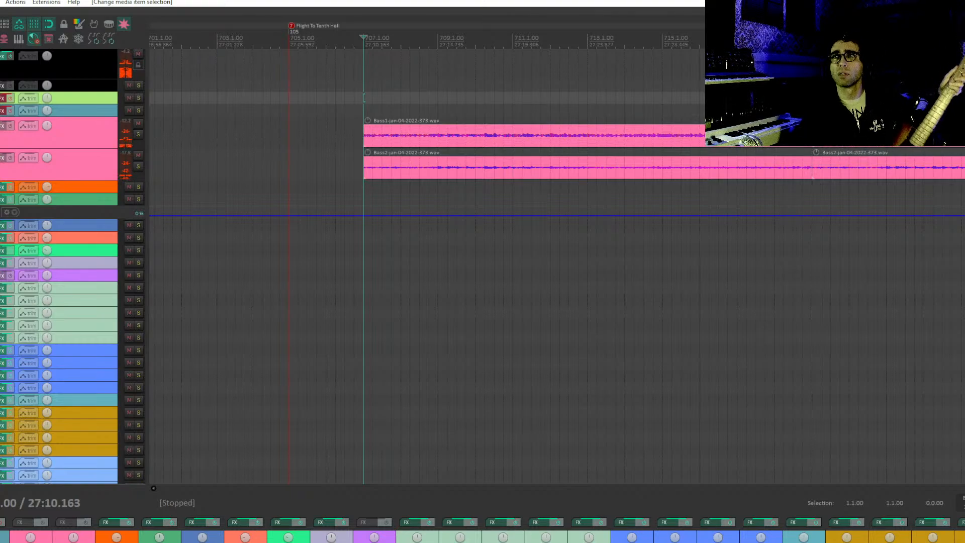
Disarm Bass1 and Bass2 and play the section back briefly from bar 707.
{"action": "left_click", "coordinate": [0, 126]}
{"action": "left_click", "coordinate": [0, 138]}
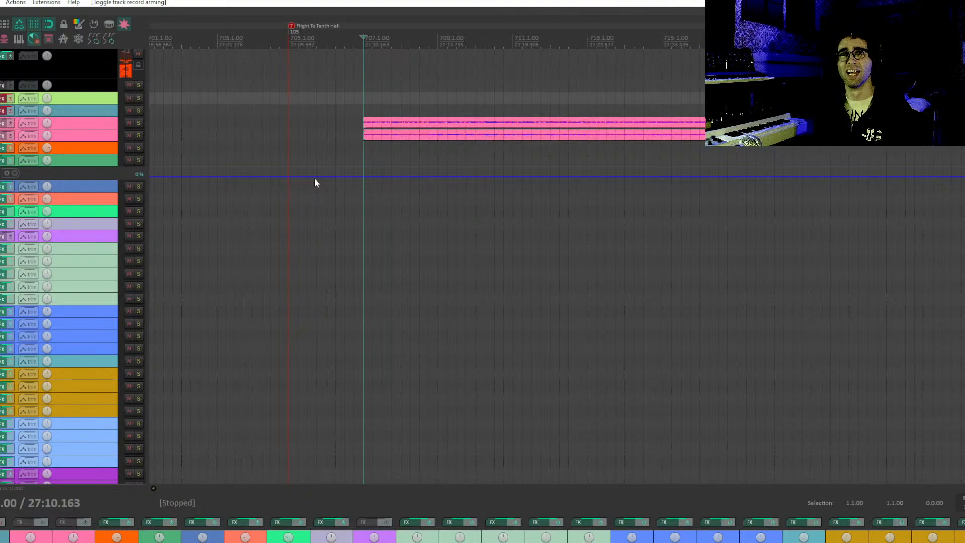
{"action": "left_click", "coordinate": [365, 148]}
{"action": "key", "text": "space"}
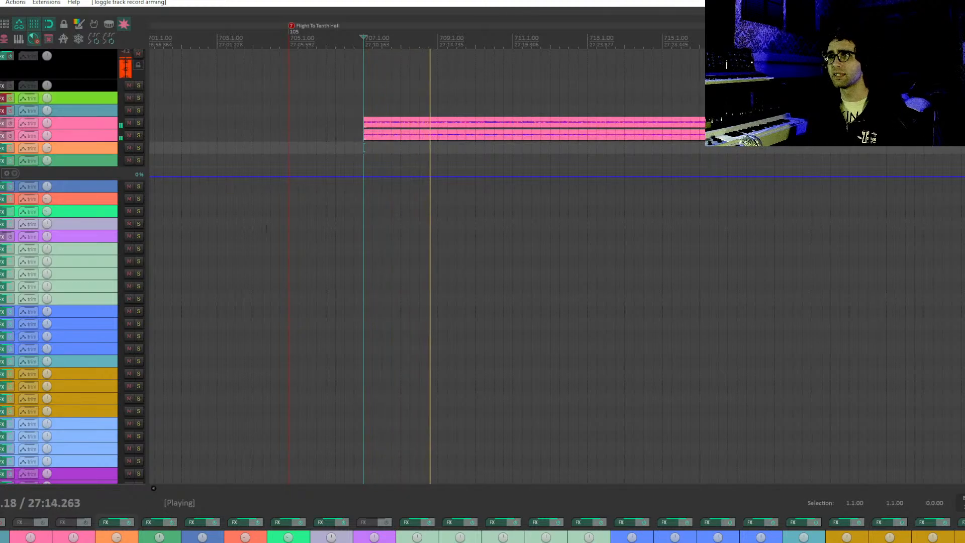
{"action": "key", "text": "space"}
{"action": "left_click_drag", "start_coordinate": [322, 242], "coordinate": [162, 39]}
{"action": "left_click_drag", "start_coordinate": [254, 176], "coordinate": [321, 164]}
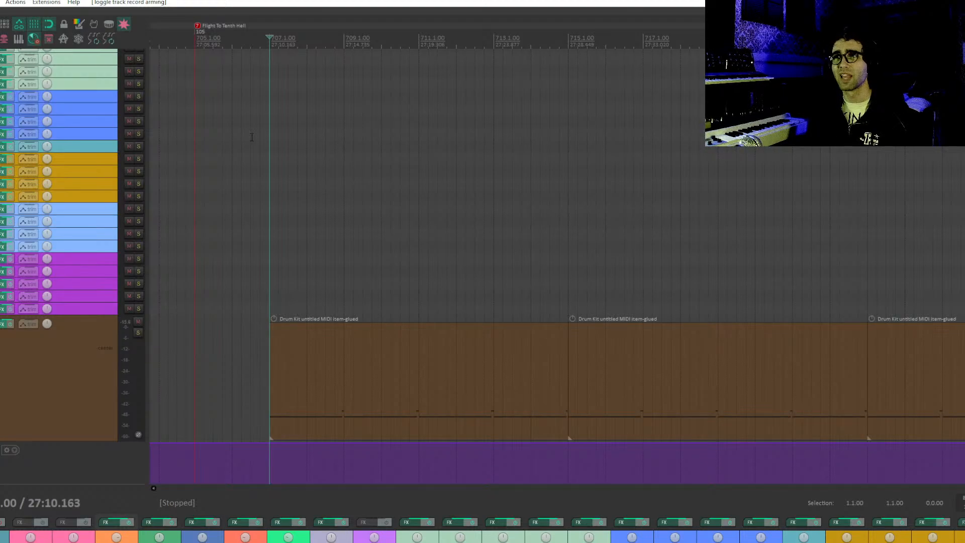
{"action": "left_click_drag", "start_coordinate": [247, 138], "coordinate": [266, 177]}
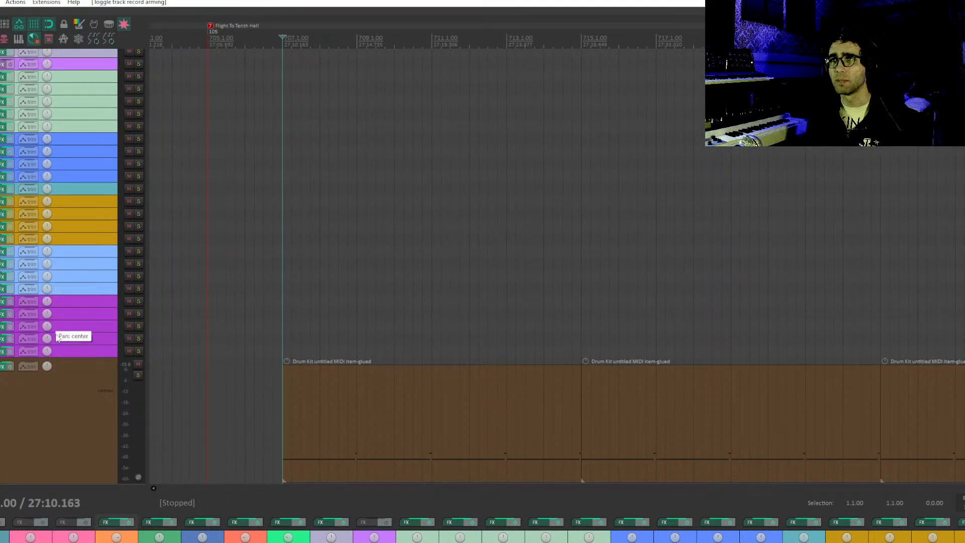
{"action": "left_click", "coordinate": [77, 340]}
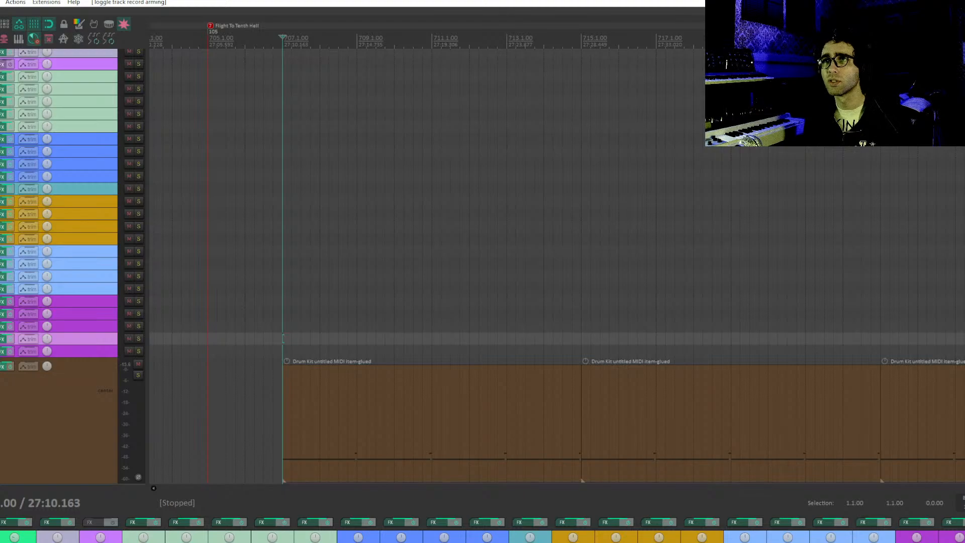
{"action": "key", "text": "F7"}
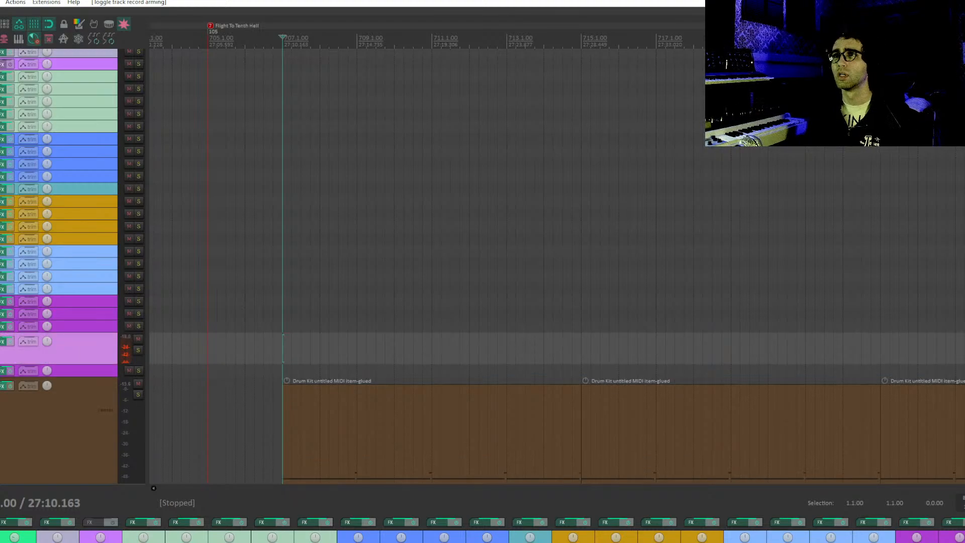
{"action": "key", "text": "F7"}
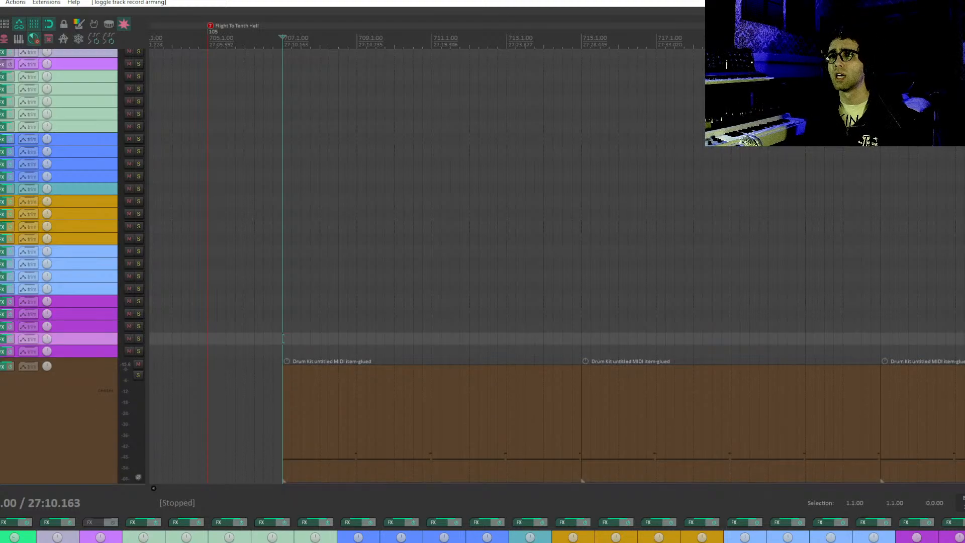
Arm the Timpani track for recording, then open and close its FX chain.
{"action": "scroll", "coordinate": [4, 411], "scroll_direction": "down", "scroll_amount": 12}
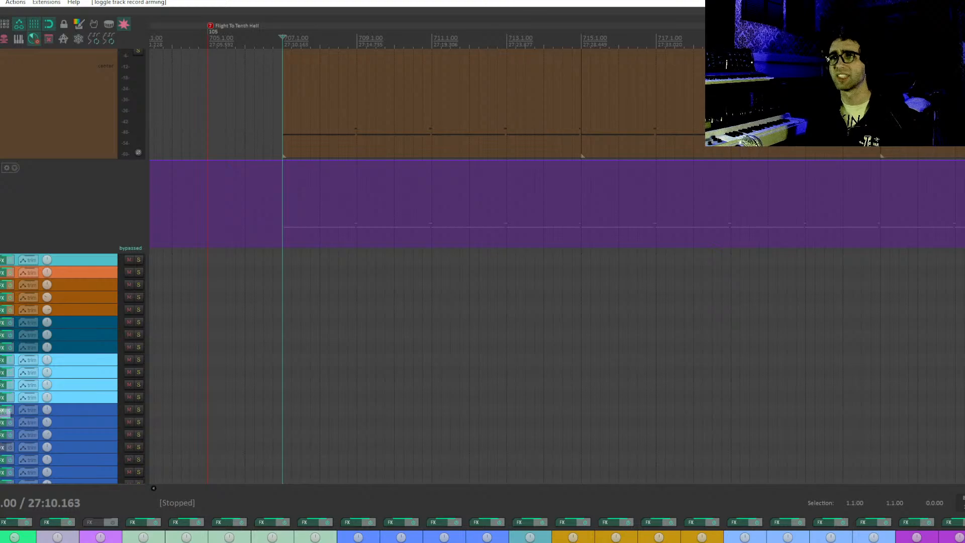
{"action": "scroll", "coordinate": [5, 438], "scroll_direction": "down", "scroll_amount": 2}
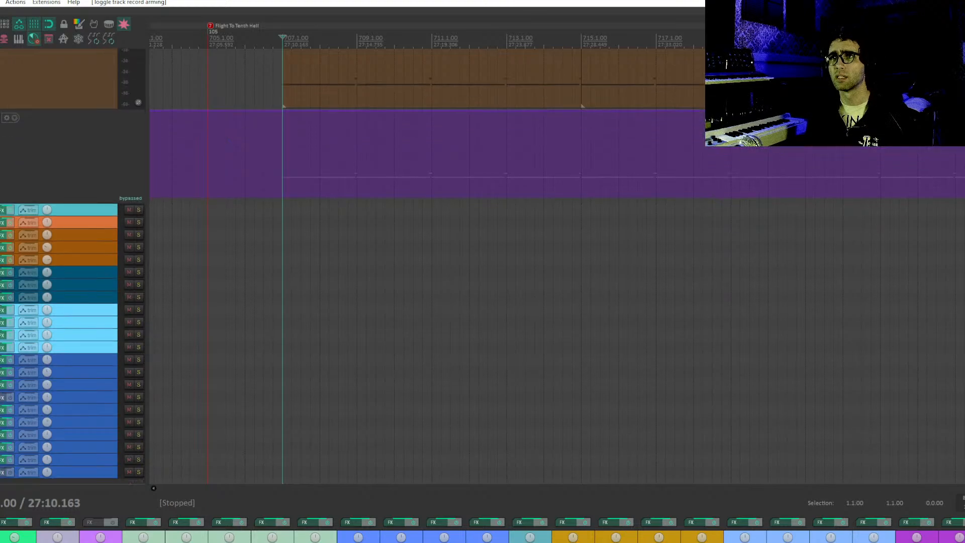
{"action": "scroll", "coordinate": [5, 411], "scroll_direction": "down", "scroll_amount": 1}
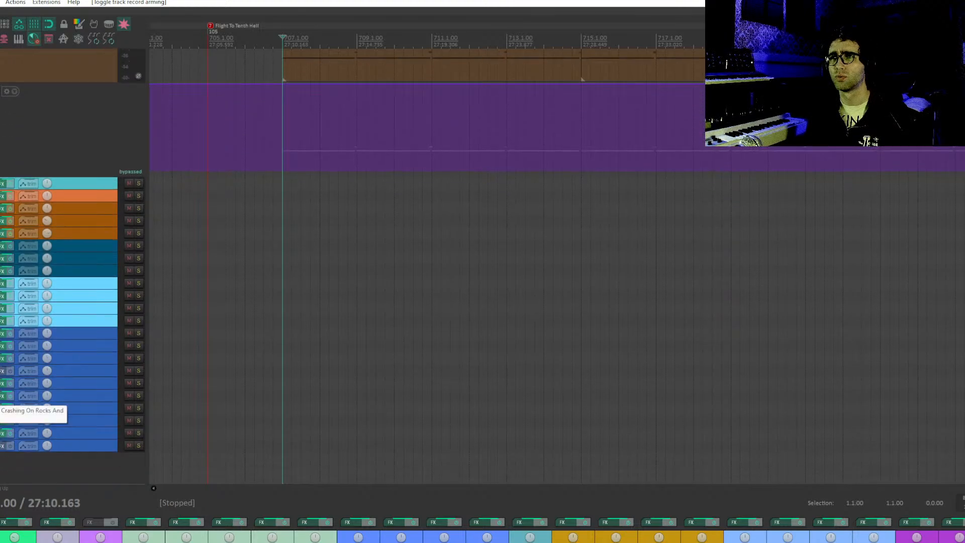
{"action": "scroll", "coordinate": [5, 411], "scroll_direction": "up", "scroll_amount": 2}
{"action": "scroll", "coordinate": [324, 176], "scroll_direction": "up", "scroll_amount": 4}
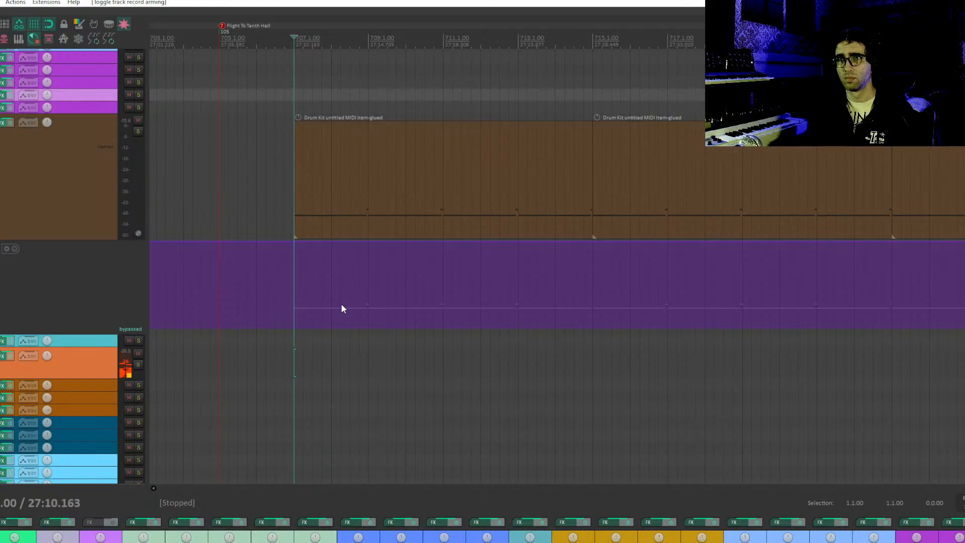
{"action": "left_click", "coordinate": [6, 357]}
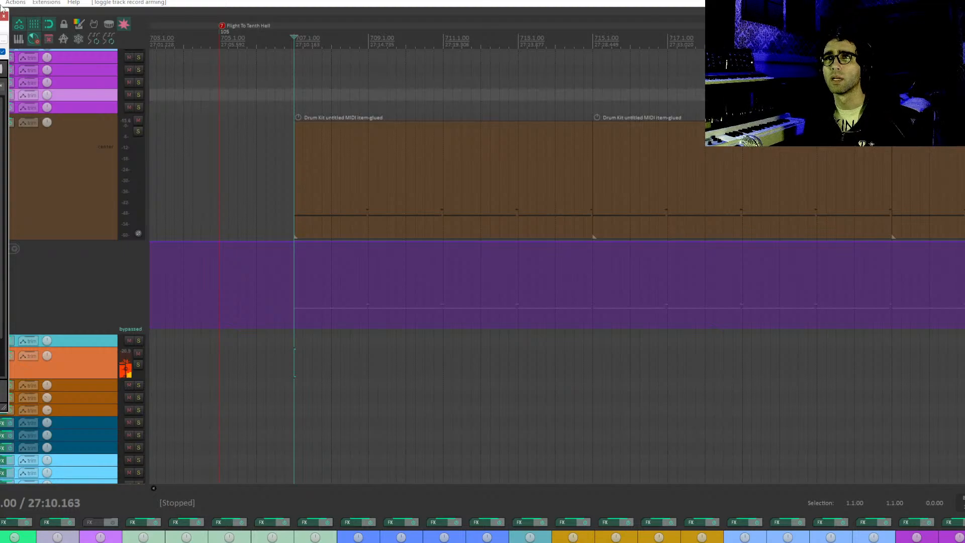
{"action": "left_click", "coordinate": [4, 17]}
Record a short Timpani take from bar 707 and undo it.
{"action": "left_click_drag", "start_coordinate": [403, 217], "coordinate": [422, 250]}
{"action": "left_click_drag", "start_coordinate": [336, 282], "coordinate": [336, 258]}
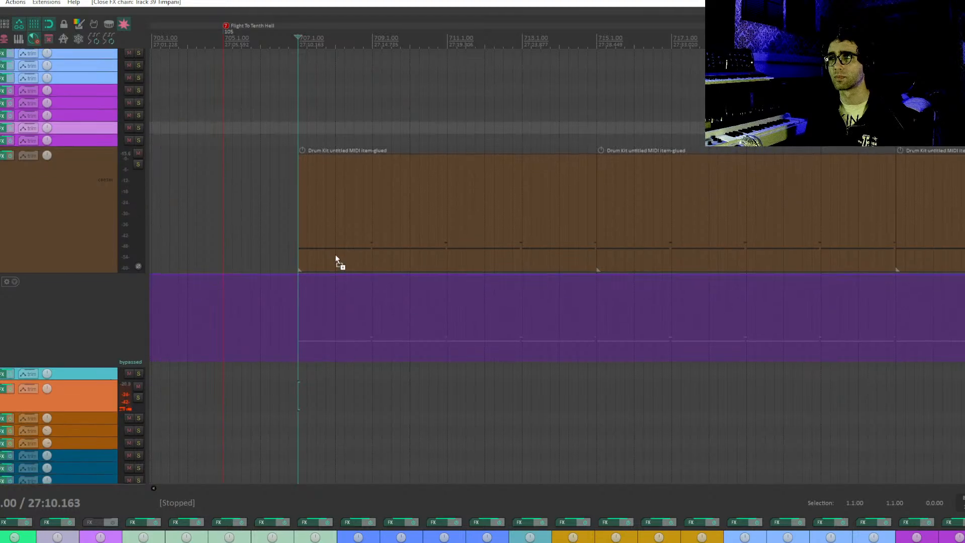
{"action": "key", "text": "ctrl+r"}
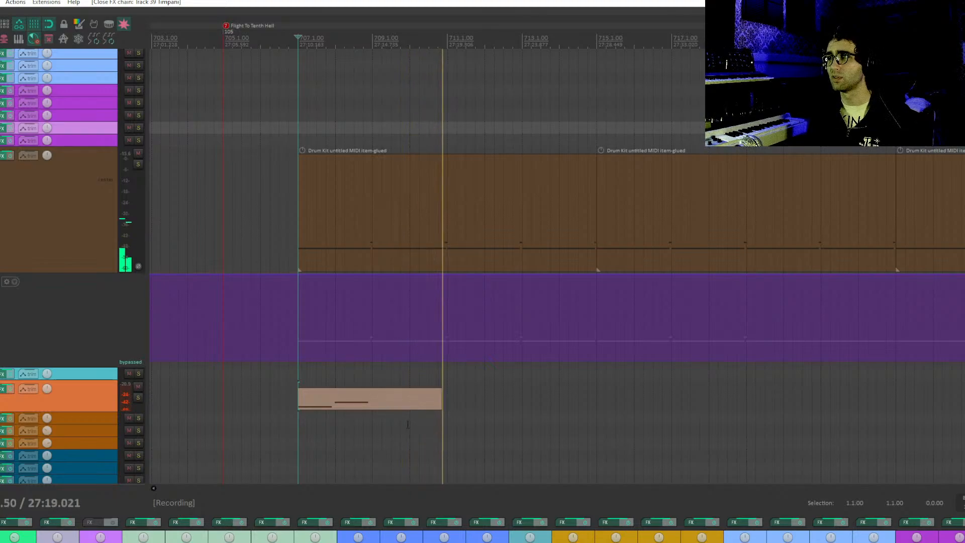
{"action": "key", "text": "space"}
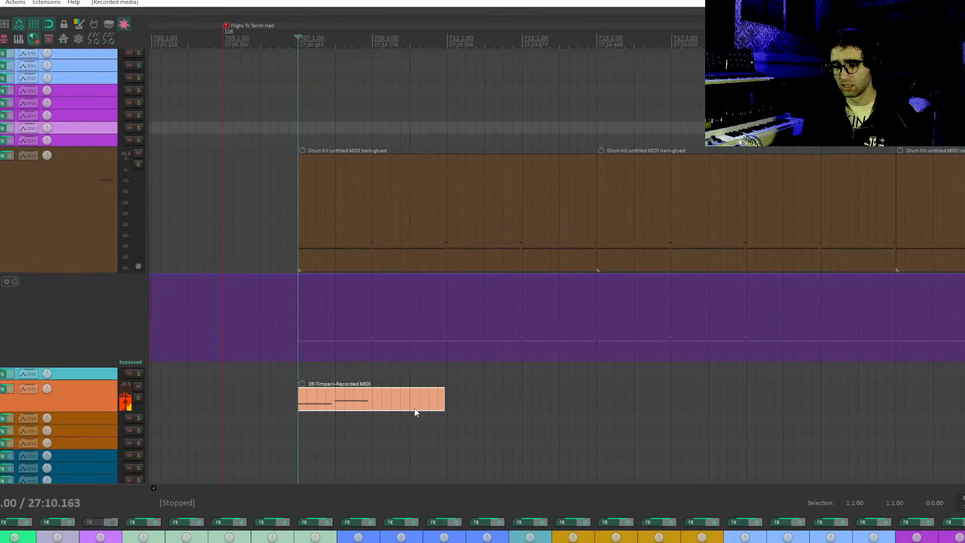
{"action": "key", "text": "ctrl+z"}
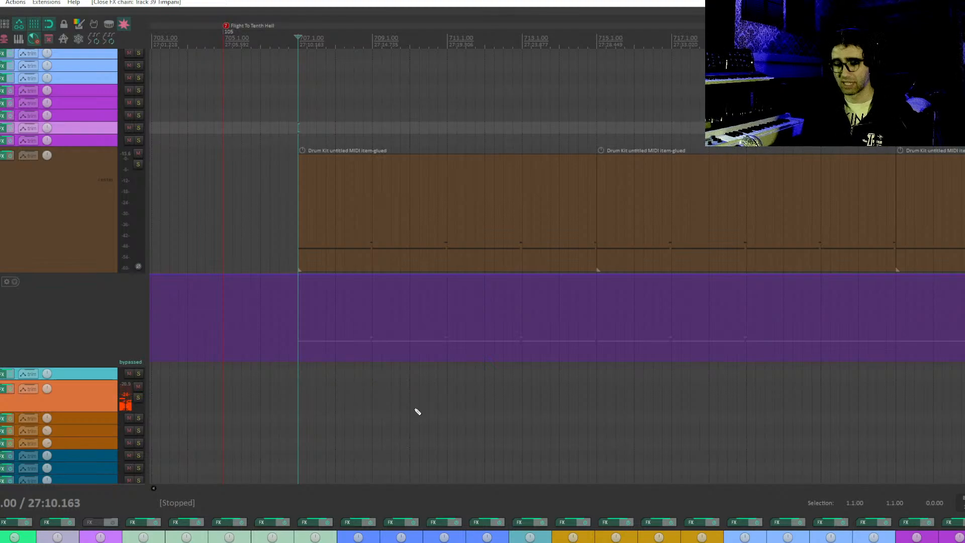
Record a Timpani take of about 12 bars from bar 707 and disarm the track.
{"action": "key", "text": "ctrl+r"}
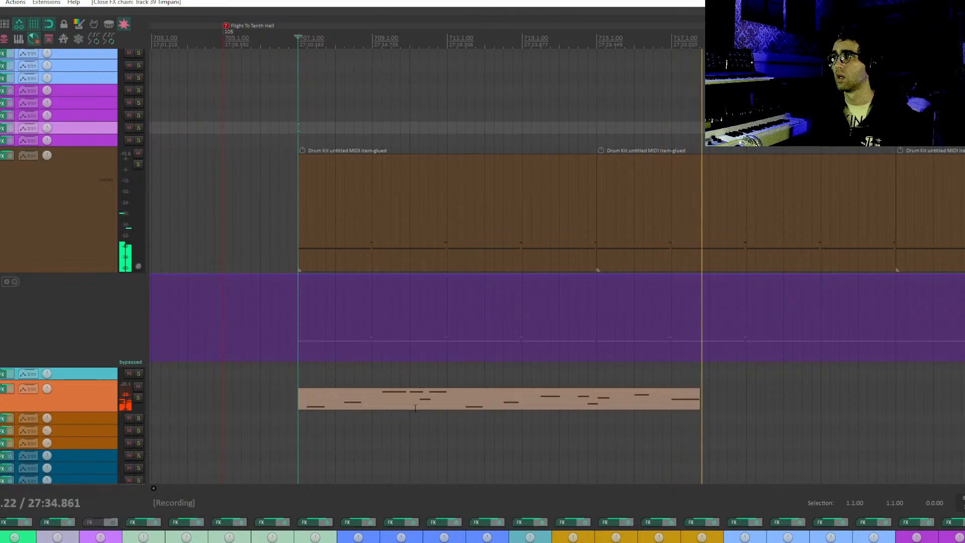
{"action": "key", "text": "space"}
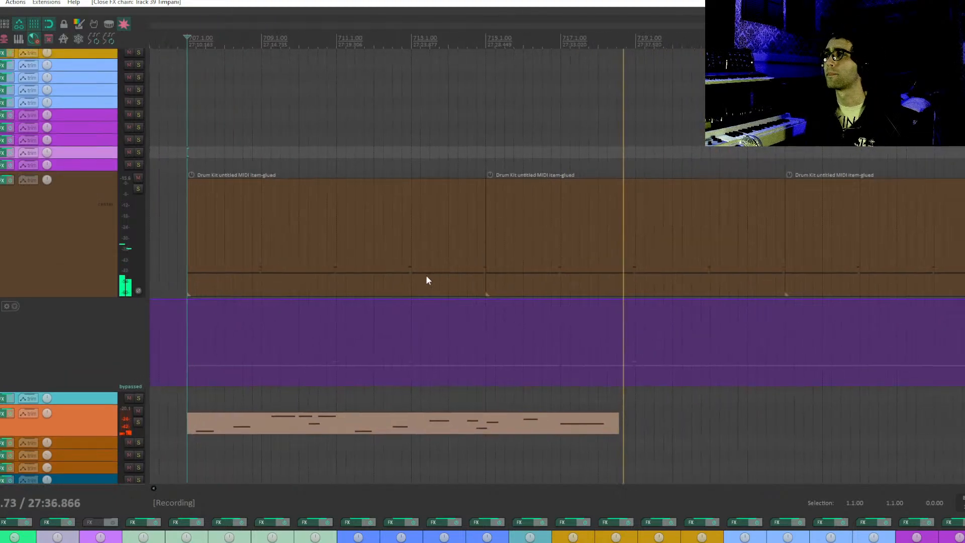
{"action": "left_click", "coordinate": [284, 390]}
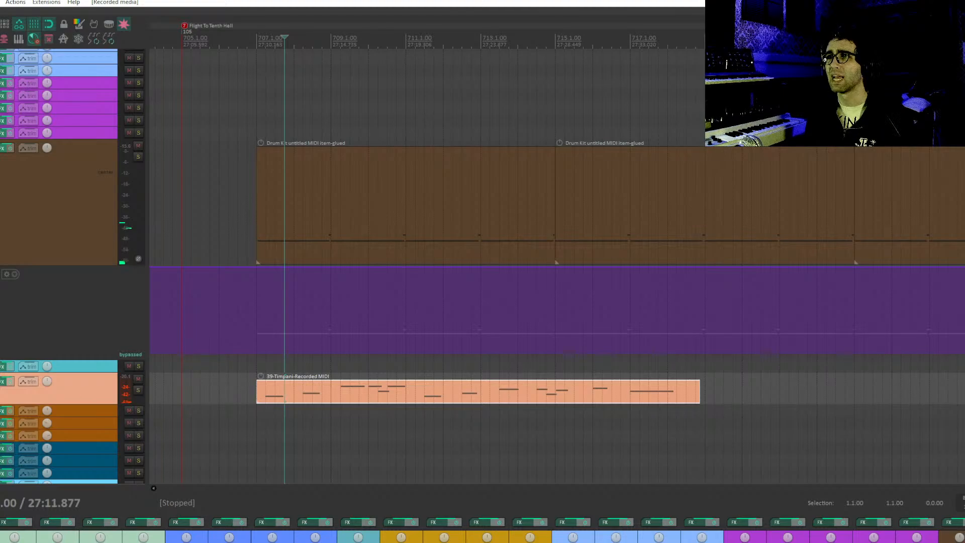
{"action": "key", "text": "F7"}
Arm the Basses track for recording and place the edit cursor at bar 707.
{"action": "left_click_drag", "start_coordinate": [340, 283], "coordinate": [351, 339]}
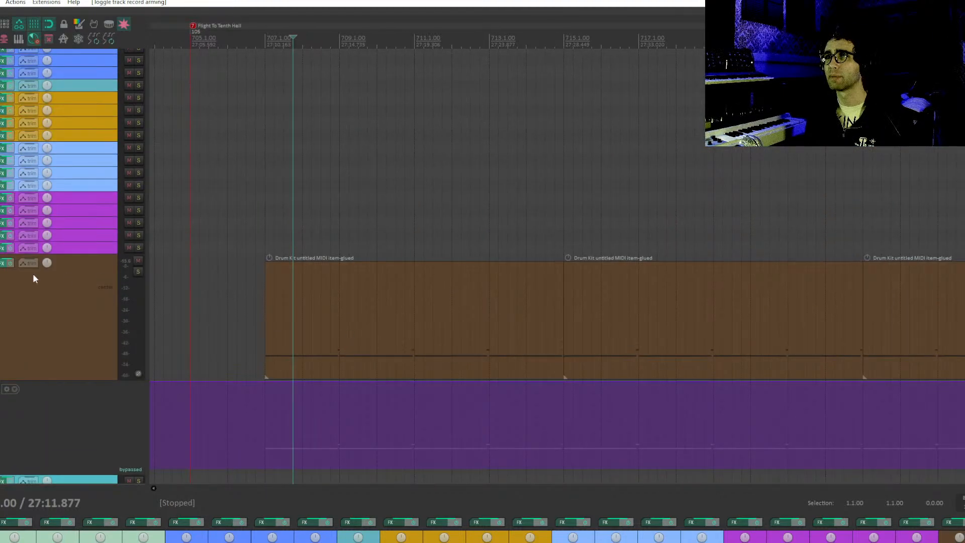
{"action": "key", "text": "F7"}
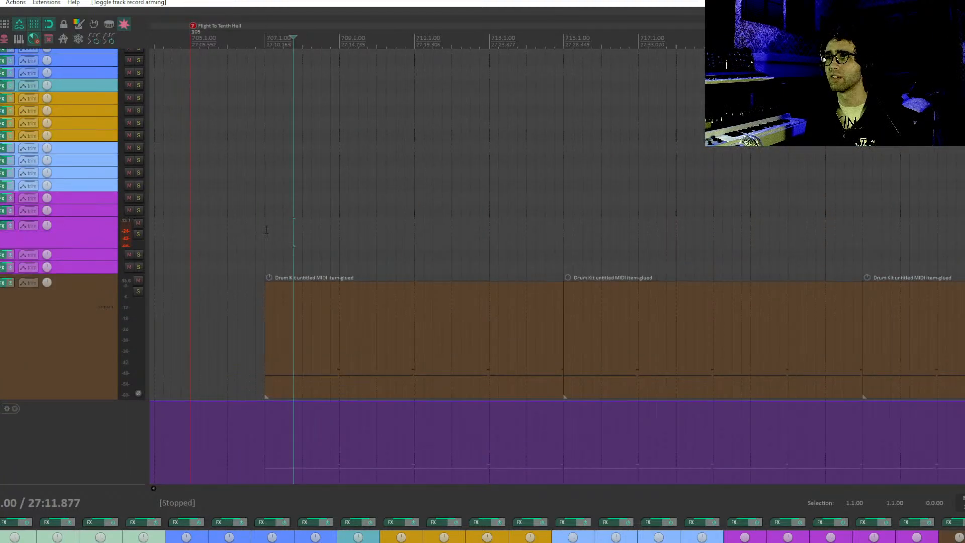
{"action": "left_click", "coordinate": [266, 229]}
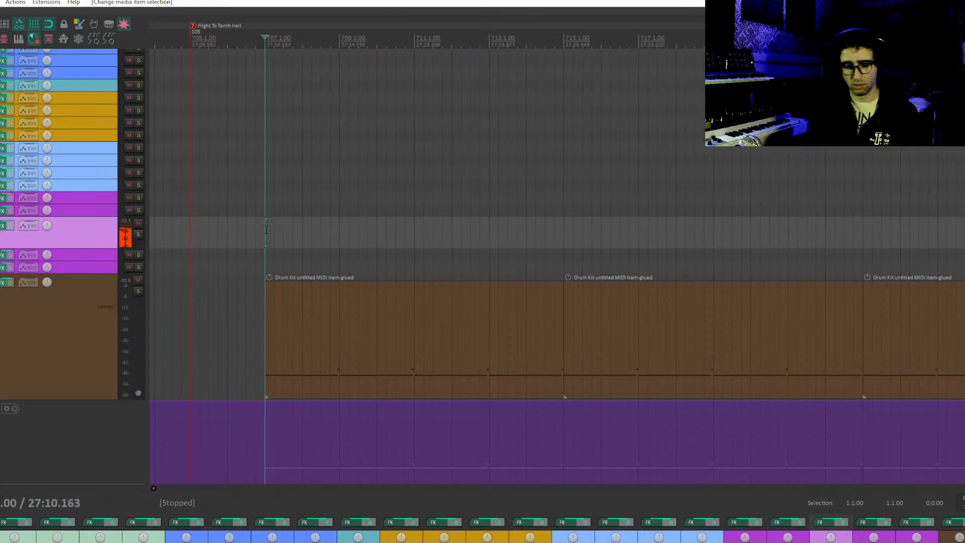
Record a short Basses take from bar 707 and undo it.
{"action": "key", "text": "ctrl+r"}
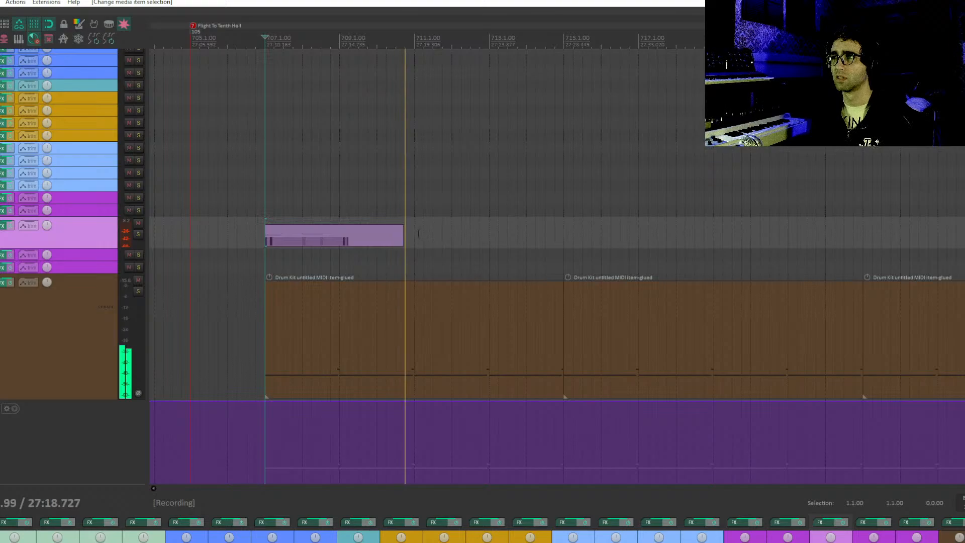
{"action": "left_click_drag", "start_coordinate": [442, 207], "coordinate": [379, 222]}
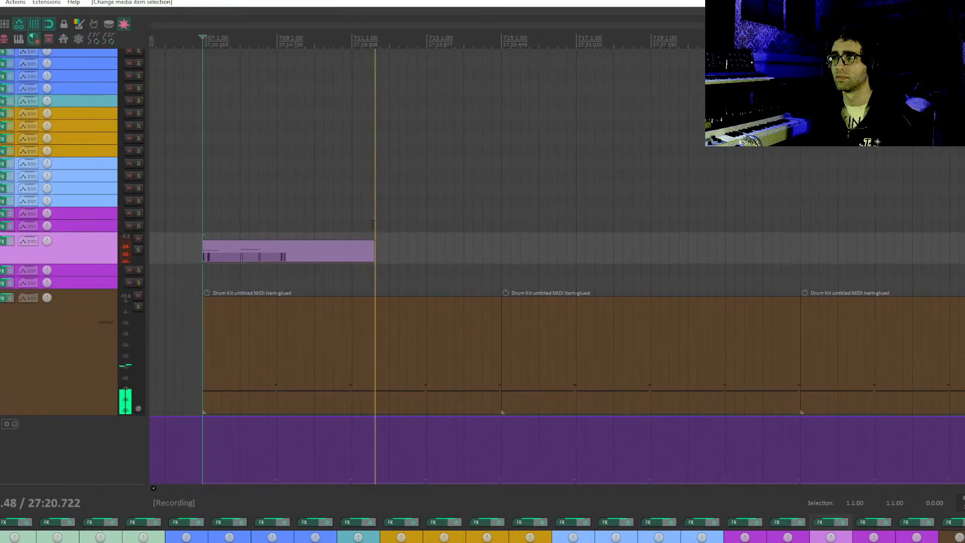
{"action": "key", "text": "space"}
{"action": "key", "text": "ctrl+z"}
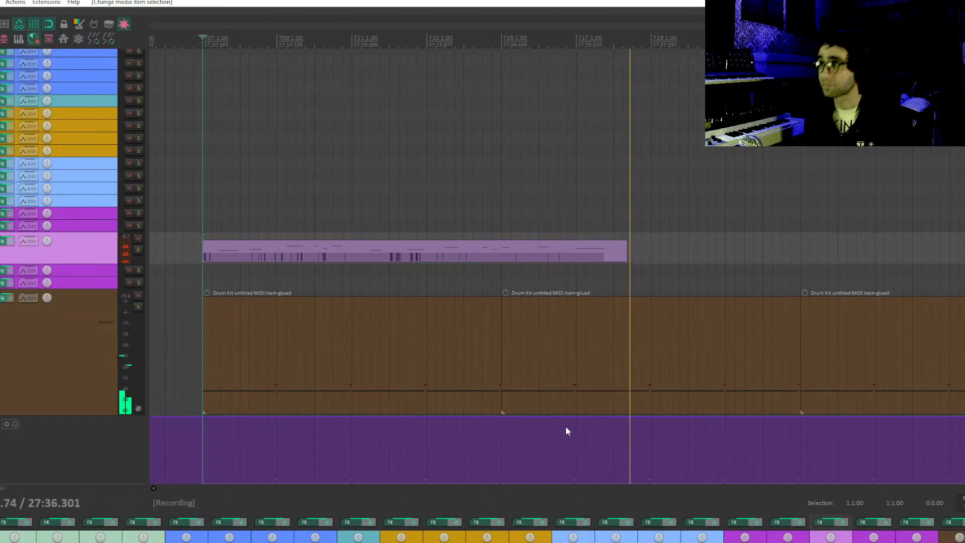
Record a Basses take of about 12 bars from bar 707 and move its first C2 note about one beat earlier.
{"action": "key", "text": "space"}
{"action": "left_click", "coordinate": [235, 255]}
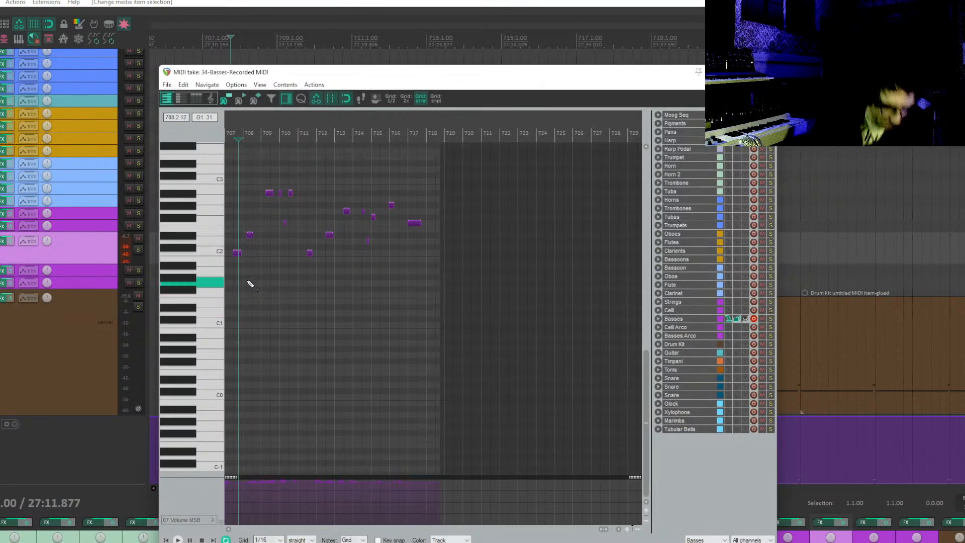
{"action": "scroll", "coordinate": [301, 265], "scroll_direction": "up", "scroll_amount": 8}
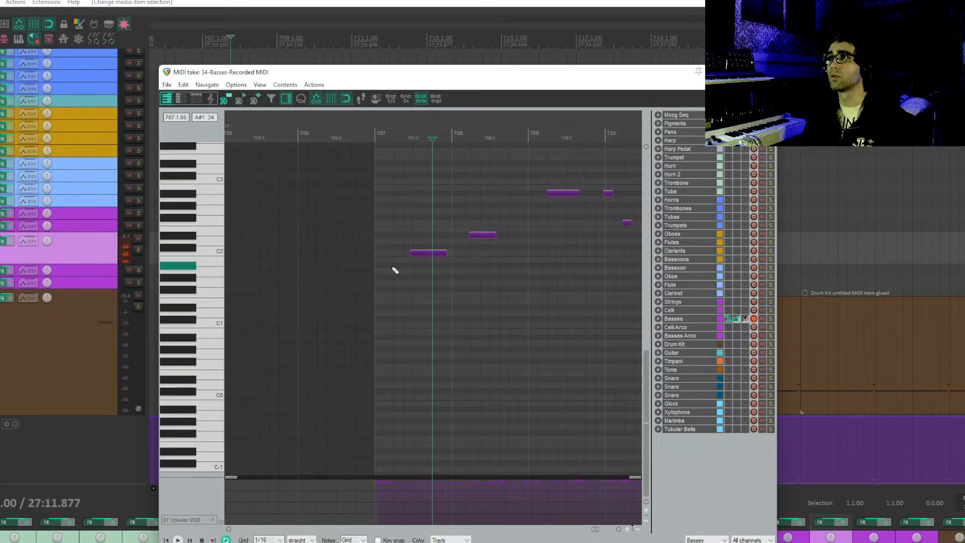
{"action": "left_click", "coordinate": [404, 252]}
{"action": "left_click_drag", "start_coordinate": [404, 253], "coordinate": [384, 252]}
Play the section from just before bar 707 with the Basses take and close the MIDI editor.
{"action": "left_click", "coordinate": [319, 227]}
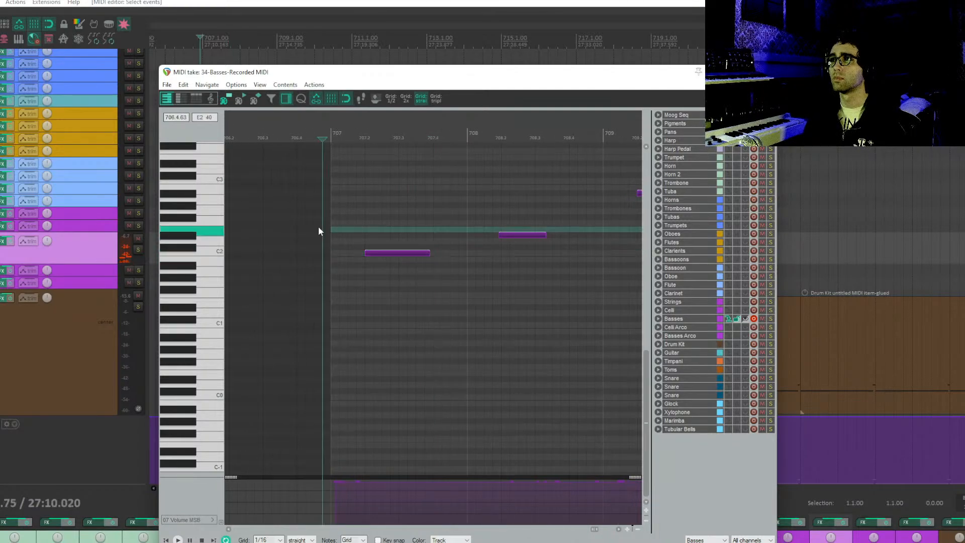
{"action": "key", "text": "space"}
{"action": "key", "text": "Escape"}
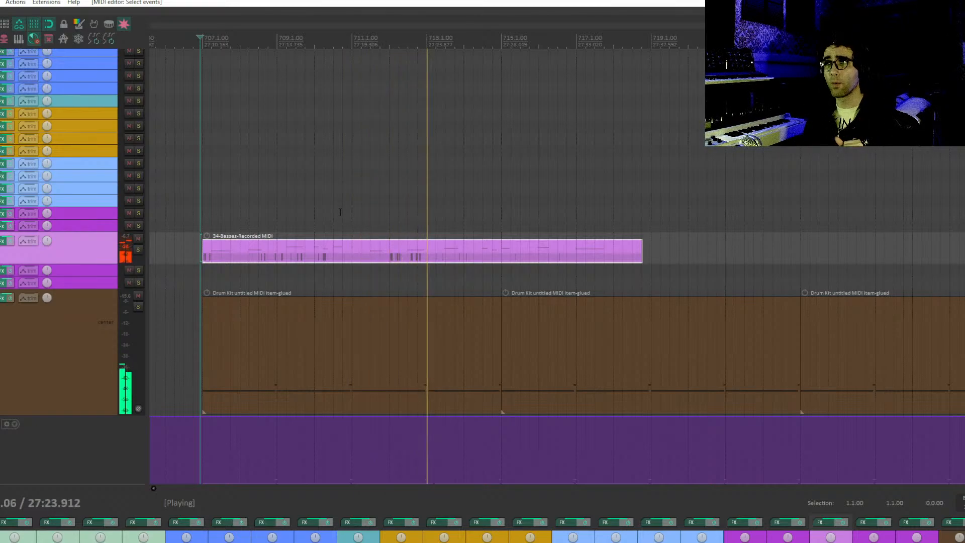
{"action": "left_click", "coordinate": [438, 212]}
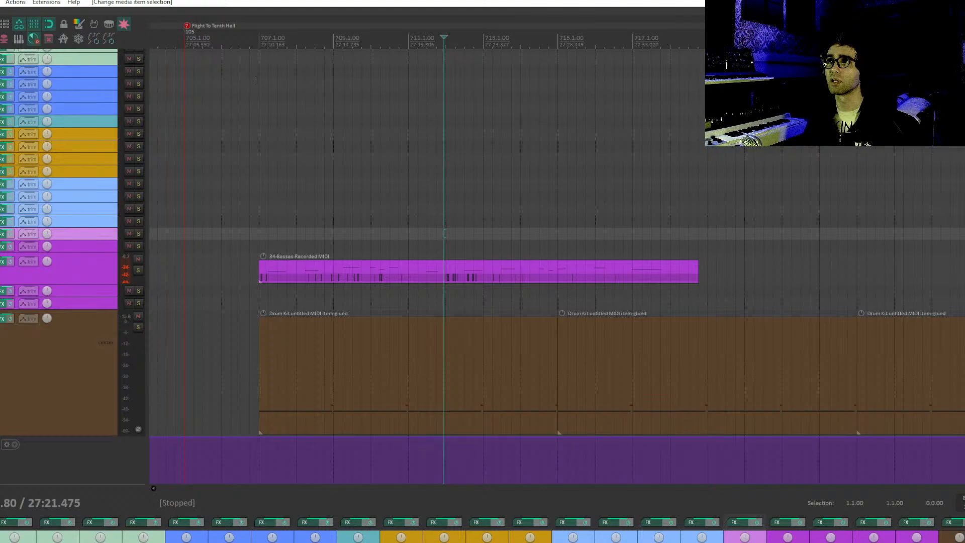
Return the edit cursor to bar 707 and disarm the Basses track.
{"action": "left_click", "coordinate": [256, 81]}
{"action": "scroll", "coordinate": [280, 117], "scroll_direction": "up", "scroll_amount": 1}
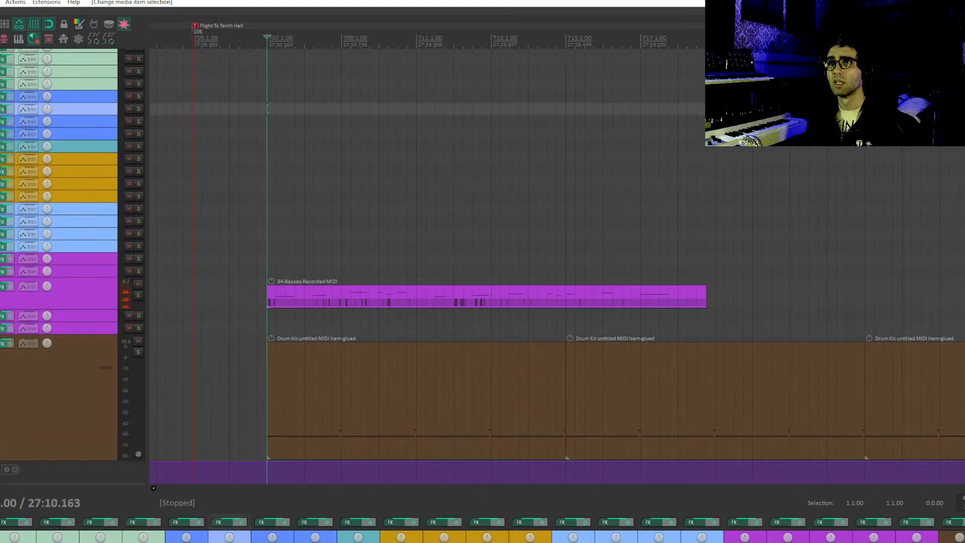
{"action": "left_click", "coordinate": [1, 286]}
Look over the tracks in the section from bar 707 and start playback briefly.
{"action": "scroll", "coordinate": [427, 266], "scroll_direction": "down", "scroll_amount": 9}
{"action": "scroll", "coordinate": [427, 266], "scroll_direction": "up", "scroll_amount": 11}
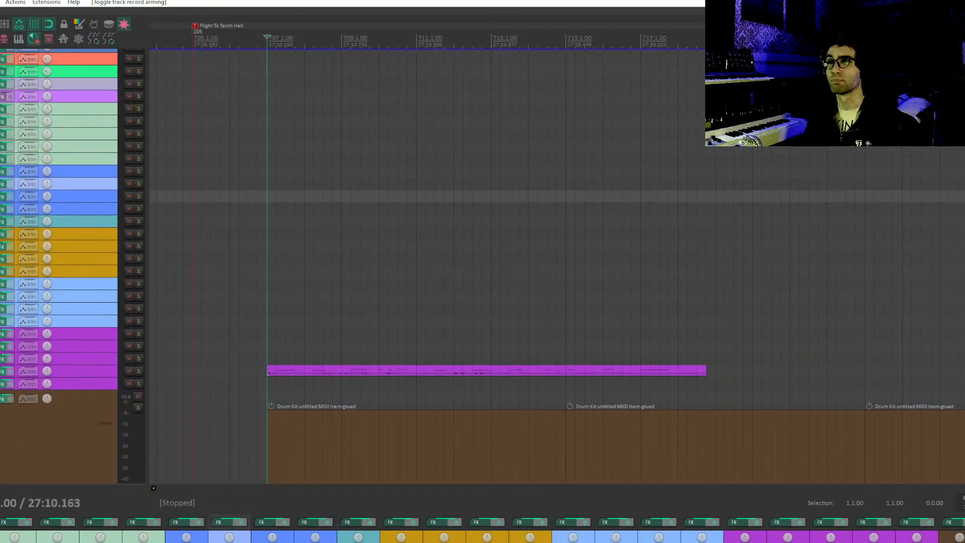
{"action": "scroll", "coordinate": [427, 267], "scroll_direction": "up", "scroll_amount": 6}
{"action": "scroll", "coordinate": [427, 267], "scroll_direction": "down", "scroll_amount": 3}
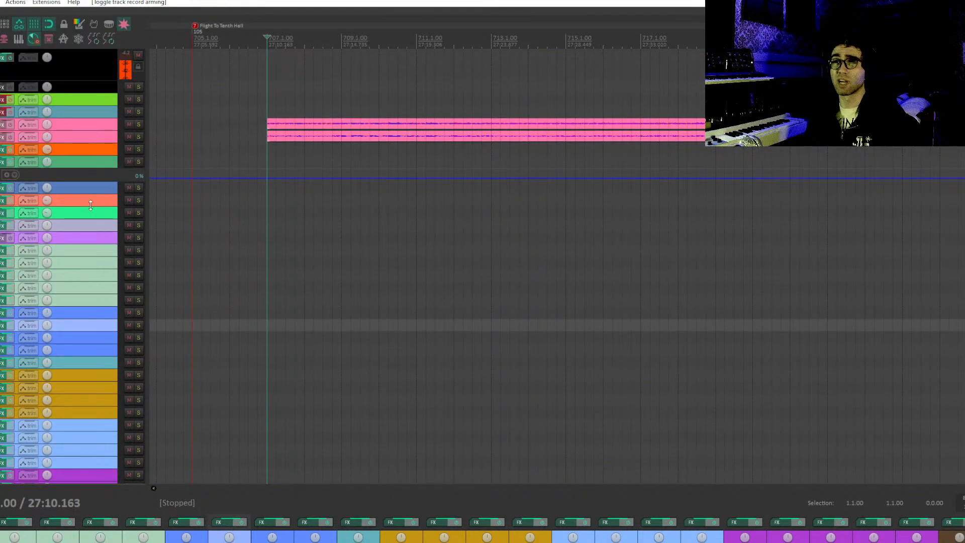
{"action": "key", "text": "space"}
{"action": "key", "text": "space"}
{"action": "scroll", "coordinate": [312, 226], "scroll_direction": "up", "scroll_amount": 2}
{"action": "left_click_drag", "start_coordinate": [336, 217], "coordinate": [363, 207]}
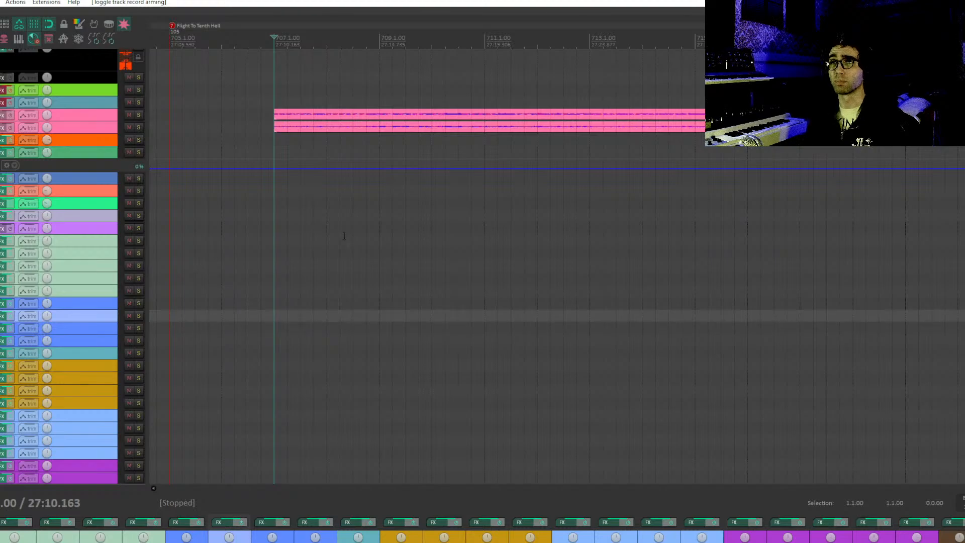
{"action": "scroll", "coordinate": [254, 207], "scroll_direction": "down", "scroll_amount": 2}
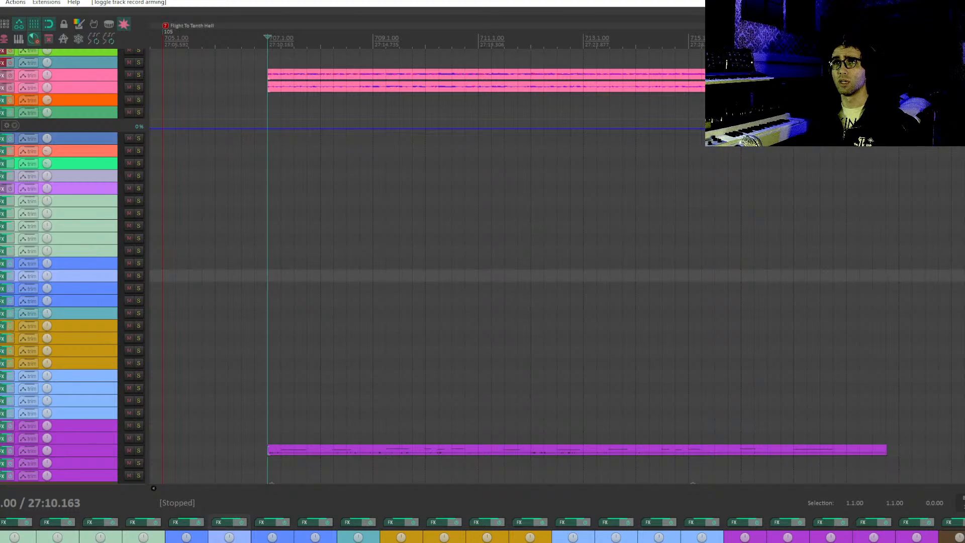
Arm the Horns track and record a MIDI take of about 15 bars from bar 707.
{"action": "left_click", "coordinate": [1, 264]}
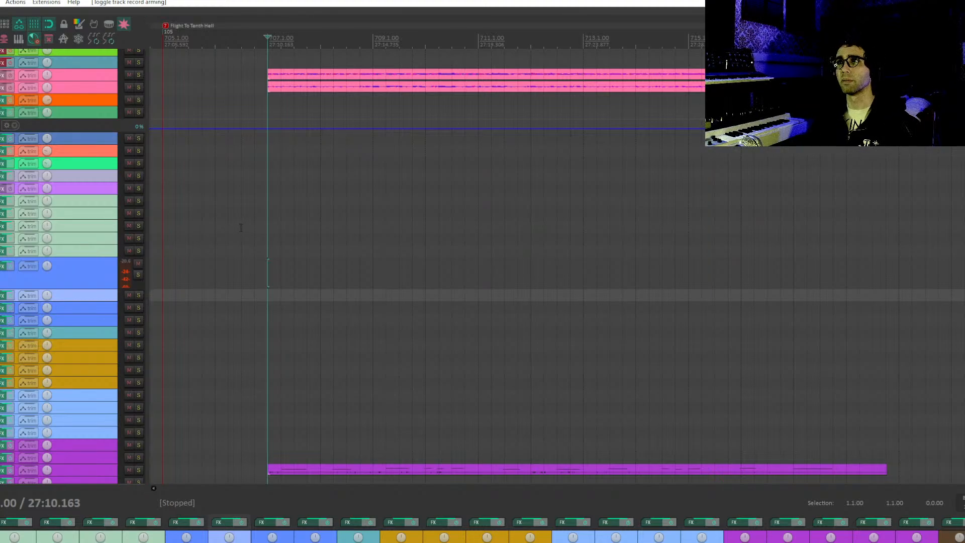
{"action": "left_click", "coordinate": [265, 214]}
{"action": "left_click_drag", "start_coordinate": [333, 211], "coordinate": [334, 223]}
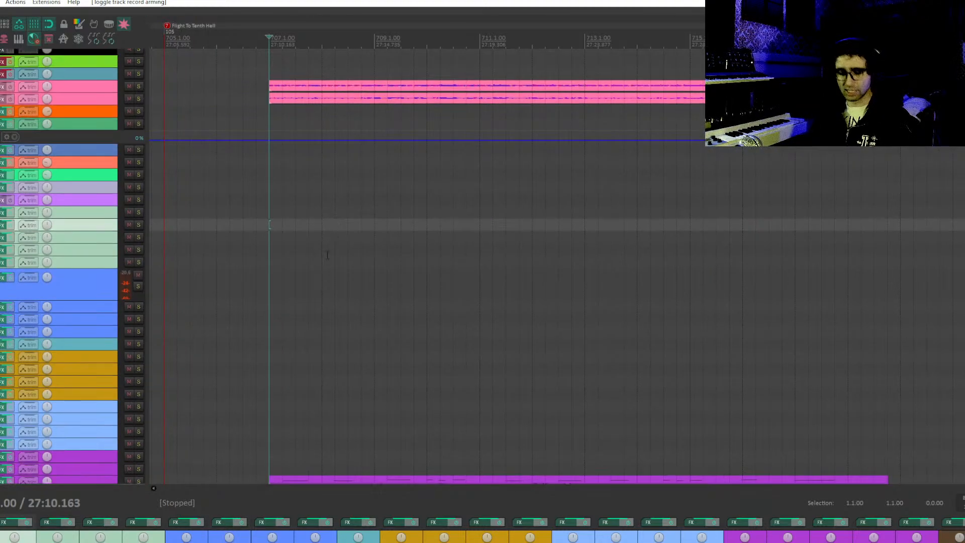
{"action": "left_click_drag", "start_coordinate": [301, 260], "coordinate": [287, 219]}
{"action": "left_click", "coordinate": [264, 247]}
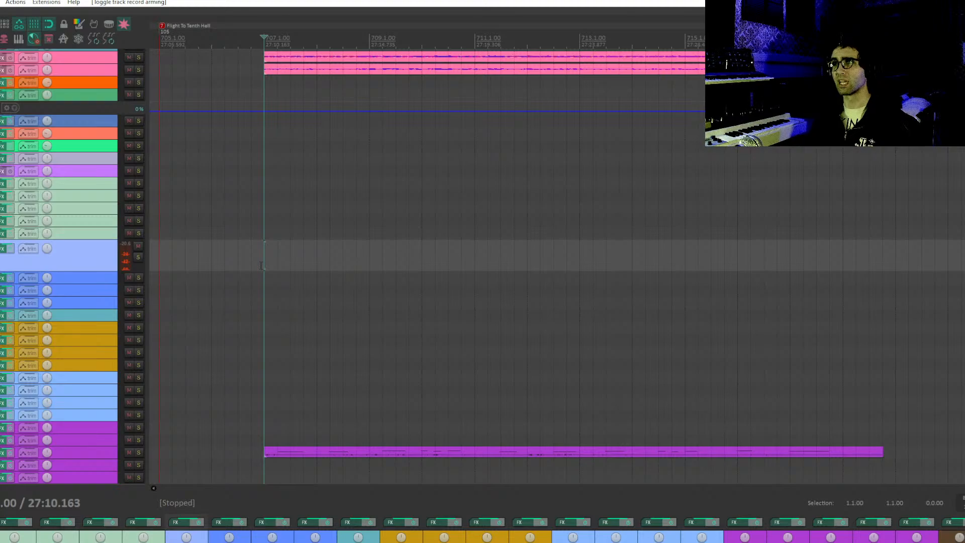
{"action": "left_click_drag", "start_coordinate": [260, 248], "coordinate": [280, 303]}
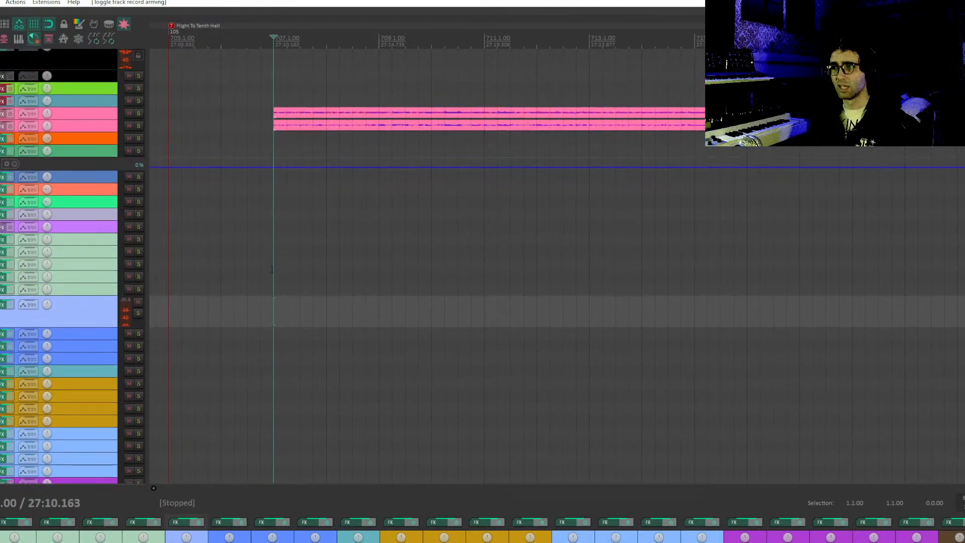
{"action": "left_click_drag", "start_coordinate": [370, 214], "coordinate": [375, 181]}
{"action": "left_click_drag", "start_coordinate": [360, 248], "coordinate": [379, 301]}
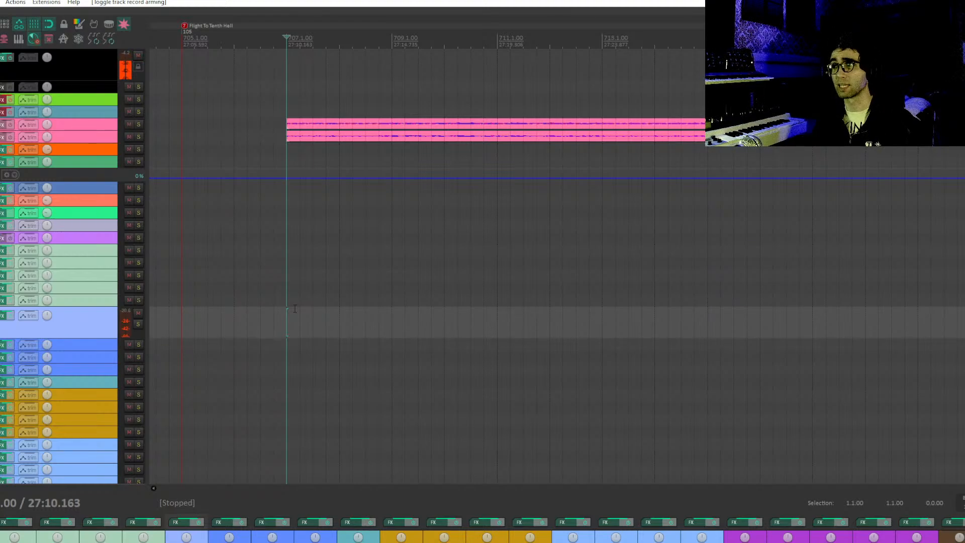
{"action": "key", "text": "ctrl+r"}
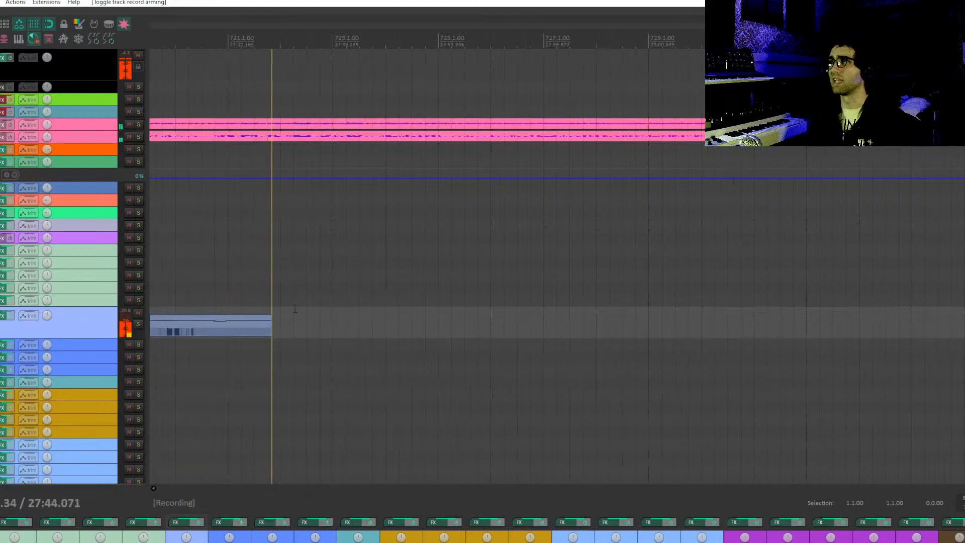
{"action": "key", "text": "space"}
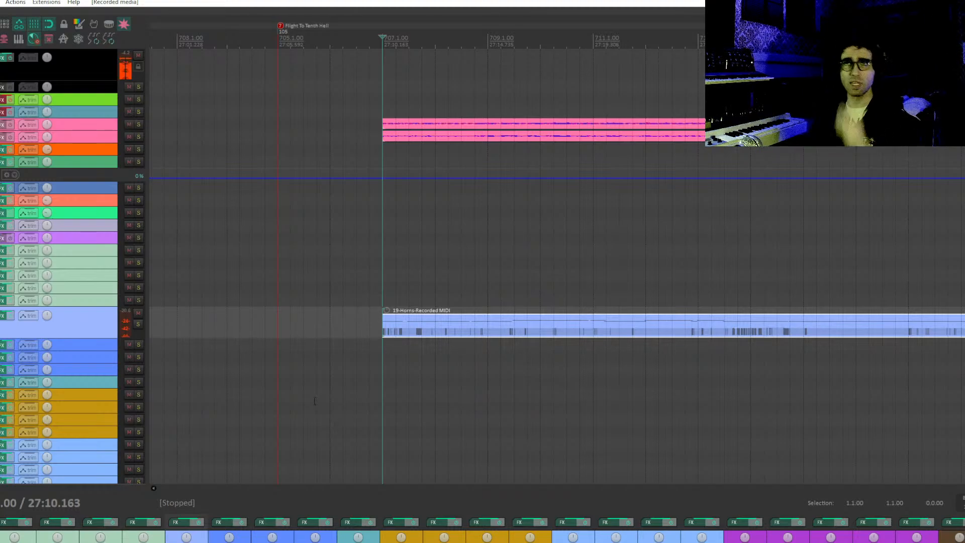
Play back the recorded Horns take from bar 707 together with the bass parts.
{"action": "left_click", "coordinate": [383, 344]}
{"action": "key", "text": "space"}
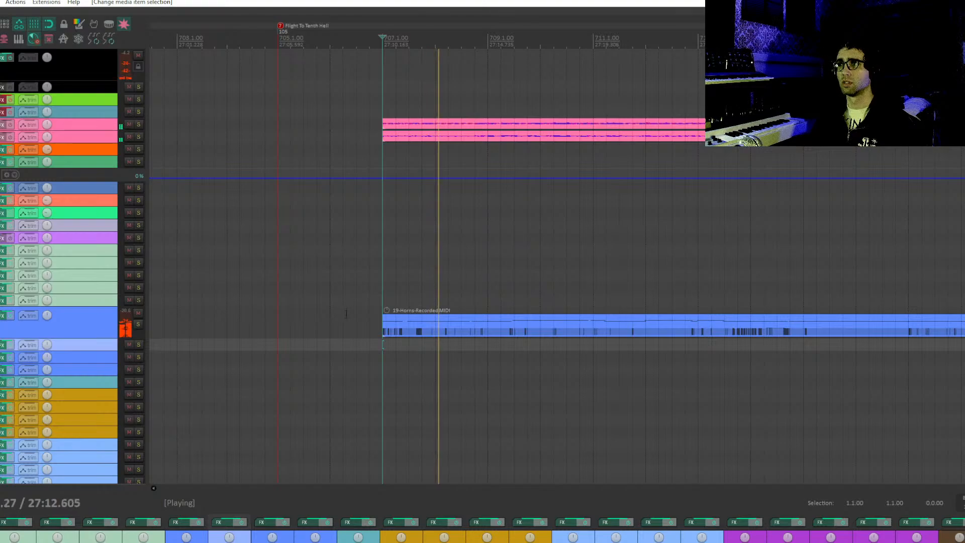
{"action": "left_click_drag", "start_coordinate": [559, 309], "coordinate": [515, 334]}
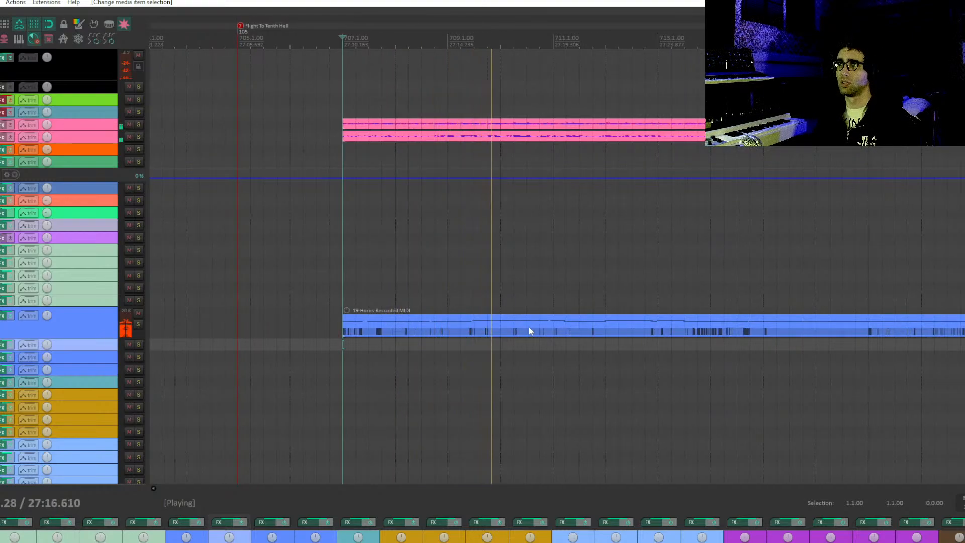
{"action": "left_click_drag", "start_coordinate": [530, 330], "coordinate": [415, 372]}
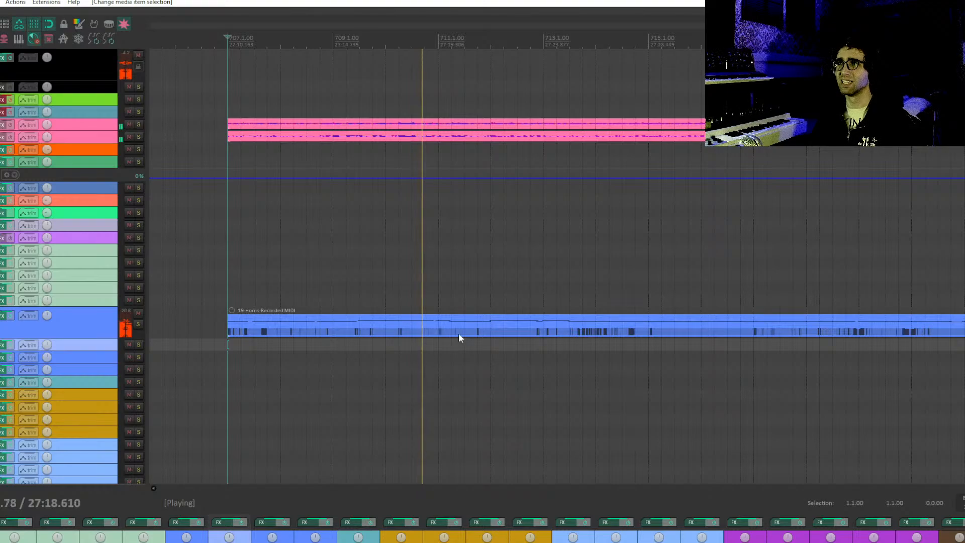
{"action": "left_click_drag", "start_coordinate": [484, 332], "coordinate": [449, 340]}
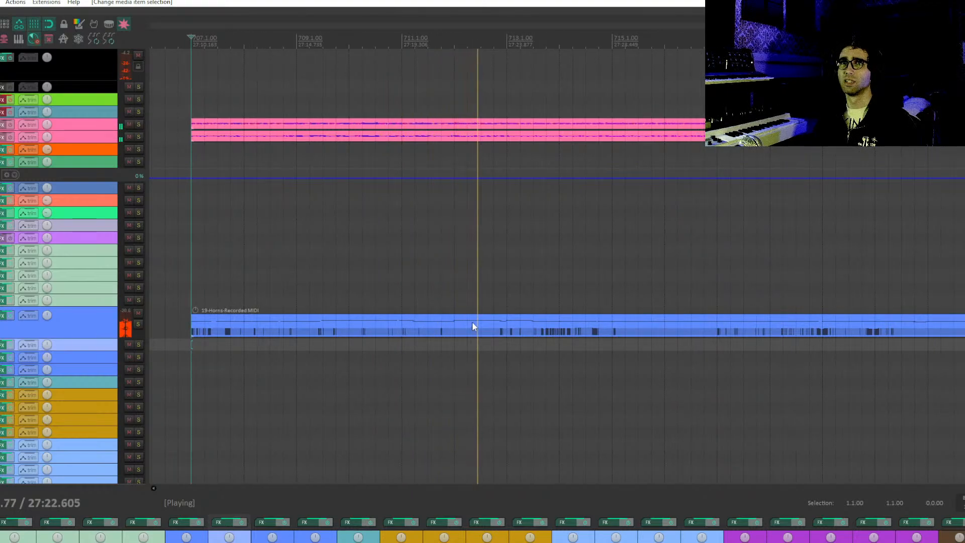
Add markers at bars 713 and 715, playing the Horns take onward from each one.
{"action": "left_click", "coordinate": [505, 301]}
{"action": "key", "text": "space"}
{"action": "key", "text": "m"}
{"action": "key", "text": "space"}
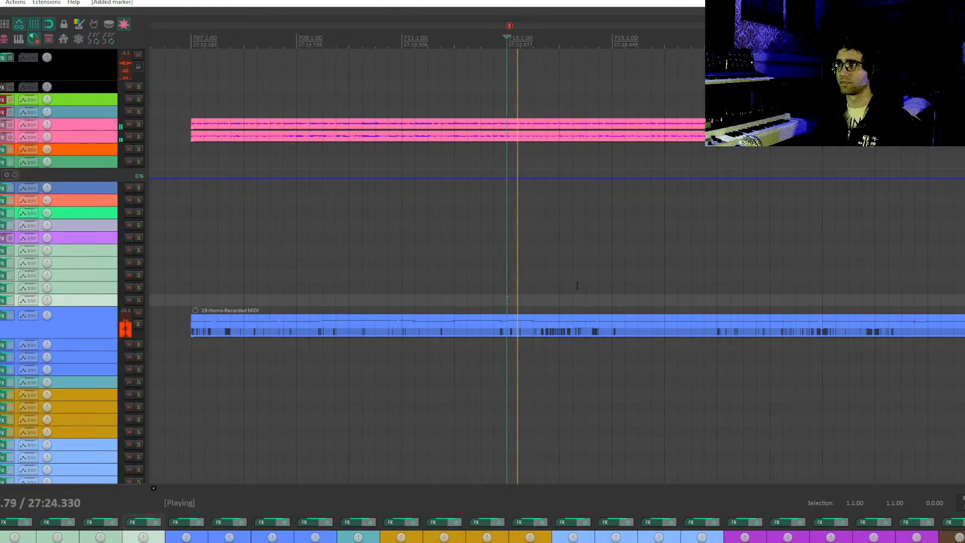
{"action": "scroll", "coordinate": [529, 301], "scroll_direction": "right", "scroll_amount": 1}
{"action": "scroll", "coordinate": [512, 291], "scroll_direction": "right", "scroll_amount": 1}
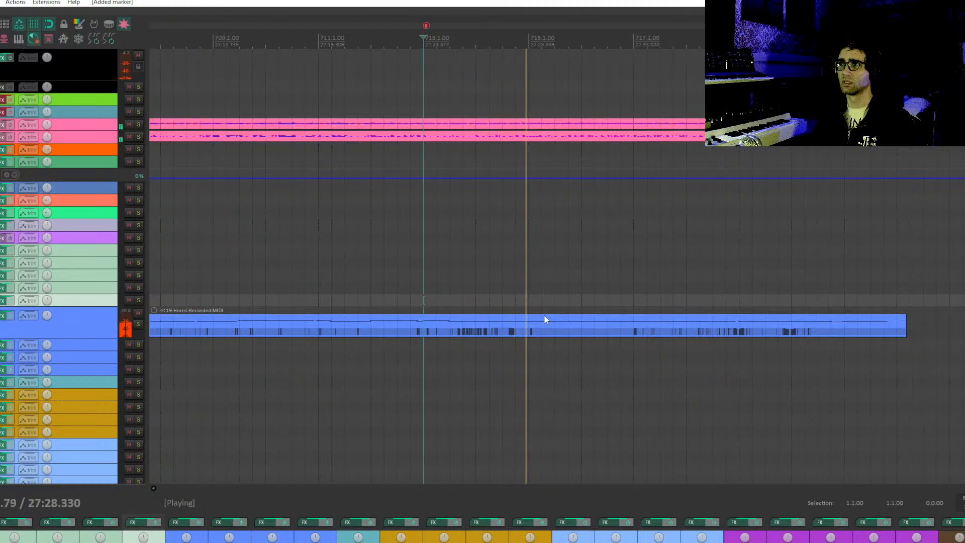
{"action": "left_click", "coordinate": [529, 287]}
{"action": "key", "text": "space"}
{"action": "key", "text": "m"}
{"action": "scroll", "coordinate": [538, 270], "scroll_direction": "right", "scroll_amount": 1}
{"action": "key", "text": "space"}
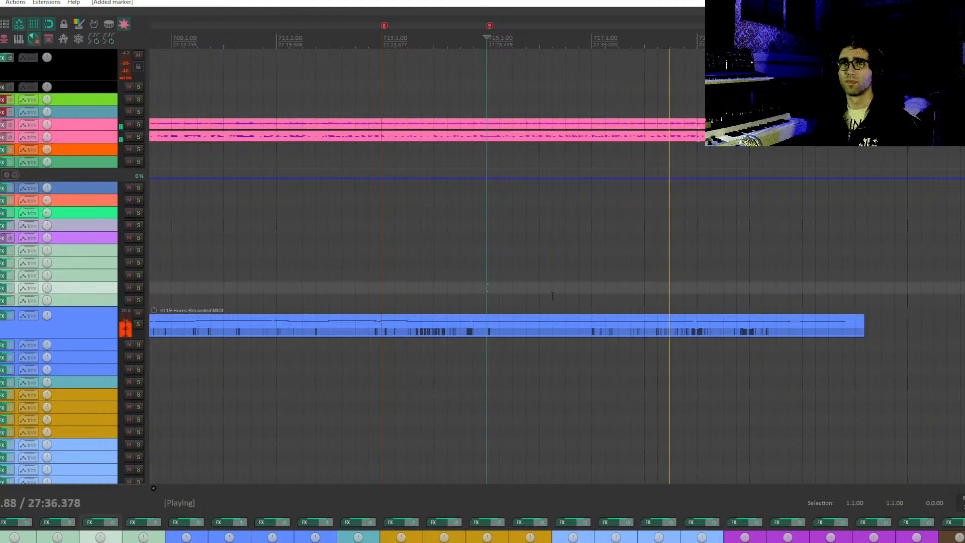
{"action": "key", "text": "space"}
Look over the earlier sections across the timeline, then return to the Horns take and place the edit cursor at bar 712.
{"action": "left_click_drag", "start_coordinate": [574, 281], "coordinate": [564, 314]}
{"action": "left_click", "coordinate": [572, 277]}
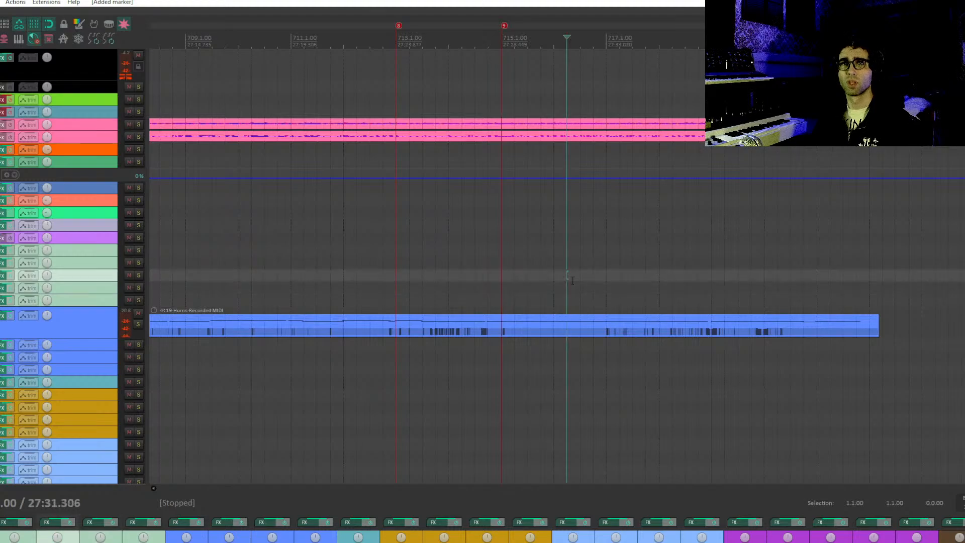
{"action": "left_click_drag", "start_coordinate": [571, 278], "coordinate": [605, 305]}
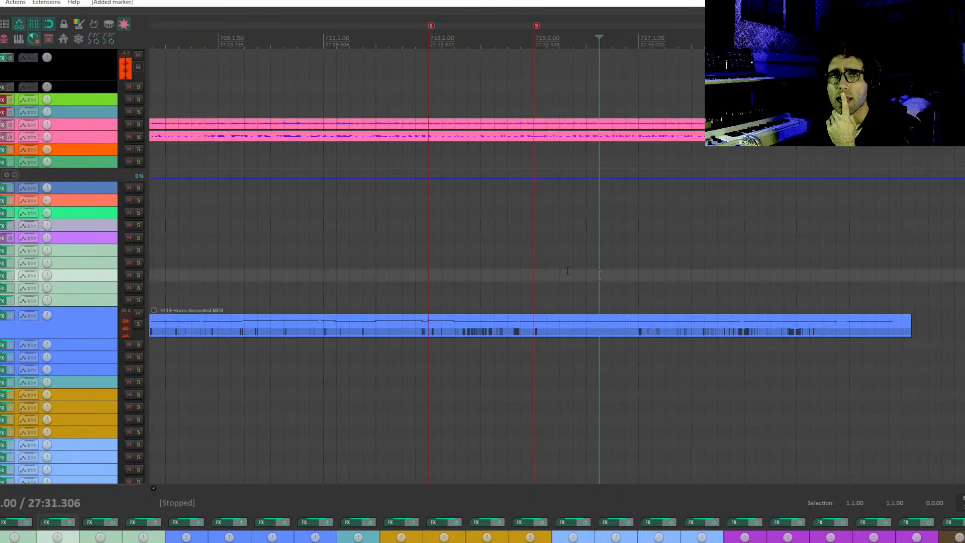
{"action": "scroll", "coordinate": [567, 270], "scroll_direction": "down", "scroll_amount": 10}
{"action": "left_click_drag", "start_coordinate": [380, 199], "coordinate": [573, 200]}
{"action": "mouse_move", "coordinate": [234, 181]}
{"action": "left_mouse_down"}
{"action": "mouse_move", "coordinate": [529, 170]}
{"action": "mouse_move", "coordinate": [833, 226]}
{"action": "mouse_move", "coordinate": [402, 231]}
{"action": "left_mouse_up"}
{"action": "left_click_drag", "start_coordinate": [512, 219], "coordinate": [372, 220]}
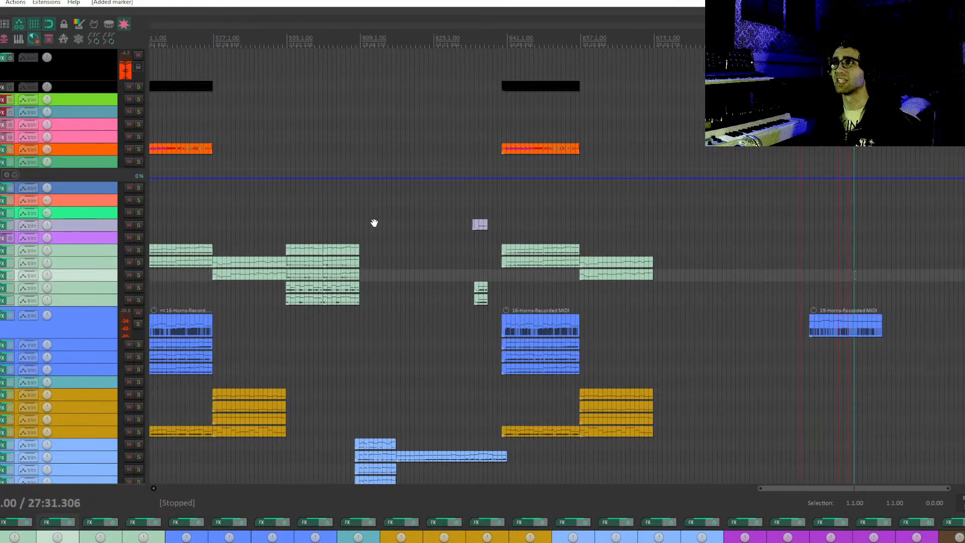
{"action": "left_click_drag", "start_coordinate": [747, 218], "coordinate": [601, 216]}
{"action": "left_click", "coordinate": [689, 101]}
{"action": "scroll", "coordinate": [695, 120], "scroll_direction": "up", "scroll_amount": 8}
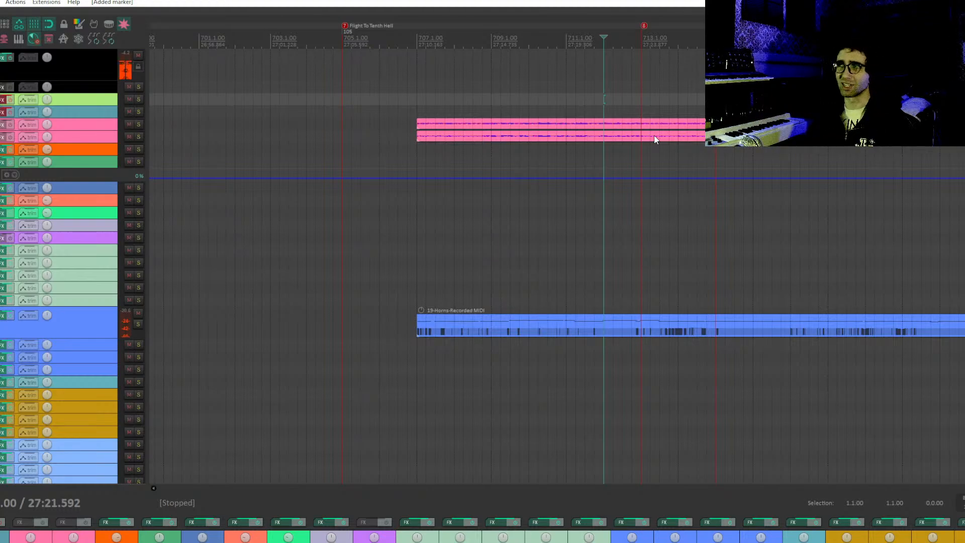
Inspect the Kontakt instrument loaded on the Timpani track and close its FX window.
{"action": "left_click", "coordinate": [642, 100]}
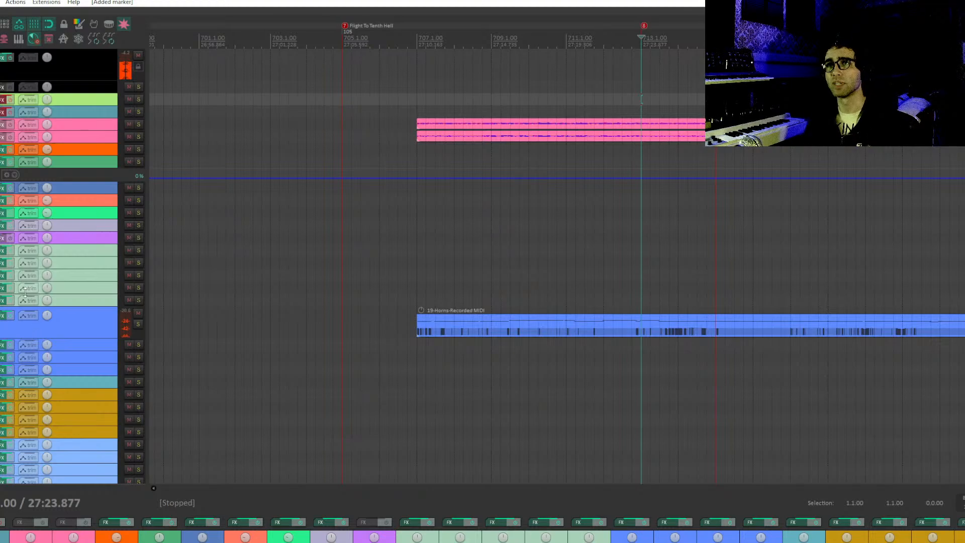
{"action": "scroll", "coordinate": [47, 357], "scroll_direction": "down", "scroll_amount": 3}
{"action": "scroll", "coordinate": [43, 362], "scroll_direction": "down", "scroll_amount": 9}
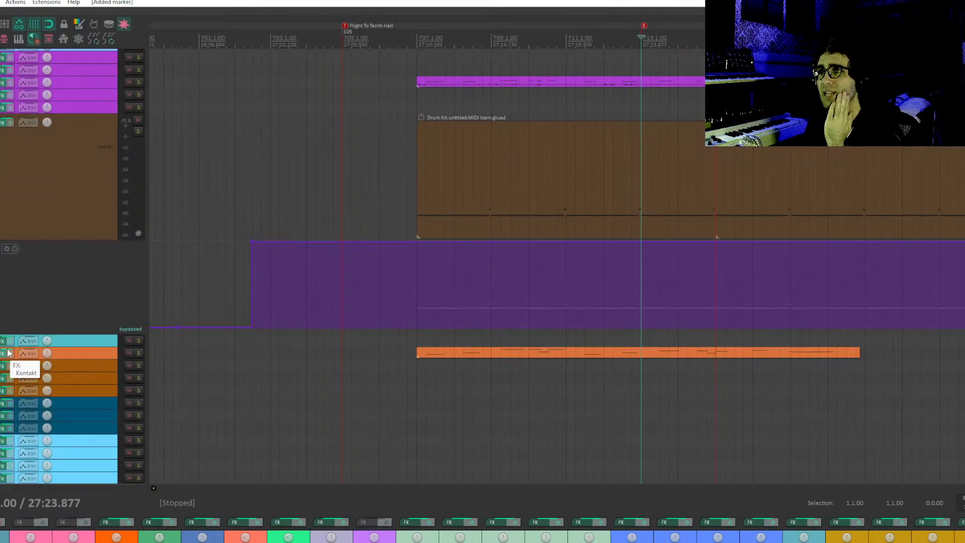
{"action": "left_click", "coordinate": [6, 355]}
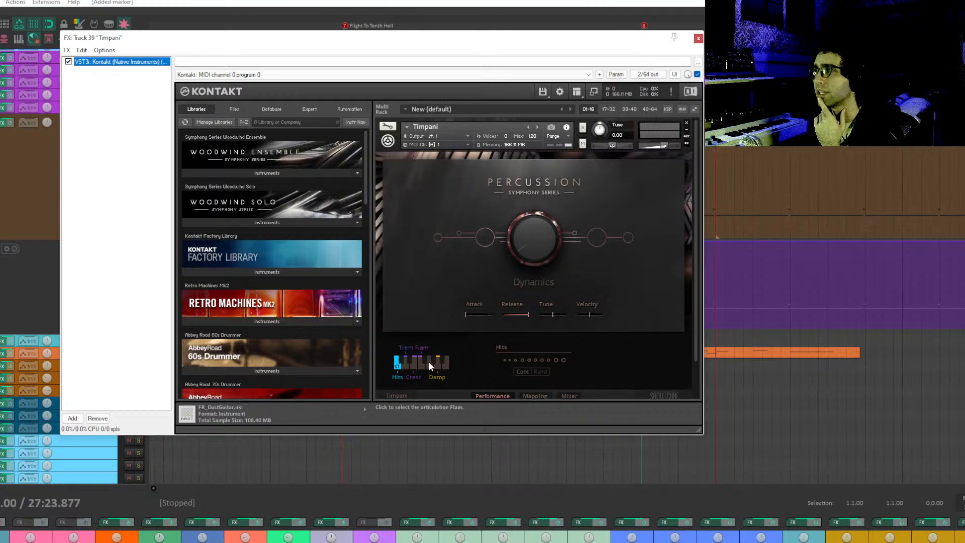
{"action": "left_click", "coordinate": [698, 39]}
Play back the arrangement from bar 707.
{"action": "left_click_drag", "start_coordinate": [445, 162], "coordinate": [327, 204]}
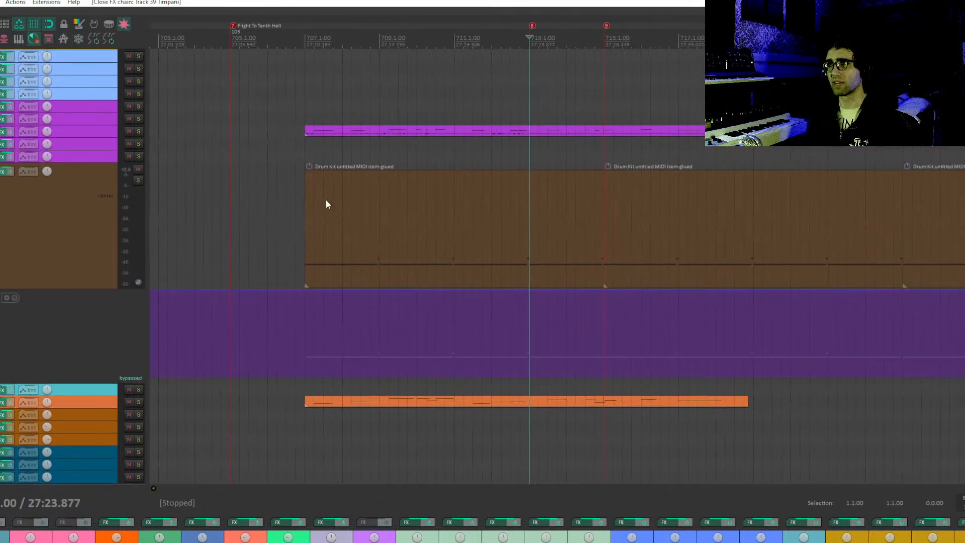
{"action": "left_click", "coordinate": [305, 106]}
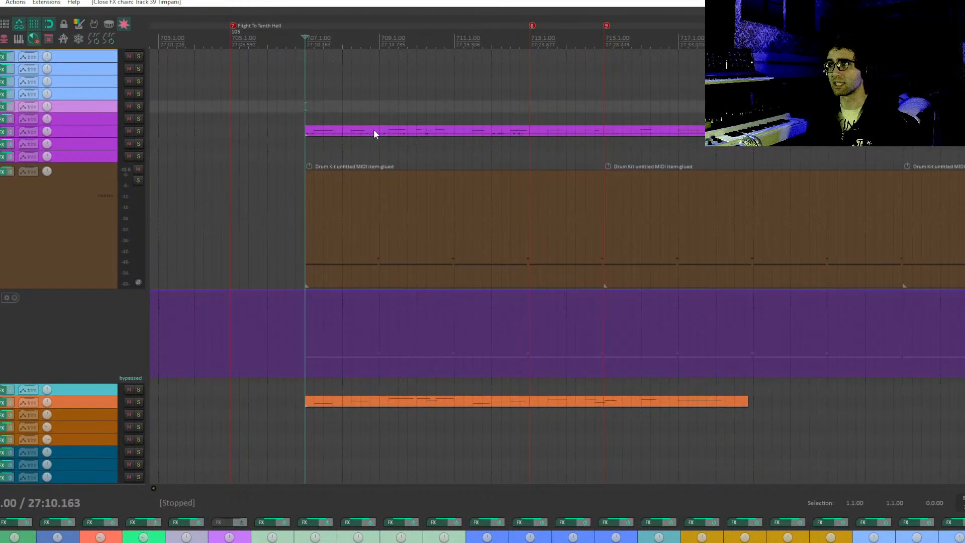
{"action": "left_click_drag", "start_coordinate": [438, 126], "coordinate": [432, 162]}
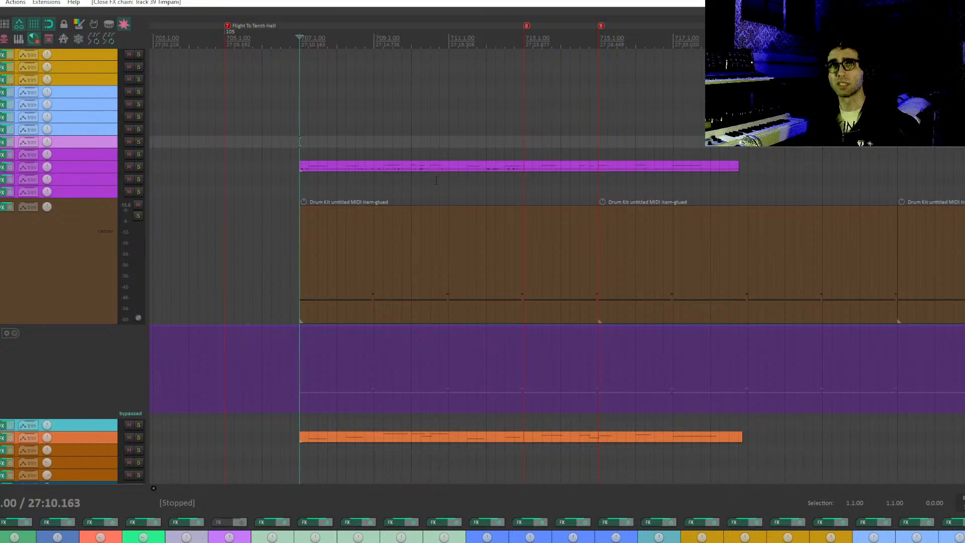
{"action": "left_click_drag", "start_coordinate": [437, 181], "coordinate": [411, 214]}
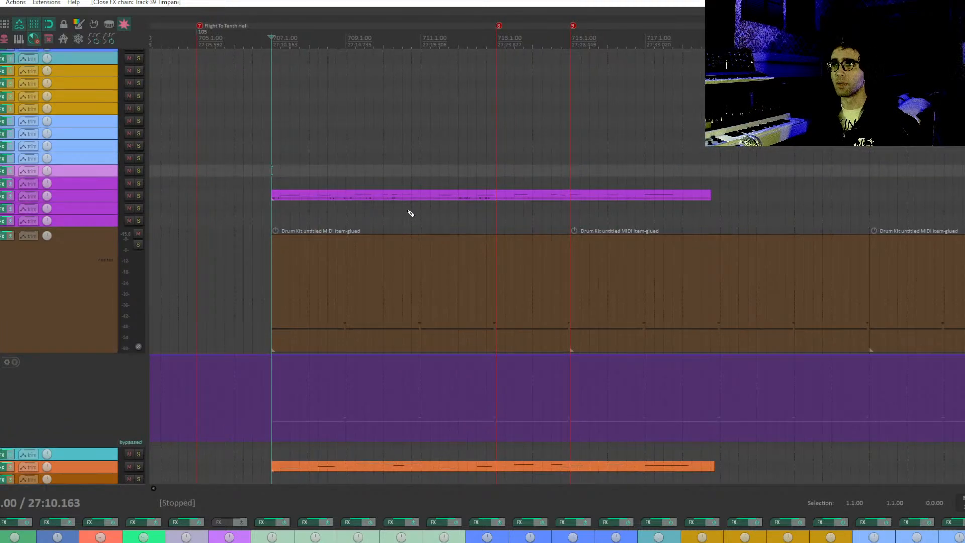
{"action": "left_click_drag", "start_coordinate": [470, 155], "coordinate": [452, 176]}
{"action": "key", "text": "space"}
{"action": "key", "text": "space"}
Play back the arrangement from bar 711 into bar 715.
{"action": "left_click", "coordinate": [459, 168]}
{"action": "left_click", "coordinate": [425, 178]}
{"action": "left_click", "coordinate": [405, 172]}
{"action": "left_click_drag", "start_coordinate": [442, 202], "coordinate": [393, 219]}
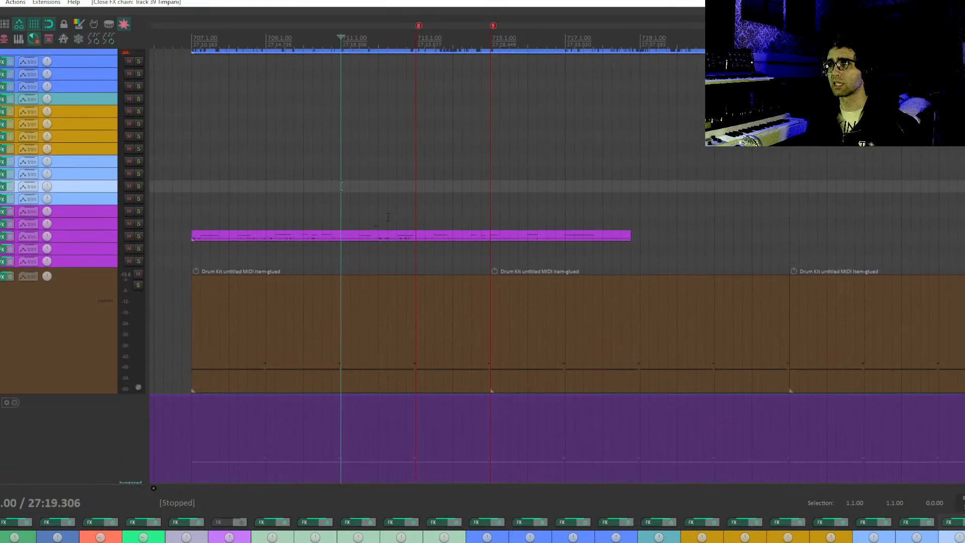
{"action": "key", "text": "space"}
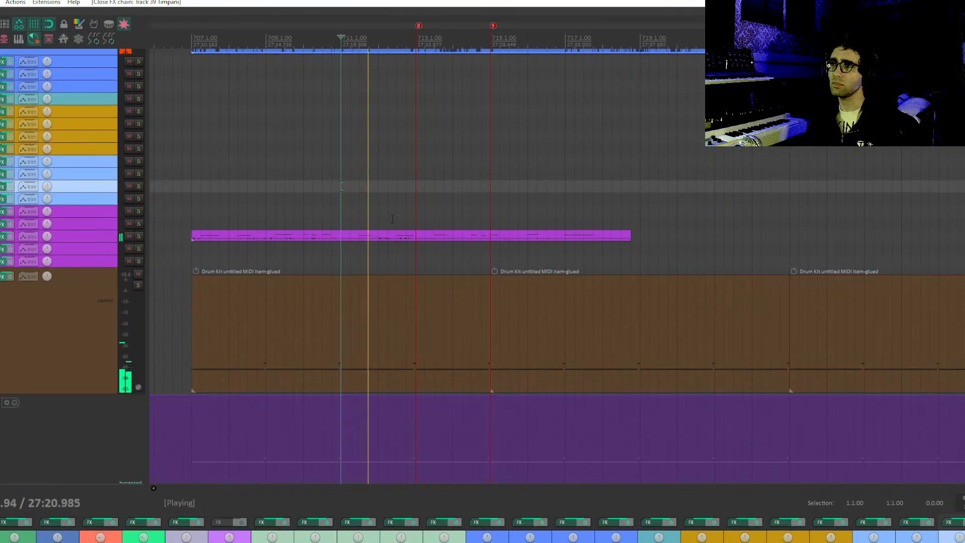
{"action": "left_click_drag", "start_coordinate": [394, 209], "coordinate": [600, 379]}
{"action": "scroll", "coordinate": [600, 380], "scroll_direction": "up", "scroll_amount": 2}
{"action": "left_click_drag", "start_coordinate": [468, 282], "coordinate": [381, 172]}
{"action": "left_click_drag", "start_coordinate": [618, 268], "coordinate": [504, 223]}
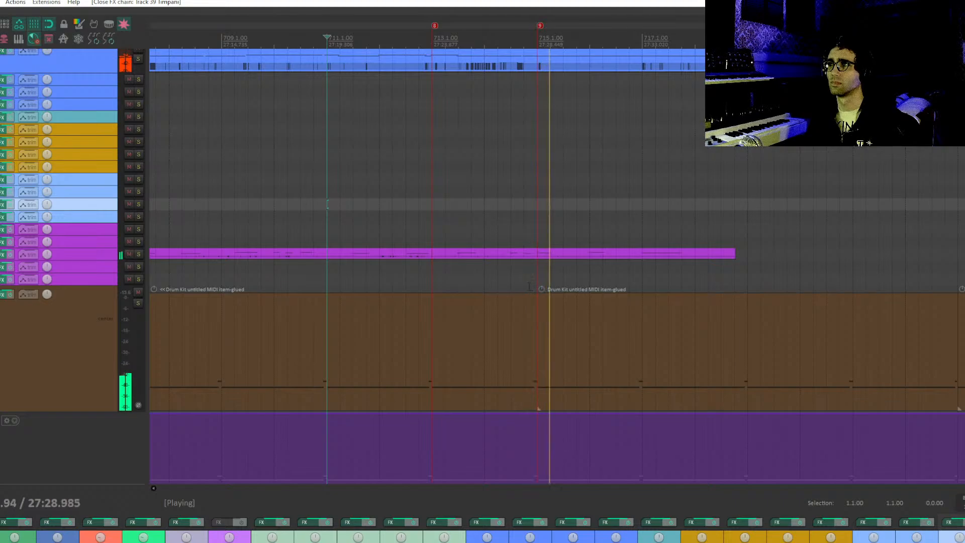
{"action": "key", "text": "space"}
Open the Horns recorded MIDI item in the MIDI editor and play the passage leading into bar 715.
{"action": "left_click", "coordinate": [539, 253]}
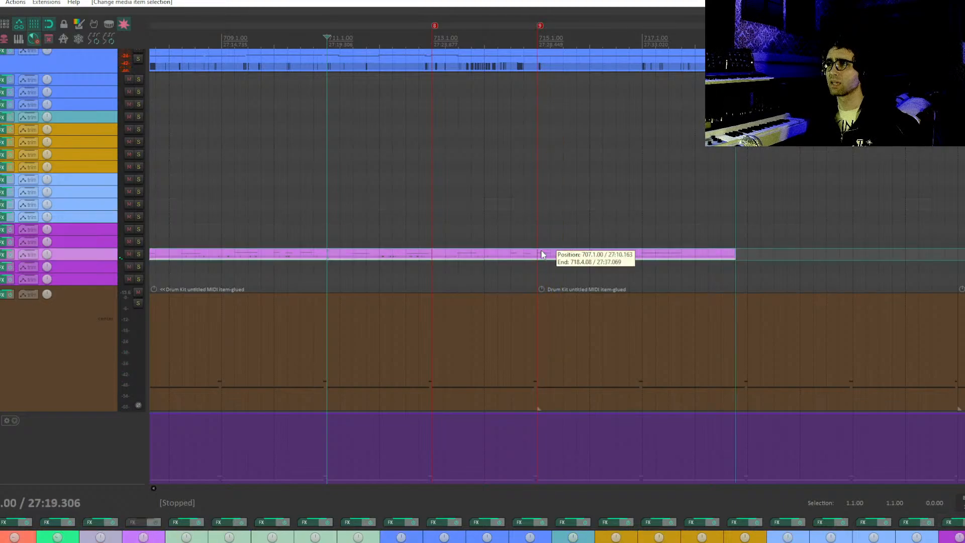
{"action": "scroll", "coordinate": [542, 212], "scroll_direction": "up", "scroll_amount": 2}
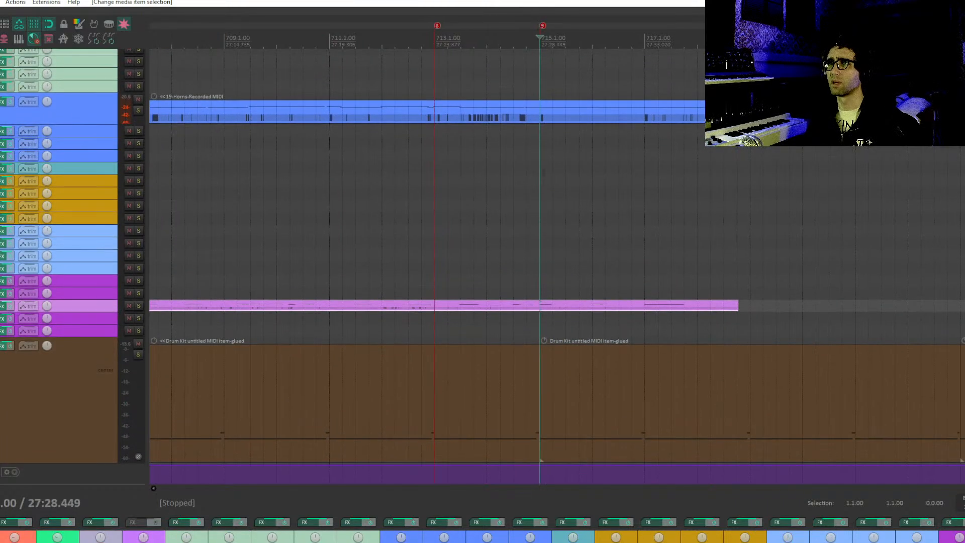
{"action": "left_click", "coordinate": [543, 107]}
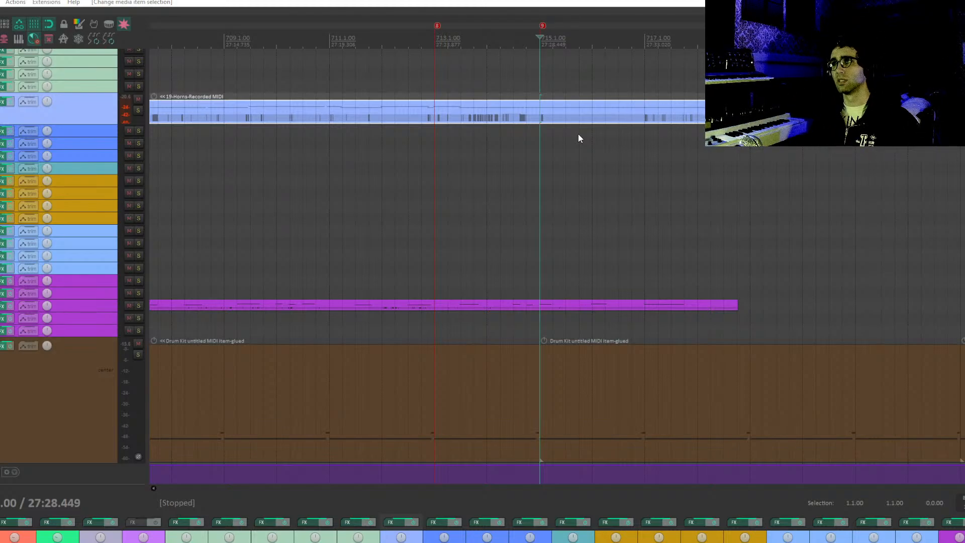
{"action": "double_click", "coordinate": [543, 121]}
{"action": "scroll", "coordinate": [457, 234], "scroll_direction": "up", "scroll_amount": 5}
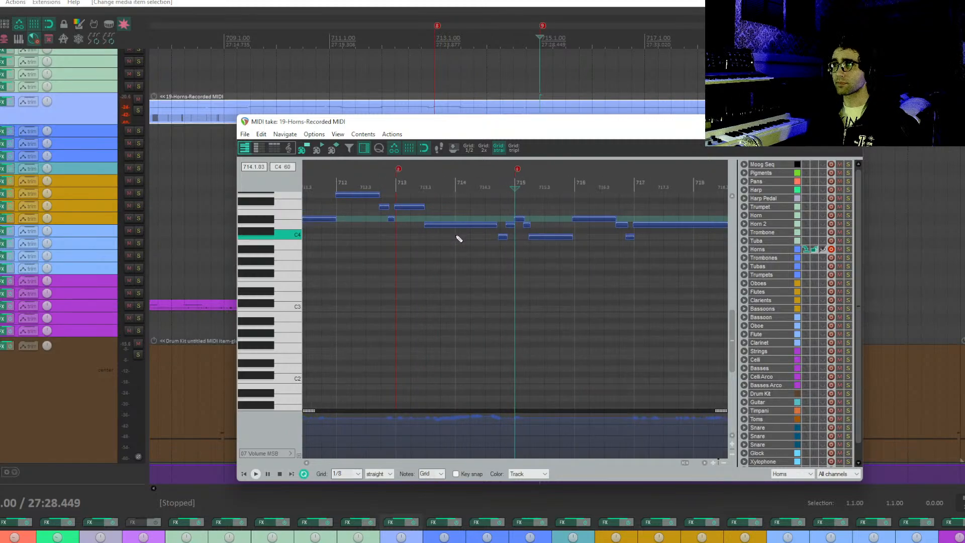
{"action": "left_click", "coordinate": [461, 245]}
{"action": "key", "text": "space"}
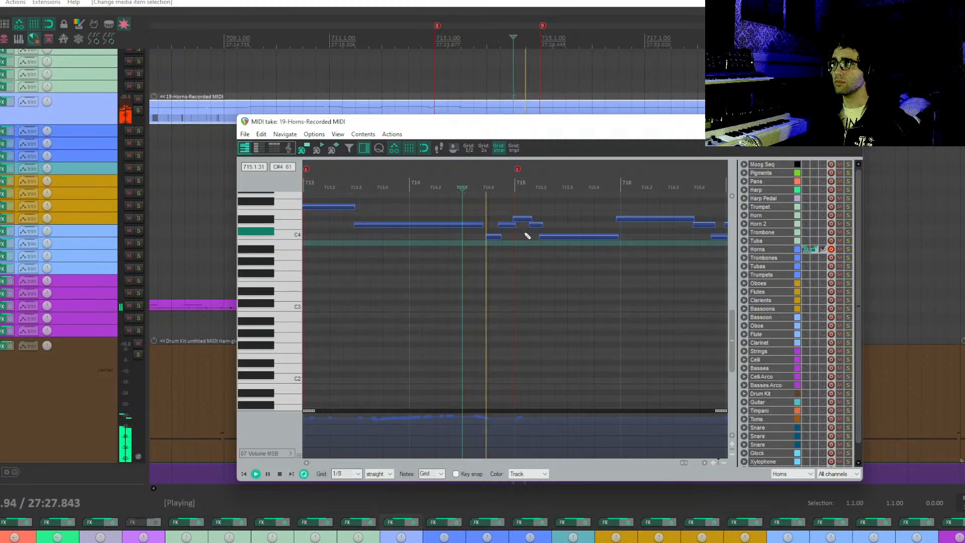
{"action": "key", "text": "space"}
Raise the three consecutive horn notes starting at bar 715 to F4, D#4 and C#4, and play them back.
{"action": "left_click", "coordinate": [520, 224]}
{"action": "left_click_drag", "start_coordinate": [552, 236], "coordinate": [555, 234]}
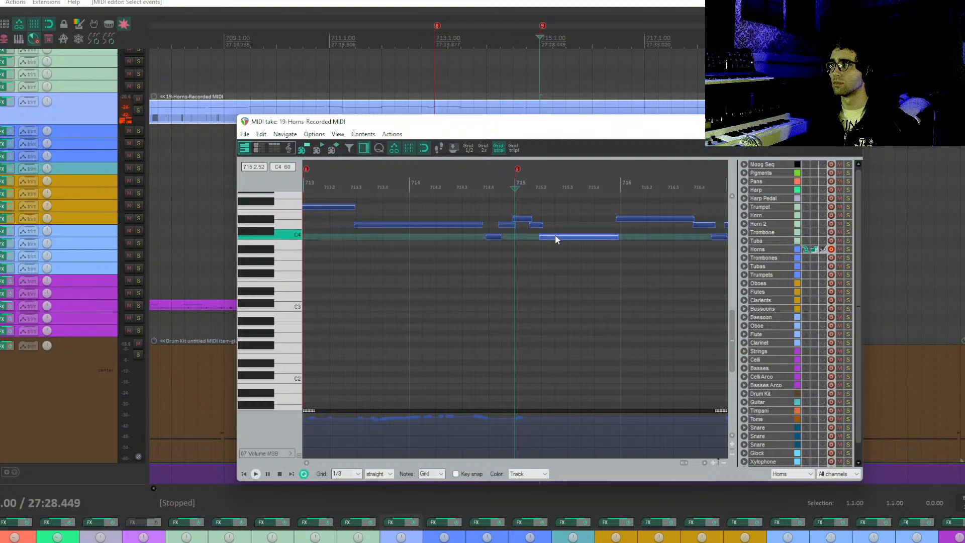
{"action": "left_click", "coordinate": [552, 249]}
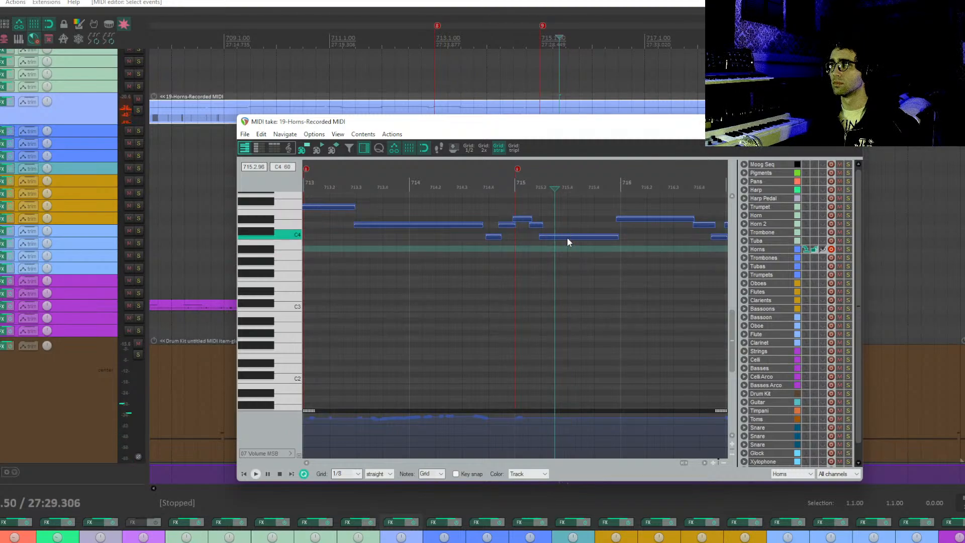
{"action": "mouse_move", "coordinate": [567, 237]}
{"action": "left_mouse_down"}
{"action": "mouse_move", "coordinate": [567, 254]}
{"action": "mouse_move", "coordinate": [571, 234]}
{"action": "left_mouse_up"}
{"action": "key", "text": "space"}
{"action": "key", "text": "space"}
{"action": "mouse_move", "coordinate": [528, 218]}
{"action": "left_mouse_down"}
{"action": "mouse_move", "coordinate": [531, 208]}
{"action": "mouse_move", "coordinate": [536, 218]}
{"action": "left_mouse_up"}
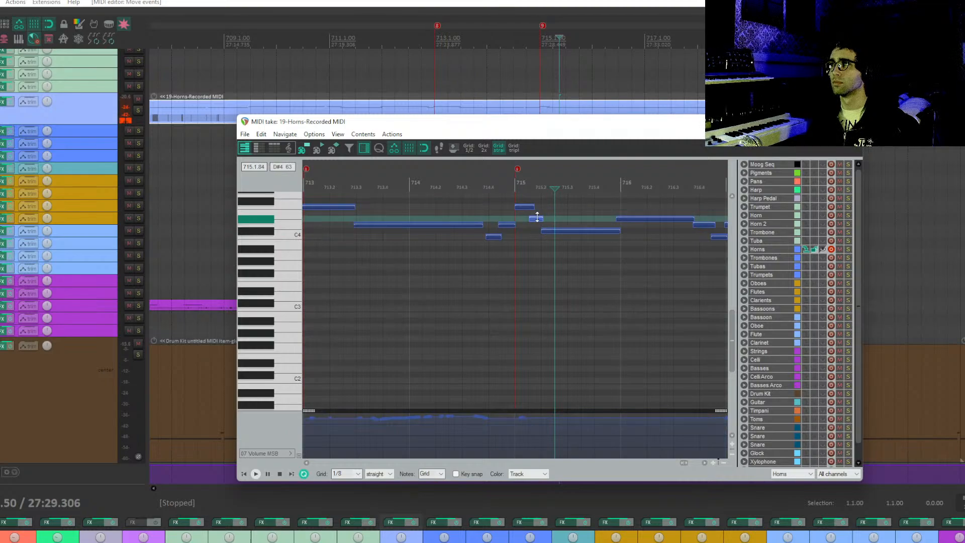
{"action": "left_click", "coordinate": [514, 245]}
{"action": "key", "text": "space"}
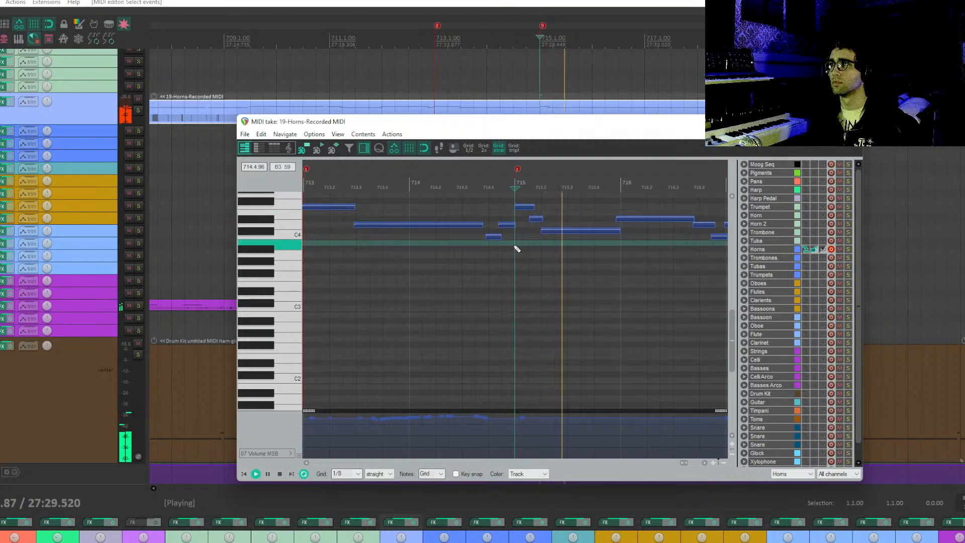
{"action": "key", "text": "space"}
Quantize the horn notes from bar 714 through the sustained note in bar 715.
{"action": "left_click", "coordinate": [501, 214]}
{"action": "left_click", "coordinate": [476, 208]}
{"action": "left_click_drag", "start_coordinate": [445, 282], "coordinate": [591, 198]}
{"action": "key", "text": "q"}
{"action": "key", "text": "Return"}
Audition the quantized horn phrase around bar 715 and on into bar 716.
{"action": "left_click", "coordinate": [442, 243]}
{"action": "key", "text": "space"}
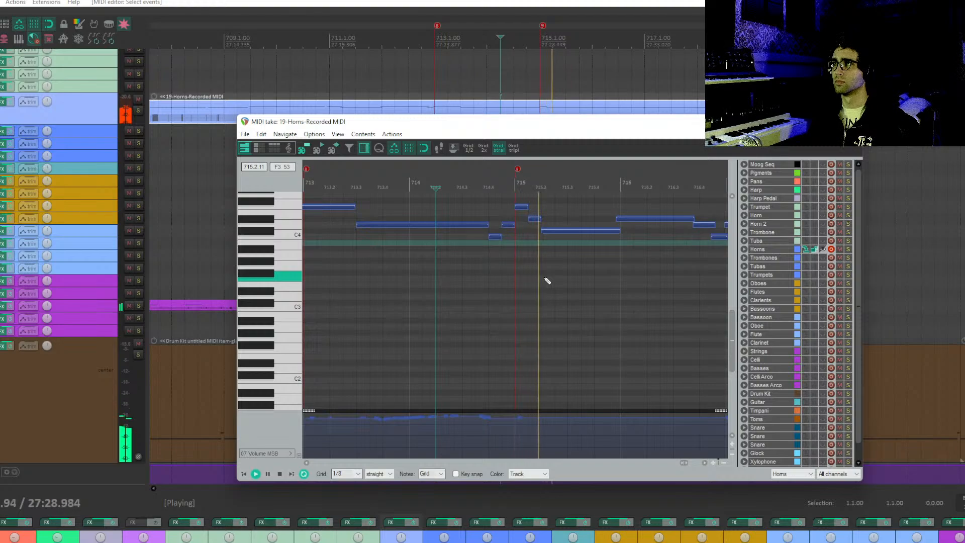
{"action": "left_click", "coordinate": [517, 205]}
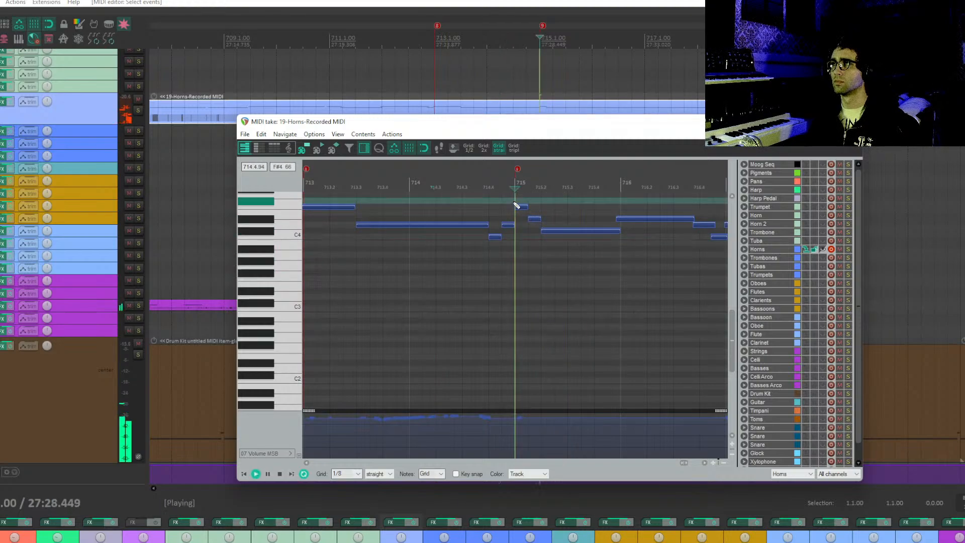
{"action": "key", "text": "space"}
{"action": "scroll", "coordinate": [538, 242], "scroll_direction": "up", "scroll_amount": 4}
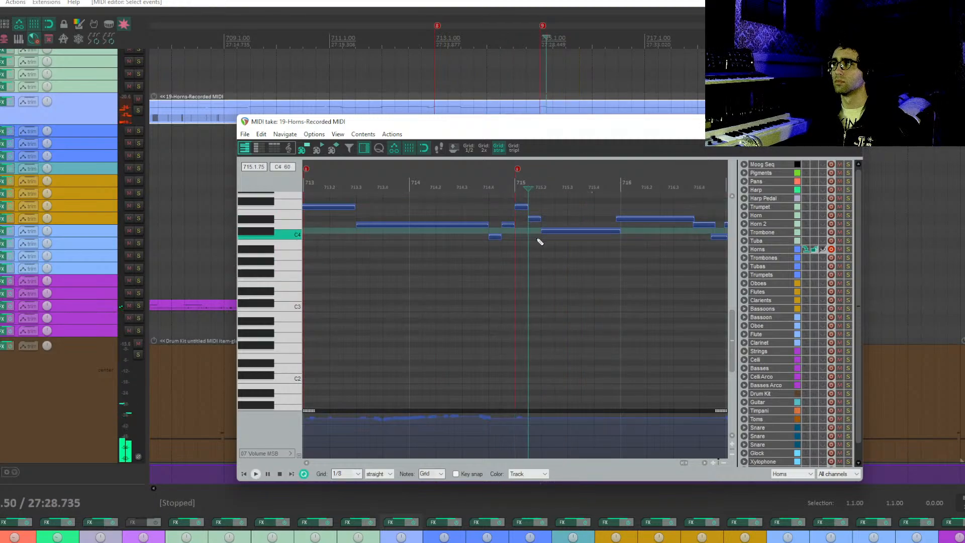
{"action": "key", "text": "space"}
{"action": "left_click", "coordinate": [468, 196]}
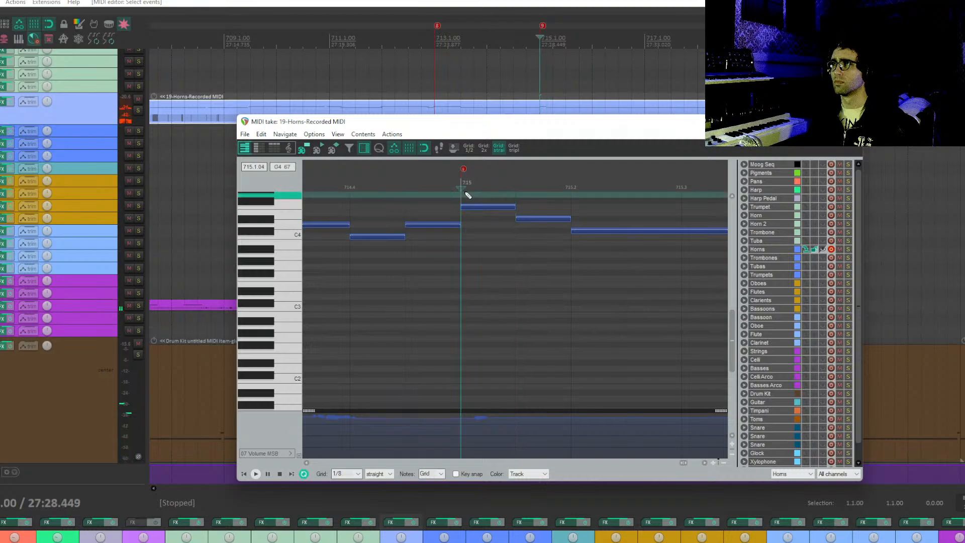
{"action": "scroll", "coordinate": [573, 290], "scroll_direction": "down", "scroll_amount": 4}
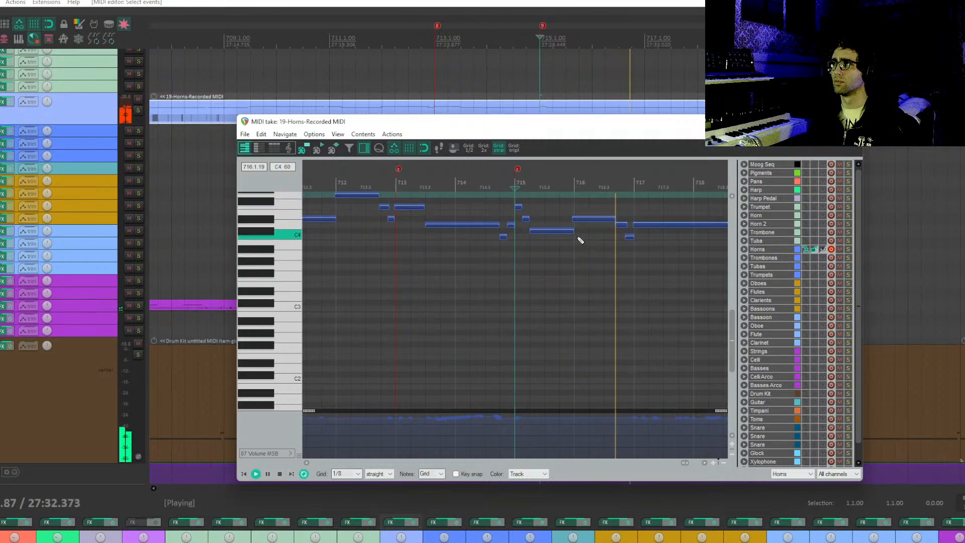
{"action": "key", "text": "space"}
Lower the short D4 note late in bar 716 and the sustained note at bar 717 to C#4, and play them.
{"action": "left_click_drag", "start_coordinate": [618, 225], "coordinate": [624, 231]}
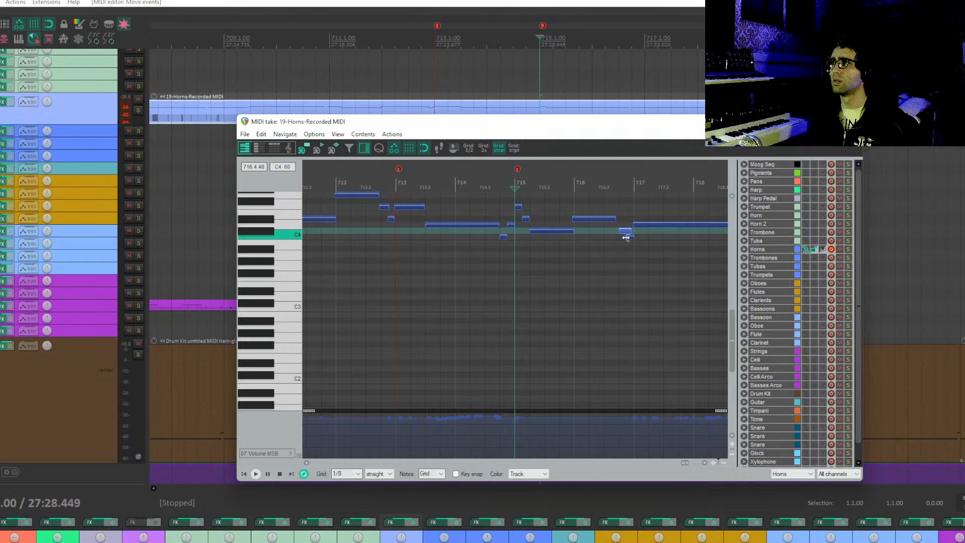
{"action": "left_click_drag", "start_coordinate": [645, 225], "coordinate": [646, 231]}
{"action": "left_click", "coordinate": [623, 222]}
{"action": "key", "text": "space"}
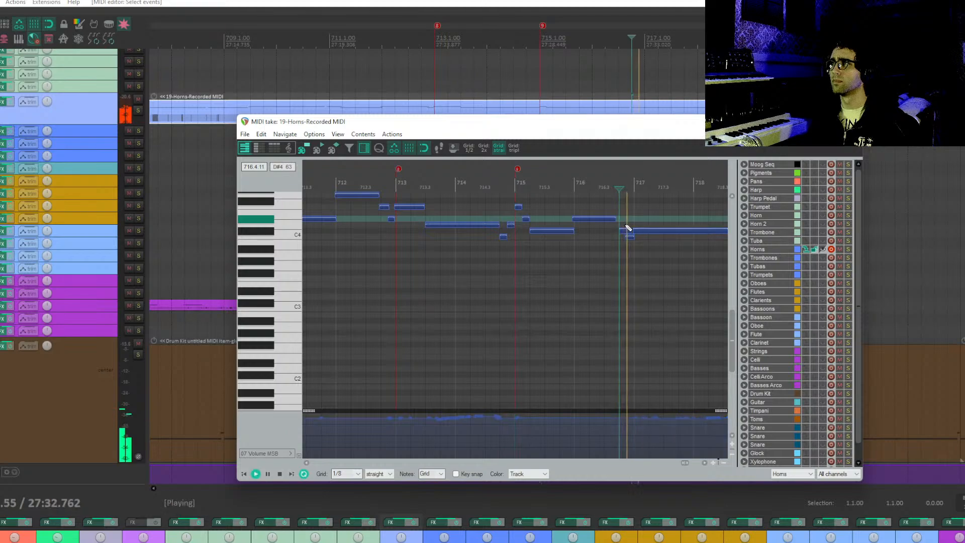
{"action": "left_click_drag", "start_coordinate": [629, 230], "coordinate": [585, 254]}
{"action": "key", "text": "space"}
Try to shorten the sustained C#4 note from bar 717 so it ends at bar 718.
{"action": "left_click", "coordinate": [628, 233]}
{"action": "scroll", "coordinate": [628, 233], "scroll_direction": "up", "scroll_amount": 2}
{"action": "scroll", "coordinate": [641, 235], "scroll_direction": "down", "scroll_amount": 1}
{"action": "left_click", "coordinate": [536, 224]}
{"action": "key", "text": "space"}
{"action": "key", "text": "space"}
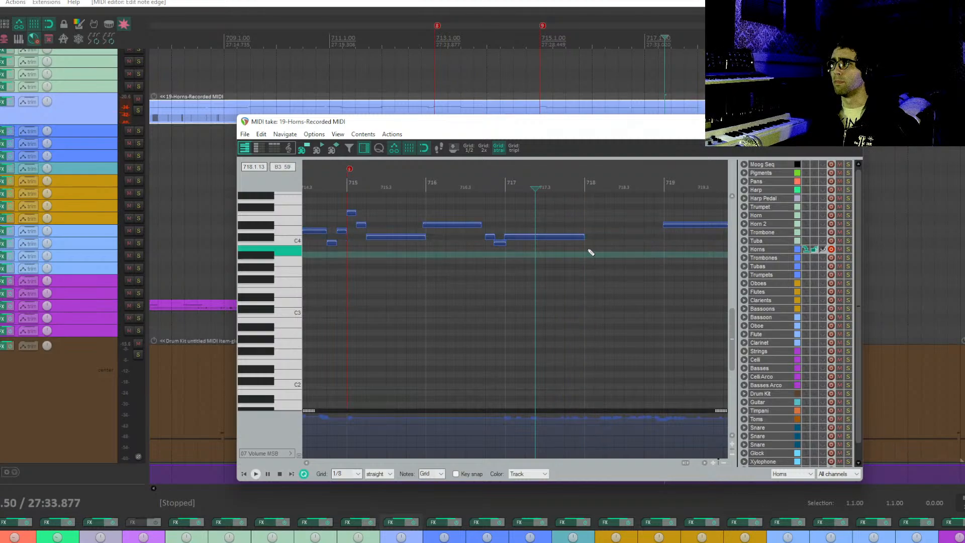
{"action": "key", "text": "ctrl+z"}
Split the sustained C#4 note at bar 718, lower its second part to C4, and play the result.
{"action": "left_click", "coordinate": [586, 237]}
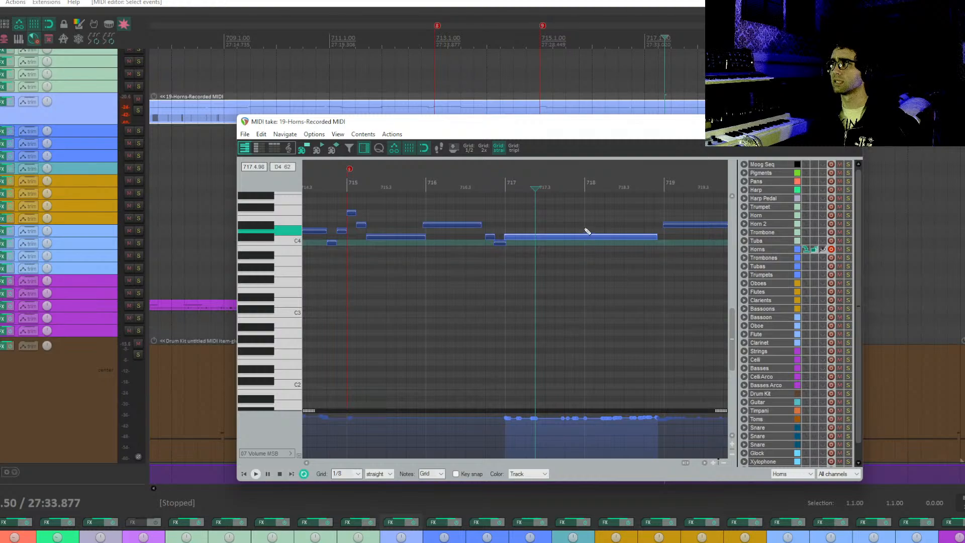
{"action": "left_click", "coordinate": [585, 187]}
{"action": "key", "text": "s"}
{"action": "left_click", "coordinate": [612, 237]}
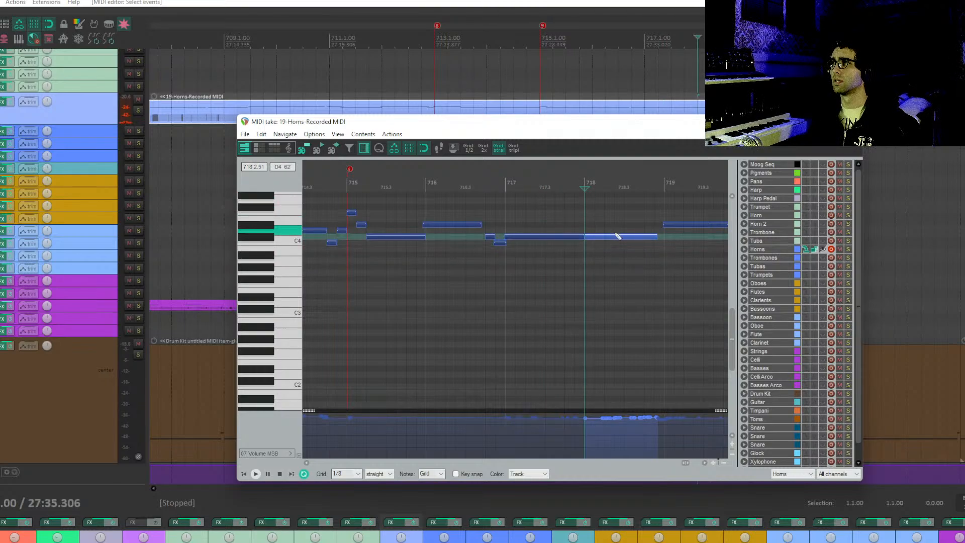
{"action": "left_click_drag", "start_coordinate": [617, 234], "coordinate": [614, 242]}
{"action": "key", "text": "space"}
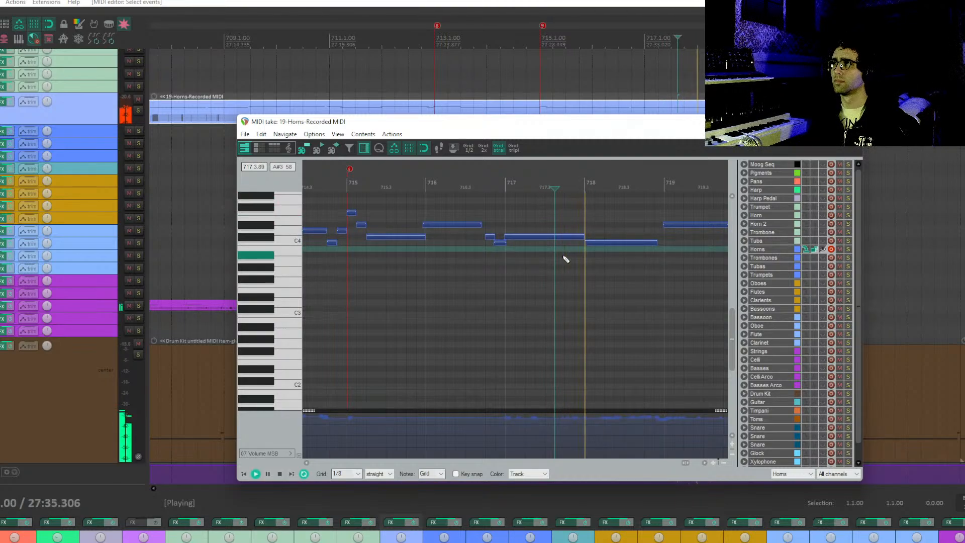
{"action": "scroll", "coordinate": [562, 264], "scroll_direction": "down", "scroll_amount": 3}
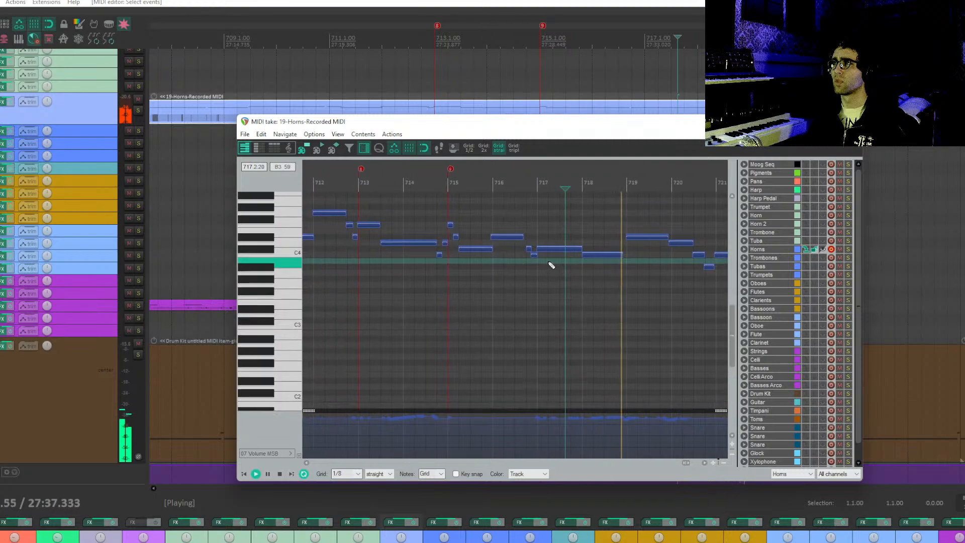
{"action": "key", "text": "space"}
Play back the horn line from bar 712 into bar 713.
{"action": "left_click_drag", "start_coordinate": [531, 265], "coordinate": [578, 280]}
{"action": "left_click_drag", "start_coordinate": [452, 250], "coordinate": [556, 296]}
{"action": "left_click_drag", "start_coordinate": [521, 334], "coordinate": [497, 353]}
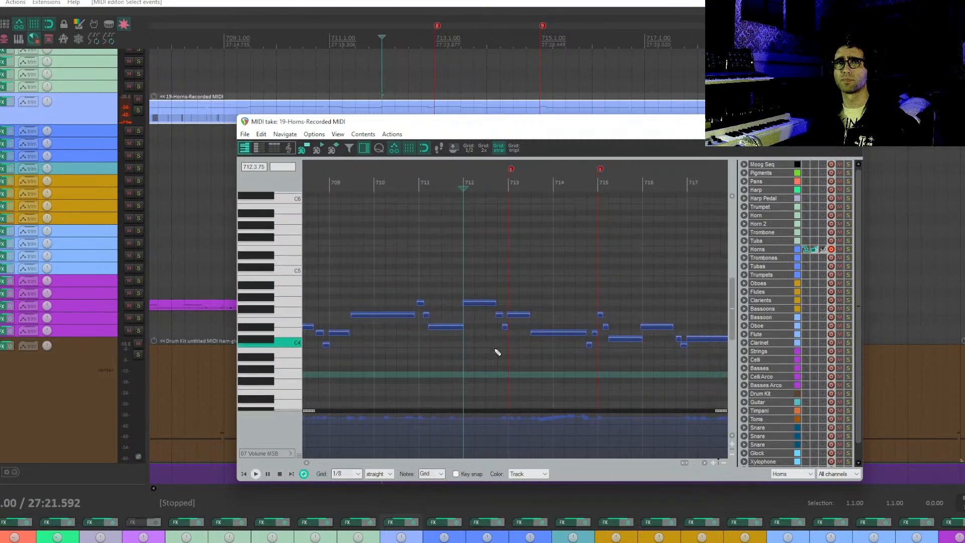
{"action": "key", "text": "space"}
{"action": "scroll", "coordinate": [569, 323], "scroll_direction": "up", "scroll_amount": 2}
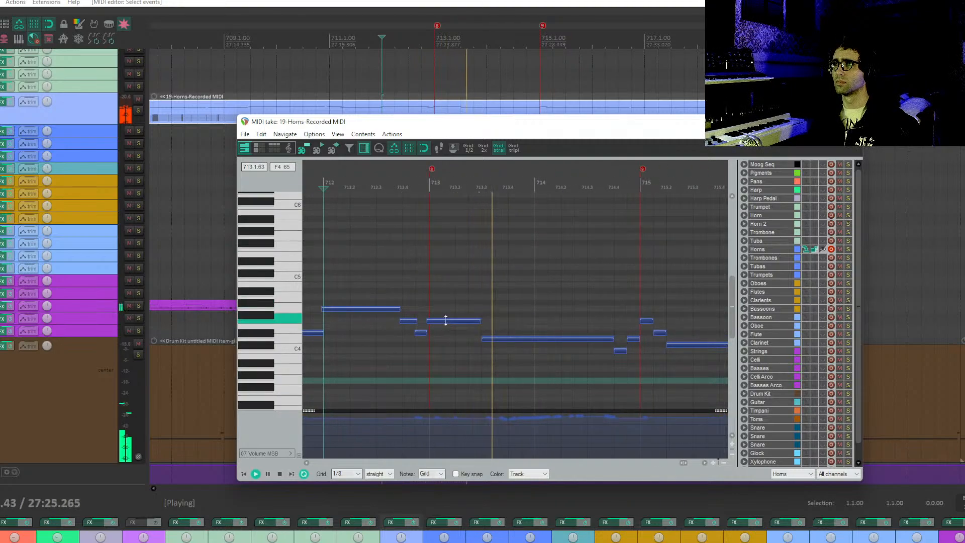
{"action": "key", "text": "space"}
Lower the horn note at bar 713 to D4 and the sustained note following it to B3, and play the phrase.
{"action": "left_click_drag", "start_coordinate": [456, 323], "coordinate": [507, 359]}
{"action": "left_click", "coordinate": [447, 351]}
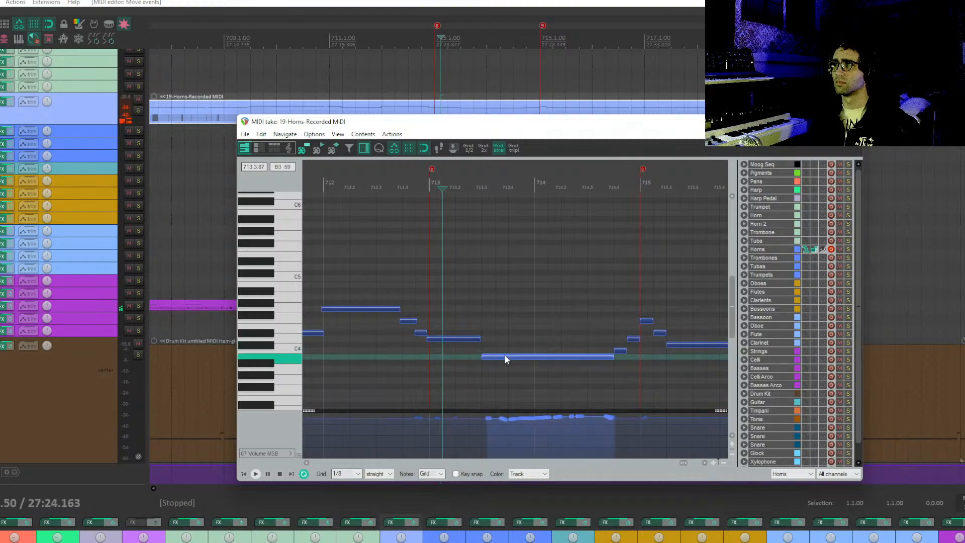
{"action": "scroll", "coordinate": [523, 350], "scroll_direction": "down", "scroll_amount": 3}
{"action": "left_click_drag", "start_coordinate": [618, 278], "coordinate": [447, 259]}
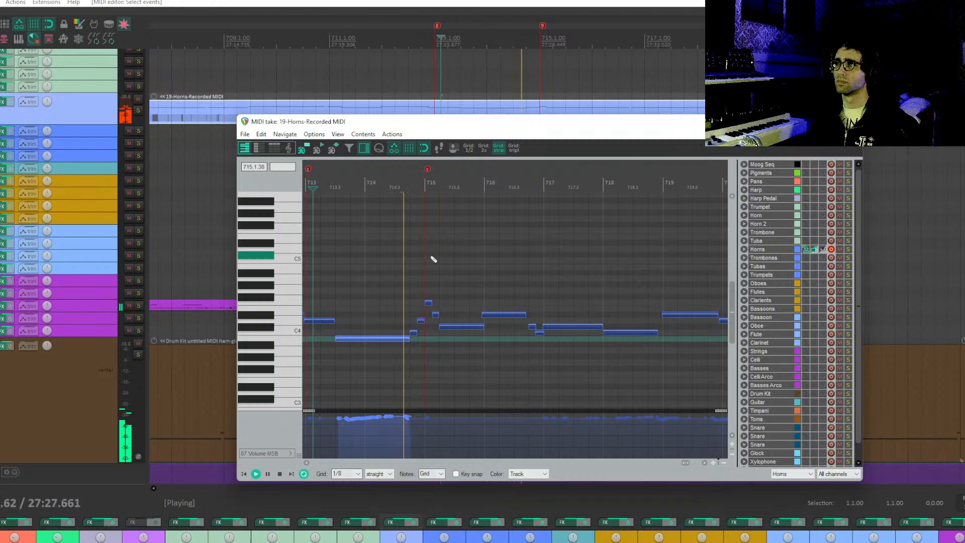
Stop playback and raise the two pickup notes before bar 715 to C#4 and D#4.
{"action": "key", "text": "space"}
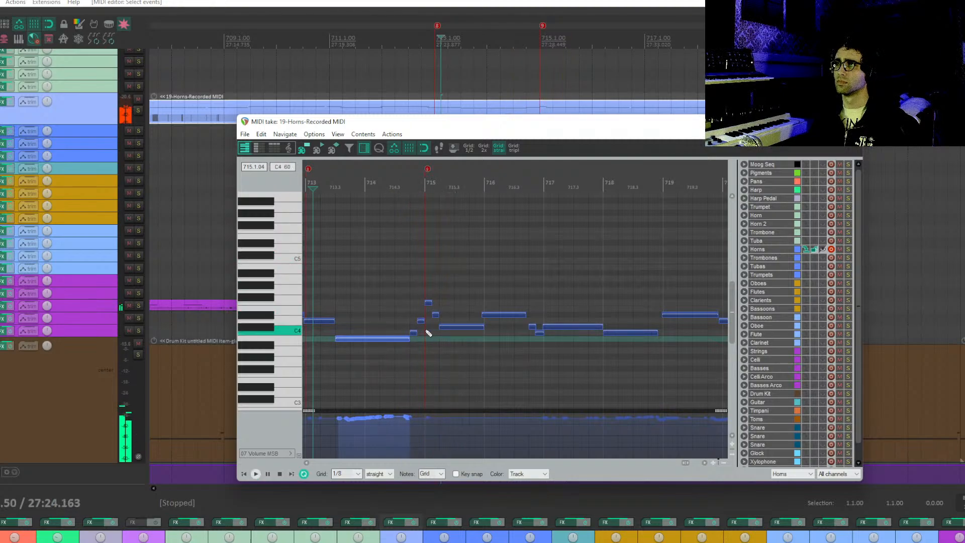
{"action": "left_click", "coordinate": [425, 331]}
{"action": "scroll", "coordinate": [483, 322], "scroll_direction": "up", "scroll_amount": 2}
{"action": "mouse_move", "coordinate": [500, 322]}
{"action": "left_mouse_down"}
{"action": "mouse_move", "coordinate": [502, 310]}
{"action": "mouse_move", "coordinate": [487, 327]}
{"action": "left_mouse_up"}
{"action": "left_click", "coordinate": [489, 333]}
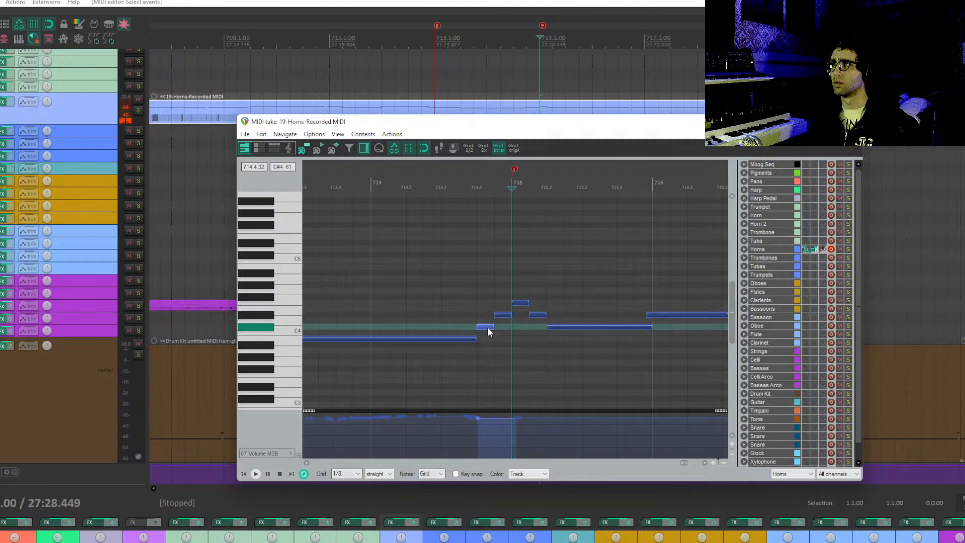
Raise the two pickup notes before bar 715 to D4 and E4, and play the phrase.
{"action": "key", "text": "space"}
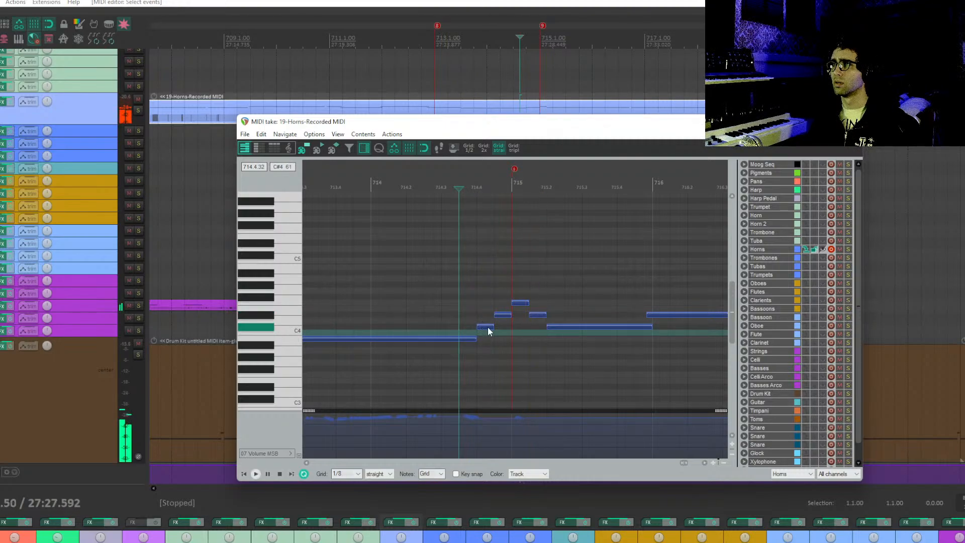
{"action": "left_click_drag", "start_coordinate": [488, 327], "coordinate": [502, 308]}
{"action": "key", "text": "space"}
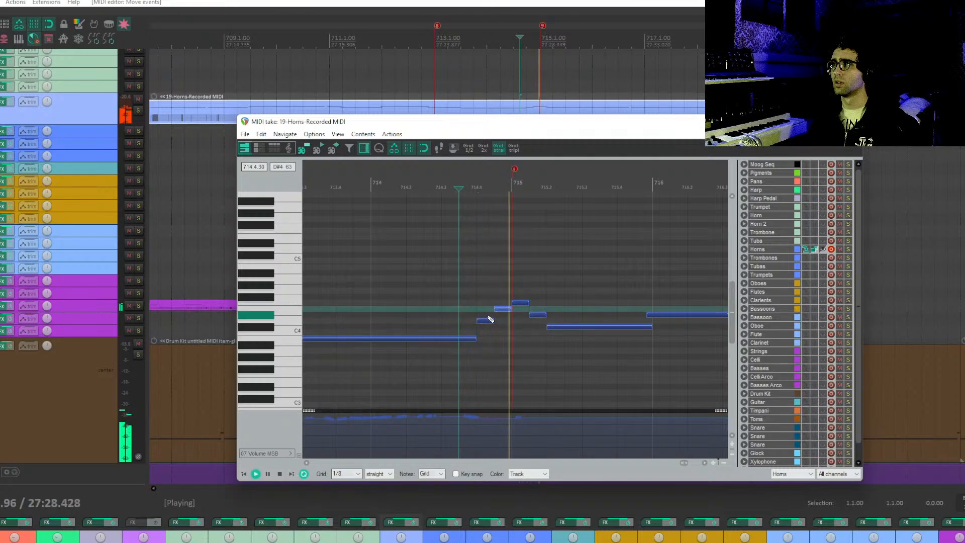
{"action": "scroll", "coordinate": [549, 323], "scroll_direction": "down", "scroll_amount": 3}
{"action": "key", "text": "space"}
Close the horn MIDI editor, mute the Timpani track, and play the transition into bar 715.
{"action": "key", "text": "Escape"}
{"action": "scroll", "coordinate": [517, 306], "scroll_direction": "down", "scroll_amount": 8}
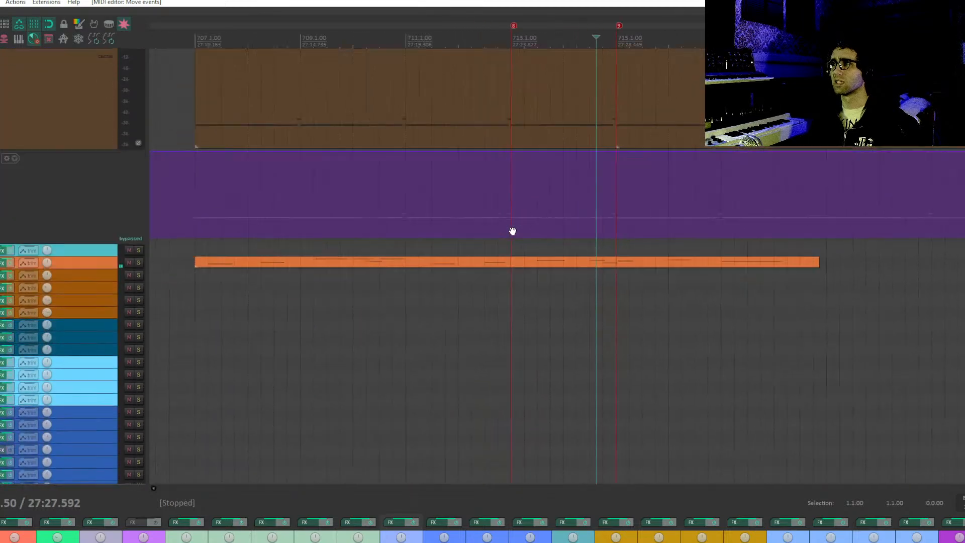
{"action": "left_click", "coordinate": [129, 230]}
{"action": "scroll", "coordinate": [749, 214], "scroll_direction": "up", "scroll_amount": 8}
{"action": "key", "text": "space"}
{"action": "key", "text": "space"}
{"action": "scroll", "coordinate": [224, 293], "scroll_direction": "up", "scroll_amount": 1}
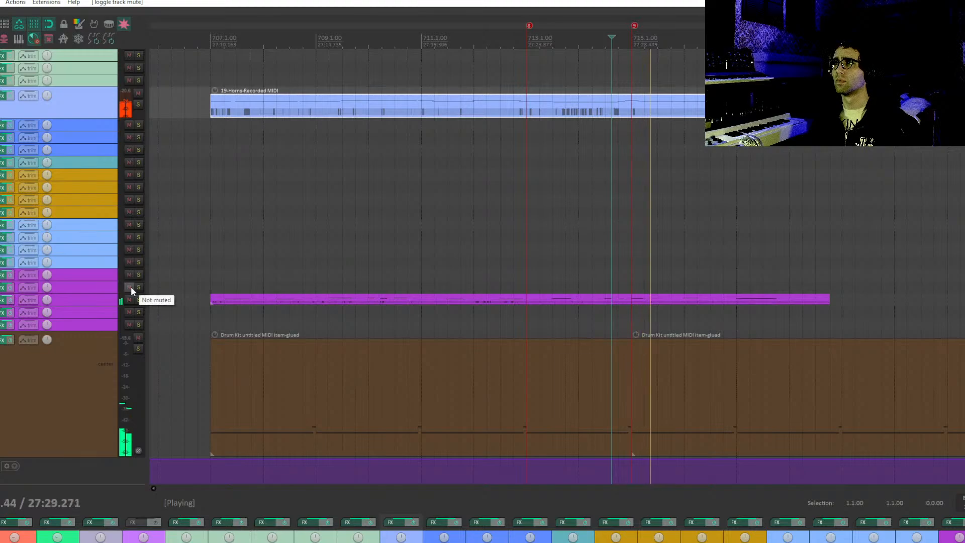
{"action": "key", "text": "space"}
Mute the Basses track and play the transition into bar 715.
{"action": "left_click", "coordinate": [90, 301]}
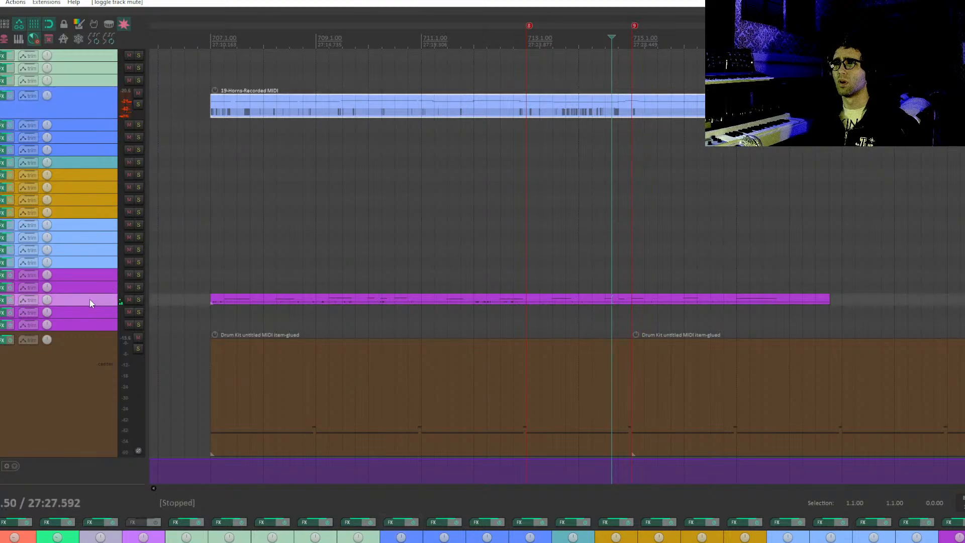
{"action": "left_click", "coordinate": [133, 300]}
{"action": "key", "text": "space"}
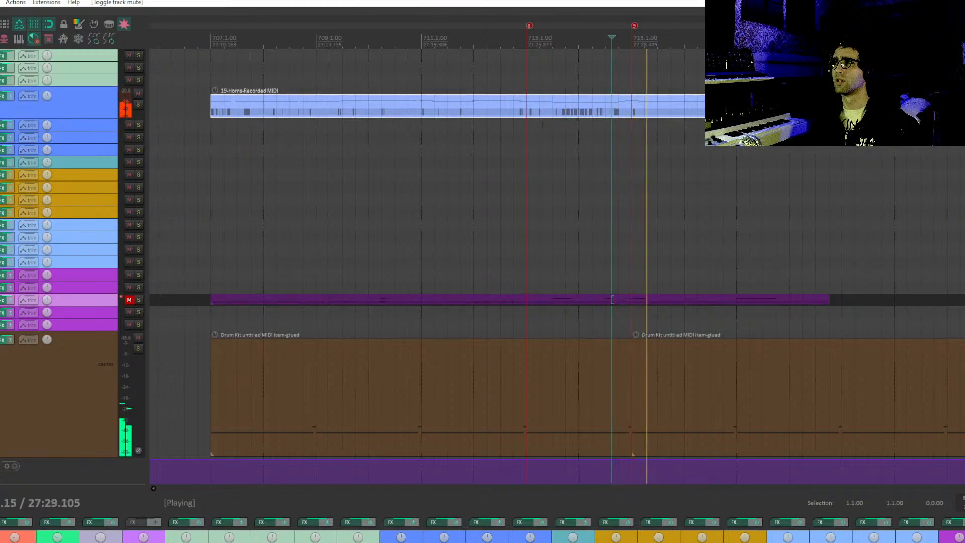
Listen to the arrangement from bar 713 and again from the start of the horn item at bar 707.
{"action": "left_click", "coordinate": [527, 125]}
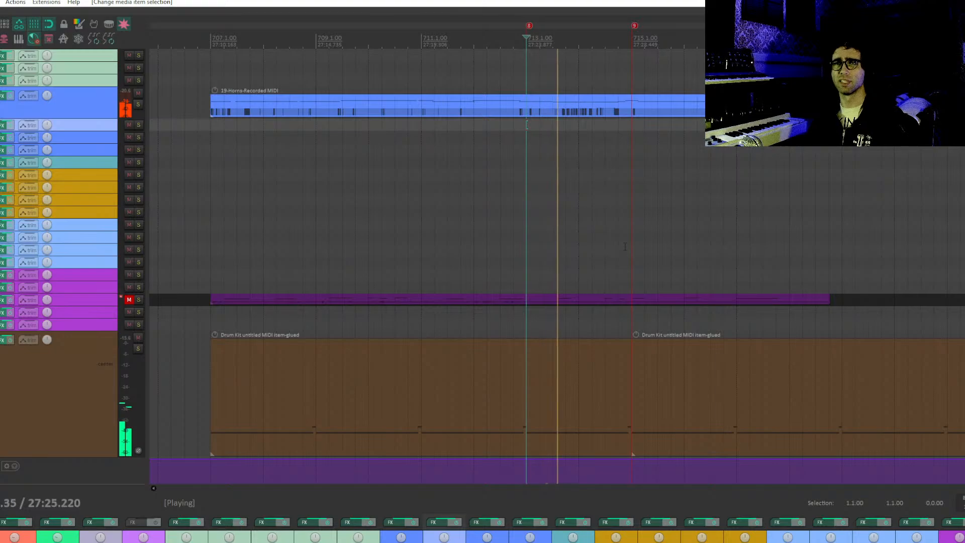
{"action": "left_click_drag", "start_coordinate": [644, 180], "coordinate": [587, 218]}
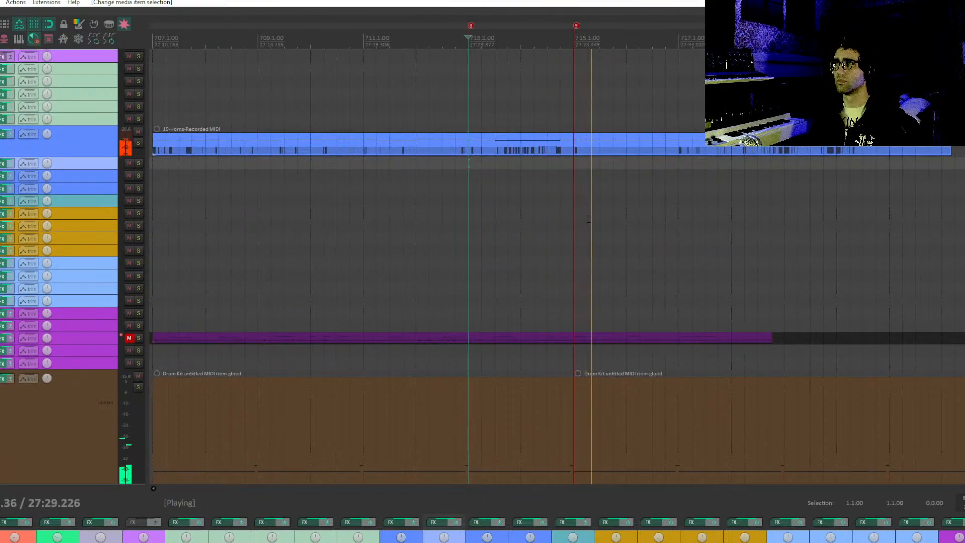
{"action": "left_click_drag", "start_coordinate": [634, 185], "coordinate": [637, 250]}
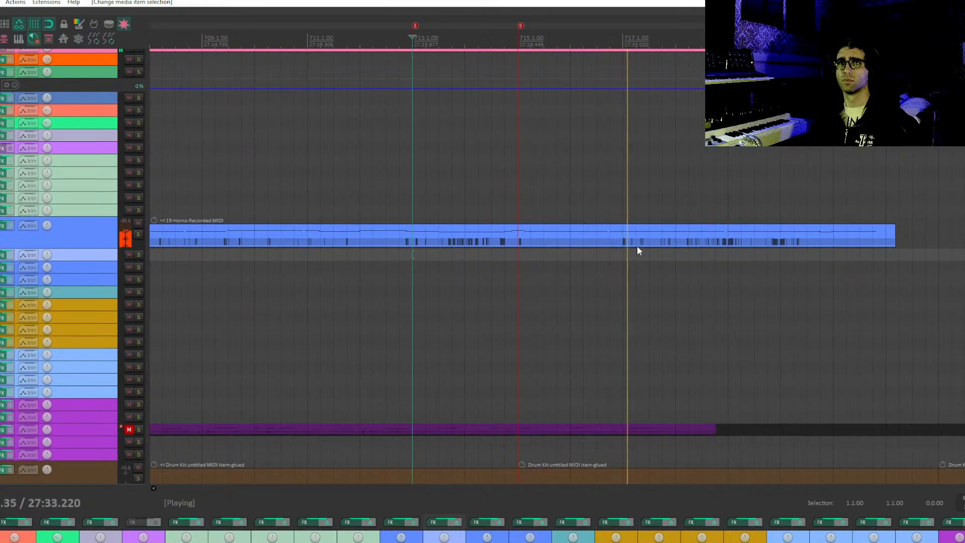
{"action": "left_click_drag", "start_coordinate": [627, 237], "coordinate": [581, 256]}
{"action": "scroll", "coordinate": [582, 257], "scroll_direction": "down", "scroll_amount": 5}
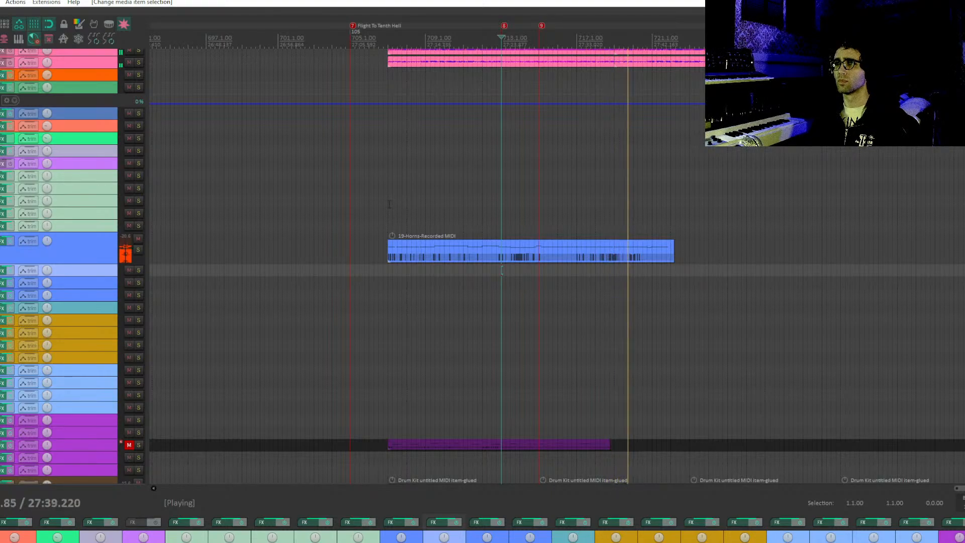
{"action": "left_click", "coordinate": [389, 204]}
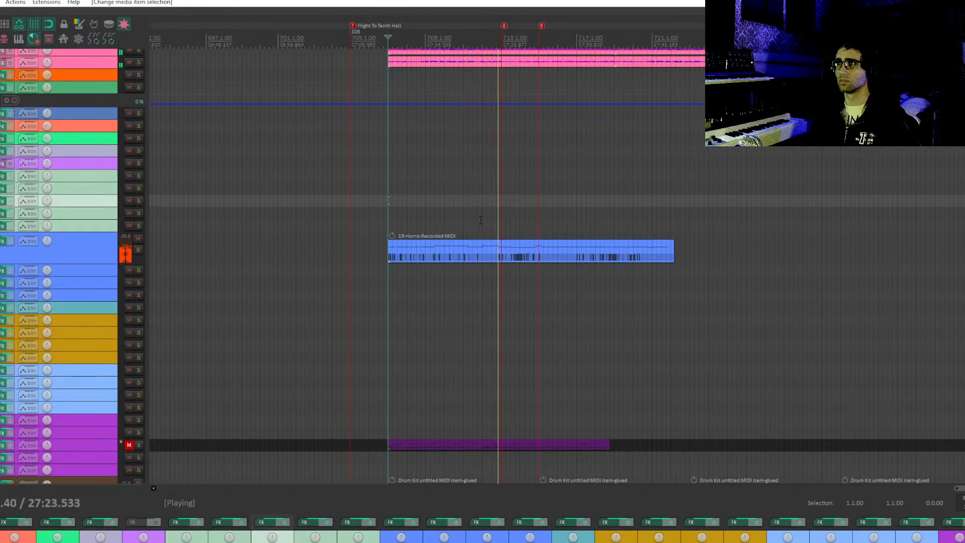
Open the recorded horn item for MIDI editing and lower the sustained B3 note in bar 713 to A#3.
{"action": "left_click", "coordinate": [500, 244]}
{"action": "key", "text": "space"}
{"action": "double_click", "coordinate": [520, 259]}
{"action": "scroll", "coordinate": [527, 282], "scroll_direction": "up", "scroll_amount": 5}
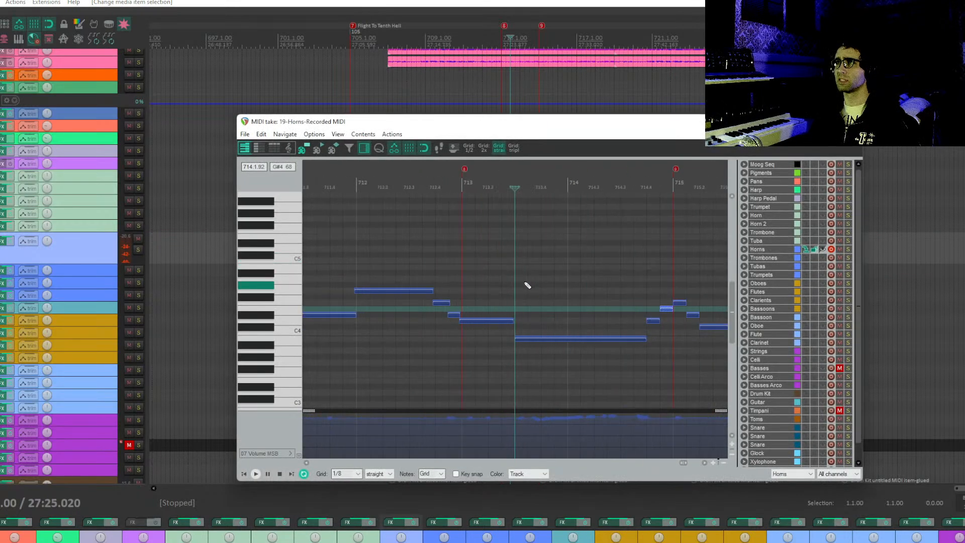
{"action": "left_click", "coordinate": [546, 340]}
{"action": "left_click_drag", "start_coordinate": [547, 341], "coordinate": [547, 346]}
Quantize the descending horn notes leading into bar 713 and play the passage.
{"action": "left_click", "coordinate": [396, 356]}
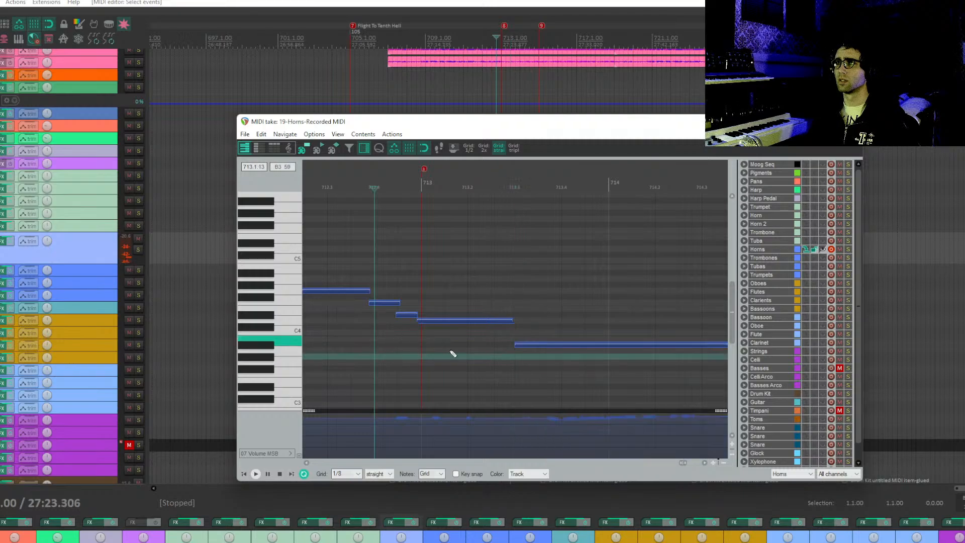
{"action": "key", "text": "ctrl+q"}
{"action": "key", "text": "Return"}
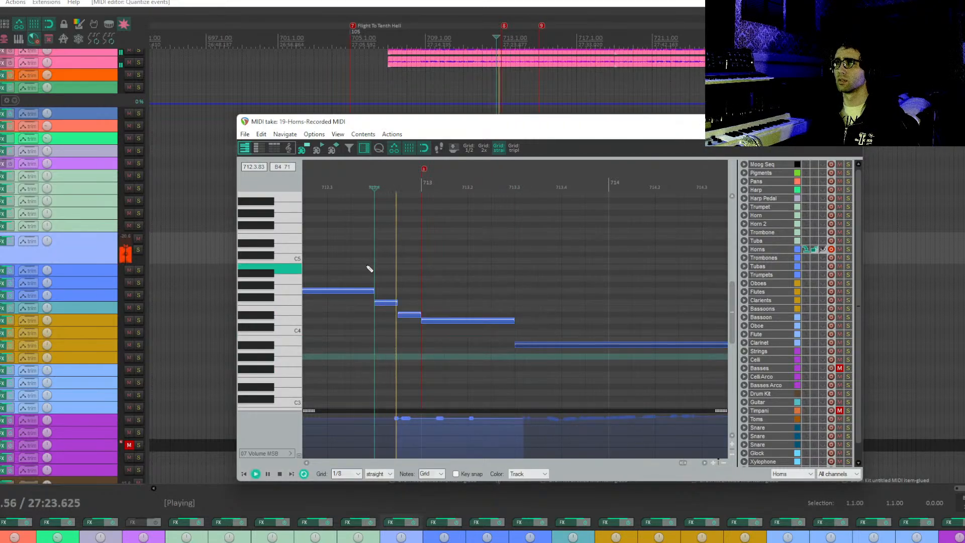
Remove the two rising pickup notes before bar 715, extend the sustained A#3 over the first one's place, and play.
{"action": "scroll", "coordinate": [567, 274], "scroll_direction": "down", "scroll_amount": 2}
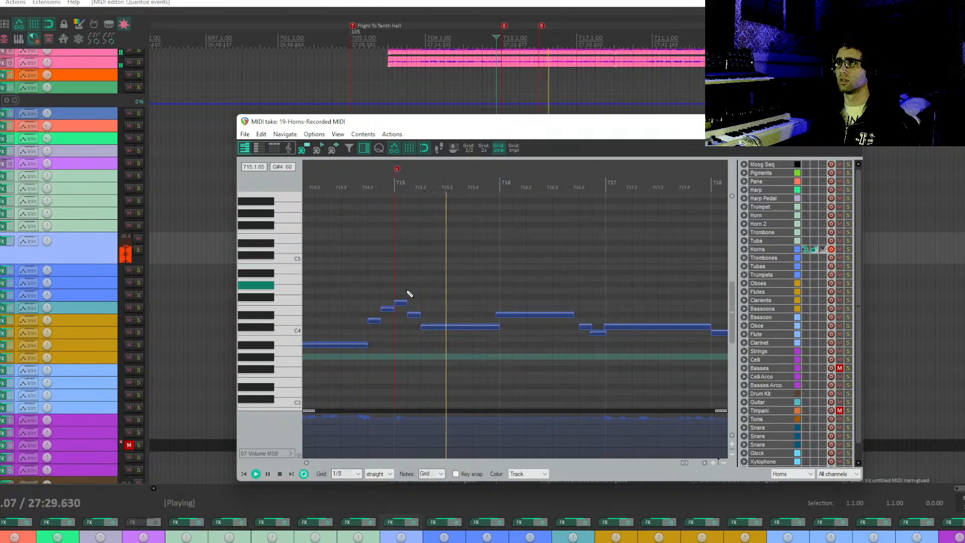
{"action": "left_click_drag", "start_coordinate": [368, 346], "coordinate": [373, 347]}
{"action": "key", "text": "space"}
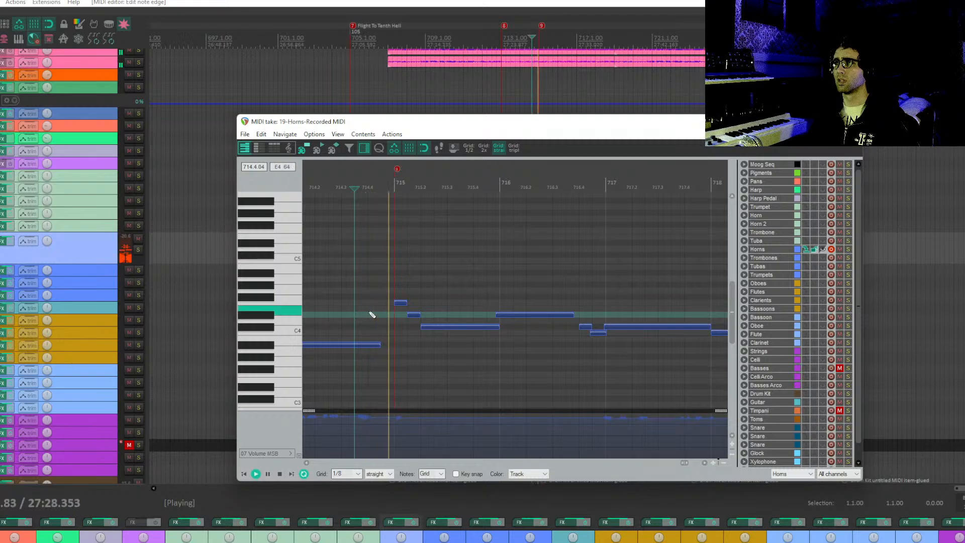
Quantize the horn notes across bars 715 to 718 and stop playback.
{"action": "left_click_drag", "start_coordinate": [393, 315], "coordinate": [644, 384]}
{"action": "key", "text": "q"}
{"action": "key", "text": "Return"}
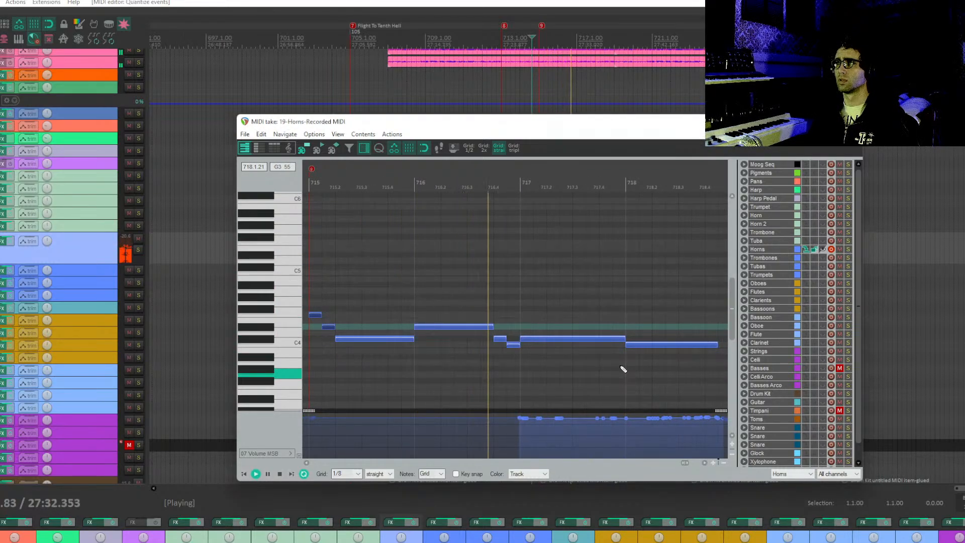
{"action": "key", "text": "space"}
Lower the sustained horn note at bar 717 to A#3 and play from there.
{"action": "left_click", "coordinate": [536, 351]}
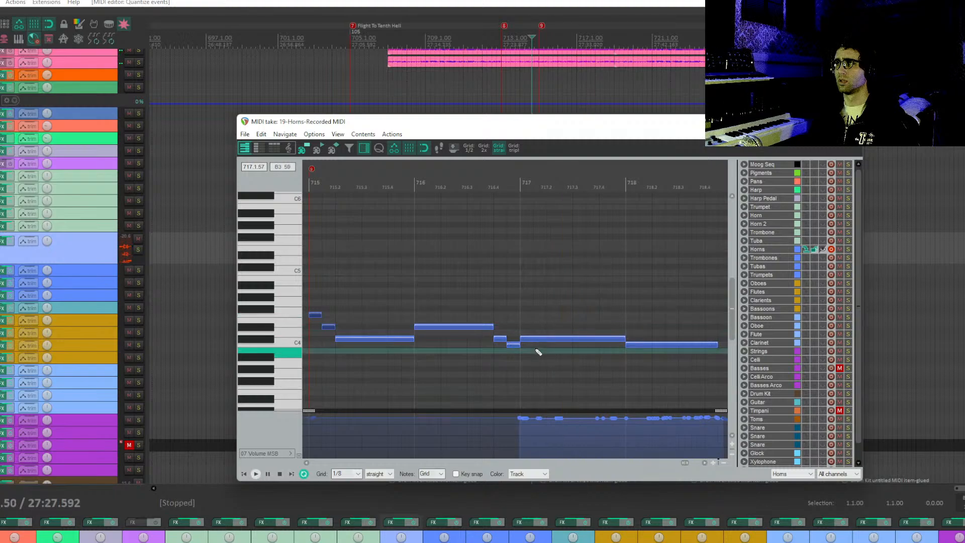
{"action": "left_click_drag", "start_coordinate": [541, 339], "coordinate": [546, 354]}
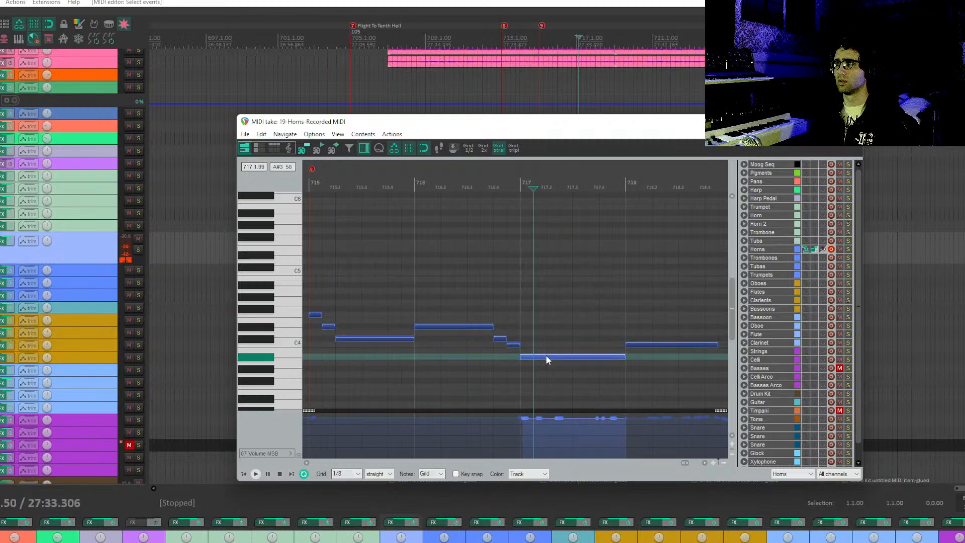
{"action": "left_click", "coordinate": [526, 376]}
{"action": "key", "text": "space"}
Delete the horn notes from bar 719 onward and close the MIDI editor.
{"action": "scroll", "coordinate": [624, 326], "scroll_direction": "down", "scroll_amount": 3}
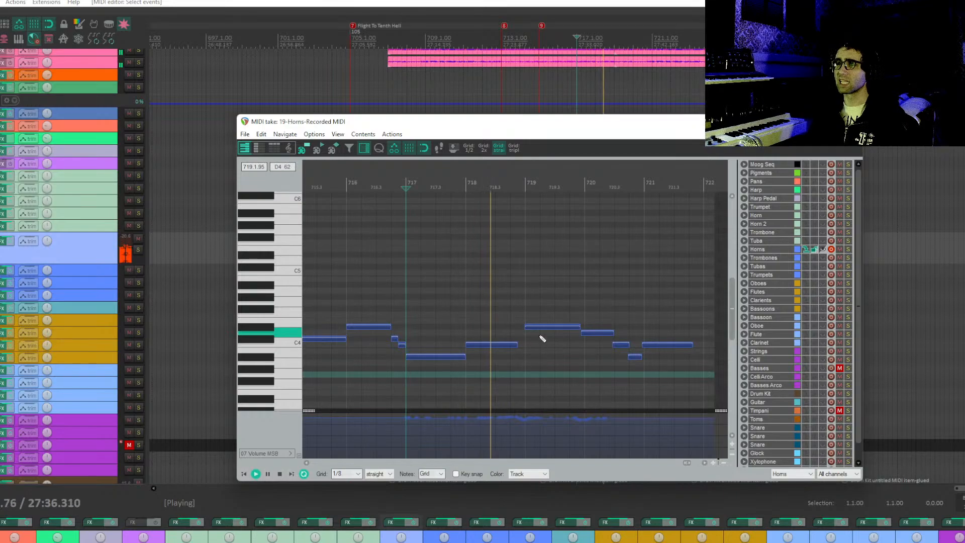
{"action": "left_click_drag", "start_coordinate": [517, 337], "coordinate": [545, 340]}
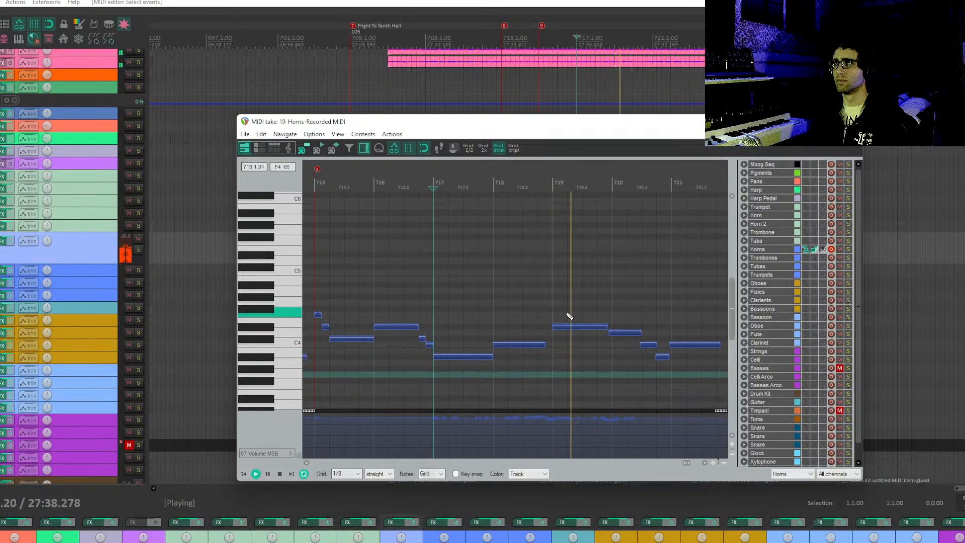
{"action": "left_click_drag", "start_coordinate": [571, 313], "coordinate": [668, 368]}
{"action": "key", "text": "Delete"}
{"action": "key", "text": "Escape"}
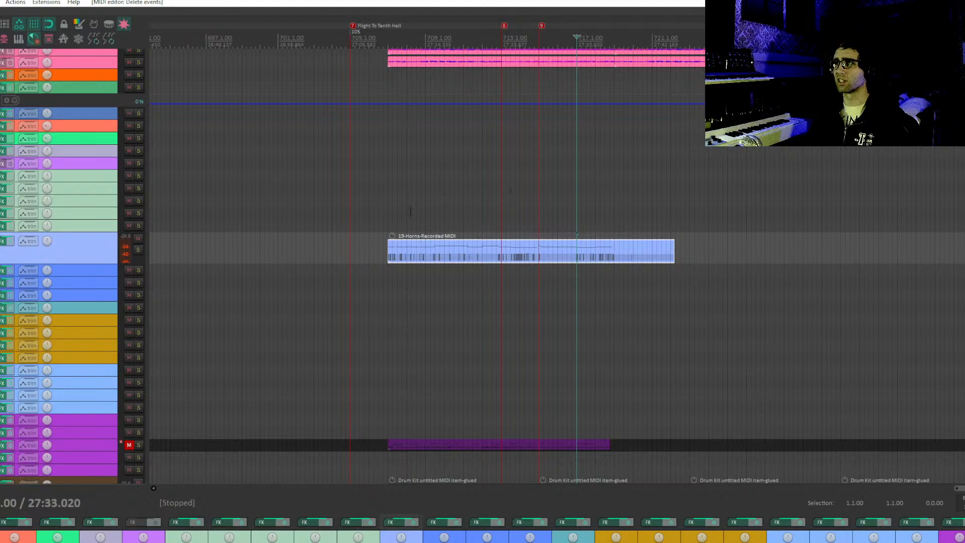
Listen to the arrangement from bars 717 and 715, and again from the start of the horn item at bar 707.
{"action": "left_click", "coordinate": [393, 214]}
{"action": "scroll", "coordinate": [393, 213], "scroll_direction": "up", "scroll_amount": 3}
{"action": "left_click_drag", "start_coordinate": [694, 197], "coordinate": [477, 234]}
{"action": "left_click", "coordinate": [795, 207]}
{"action": "key", "text": "space"}
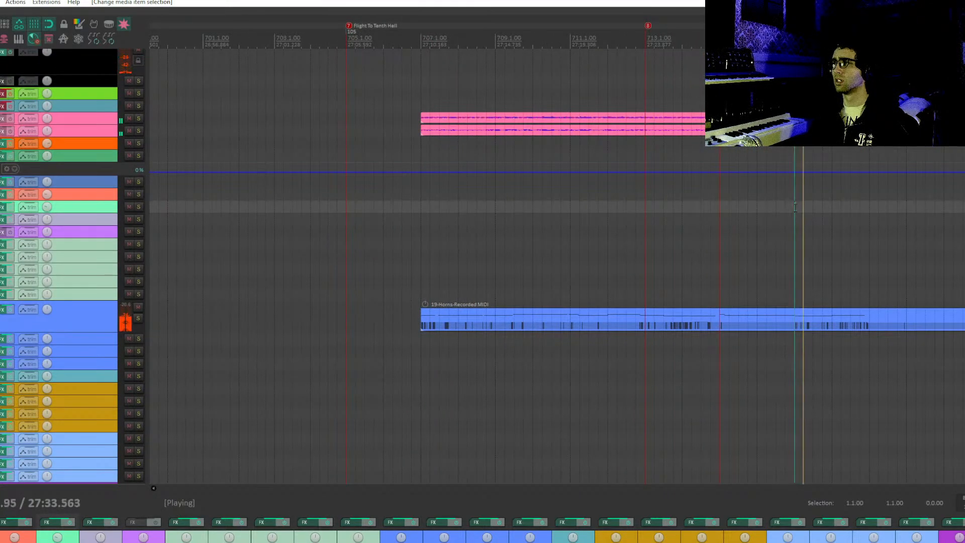
{"action": "left_click", "coordinate": [720, 195]}
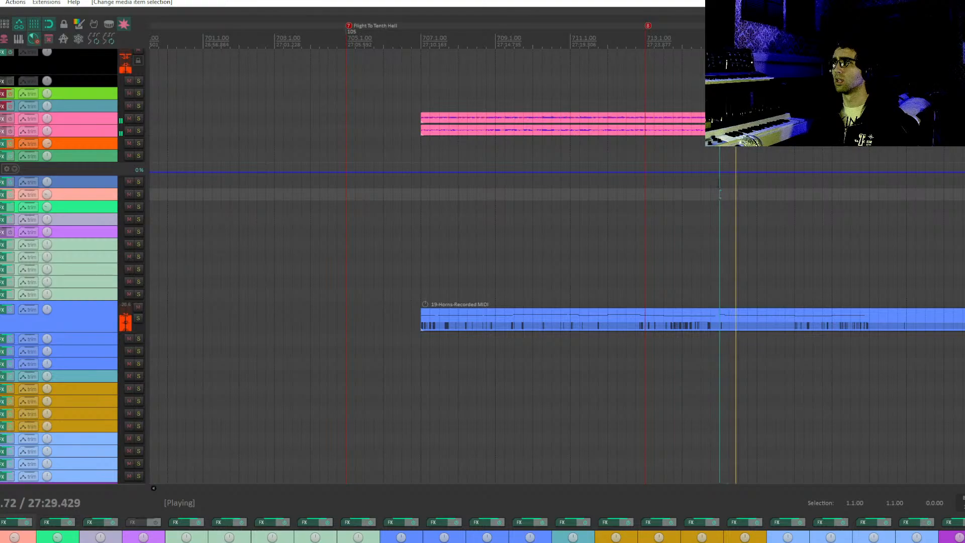
{"action": "left_click_drag", "start_coordinate": [720, 195], "coordinate": [703, 200]}
{"action": "left_click", "coordinate": [408, 79]}
{"action": "key", "text": "space"}
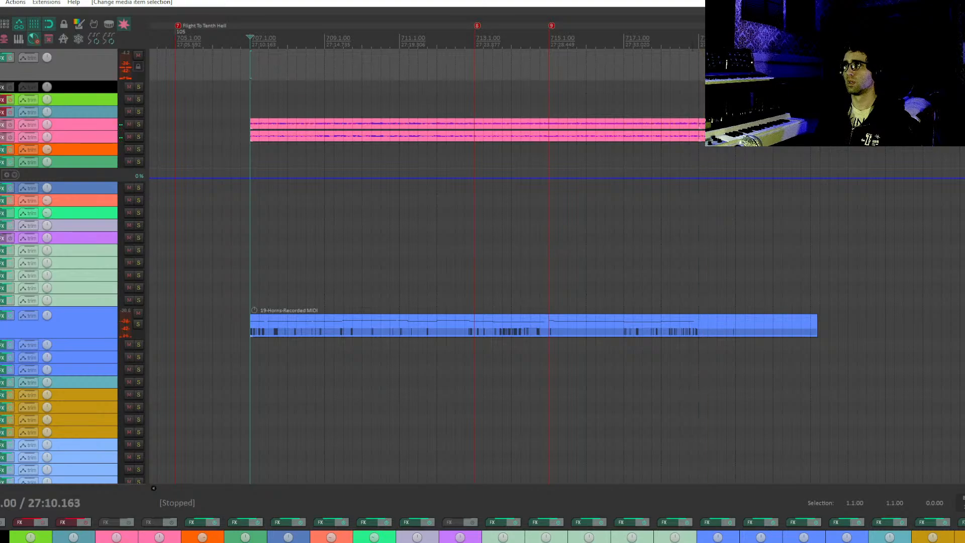
{"action": "key", "text": "Right"}
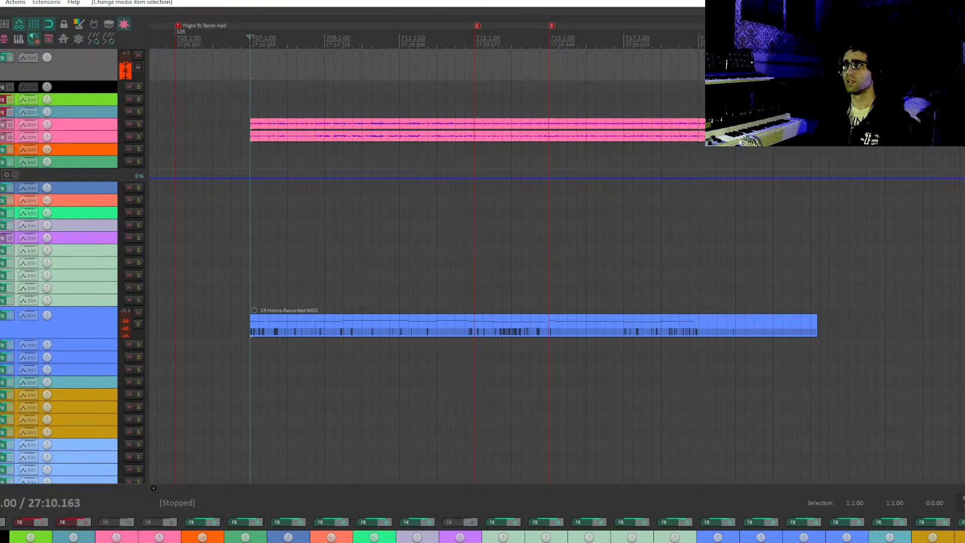
Split the recorded horn item at bar 719, delete the part after the split, and clear the item selection.
{"action": "left_click", "coordinate": [698, 329]}
{"action": "key", "text": "s"}
{"action": "key", "text": "Delete"}
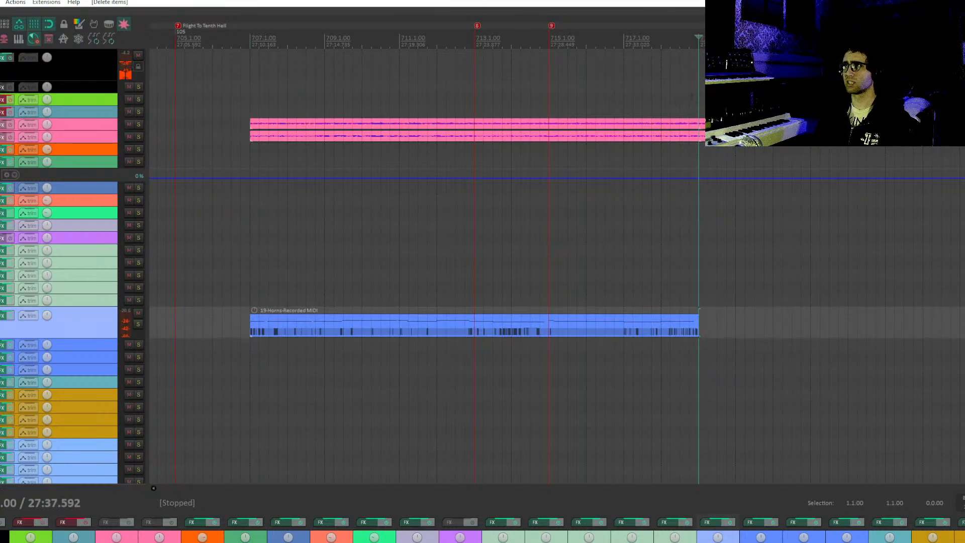
{"action": "left_click", "coordinate": [727, 112]}
{"action": "left_click", "coordinate": [726, 124]}
{"action": "left_click", "coordinate": [718, 136]}
{"action": "left_click", "coordinate": [701, 309]}
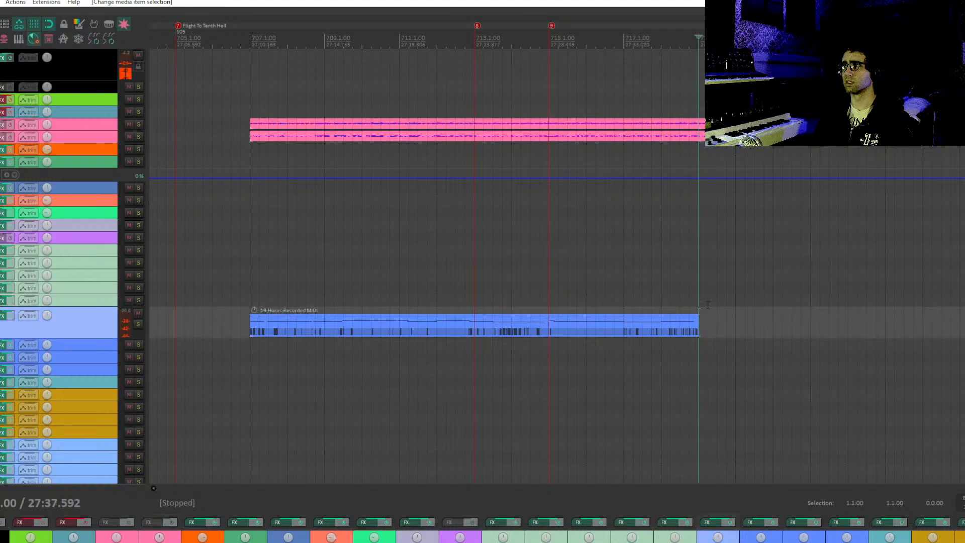
Open the trimmed horn item for MIDI editing and quantize all its notes.
{"action": "left_click_drag", "start_coordinate": [272, 300], "coordinate": [327, 326]}
{"action": "left_click", "coordinate": [444, 324]}
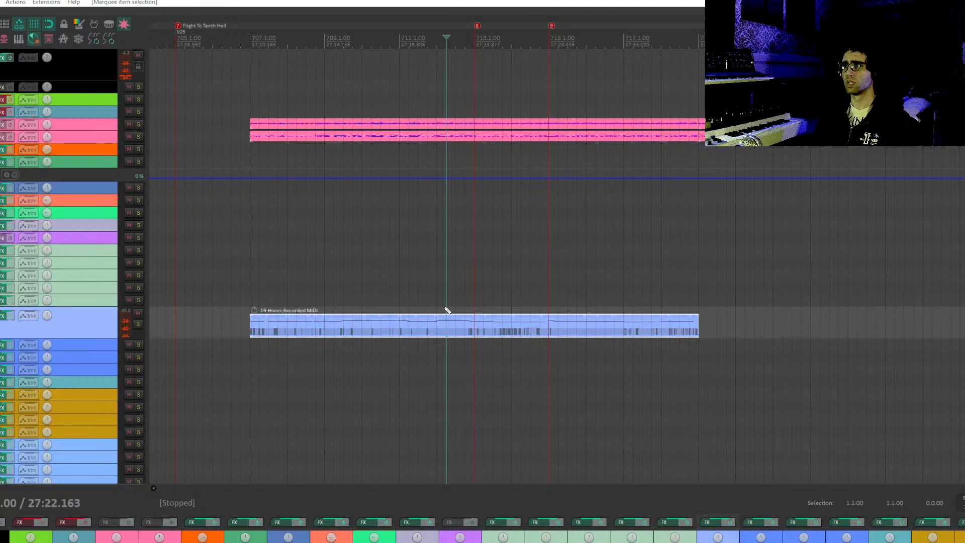
{"action": "double_click", "coordinate": [449, 309]}
{"action": "scroll", "coordinate": [487, 298], "scroll_direction": "down", "scroll_amount": 5}
{"action": "left_click_drag", "start_coordinate": [654, 247], "coordinate": [445, 384]}
{"action": "key", "text": "q"}
{"action": "key", "text": "Return"}
Extend the opening C4 horn note at bar 707 to the start of the following note.
{"action": "scroll", "coordinate": [467, 279], "scroll_direction": "up", "scroll_amount": 8}
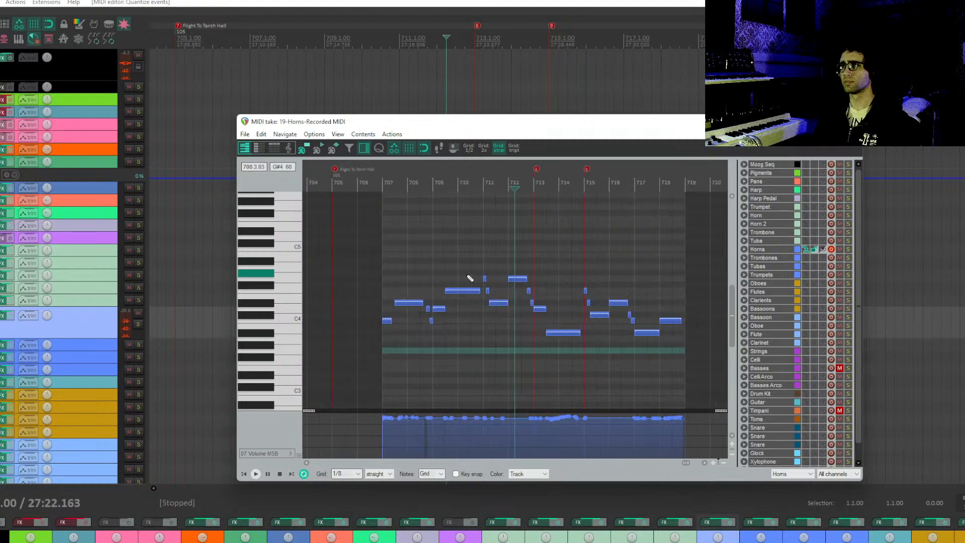
{"action": "left_click_drag", "start_coordinate": [496, 279], "coordinate": [710, 283]}
{"action": "left_click_drag", "start_coordinate": [428, 285], "coordinate": [557, 275]}
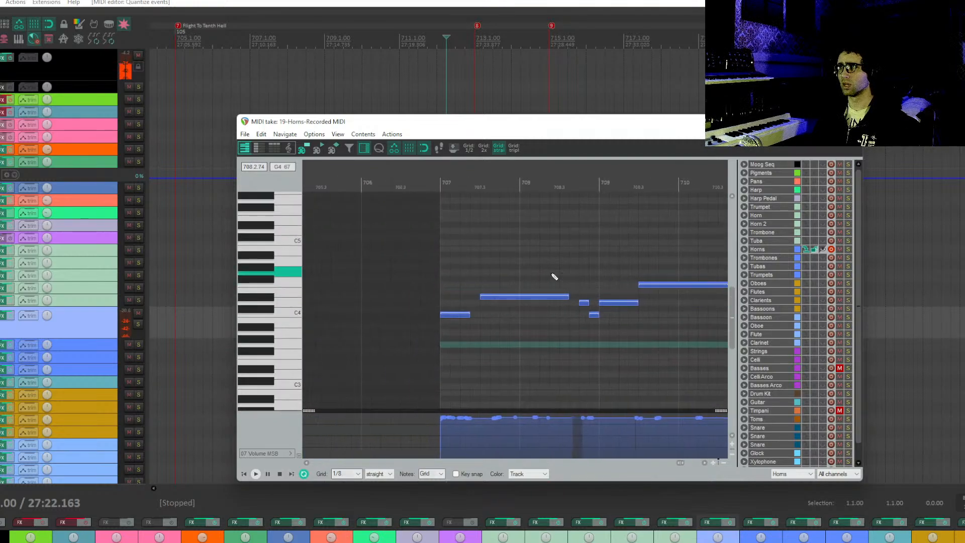
{"action": "left_click", "coordinate": [472, 316]}
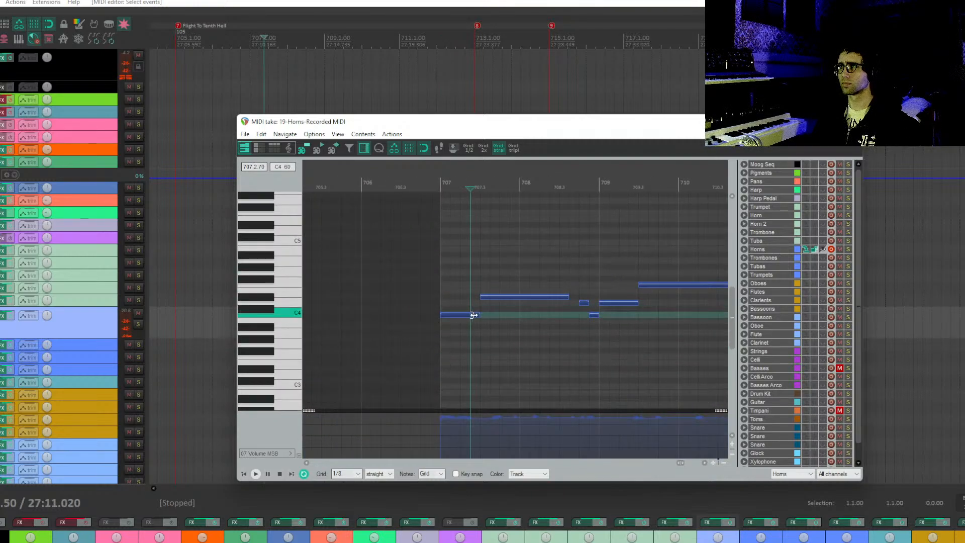
{"action": "left_click_drag", "start_coordinate": [529, 283], "coordinate": [508, 254]}
{"action": "left_click_drag", "start_coordinate": [567, 271], "coordinate": [438, 264]}
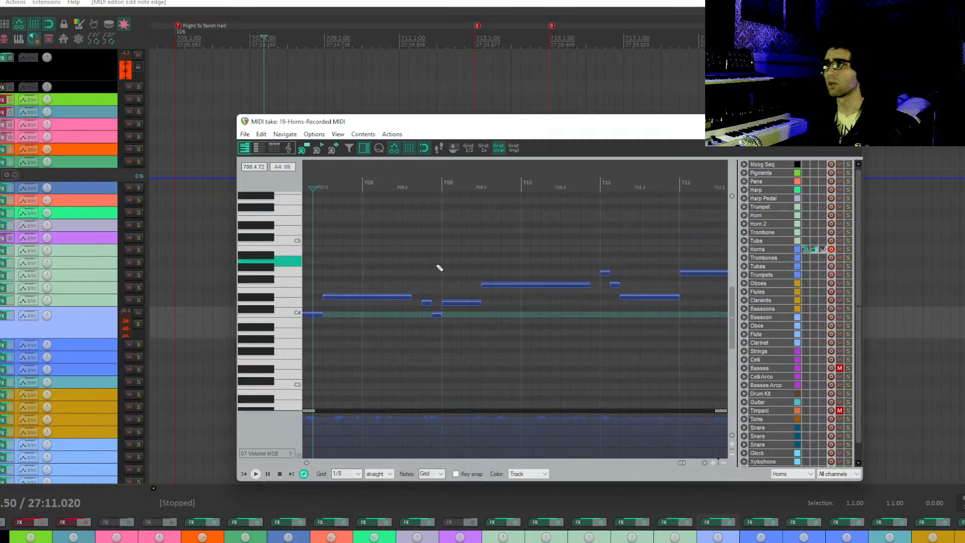
Review the horn item's notes up to its end at bar 719 and close the MIDI editor.
{"action": "mouse_move", "coordinate": [626, 270]}
{"action": "left_mouse_down"}
{"action": "mouse_move", "coordinate": [540, 301]}
{"action": "mouse_move", "coordinate": [475, 262]}
{"action": "left_mouse_up"}
{"action": "left_click_drag", "start_coordinate": [560, 263], "coordinate": [519, 264]}
{"action": "left_click_drag", "start_coordinate": [601, 269], "coordinate": [474, 267]}
{"action": "left_click_drag", "start_coordinate": [555, 294], "coordinate": [472, 300]}
{"action": "left_click_drag", "start_coordinate": [655, 287], "coordinate": [467, 300]}
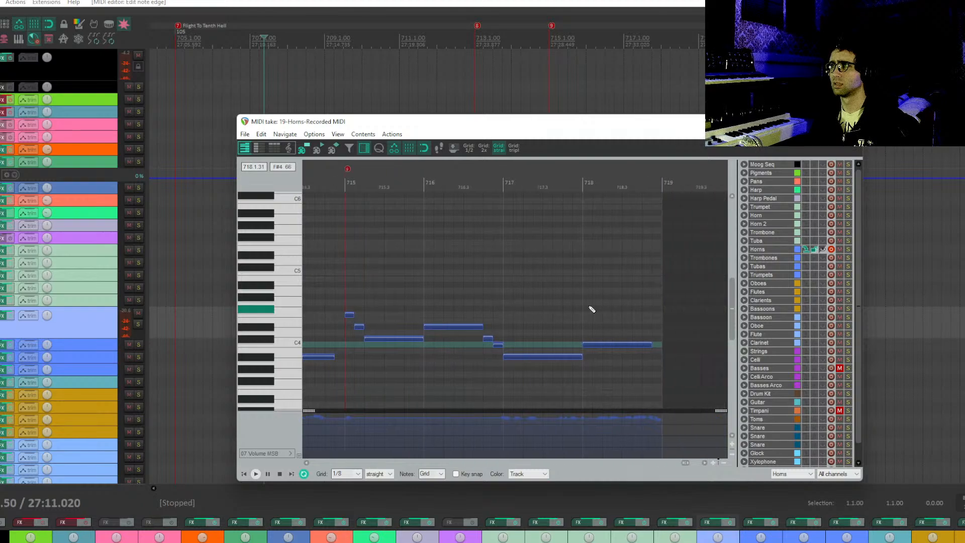
{"action": "left_click", "coordinate": [851, 121]}
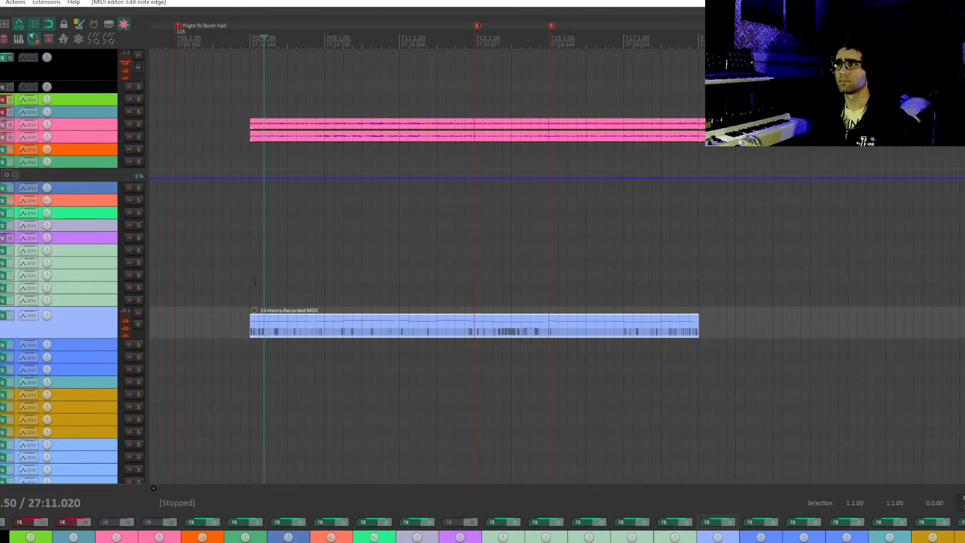
Listen to the arrangement from bar 707 through to the end of the horn item.
{"action": "left_click", "coordinate": [252, 287]}
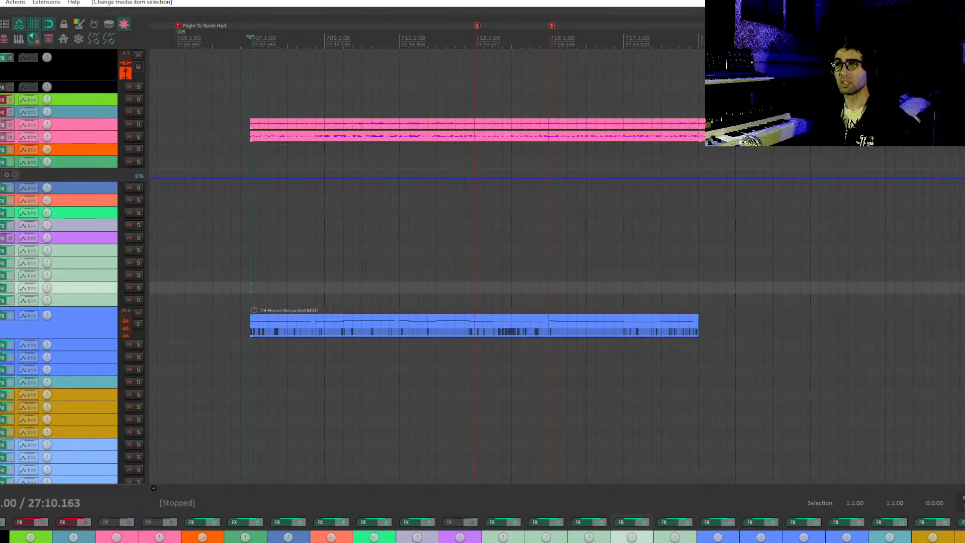
{"action": "left_click_drag", "start_coordinate": [417, 246], "coordinate": [409, 265]}
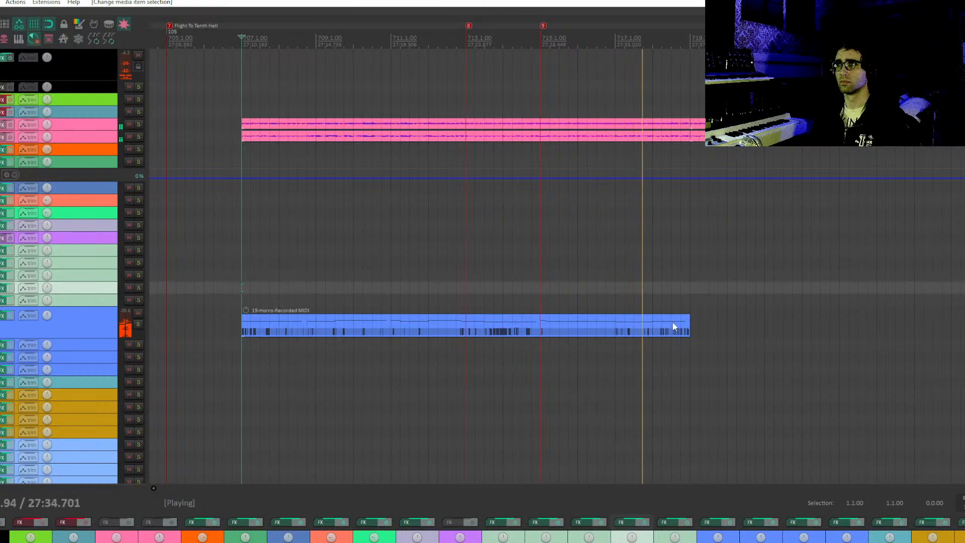
{"action": "left_click", "coordinate": [654, 326]}
{"action": "left_click_drag", "start_coordinate": [617, 338], "coordinate": [813, 300]}
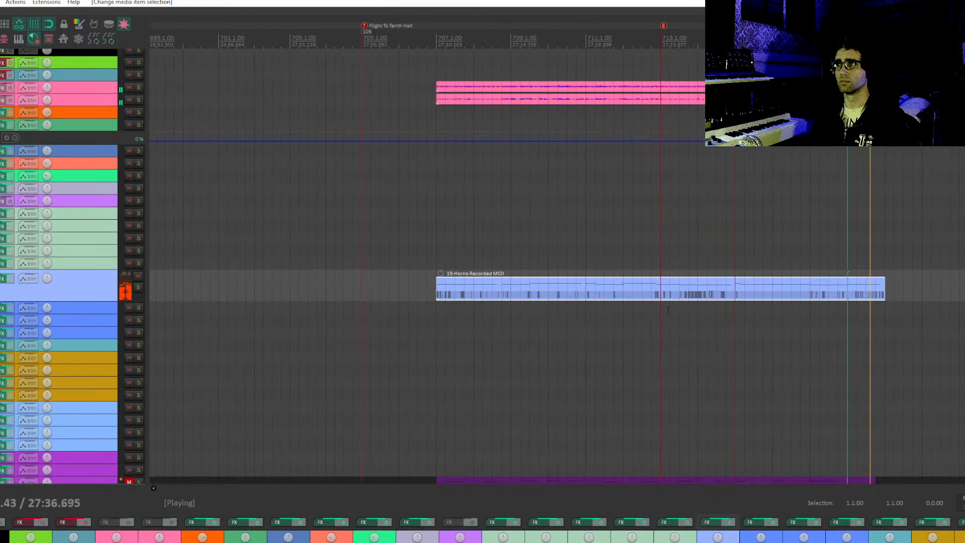
{"action": "key", "text": "space"}
Disarm the horn track for recording and place the edit cursor at the start of bar 707.
{"action": "left_click", "coordinate": [490, 290]}
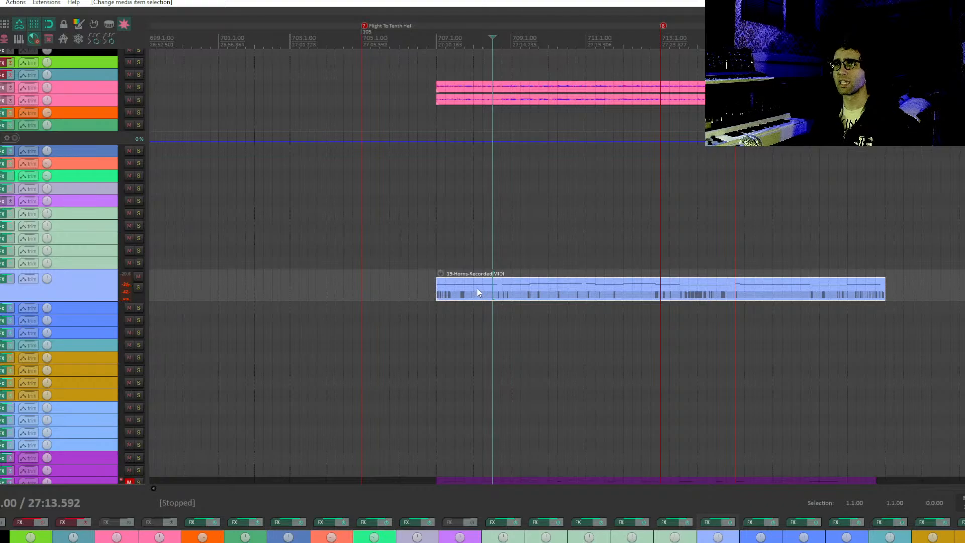
{"action": "key", "text": "F7"}
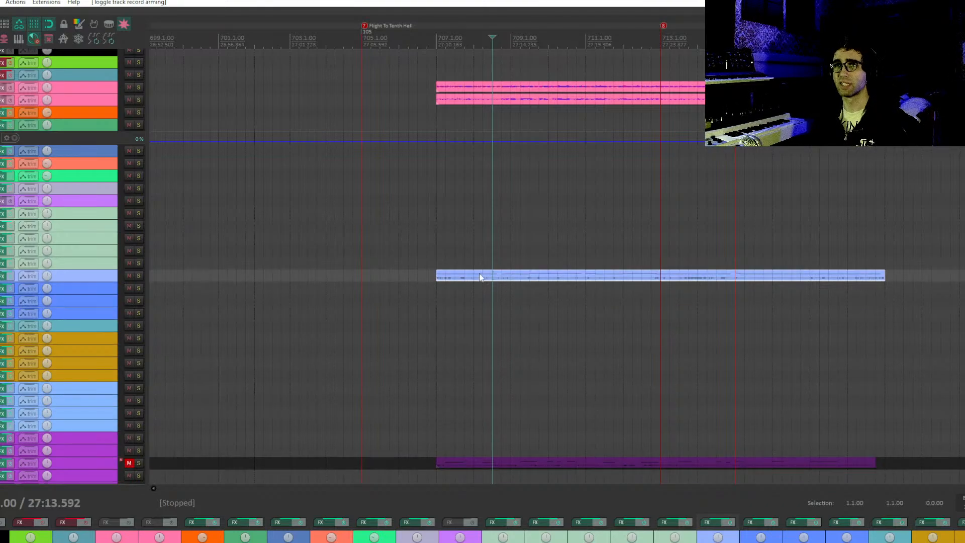
{"action": "left_click_drag", "start_coordinate": [498, 245], "coordinate": [468, 284]}
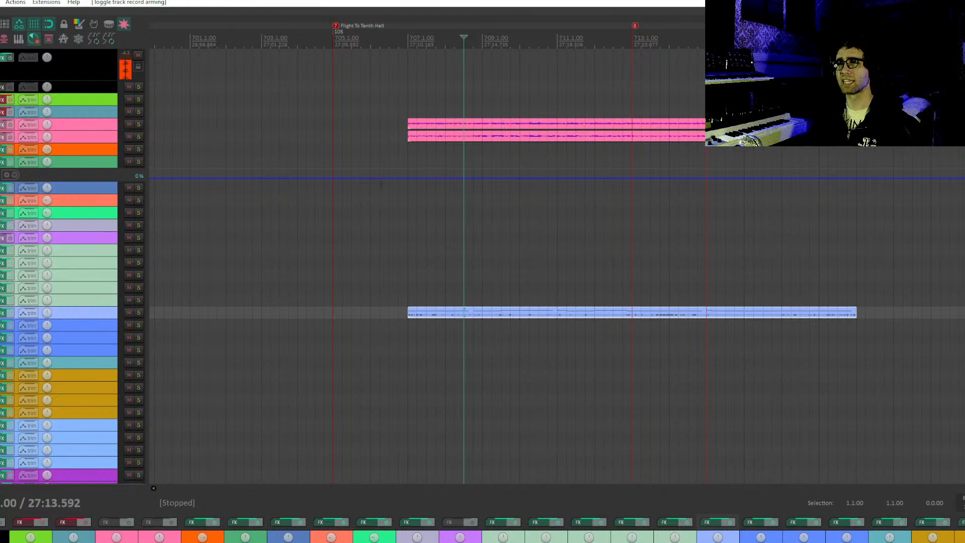
{"action": "left_click", "coordinate": [403, 77]}
{"action": "left_click", "coordinate": [408, 77]}
{"action": "scroll", "coordinate": [400, 120], "scroll_direction": "right", "scroll_amount": 1}
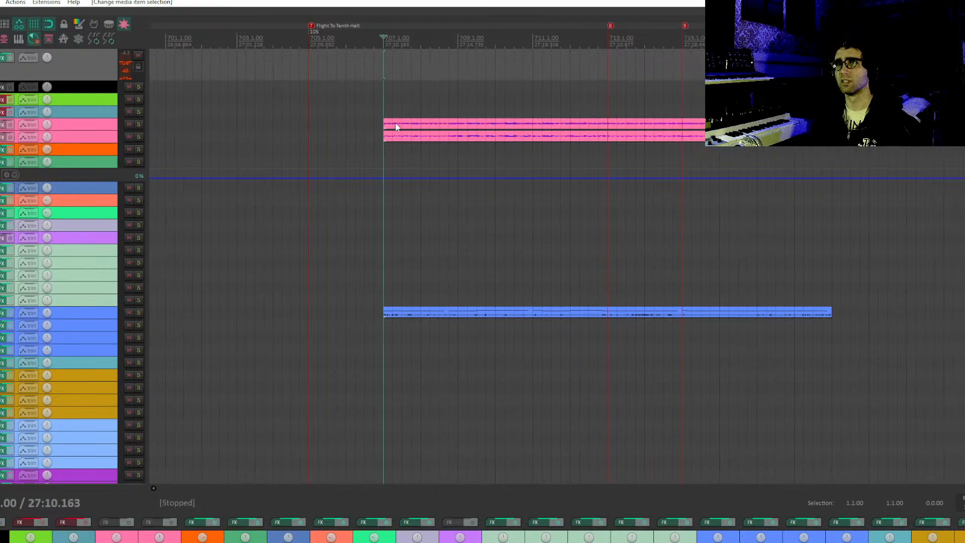
{"action": "left_click", "coordinate": [386, 86]}
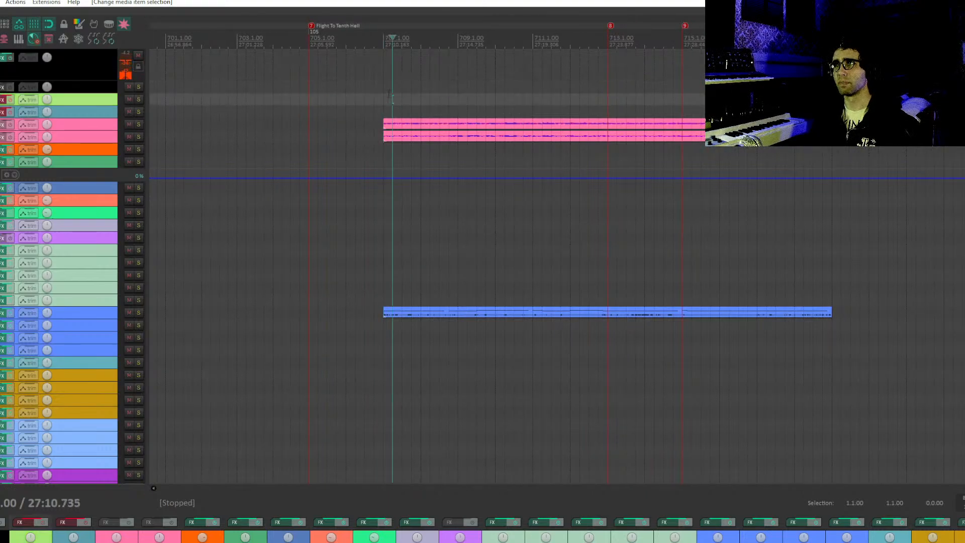
{"action": "left_click", "coordinate": [386, 99]}
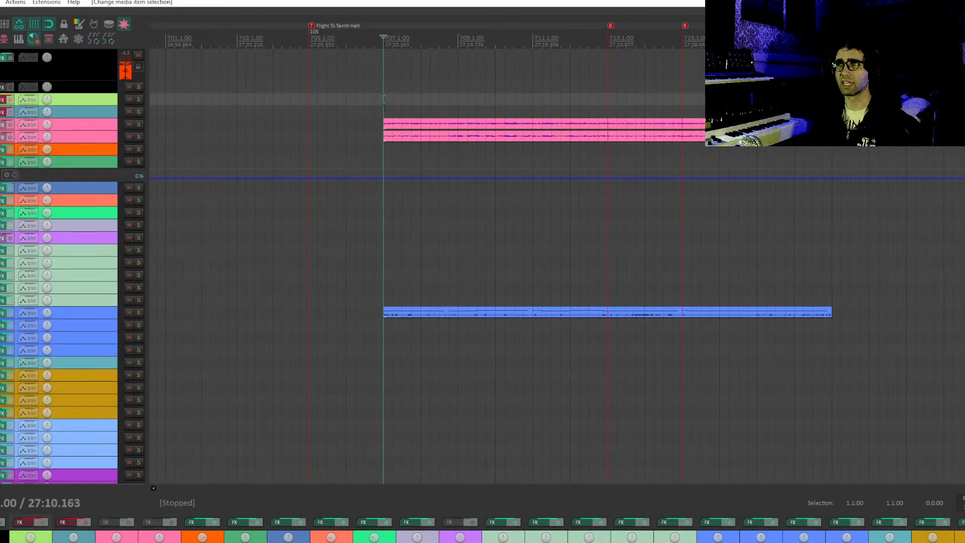
{"action": "left_click", "coordinate": [383, 112]}
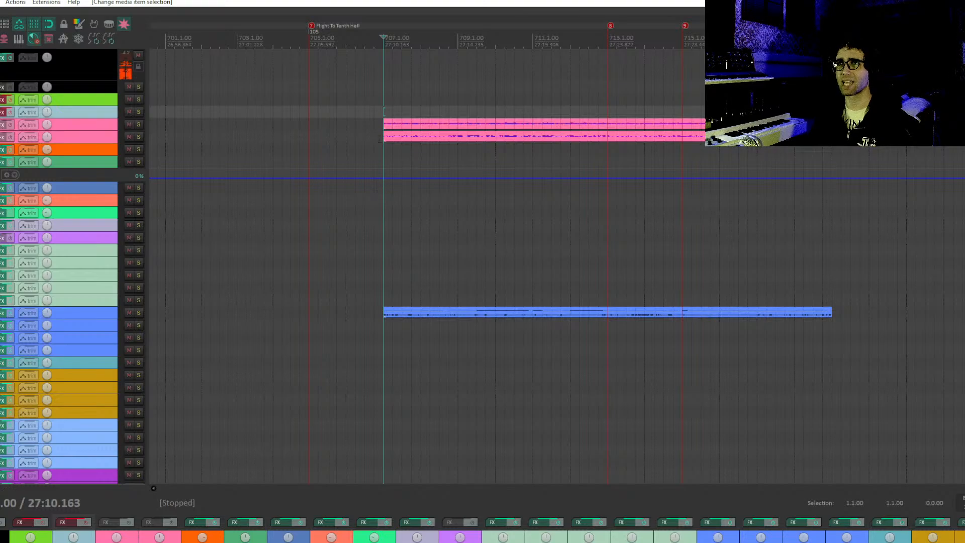
{"action": "left_click", "coordinate": [384, 150]}
{"action": "scroll", "coordinate": [382, 165], "scroll_direction": "down", "scroll_amount": 1}
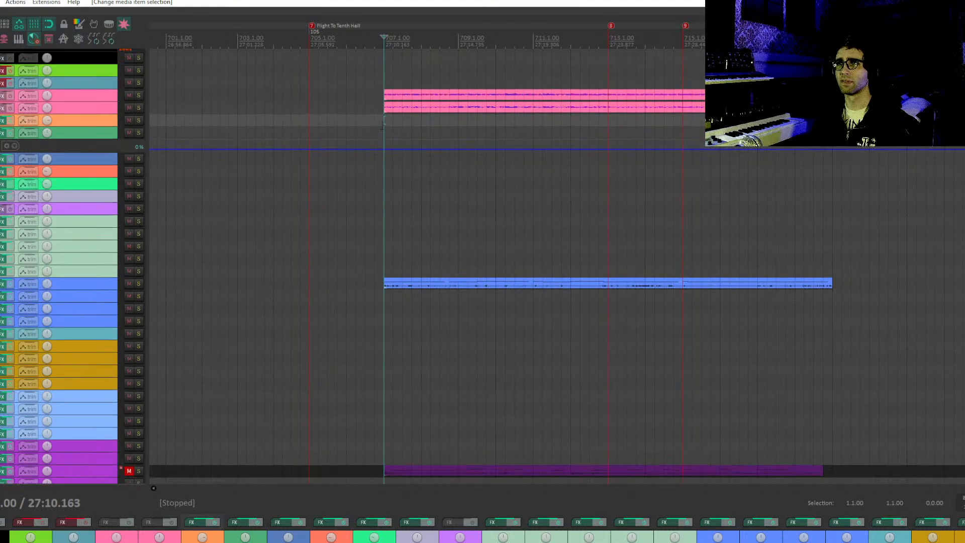
{"action": "left_click_drag", "start_coordinate": [380, 169], "coordinate": [370, 226]}
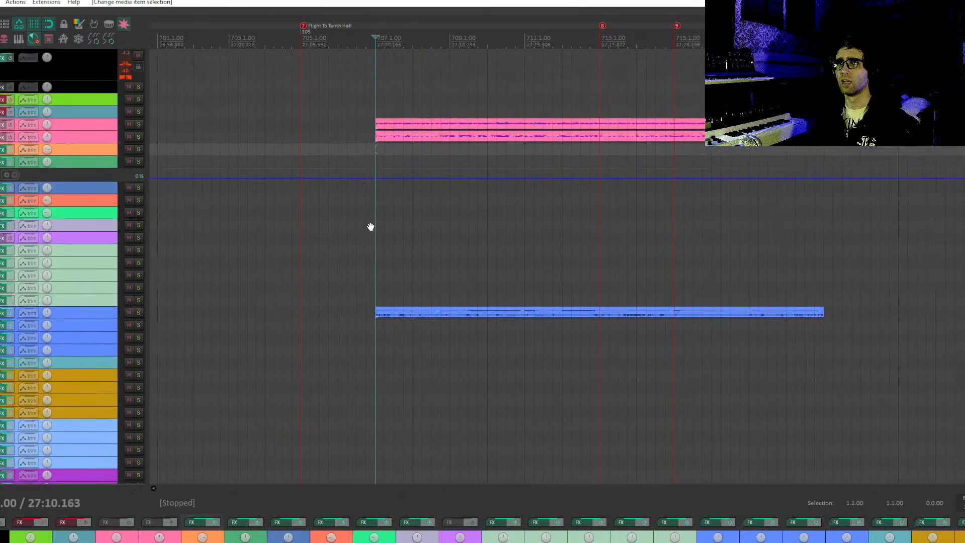
Enable the effects on the Pigments 2 track and inspect its synth's sequencer and effects pages.
{"action": "left_click", "coordinate": [9, 113]}
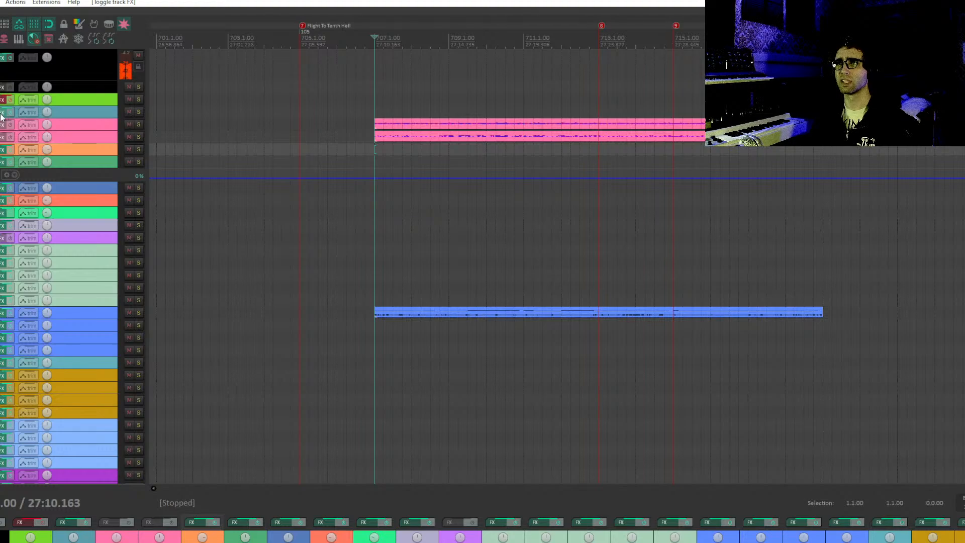
{"action": "left_click", "coordinate": [2, 112]}
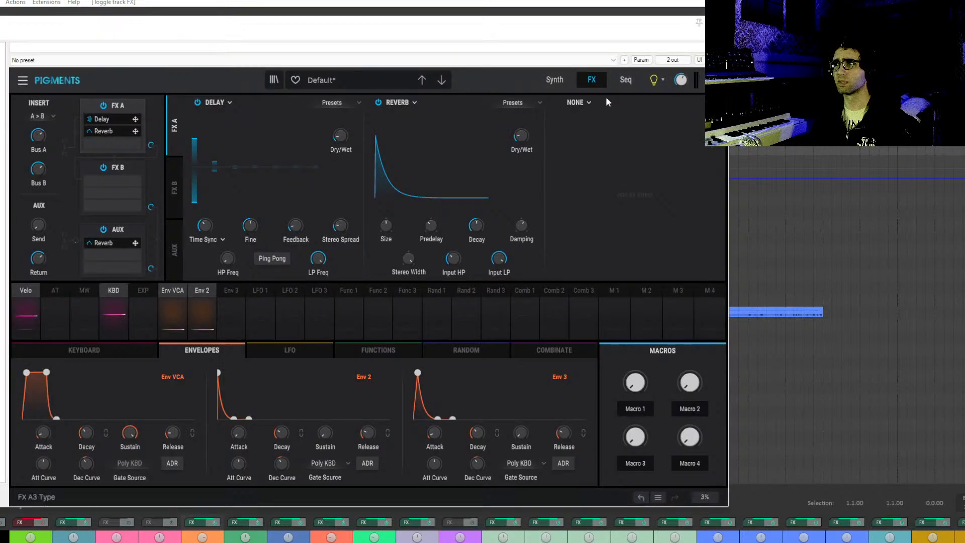
{"action": "left_click", "coordinate": [624, 81]}
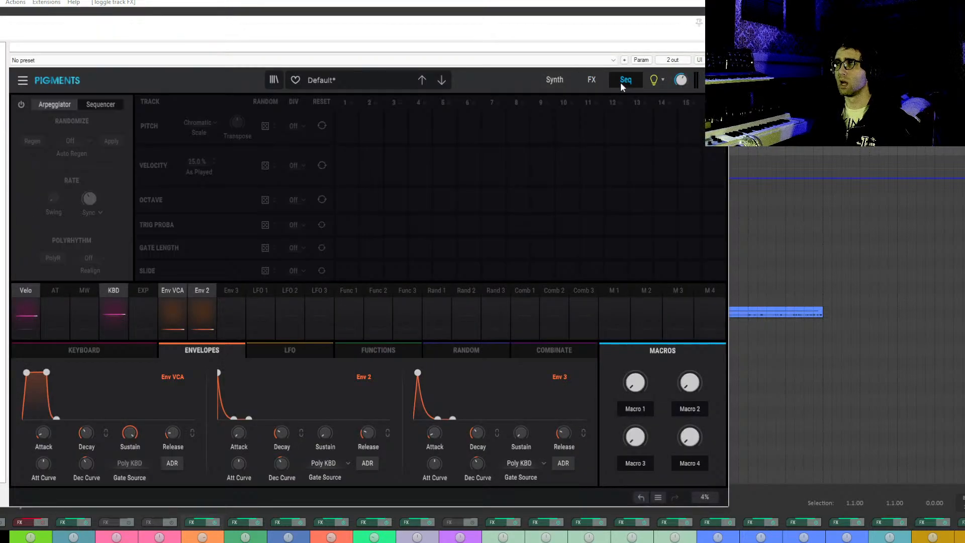
{"action": "left_click", "coordinate": [594, 80]}
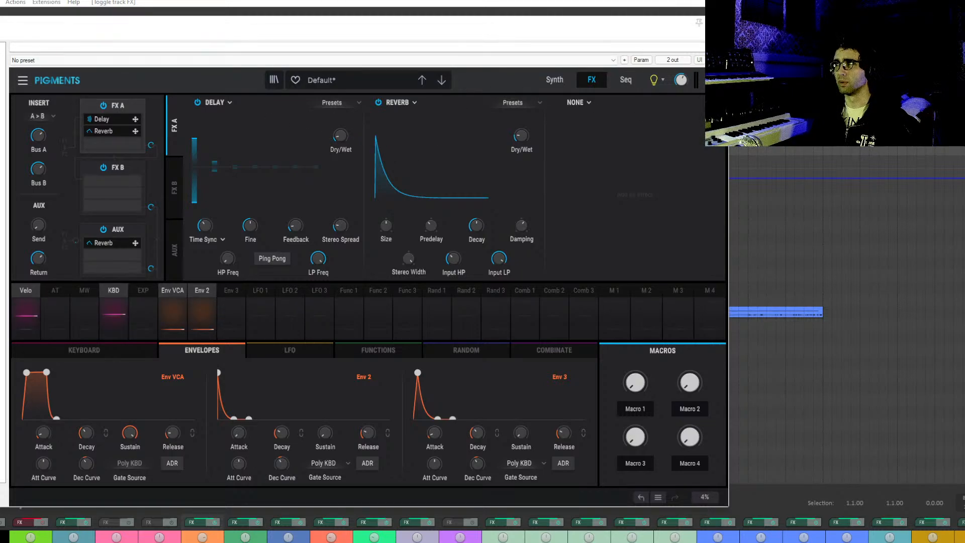
{"action": "key", "text": "Escape"}
Draw an empty MIDI item on the first Pigments track from bar 707 to bar 719.
{"action": "left_click", "coordinate": [374, 97]}
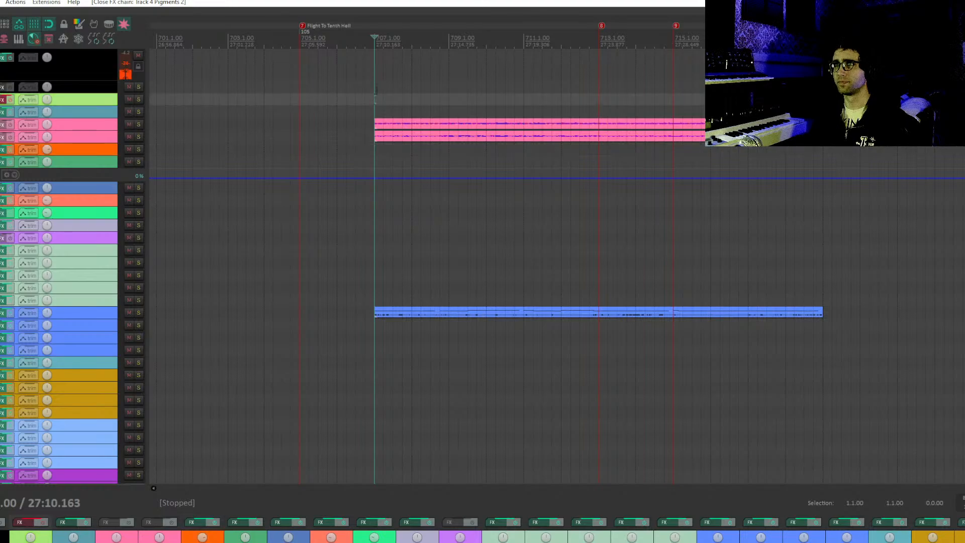
{"action": "left_click", "coordinate": [375, 89]}
{"action": "left_click", "coordinate": [375, 98]}
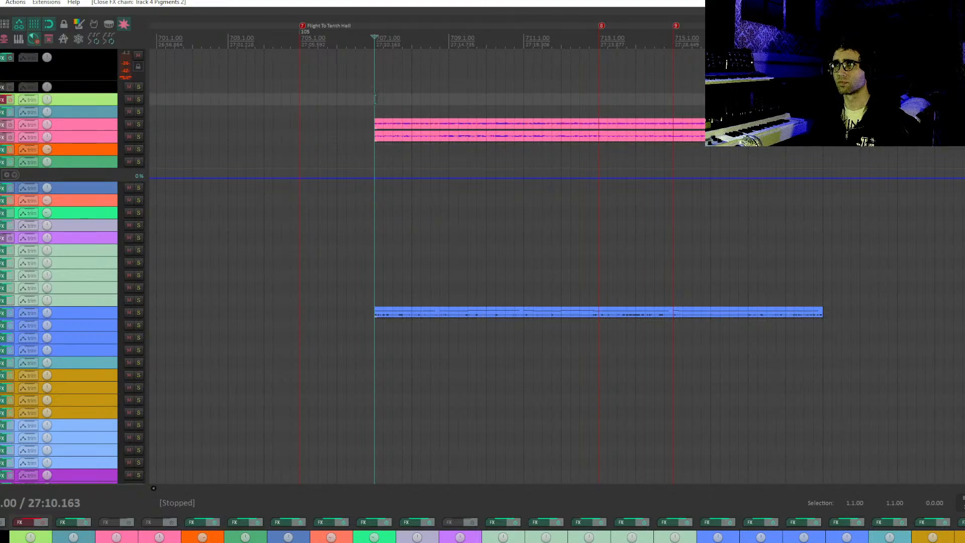
{"action": "left_click_drag", "start_coordinate": [376, 101], "coordinate": [825, 105]}
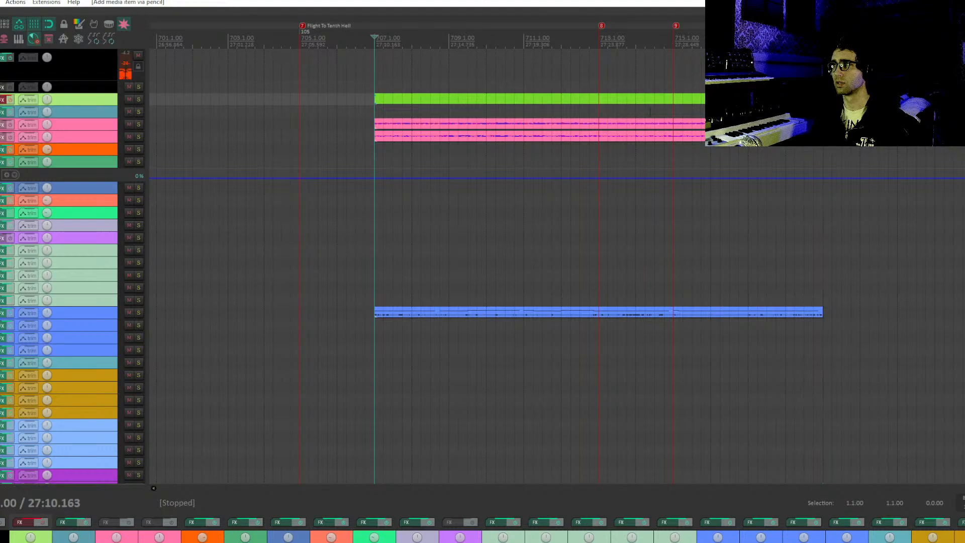
Move the new MIDI item to the Pigments 2 track, inserting and deleting a trial C#3 note near the end of bar 707.
{"action": "double_click", "coordinate": [396, 98]}
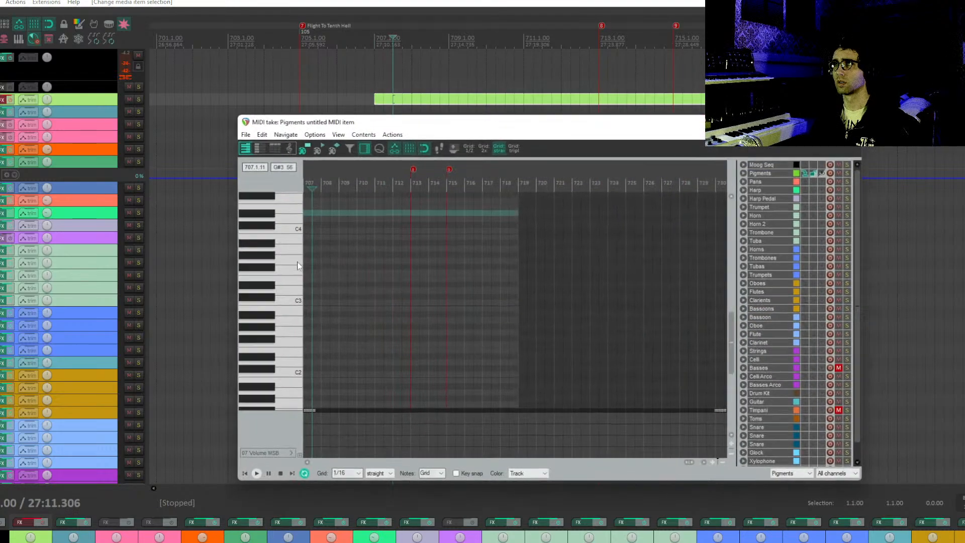
{"action": "left_click", "coordinate": [369, 297]}
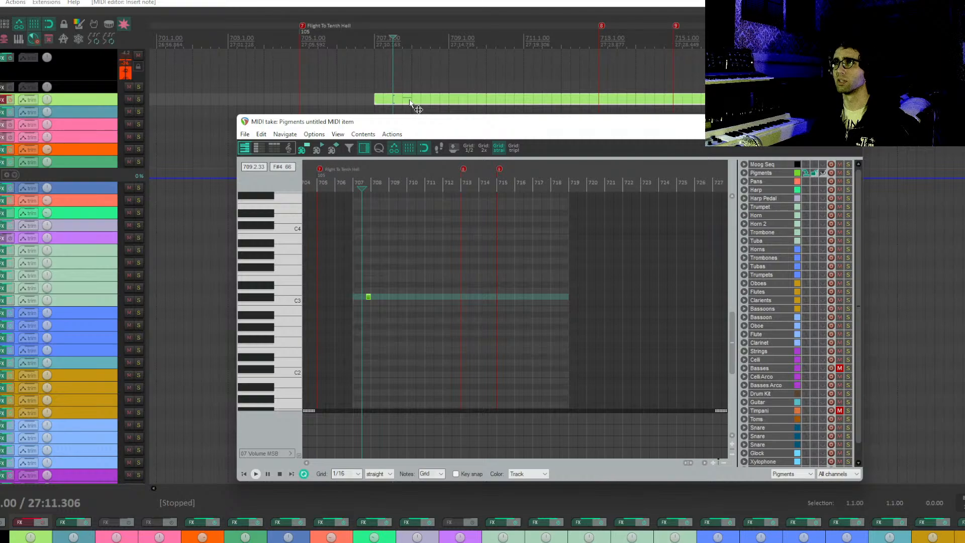
{"action": "left_click_drag", "start_coordinate": [410, 103], "coordinate": [409, 113]}
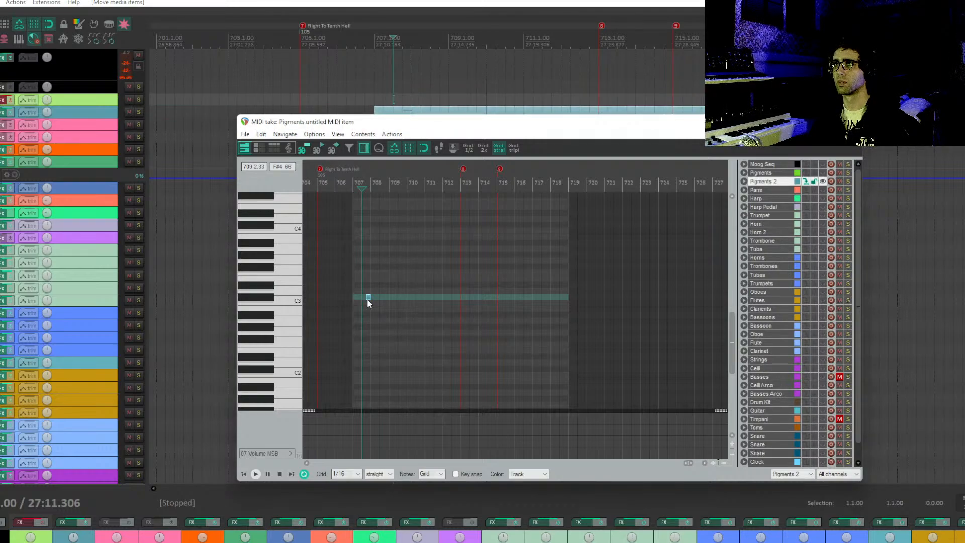
{"action": "scroll", "coordinate": [369, 301], "scroll_direction": "up", "scroll_amount": 5}
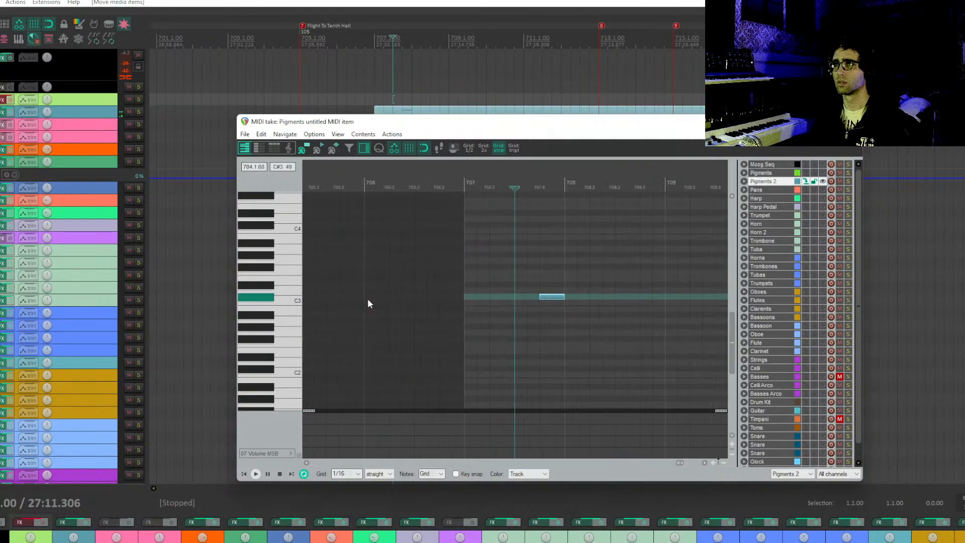
{"action": "double_click", "coordinate": [550, 297]}
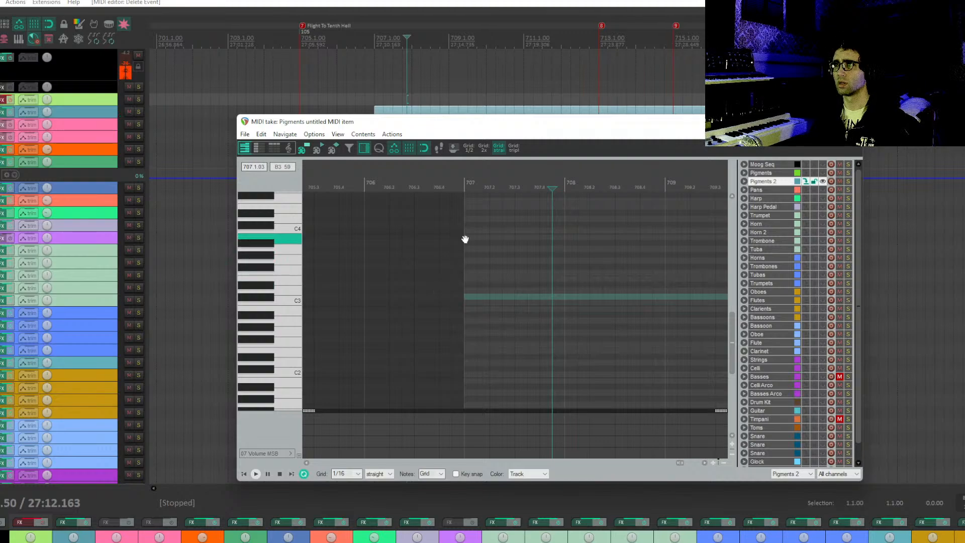
{"action": "left_click_drag", "start_coordinate": [466, 241], "coordinate": [473, 406]}
{"action": "left_click", "coordinate": [463, 332]}
{"action": "left_click_drag", "start_coordinate": [463, 349], "coordinate": [469, 315]}
{"action": "left_click", "coordinate": [470, 353]}
{"action": "scroll", "coordinate": [470, 354], "scroll_direction": "up", "scroll_amount": 4}
{"action": "left_click", "coordinate": [507, 376]}
{"action": "left_click_drag", "start_coordinate": [507, 375], "coordinate": [473, 385]}
{"action": "key", "text": "Delete"}
Set the note grid to 1/32 and enter the arpeggio D#4, C4, D#4, G4, C5, G4, D#4, C4 from bar 707.
{"action": "left_click", "coordinate": [358, 474]}
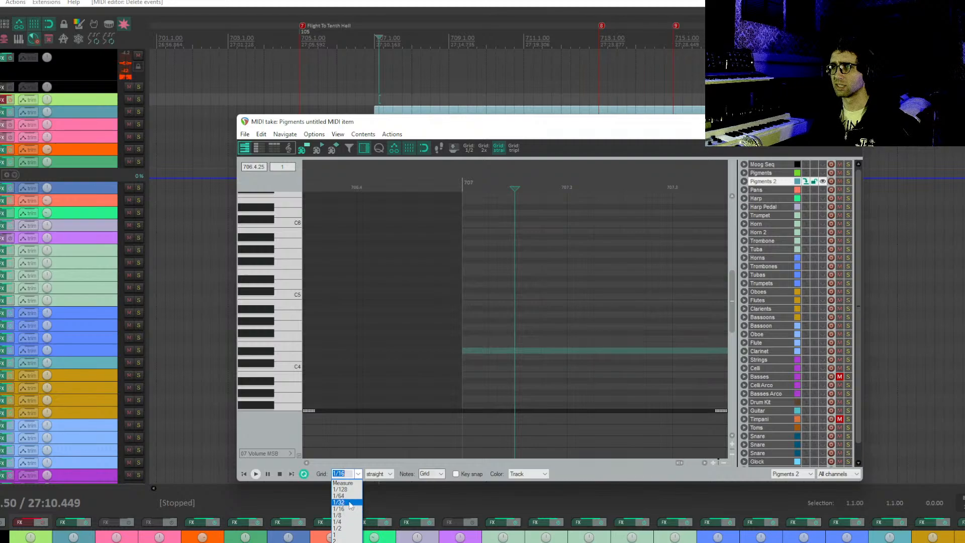
{"action": "left_click", "coordinate": [347, 505]}
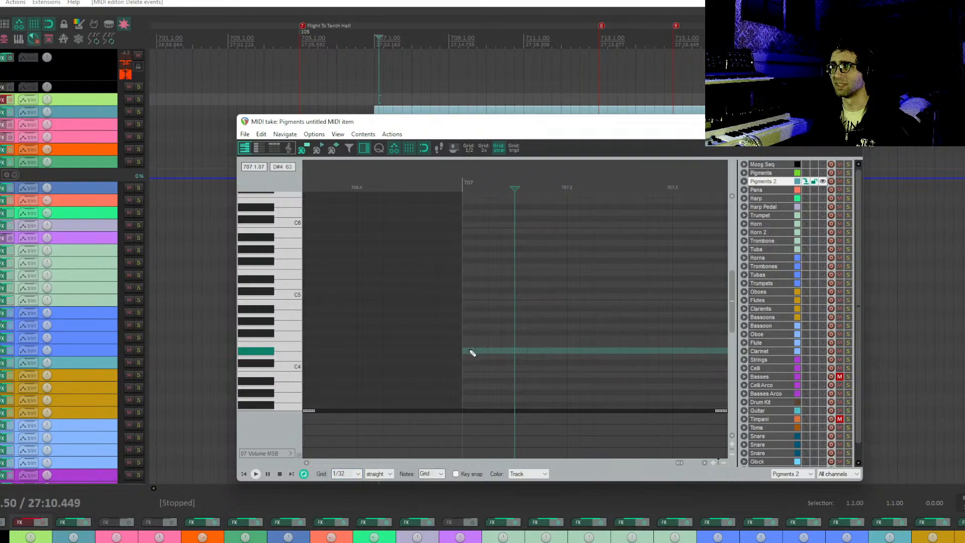
{"action": "left_click", "coordinate": [481, 369]}
{"action": "left_click", "coordinate": [495, 350]}
{"action": "left_click", "coordinate": [507, 326]}
{"action": "left_click", "coordinate": [523, 302]}
{"action": "left_click_drag", "start_coordinate": [529, 303], "coordinate": [527, 297]}
{"action": "left_click", "coordinate": [535, 326]}
{"action": "left_click", "coordinate": [548, 351]}
{"action": "left_click", "coordinate": [561, 369]}
Duplicate the eight-note arpeggio onto beat 2 of bar 707 and play it back.
{"action": "left_click_drag", "start_coordinate": [574, 392], "coordinate": [459, 271]}
{"action": "left_click_drag", "start_coordinate": [469, 352], "coordinate": [574, 352]}
{"action": "left_click", "coordinate": [451, 344]}
{"action": "key", "text": "space"}
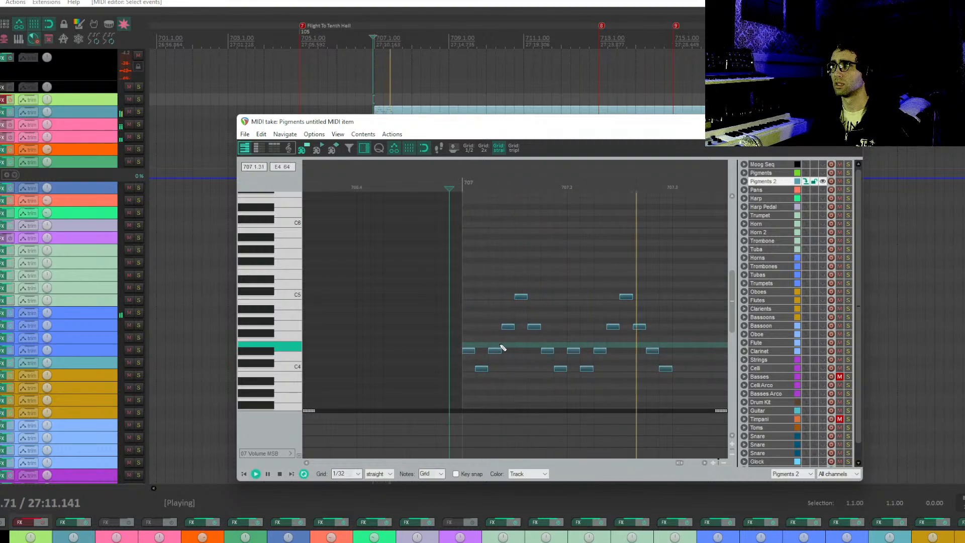
{"action": "key", "text": "space"}
Repeat the two-beat arpeggio pattern on beats 3 and 4 of bar 707 and close the MIDI editor.
{"action": "left_click_drag", "start_coordinate": [542, 323], "coordinate": [316, 234]}
{"action": "left_click_drag", "start_coordinate": [369, 280], "coordinate": [520, 370]}
{"action": "left_click_drag", "start_coordinate": [611, 405], "coordinate": [337, 254]}
{"action": "key", "text": "ctrl+c"}
{"action": "scroll", "coordinate": [500, 322], "scroll_direction": "down", "scroll_amount": 2}
{"action": "left_click_drag", "start_coordinate": [497, 307], "coordinate": [295, 301]}
{"action": "left_click", "coordinate": [590, 317]}
{"action": "key", "text": "ctrl+v"}
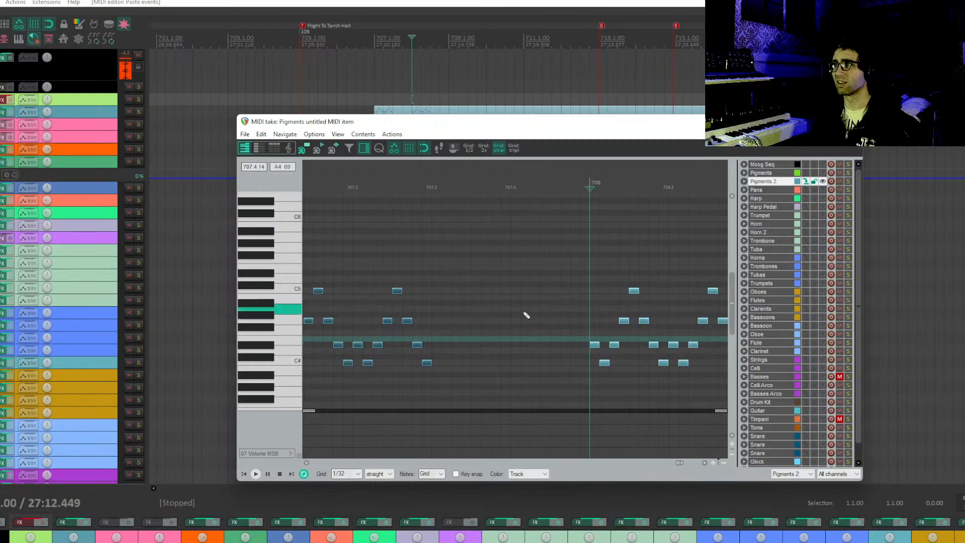
{"action": "left_click_drag", "start_coordinate": [595, 342], "coordinate": [437, 343]}
{"action": "left_click_drag", "start_coordinate": [463, 129], "coordinate": [444, 131]}
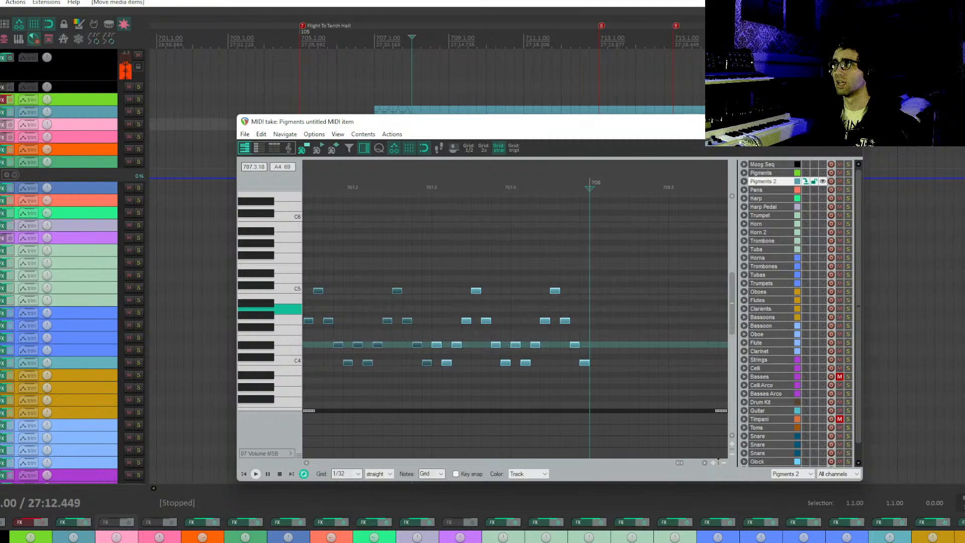
{"action": "left_click", "coordinate": [851, 121]}
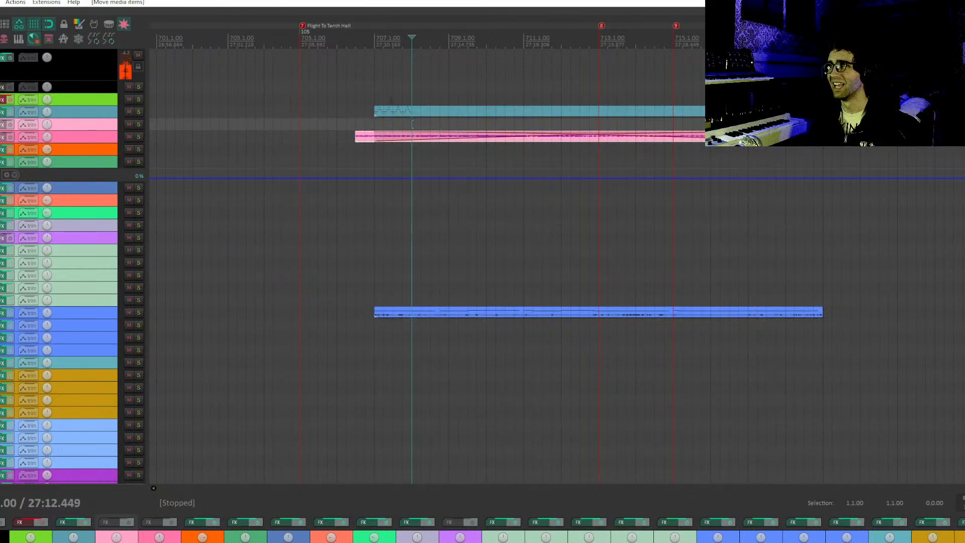
Select bar 707 as the time range and adjust the Dry/Wet amounts of the Pigments delay and reverb.
{"action": "left_click_drag", "start_coordinate": [379, 91], "coordinate": [412, 92]}
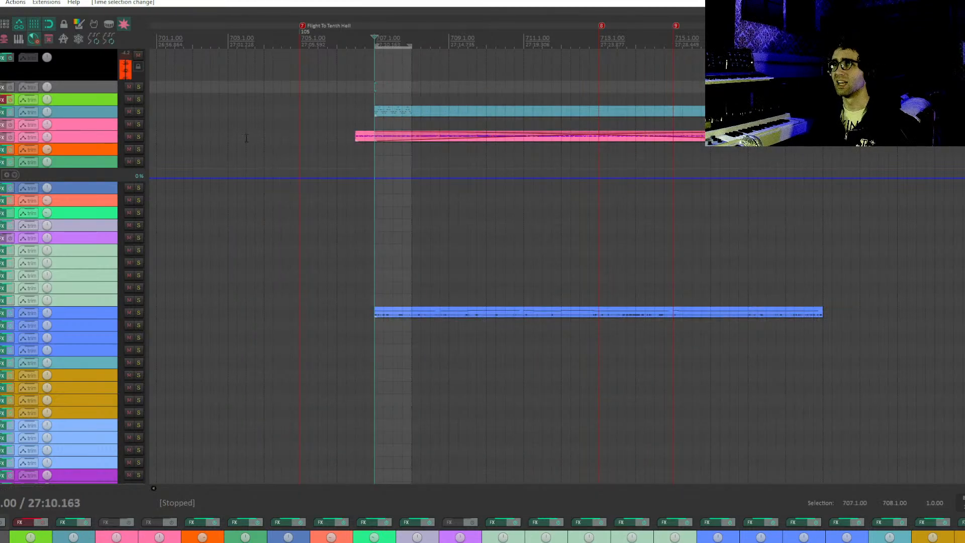
{"action": "left_click", "coordinate": [4, 111]}
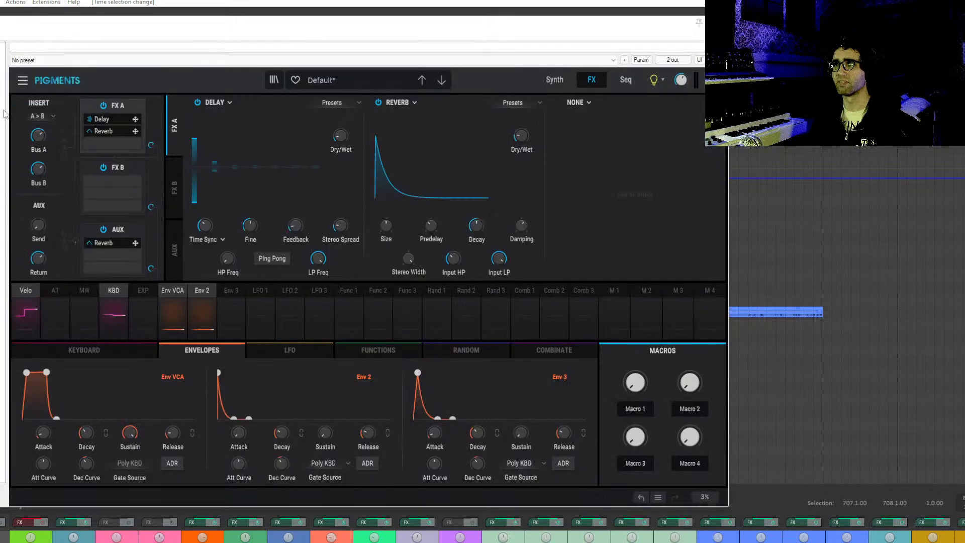
{"action": "left_click_drag", "start_coordinate": [340, 136], "coordinate": [339, 131]}
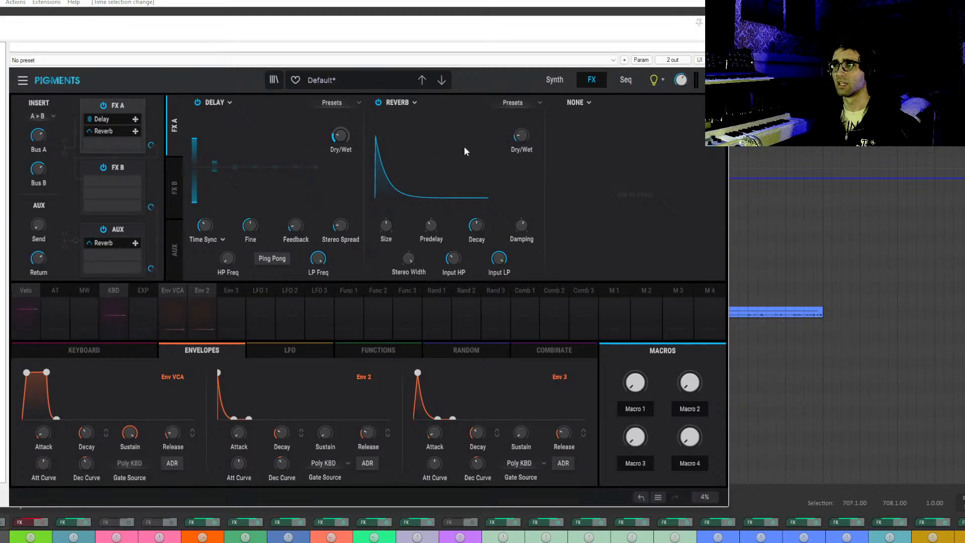
{"action": "left_click_drag", "start_coordinate": [521, 141], "coordinate": [521, 135]}
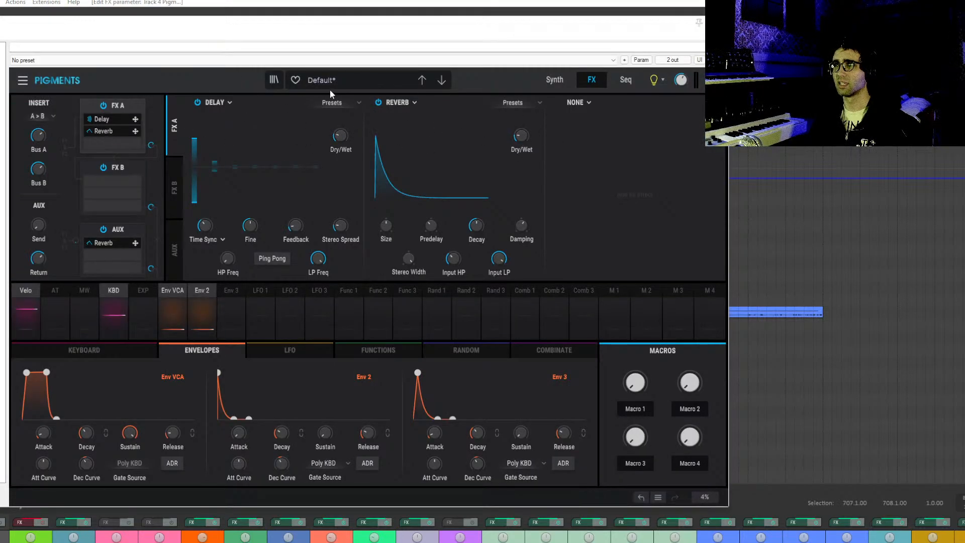
Raise Oscillator 1's coarse pitch in Pigments, adjust Filter 1's resonance and cutoff during playback, and close the plugin.
{"action": "left_click", "coordinate": [556, 81]}
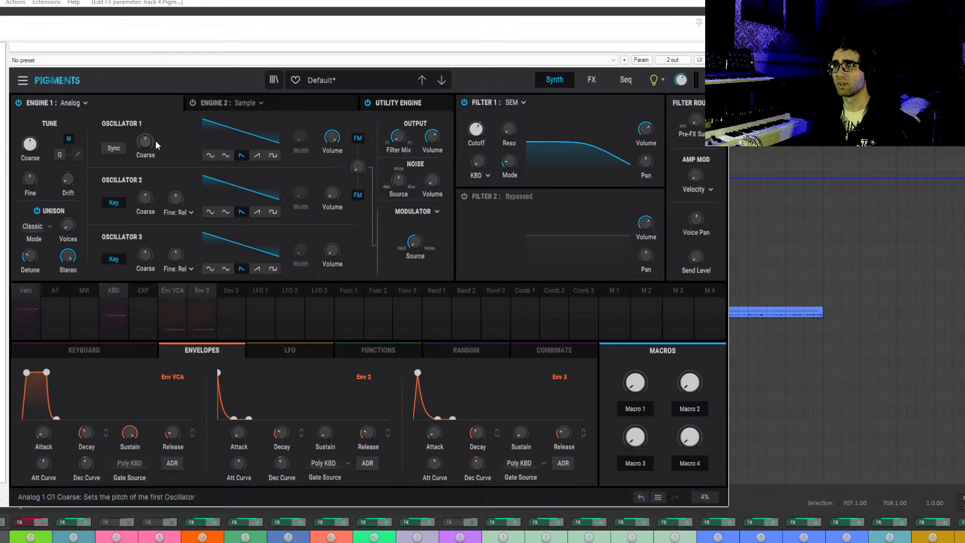
{"action": "left_click_drag", "start_coordinate": [146, 142], "coordinate": [146, 137]}
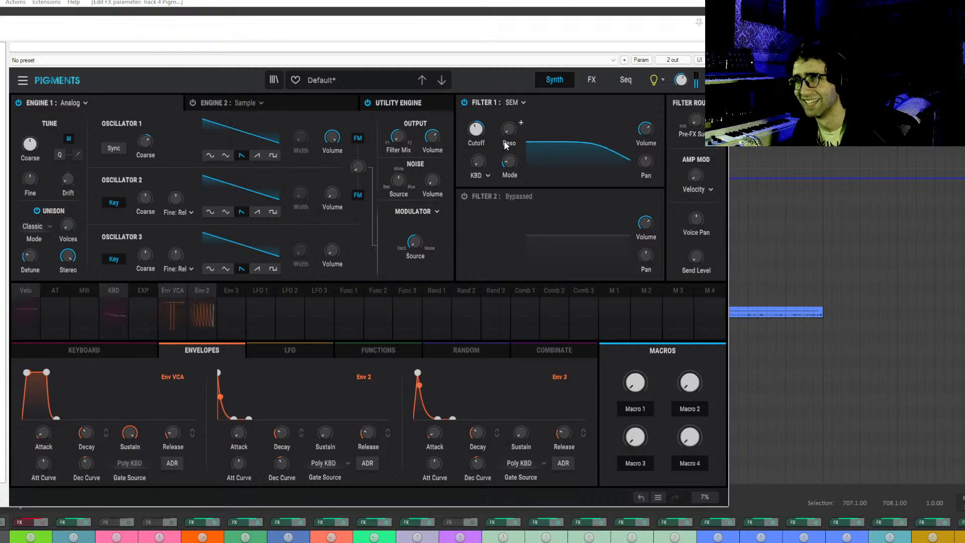
{"action": "left_click_drag", "start_coordinate": [505, 145], "coordinate": [476, 129]}
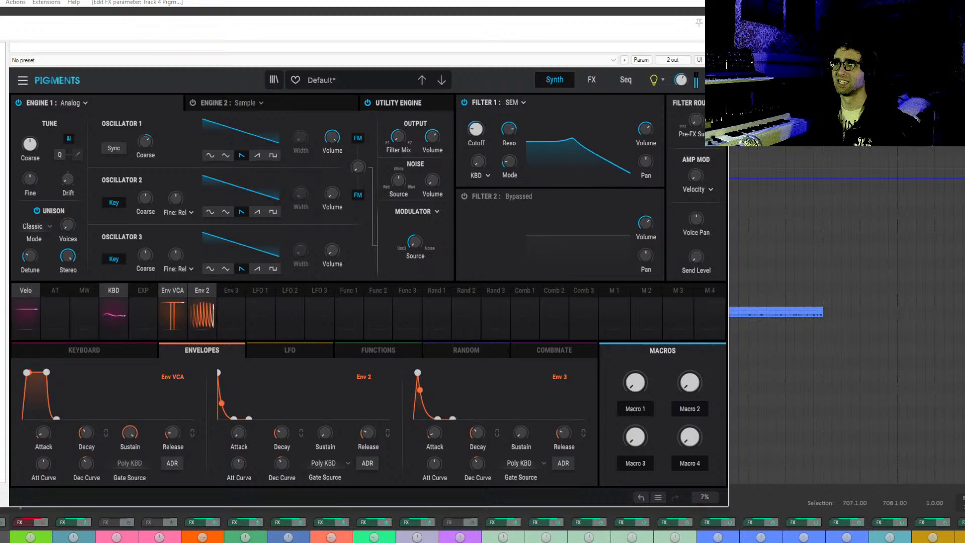
{"action": "left_click", "coordinate": [718, 22]}
{"action": "key", "text": "space"}
Delete all arpeggio notes from the Pigments 2 MIDI item and set the note grid to 1/16.
{"action": "double_click", "coordinate": [380, 108]}
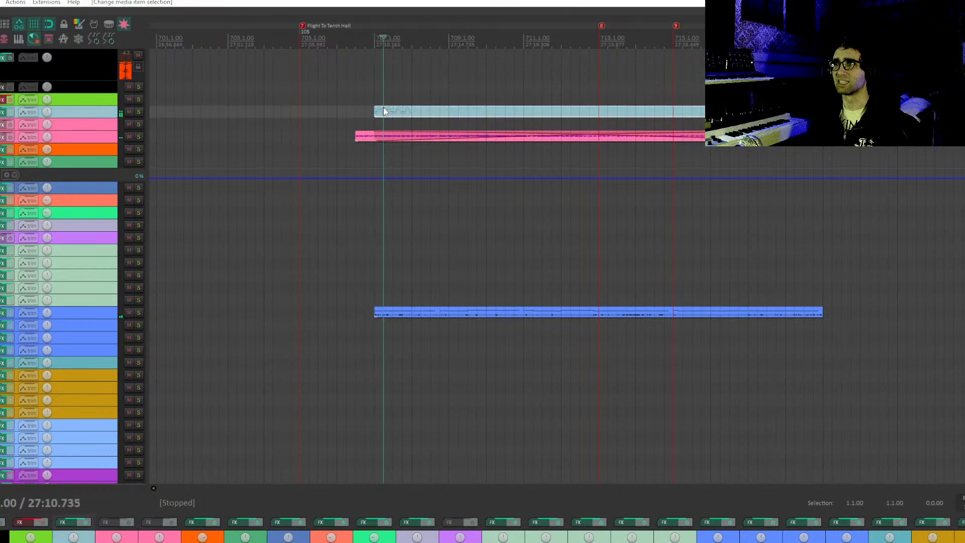
{"action": "scroll", "coordinate": [514, 345], "scroll_direction": "down", "scroll_amount": 3}
{"action": "left_click_drag", "start_coordinate": [608, 382], "coordinate": [448, 277]}
{"action": "key", "text": "Delete"}
{"action": "scroll", "coordinate": [453, 383], "scroll_direction": "up", "scroll_amount": 1}
{"action": "left_click", "coordinate": [358, 473]}
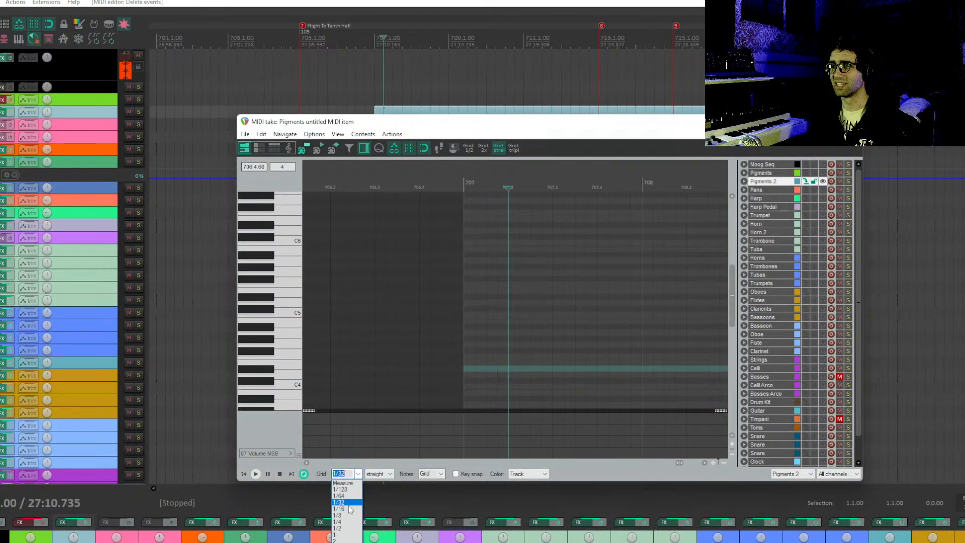
{"action": "left_click", "coordinate": [356, 509]}
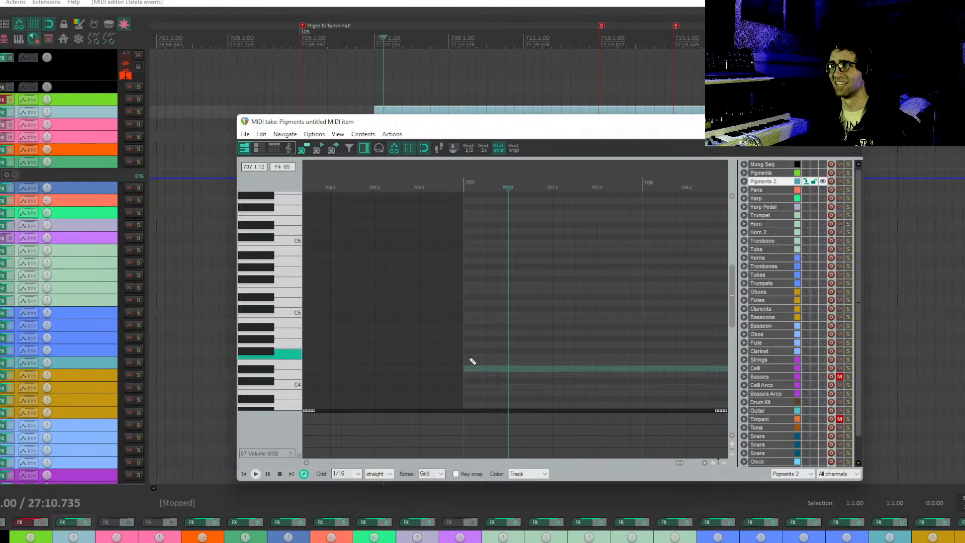
Enter C4, D4, D#4, G4 from the start of bar 707, duplicate them onto beat 2, and play them back.
{"action": "scroll", "coordinate": [467, 366], "scroll_direction": "down", "scroll_amount": 2}
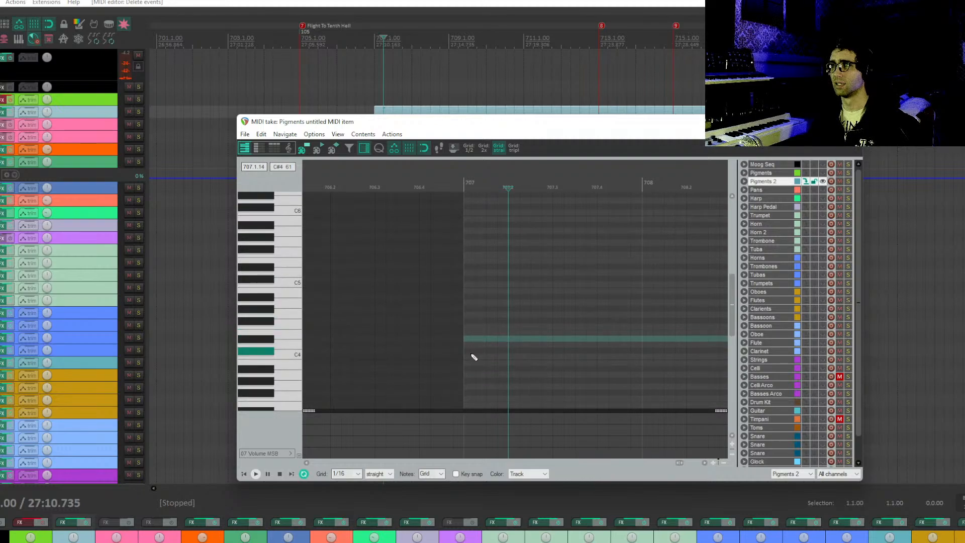
{"action": "left_click", "coordinate": [474, 357]}
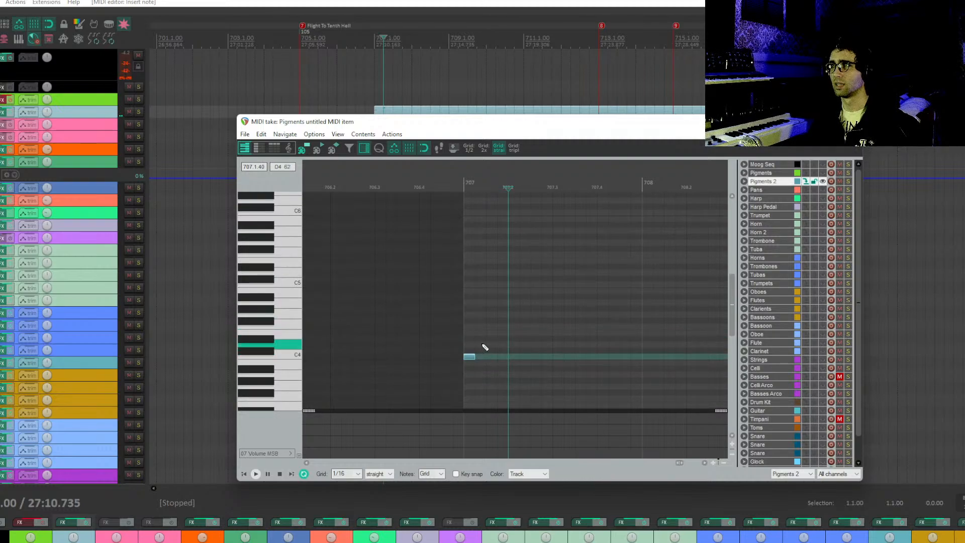
{"action": "left_click", "coordinate": [491, 338]}
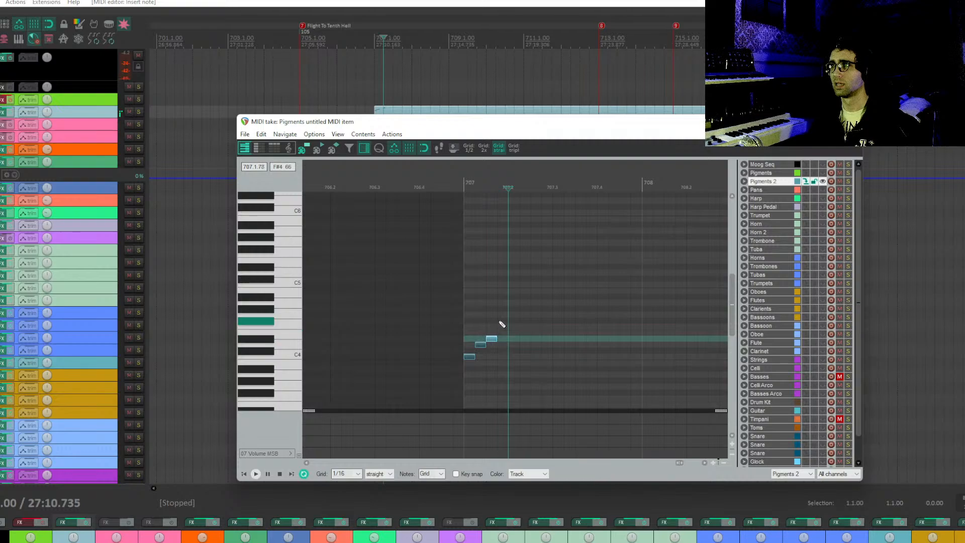
{"action": "left_click", "coordinate": [502, 315]}
{"action": "left_click_drag", "start_coordinate": [521, 300], "coordinate": [502, 357]}
{"action": "left_click", "coordinate": [424, 357]}
{"action": "key", "text": "space"}
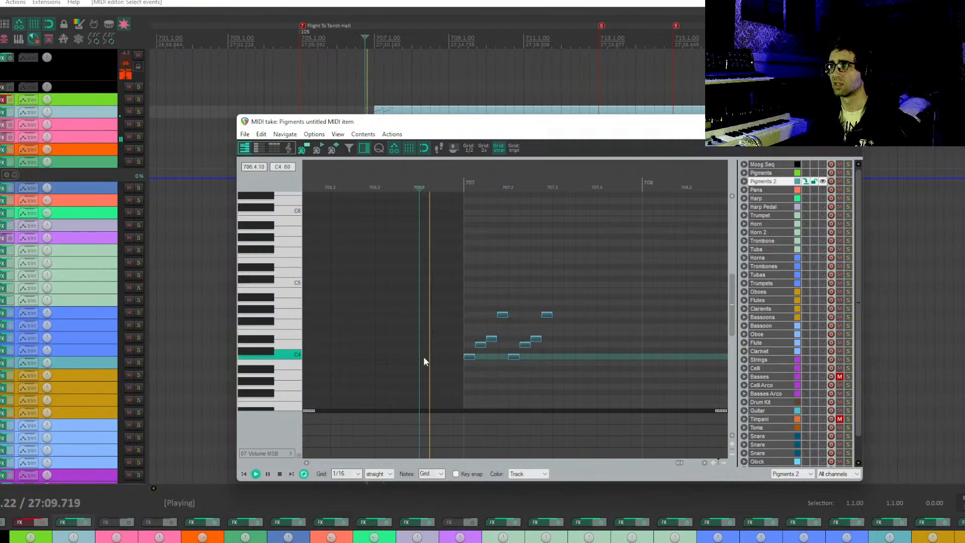
{"action": "key", "text": "space"}
{"action": "left_click_drag", "start_coordinate": [564, 304], "coordinate": [493, 307]}
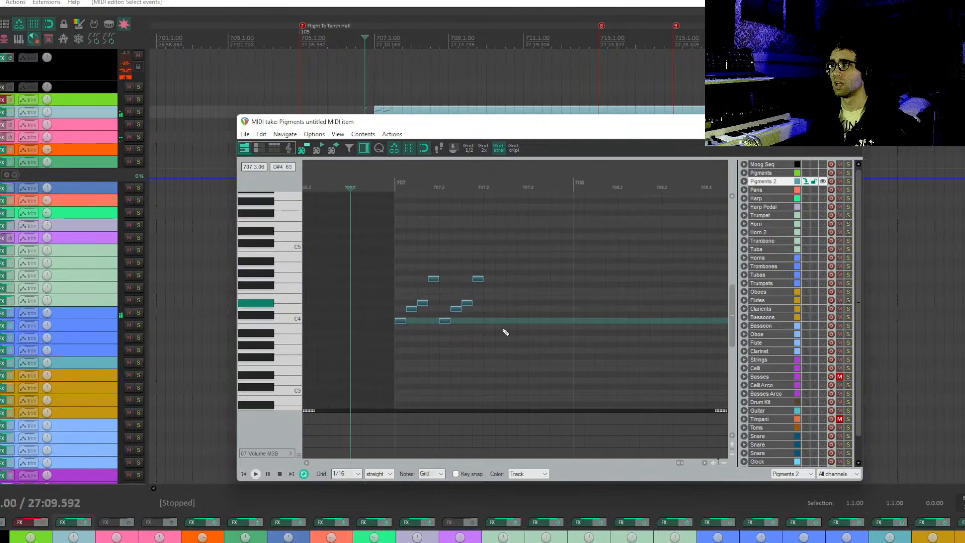
{"action": "scroll", "coordinate": [545, 339], "scroll_direction": "up", "scroll_amount": 2}
{"action": "key", "text": "Escape"}
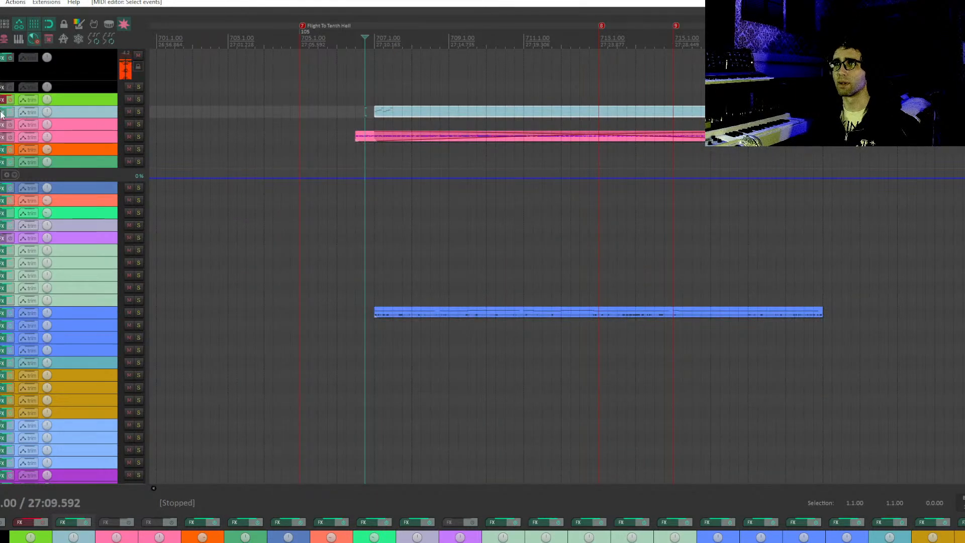
Set Filter 1's resonance to 0.00 in Pigments, raise its cutoff slightly, and close the plugin.
{"action": "left_click", "coordinate": [1, 113]}
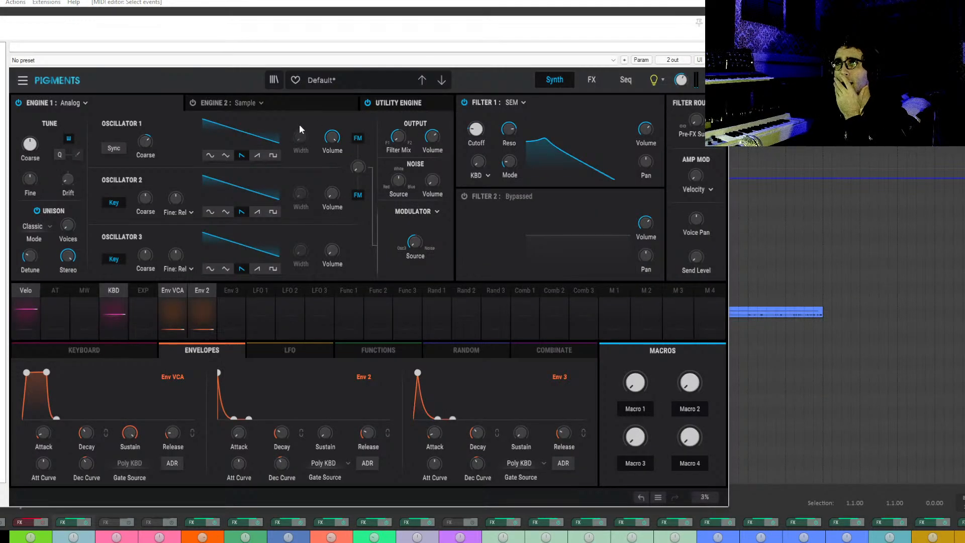
{"action": "left_click_drag", "start_coordinate": [511, 132], "coordinate": [511, 193]}
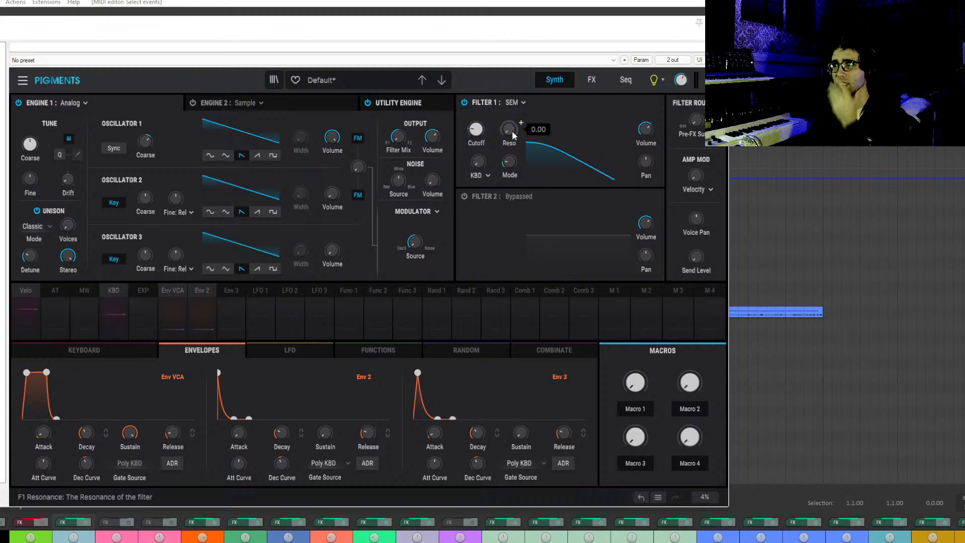
{"action": "left_click_drag", "start_coordinate": [471, 137], "coordinate": [471, 126]}
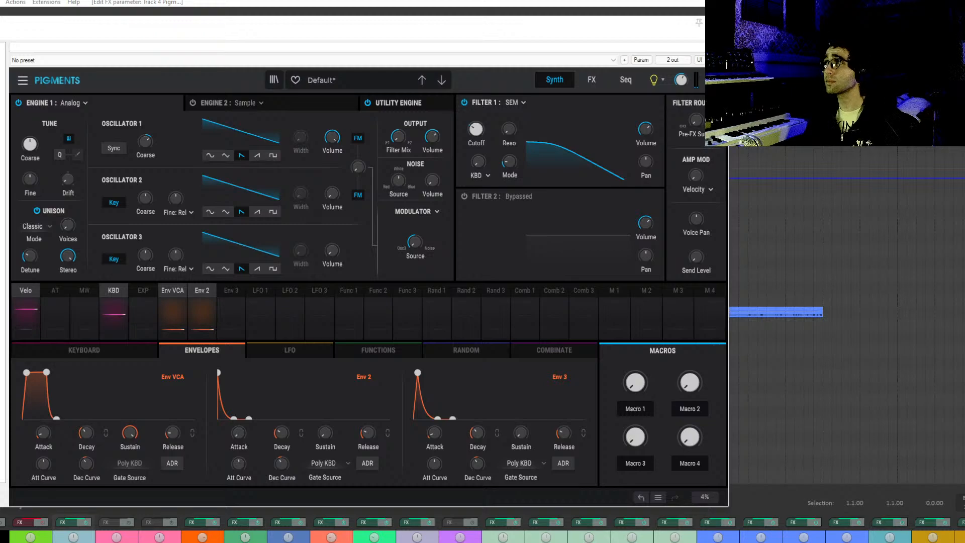
{"action": "key", "text": "Escape"}
Reopen the Pigments 2 item, play the new pattern from bar 707, and move the MIDI editor clear of the tracks.
{"action": "left_click", "coordinate": [393, 107]}
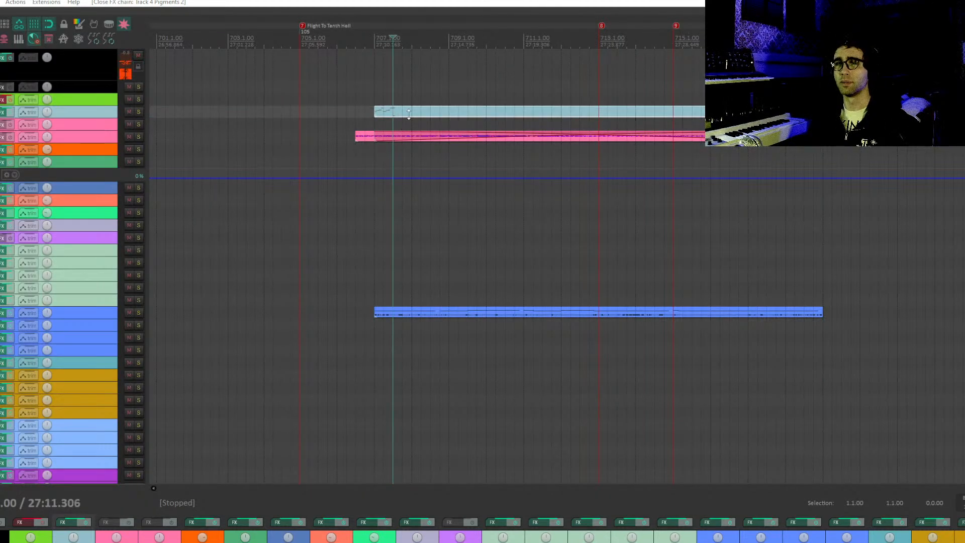
{"action": "double_click", "coordinate": [389, 113]}
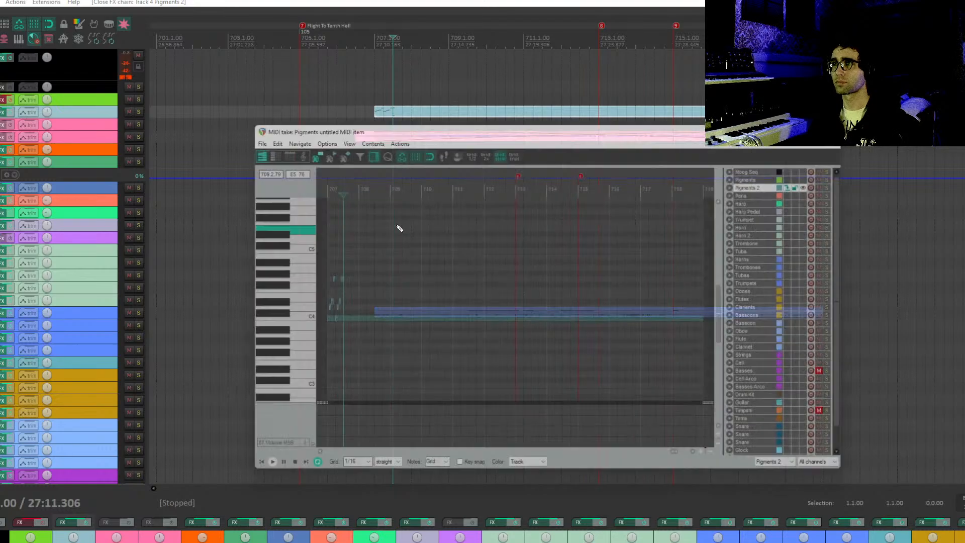
{"action": "left_click", "coordinate": [398, 366]}
{"action": "key", "text": "space"}
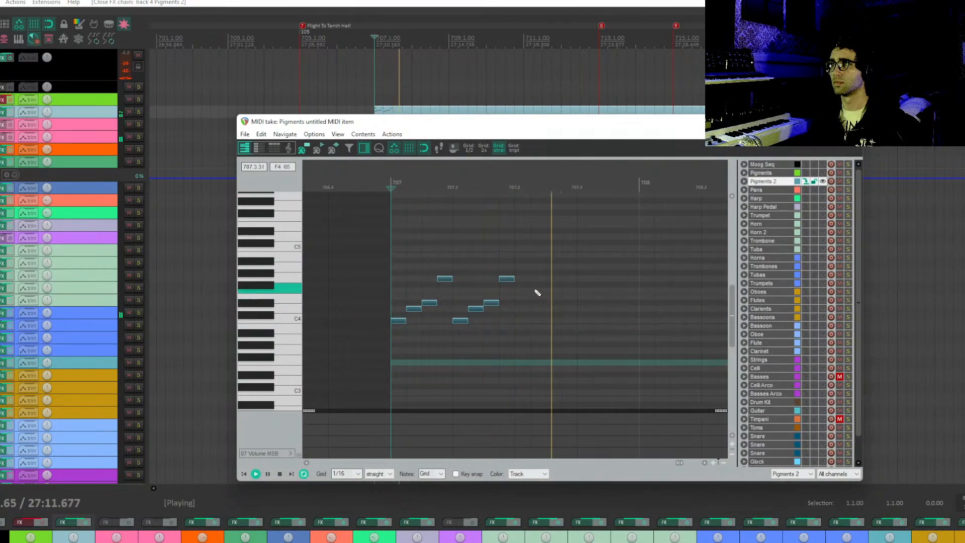
{"action": "key", "text": "space"}
{"action": "left_click_drag", "start_coordinate": [554, 230], "coordinate": [388, 358]}
{"action": "key", "text": "space"}
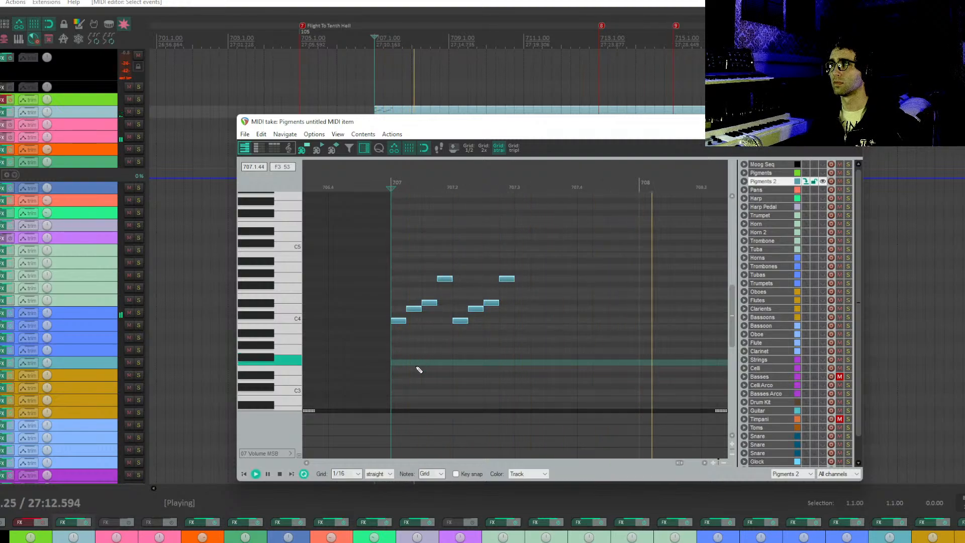
{"action": "scroll", "coordinate": [392, 330], "scroll_direction": "down", "scroll_amount": 3}
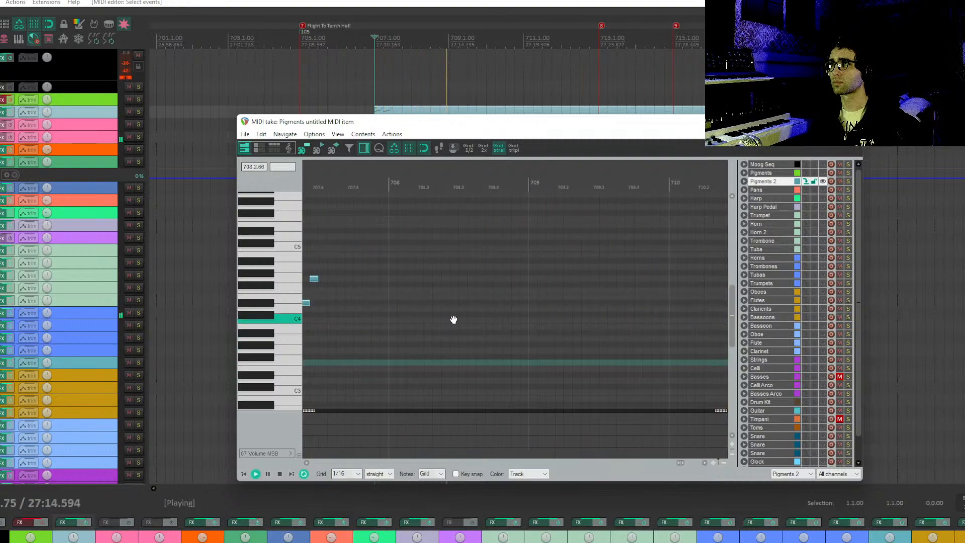
{"action": "scroll", "coordinate": [432, 321], "scroll_direction": "down", "scroll_amount": 3}
{"action": "key", "text": "space"}
{"action": "left_click_drag", "start_coordinate": [435, 132], "coordinate": [410, 375]}
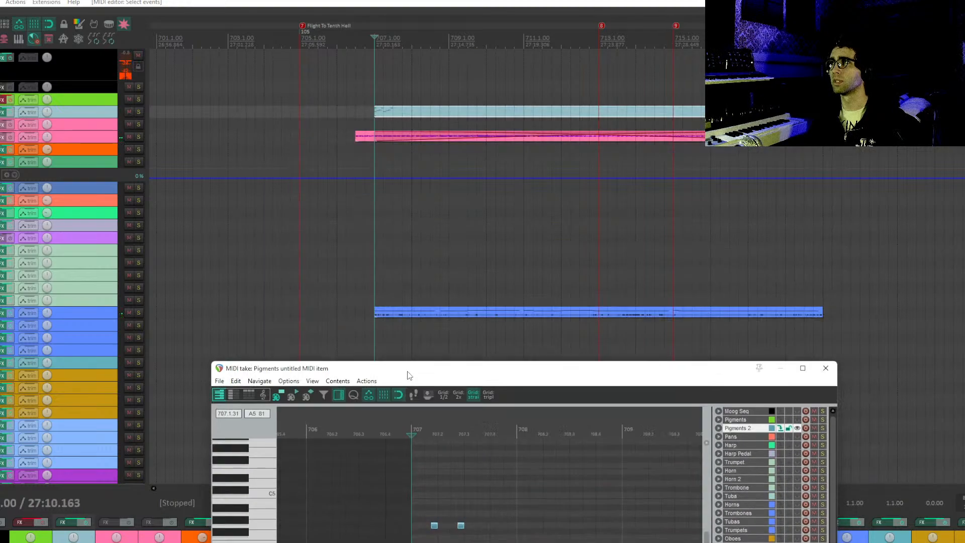
Audition bar 707 without the overlapping pink item that starts before it, and undo the deletion.
{"action": "left_click", "coordinate": [363, 137]}
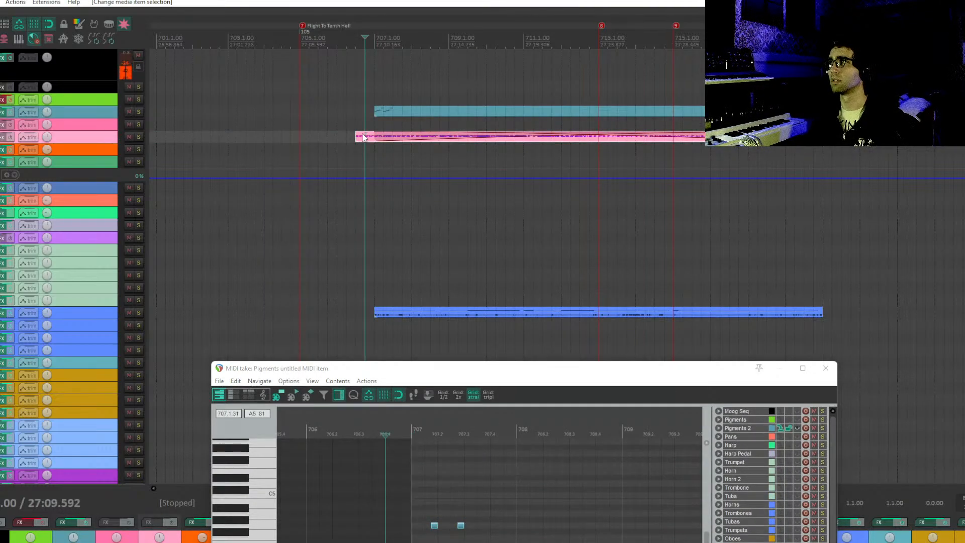
{"action": "key", "text": "Delete"}
{"action": "left_click", "coordinate": [377, 124]}
{"action": "key", "text": "space"}
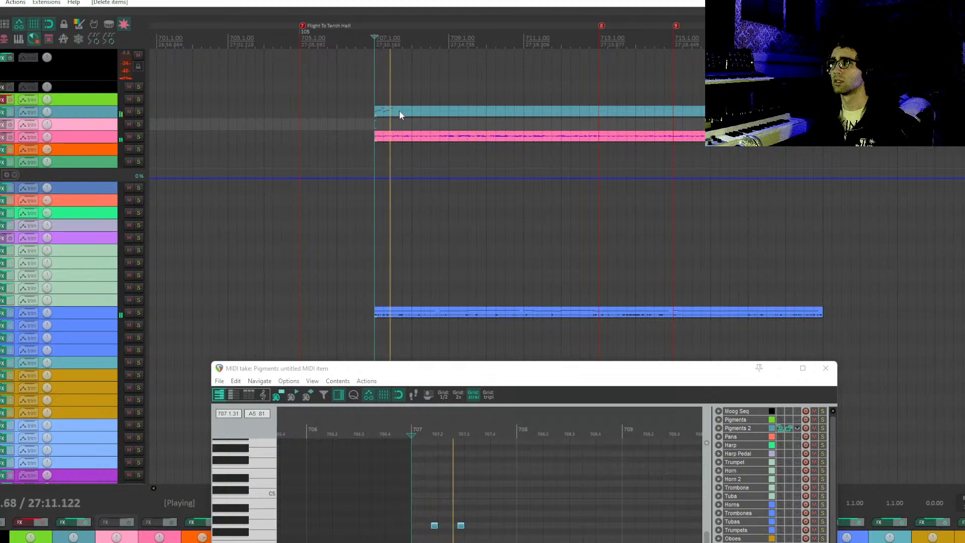
{"action": "key", "text": "space"}
{"action": "key", "text": "ctrl+z"}
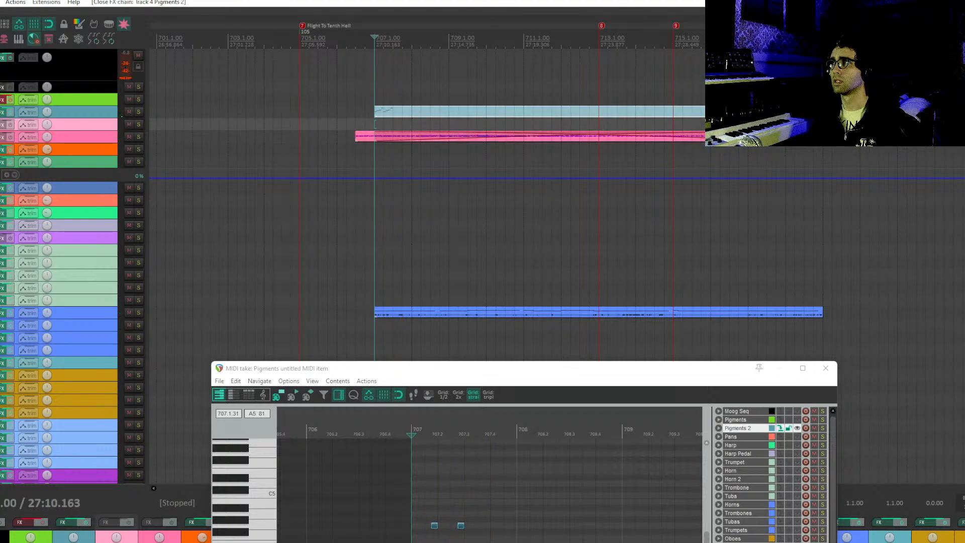
Move the overlapping pink item to the empty pink track above, starting at bar 707, and play the section back.
{"action": "left_click_drag", "start_coordinate": [362, 141], "coordinate": [382, 129]}
{"action": "left_click", "coordinate": [372, 137]}
{"action": "key", "text": "space"}
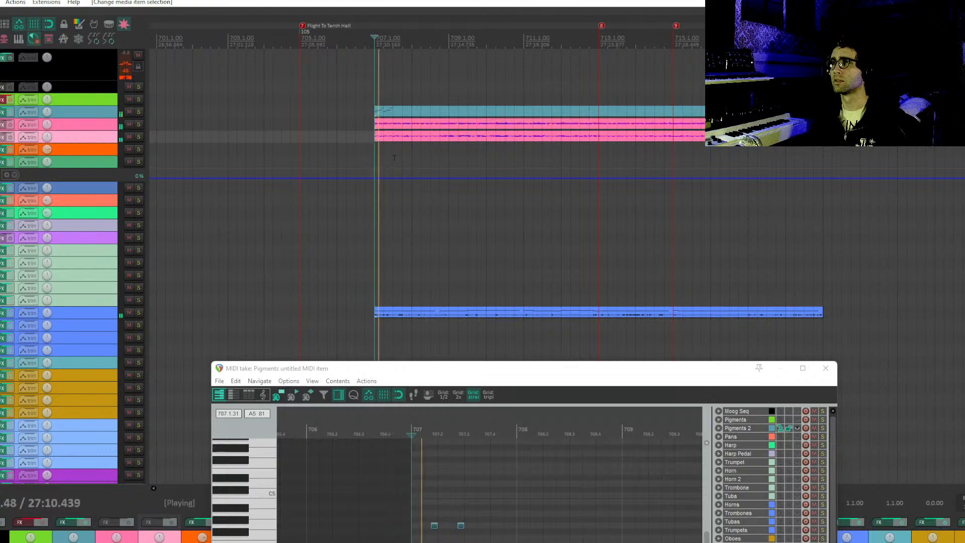
{"action": "scroll", "coordinate": [523, 515], "scroll_direction": "up", "scroll_amount": 2}
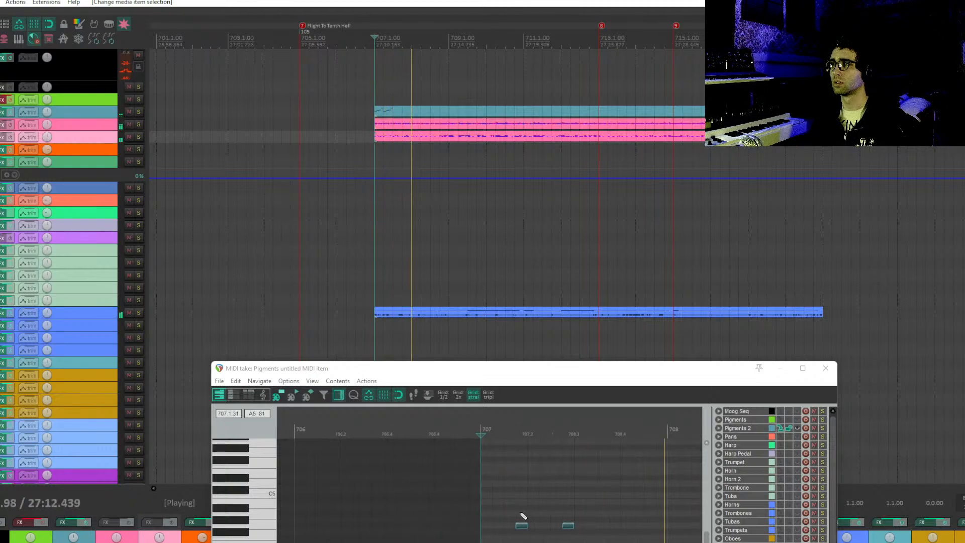
{"action": "left_click_drag", "start_coordinate": [523, 516], "coordinate": [348, 515]}
{"action": "key", "text": "space"}
Repeat the pattern through bar 707, fill each beat of bar 708 with D#4, F4, G4, A#4, and play back bar 708.
{"action": "left_click_drag", "start_coordinate": [449, 486], "coordinate": [288, 542]}
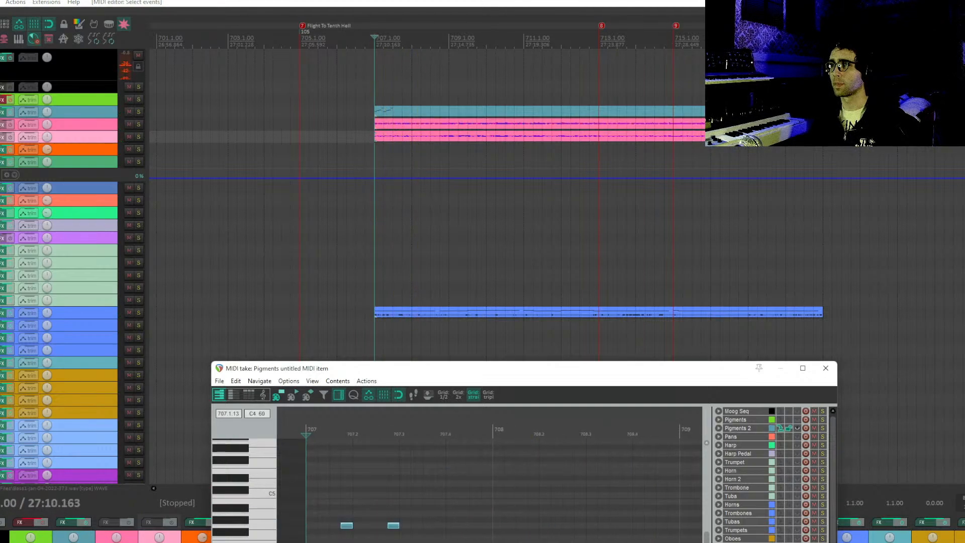
{"action": "left_click_drag", "start_coordinate": [560, 542], "coordinate": [314, 455]}
{"action": "left_click_drag", "start_coordinate": [313, 542], "coordinate": [664, 532]}
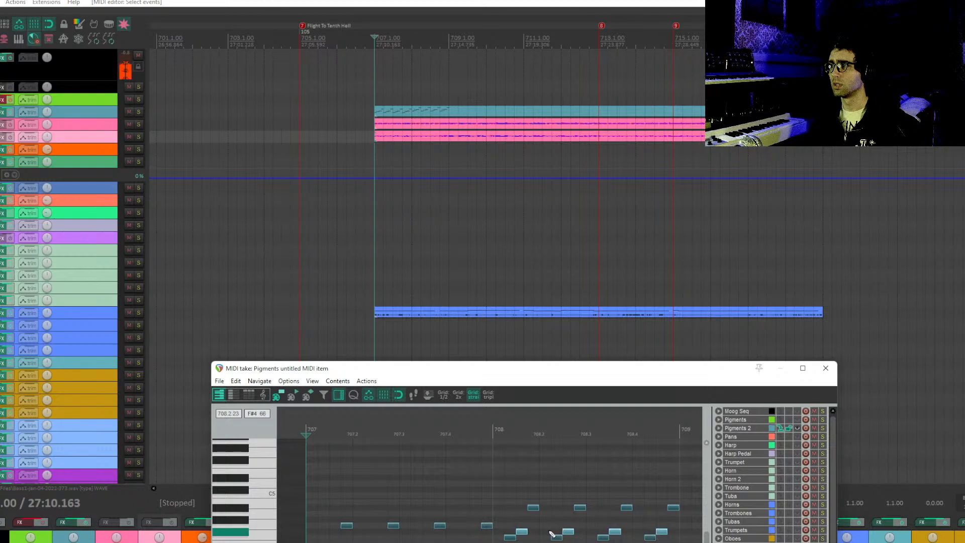
{"action": "left_click_drag", "start_coordinate": [523, 533], "coordinate": [521, 525]}
{"action": "left_click", "coordinate": [494, 495]}
{"action": "key", "text": "space"}
{"action": "left_click_drag", "start_coordinate": [617, 454], "coordinate": [536, 454]}
{"action": "left_click_drag", "start_coordinate": [547, 502], "coordinate": [515, 484]}
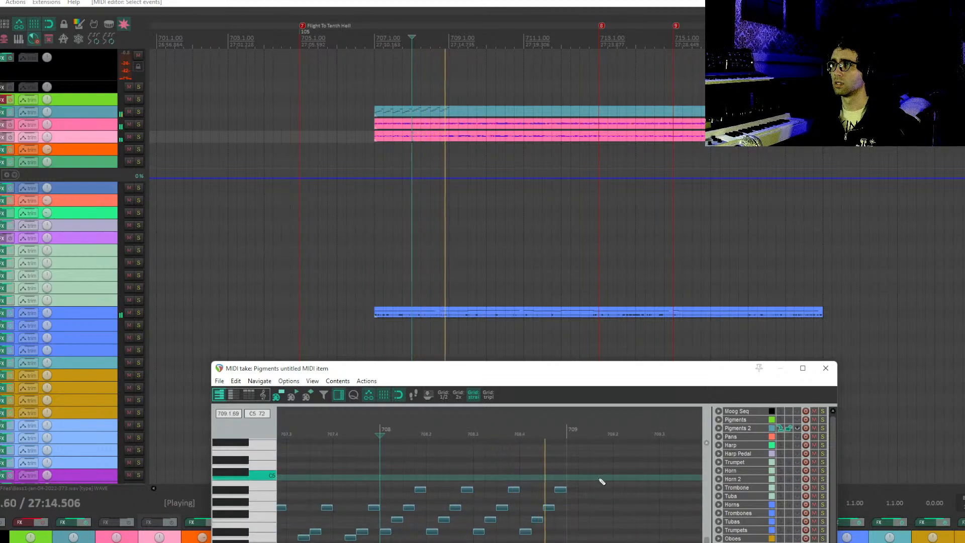
{"action": "key", "text": "space"}
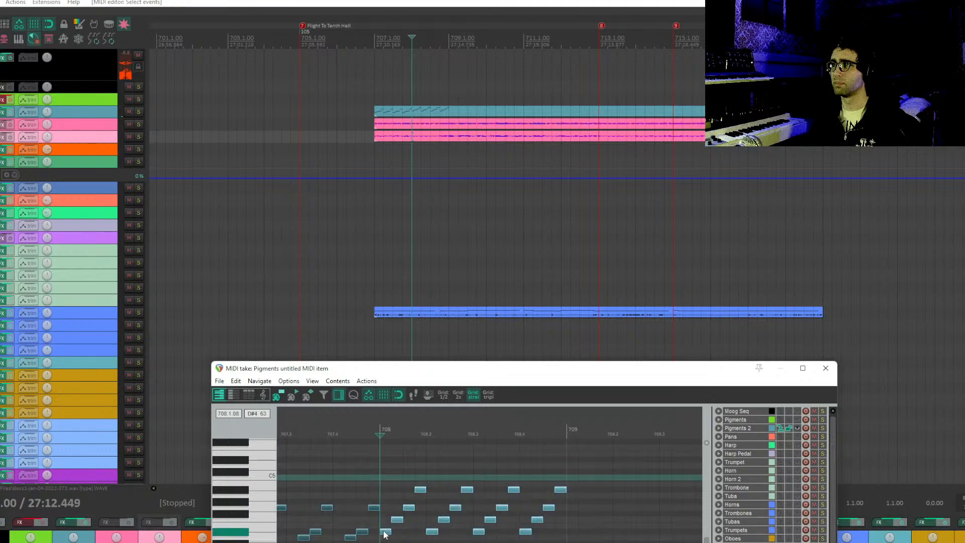
Copy the bar-long pattern at a lower pitch into bar 709 and paste it again into bar 710 during playback.
{"action": "left_click_drag", "start_coordinate": [384, 532], "coordinate": [512, 537]}
{"action": "left_click", "coordinate": [531, 538]}
{"action": "key", "text": "space"}
{"action": "scroll", "coordinate": [575, 531], "scroll_direction": "down", "scroll_amount": 3}
{"action": "left_click_drag", "start_coordinate": [604, 532], "coordinate": [413, 527]}
{"action": "key", "text": "ctrl+c"}
{"action": "key", "text": "ctrl+v"}
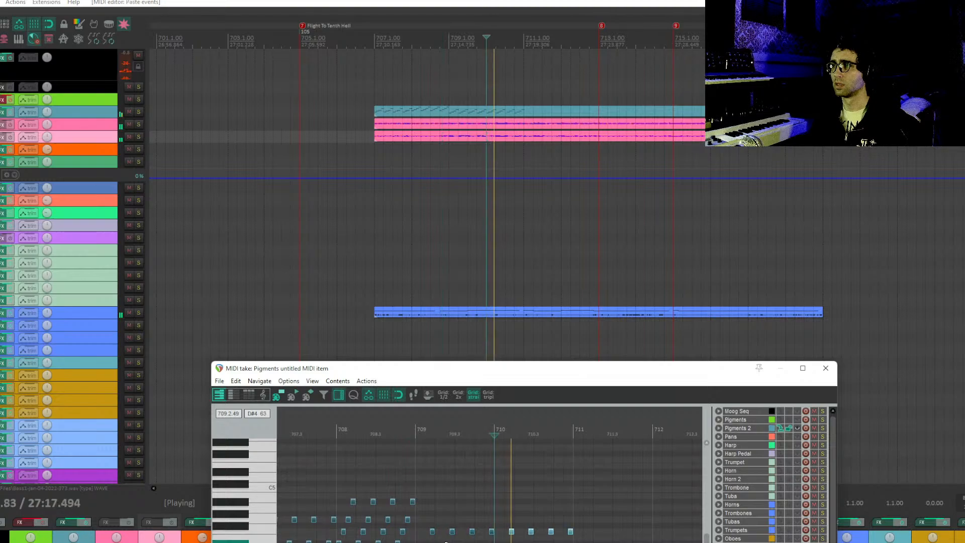
Stop playback and copy the ostinato notes of bars 707 and 708 into bars 711 and 712.
{"action": "scroll", "coordinate": [446, 542], "scroll_direction": "down", "scroll_amount": 1}
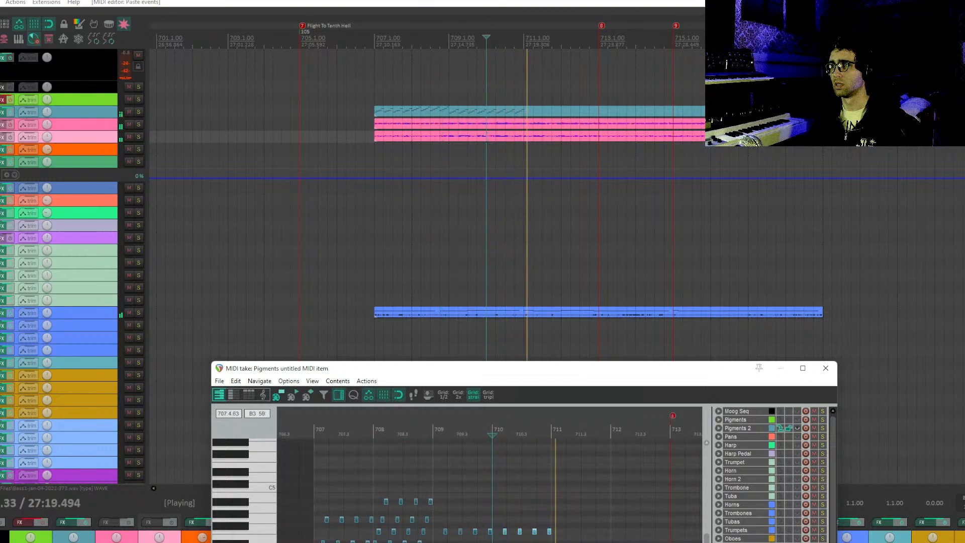
{"action": "key", "text": "space"}
{"action": "left_click_drag", "start_coordinate": [298, 542], "coordinate": [433, 467]}
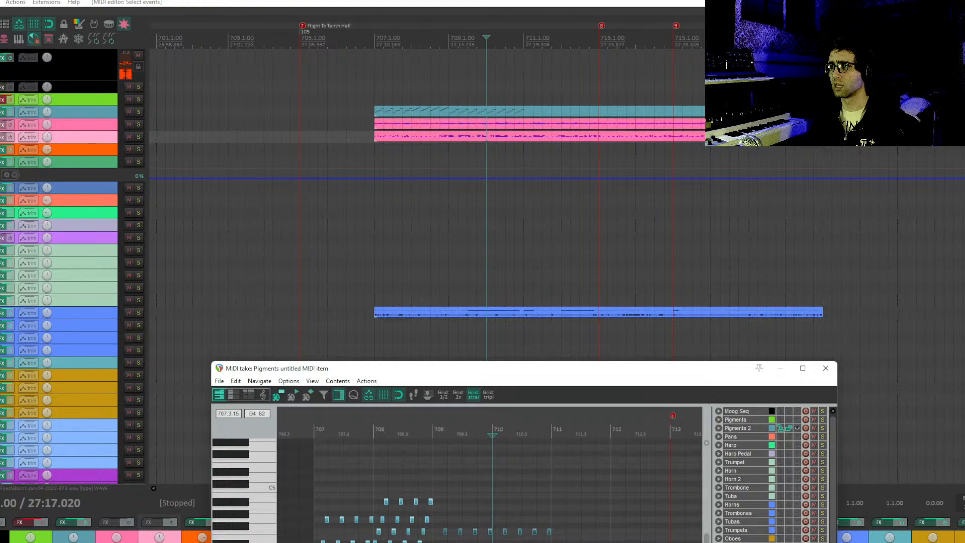
{"action": "left_click_drag", "start_coordinate": [315, 542], "coordinate": [555, 542]}
{"action": "left_click", "coordinate": [548, 542]}
{"action": "scroll", "coordinate": [548, 542], "scroll_direction": "up", "scroll_amount": 4}
{"action": "scroll", "coordinate": [547, 542], "scroll_direction": "down", "scroll_amount": 5}
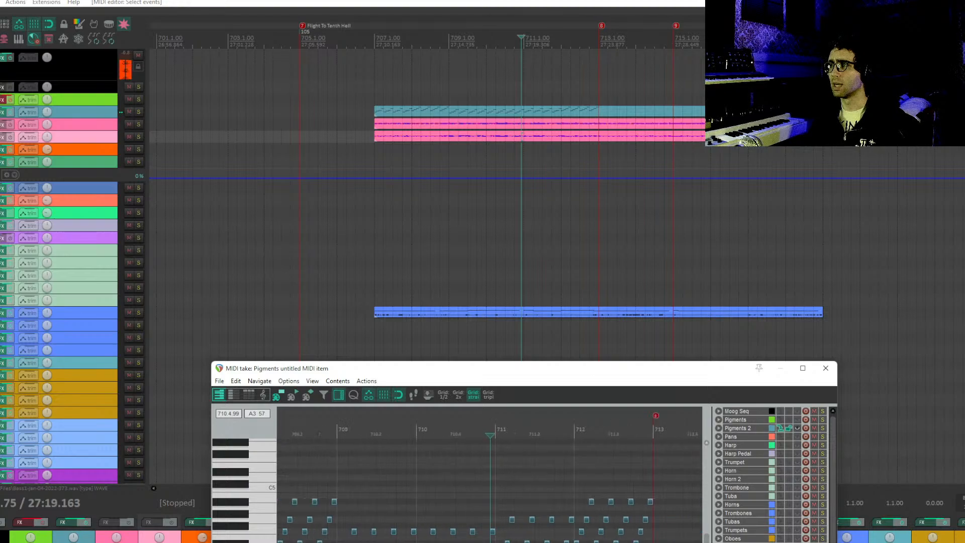
{"action": "left_click_drag", "start_coordinate": [583, 542], "coordinate": [616, 542]}
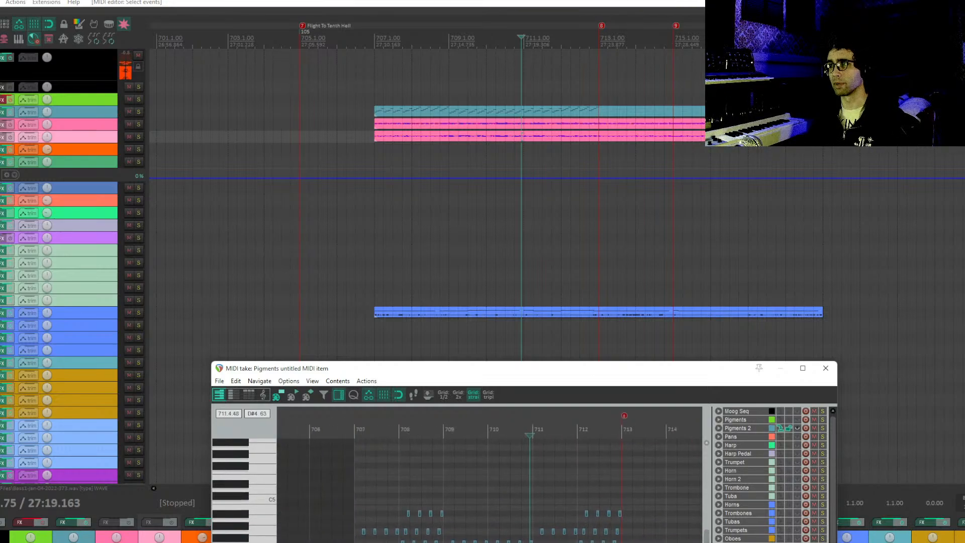
Play the ostinato back from bar 707 and remove the markers at bars 713 and 715.
{"action": "key", "text": "Home"}
{"action": "key", "text": "space"}
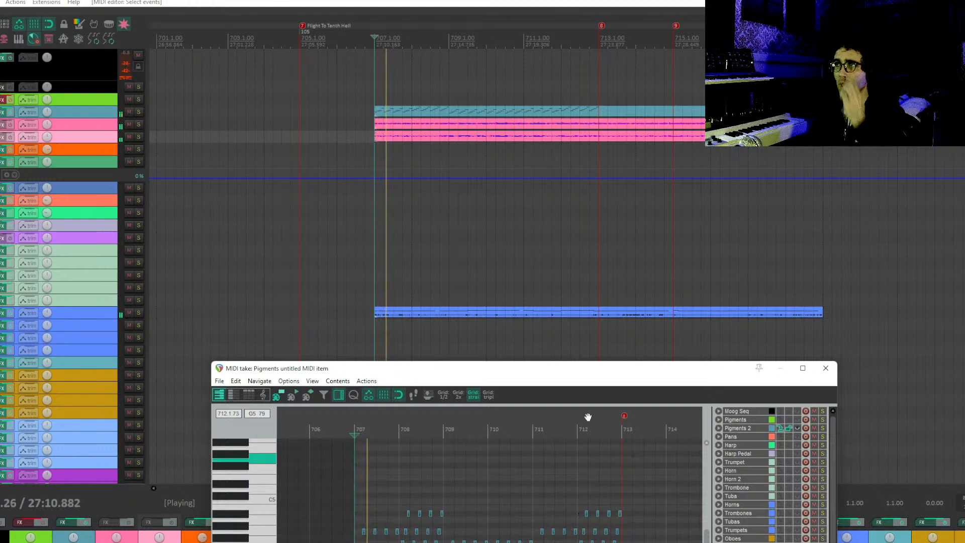
{"action": "left_click", "coordinate": [603, 26], "text": "alt"}
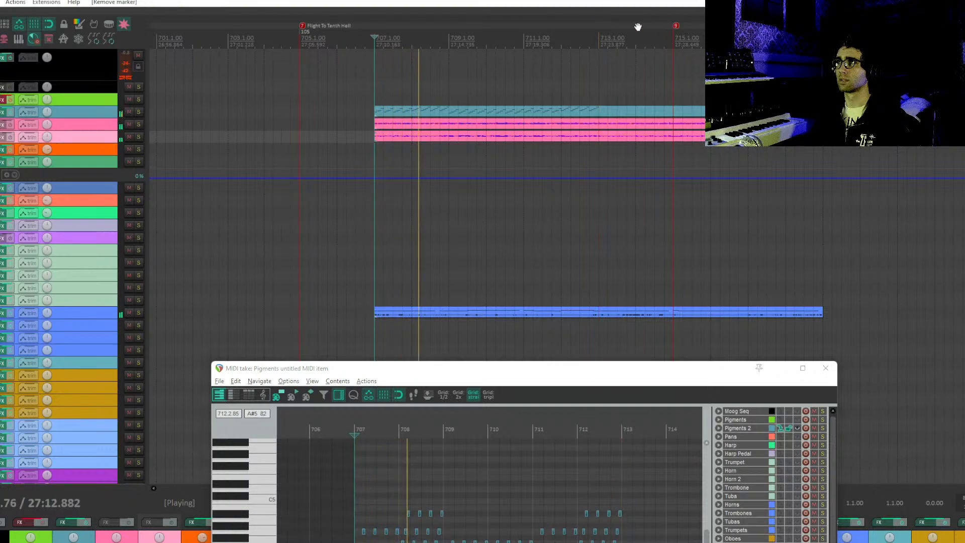
{"action": "left_click", "coordinate": [676, 26], "text": "alt"}
{"action": "mouse_move", "coordinate": [561, 471]}
{"action": "left_mouse_down"}
{"action": "mouse_move", "coordinate": [539, 471]}
{"action": "mouse_move", "coordinate": [531, 438]}
{"action": "left_mouse_up"}
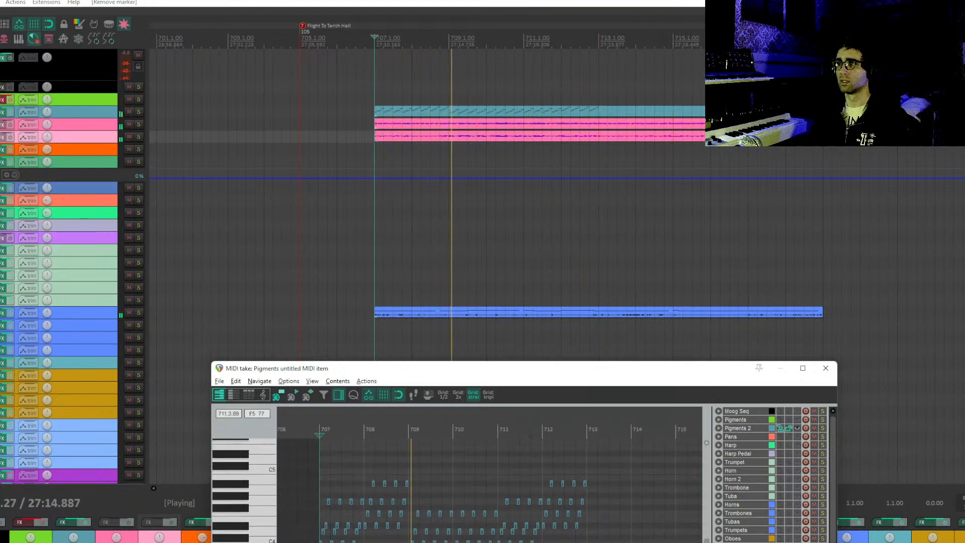
{"action": "scroll", "coordinate": [634, 513], "scroll_direction": "left", "scroll_amount": 5}
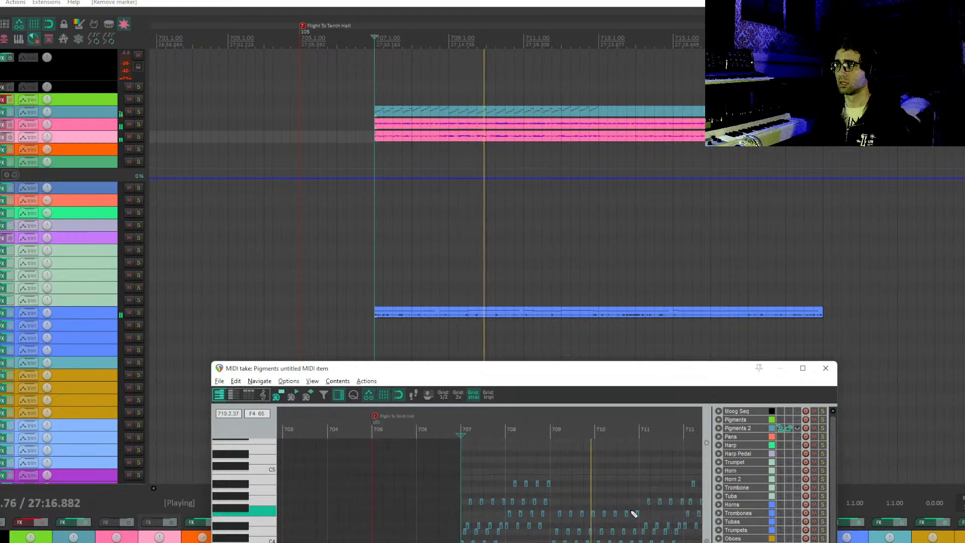
{"action": "left_click_drag", "start_coordinate": [634, 513], "coordinate": [544, 519]}
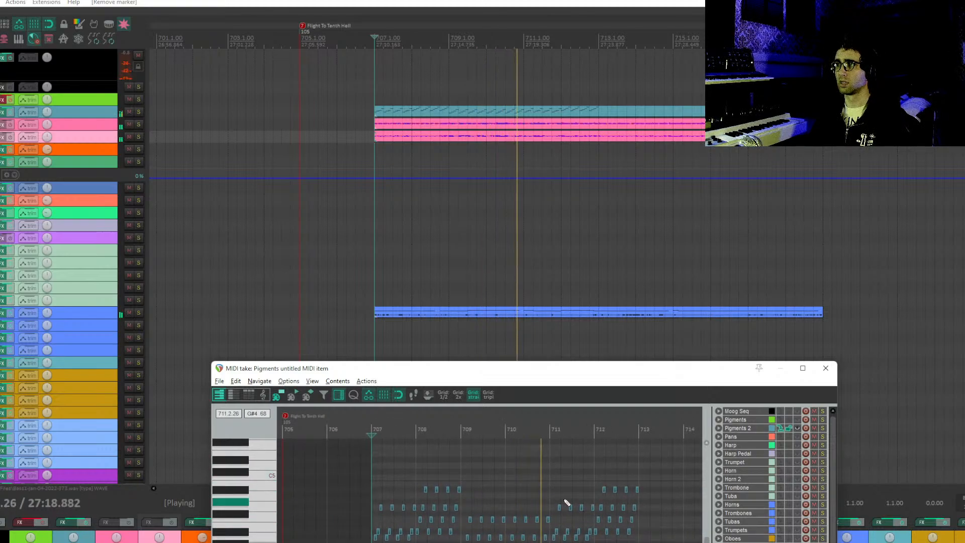
{"action": "left_click_drag", "start_coordinate": [636, 489], "coordinate": [581, 492]}
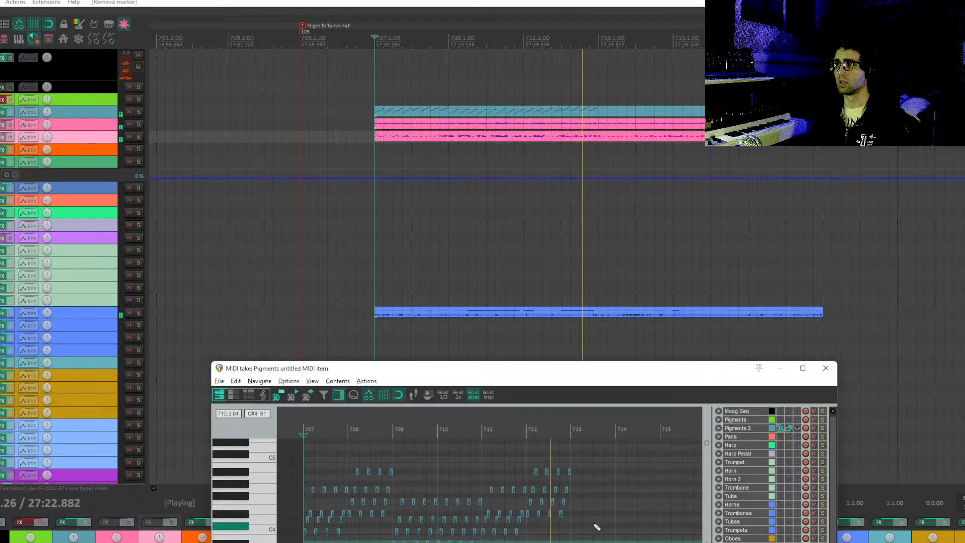
{"action": "key", "text": "space"}
Copy the bar 711 pattern at a lower pitch into bar 713 and paste it again into bar 714 during playback.
{"action": "left_click_drag", "start_coordinate": [522, 536], "coordinate": [483, 463]}
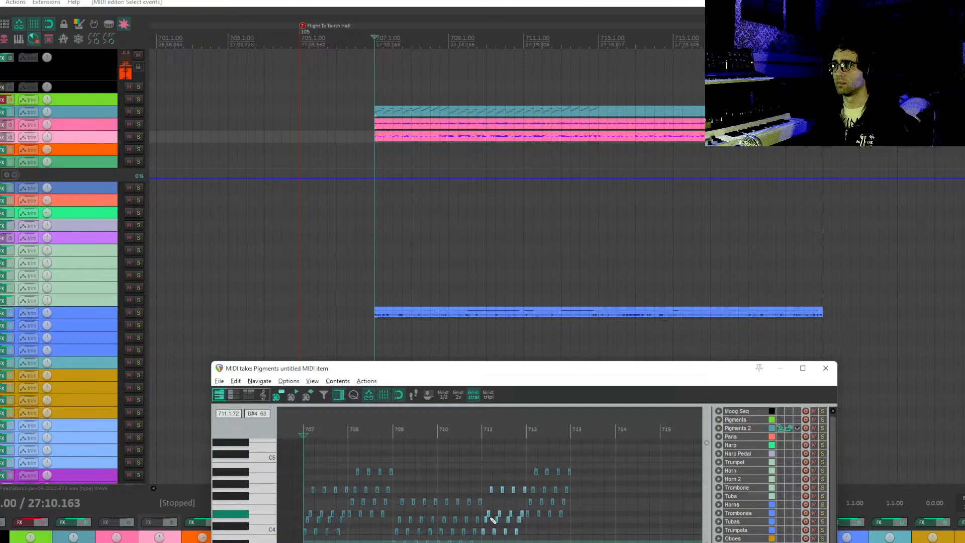
{"action": "left_click_drag", "start_coordinate": [483, 536], "coordinate": [574, 542]}
{"action": "left_click", "coordinate": [560, 542]}
{"action": "key", "text": "space"}
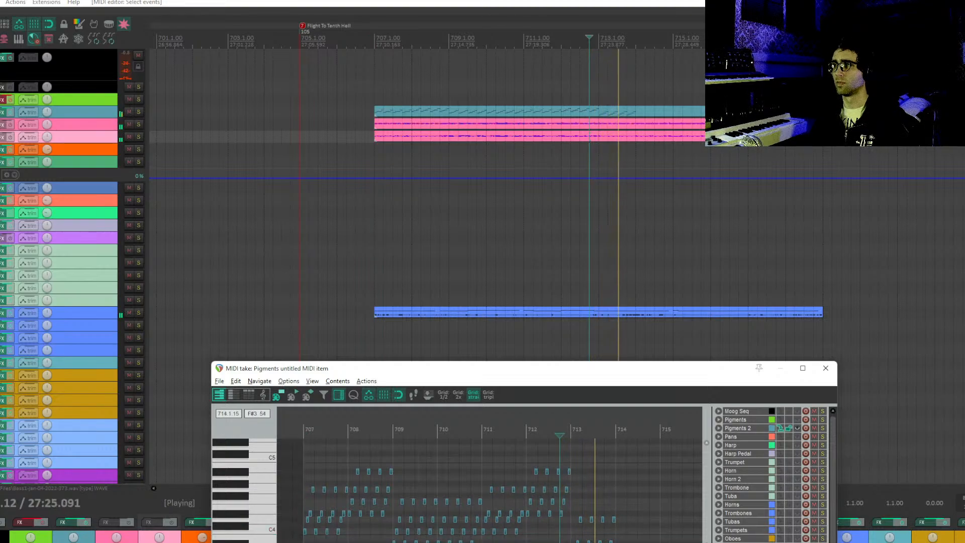
{"action": "left_click_drag", "start_coordinate": [632, 542], "coordinate": [573, 517]}
{"action": "key", "text": "ctrl+c"}
{"action": "left_click", "coordinate": [617, 542]}
{"action": "key", "text": "ctrl+v"}
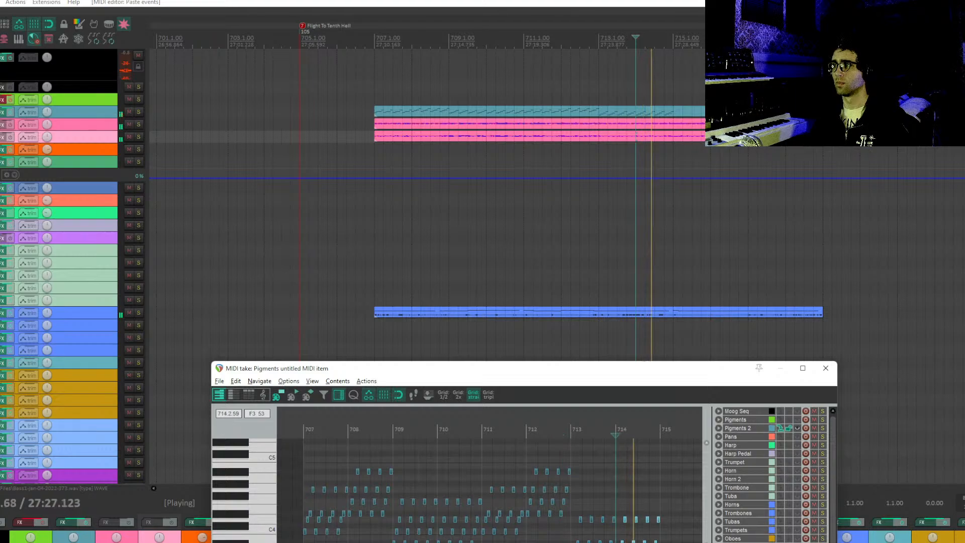
{"action": "key", "text": "space"}
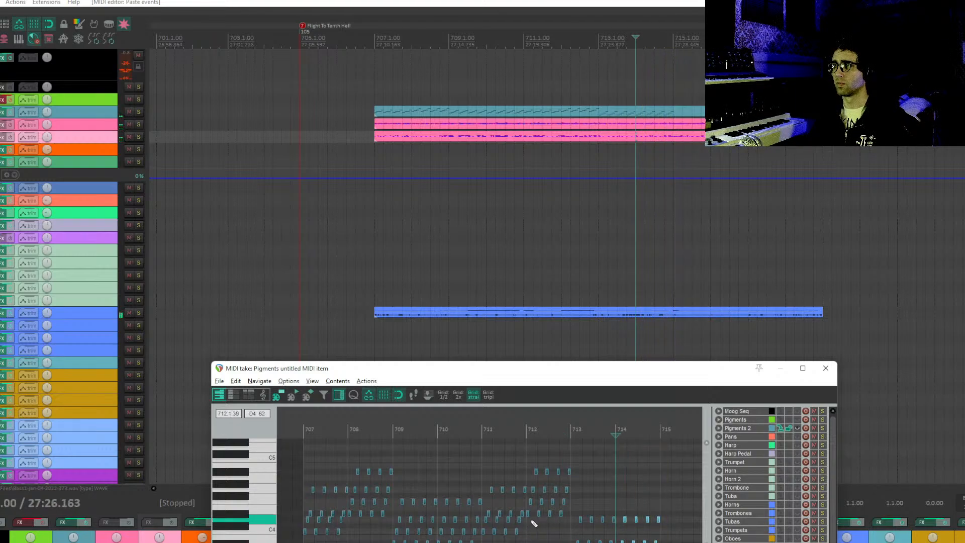
Copy the bar 712 pattern at a lower pitch into bar 715 and play back the transition into it.
{"action": "left_click_drag", "start_coordinate": [530, 524], "coordinate": [575, 460]}
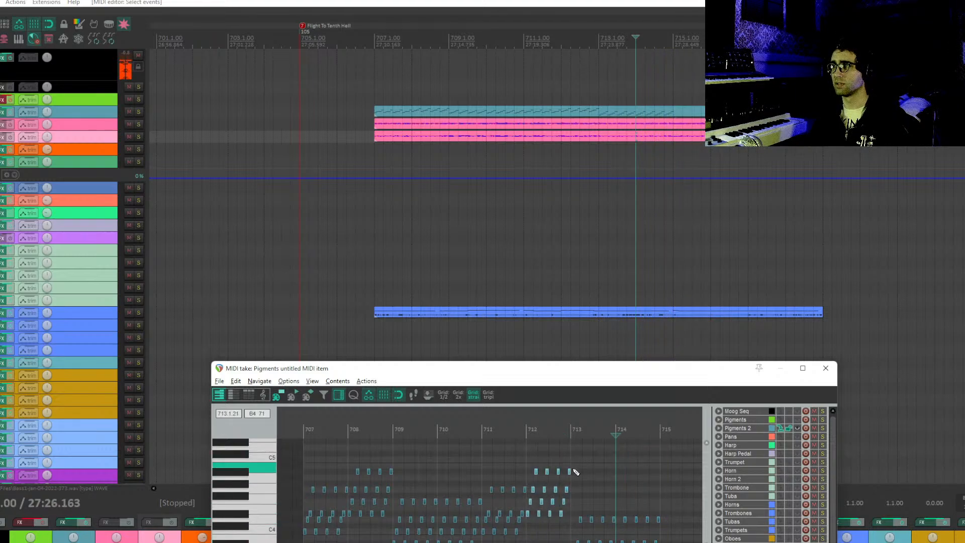
{"action": "left_click_drag", "start_coordinate": [529, 517], "coordinate": [569, 514]}
{"action": "left_click", "coordinate": [649, 535]}
{"action": "key", "text": "space"}
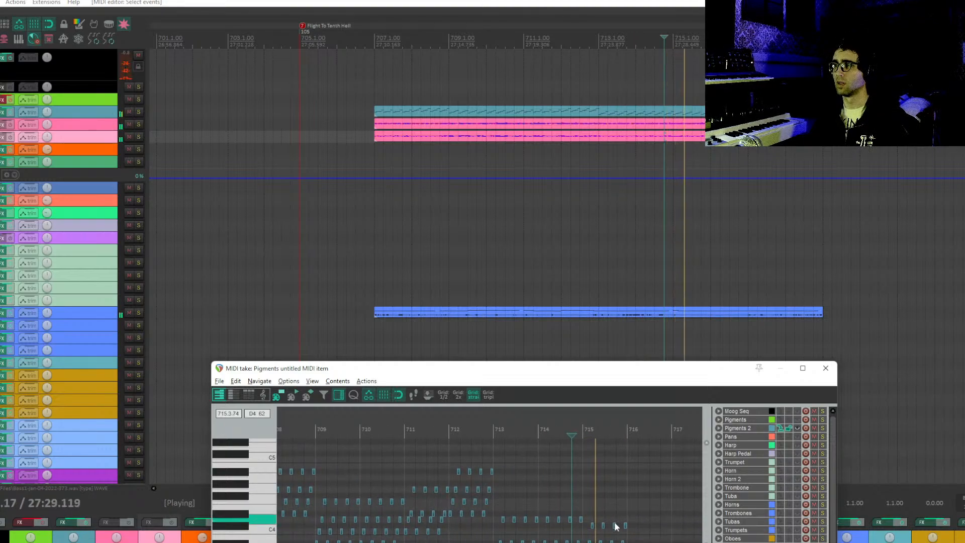
{"action": "key", "text": "space"}
Copy the bar 715 pattern at a slightly higher pitch into bar 716 and play it back.
{"action": "left_click_drag", "start_coordinate": [645, 541], "coordinate": [585, 495]}
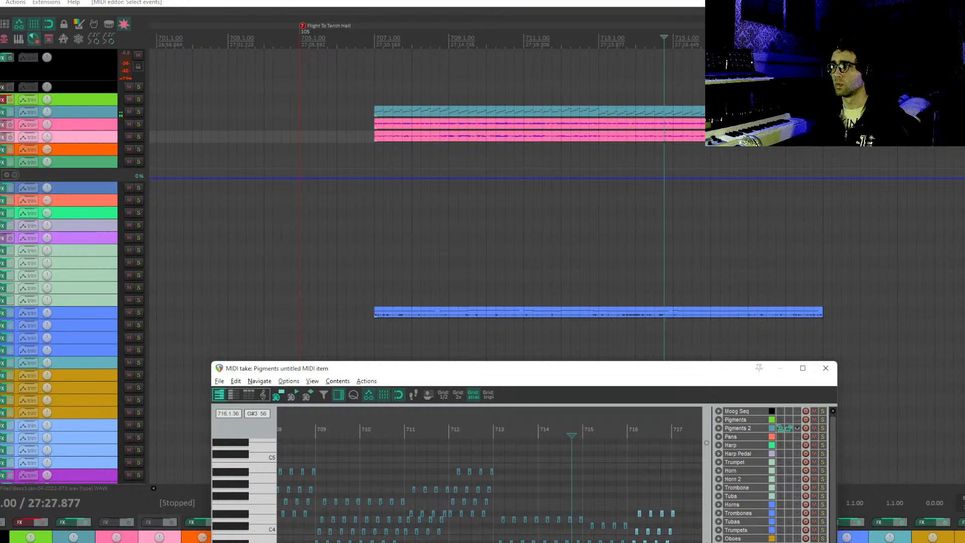
{"action": "left_click", "coordinate": [617, 542]}
{"action": "key", "text": "space"}
{"action": "left_click_drag", "start_coordinate": [653, 509], "coordinate": [541, 507]}
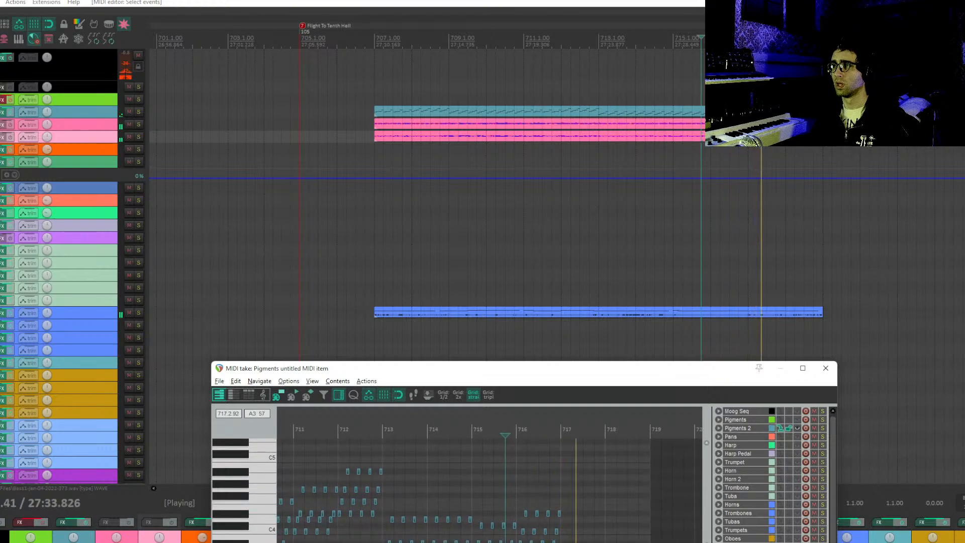
{"action": "key", "text": "space"}
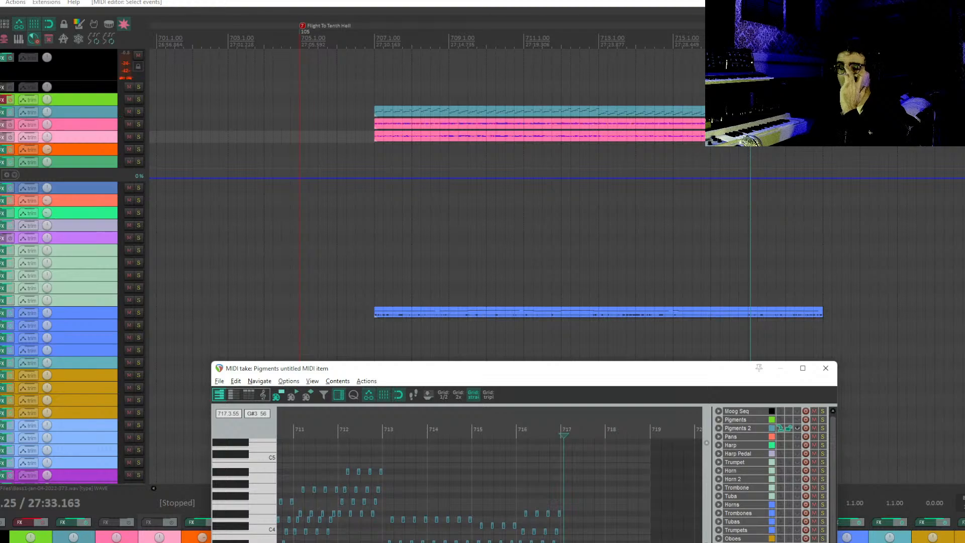
Copy the bar 716 pattern at a lower pitch into bar 717 and audition it briefly.
{"action": "scroll", "coordinate": [579, 541], "scroll_direction": "up", "scroll_amount": 3}
{"action": "left_click_drag", "start_coordinate": [537, 542], "coordinate": [386, 452]}
{"action": "left_click_drag", "start_coordinate": [384, 542], "coordinate": [508, 542]}
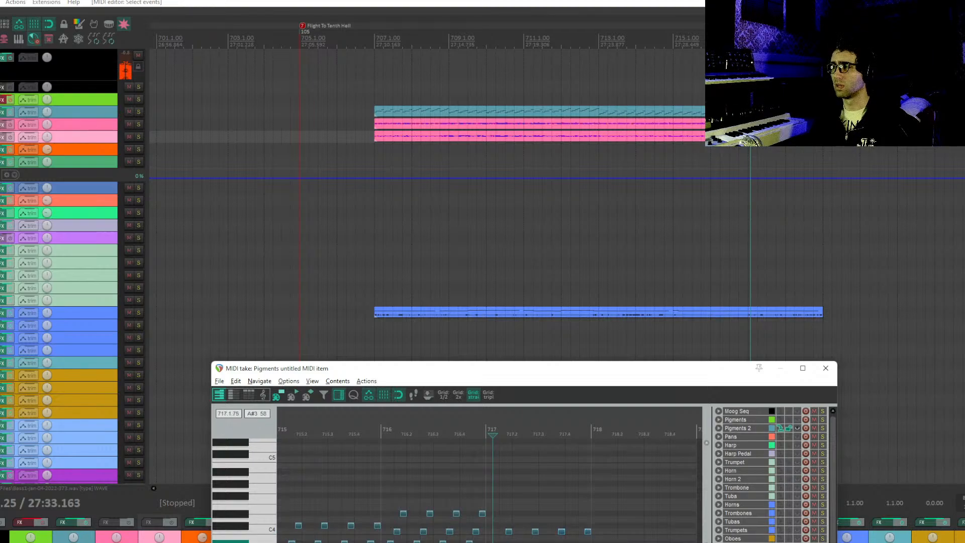
{"action": "left_click_drag", "start_coordinate": [503, 542], "coordinate": [505, 542]}
{"action": "key", "text": "space"}
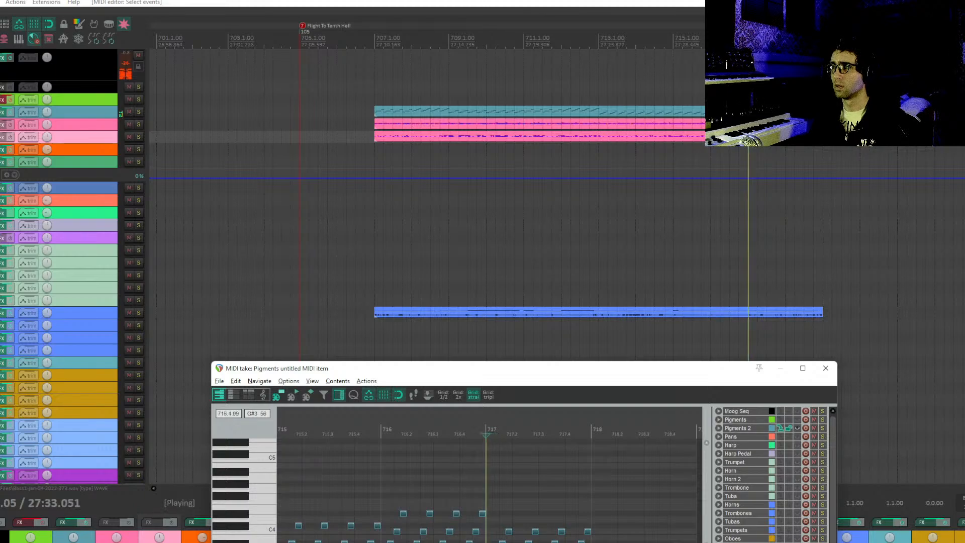
{"action": "key", "text": "space"}
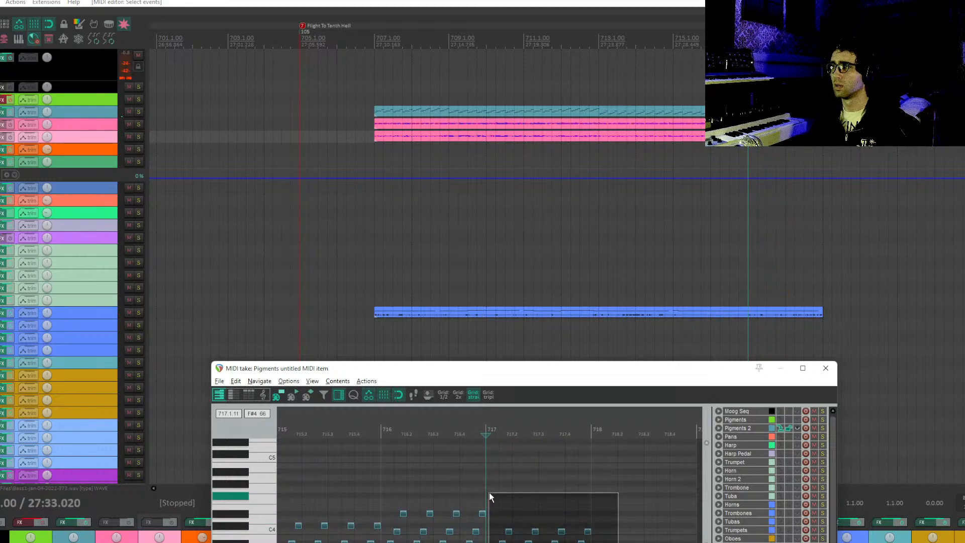
Repeat the bar 717 pattern in bar 718, lower the second-highest note of each beat, play it back, and close the MIDI editor.
{"action": "key", "text": "ctrl+v"}
{"action": "left_click", "coordinate": [527, 532]}
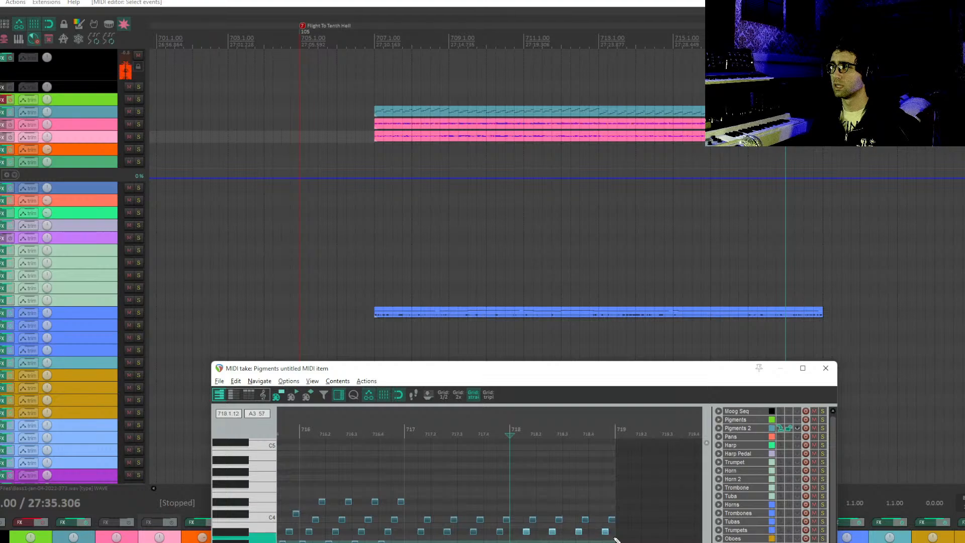
{"action": "left_click_drag", "start_coordinate": [528, 535], "coordinate": [529, 541]}
{"action": "key", "text": "space"}
{"action": "key", "text": "Escape"}
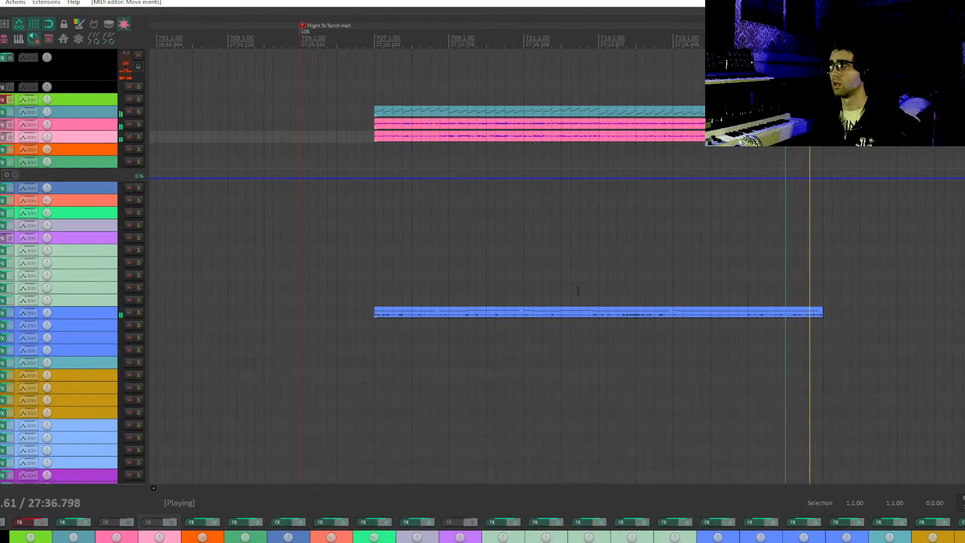
{"action": "key", "text": "space"}
Set the time selection from bar 707 to bar 719 and copy the Horns item onto the Trumpets track.
{"action": "left_click_drag", "start_coordinate": [374, 254], "coordinate": [823, 254]}
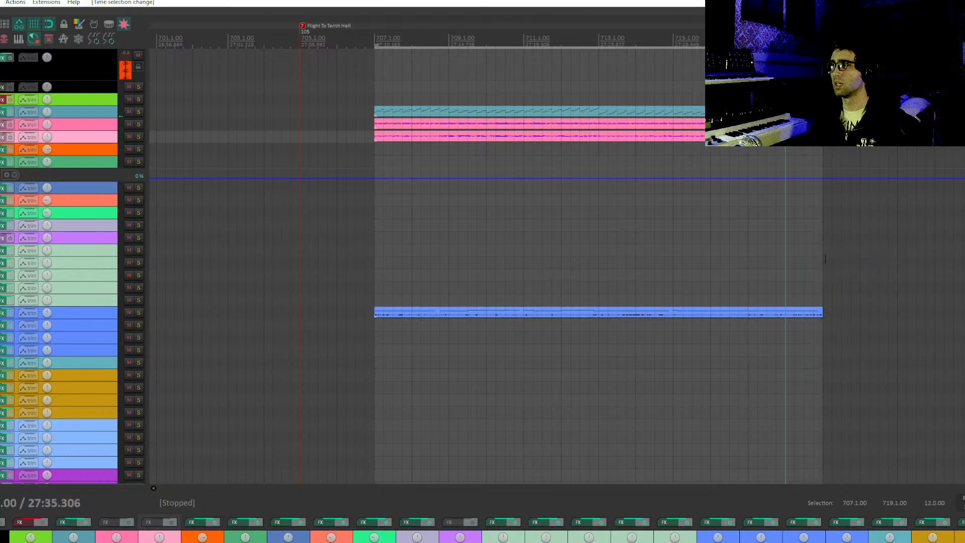
{"action": "scroll", "coordinate": [698, 301], "scroll_direction": "down", "scroll_amount": 1}
{"action": "scroll", "coordinate": [542, 228], "scroll_direction": "down", "scroll_amount": 2}
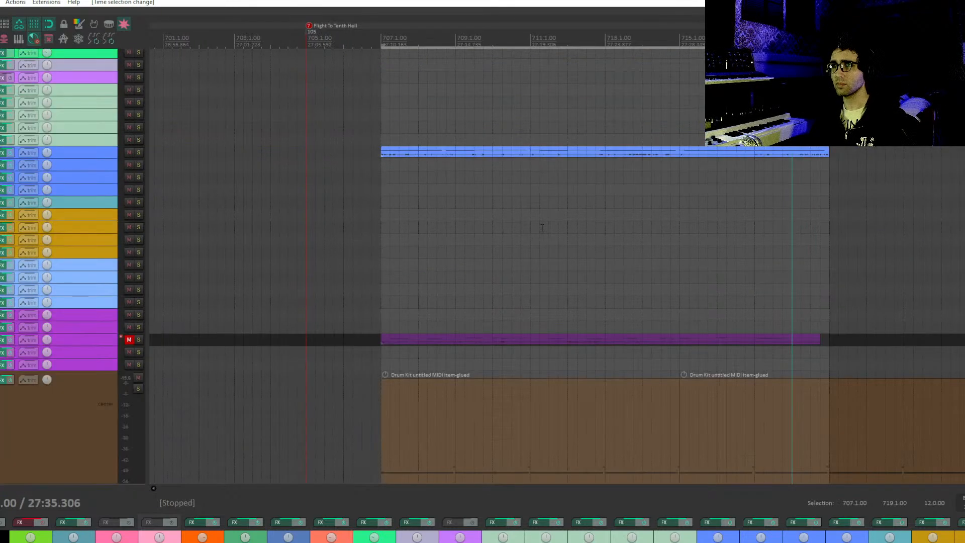
{"action": "scroll", "coordinate": [544, 192], "scroll_direction": "up", "scroll_amount": 2}
{"action": "left_click", "coordinate": [463, 233]}
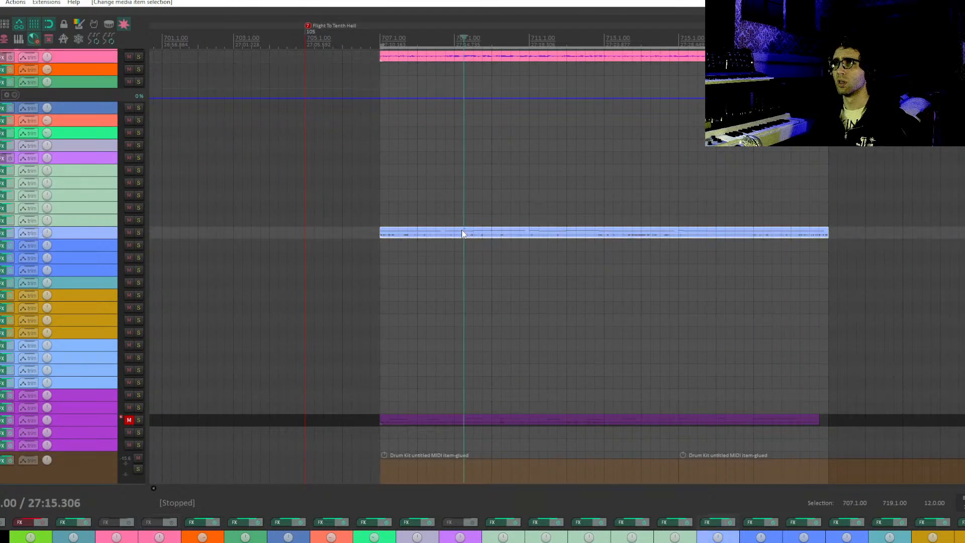
{"action": "left_click_drag", "start_coordinate": [430, 238], "coordinate": [432, 267]}
Open the copied Trumpets item in the MIDI editor and transpose all its notes up one octave.
{"action": "double_click", "coordinate": [432, 259]}
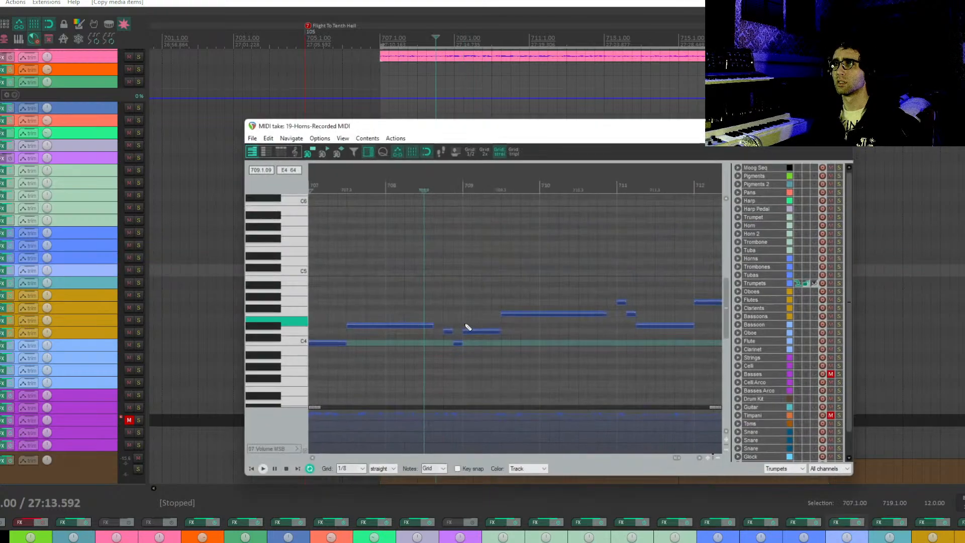
{"action": "scroll", "coordinate": [544, 322], "scroll_direction": "down", "scroll_amount": 2}
{"action": "left_click_drag", "start_coordinate": [570, 326], "coordinate": [457, 297]}
{"action": "left_click_drag", "start_coordinate": [608, 377], "coordinate": [283, 173]}
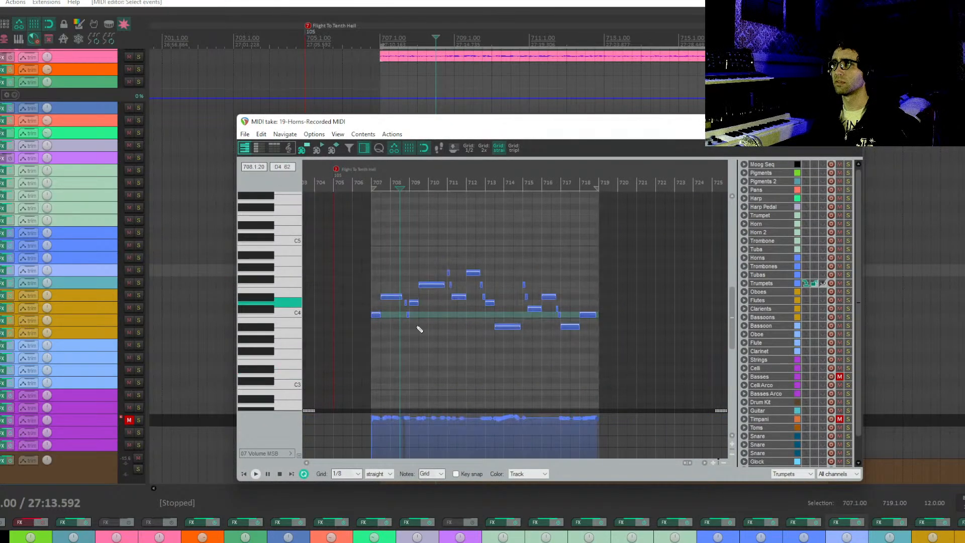
{"action": "scroll", "coordinate": [394, 304], "scroll_direction": "up", "scroll_amount": 4}
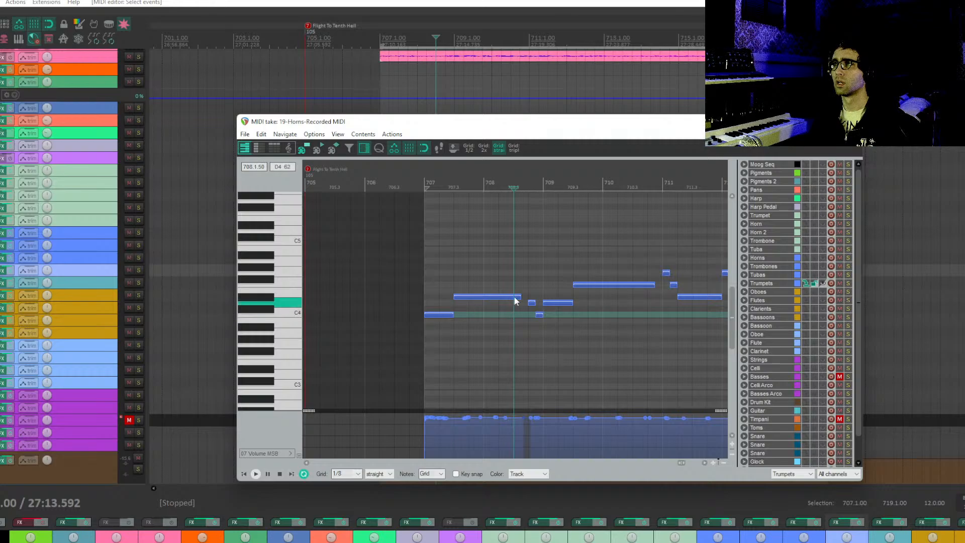
{"action": "left_click_drag", "start_coordinate": [583, 287], "coordinate": [588, 212]}
Play the section from just before bar 707 with the trumpets, and move the edit cursor to the Flight To Tenth Hall marker.
{"action": "left_click", "coordinate": [403, 234]}
{"action": "key", "text": "space"}
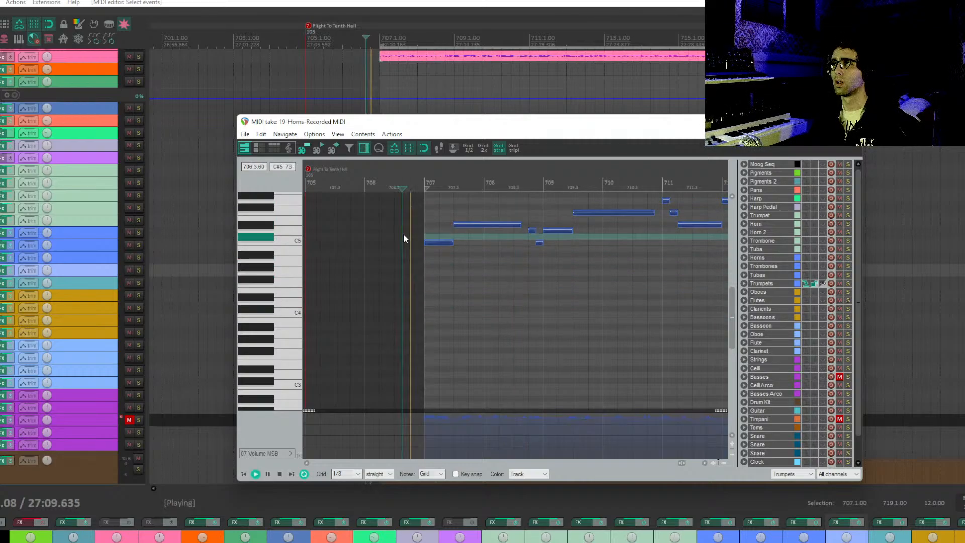
{"action": "key", "text": "Escape"}
{"action": "left_click_drag", "start_coordinate": [673, 243], "coordinate": [439, 246]}
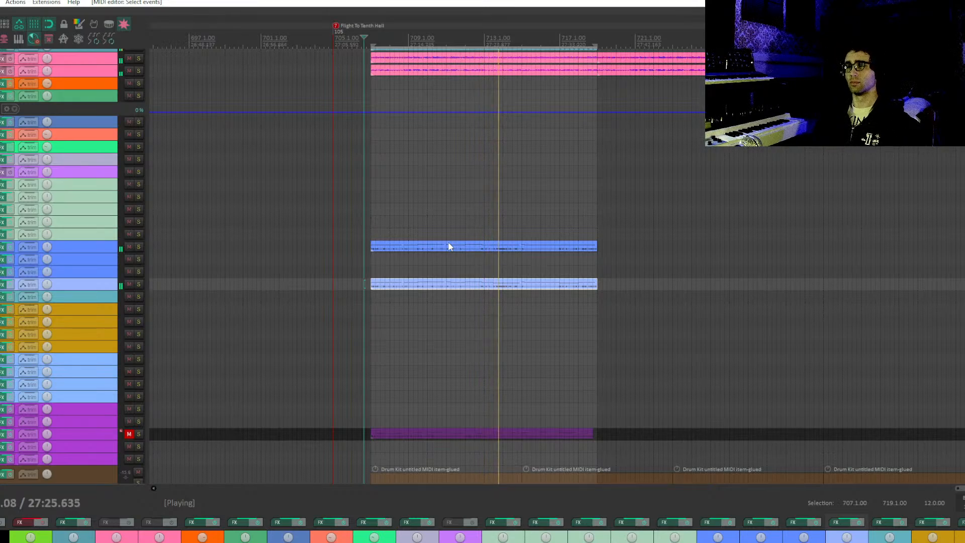
{"action": "key", "text": "space"}
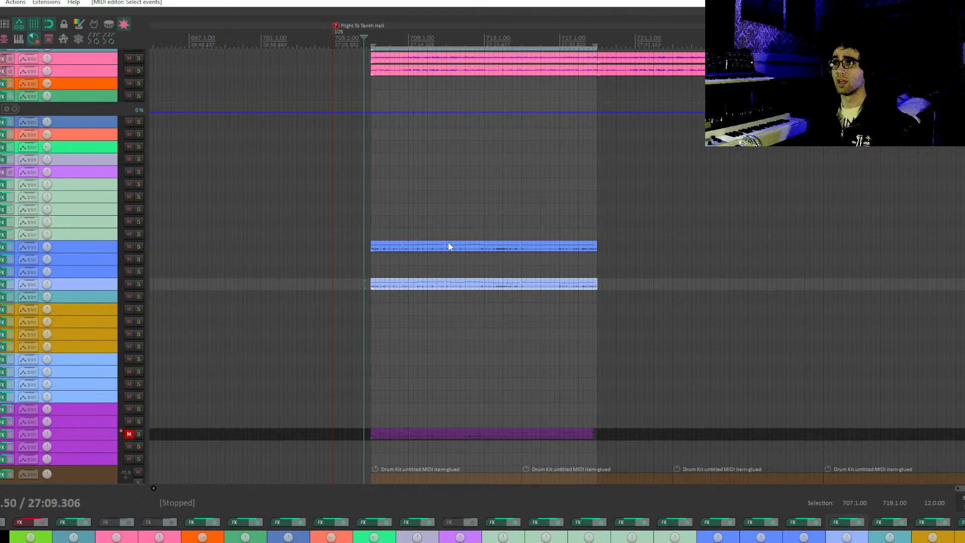
{"action": "left_click_drag", "start_coordinate": [402, 122], "coordinate": [420, 157]}
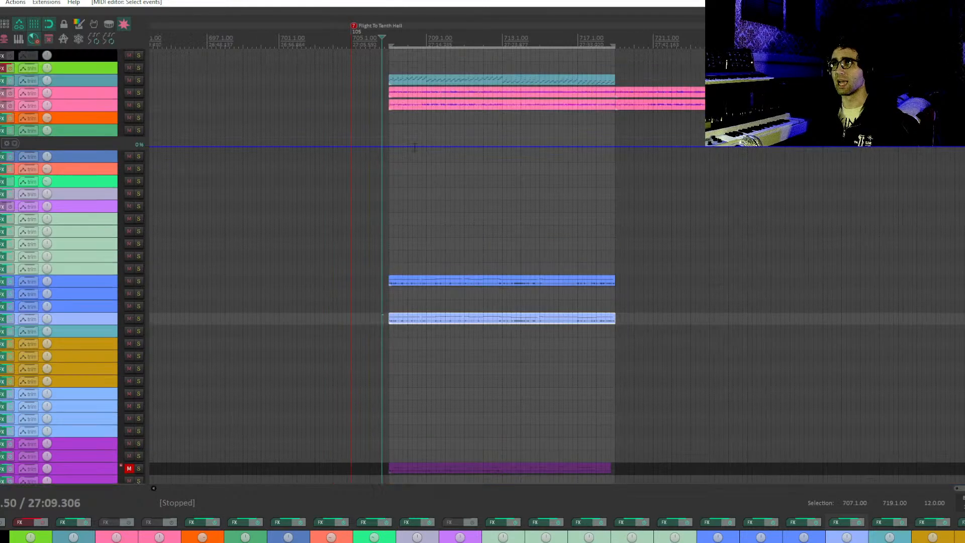
{"action": "left_click", "coordinate": [352, 23]}
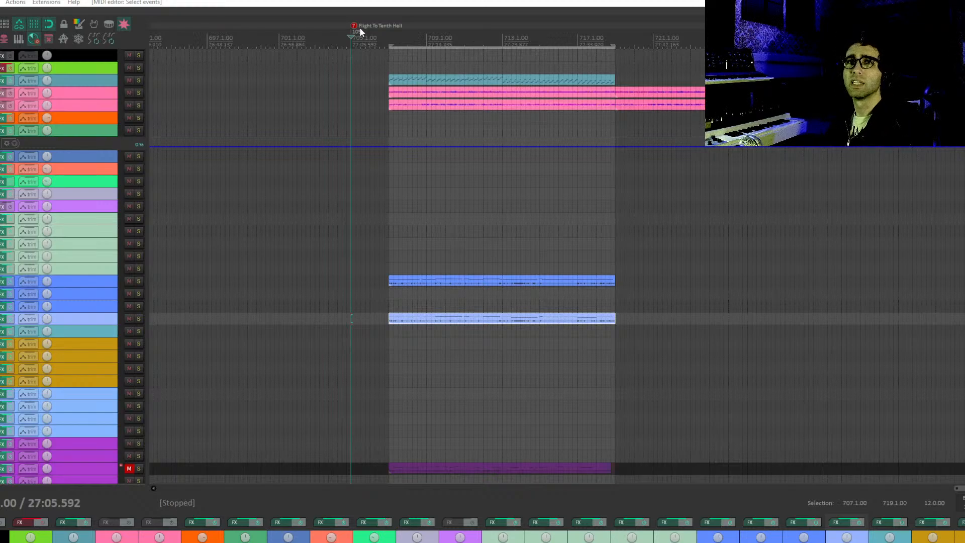
Set the tempo marker at position 705.1.00 to 120 BPM.
{"action": "key", "text": "shift+c"}
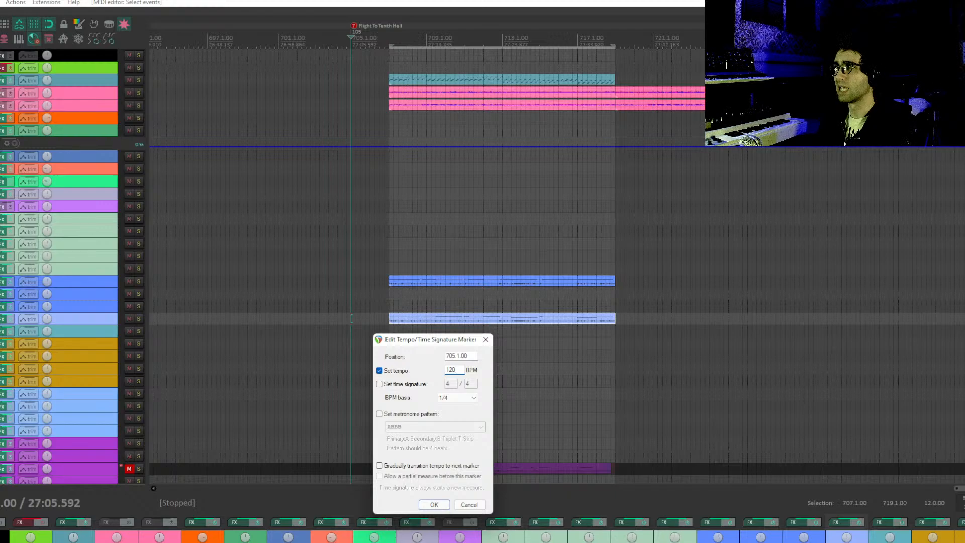
{"action": "left_click", "coordinate": [437, 505]}
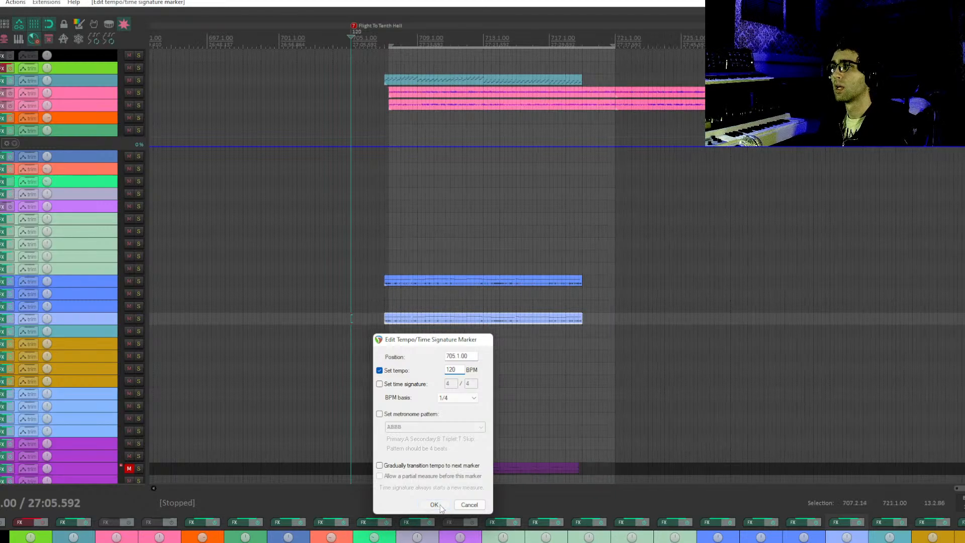
{"action": "key", "text": "Return"}
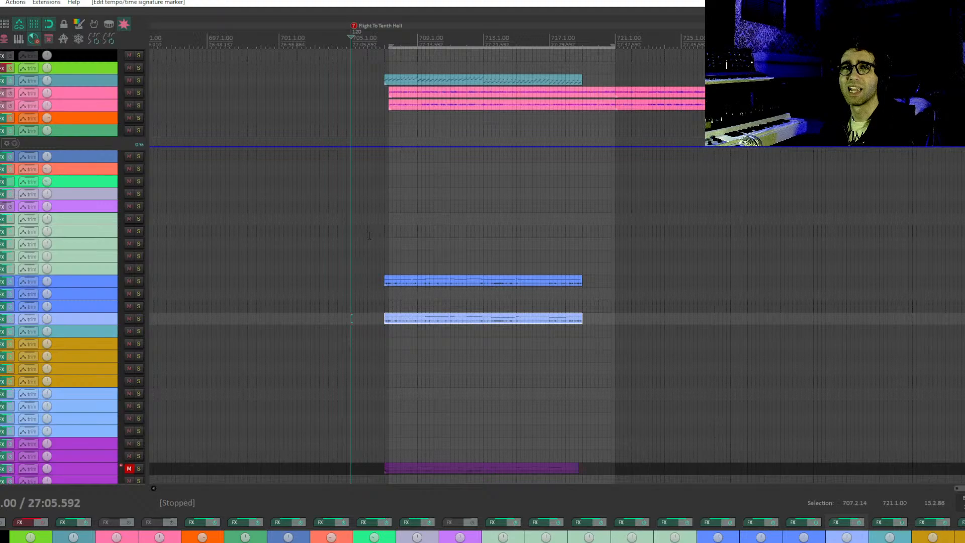
Move the two pink audio items to start at bar 707, trim their ends to bar 719, and delete the pink items after them.
{"action": "left_click", "coordinate": [463, 118]}
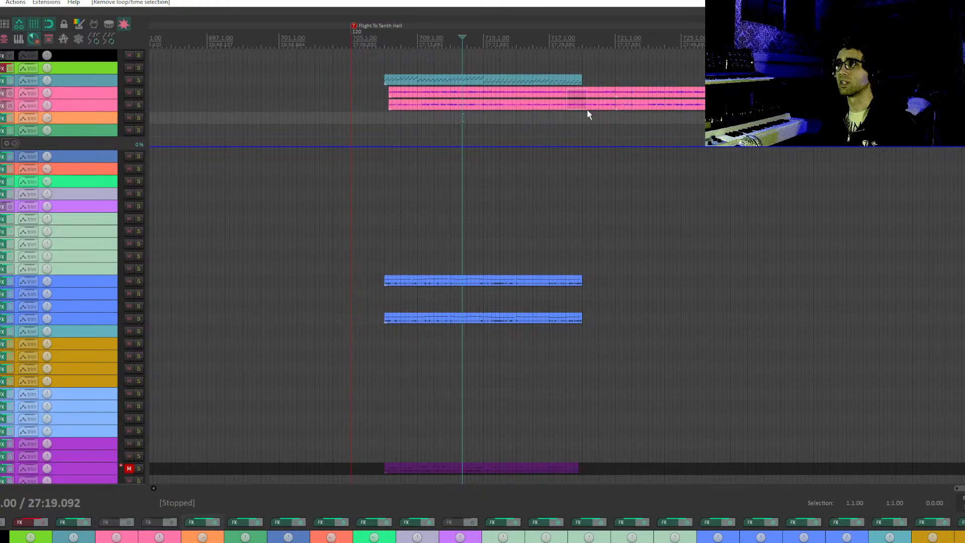
{"action": "left_click_drag", "start_coordinate": [587, 109], "coordinate": [588, 110]}
{"action": "left_click_drag", "start_coordinate": [502, 93], "coordinate": [499, 95]}
{"action": "left_click_drag", "start_coordinate": [496, 95], "coordinate": [497, 95]}
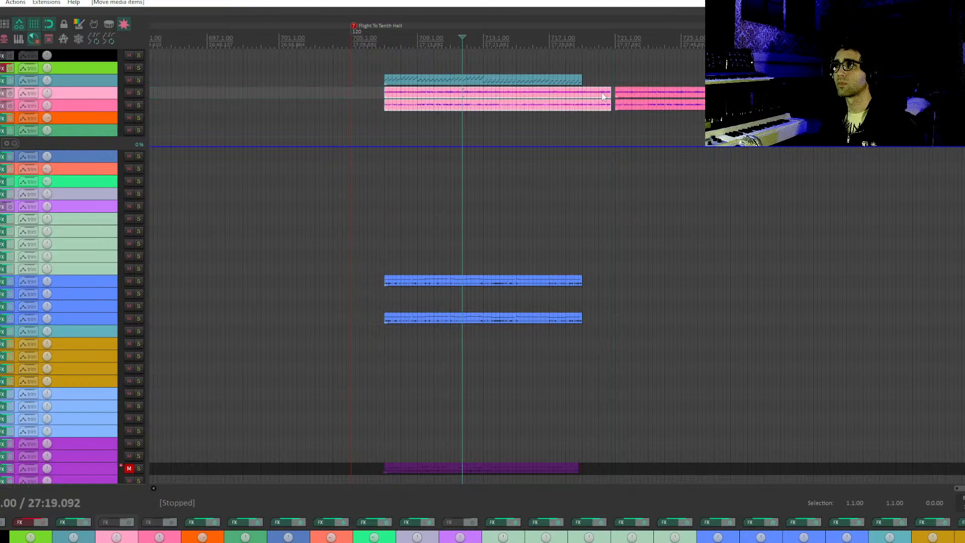
{"action": "left_click_drag", "start_coordinate": [611, 92], "coordinate": [582, 92]}
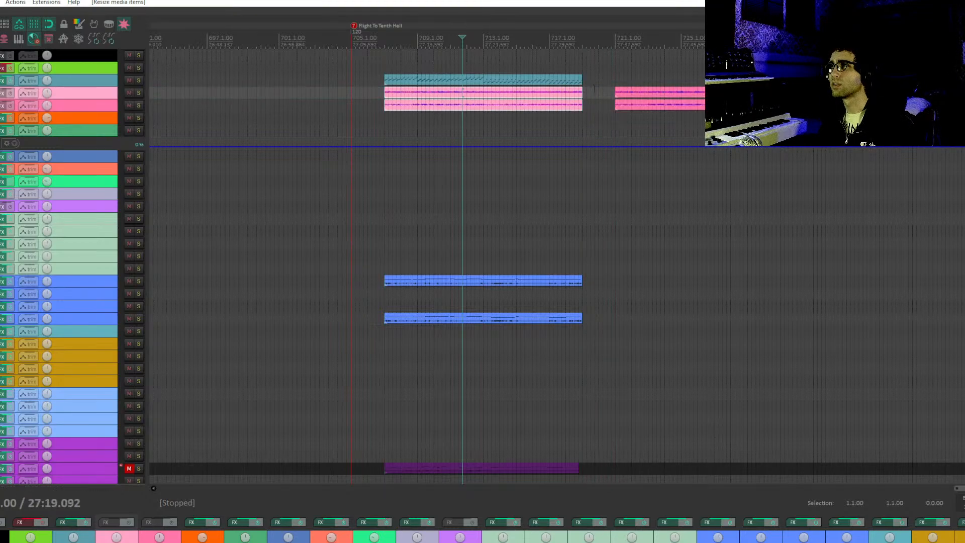
{"action": "key", "text": "Delete"}
Place the edit cursor at bar 707, look over the tracks below, and briefly play the section at the new tempo.
{"action": "left_click", "coordinate": [386, 69]}
{"action": "left_click_drag", "start_coordinate": [441, 268], "coordinate": [513, 1]}
{"action": "left_click_drag", "start_coordinate": [525, 123], "coordinate": [541, 342]}
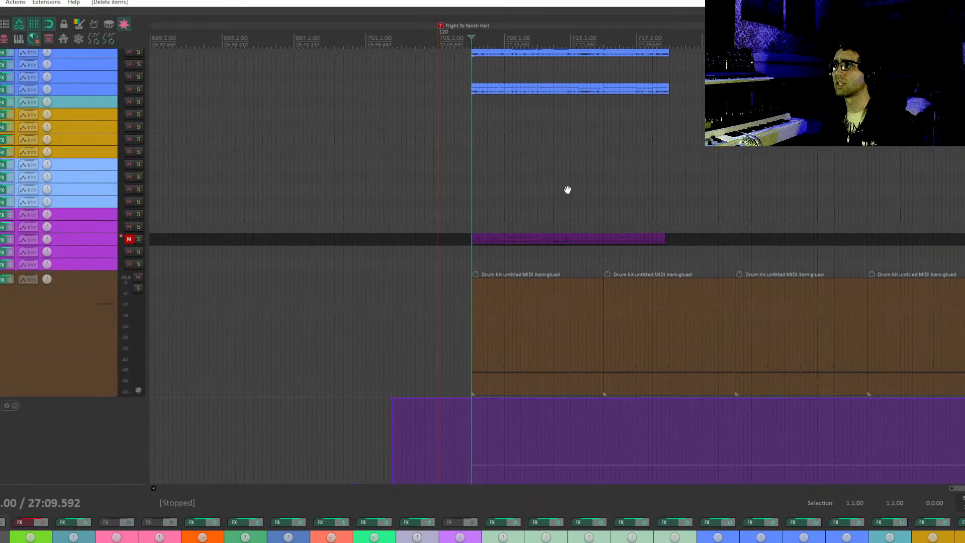
{"action": "left_click_drag", "start_coordinate": [567, 190], "coordinate": [545, 24]}
{"action": "left_click_drag", "start_coordinate": [545, 67], "coordinate": [561, 495]}
{"action": "key", "text": "space"}
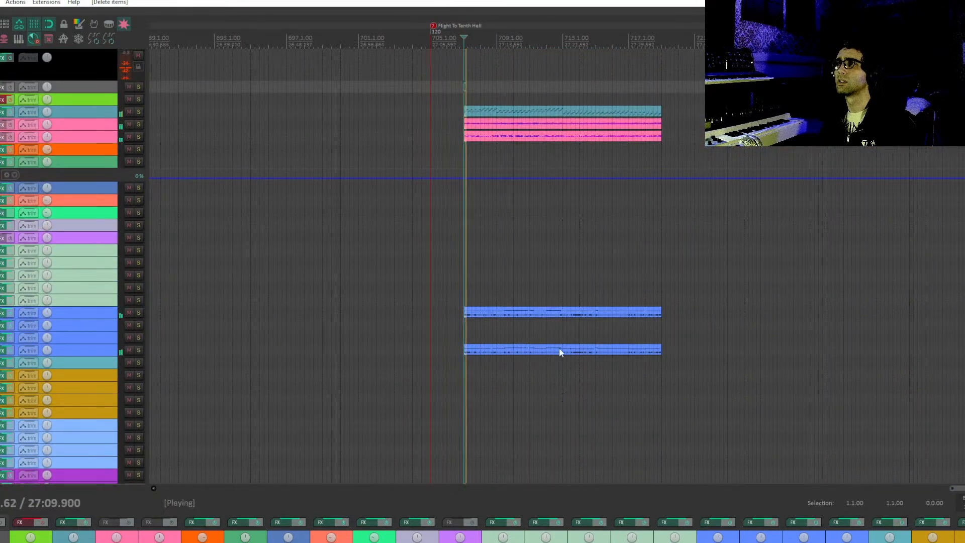
{"action": "key", "text": "space"}
Open the Trumpets item in the MIDI editor and lower its 07 Volume MSB curve.
{"action": "left_click", "coordinate": [505, 349]}
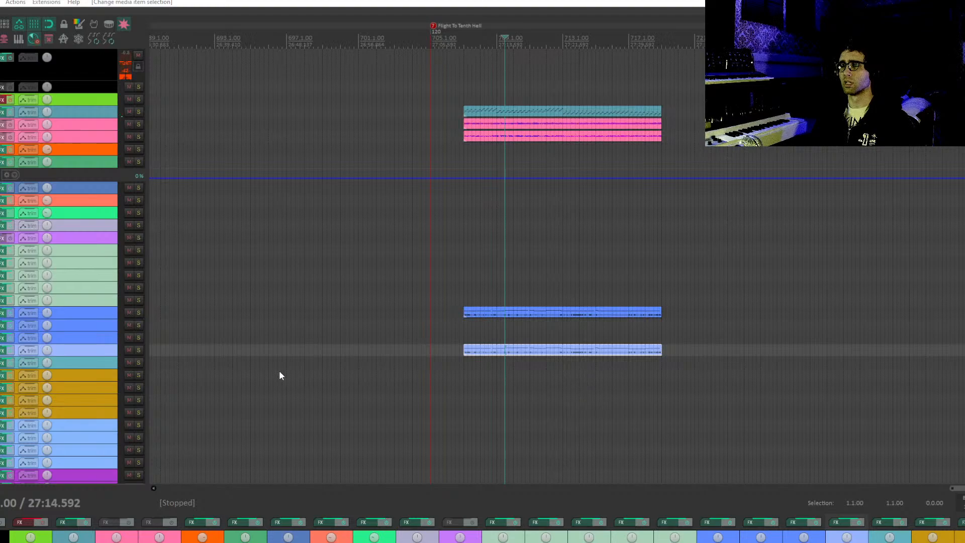
{"action": "key", "text": "ctrl+alt+e"}
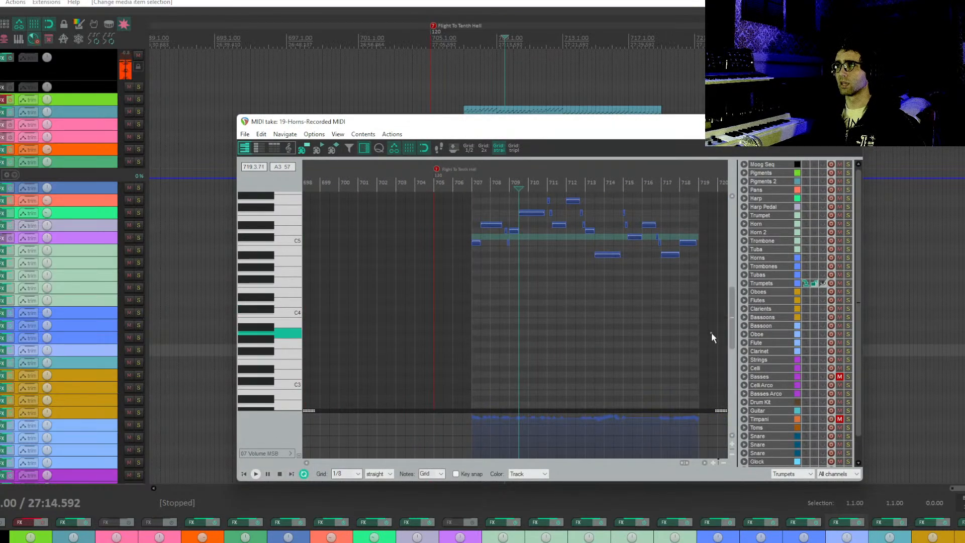
{"action": "left_click_drag", "start_coordinate": [712, 334], "coordinate": [423, 190]}
{"action": "left_click", "coordinate": [287, 453]}
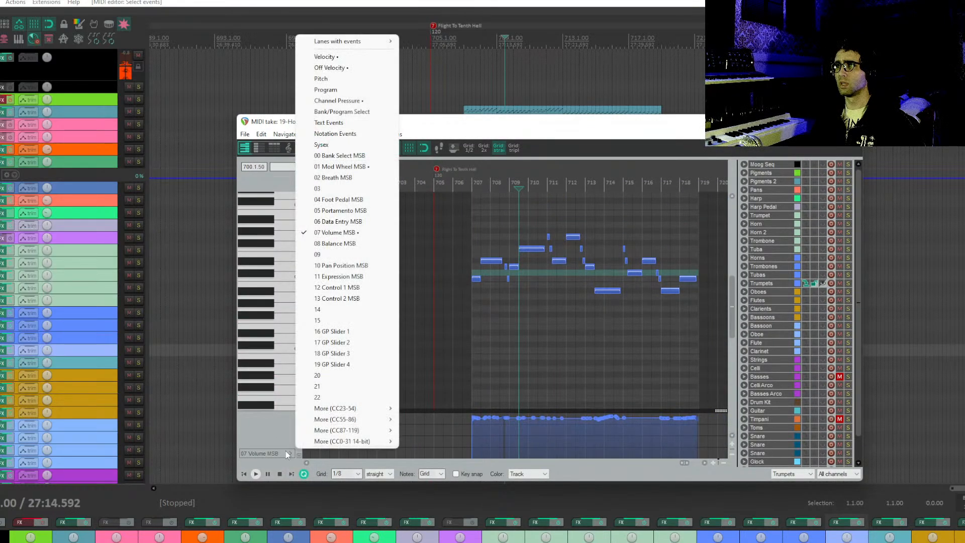
{"action": "left_click", "coordinate": [478, 415]}
{"action": "left_click_drag", "start_coordinate": [477, 418], "coordinate": [478, 426]}
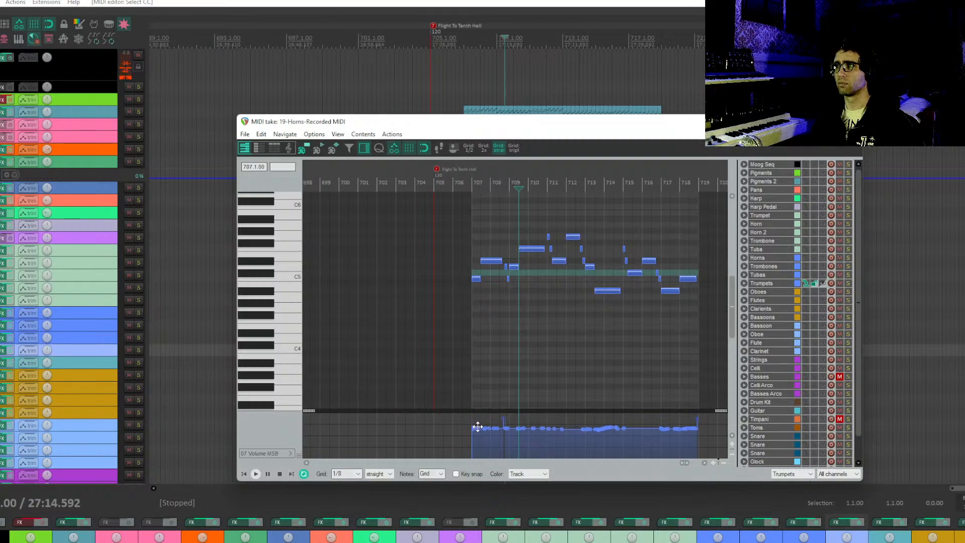
Remove the stray volume spikes in bar 708 and at the end of the Trumpets item.
{"action": "left_click", "coordinate": [503, 419]}
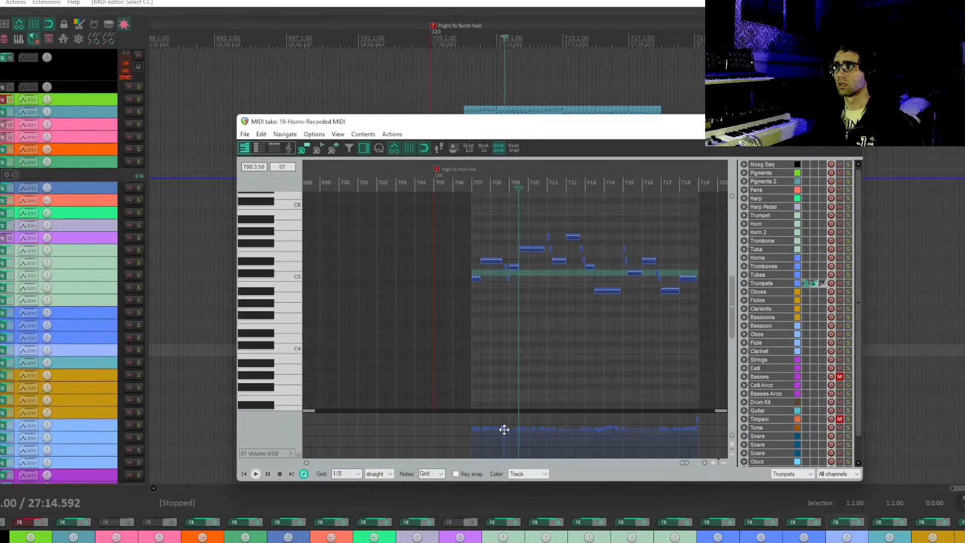
{"action": "left_click", "coordinate": [697, 419]}
{"action": "left_click_drag", "start_coordinate": [698, 419], "coordinate": [686, 446]}
{"action": "left_click", "coordinate": [698, 417]}
{"action": "key", "text": "Delete"}
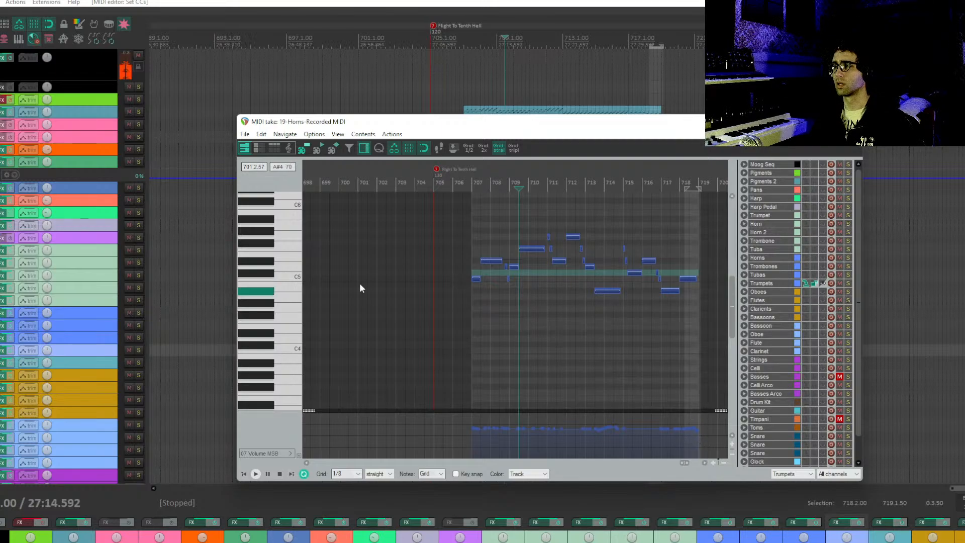
Play from just before bar 707, show the velocities of the Trumpets notes, and flatten them to a lower, nearly even level.
{"action": "key", "text": "space"}
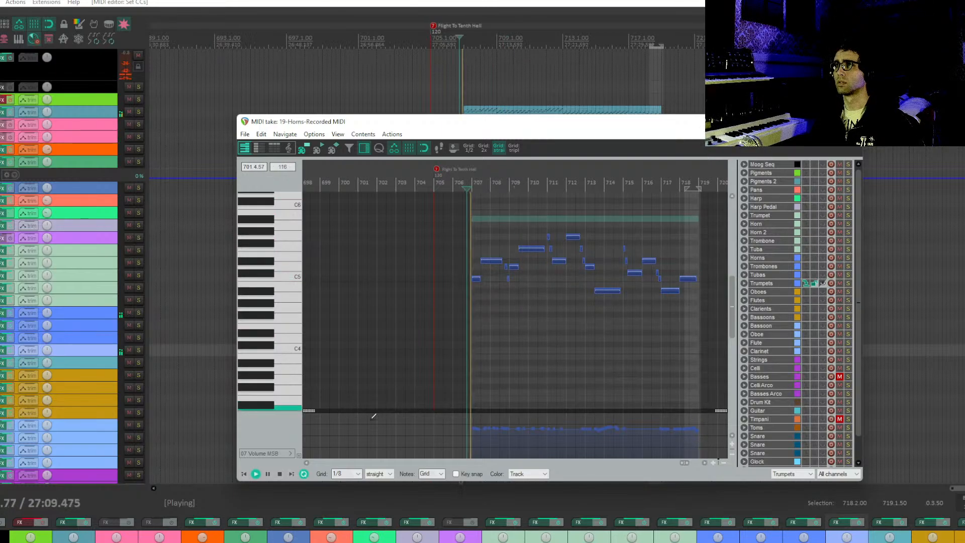
{"action": "left_click", "coordinate": [287, 454]}
{"action": "left_click", "coordinate": [345, 56]}
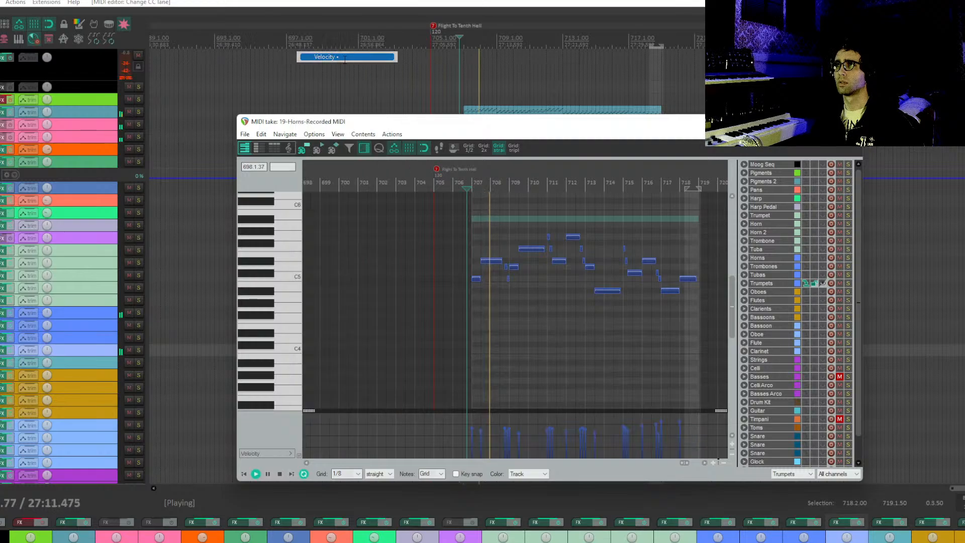
{"action": "left_click_drag", "start_coordinate": [446, 415], "coordinate": [699, 443]}
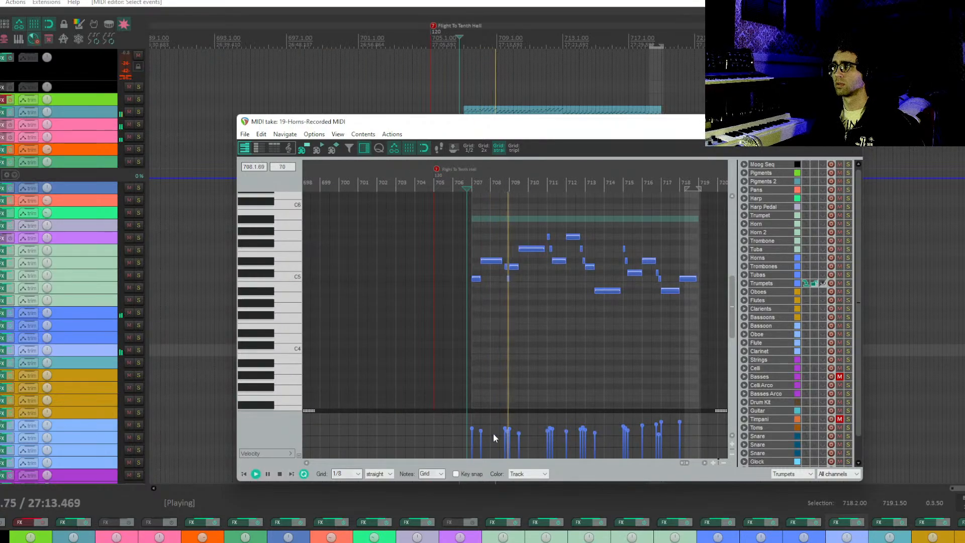
{"action": "mouse_move", "coordinate": [460, 433]}
{"action": "left_mouse_down"}
{"action": "mouse_move", "coordinate": [694, 433]}
{"action": "mouse_move", "coordinate": [464, 433]}
{"action": "left_mouse_up"}
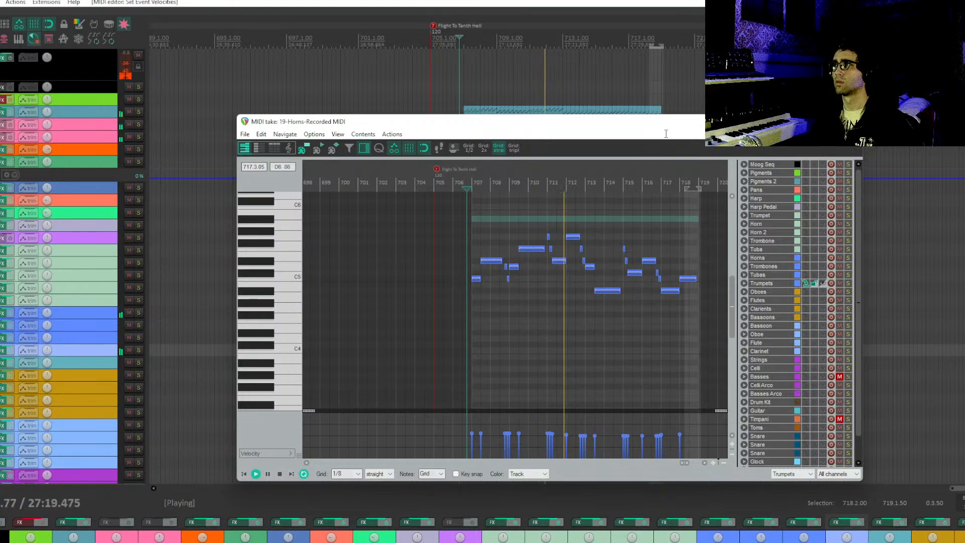
Close the MIDI editor, clear the time selection, place the edit cursor near bar 719, and listen to the rest of the section.
{"action": "key", "text": "Escape"}
{"action": "left_click", "coordinate": [658, 124]}
{"action": "key", "text": "Escape"}
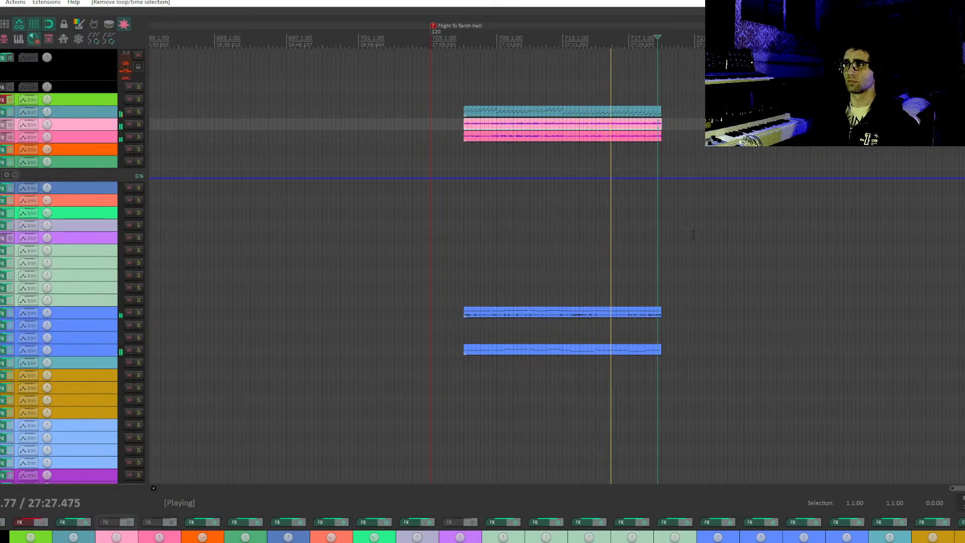
{"action": "left_click_drag", "start_coordinate": [621, 289], "coordinate": [422, 233]}
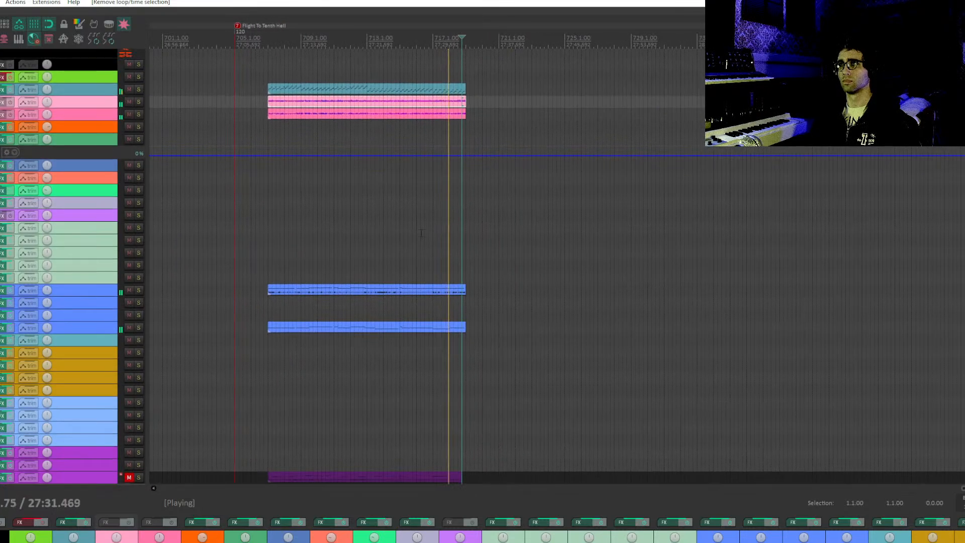
{"action": "key", "text": "space"}
{"action": "left_click_drag", "start_coordinate": [463, 213], "coordinate": [487, 234]}
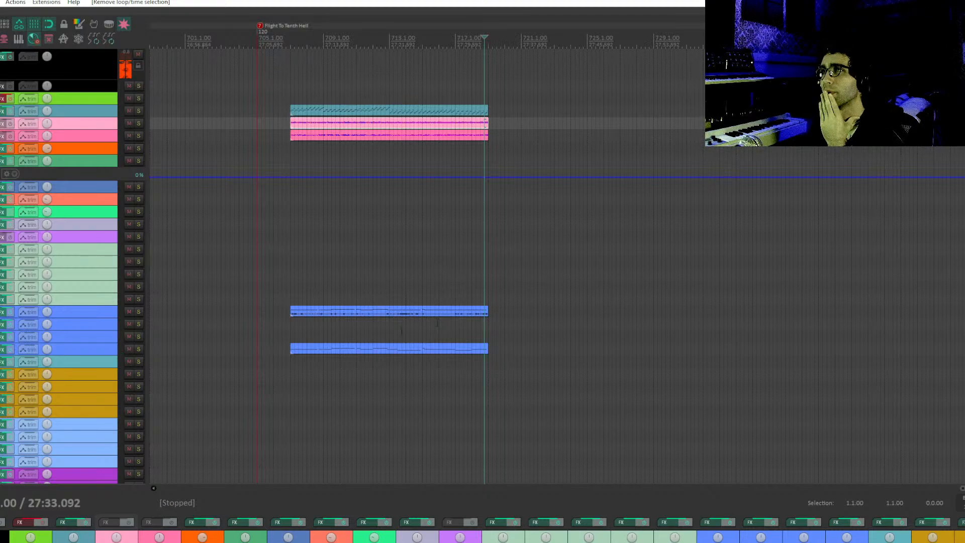
Arm the Bassoons track, place the edit cursor at bar 707, and play the section repeatedly to try out a part.
{"action": "scroll", "coordinate": [28, 279], "scroll_direction": "down", "scroll_amount": 1}
{"action": "scroll", "coordinate": [28, 279], "scroll_direction": "down", "scroll_amount": 5}
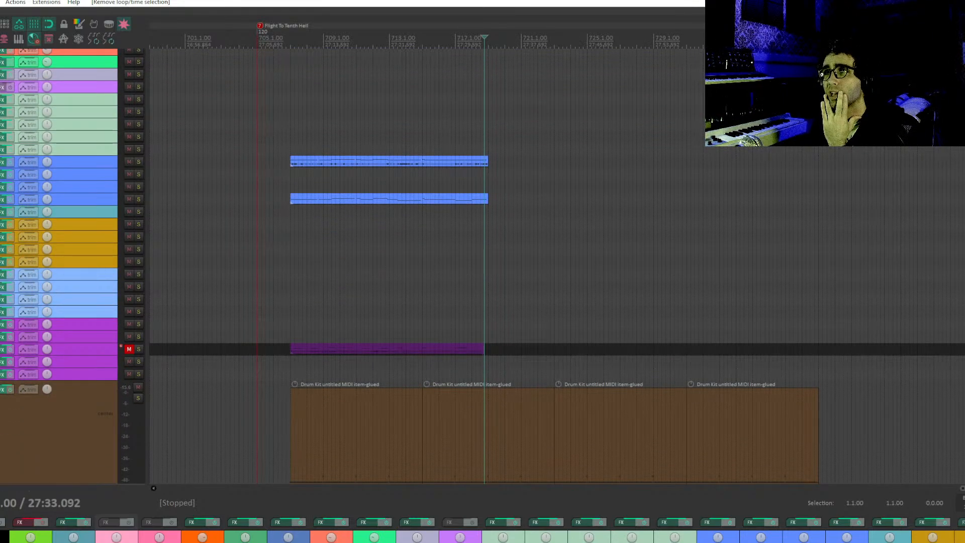
{"action": "left_click", "coordinate": [1, 262]}
{"action": "left_click", "coordinate": [290, 215]}
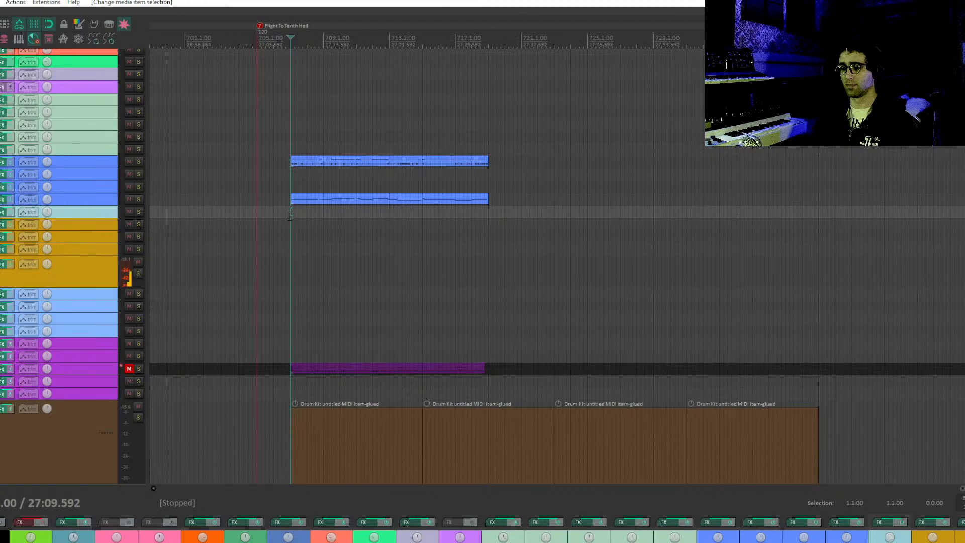
{"action": "key", "text": "space"}
{"action": "key", "text": "space"}
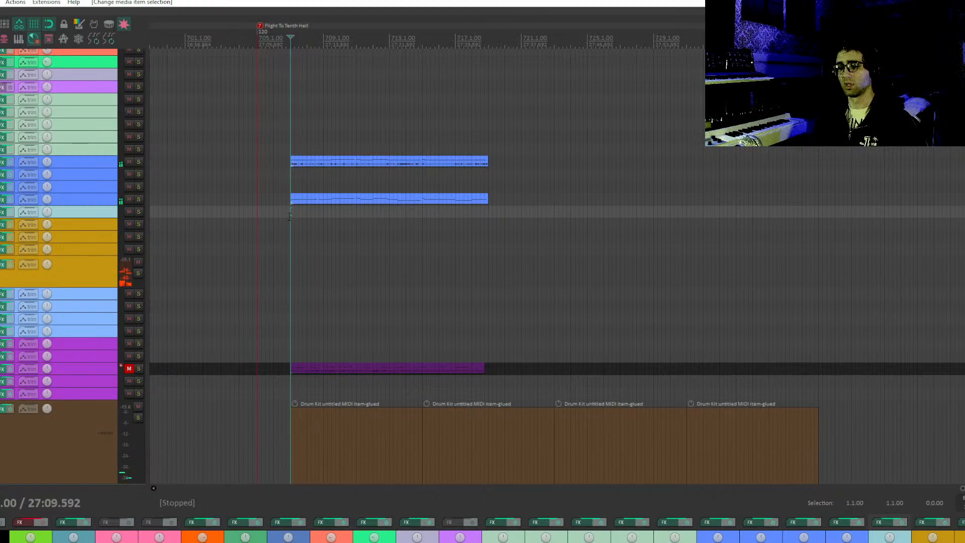
{"action": "key", "text": "space"}
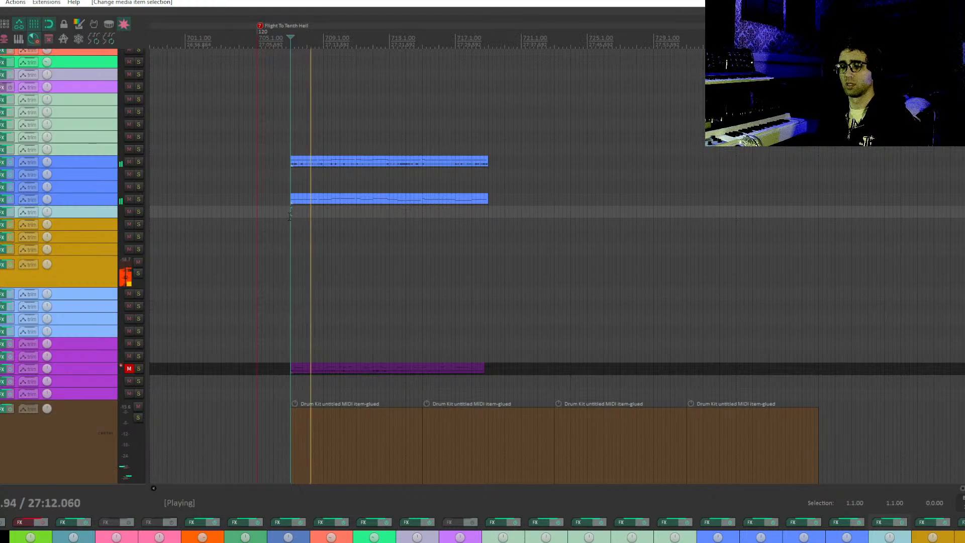
{"action": "key", "text": "space"}
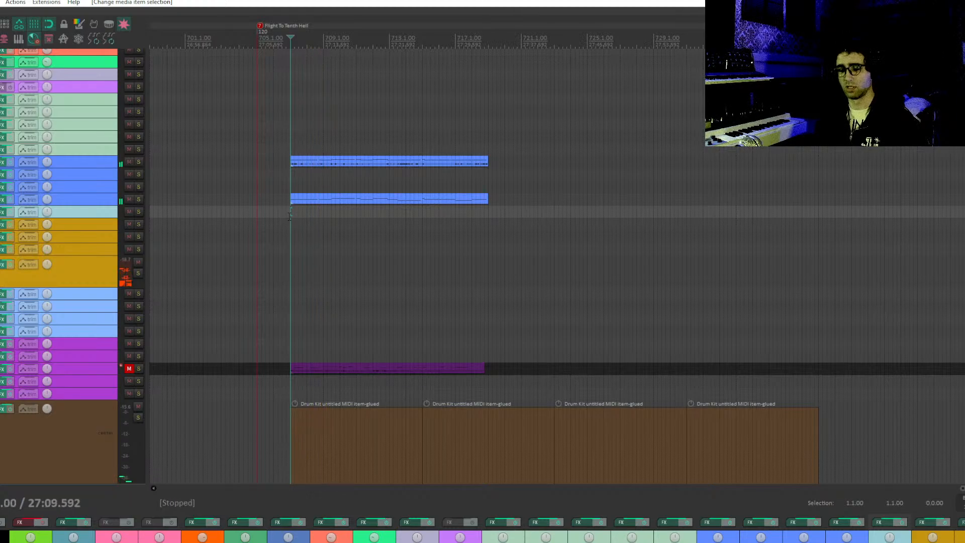
{"action": "key", "text": "space"}
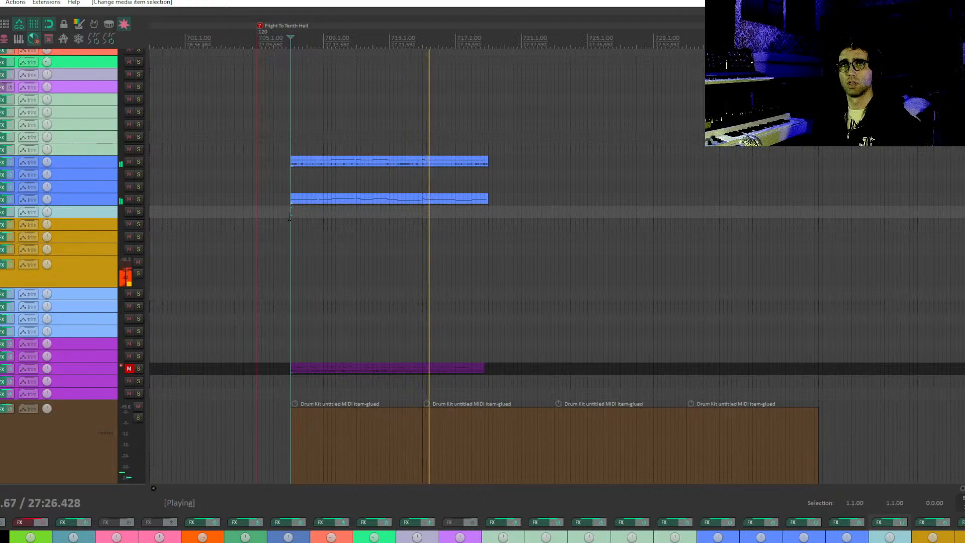
{"action": "key", "text": "space"}
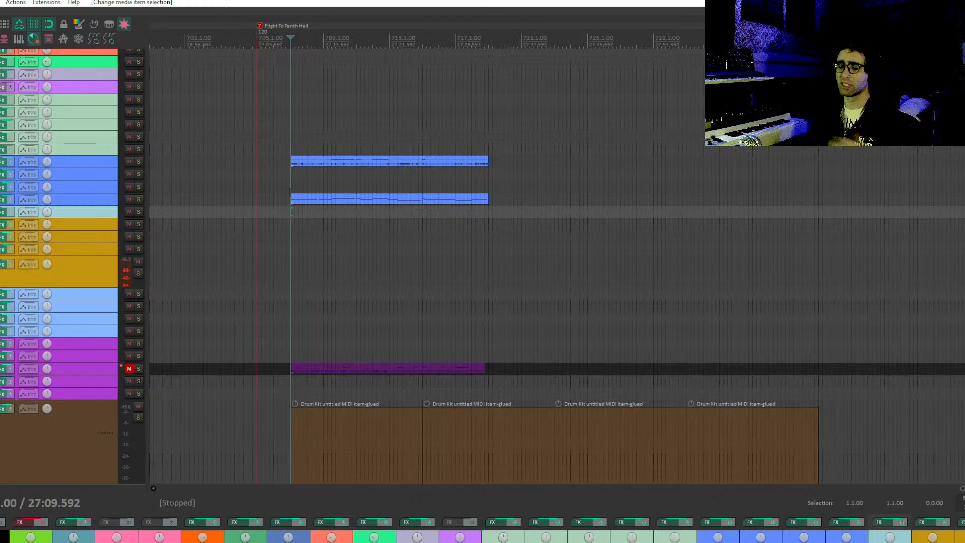
Look over the tracks around bars 707 to 719 and select the Pans track at bar 707.
{"action": "left_click_drag", "start_coordinate": [323, 188], "coordinate": [285, 229]}
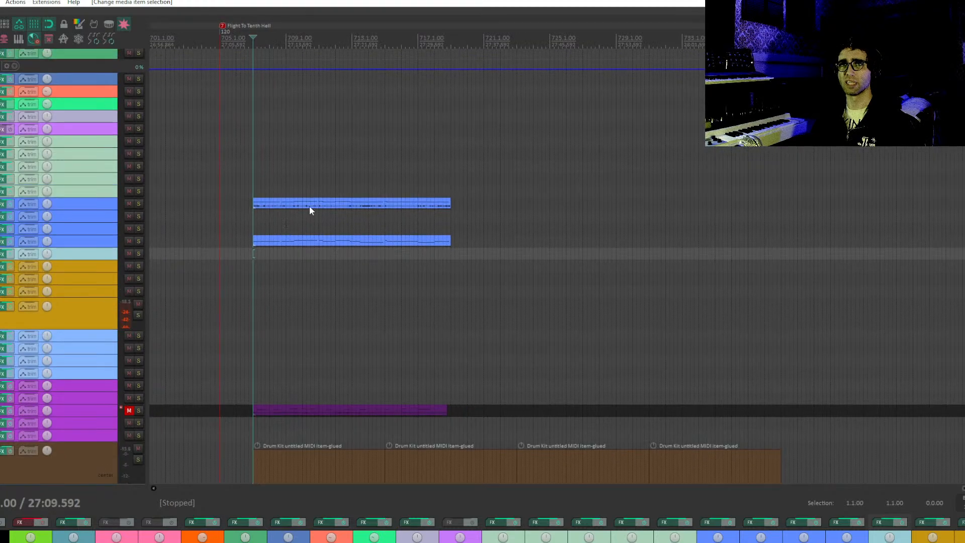
{"action": "left_click_drag", "start_coordinate": [344, 204], "coordinate": [382, 156]}
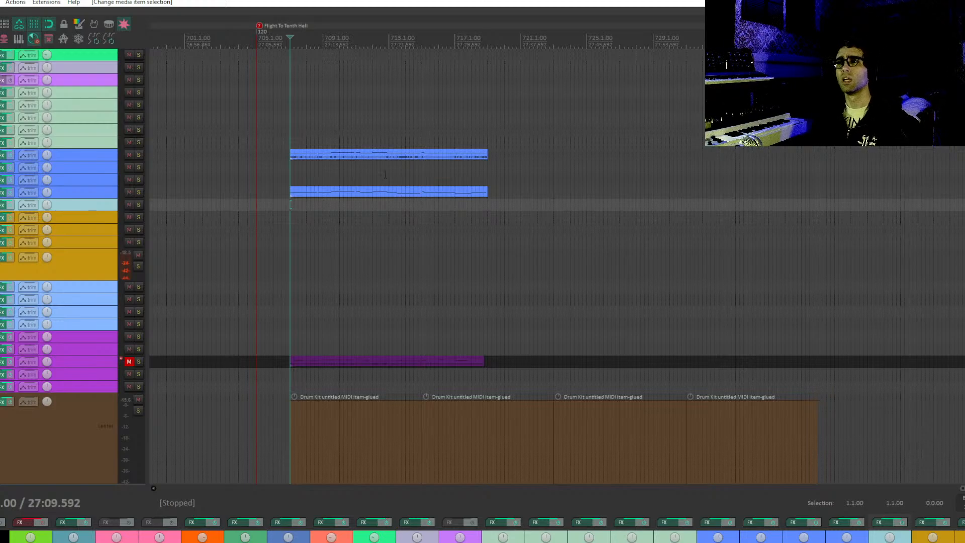
{"action": "scroll", "coordinate": [385, 174], "scroll_direction": "up", "scroll_amount": 5}
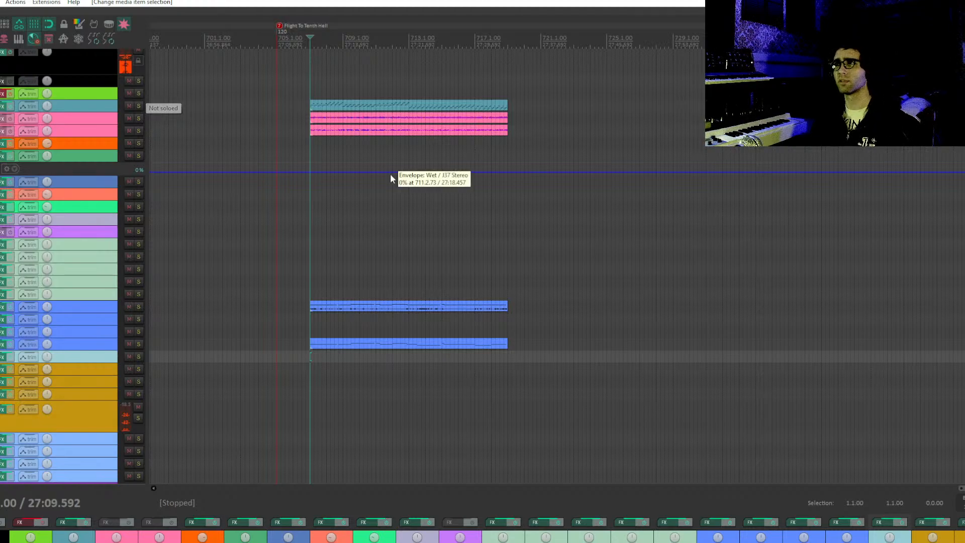
{"action": "scroll", "coordinate": [366, 198], "scroll_direction": "down", "scroll_amount": 3}
{"action": "left_click_drag", "start_coordinate": [387, 199], "coordinate": [400, 192]}
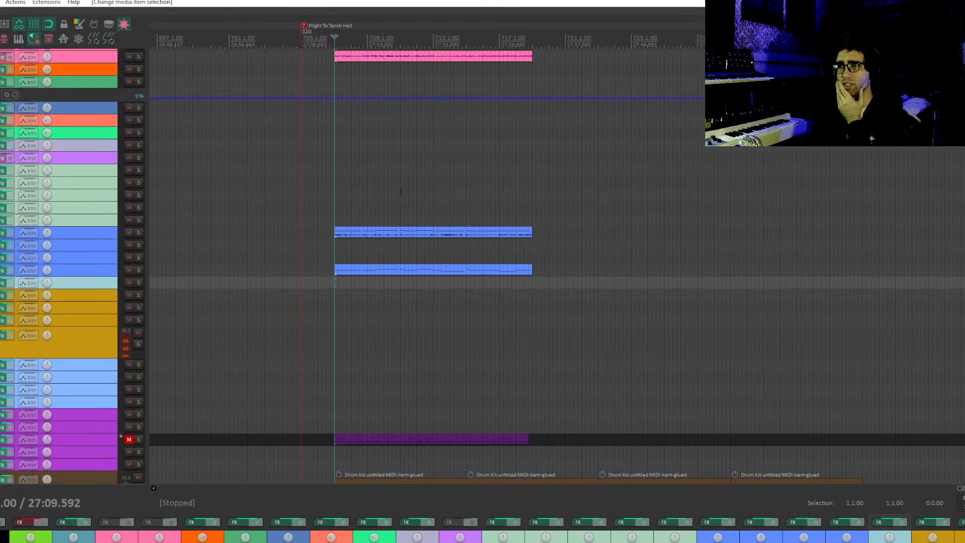
{"action": "left_click_drag", "start_coordinate": [384, 254], "coordinate": [389, 232]}
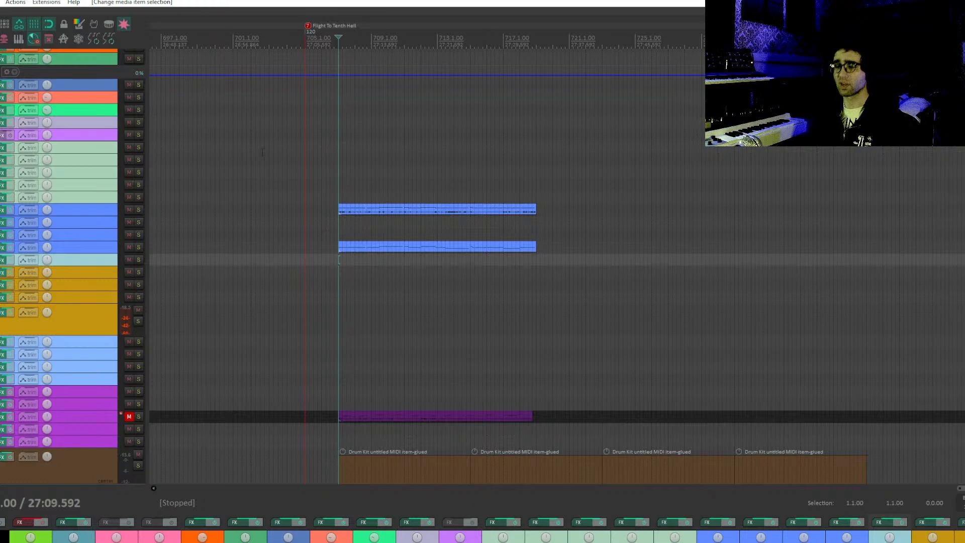
{"action": "scroll", "coordinate": [275, 155], "scroll_direction": "down", "scroll_amount": 3}
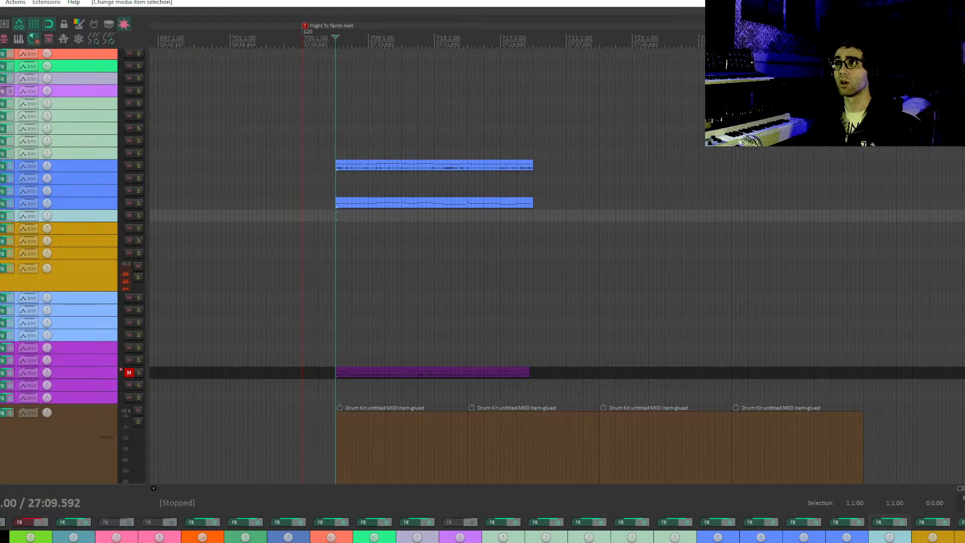
{"action": "left_click", "coordinate": [335, 54]}
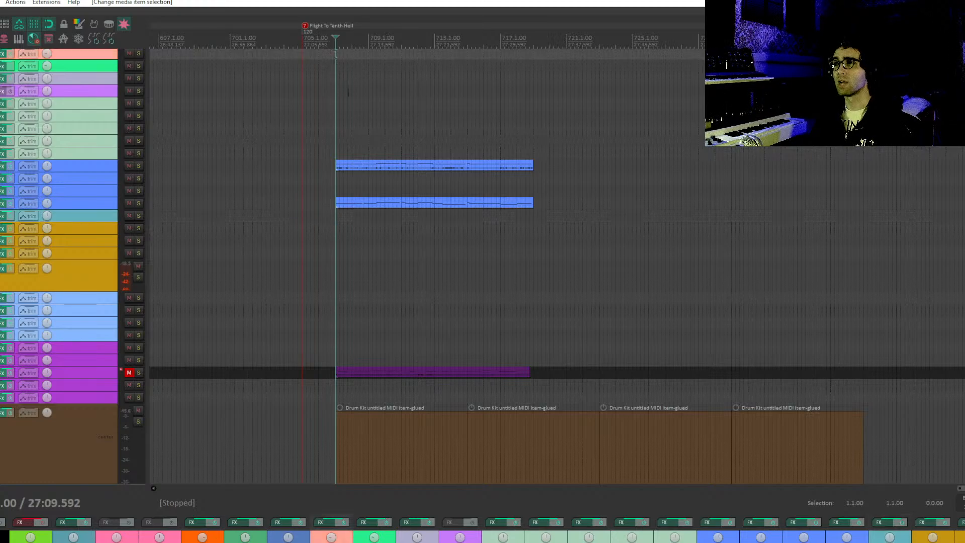
Select the Horns item at bar 707 and play the section from there.
{"action": "left_click_drag", "start_coordinate": [353, 96], "coordinate": [354, 105]}
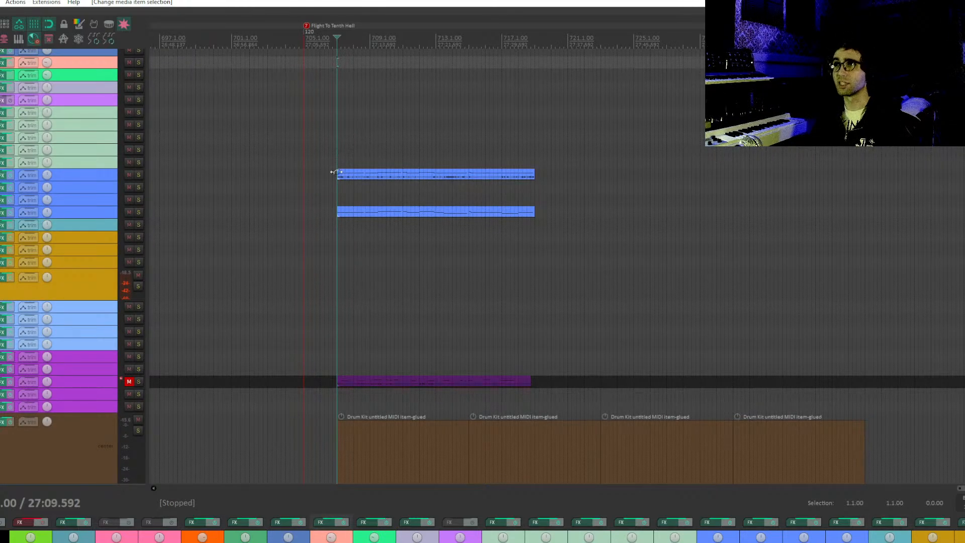
{"action": "left_click", "coordinate": [334, 172]}
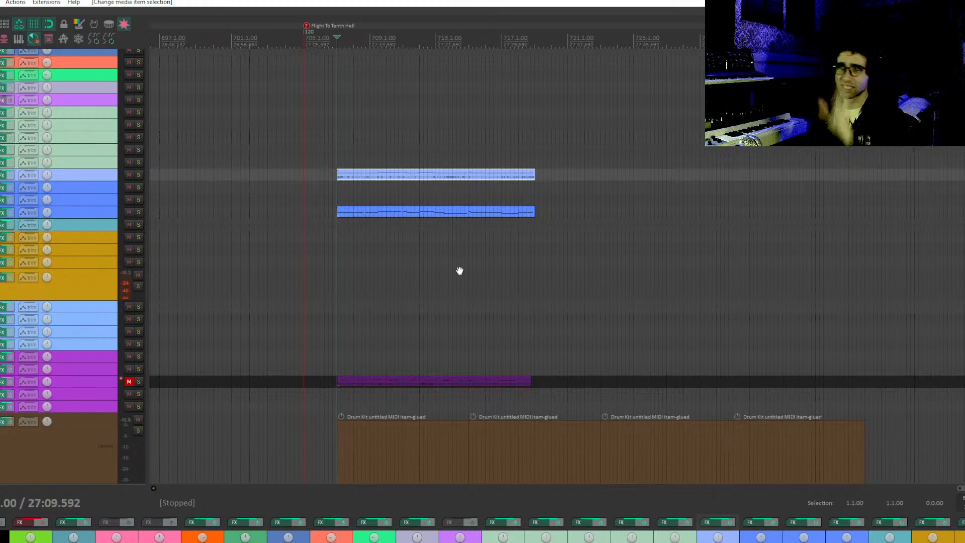
{"action": "left_click_drag", "start_coordinate": [459, 271], "coordinate": [387, 232]}
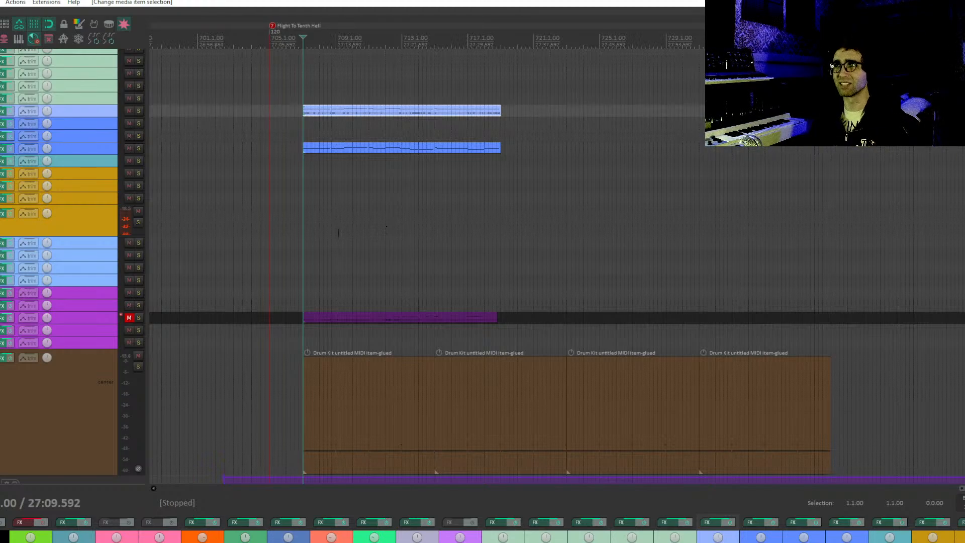
{"action": "scroll", "coordinate": [336, 233], "scroll_direction": "up", "scroll_amount": 2}
{"action": "left_click_drag", "start_coordinate": [615, 196], "coordinate": [427, 251]}
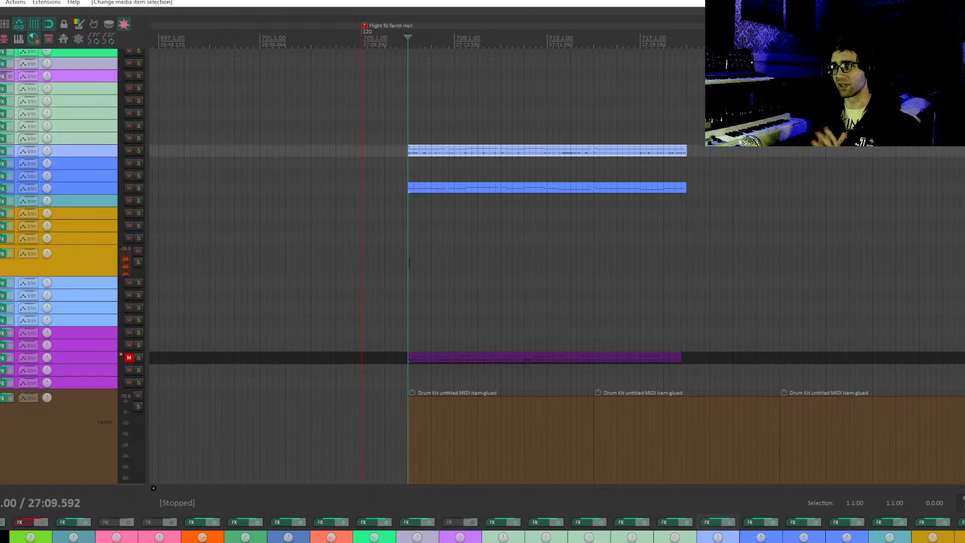
{"action": "left_click_drag", "start_coordinate": [407, 263], "coordinate": [391, 274]}
{"action": "key", "text": "space"}
{"action": "key", "text": "space"}
Delete the Trumpets item that starts at bar 707.
{"action": "left_click_drag", "start_coordinate": [376, 150], "coordinate": [465, 161]}
{"action": "left_click_drag", "start_coordinate": [355, 192], "coordinate": [607, 229]}
{"action": "key", "text": "Delete"}
Record a Bassoons take over the section from bar 707, stop near bar 719, and delete the take.
{"action": "key", "text": "space"}
{"action": "key", "text": "space"}
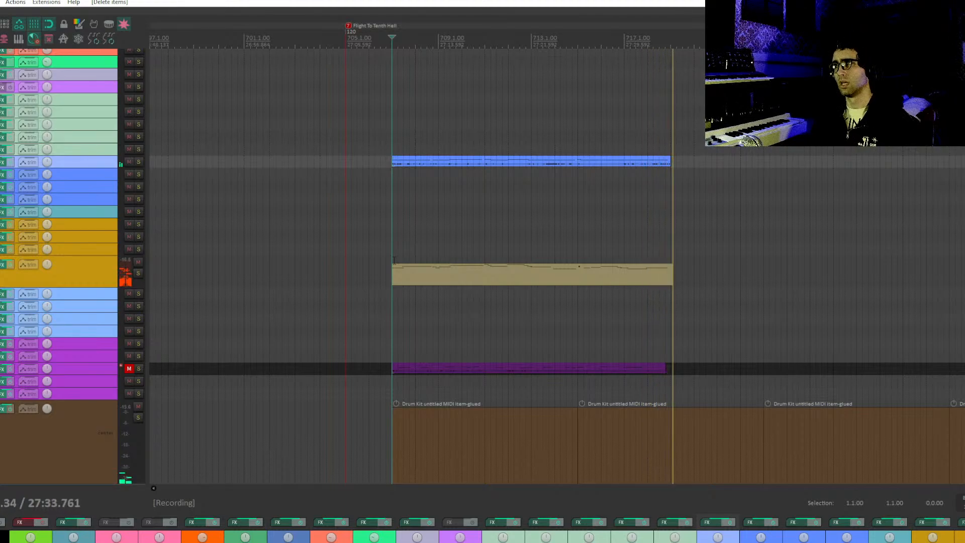
{"action": "key", "text": "space"}
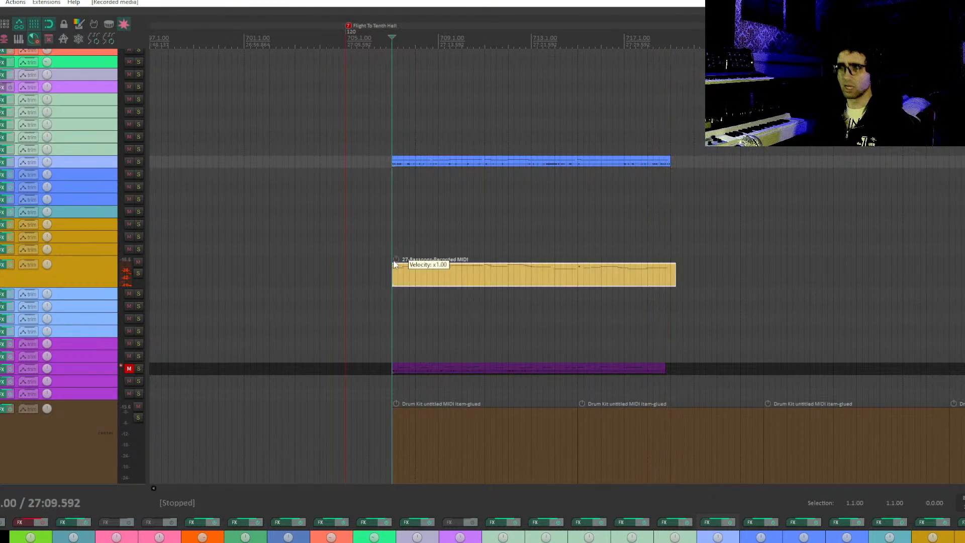
{"action": "key", "text": "Delete"}
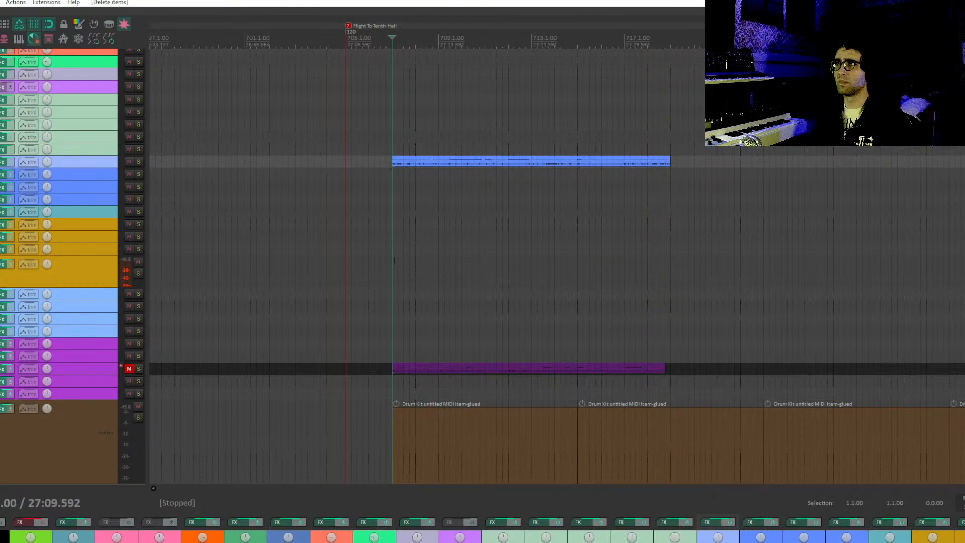
Play the remaining synth, bass and Horns parts from bar 707 to judge the section without the trumpets.
{"action": "scroll", "coordinate": [331, 261], "scroll_direction": "up", "scroll_amount": 2}
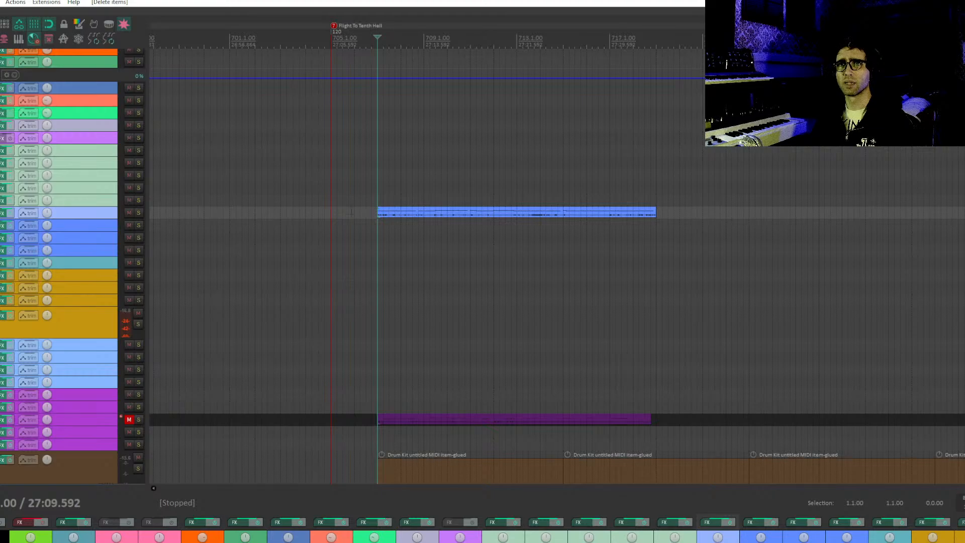
{"action": "scroll", "coordinate": [352, 212], "scroll_direction": "up", "scroll_amount": 1}
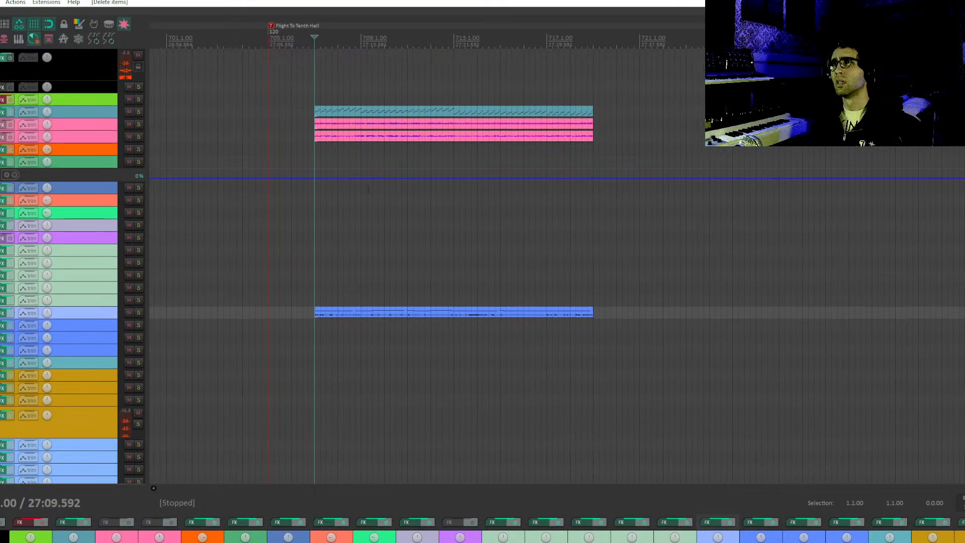
{"action": "key", "text": "space"}
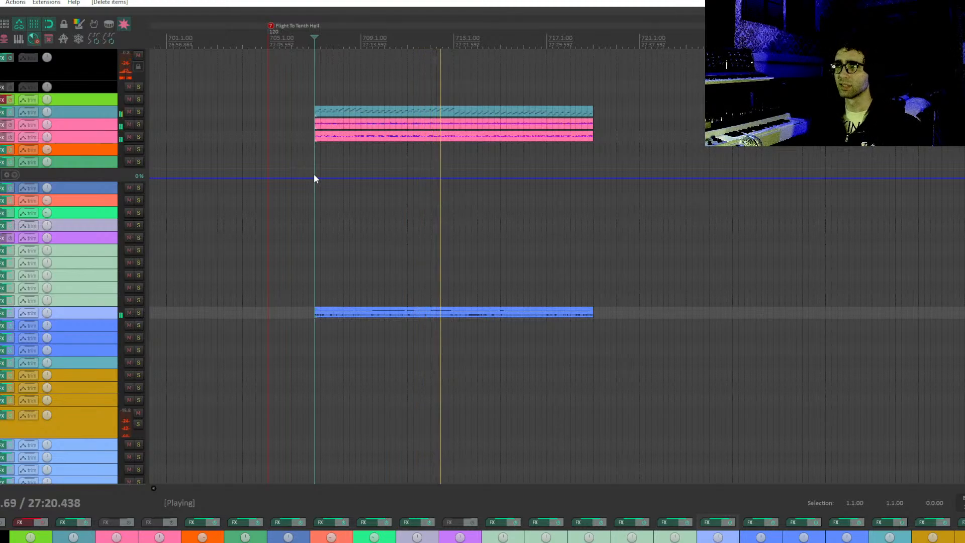
{"action": "key", "text": "space"}
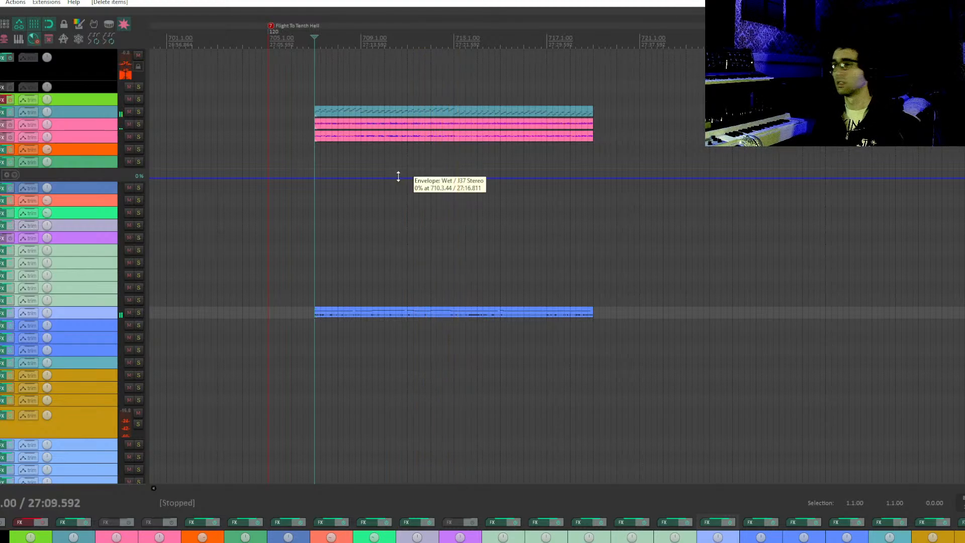
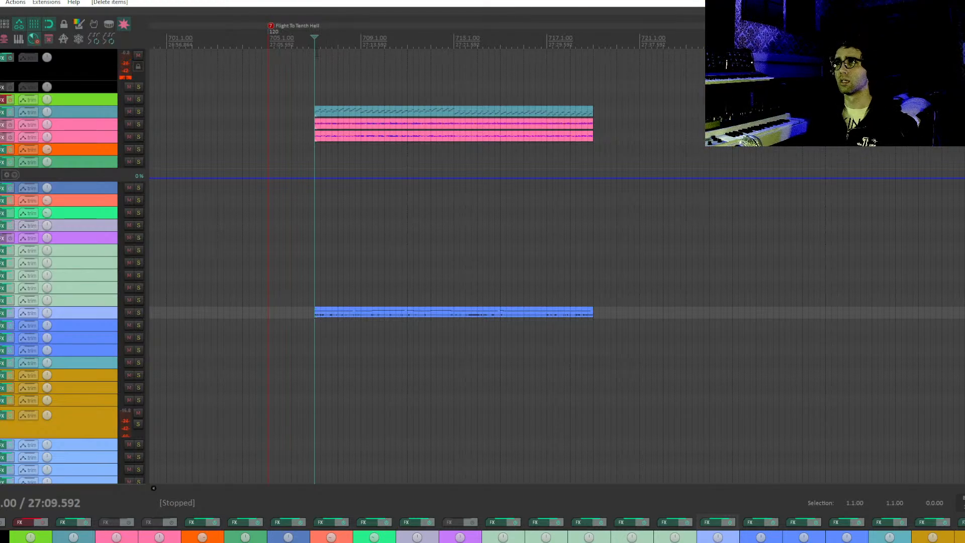
{"action": "key", "text": "space"}
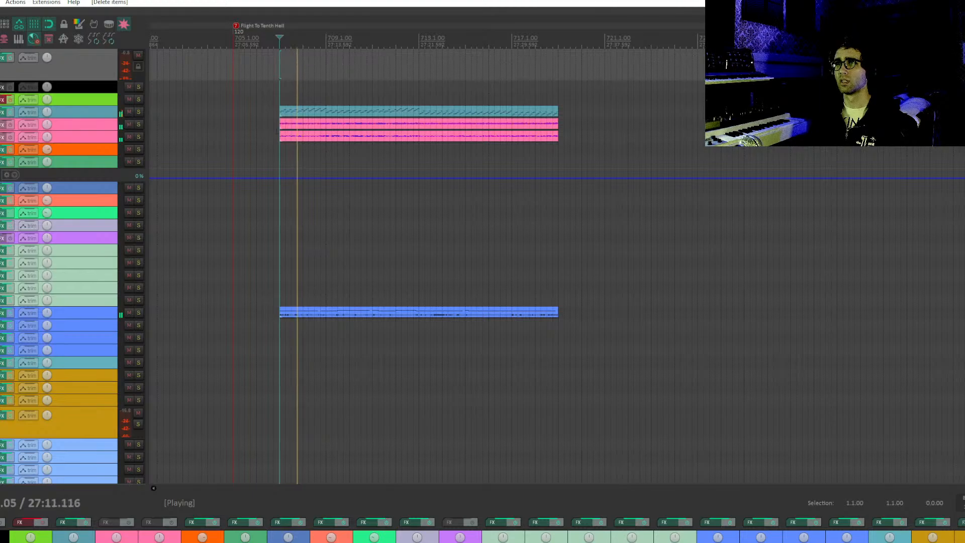
{"action": "key", "text": "space"}
Place the edit cursor at bar 725 in the empty stretch after the existing items.
{"action": "left_click_drag", "start_coordinate": [393, 135], "coordinate": [331, 134]}
{"action": "left_click_drag", "start_coordinate": [460, 308], "coordinate": [397, 100]}
{"action": "left_click_drag", "start_coordinate": [518, 457], "coordinate": [463, 292]}
{"action": "left_click_drag", "start_coordinate": [530, 215], "coordinate": [714, 219]}
{"action": "key", "text": "Delete"}
{"action": "left_click_drag", "start_coordinate": [573, 165], "coordinate": [538, 397]}
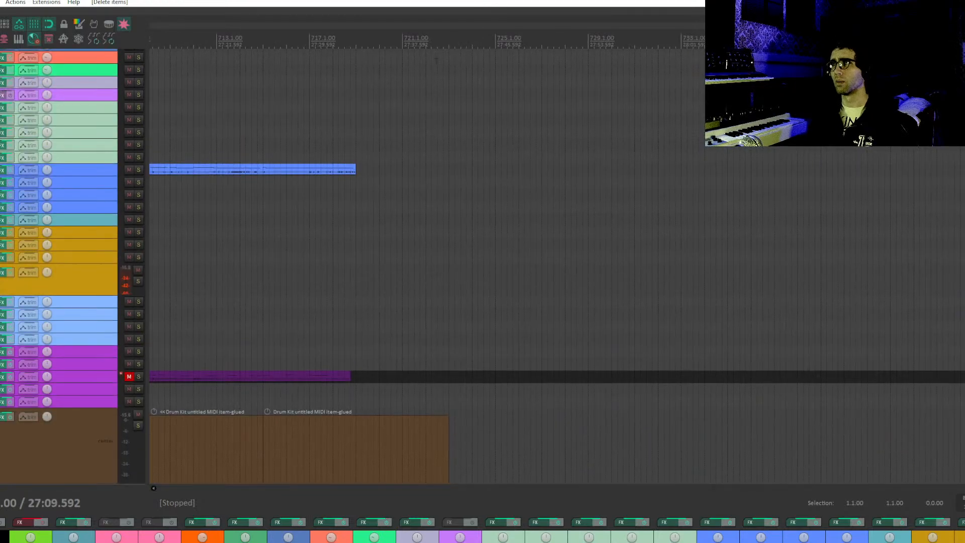
{"action": "left_click", "coordinate": [489, 221]}
{"action": "left_click_drag", "start_coordinate": [469, 215], "coordinate": [478, 233]}
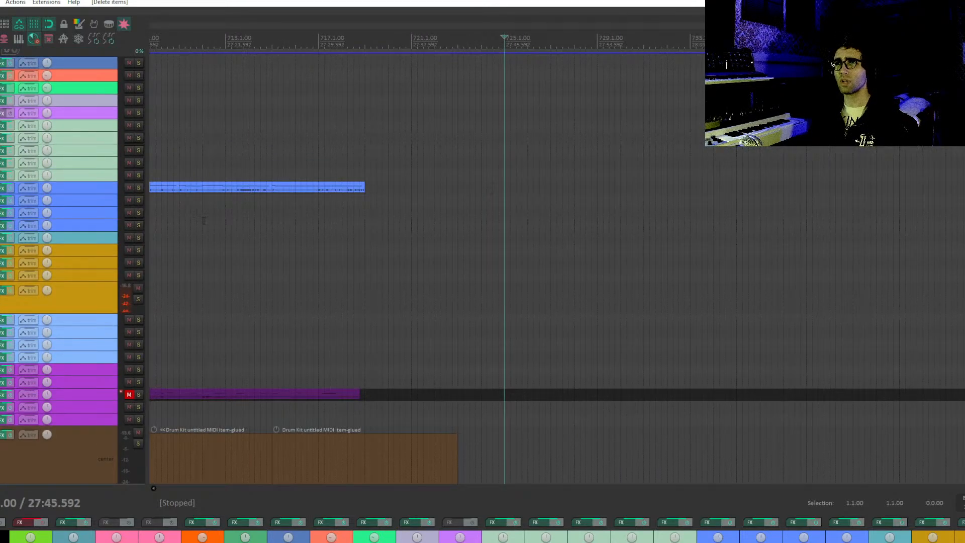
Disarm the Bassoons track and arm the Piano track for recording.
{"action": "key", "text": "r"}
{"action": "scroll", "coordinate": [504, 325], "scroll_direction": "up", "scroll_amount": 1}
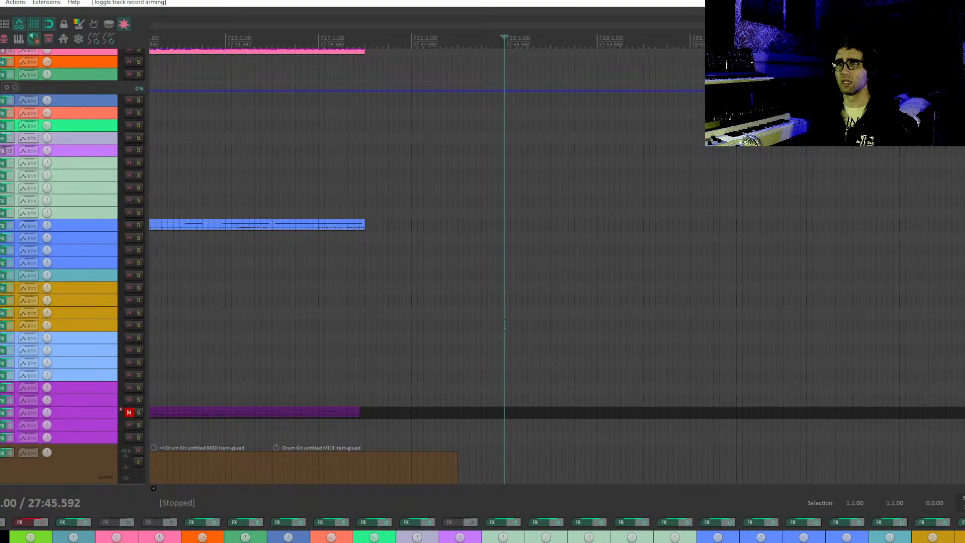
{"action": "key", "text": "r"}
{"action": "left_click_drag", "start_coordinate": [524, 134], "coordinate": [508, 184]}
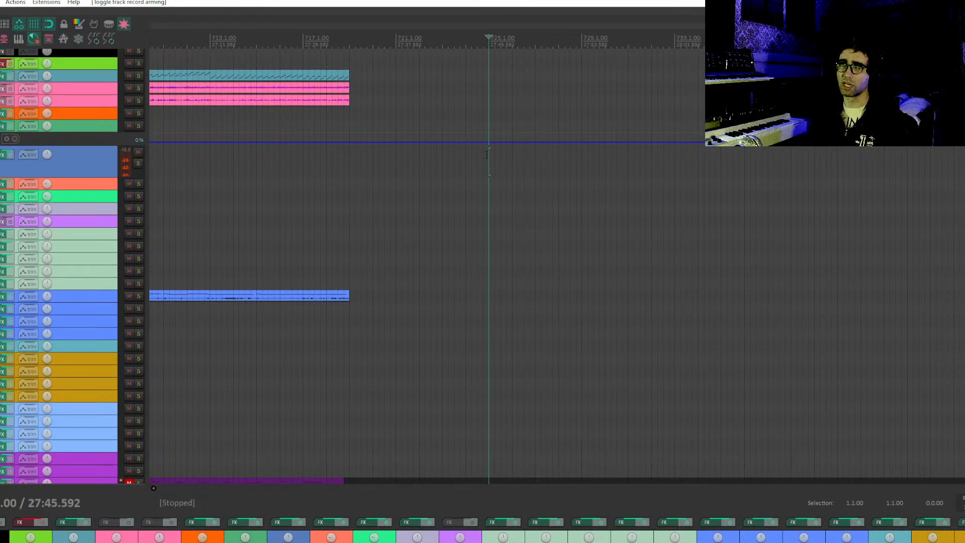
Record a Piano take from bar 725, stop, and discard it.
{"action": "key", "text": "ctrl+r"}
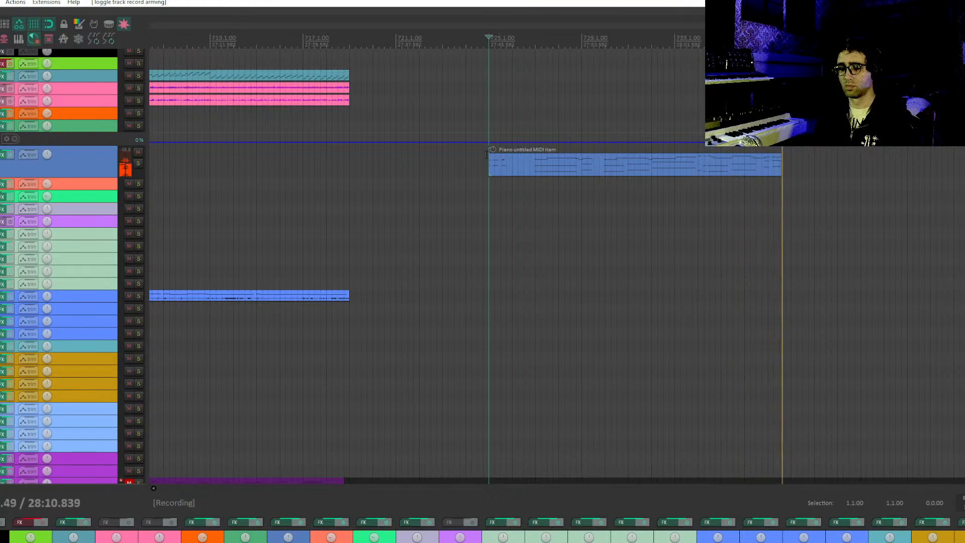
{"action": "key", "text": "space"}
{"action": "key", "text": "ctrl+z"}
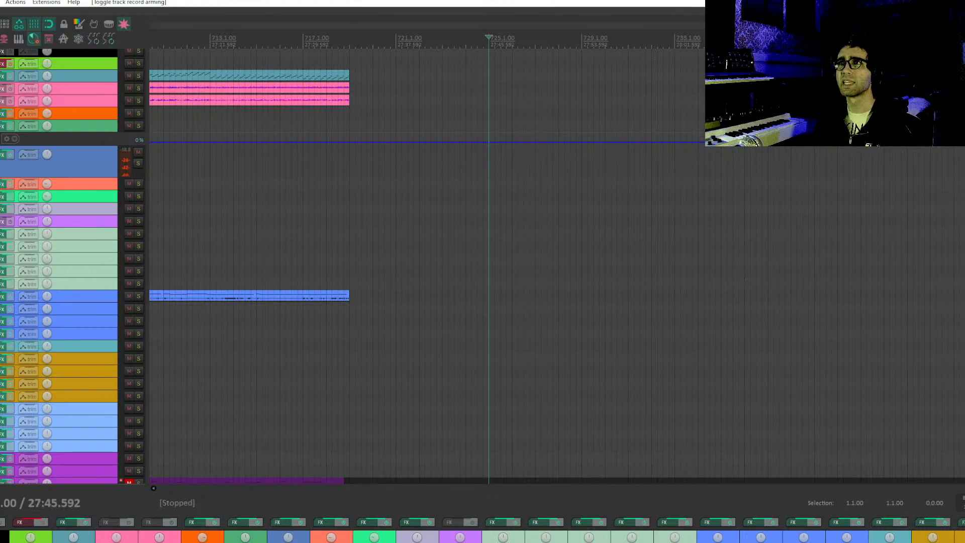
Record another, longer Piano take with the cursor at bar 725, and undo the recording.
{"action": "scroll", "coordinate": [800, 313], "scroll_direction": "up", "scroll_amount": 2}
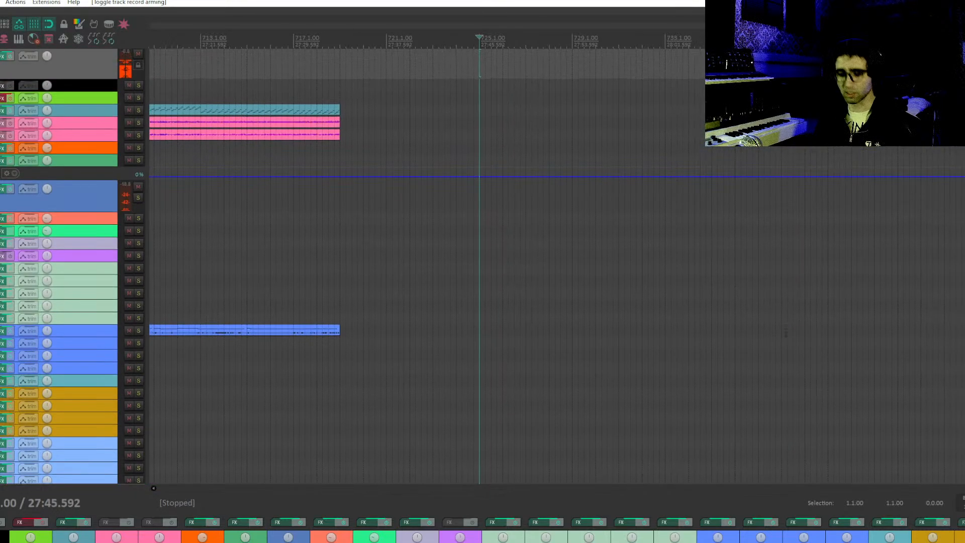
{"action": "key", "text": "ctrl+r"}
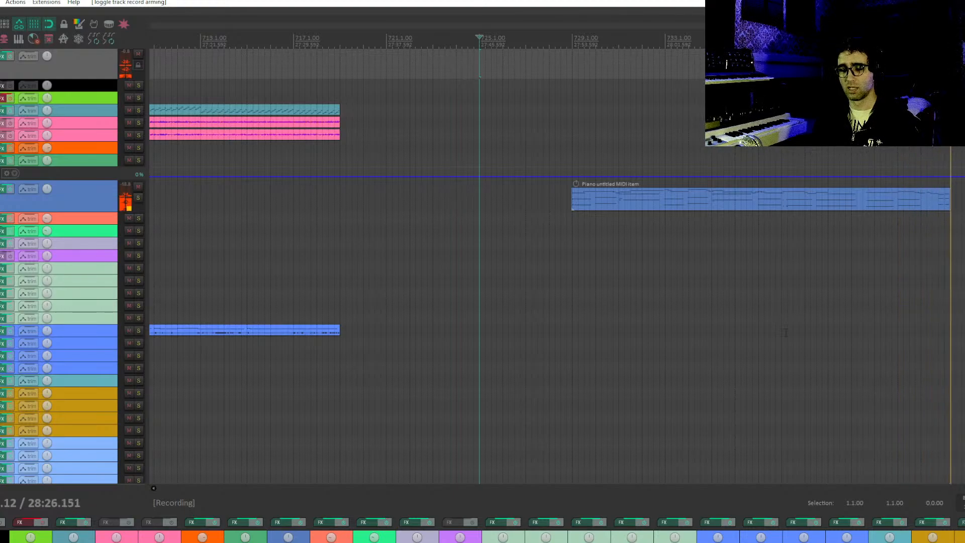
{"action": "key", "text": "space"}
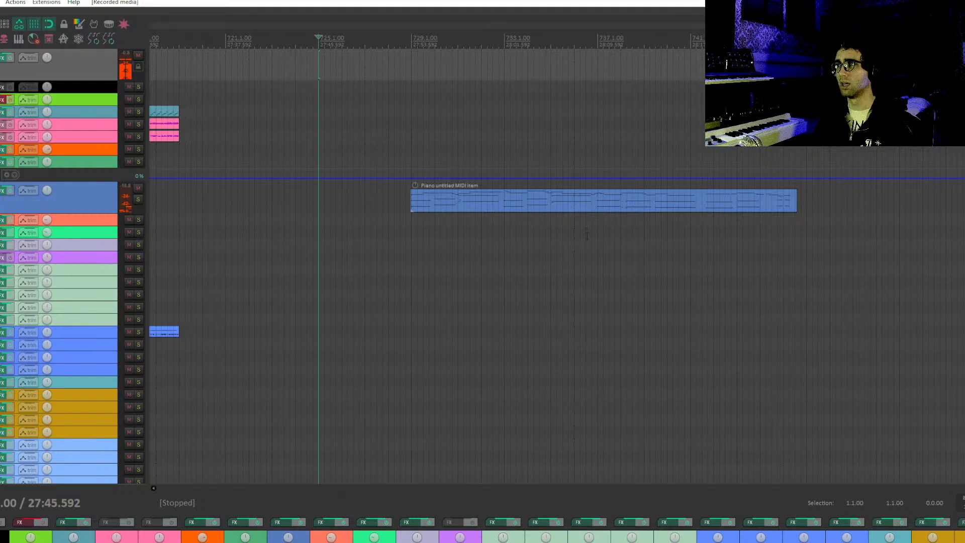
{"action": "left_click", "coordinate": [431, 208]}
{"action": "scroll", "coordinate": [432, 208], "scroll_direction": "right", "scroll_amount": 1}
{"action": "key", "text": "ctrl+z"}
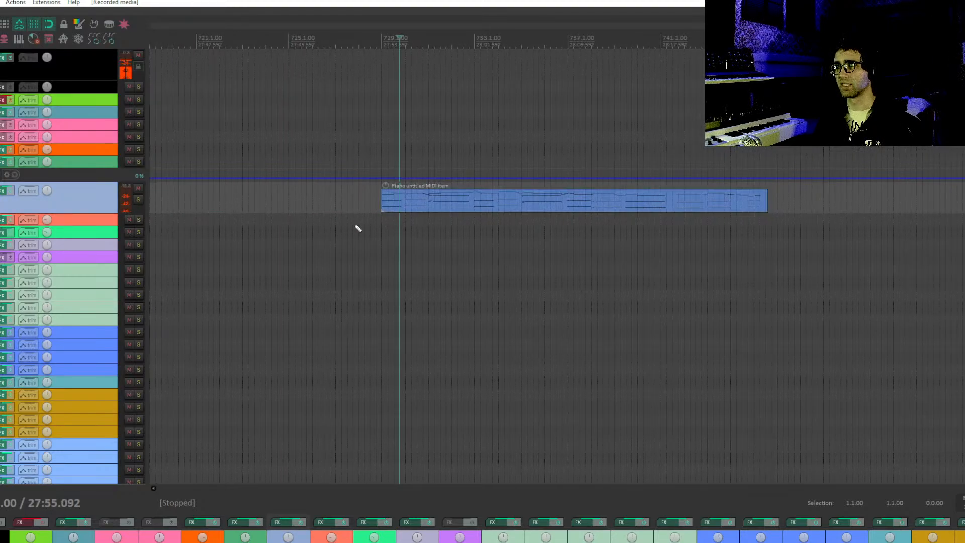
{"action": "left_click", "coordinate": [291, 215]}
{"action": "key", "text": "ctrl+z"}
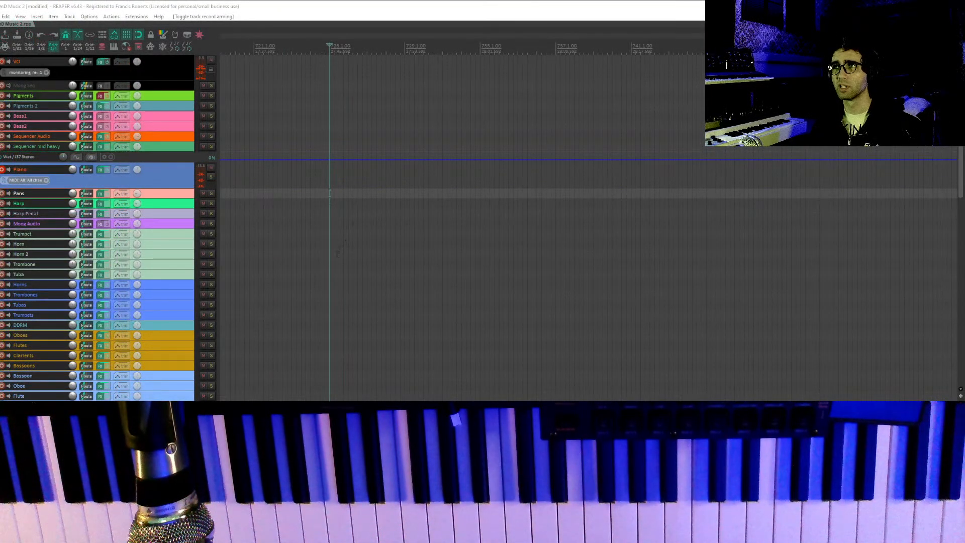
Record a further Piano take with the edit cursor at bar 725.
{"action": "left_click", "coordinate": [332, 261]}
{"action": "key", "text": "space"}
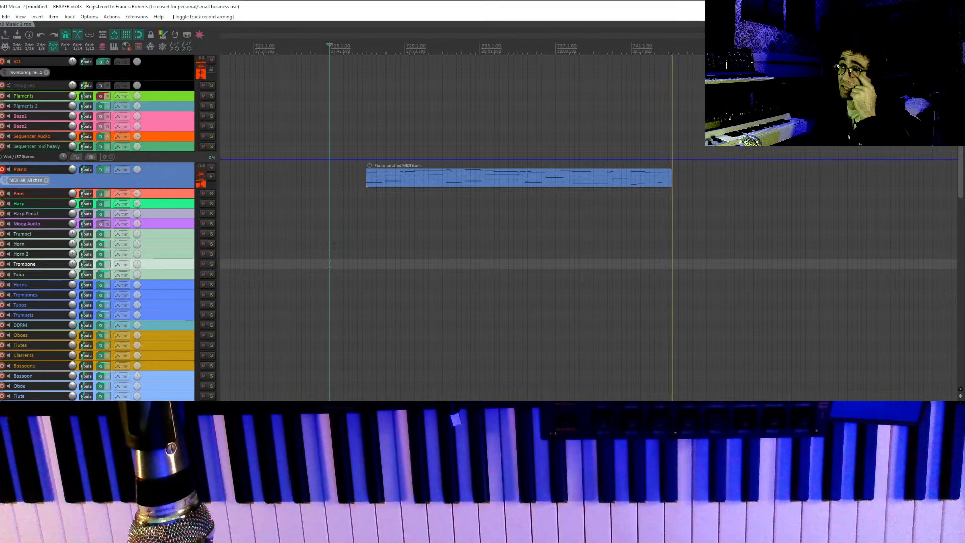
{"action": "key", "text": "space"}
Place the edit cursor at the start of the new Piano item, play the take back, and delete it.
{"action": "left_click", "coordinate": [393, 184]}
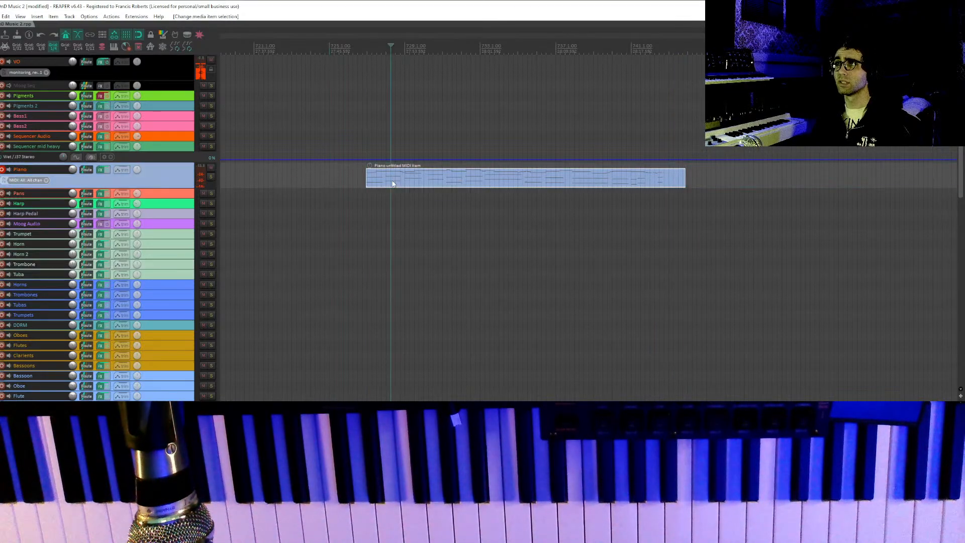
{"action": "left_click", "coordinate": [368, 194]}
{"action": "left_click_drag", "start_coordinate": [431, 196], "coordinate": [295, 256]}
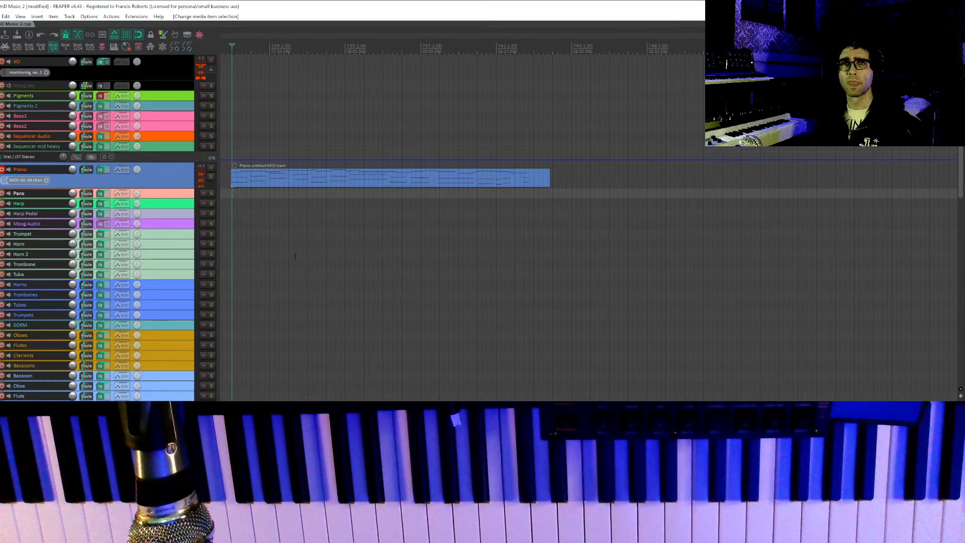
{"action": "key", "text": "space"}
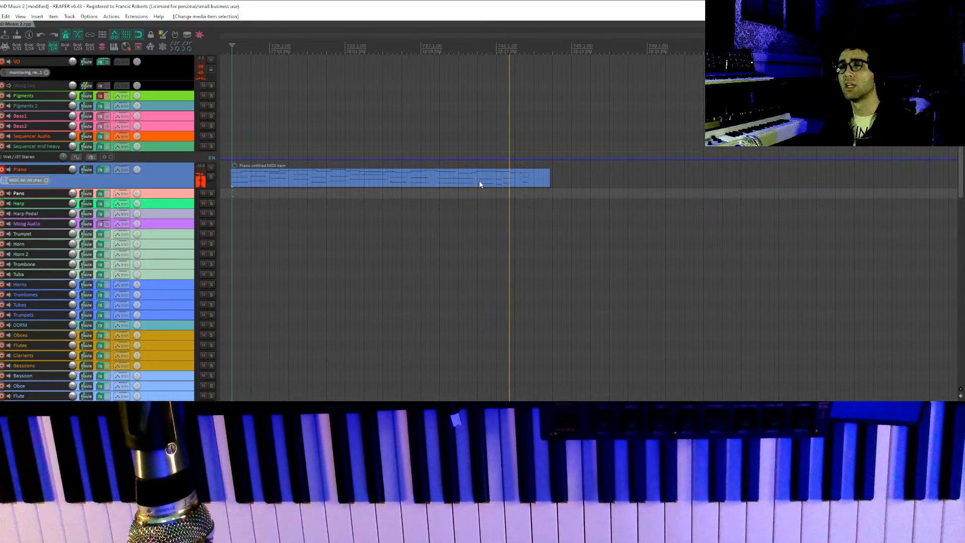
{"action": "left_click_drag", "start_coordinate": [486, 182], "coordinate": [512, 194]}
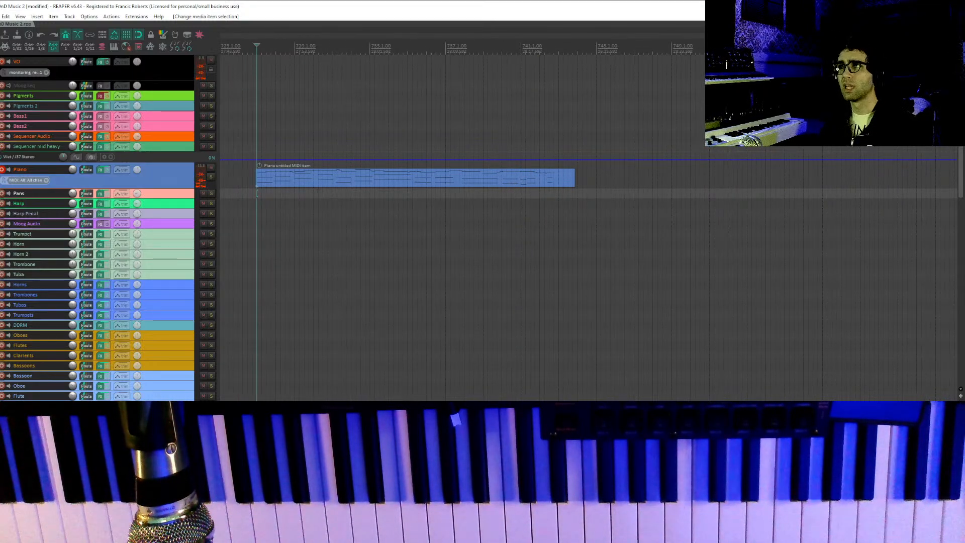
{"action": "key", "text": "Delete"}
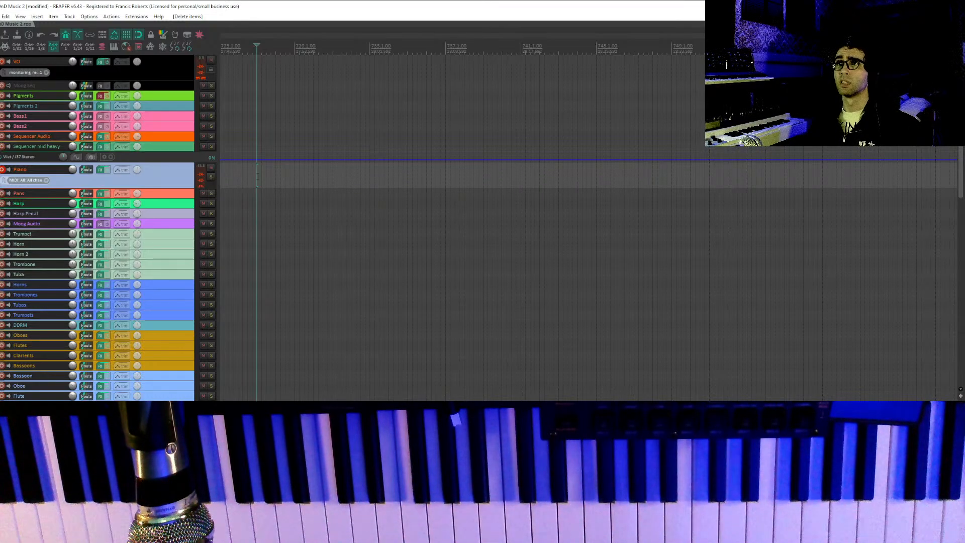
Record one long and one short Piano take from the edit cursor at bar 727, deleting each.
{"action": "mouse_move", "coordinate": [339, 136]}
{"action": "left_mouse_down"}
{"action": "mouse_move", "coordinate": [343, 155]}
{"action": "mouse_move", "coordinate": [339, 139]}
{"action": "left_mouse_up"}
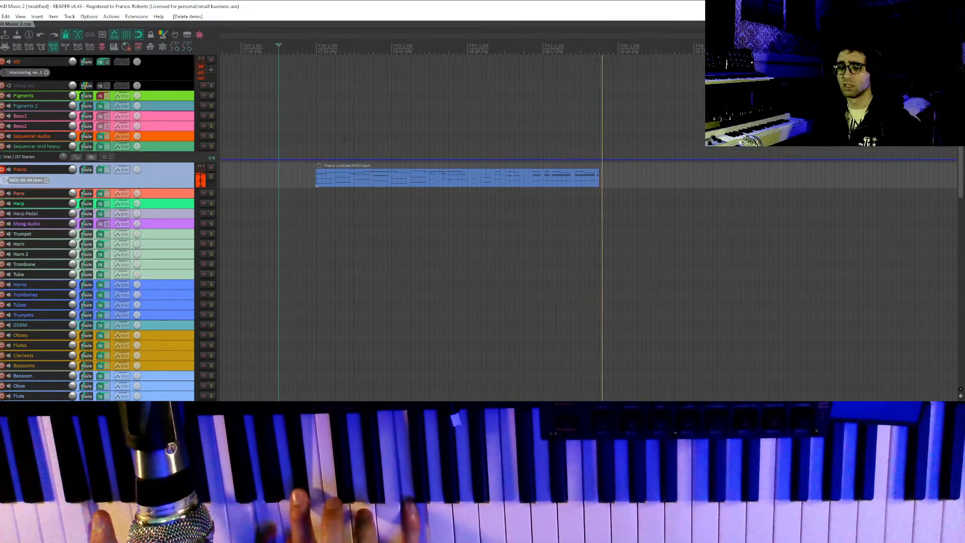
{"action": "key", "text": "space"}
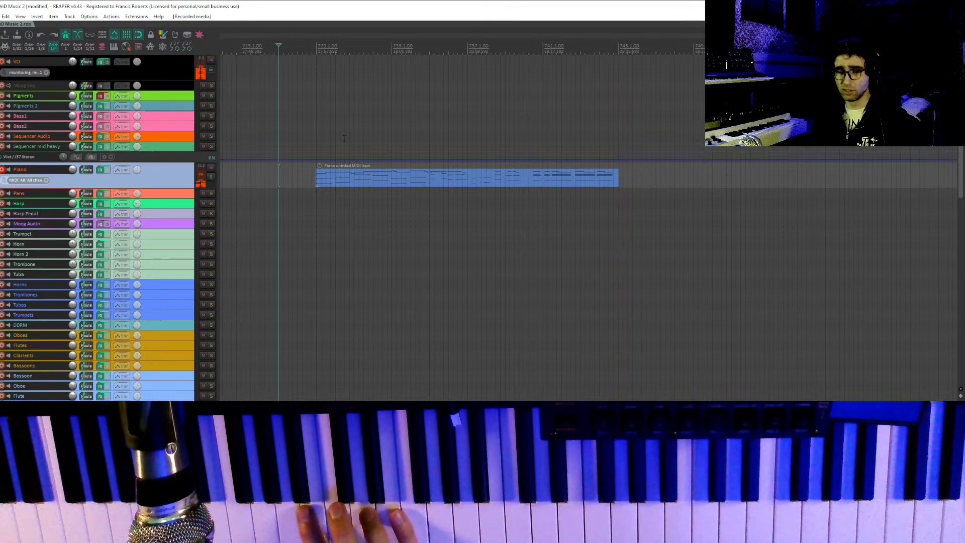
{"action": "key", "text": "Delete"}
{"action": "key", "text": "ctrl+r"}
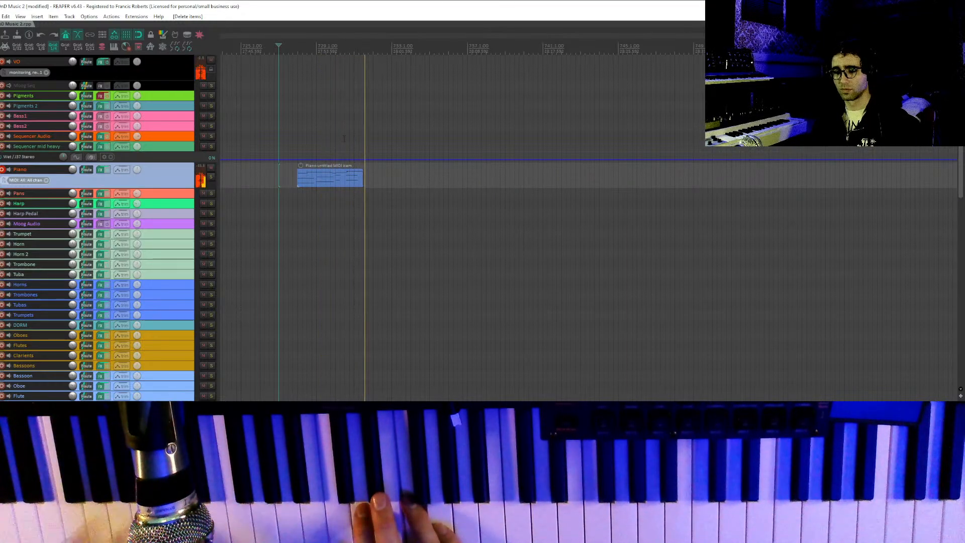
{"action": "key", "text": "space"}
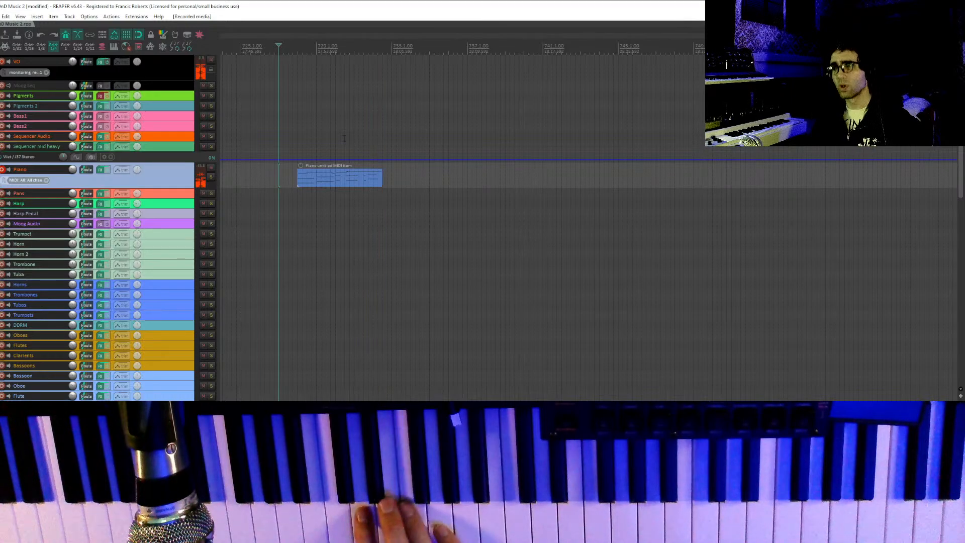
{"action": "key", "text": "Delete"}
Record a new Piano take from the edit cursor at bar 727 and keep it.
{"action": "key", "text": "ctrl+r"}
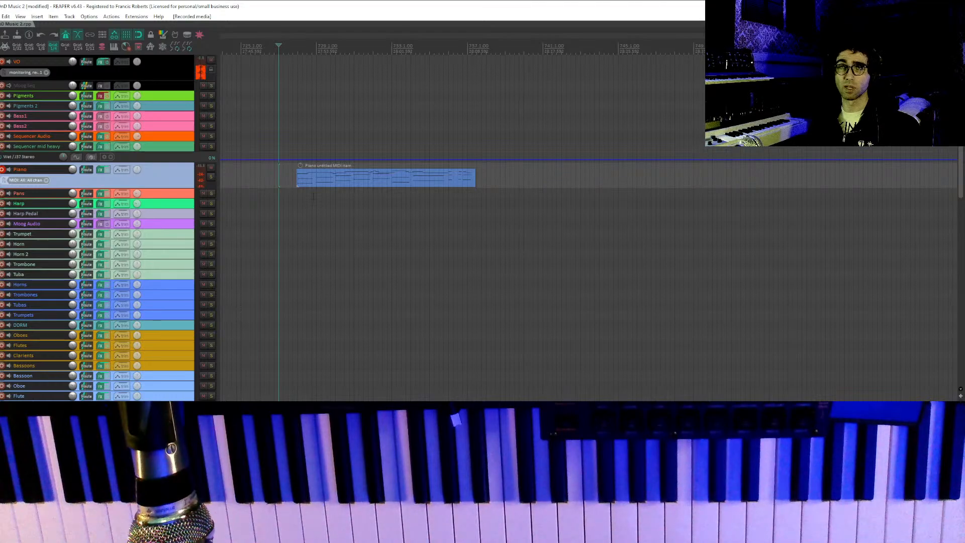
Delete the current Piano take and record a new one from the edit cursor at bar 727.
{"action": "left_click", "coordinate": [322, 182]}
{"action": "key", "text": "Delete"}
{"action": "left_click_drag", "start_coordinate": [279, 175], "coordinate": [288, 199]}
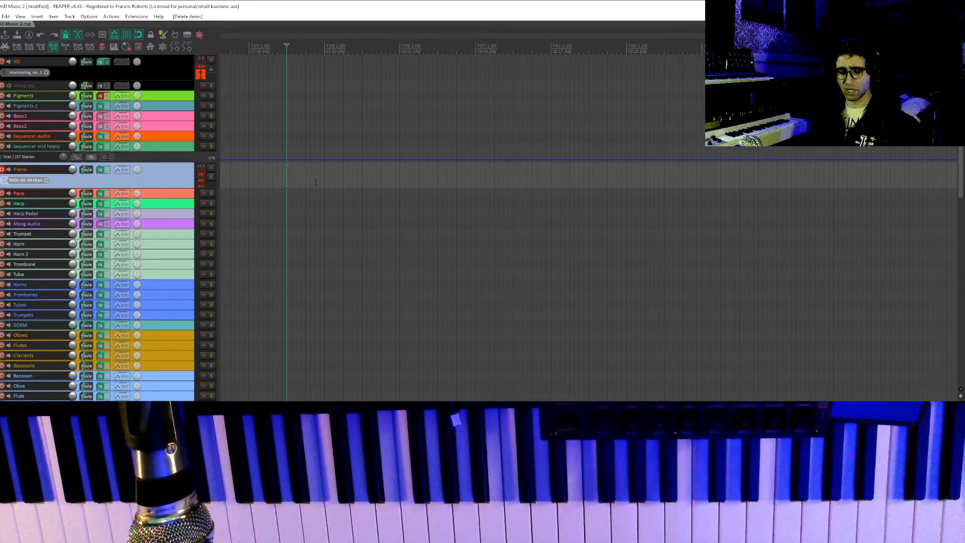
{"action": "left_click_drag", "start_coordinate": [350, 205], "coordinate": [369, 215]}
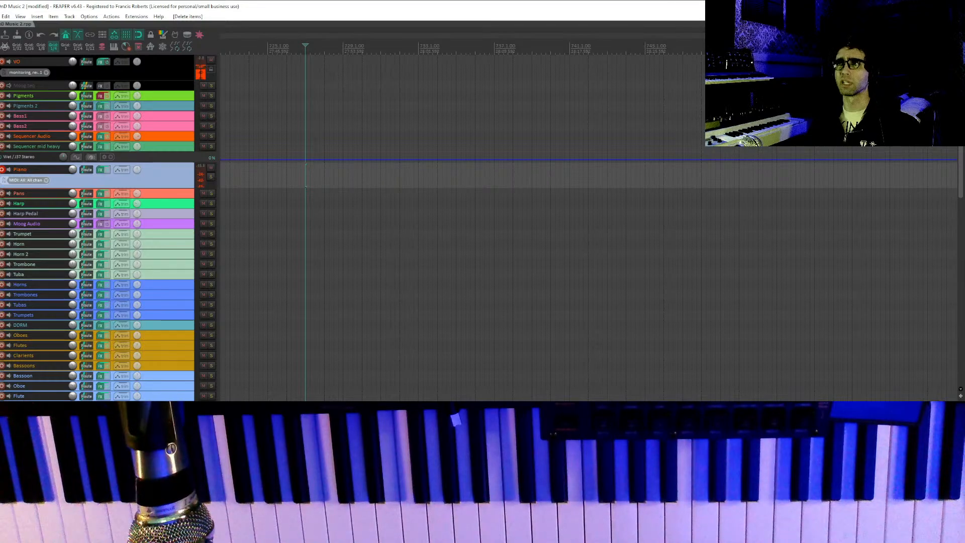
{"action": "left_click_drag", "start_coordinate": [325, 88], "coordinate": [322, 89]}
{"action": "key", "text": "ctrl+r"}
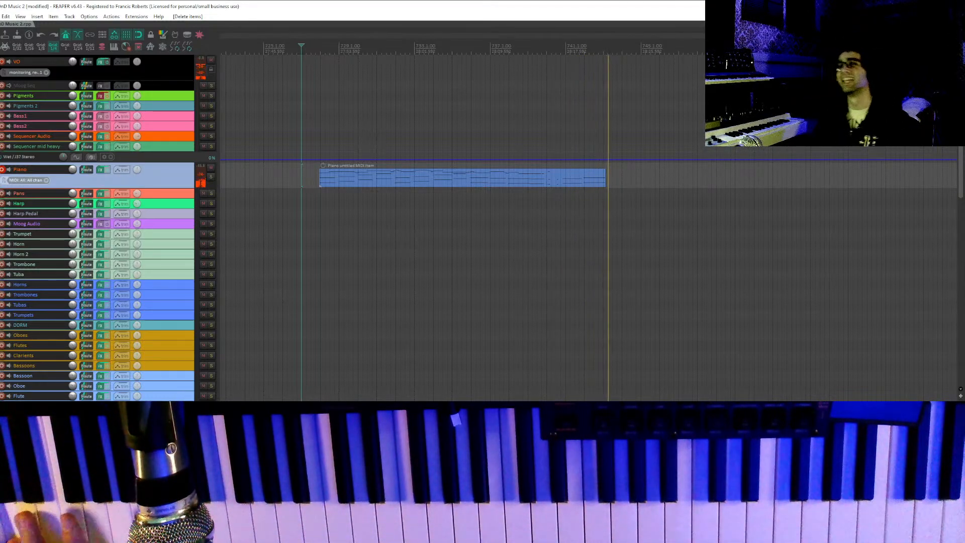
{"action": "key", "text": "space"}
Open the new Piano take in the MIDI editor and quantize the selected notes to the 1/16 grid at 100% strength.
{"action": "left_click", "coordinate": [422, 165]}
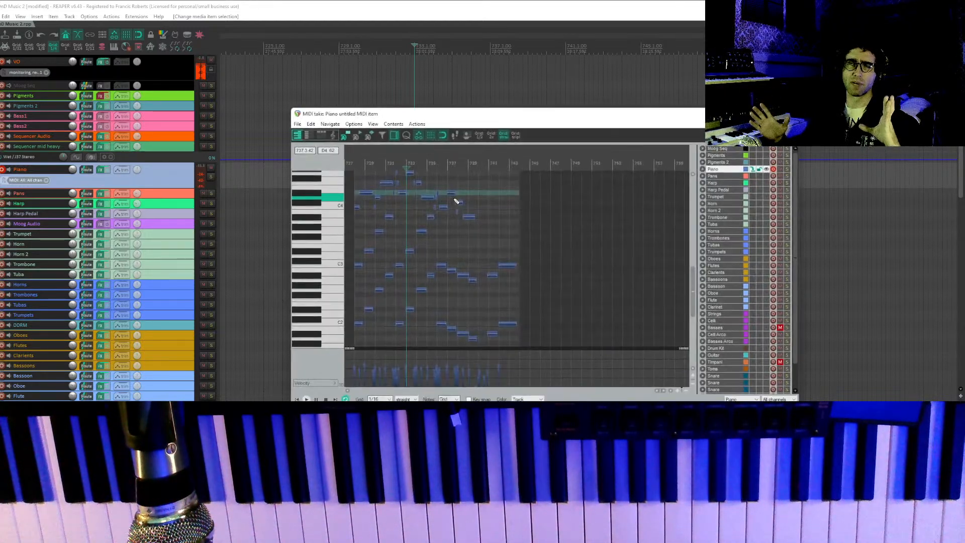
{"action": "left_click_drag", "start_coordinate": [556, 234], "coordinate": [586, 174]}
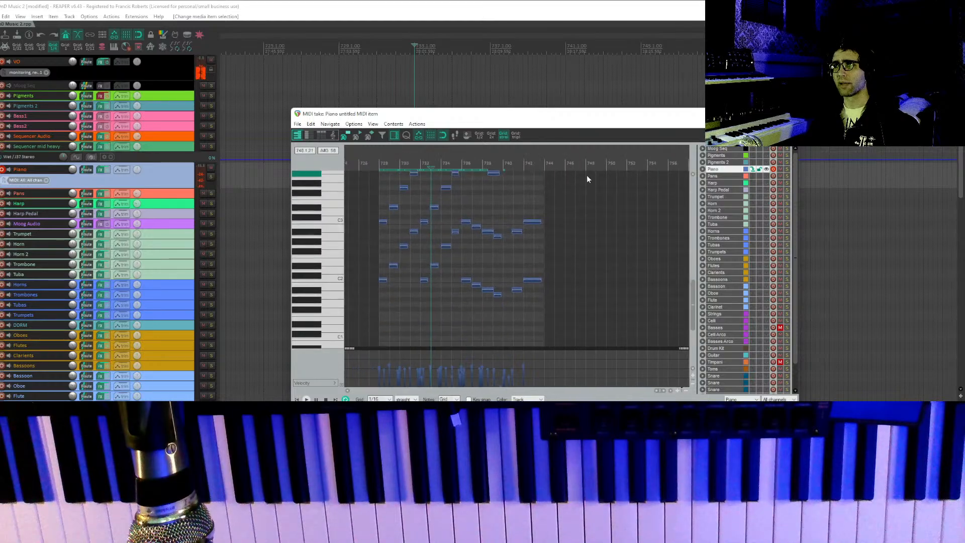
{"action": "left_click_drag", "start_coordinate": [588, 332], "coordinate": [282, 257]}
{"action": "mouse_move", "coordinate": [474, 268]}
{"action": "left_mouse_down"}
{"action": "mouse_move", "coordinate": [525, 138]}
{"action": "mouse_move", "coordinate": [470, 291]}
{"action": "left_mouse_up"}
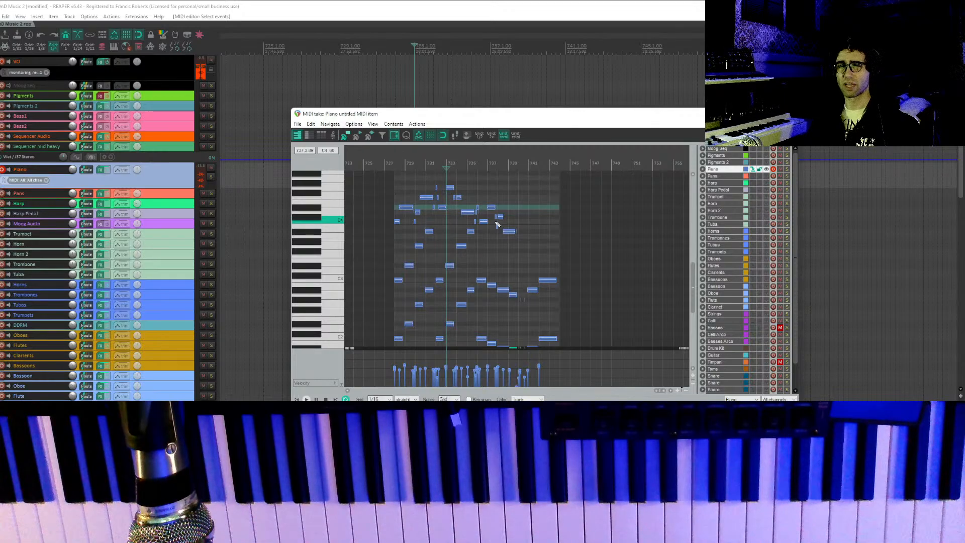
{"action": "key", "text": "ctrl+q"}
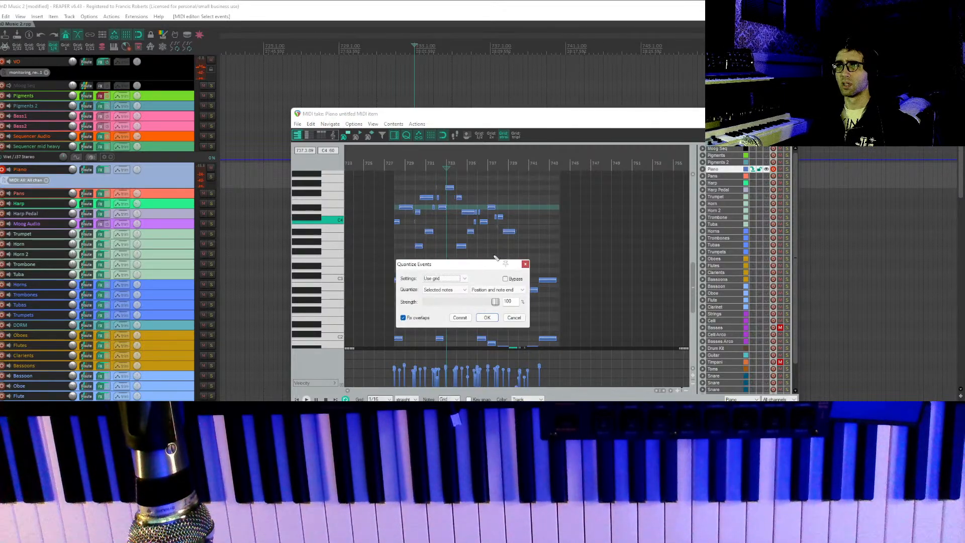
{"action": "left_click", "coordinate": [487, 317]}
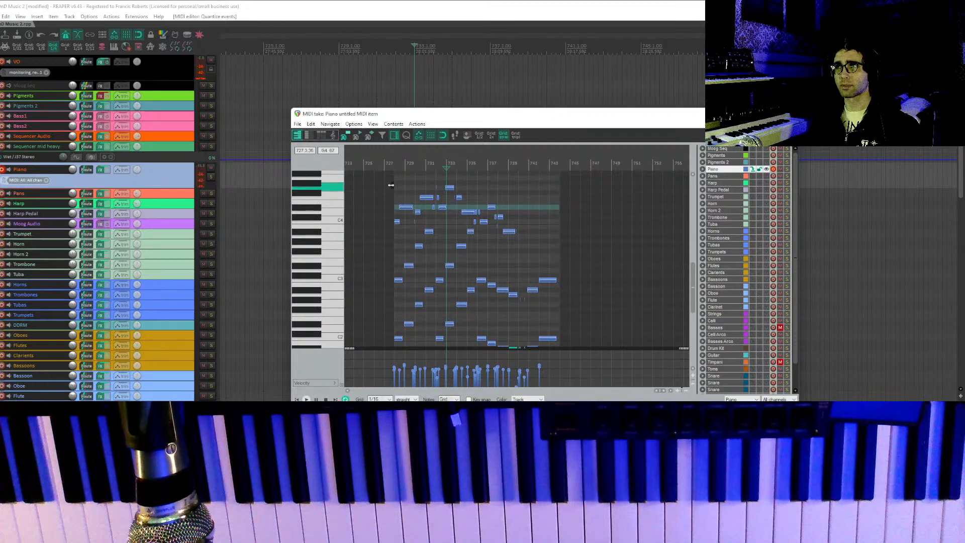
Play the quantized take from its start and undo the quantization.
{"action": "scroll", "coordinate": [396, 181], "scroll_direction": "up", "scroll_amount": 3}
{"action": "key", "text": "space"}
{"action": "left_click_drag", "start_coordinate": [591, 264], "coordinate": [502, 258]}
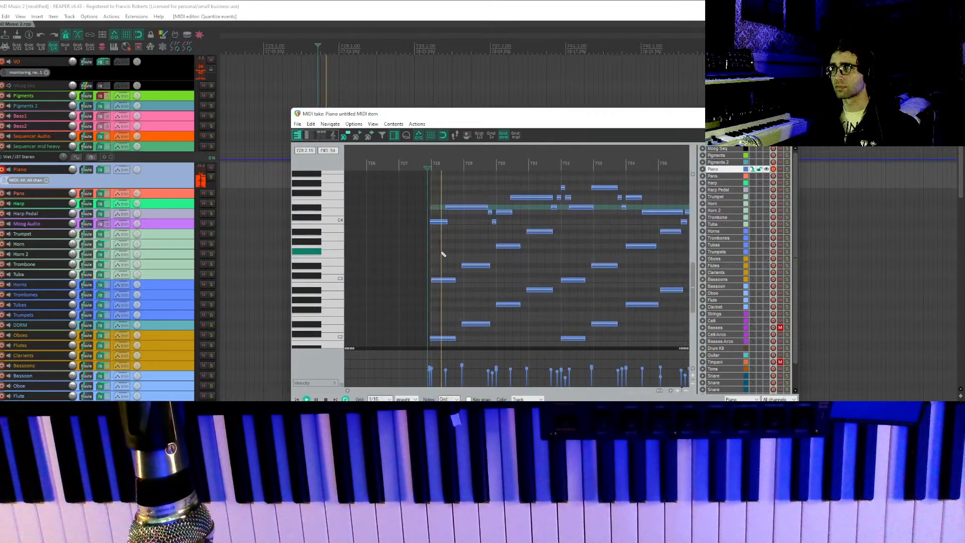
{"action": "scroll", "coordinate": [502, 251], "scroll_direction": "up", "scroll_amount": 2}
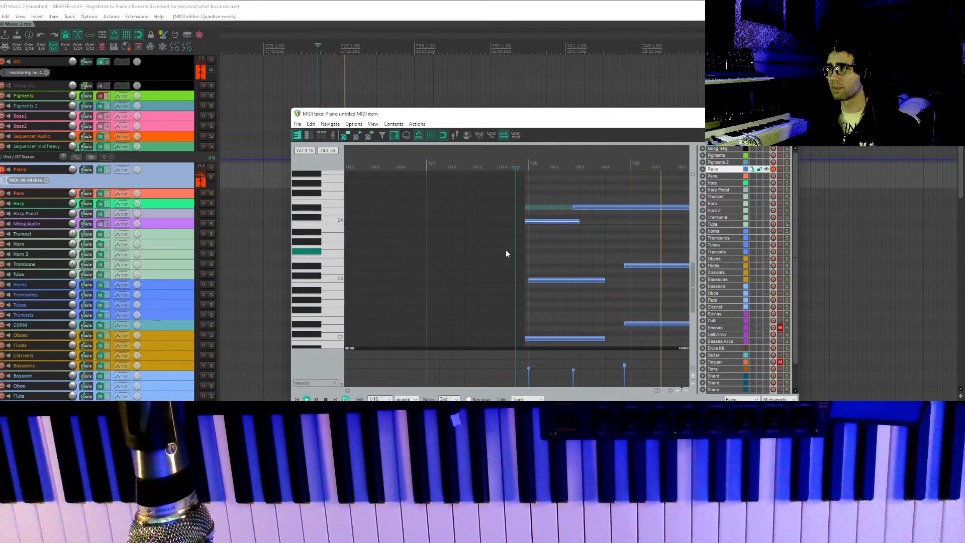
{"action": "scroll", "coordinate": [506, 249], "scroll_direction": "down", "scroll_amount": 6}
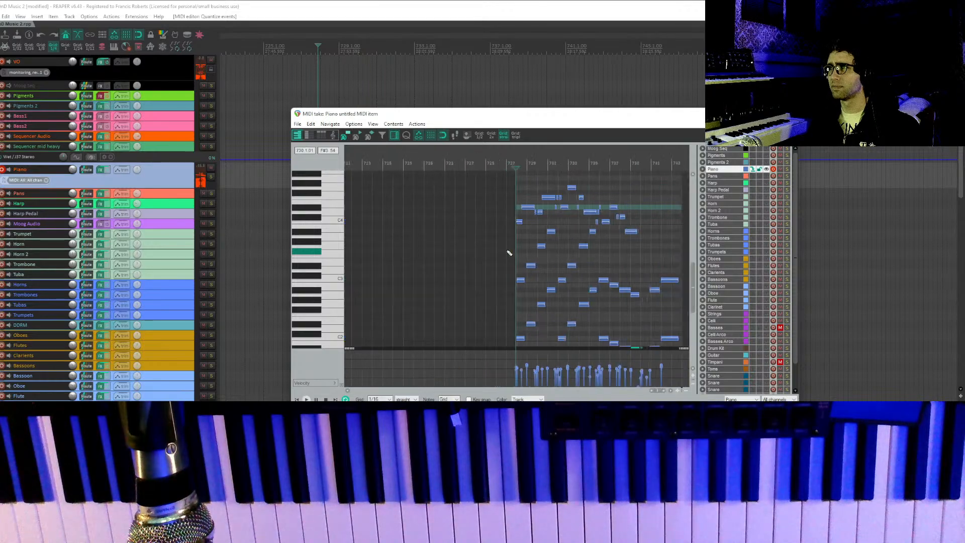
{"action": "right_click", "coordinate": [540, 229]}
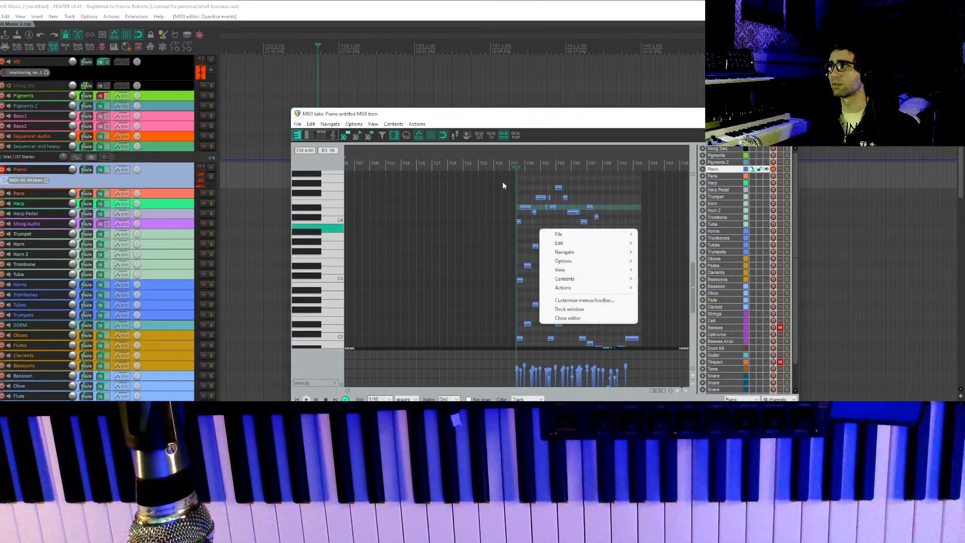
{"action": "left_click", "coordinate": [544, 129]}
{"action": "key", "text": "ctrl+z"}
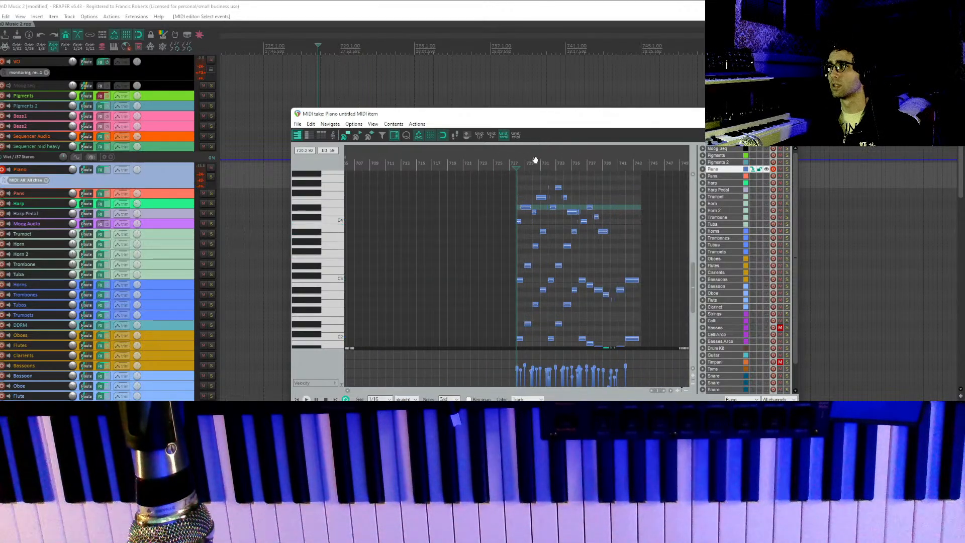
Select all notes of the take, quantize them to the grid at 100% strength, and play the opening back.
{"action": "left_click_drag", "start_coordinate": [502, 182], "coordinate": [652, 347]}
{"action": "key", "text": "q"}
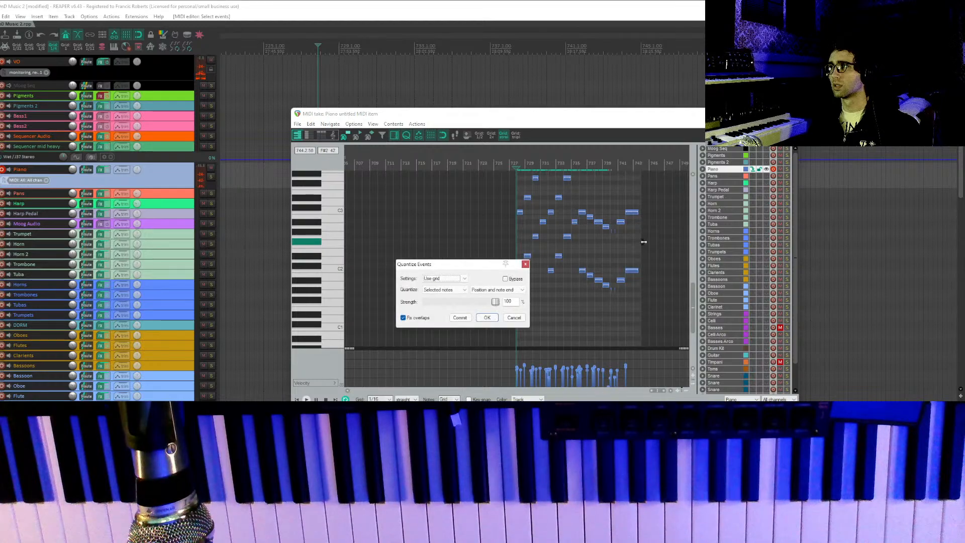
{"action": "left_click", "coordinate": [497, 322]}
{"action": "left_click", "coordinate": [491, 318]}
{"action": "key", "text": "space"}
{"action": "scroll", "coordinate": [631, 230], "scroll_direction": "up", "scroll_amount": 5}
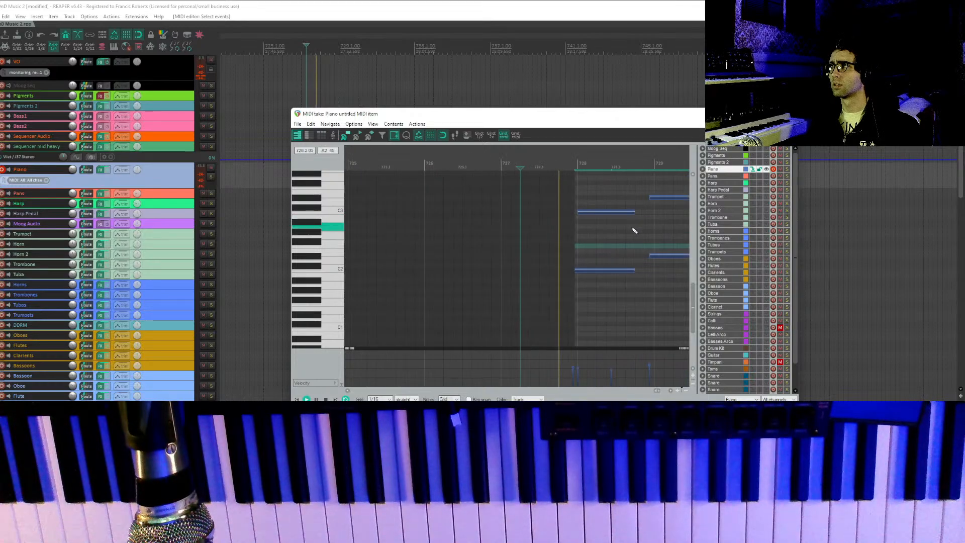
{"action": "scroll", "coordinate": [635, 231], "scroll_direction": "down", "scroll_amount": 3}
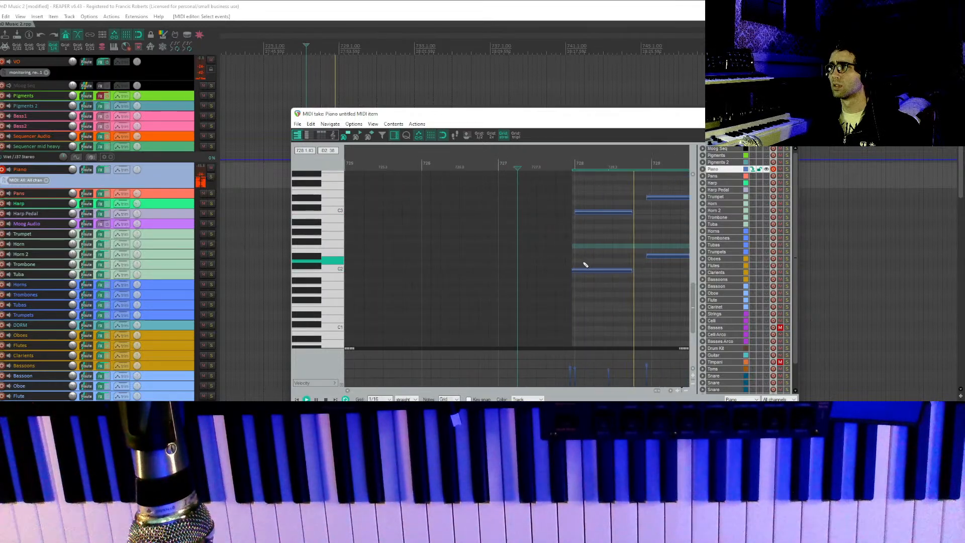
Move the first low C2 note at bar 728 in line with its octave and quantize the take again.
{"action": "left_click_drag", "start_coordinate": [587, 270], "coordinate": [597, 270]}
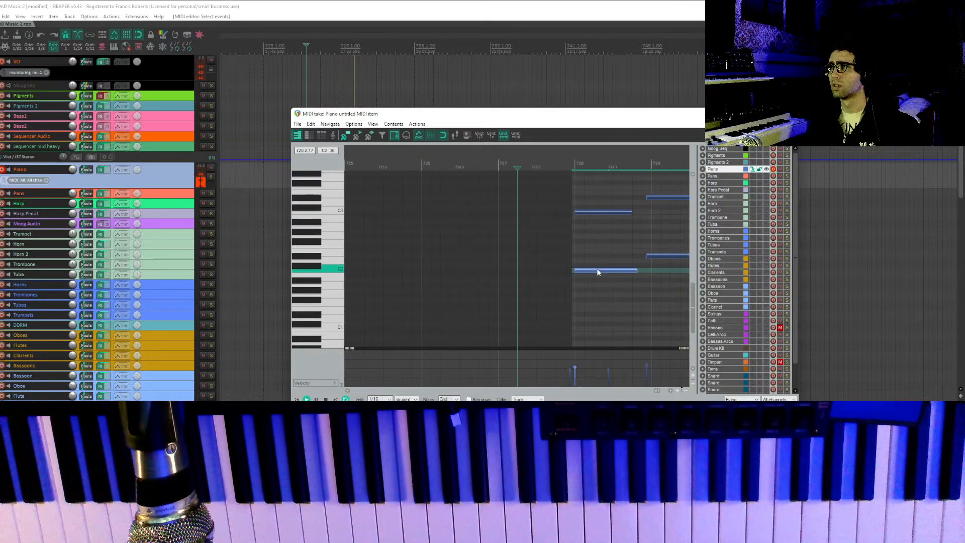
{"action": "left_click_drag", "start_coordinate": [650, 219], "coordinate": [507, 272]}
{"action": "scroll", "coordinate": [507, 268], "scroll_direction": "up", "scroll_amount": 3}
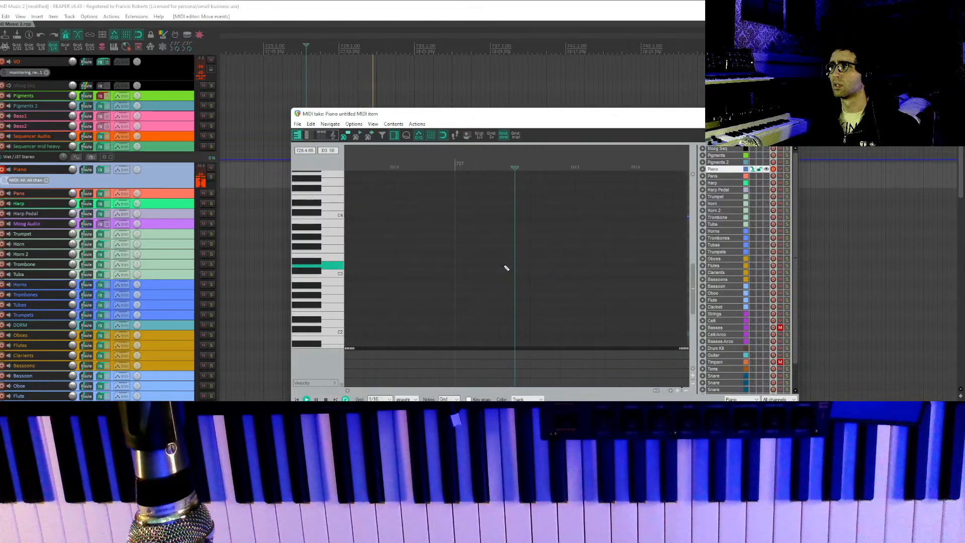
{"action": "left_click_drag", "start_coordinate": [592, 275], "coordinate": [128, 293]}
{"action": "scroll", "coordinate": [491, 259], "scroll_direction": "down", "scroll_amount": 1}
{"action": "scroll", "coordinate": [478, 273], "scroll_direction": "down", "scroll_amount": 5}
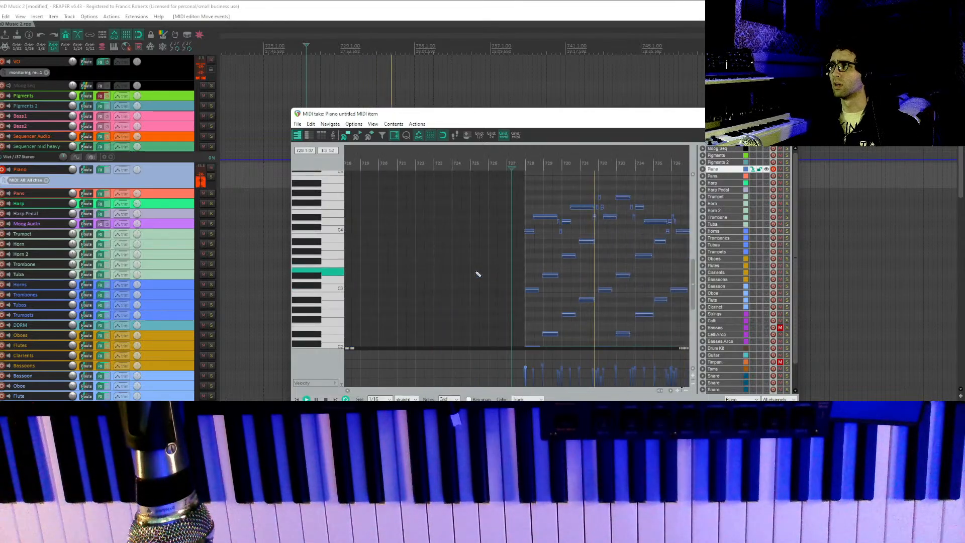
{"action": "key", "text": "q"}
{"action": "scroll", "coordinate": [516, 273], "scroll_direction": "down", "scroll_amount": 2}
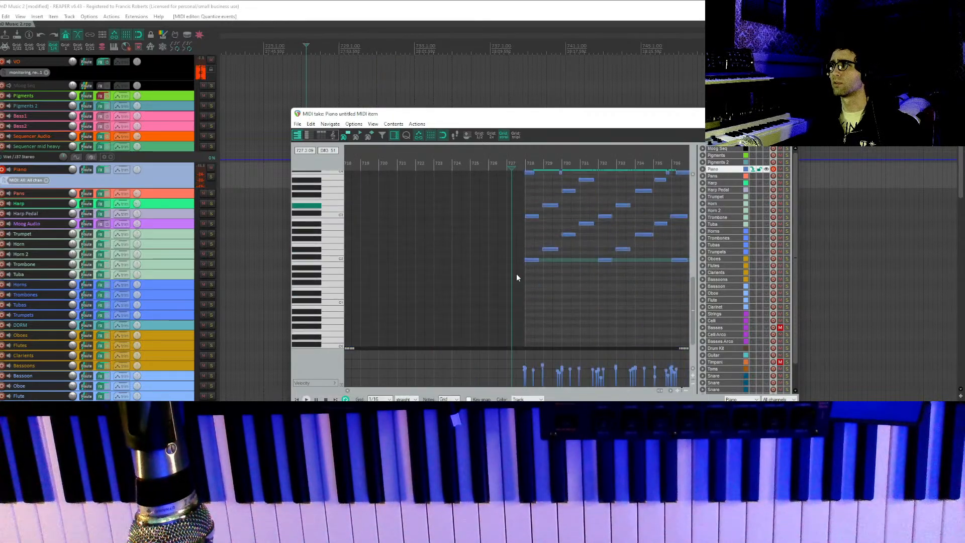
Set the MIDI editor grid to 1/8 and quantize the selected notes to it.
{"action": "left_click", "coordinate": [518, 274]}
{"action": "scroll", "coordinate": [523, 268], "scroll_direction": "down", "scroll_amount": 4}
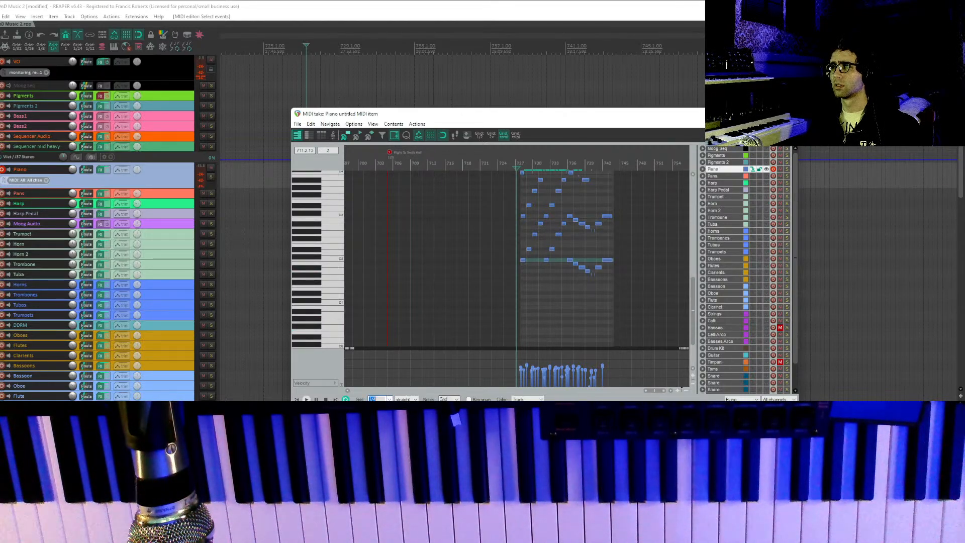
{"action": "scroll", "coordinate": [621, 319], "scroll_direction": "up", "scroll_amount": 3}
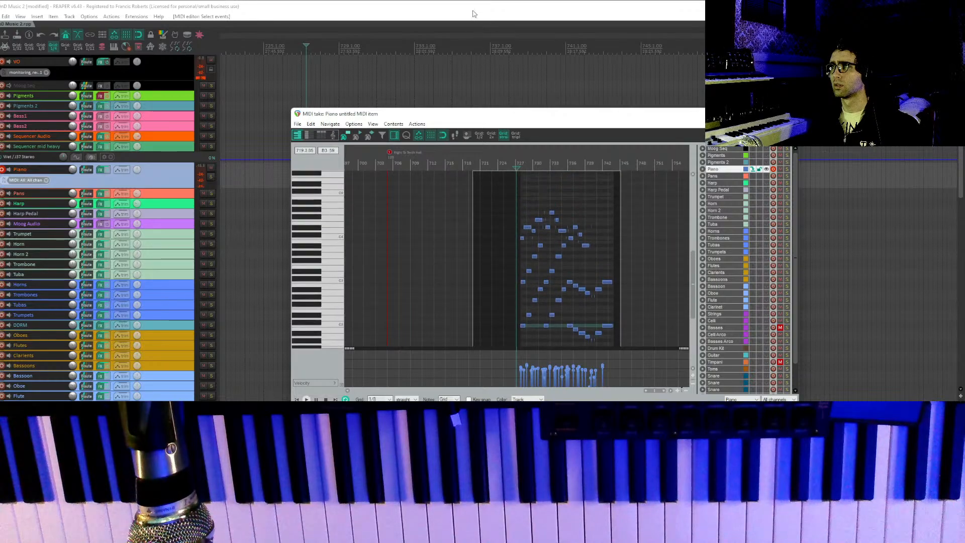
{"action": "key", "text": "ctrl+q"}
{"action": "left_click", "coordinate": [492, 317]}
Play back the quantized Piano take from bar 727 while following its notes.
{"action": "scroll", "coordinate": [565, 227], "scroll_direction": "up", "scroll_amount": 3}
{"action": "key", "text": "space"}
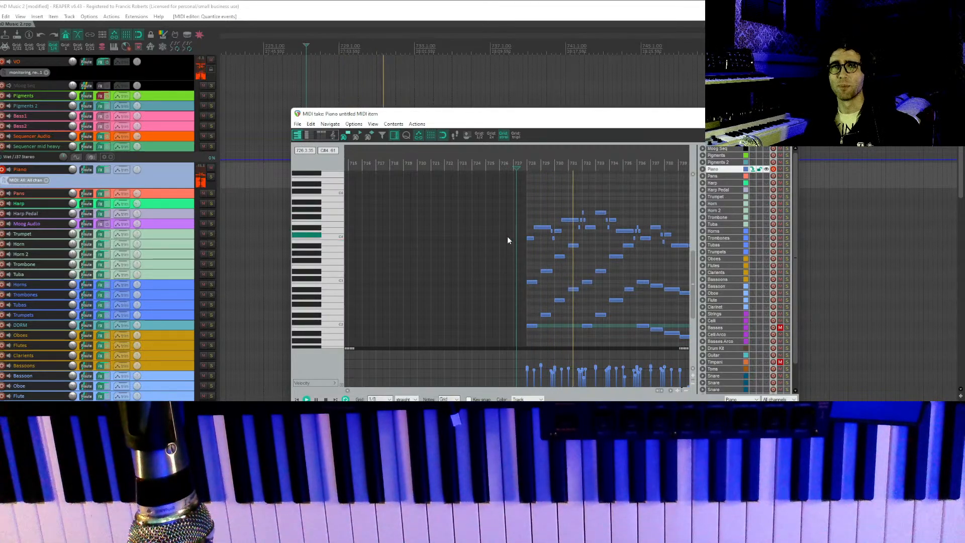
{"action": "left_click_drag", "start_coordinate": [504, 215], "coordinate": [439, 217]}
{"action": "left_click_drag", "start_coordinate": [543, 222], "coordinate": [460, 219]}
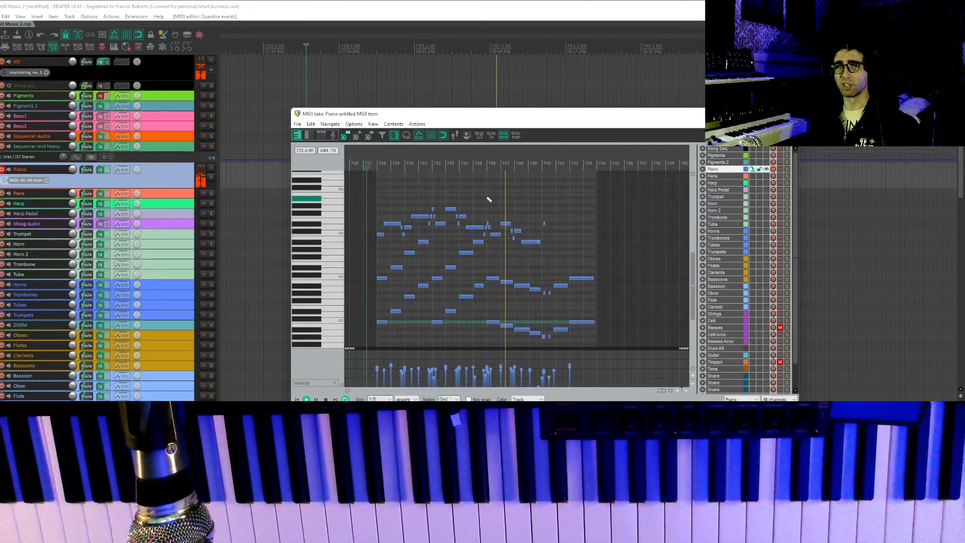
{"action": "left_click", "coordinate": [532, 242]}
{"action": "key", "text": "space"}
Trim the bar 738 bass octave to end at bar 739 and extend the following bass octave back to start there.
{"action": "scroll", "coordinate": [532, 243], "scroll_direction": "up", "scroll_amount": 4}
{"action": "left_click_drag", "start_coordinate": [601, 251], "coordinate": [351, 254]}
{"action": "left_click_drag", "start_coordinate": [527, 246], "coordinate": [435, 246]}
{"action": "scroll", "coordinate": [435, 246], "scroll_direction": "up", "scroll_amount": 1}
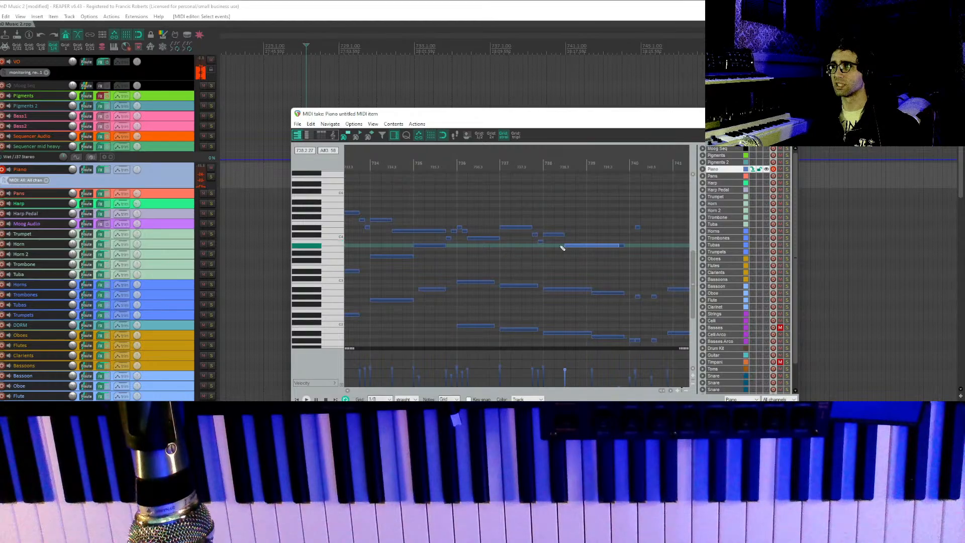
{"action": "left_click", "coordinate": [590, 261]}
{"action": "scroll", "coordinate": [637, 262], "scroll_direction": "up", "scroll_amount": 2}
{"action": "left_click_drag", "start_coordinate": [638, 262], "coordinate": [548, 247]}
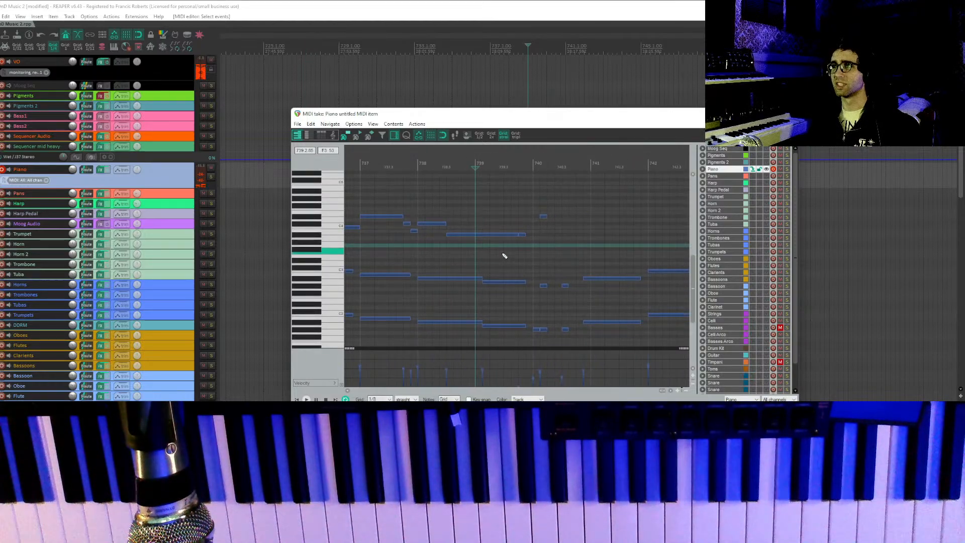
{"action": "left_click_drag", "start_coordinate": [458, 257], "coordinate": [474, 322]}
{"action": "left_click_drag", "start_coordinate": [489, 263], "coordinate": [506, 360]}
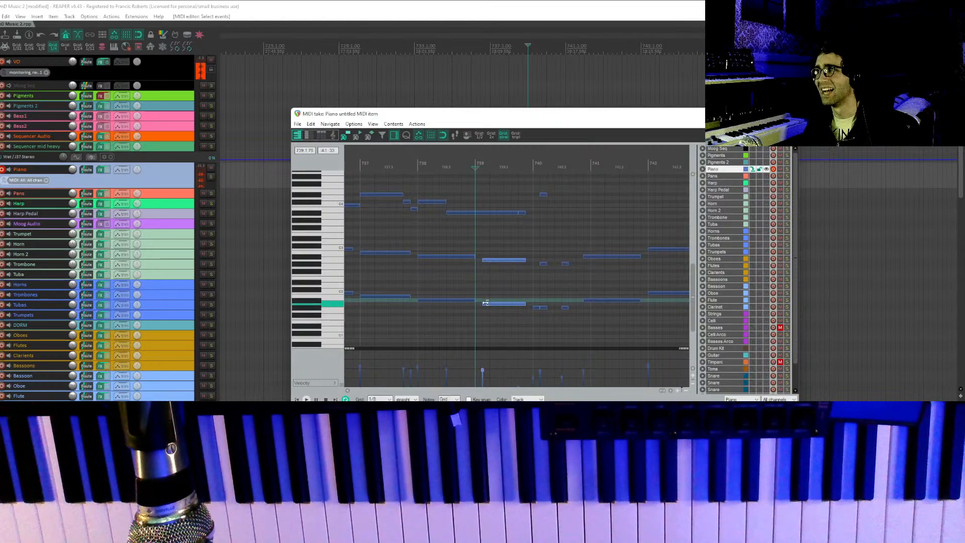
{"action": "left_click_drag", "start_coordinate": [478, 276], "coordinate": [458, 286]}
Play back the passage around bars 738 and 739 from several edit cursor positions.
{"action": "key", "text": "space"}
{"action": "key", "text": "space"}
{"action": "left_click", "coordinate": [386, 228]}
{"action": "key", "text": "space"}
{"action": "scroll", "coordinate": [492, 228], "scroll_direction": "up", "scroll_amount": 3}
{"action": "key", "text": "space"}
{"action": "left_click", "coordinate": [587, 223]}
{"action": "left_click", "coordinate": [582, 234]}
{"action": "key", "text": "space"}
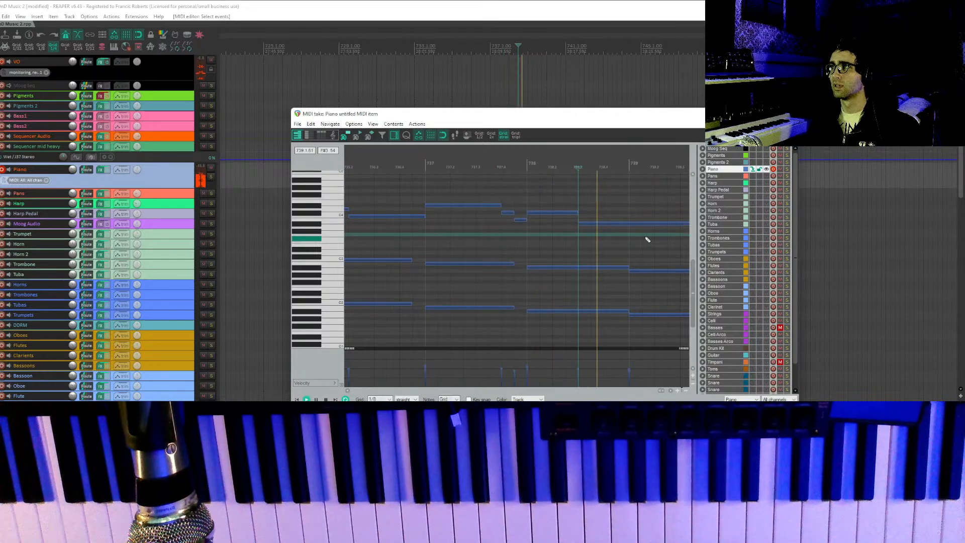
{"action": "left_click_drag", "start_coordinate": [641, 240], "coordinate": [547, 250]}
{"action": "key", "text": "space"}
Replace the held A#3 melody note before bar 740 with a newly inserted held note and play it back.
{"action": "left_click", "coordinate": [548, 235]}
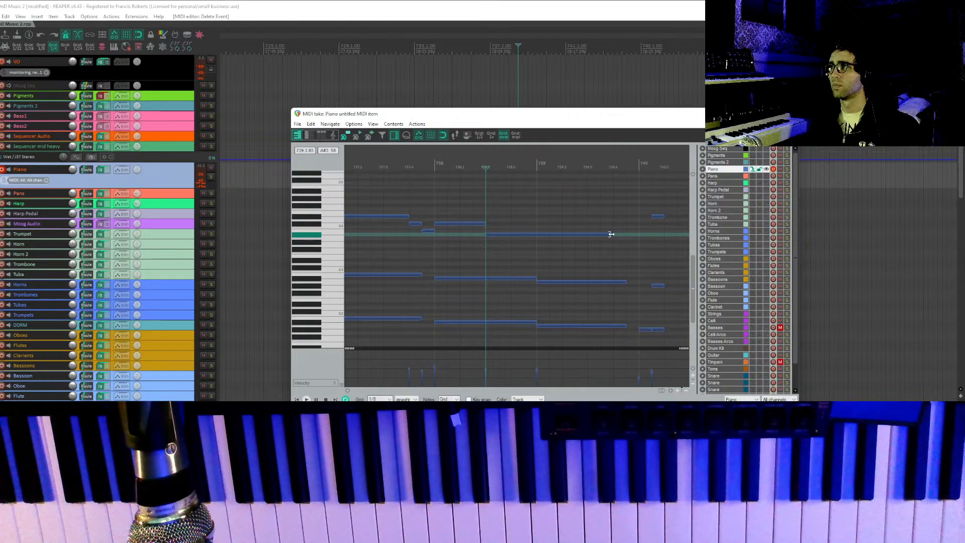
{"action": "left_click_drag", "start_coordinate": [533, 241], "coordinate": [534, 241]}
{"action": "key", "text": "Up"}
{"action": "key", "text": "space"}
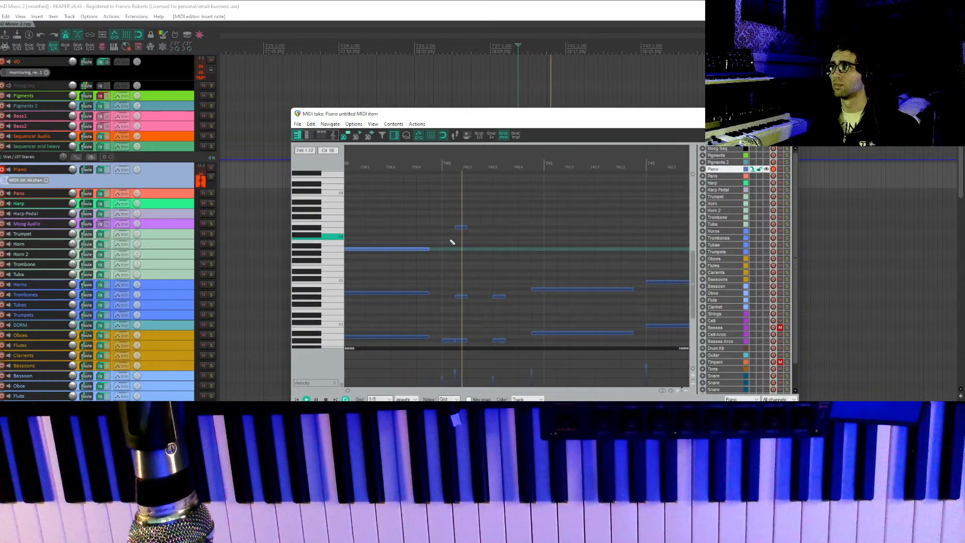
Extend the short melody and bass notes just after bar 740 back to the bar line and play the passage.
{"action": "scroll", "coordinate": [447, 274], "scroll_direction": "down", "scroll_amount": 2}
{"action": "left_click_drag", "start_coordinate": [440, 306], "coordinate": [459, 180]}
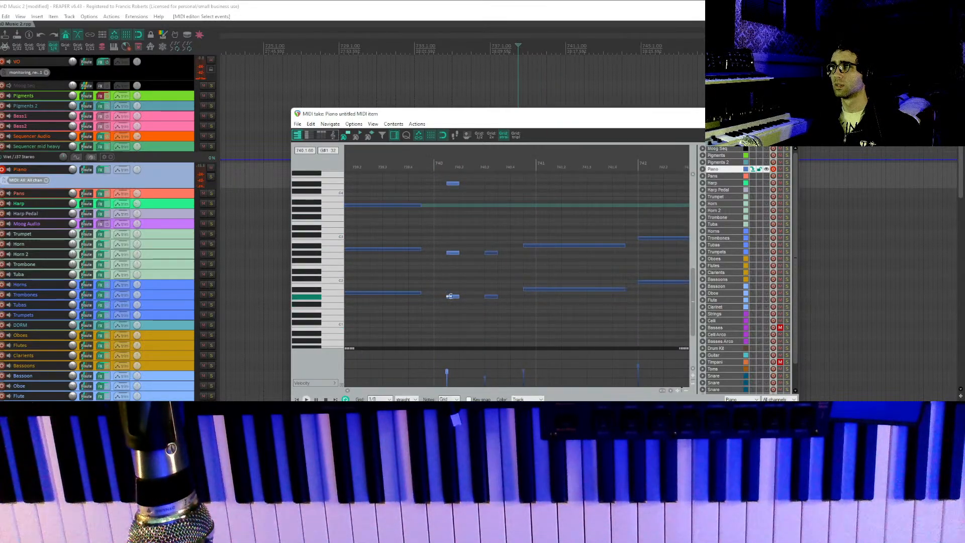
{"action": "left_click_drag", "start_coordinate": [449, 296], "coordinate": [437, 296]}
{"action": "left_click", "coordinate": [424, 305]}
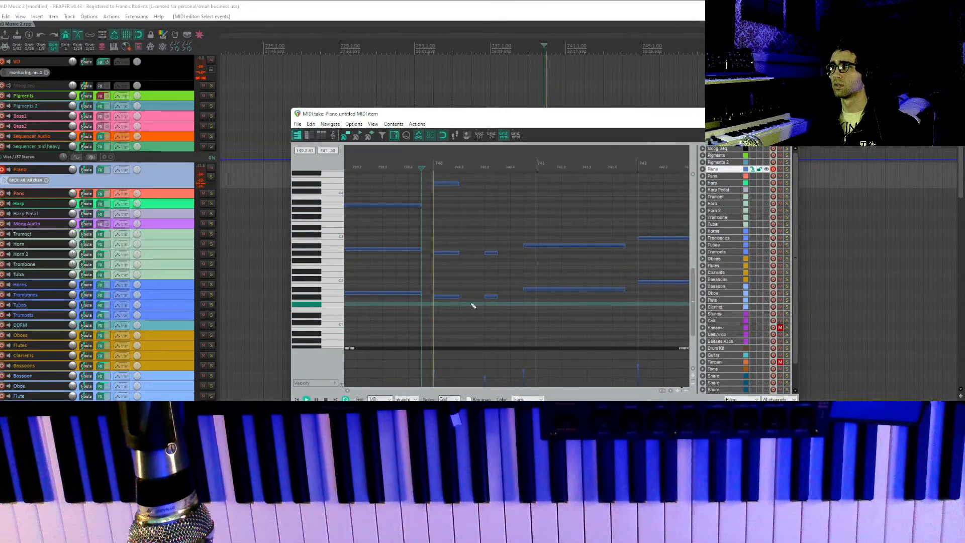
{"action": "left_click", "coordinate": [519, 301]}
{"action": "key", "text": "space"}
{"action": "key", "text": "space"}
Delete the stray short notes within bar 740.
{"action": "left_click_drag", "start_coordinate": [487, 255], "coordinate": [431, 160]}
{"action": "key", "text": "Delete"}
{"action": "key", "text": "Delete"}
{"action": "left_click_drag", "start_coordinate": [468, 210], "coordinate": [494, 271]}
{"action": "key", "text": "Delete"}
Lengthen the bar 740 bass octave up to bar 741 and move the next bass octave to start at bar 741.
{"action": "left_click_drag", "start_coordinate": [465, 244], "coordinate": [443, 353]}
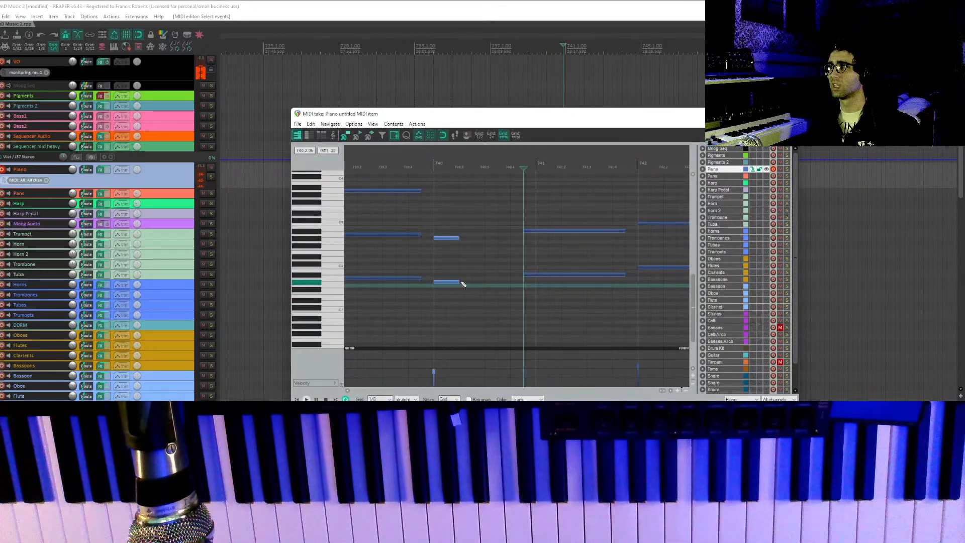
{"action": "left_click_drag", "start_coordinate": [458, 282], "coordinate": [512, 289]}
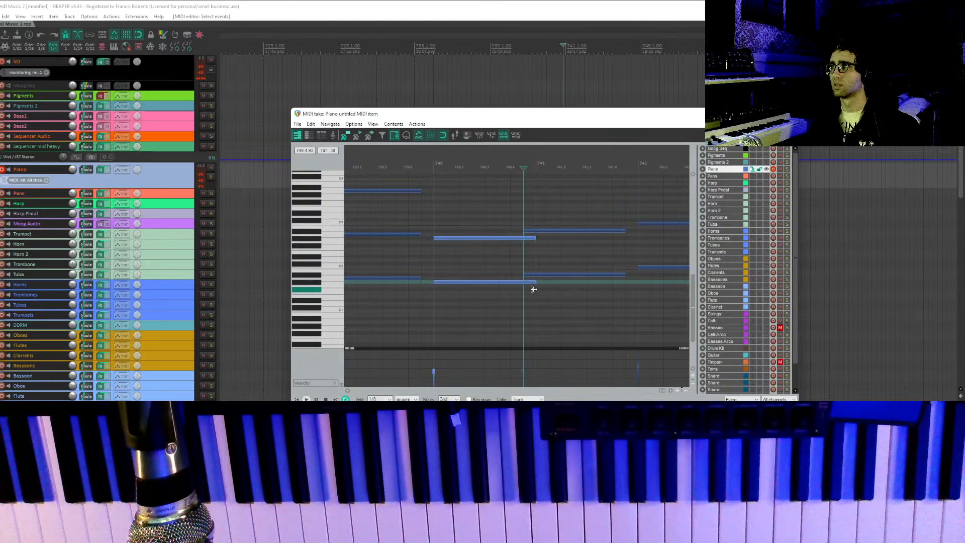
{"action": "left_click_drag", "start_coordinate": [588, 213], "coordinate": [457, 274]}
{"action": "left_click_drag", "start_coordinate": [535, 249], "coordinate": [448, 255]}
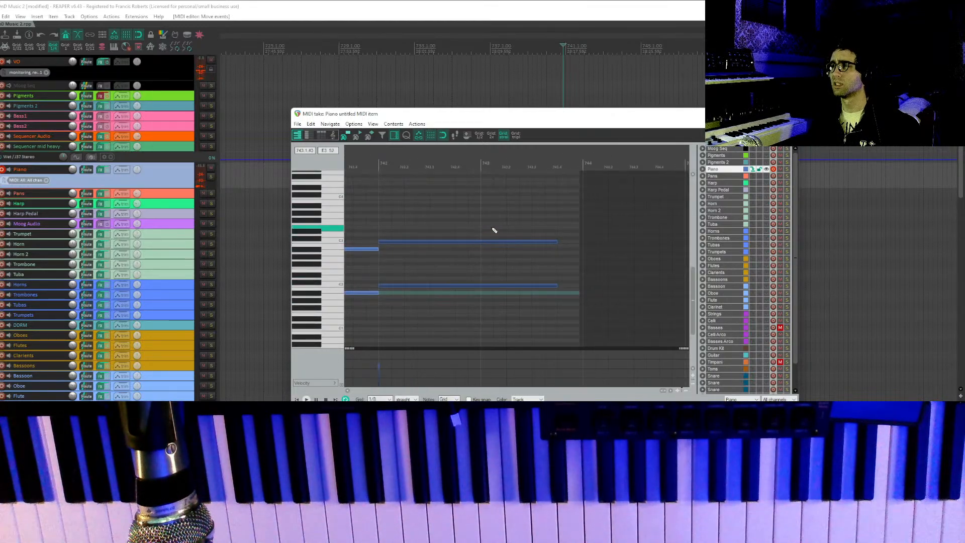
Play back the Piano passage around bars 738 and 739.
{"action": "left_click_drag", "start_coordinate": [494, 230], "coordinate": [556, 233]}
{"action": "left_click_drag", "start_coordinate": [417, 230], "coordinate": [714, 225]}
{"action": "left_click", "coordinate": [511, 214]}
{"action": "left_click_drag", "start_coordinate": [511, 213], "coordinate": [515, 200]}
{"action": "left_click", "coordinate": [436, 225]}
{"action": "key", "text": "space"}
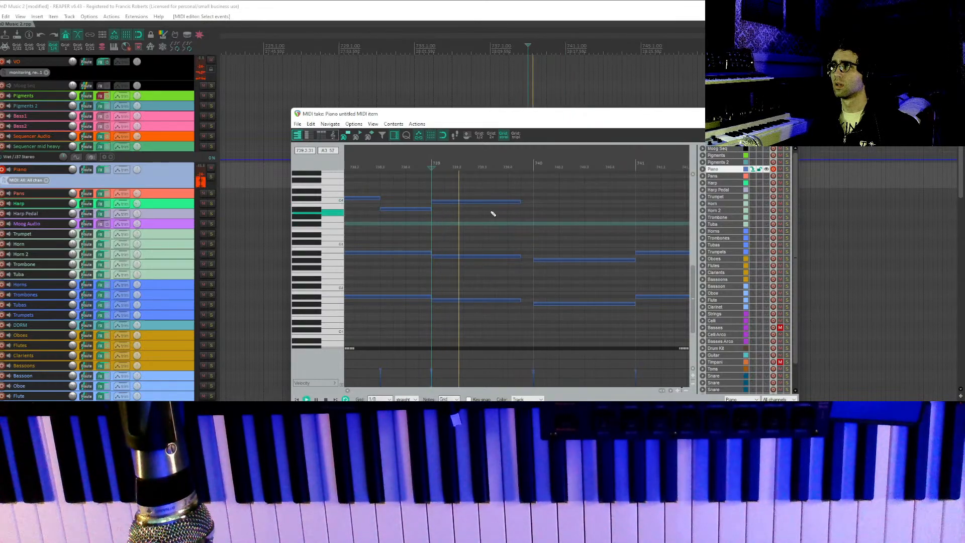
{"action": "key", "text": "space"}
{"action": "left_click", "coordinate": [377, 183]}
{"action": "left_click", "coordinate": [380, 185]}
{"action": "key", "text": "space"}
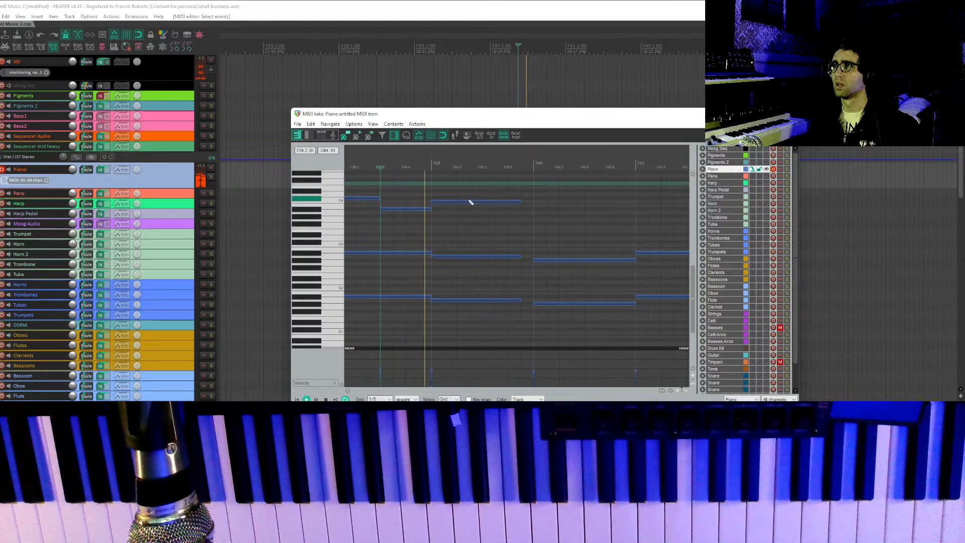
{"action": "key", "text": "space"}
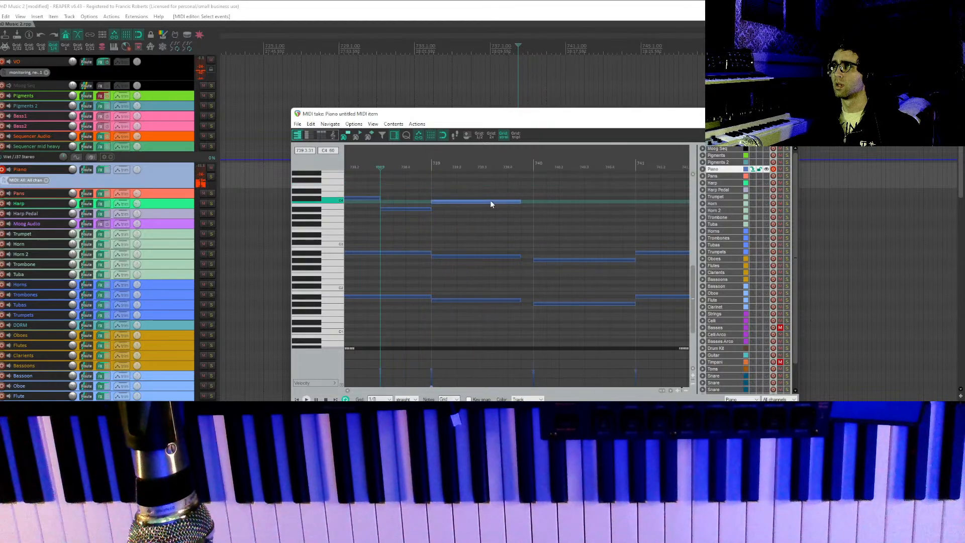
Replace the C4 melody note at bar 739 and insert a half-bar C#4 note at bar 740.
{"action": "double_click", "coordinate": [438, 200]}
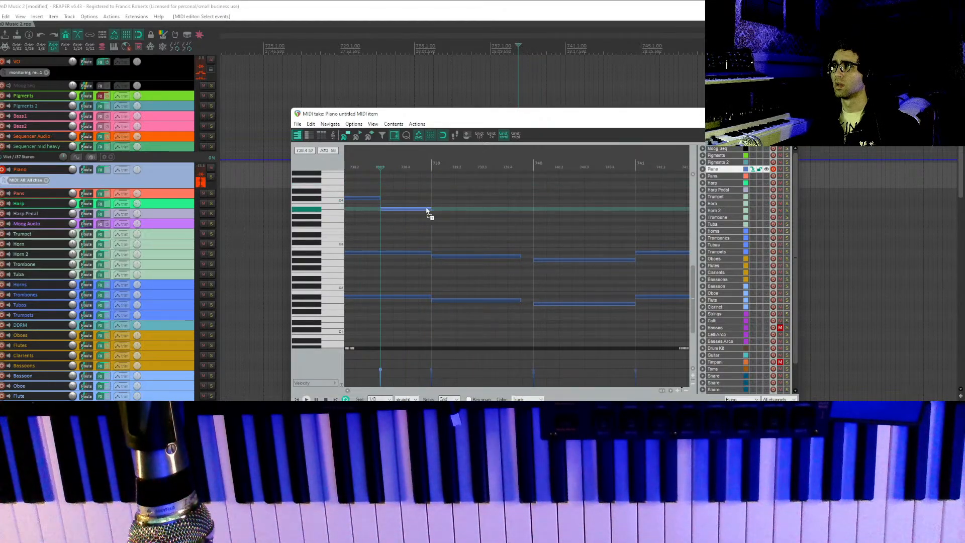
{"action": "left_click_drag", "start_coordinate": [420, 202], "coordinate": [465, 202]}
{"action": "left_click_drag", "start_coordinate": [524, 200], "coordinate": [548, 225]}
{"action": "key", "text": "space"}
{"action": "key", "text": "space"}
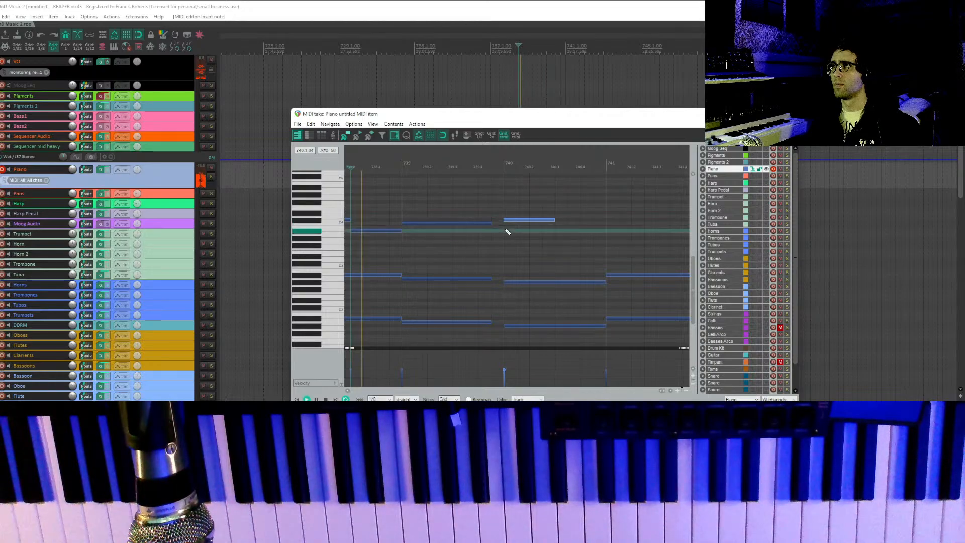
Insert a half-bar C4 melody note at bar 741 and play the passage.
{"action": "key", "text": "space"}
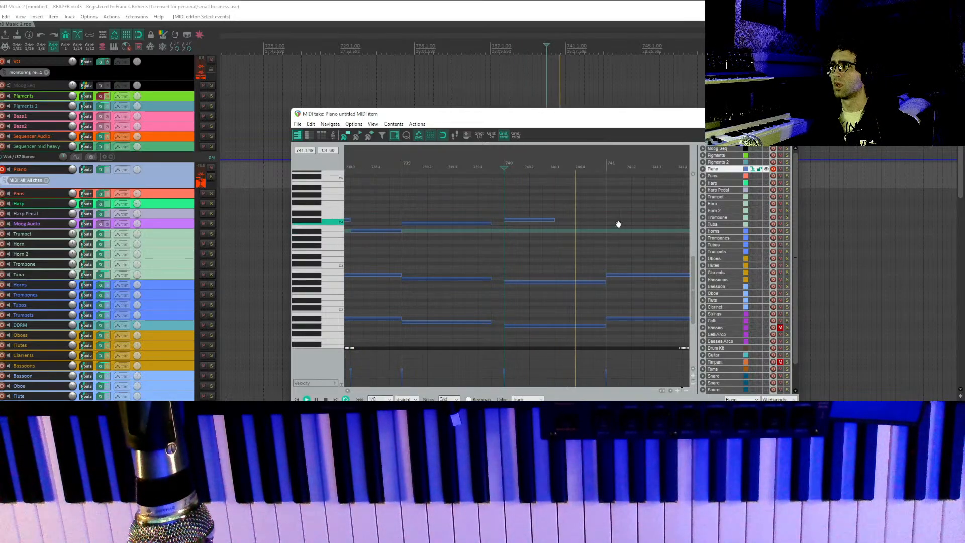
{"action": "left_click_drag", "start_coordinate": [618, 222], "coordinate": [537, 237]}
{"action": "key", "text": "space"}
{"action": "left_click", "coordinate": [543, 287]}
{"action": "left_click", "coordinate": [556, 277]}
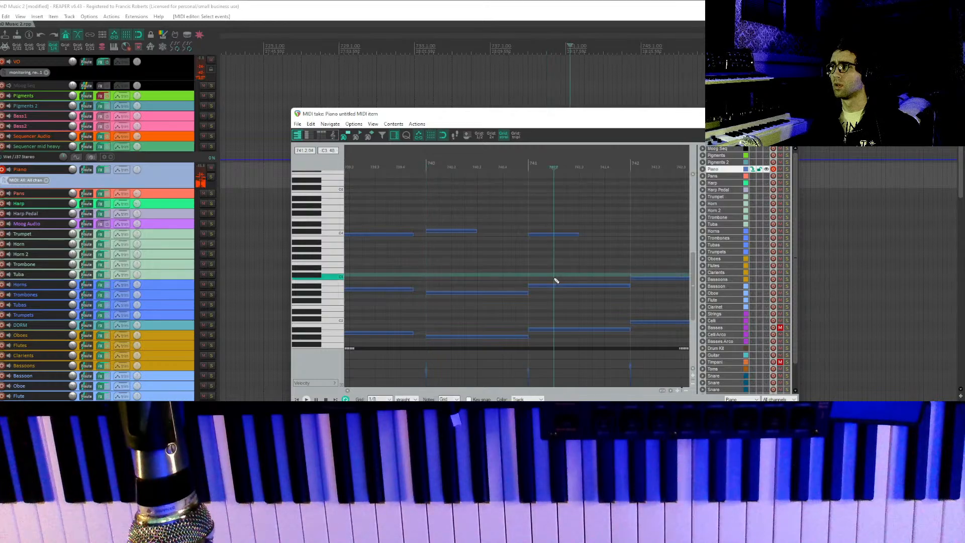
Play the whole Piano item through from its start at bar 728.
{"action": "scroll", "coordinate": [508, 266], "scroll_direction": "down", "scroll_amount": 5}
{"action": "left_click_drag", "start_coordinate": [511, 261], "coordinate": [656, 276]}
{"action": "left_click_drag", "start_coordinate": [536, 220], "coordinate": [534, 149]}
{"action": "left_click_drag", "start_coordinate": [485, 243], "coordinate": [542, 271]}
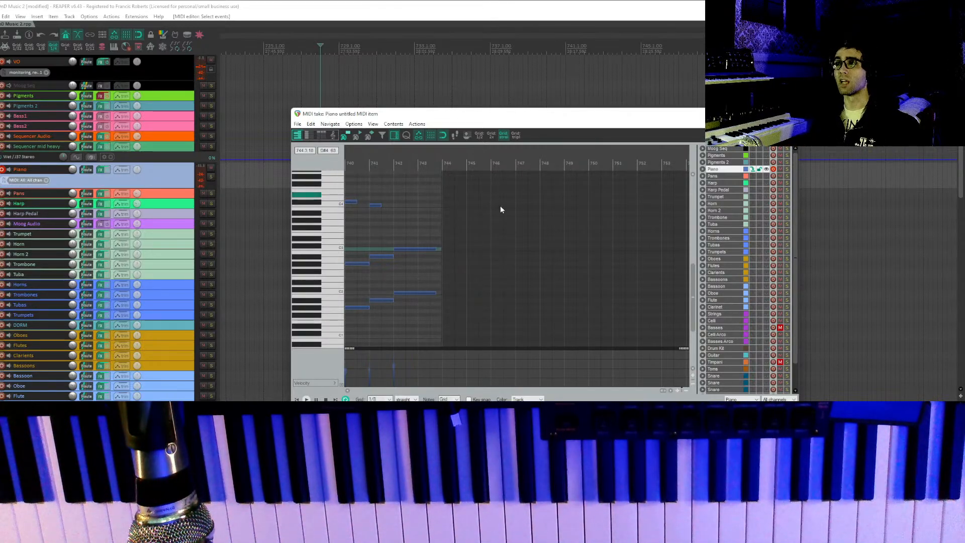
{"action": "left_click_drag", "start_coordinate": [449, 226], "coordinate": [522, 227]}
{"action": "left_click_drag", "start_coordinate": [413, 226], "coordinate": [597, 235]}
{"action": "left_click_drag", "start_coordinate": [453, 234], "coordinate": [550, 227]}
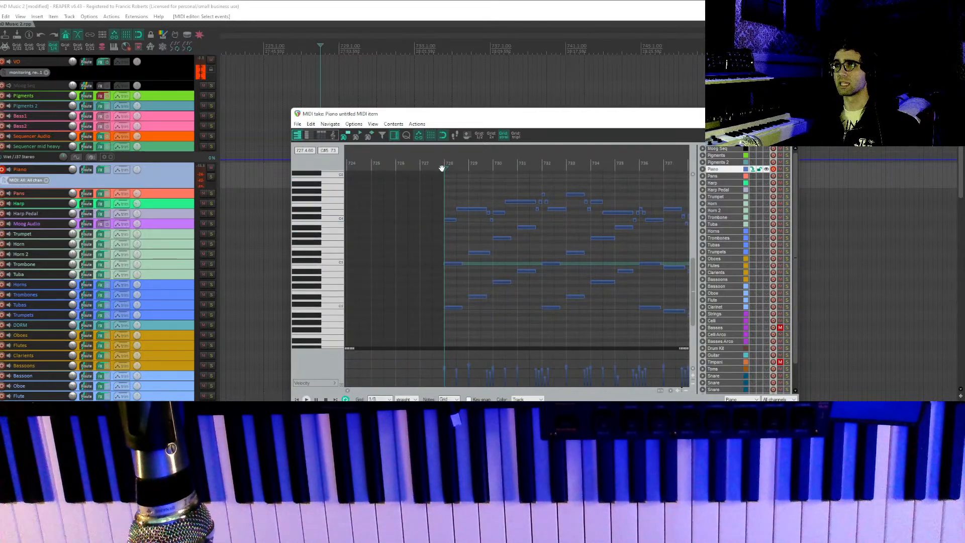
{"action": "left_click_drag", "start_coordinate": [460, 190], "coordinate": [442, 207]}
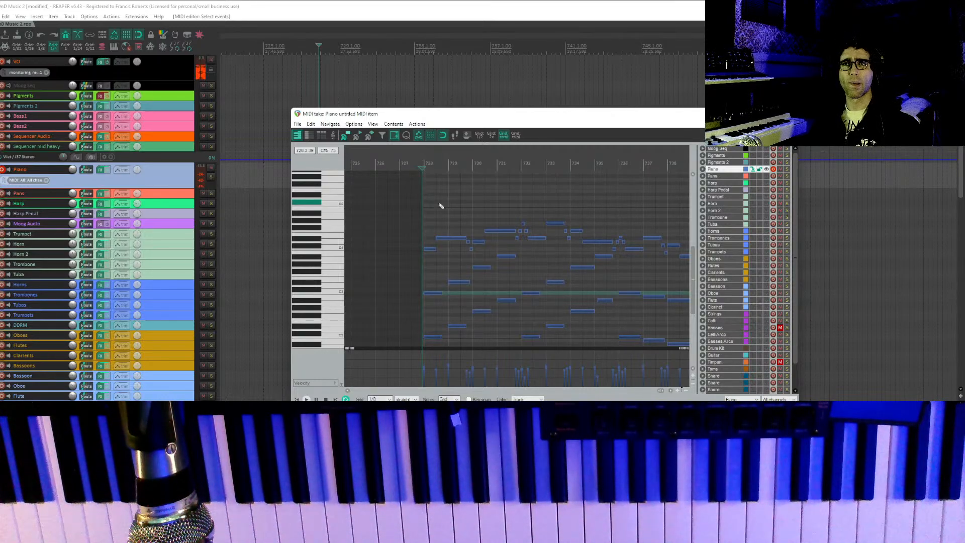
{"action": "key", "text": "space"}
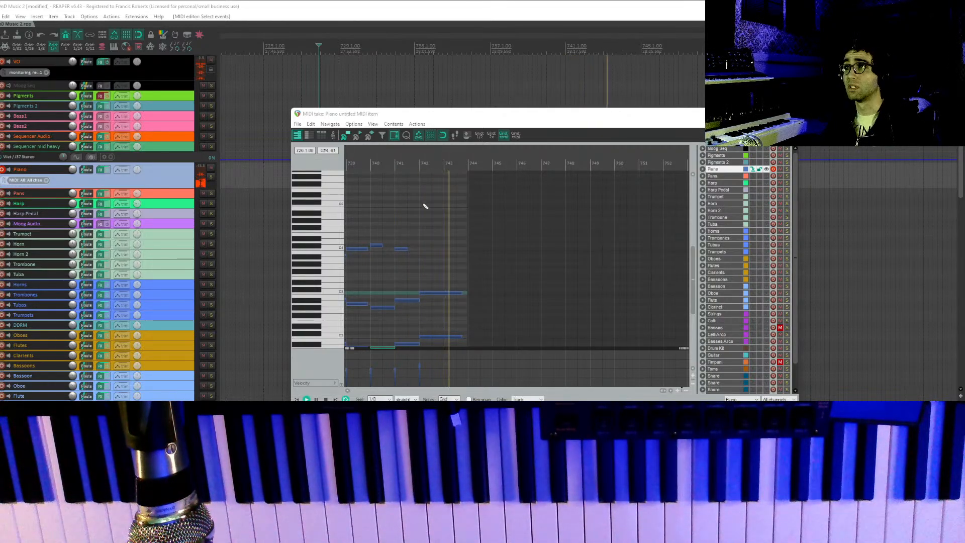
{"action": "left_click", "coordinate": [321, 70]}
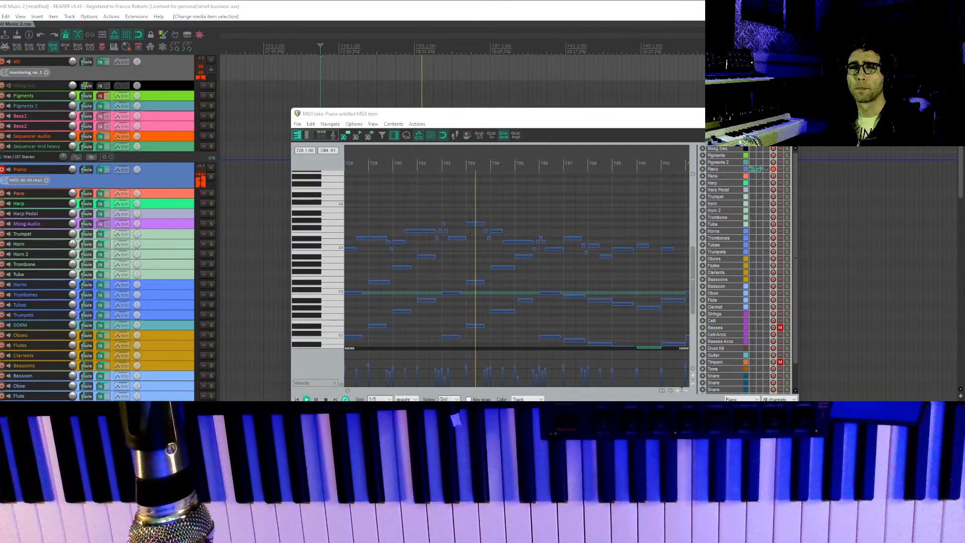
{"action": "left_click_drag", "start_coordinate": [519, 289], "coordinate": [439, 248]}
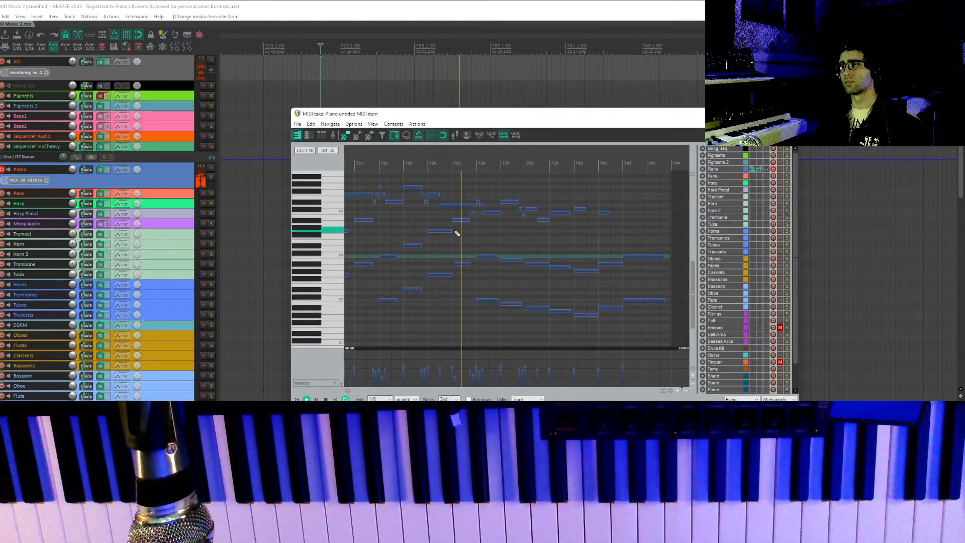
Play from bar 734 and adjust the edge of the short A#2 bass note in bar 735.
{"action": "left_click", "coordinate": [431, 214]}
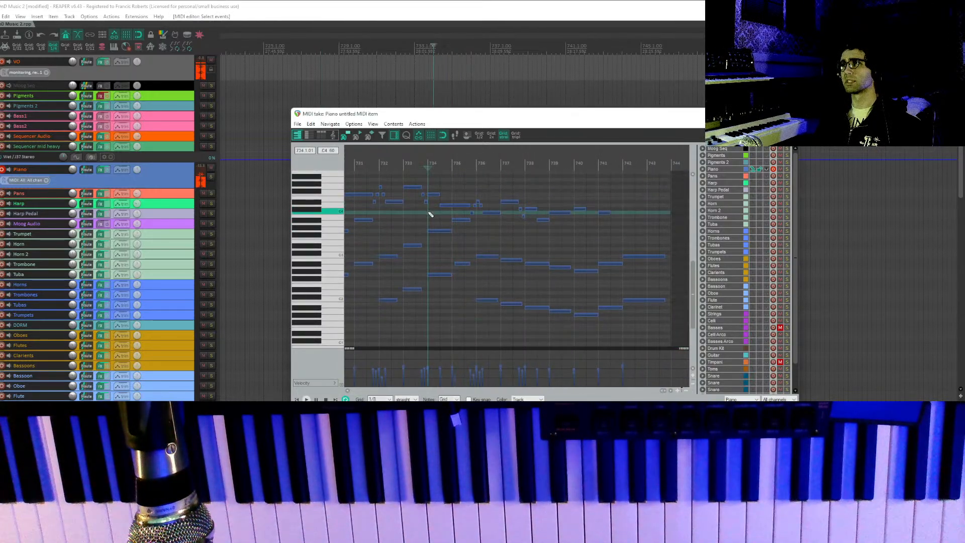
{"action": "scroll", "coordinate": [589, 205], "scroll_direction": "up", "scroll_amount": 3}
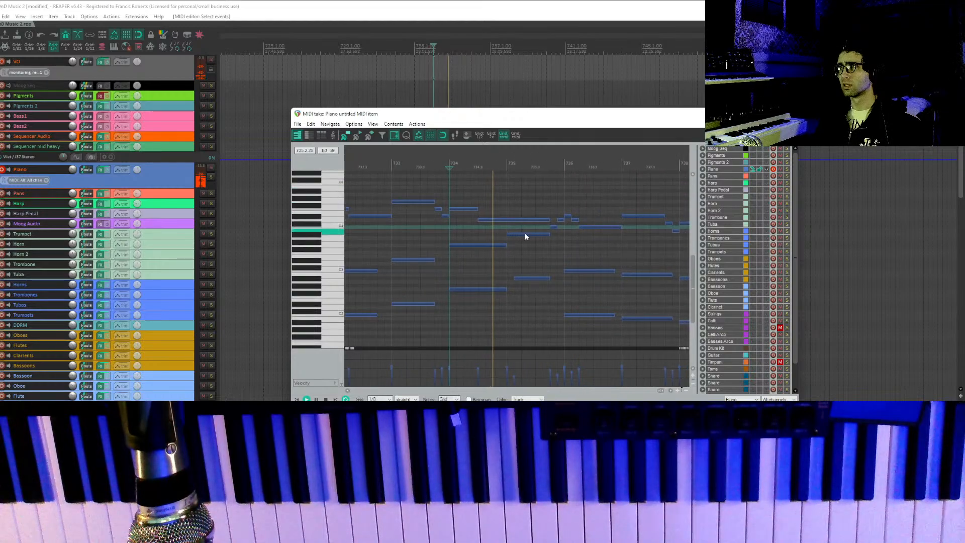
{"action": "key", "text": "space"}
{"action": "left_click", "coordinate": [503, 233]}
{"action": "key", "text": "space"}
{"action": "left_click_drag", "start_coordinate": [528, 282], "coordinate": [468, 253]}
{"action": "left_click", "coordinate": [478, 253]}
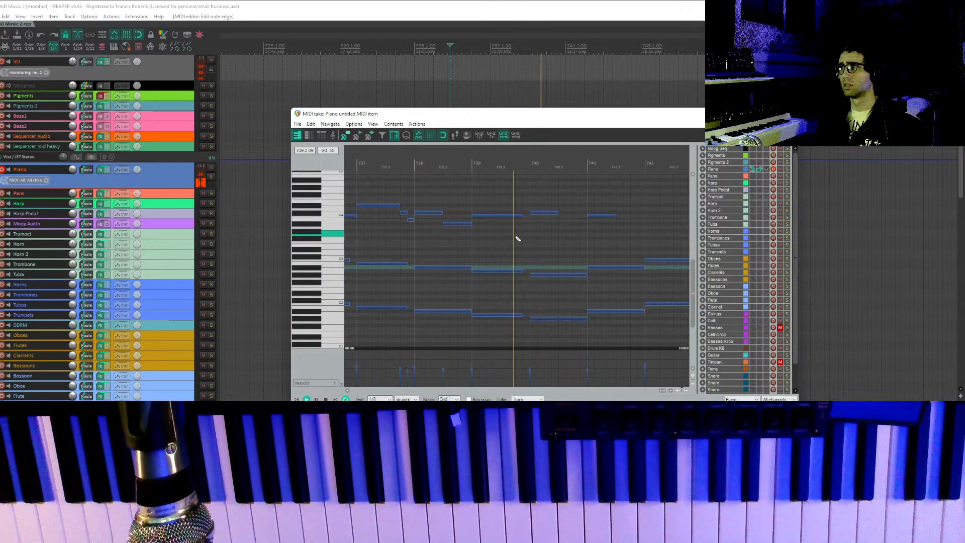
Raise the melody note at bar 740 to D#4 and play back from bar 739.
{"action": "key", "text": "space"}
{"action": "mouse_move", "coordinate": [537, 211]}
{"action": "left_mouse_down"}
{"action": "mouse_move", "coordinate": [536, 201]}
{"action": "mouse_move", "coordinate": [538, 217]}
{"action": "left_mouse_up"}
{"action": "key", "text": "ctrl+z"}
{"action": "left_click", "coordinate": [522, 222]}
{"action": "left_click", "coordinate": [475, 230]}
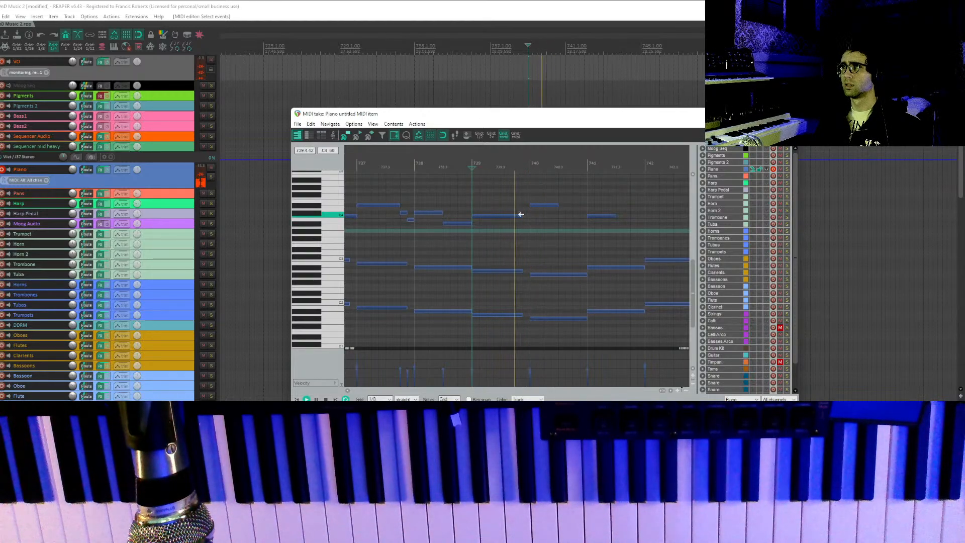
Raise the bar 741 melody note to D4 and add descending C4, A#3 and G3 notes leading into bar 742.
{"action": "left_click_drag", "start_coordinate": [597, 216], "coordinate": [630, 218]}
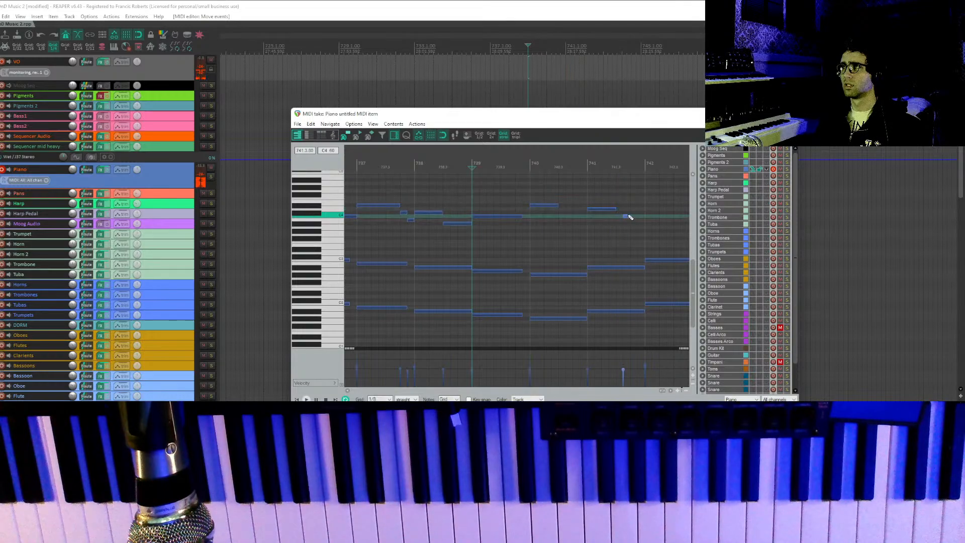
{"action": "left_click", "coordinate": [638, 225]}
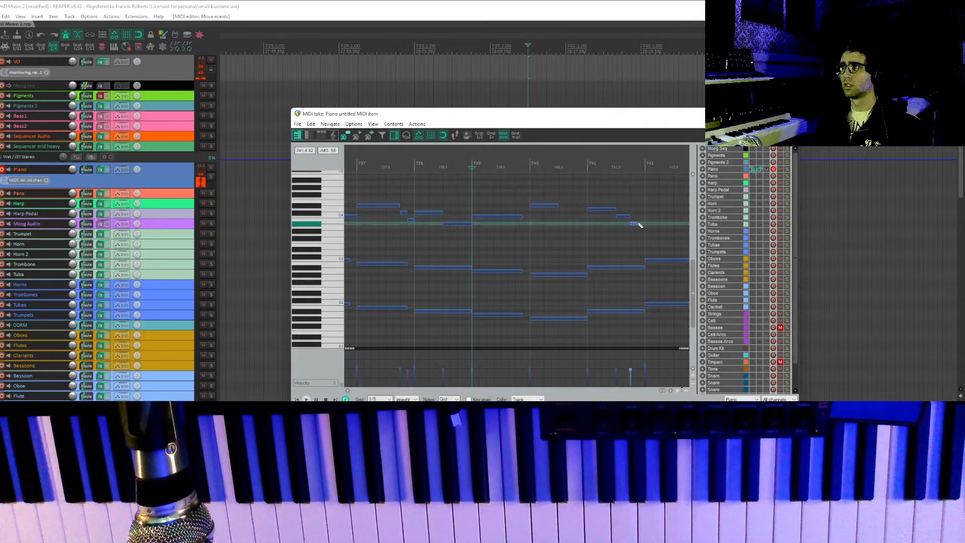
{"action": "left_click_drag", "start_coordinate": [648, 238], "coordinate": [686, 235]}
Lengthen the G3 note at bar 742 to match the held bass notes and close the MIDI editor.
{"action": "left_click", "coordinate": [602, 239]}
{"action": "key", "text": "space"}
{"action": "left_click_drag", "start_coordinate": [629, 216], "coordinate": [513, 228]}
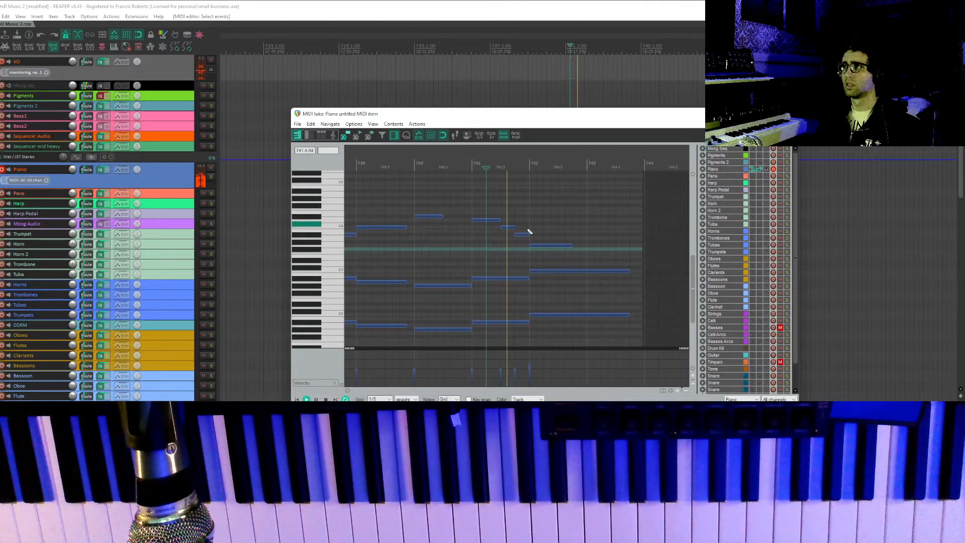
{"action": "left_click_drag", "start_coordinate": [573, 245], "coordinate": [625, 244]}
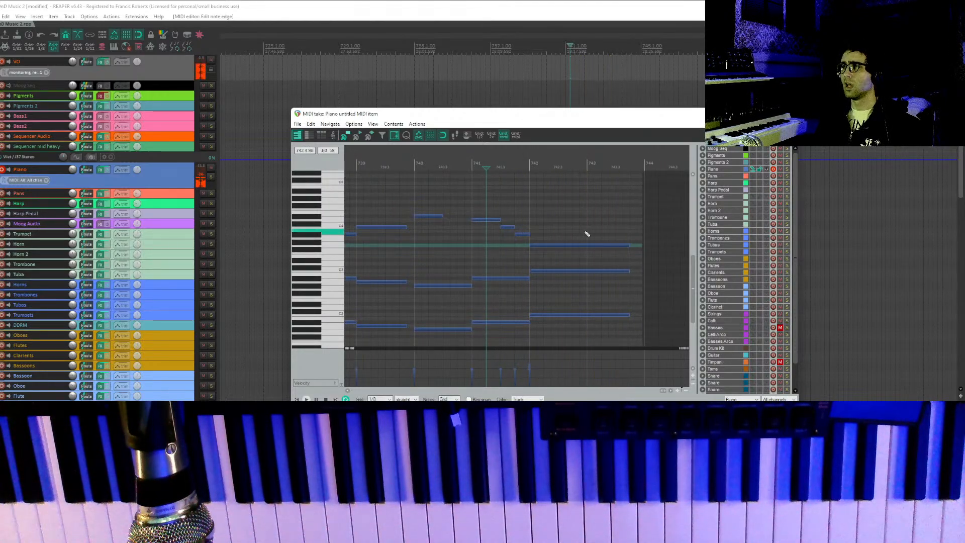
{"action": "scroll", "coordinate": [564, 237], "scroll_direction": "down", "scroll_amount": 4}
{"action": "key", "text": "Escape"}
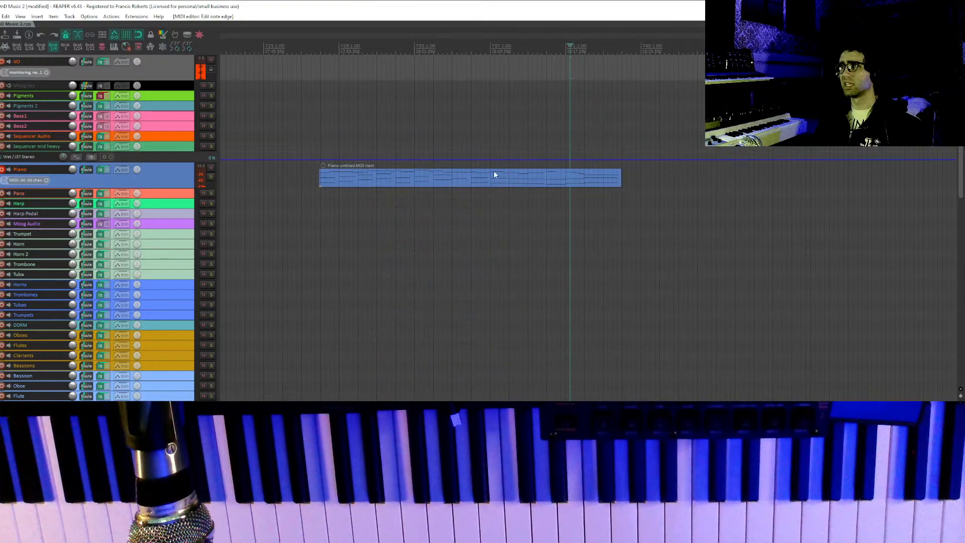
Set the time selection to span the Piano item and play from its start at bar 728.
{"action": "left_click_drag", "start_coordinate": [319, 141], "coordinate": [621, 140]}
{"action": "key", "text": "space"}
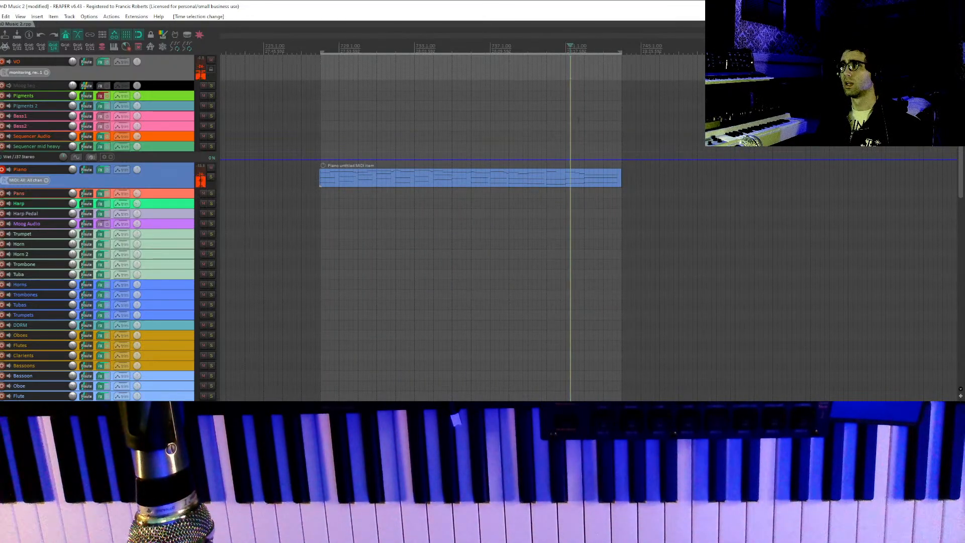
{"action": "left_click", "coordinate": [321, 46]}
{"action": "scroll", "coordinate": [323, 47], "scroll_direction": "down", "scroll_amount": 1}
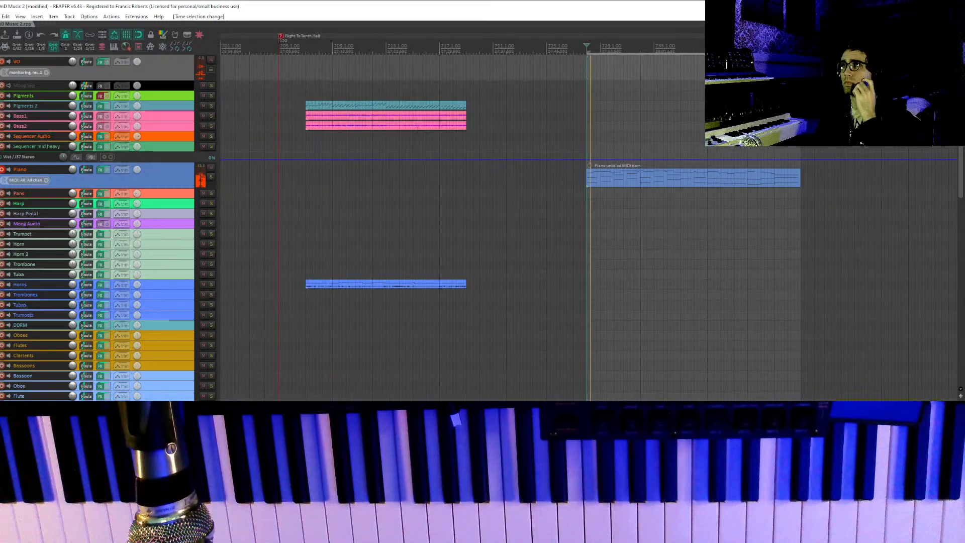
Copy the Drum Kit item to bar 728 and duplicate it directly after at bar 736.
{"action": "scroll", "coordinate": [607, 138], "scroll_direction": "up", "scroll_amount": 3}
{"action": "scroll", "coordinate": [607, 138], "scroll_direction": "up", "scroll_amount": 1}
{"action": "scroll", "coordinate": [607, 138], "scroll_direction": "down", "scroll_amount": 1}
{"action": "scroll", "coordinate": [576, 253], "scroll_direction": "down", "scroll_amount": 2}
{"action": "left_click_drag", "start_coordinate": [592, 324], "coordinate": [553, 164]}
{"action": "scroll", "coordinate": [598, 201], "scroll_direction": "down", "scroll_amount": 2}
{"action": "left_click_drag", "start_coordinate": [598, 251], "coordinate": [553, 166]}
{"action": "left_click_drag", "start_coordinate": [474, 267], "coordinate": [563, 259]}
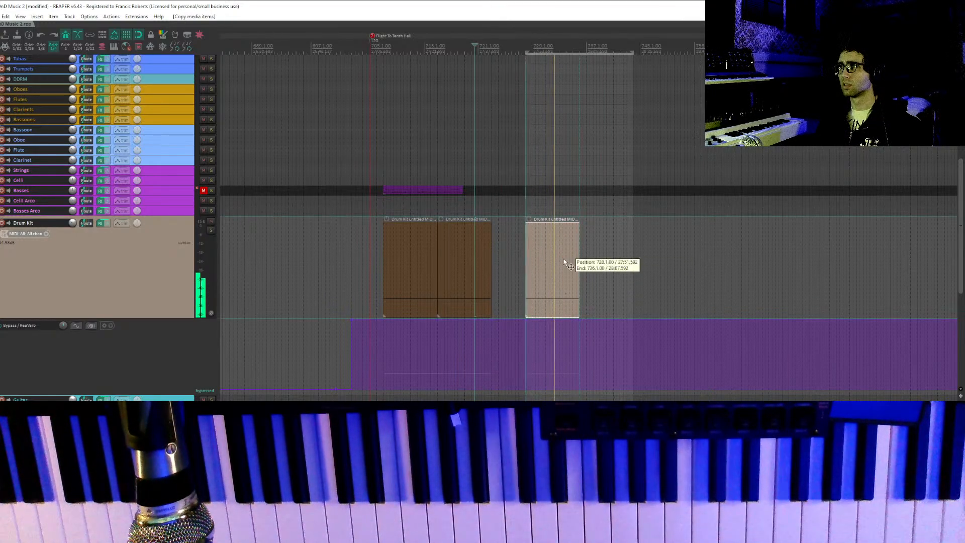
{"action": "key", "text": "ctrl+d"}
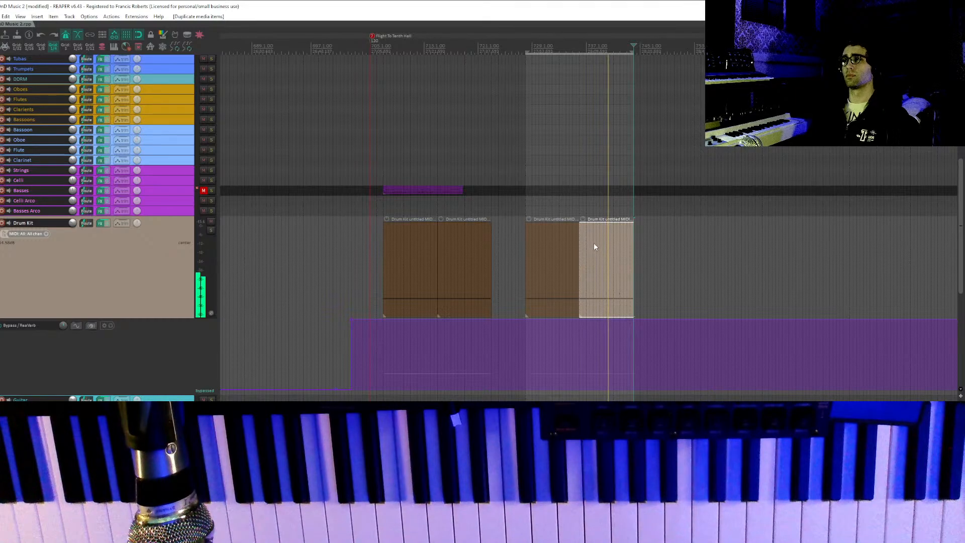
Reopen the Piano item in the MIDI editor, raise the held bar 739 note to C#4 and play from bar 738.
{"action": "scroll", "coordinate": [593, 244], "scroll_direction": "up", "scroll_amount": 5}
{"action": "scroll", "coordinate": [603, 161], "scroll_direction": "up", "scroll_amount": 6}
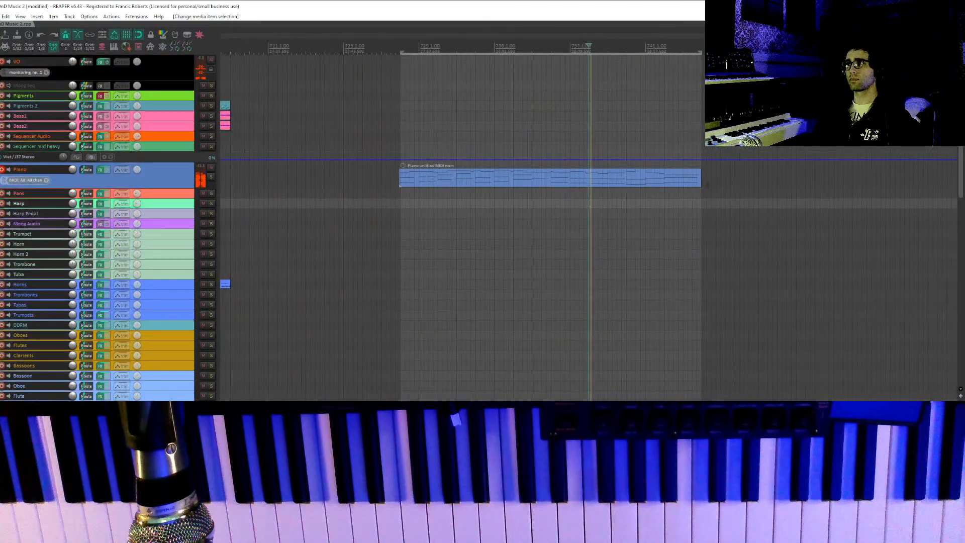
{"action": "left_click", "coordinate": [622, 174]}
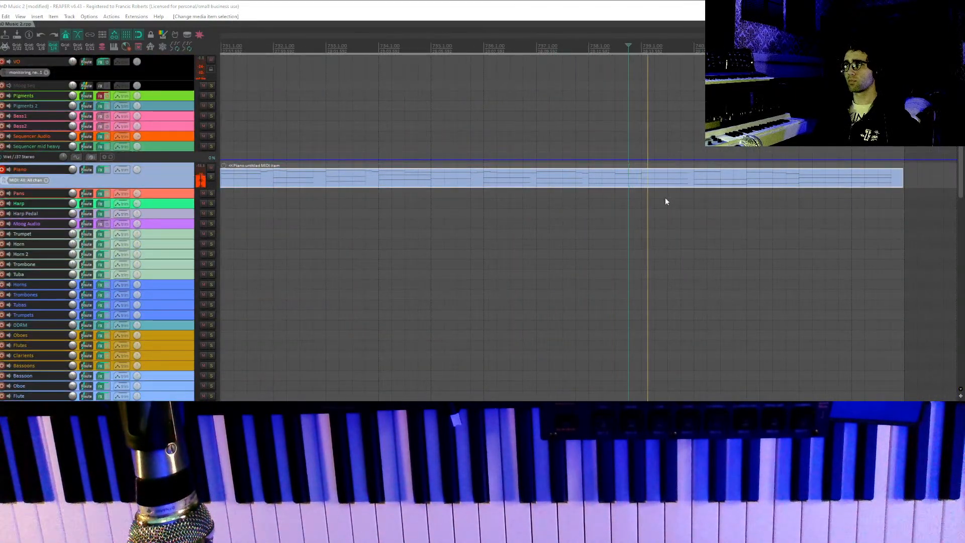
{"action": "double_click", "coordinate": [652, 186]}
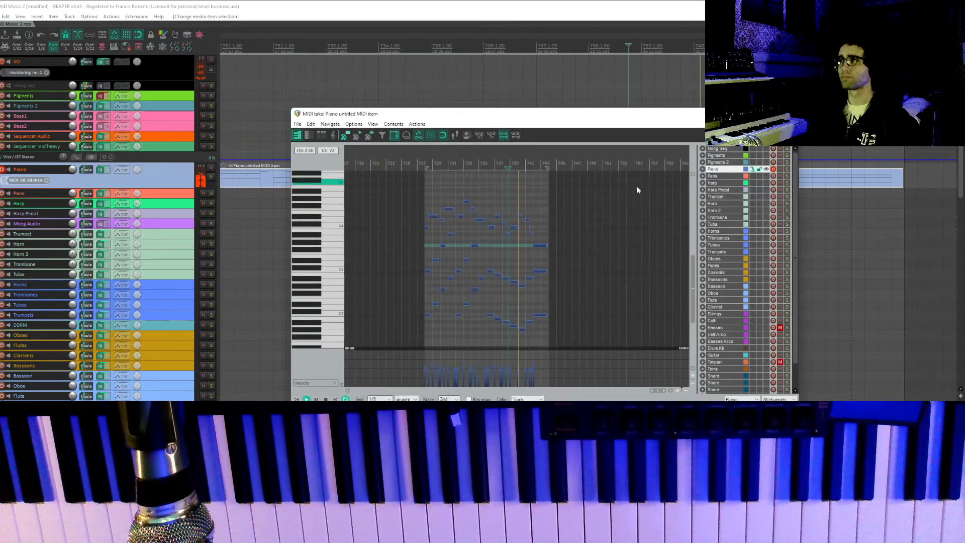
{"action": "scroll", "coordinate": [540, 226], "scroll_direction": "up", "scroll_amount": 3}
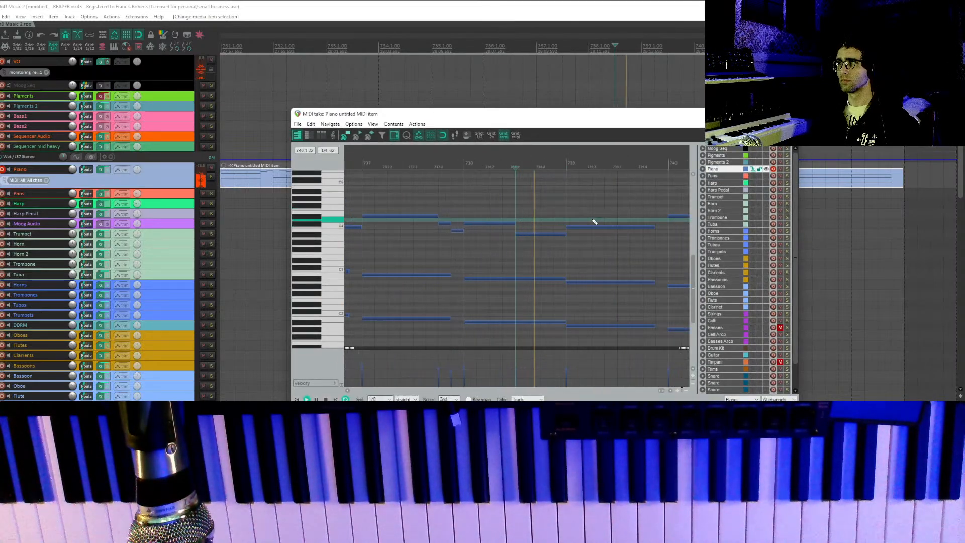
{"action": "left_click", "coordinate": [588, 227]}
{"action": "left_click_drag", "start_coordinate": [589, 226], "coordinate": [586, 224]}
{"action": "left_click", "coordinate": [453, 202]}
{"action": "key", "text": "space"}
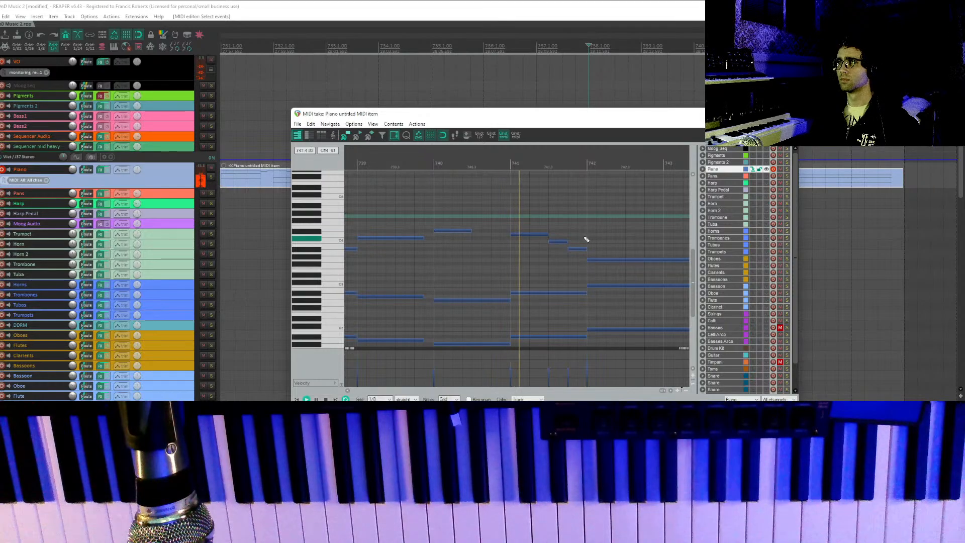
Close the MIDI editor after listening to the ending and disarm recording on the Piano track.
{"action": "scroll", "coordinate": [491, 243], "scroll_direction": "down", "scroll_amount": 2}
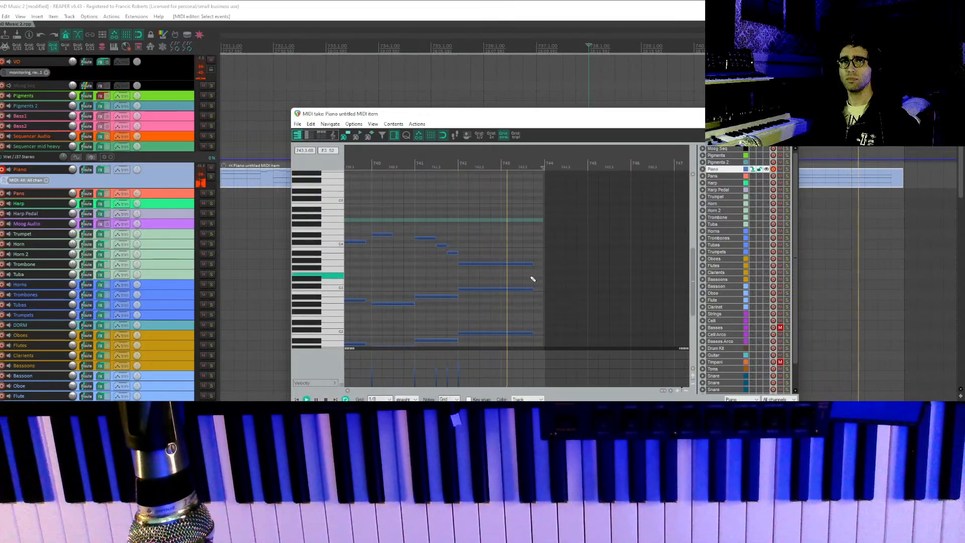
{"action": "scroll", "coordinate": [502, 291], "scroll_direction": "up", "scroll_amount": 1}
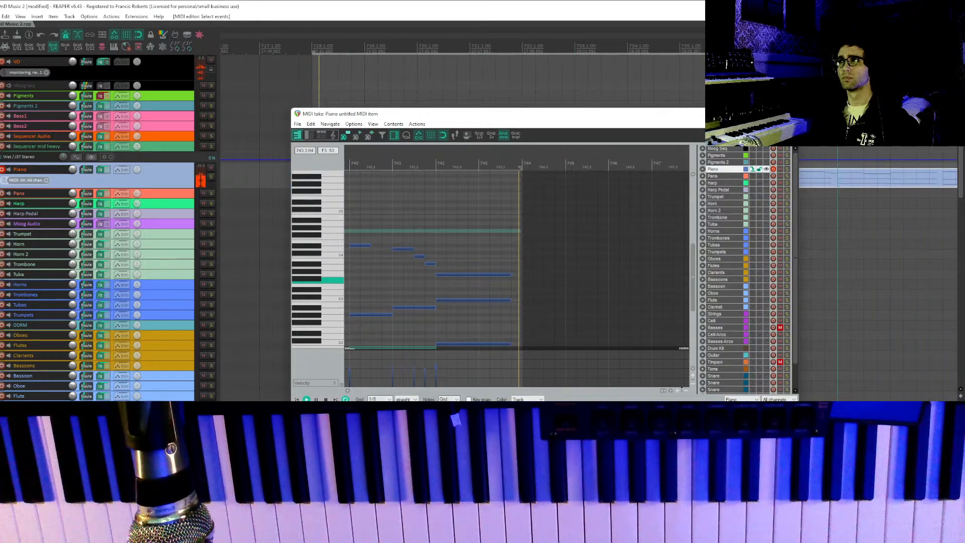
{"action": "left_click", "coordinate": [788, 114]}
{"action": "scroll", "coordinate": [724, 115], "scroll_direction": "down", "scroll_amount": 4}
{"action": "left_click_drag", "start_coordinate": [668, 232], "coordinate": [513, 248]}
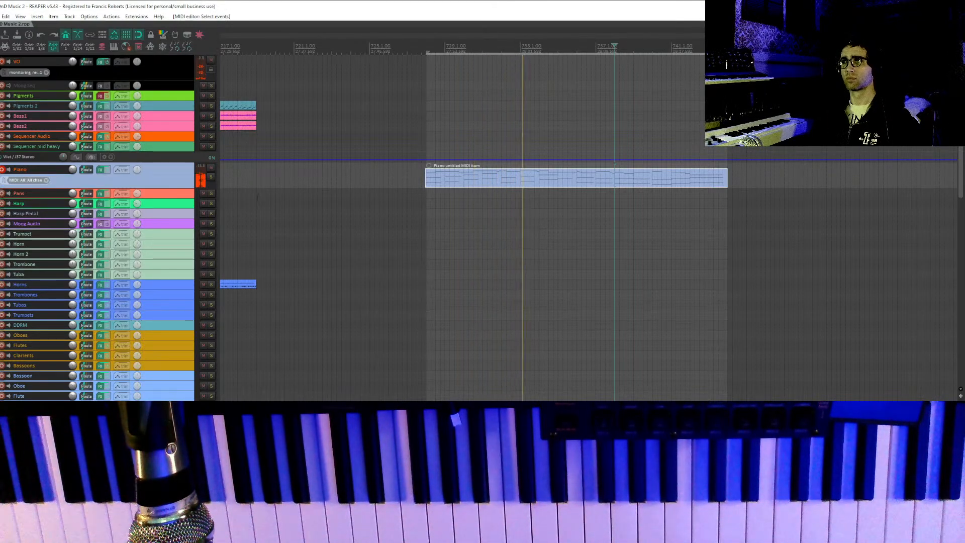
{"action": "left_click", "coordinate": [1, 171]}
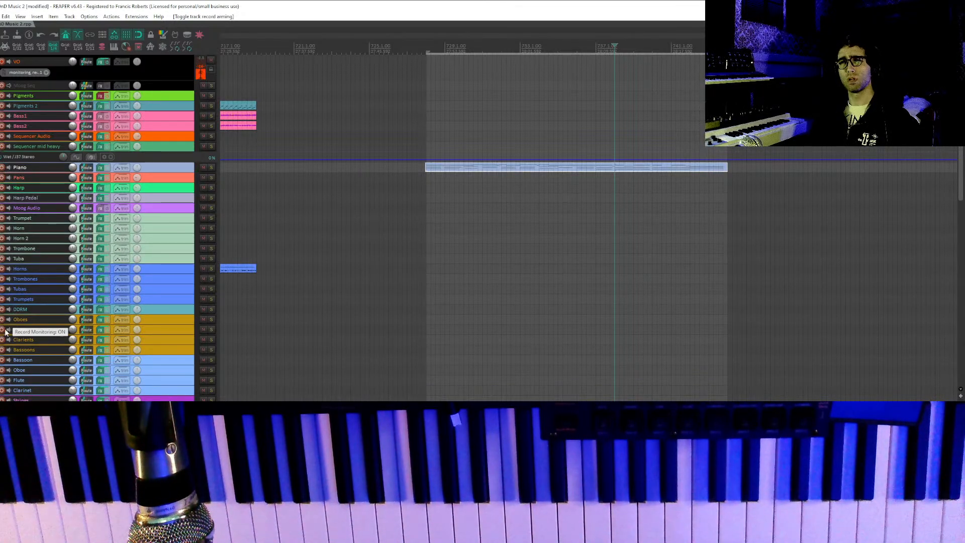
Arm the Strings track for recording and trim the Piano item's start edge to bar 728.
{"action": "scroll", "coordinate": [11, 386], "scroll_direction": "down", "scroll_amount": 2}
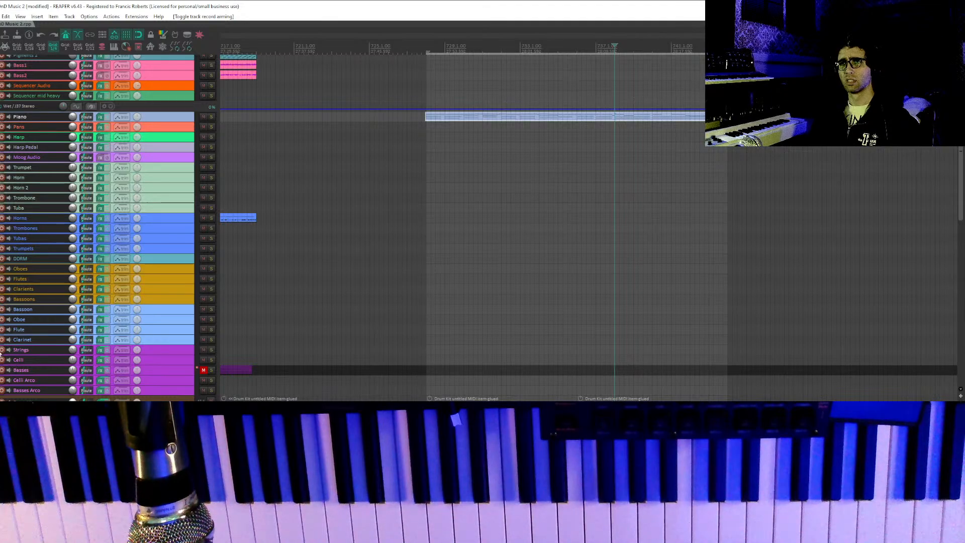
{"action": "left_click", "coordinate": [2, 350]}
{"action": "left_click", "coordinate": [417, 297]}
{"action": "scroll", "coordinate": [418, 298], "scroll_direction": "up", "scroll_amount": 3}
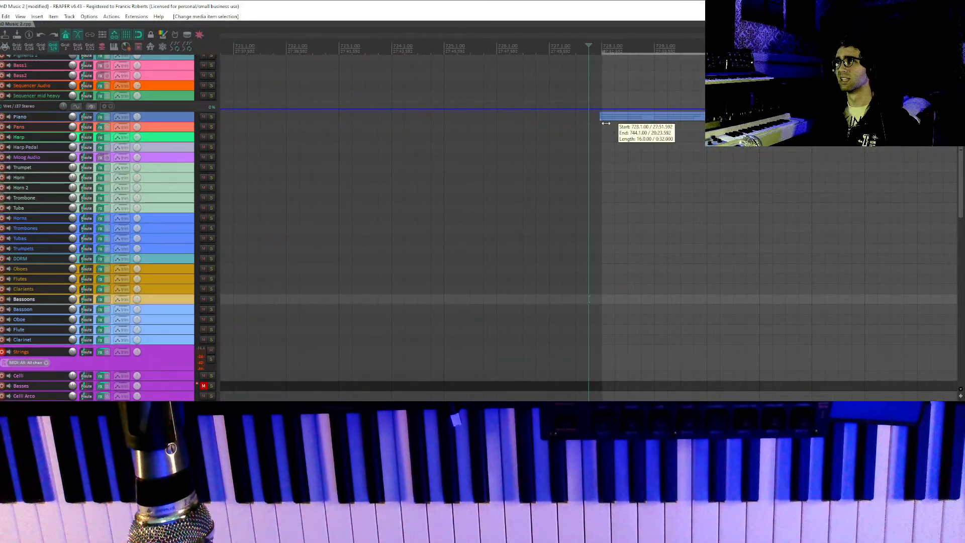
{"action": "left_click_drag", "start_coordinate": [602, 121], "coordinate": [601, 116]}
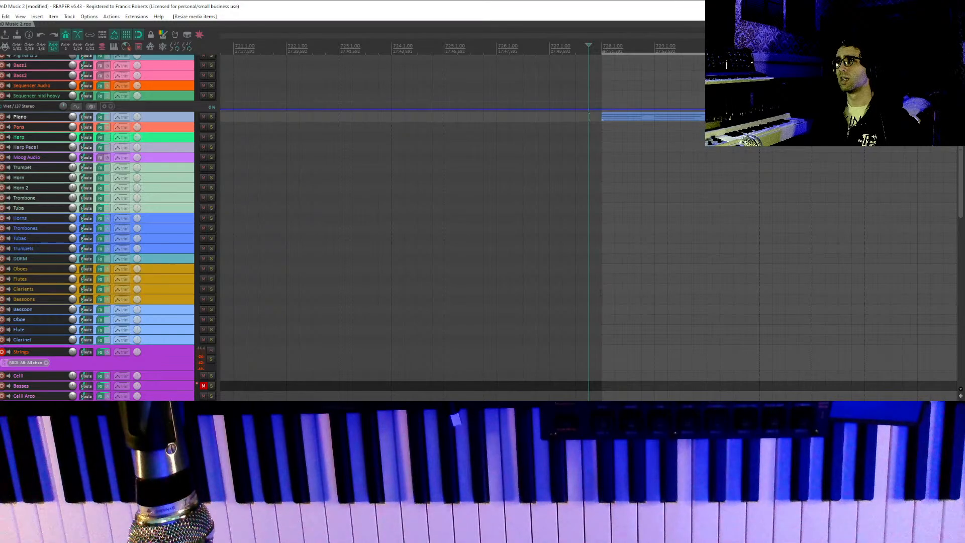
Place the edit cursor at the Piano item's start, bar 728, and save the project.
{"action": "left_click", "coordinate": [602, 291]}
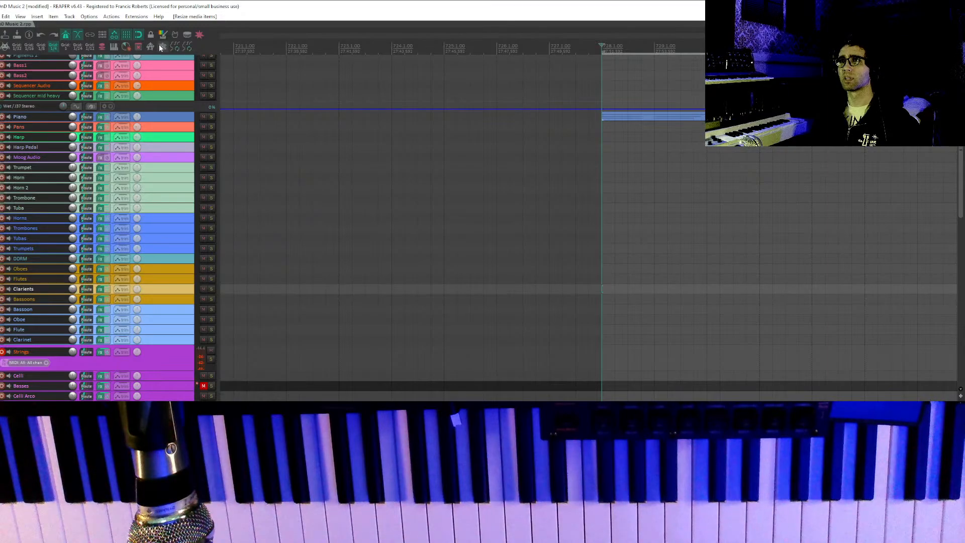
{"action": "left_click", "coordinate": [125, 48]}
{"action": "scroll", "coordinate": [784, 224], "scroll_direction": "down", "scroll_amount": 3}
{"action": "left_click_drag", "start_coordinate": [784, 224], "coordinate": [544, 245]}
{"action": "left_click_drag", "start_coordinate": [421, 268], "coordinate": [441, 242]}
{"action": "key", "text": "ctrl+s"}
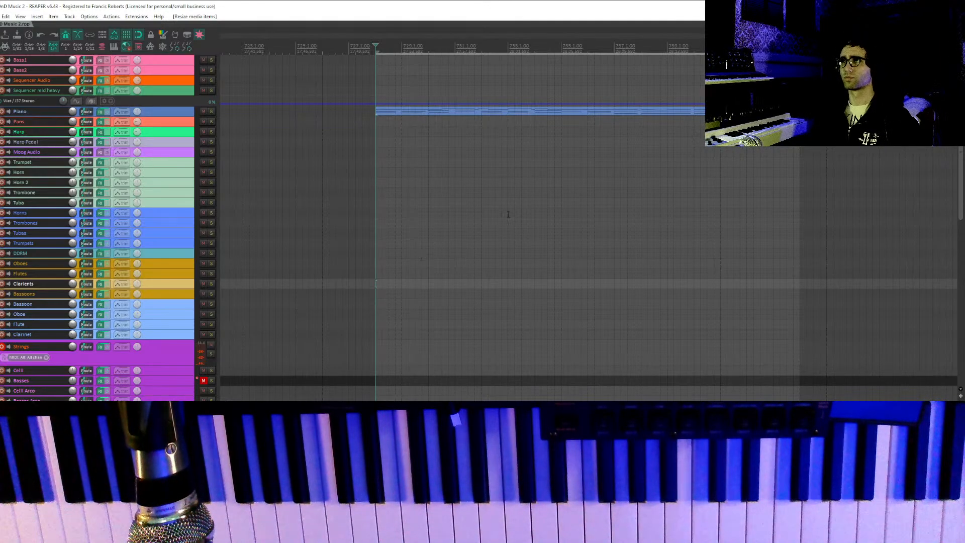
Open the Piano item in the MIDI editor and examine its melody and chord notes from bar 728 onward.
{"action": "left_click", "coordinate": [405, 111]}
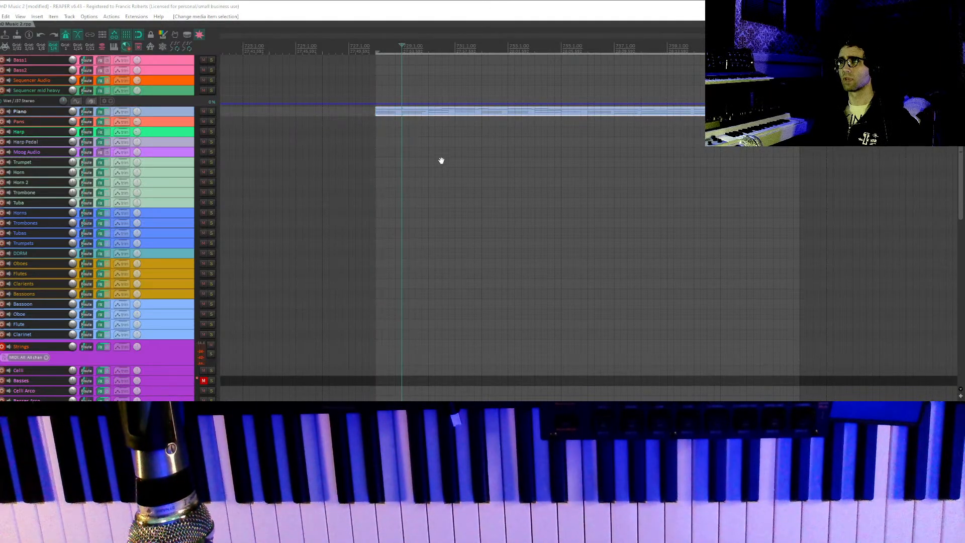
{"action": "scroll", "coordinate": [495, 244], "scroll_direction": "down", "scroll_amount": 6}
{"action": "scroll", "coordinate": [488, 243], "scroll_direction": "up", "scroll_amount": 2}
{"action": "scroll", "coordinate": [490, 244], "scroll_direction": "up", "scroll_amount": 3}
{"action": "left_click_drag", "start_coordinate": [537, 244], "coordinate": [368, 245]}
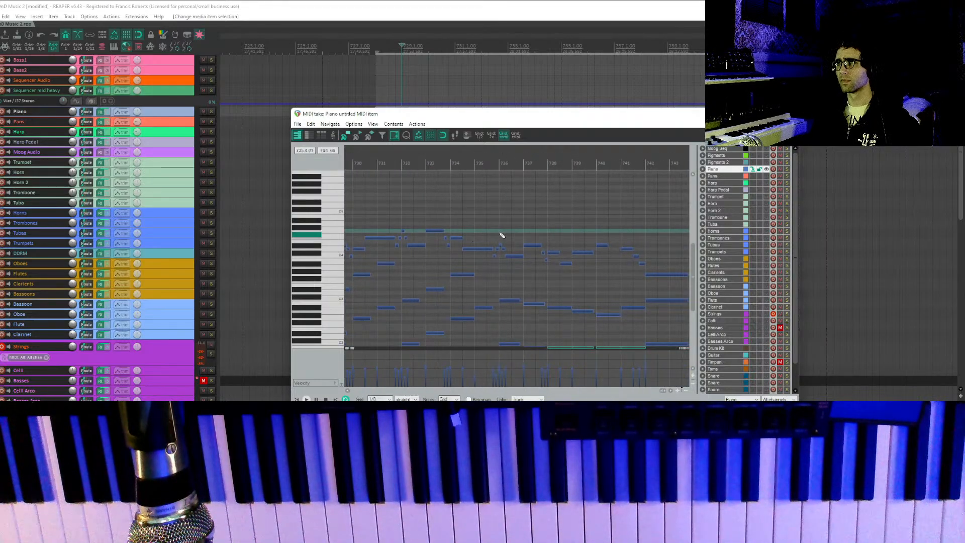
{"action": "scroll", "coordinate": [506, 229], "scroll_direction": "down", "scroll_amount": 1}
{"action": "mouse_move", "coordinate": [509, 226]}
{"action": "left_mouse_down"}
{"action": "mouse_move", "coordinate": [531, 239]}
{"action": "mouse_move", "coordinate": [399, 196]}
{"action": "left_mouse_up"}
{"action": "scroll", "coordinate": [532, 239], "scroll_direction": "up", "scroll_amount": 1}
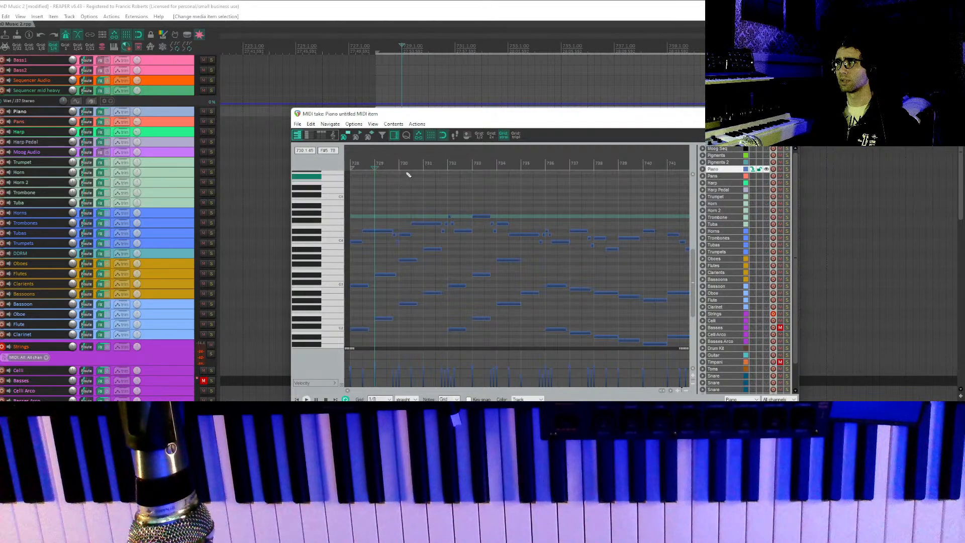
Record the melody on the Strings track from bar 728 through the end of the Piano item and clear the time selection.
{"action": "left_click", "coordinate": [378, 49]}
{"action": "key", "text": "space"}
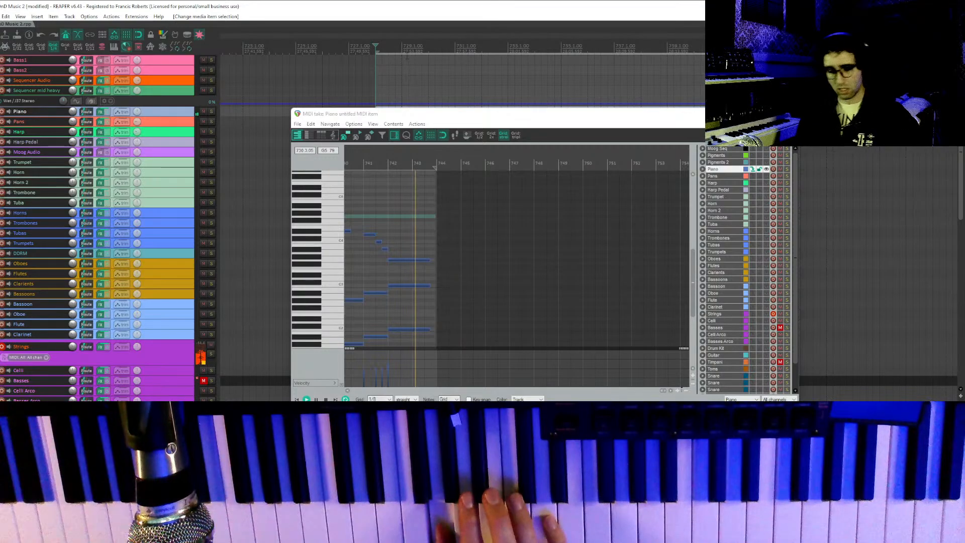
{"action": "key", "text": "Escape"}
{"action": "key", "text": "space"}
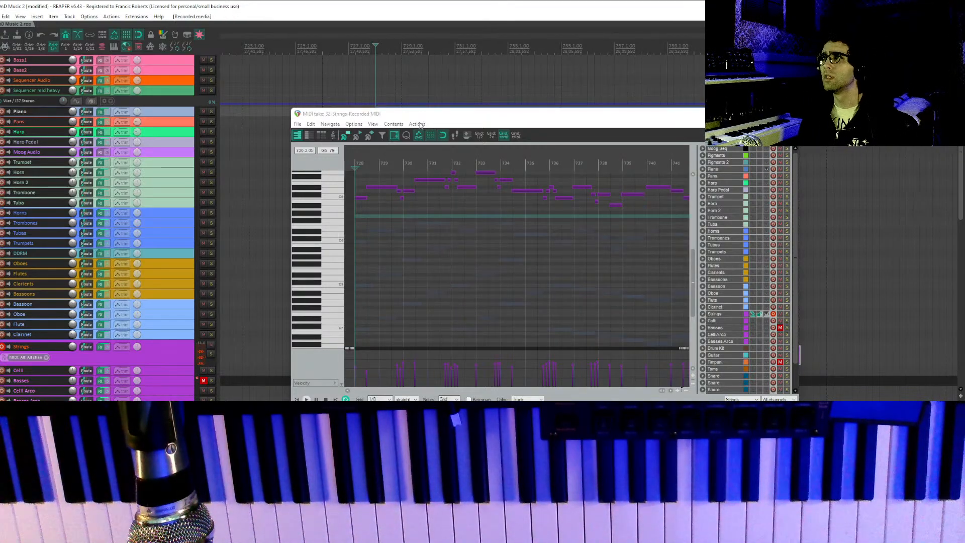
Quantize all notes of the recorded Strings take and close the MIDI editor.
{"action": "scroll", "coordinate": [546, 226], "scroll_direction": "down", "scroll_amount": 4}
{"action": "scroll", "coordinate": [558, 233], "scroll_direction": "up", "scroll_amount": 2}
{"action": "left_click_drag", "start_coordinate": [667, 277], "coordinate": [345, 171]}
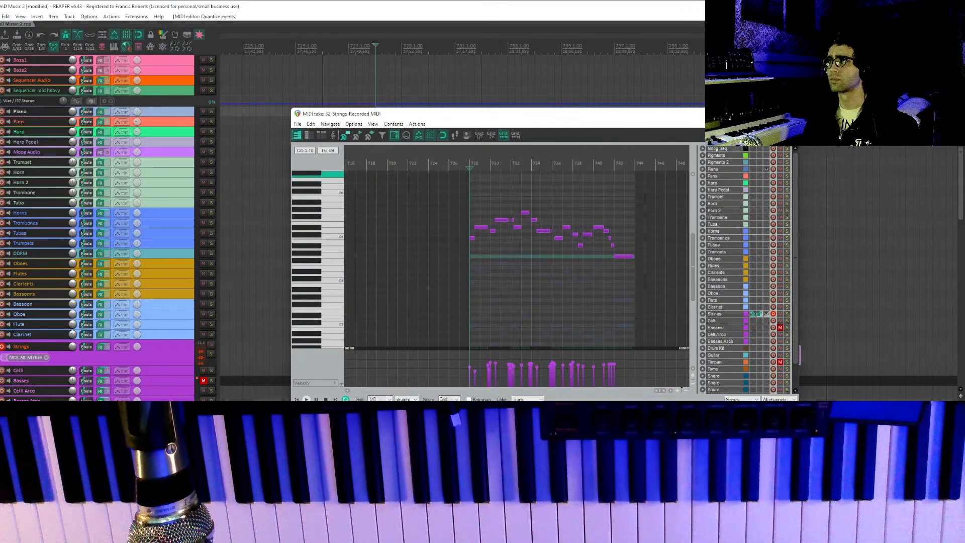
{"action": "left_click", "coordinate": [789, 114]}
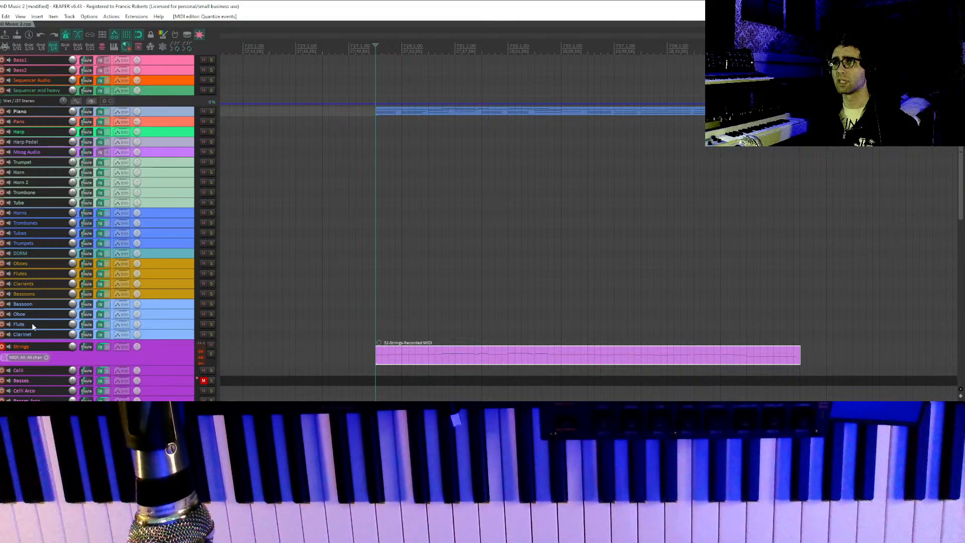
Disarm the Strings track and arm the first Toms track for recording.
{"action": "left_click", "coordinate": [2, 347]}
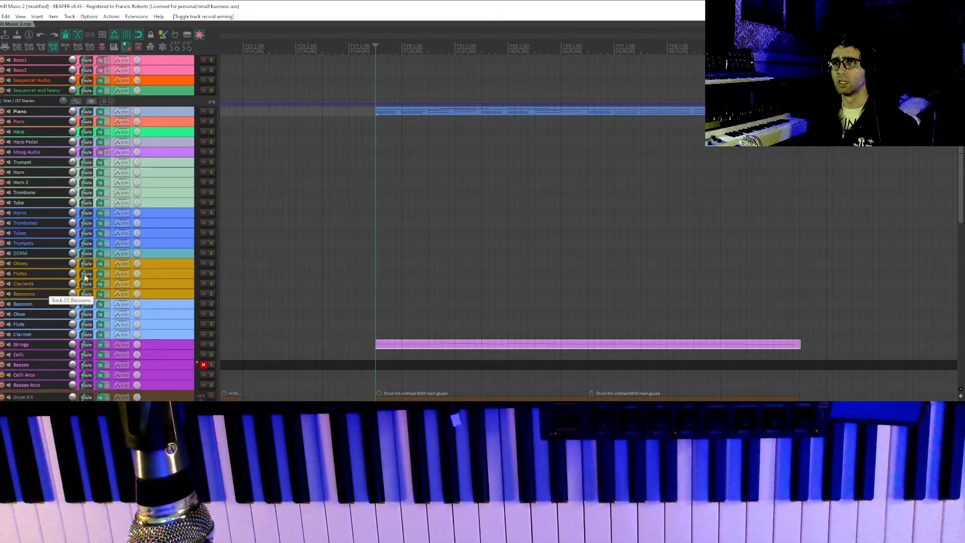
{"action": "scroll", "coordinate": [151, 316], "scroll_direction": "down", "scroll_amount": 15}
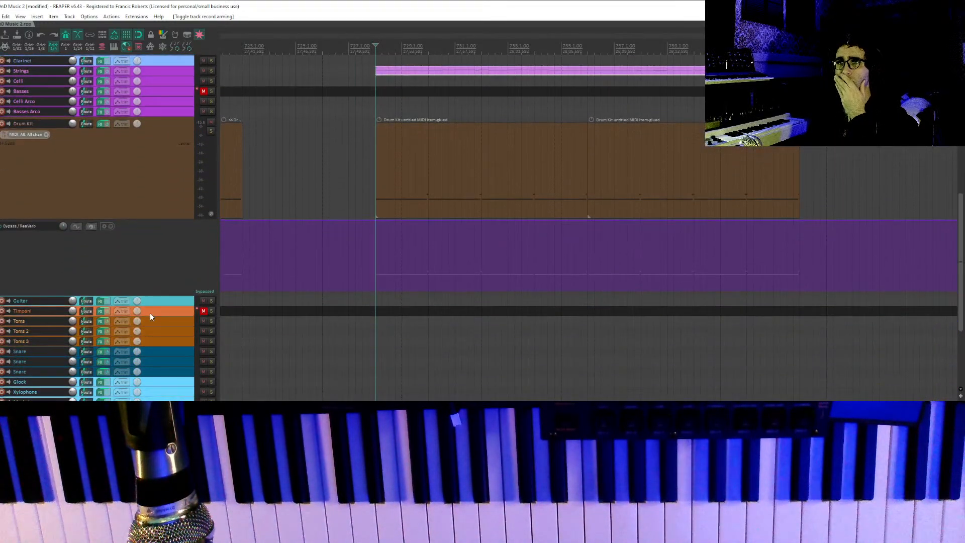
{"action": "scroll", "coordinate": [149, 316], "scroll_direction": "up", "scroll_amount": 1}
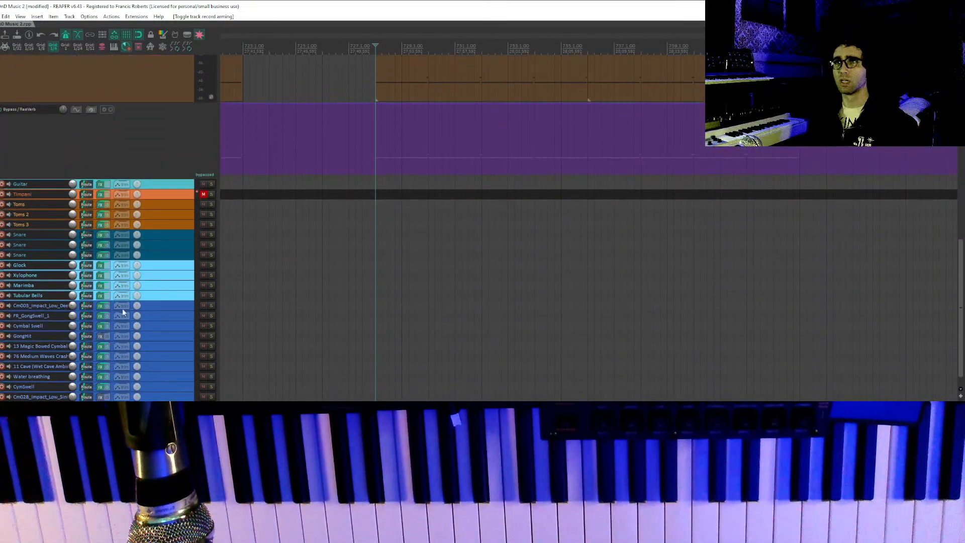
{"action": "left_click", "coordinate": [2, 205]}
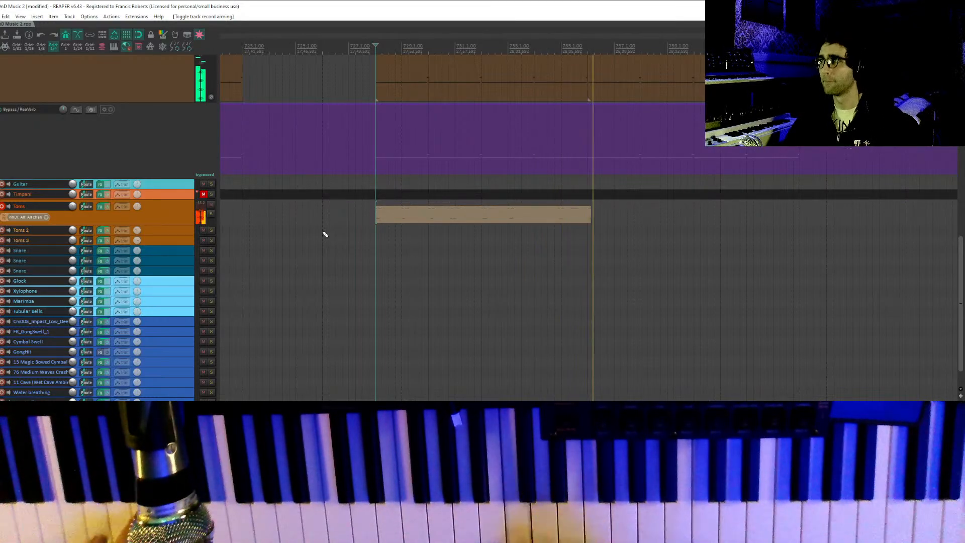
Discard the first Toms take and record a full replacement from bar 728 to about bar 744.
{"action": "key", "text": "space"}
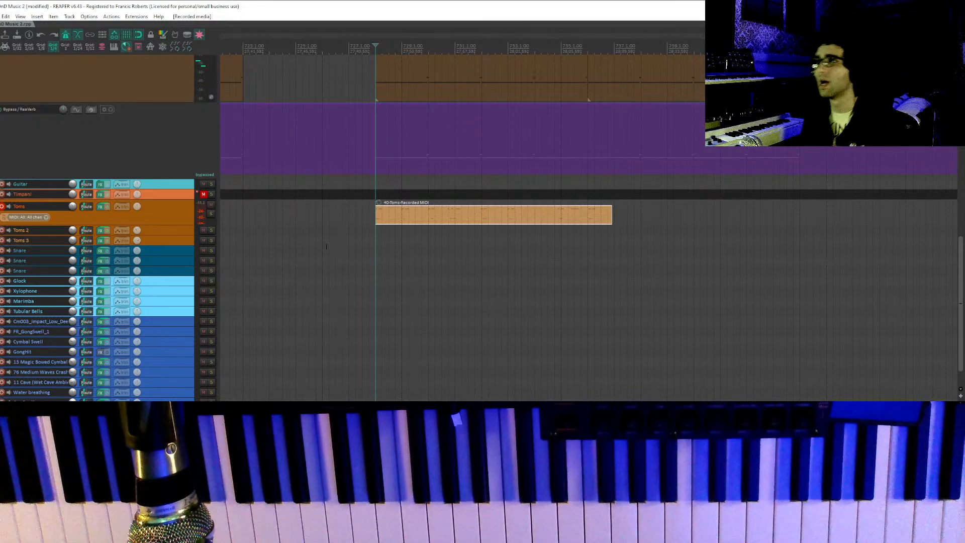
{"action": "key", "text": "ctrl+z"}
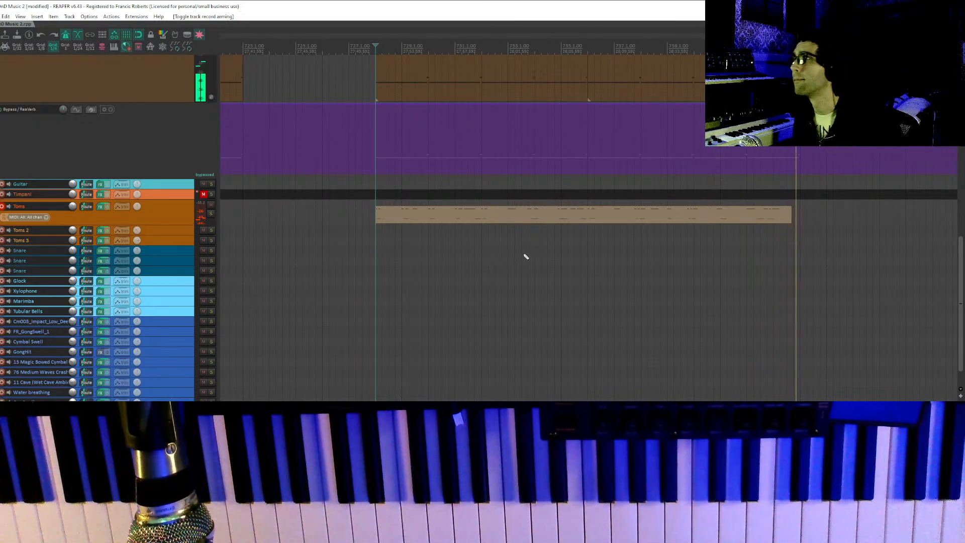
{"action": "key", "text": "space"}
{"action": "left_click", "coordinate": [495, 220]}
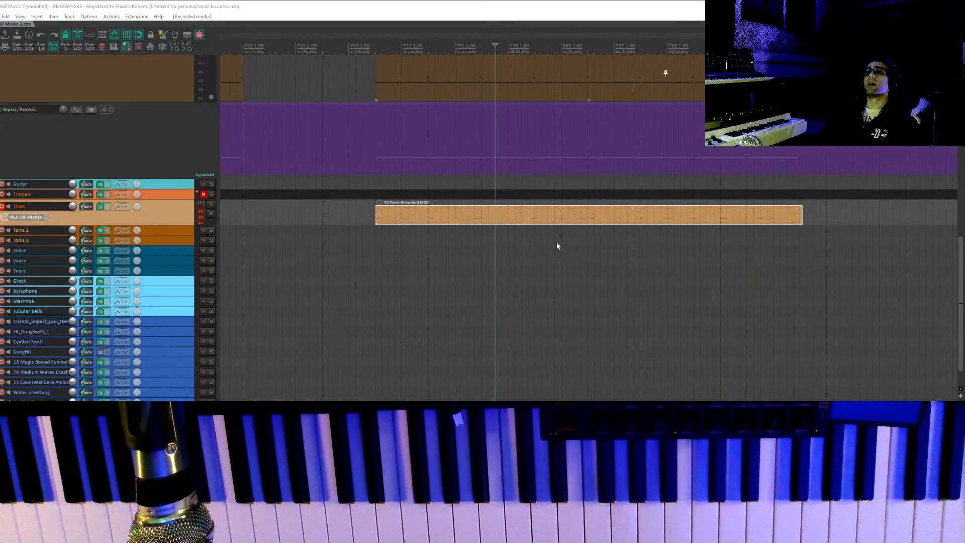
Open the recorded Toms item in the MIDI editor and quantize its notes to the grid at 100% strength with overlaps fixed.
{"action": "double_click", "coordinate": [592, 217]}
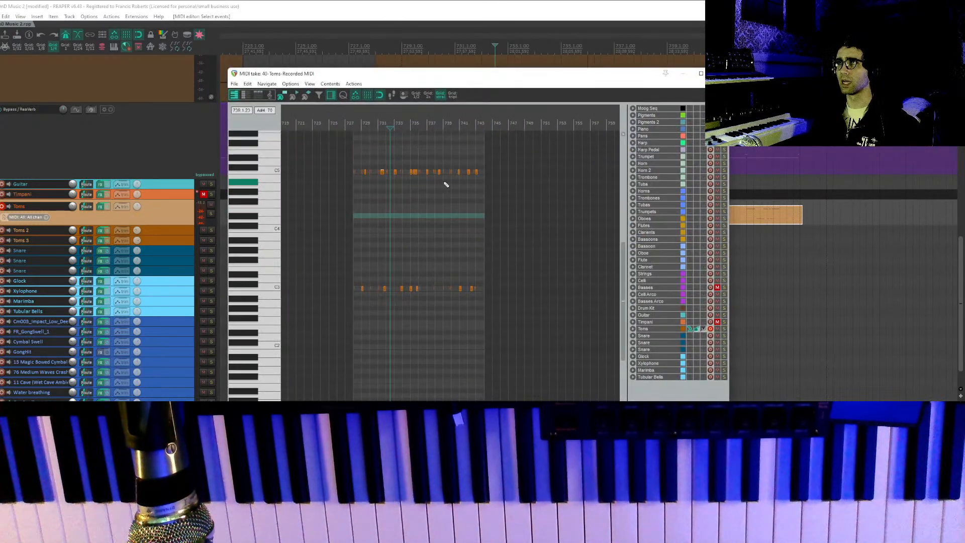
{"action": "key", "text": "ctrl+q"}
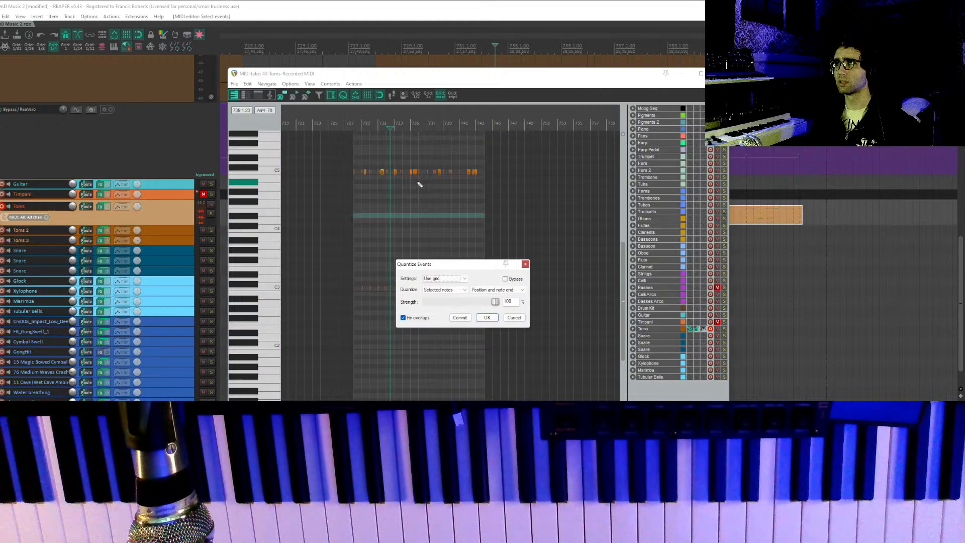
{"action": "key", "text": "Return"}
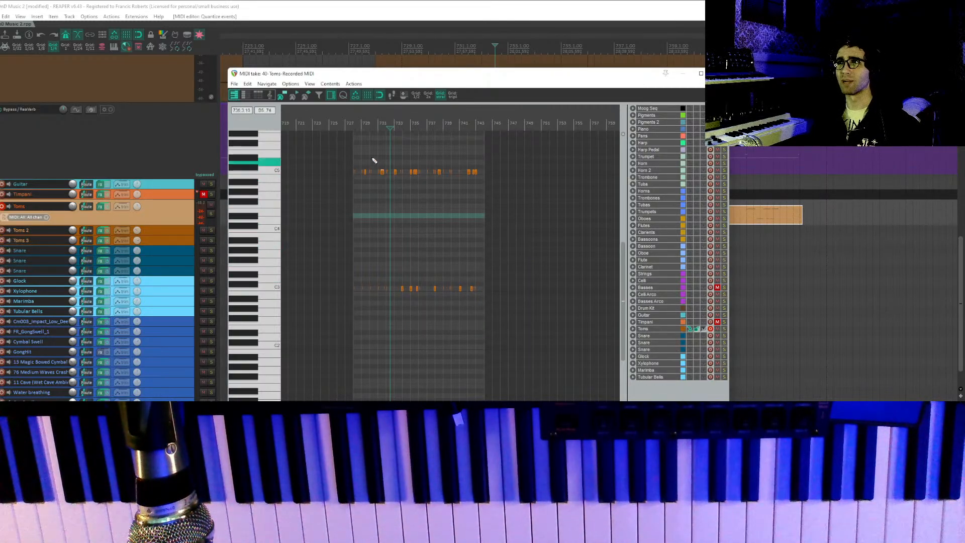
Play back the quantized Toms part from just before its start through bar 742, following the notes to check their timing.
{"action": "left_click", "coordinate": [352, 125]}
{"action": "scroll", "coordinate": [495, 255], "scroll_direction": "up", "scroll_amount": 6}
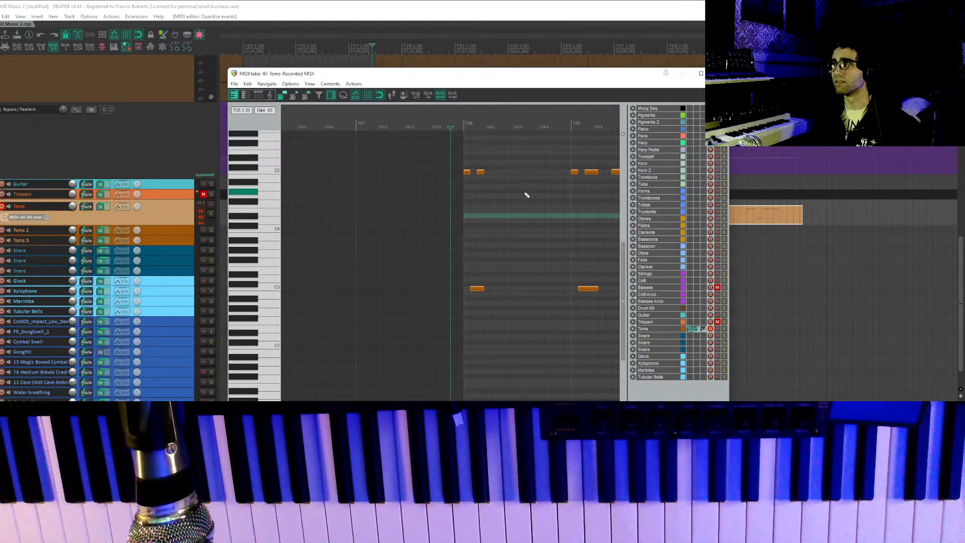
{"action": "left_click_drag", "start_coordinate": [528, 195], "coordinate": [499, 215]}
{"action": "left_click_drag", "start_coordinate": [451, 308], "coordinate": [448, 309]}
{"action": "key", "text": "space"}
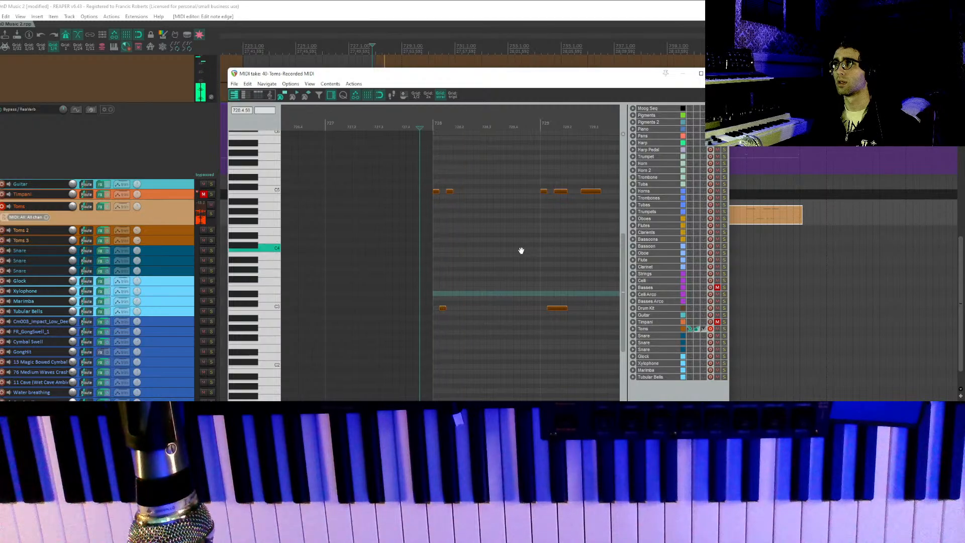
{"action": "left_click_drag", "start_coordinate": [528, 250], "coordinate": [429, 267]}
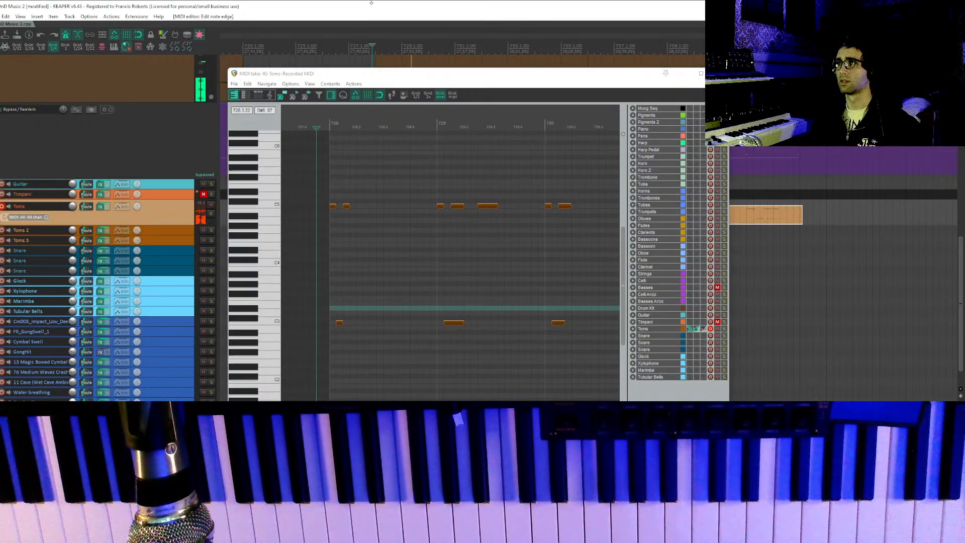
{"action": "key", "text": "space"}
{"action": "key", "text": "space"}
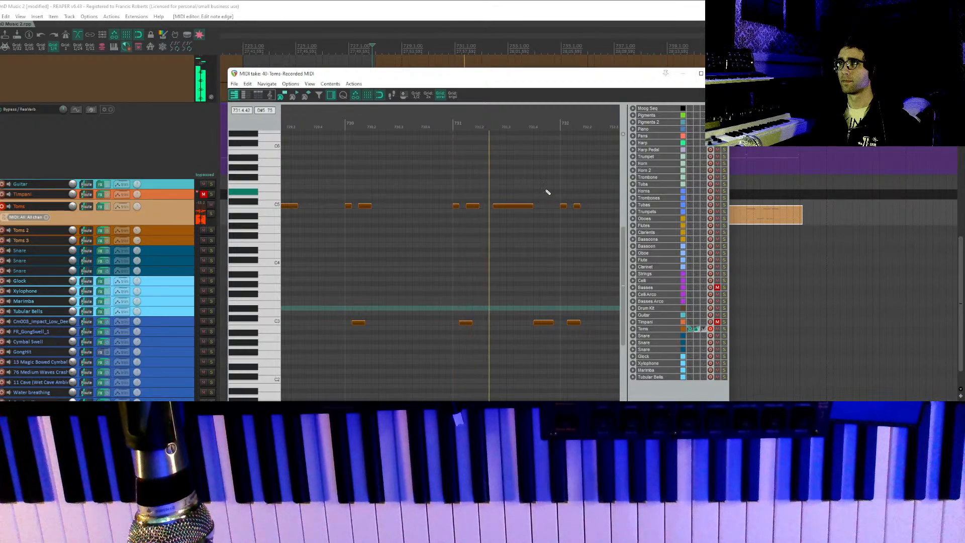
{"action": "left_click_drag", "start_coordinate": [583, 193], "coordinate": [448, 228]}
{"action": "left_click_drag", "start_coordinate": [503, 208], "coordinate": [448, 213]}
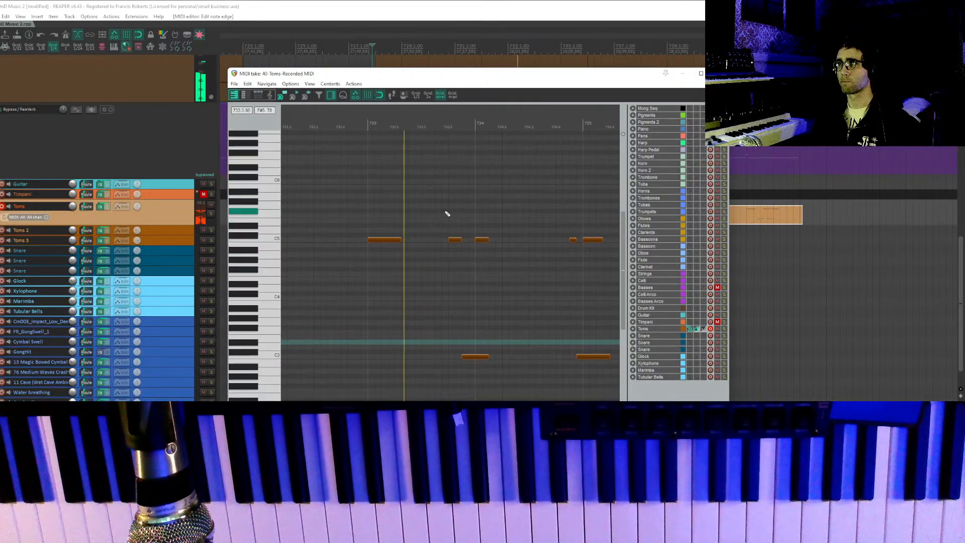
{"action": "left_click_drag", "start_coordinate": [504, 202], "coordinate": [468, 204]}
{"action": "left_click_drag", "start_coordinate": [522, 188], "coordinate": [461, 190]}
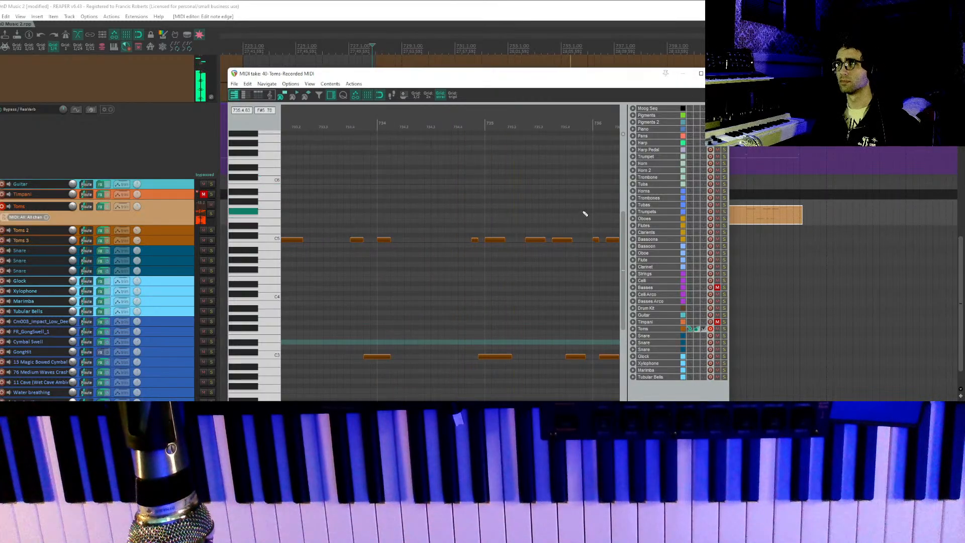
{"action": "left_click_drag", "start_coordinate": [583, 208], "coordinate": [280, 212]}
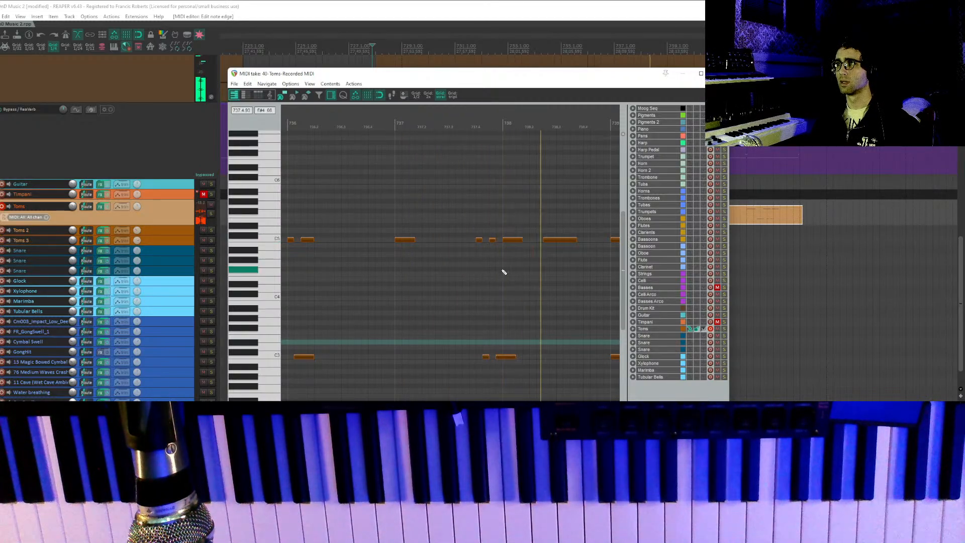
{"action": "left_click_drag", "start_coordinate": [556, 245], "coordinate": [395, 265]}
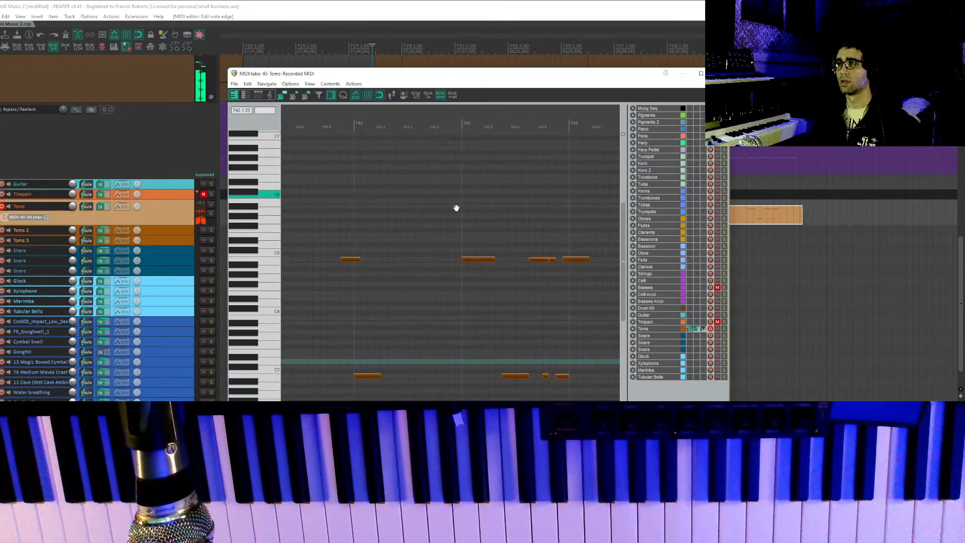
{"action": "left_click_drag", "start_coordinate": [471, 202], "coordinate": [403, 219]}
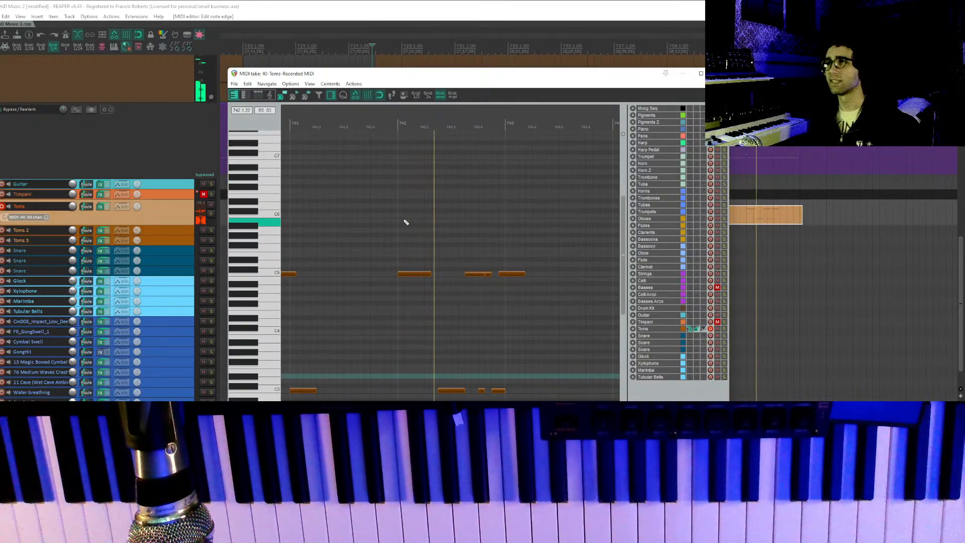
{"action": "key", "text": "space"}
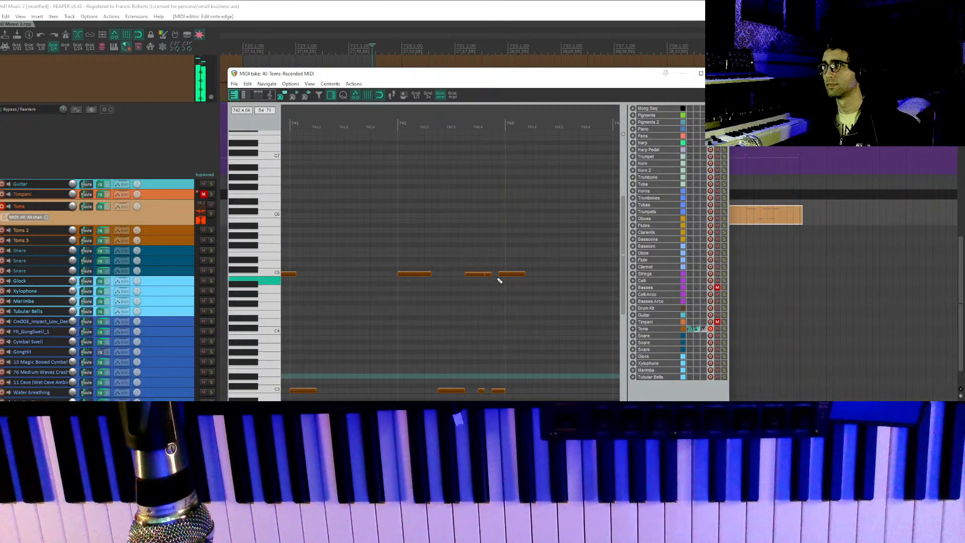
Move the last C5 note of the Toms part to the start of bar 743, and close the MIDI editor.
{"action": "left_click", "coordinate": [499, 278]}
{"action": "left_click", "coordinate": [459, 276]}
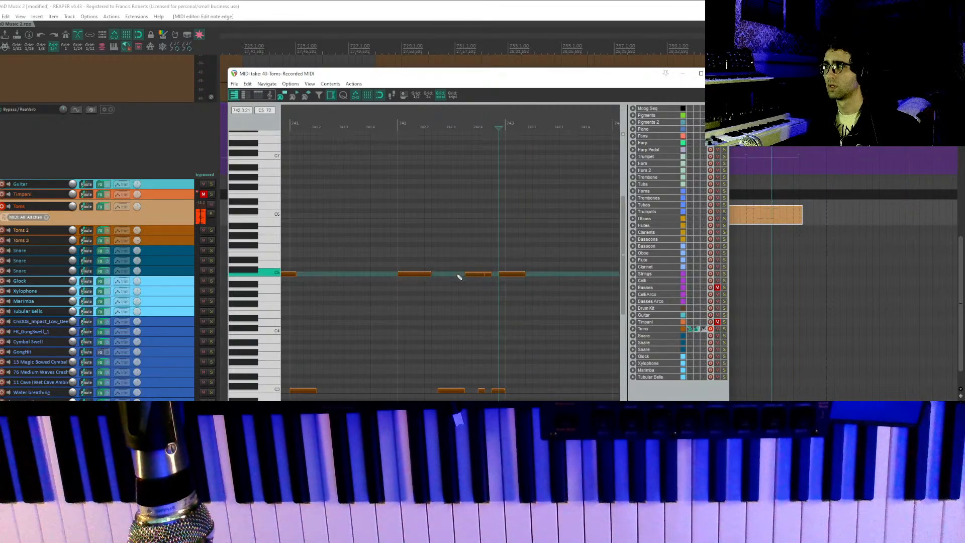
{"action": "key", "text": "space"}
{"action": "key", "text": "space"}
{"action": "scroll", "coordinate": [485, 283], "scroll_direction": "up", "scroll_amount": 3}
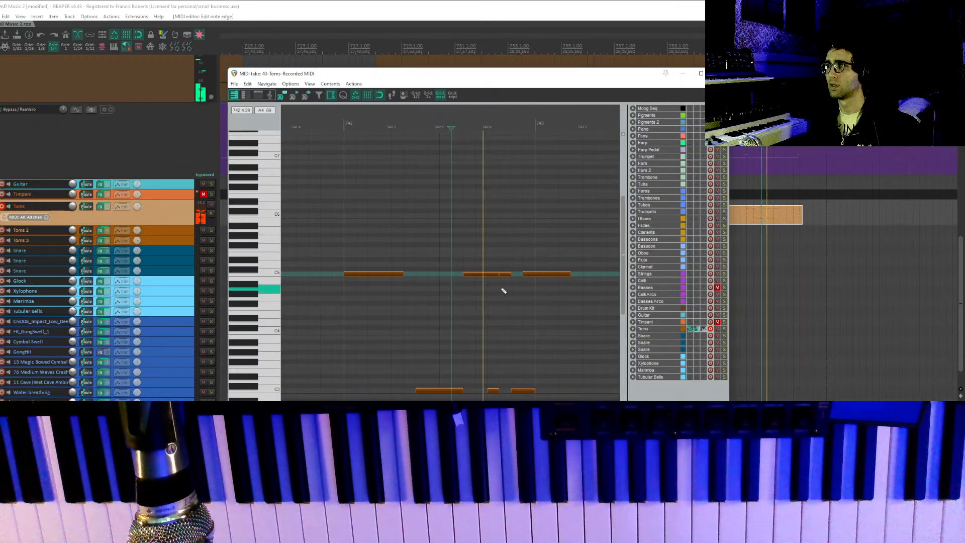
{"action": "left_click", "coordinate": [398, 300]}
{"action": "key", "text": "space"}
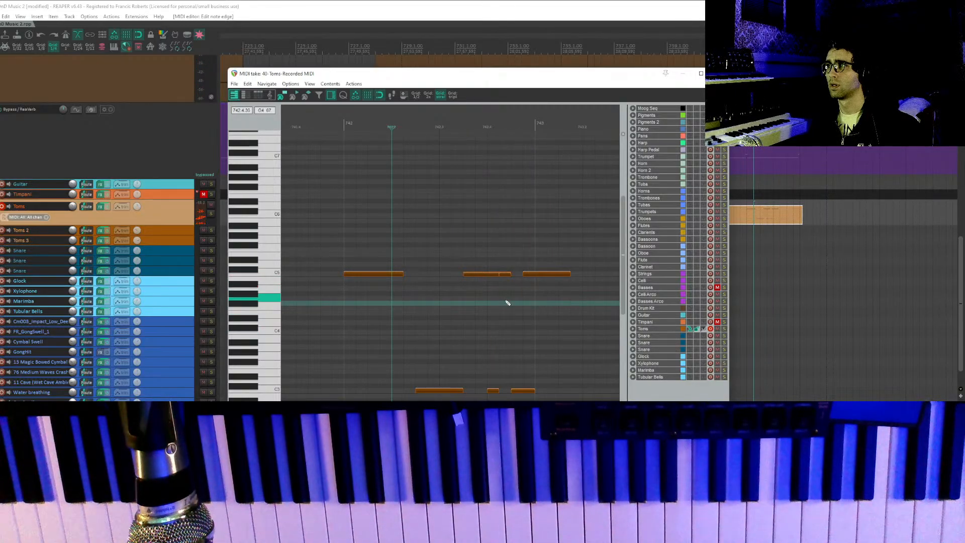
{"action": "left_click_drag", "start_coordinate": [533, 275], "coordinate": [546, 280]}
{"action": "key", "text": "ctrl+z"}
{"action": "left_click", "coordinate": [485, 304]}
{"action": "key", "text": "space"}
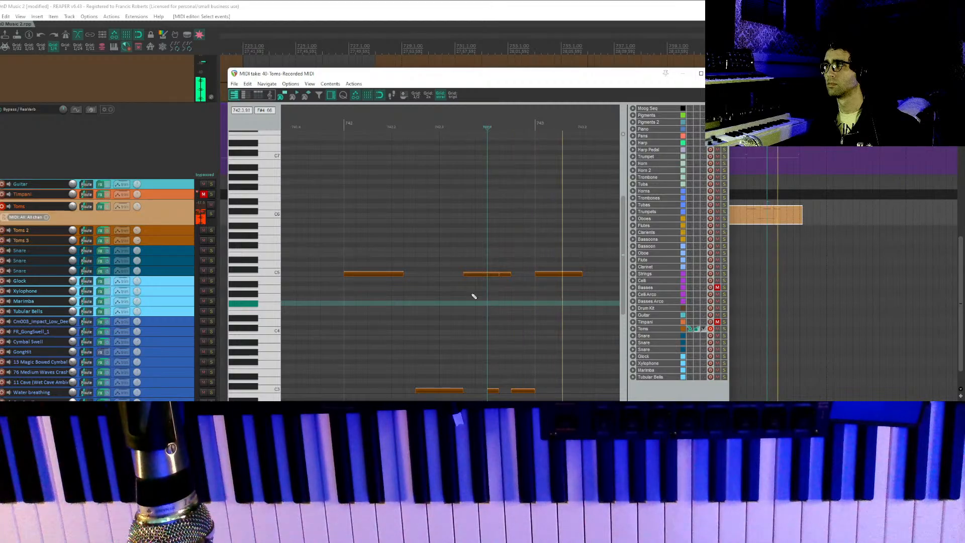
{"action": "left_click", "coordinate": [463, 283]}
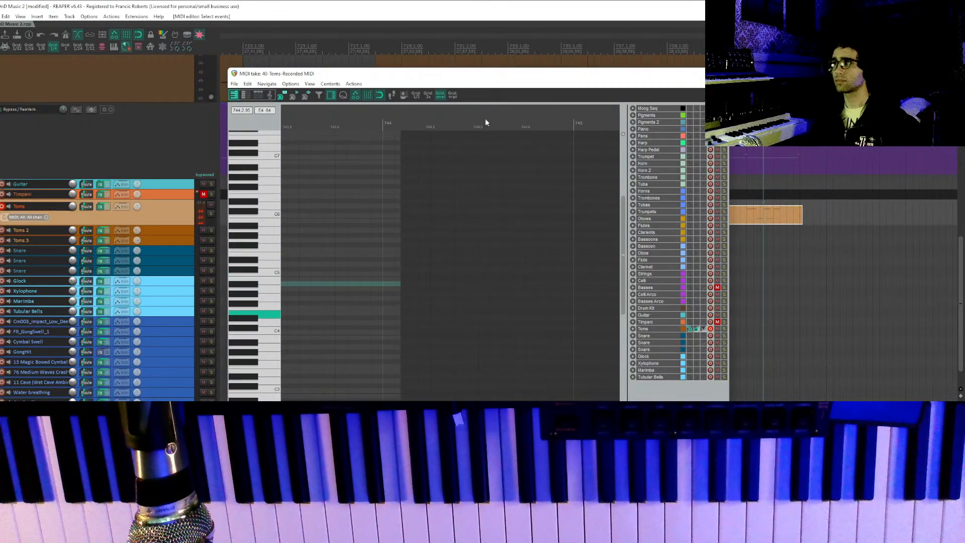
{"action": "key", "text": "Escape"}
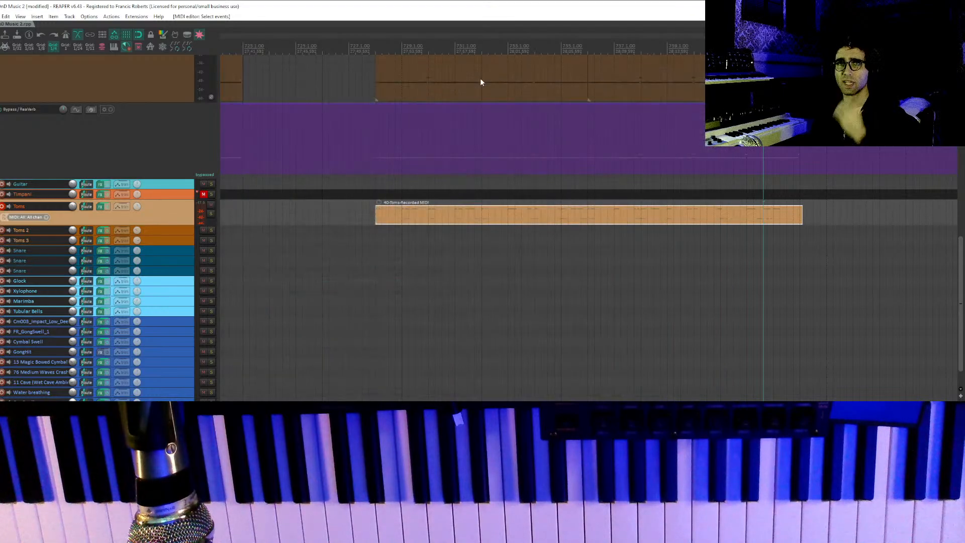
Save the project, and delete the Drum Kit items that sit above the recorded Toms part.
{"action": "scroll", "coordinate": [447, 251], "scroll_direction": "up", "scroll_amount": 1}
{"action": "left_click", "coordinate": [447, 265]}
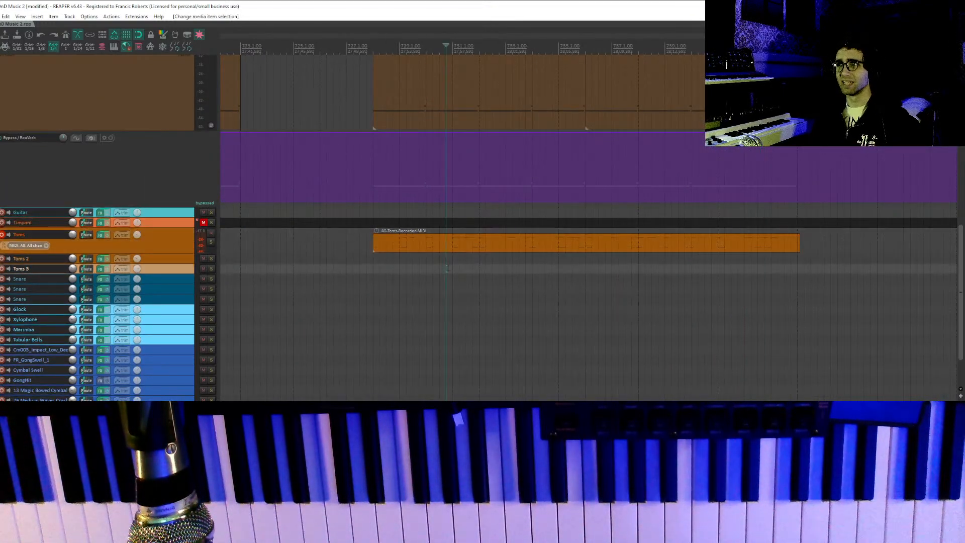
{"action": "scroll", "coordinate": [448, 264], "scroll_direction": "down", "scroll_amount": 3}
{"action": "key", "text": "ctrl+s"}
{"action": "scroll", "coordinate": [527, 202], "scroll_direction": "down", "scroll_amount": 3}
{"action": "left_click_drag", "start_coordinate": [548, 200], "coordinate": [513, 226]}
{"action": "key", "text": "Delete"}
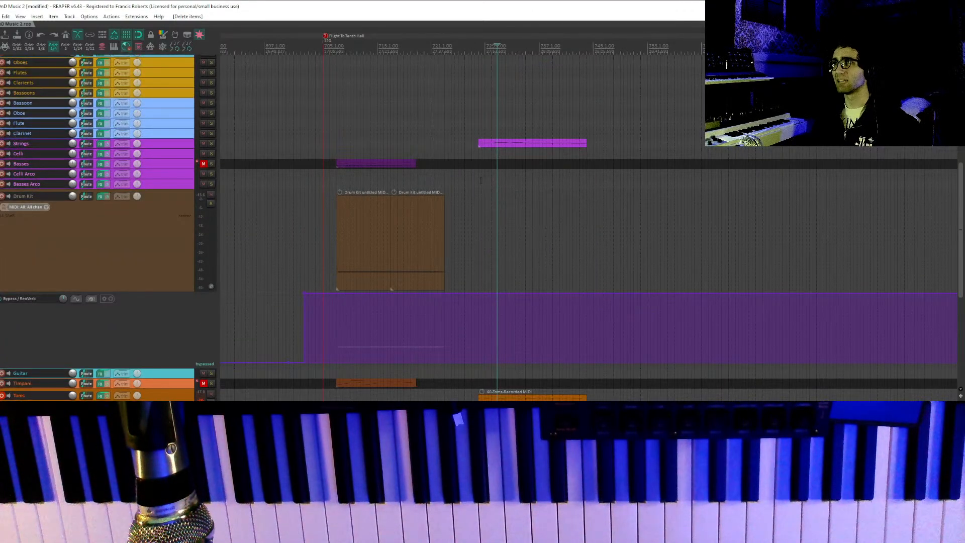
Audition the arrangement from the start of the Toms item, and disarm the Toms track from recording.
{"action": "left_click", "coordinate": [479, 180]}
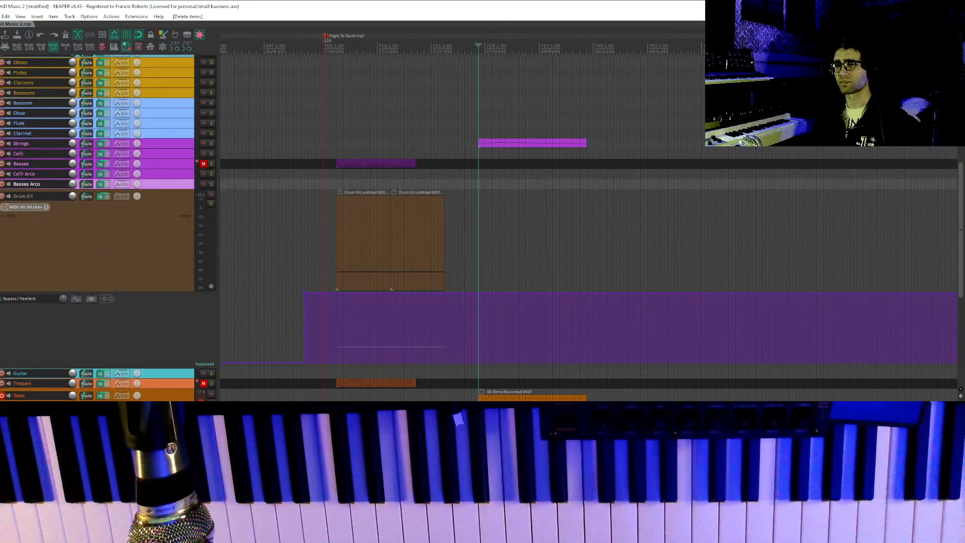
{"action": "key", "text": "space"}
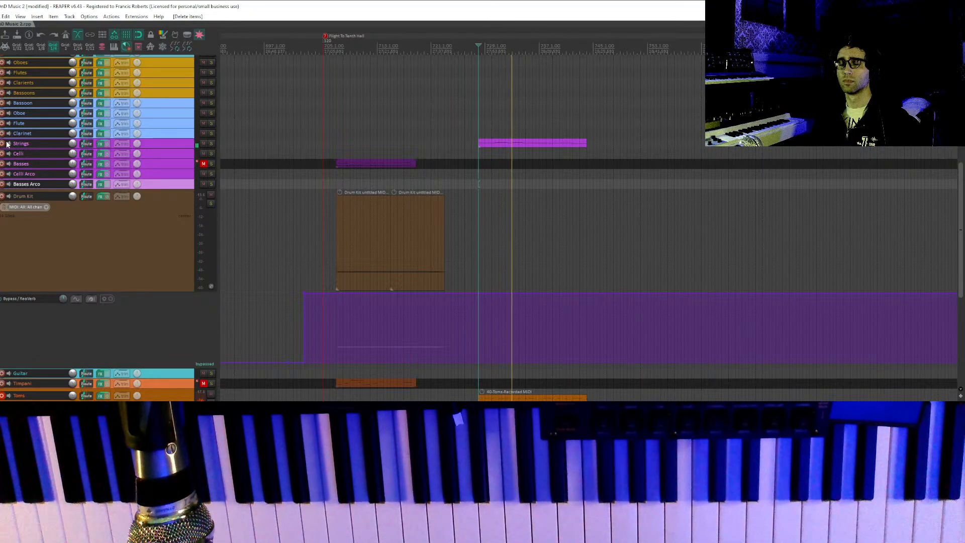
{"action": "scroll", "coordinate": [513, 187], "scroll_direction": "down", "scroll_amount": 3}
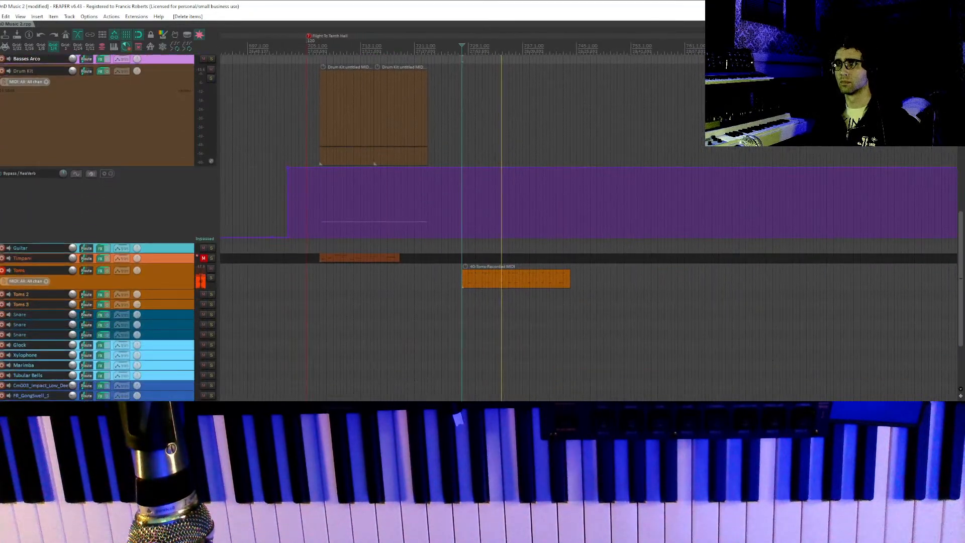
{"action": "left_click", "coordinate": [2, 270]}
{"action": "left_click", "coordinate": [495, 268]}
{"action": "scroll", "coordinate": [491, 267], "scroll_direction": "up", "scroll_amount": 1}
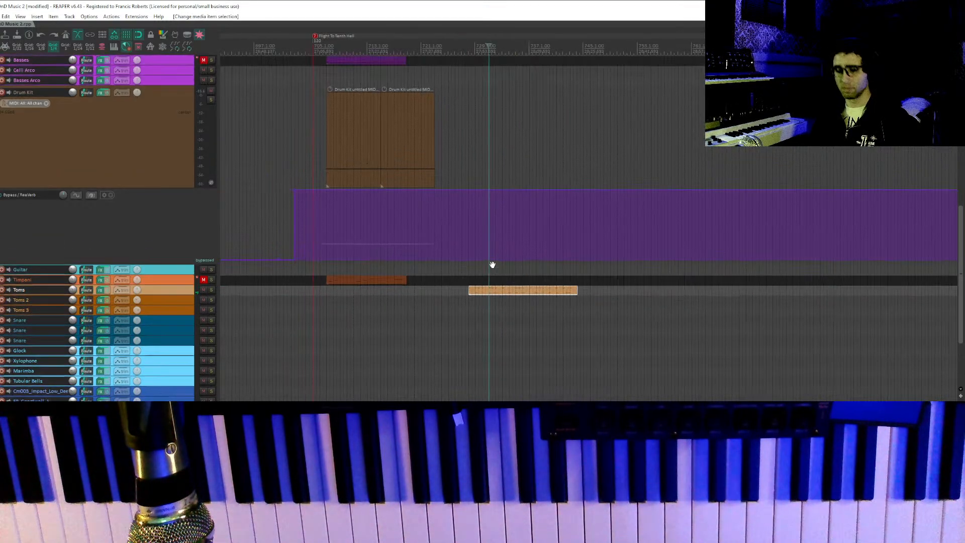
Unmute the Timpani track and select its item.
{"action": "left_click", "coordinate": [203, 280]}
{"action": "left_click_drag", "start_coordinate": [385, 282], "coordinate": [365, 296]}
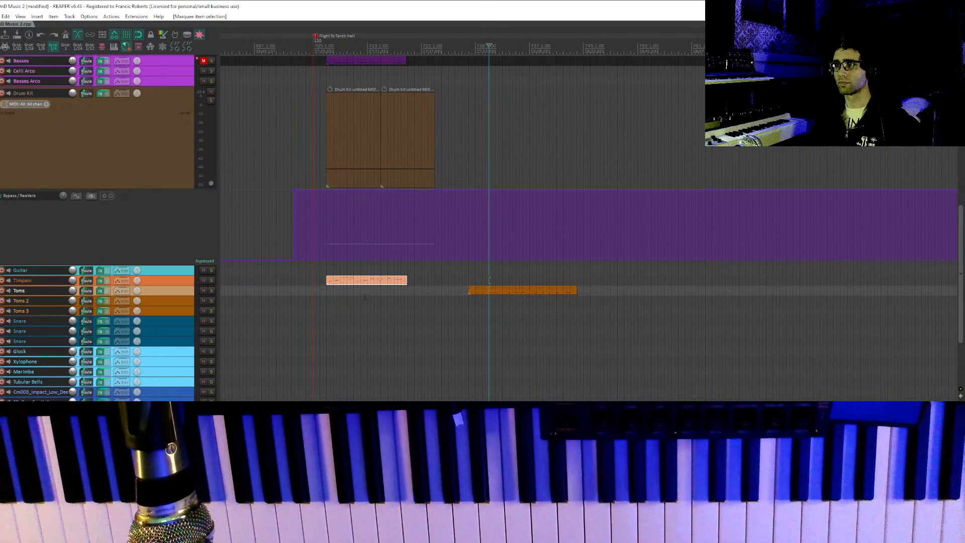
{"action": "key", "text": "u"}
Copy the recorded Toms item onto the Celli track beneath the Strings item, and open the copy in the MIDI editor.
{"action": "left_click_drag", "start_coordinate": [475, 290], "coordinate": [487, 179]}
{"action": "left_click", "coordinate": [474, 176]}
{"action": "left_click", "coordinate": [474, 175]}
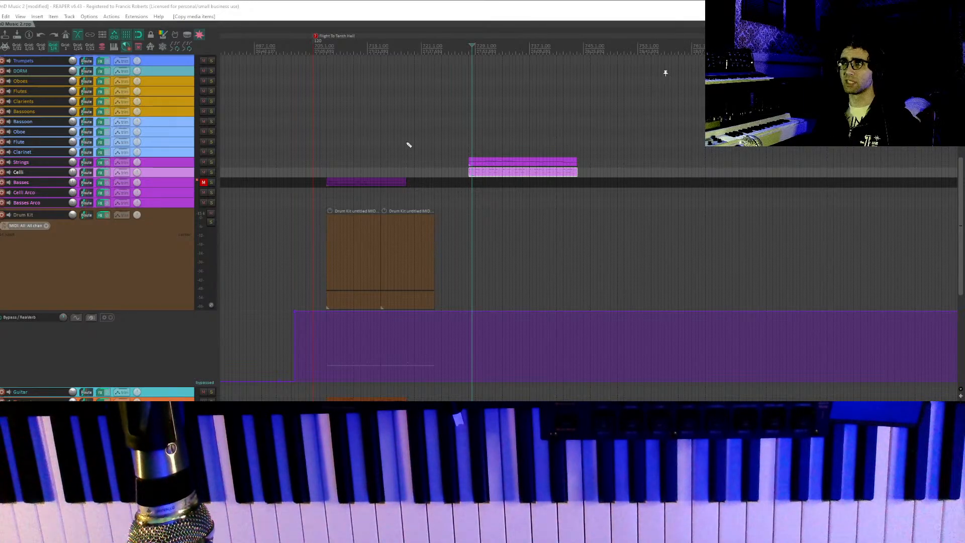
Move all the C3 notes of the Celli item up two octaves to C5.
{"action": "scroll", "coordinate": [416, 198], "scroll_direction": "down", "scroll_amount": 6}
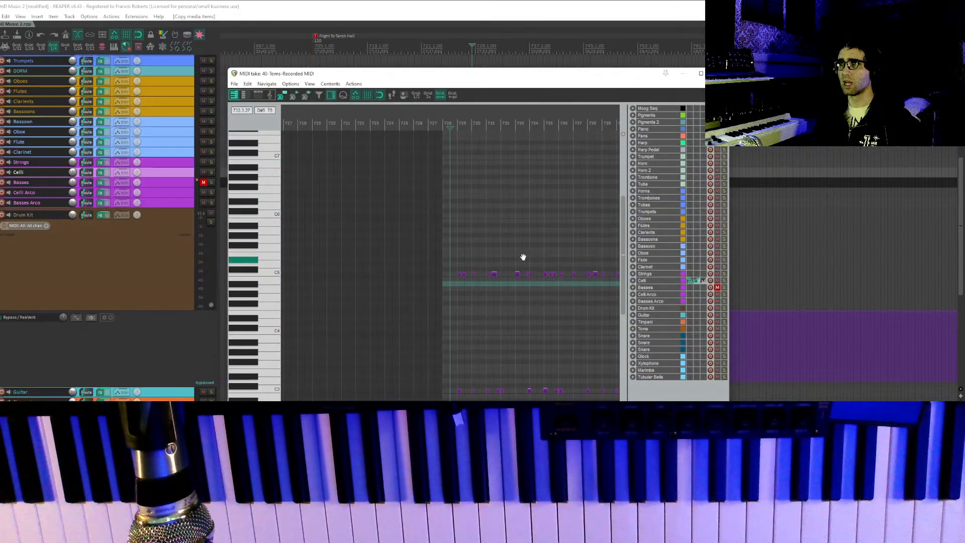
{"action": "left_click_drag", "start_coordinate": [524, 258], "coordinate": [390, 227]}
{"action": "left_click_drag", "start_coordinate": [459, 242], "coordinate": [458, 174]}
{"action": "left_click_drag", "start_coordinate": [550, 323], "coordinate": [296, 231]}
{"action": "scroll", "coordinate": [372, 231], "scroll_direction": "up", "scroll_amount": 5}
{"action": "scroll", "coordinate": [418, 237], "scroll_direction": "up", "scroll_amount": 3}
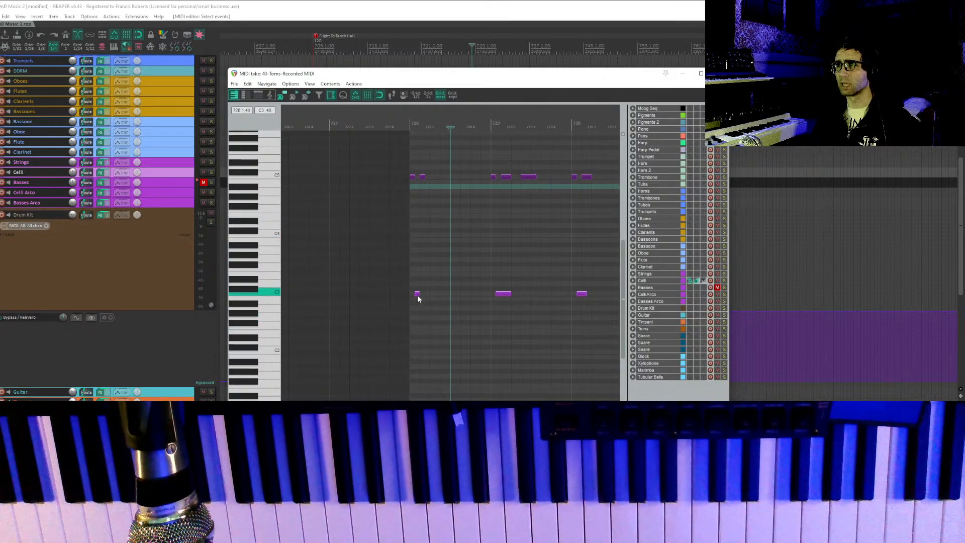
{"action": "scroll", "coordinate": [417, 297], "scroll_direction": "up", "scroll_amount": 4}
{"action": "left_click_drag", "start_coordinate": [366, 324], "coordinate": [500, 201]}
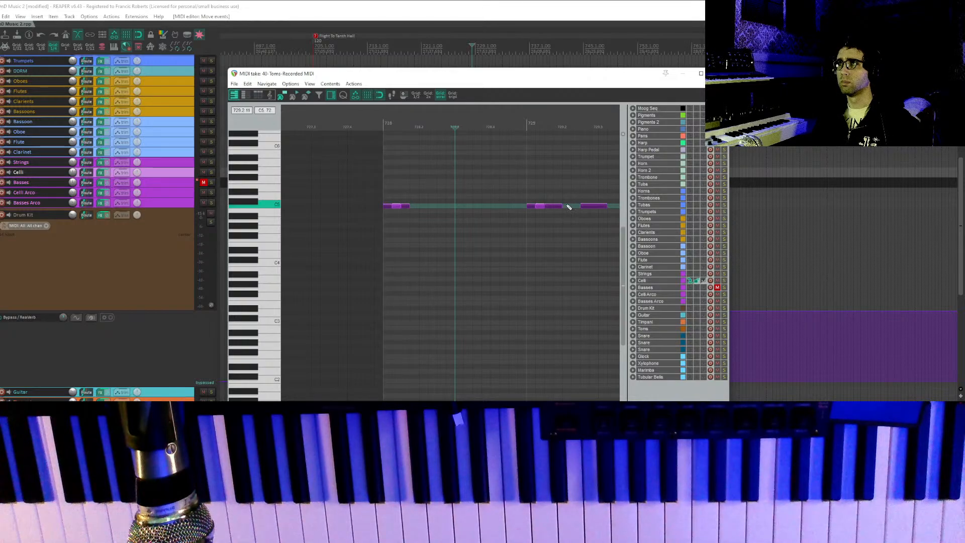
Move all the Celli notes from C5 down to C2, and audition them from the start of the item.
{"action": "left_click", "coordinate": [546, 209]}
{"action": "left_click", "coordinate": [559, 207], "text": "ctrl"}
{"action": "left_click", "coordinate": [548, 207]}
{"action": "scroll", "coordinate": [470, 201], "scroll_direction": "down", "scroll_amount": 6}
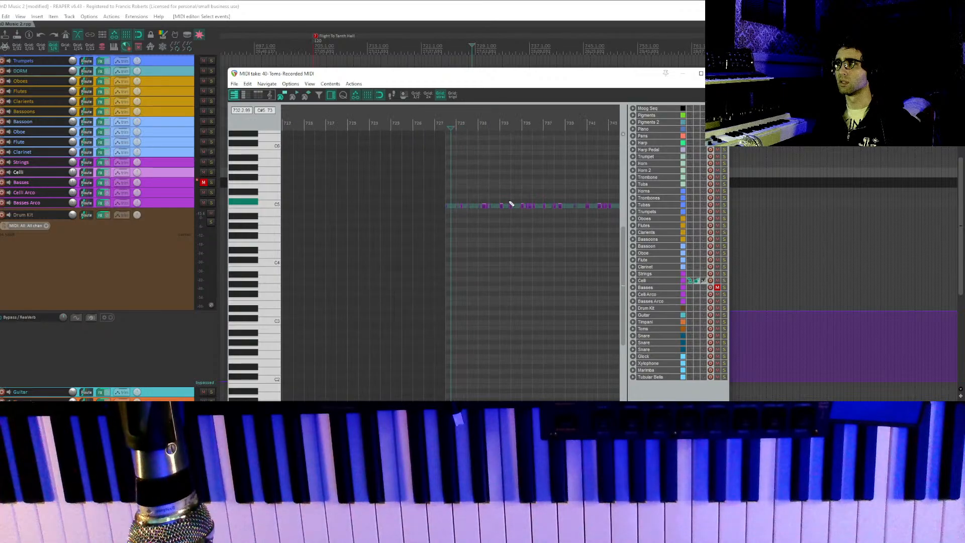
{"action": "scroll", "coordinate": [447, 203], "scroll_direction": "up", "scroll_amount": 6}
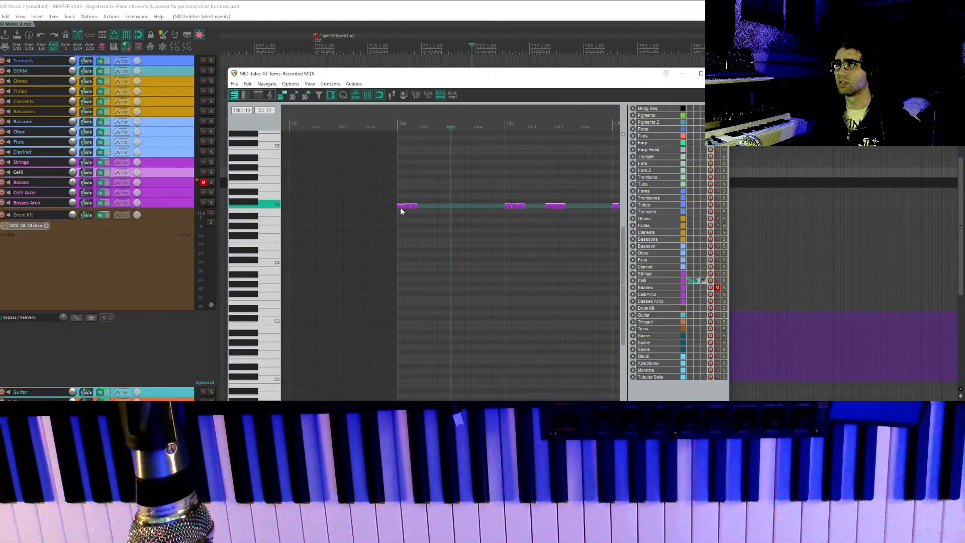
{"action": "left_click_drag", "start_coordinate": [400, 207], "coordinate": [396, 382]}
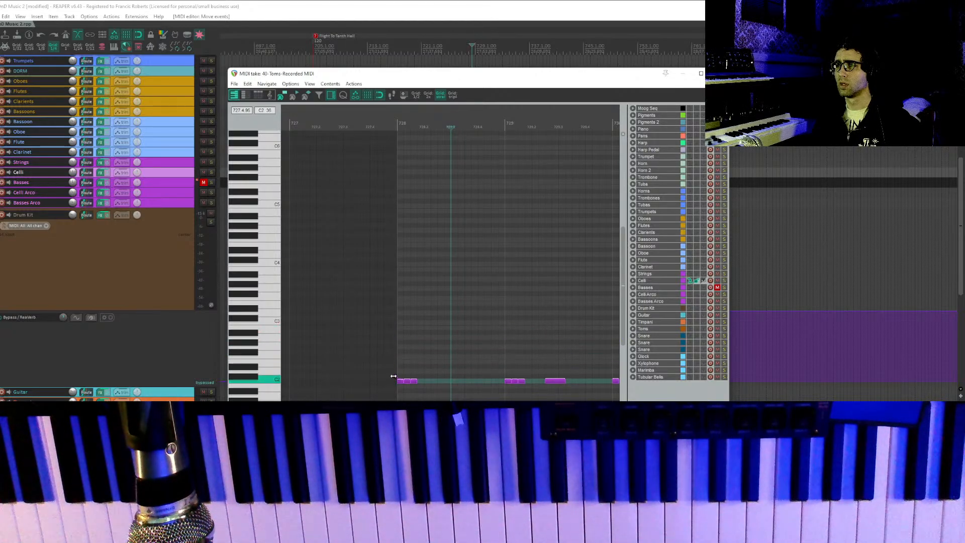
{"action": "left_click", "coordinate": [385, 368]}
{"action": "key", "text": "space"}
{"action": "key", "text": "space"}
Switch the controller lane of the Celli item to 01 Mod Wheel MSB, with the whole item in view.
{"action": "scroll", "coordinate": [451, 319], "scroll_direction": "down", "scroll_amount": 1}
{"action": "left_click_drag", "start_coordinate": [452, 318], "coordinate": [377, 300]}
{"action": "left_click", "coordinate": [276, 439]}
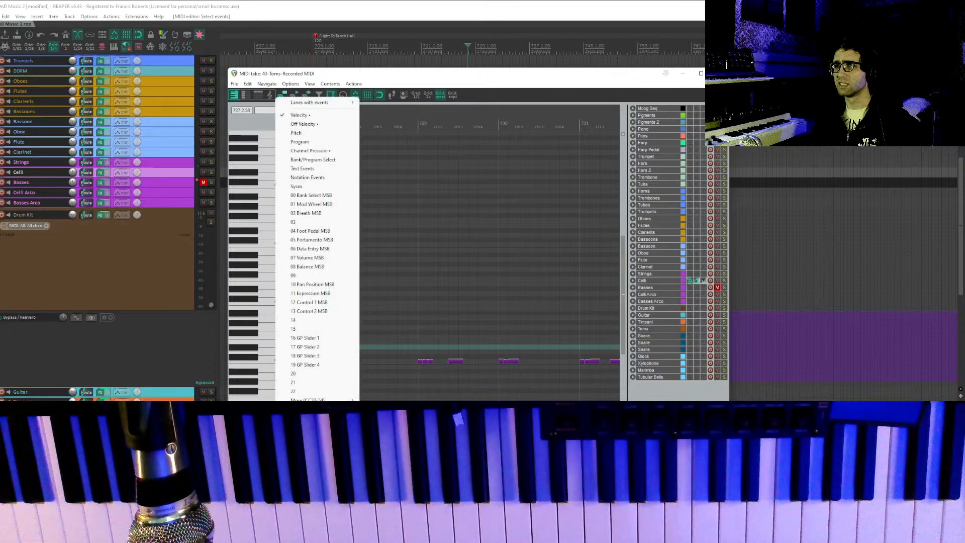
{"action": "left_click", "coordinate": [322, 204]}
{"action": "scroll", "coordinate": [458, 307], "scroll_direction": "down", "scroll_amount": 4}
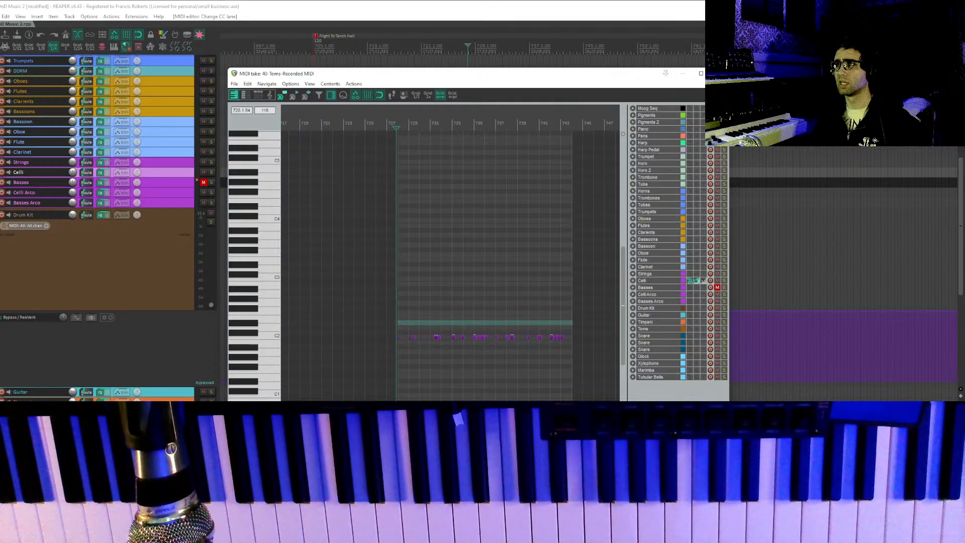
Raise the Celli notes in bar 729 from C2 to D#2, and audition them from just before the bar.
{"action": "left_click", "coordinate": [394, 307]}
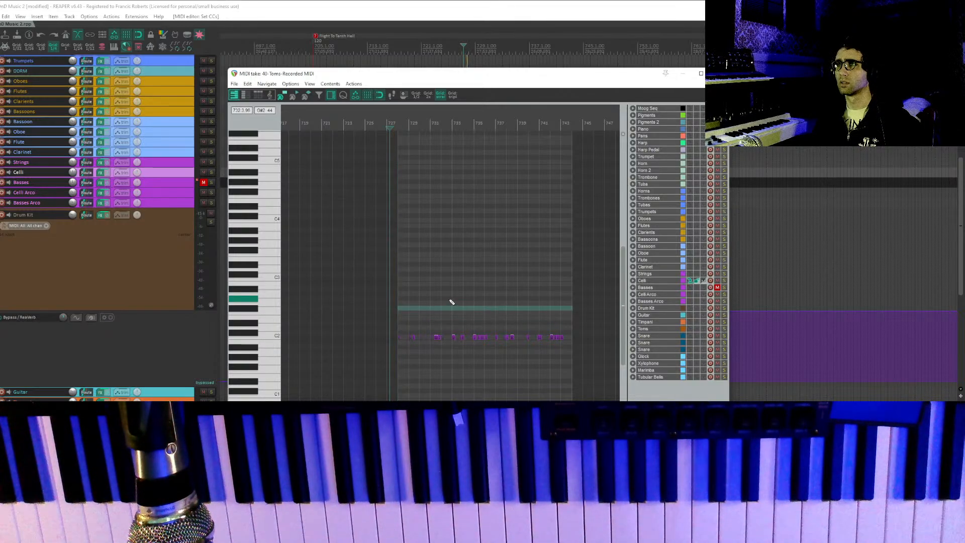
{"action": "scroll", "coordinate": [503, 299], "scroll_direction": "up", "scroll_amount": 2}
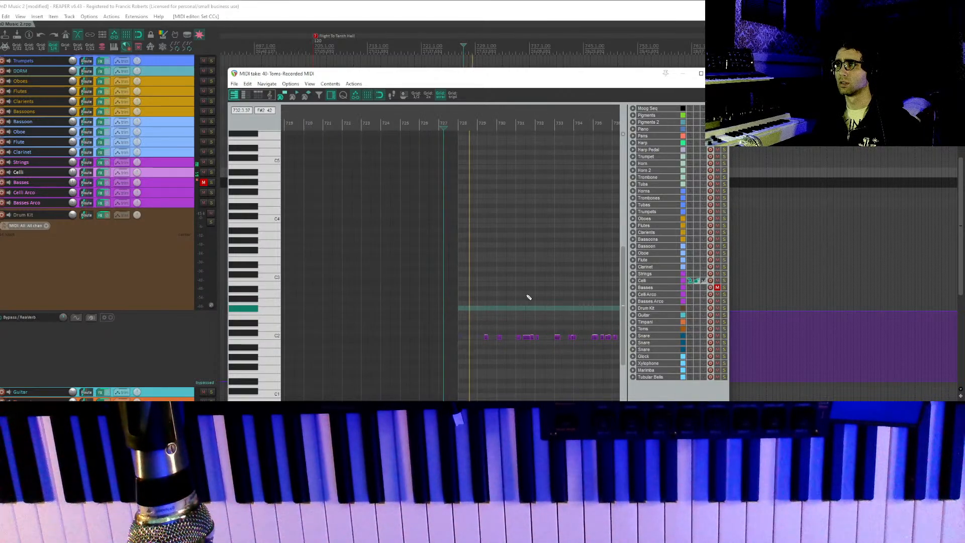
{"action": "scroll", "coordinate": [463, 323], "scroll_direction": "up", "scroll_amount": 2}
{"action": "scroll", "coordinate": [425, 335], "scroll_direction": "up", "scroll_amount": 3}
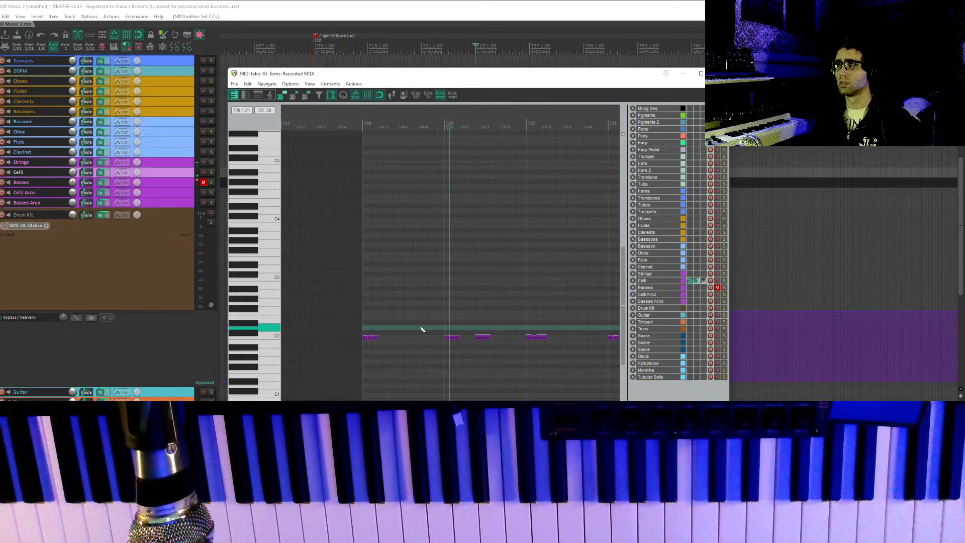
{"action": "left_click_drag", "start_coordinate": [446, 337], "coordinate": [446, 323]}
{"action": "left_click", "coordinate": [438, 332]}
{"action": "key", "text": "space"}
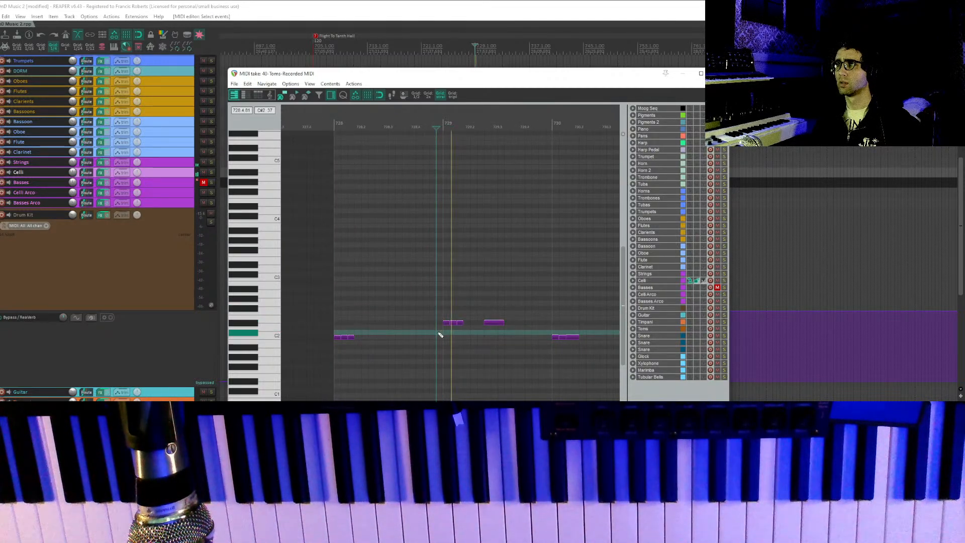
Raise the Celli notes in bar 730 to G2 and those in bar 731 to A#2, and audition the change.
{"action": "left_click_drag", "start_coordinate": [515, 270], "coordinate": [434, 254]}
{"action": "left_click_drag", "start_coordinate": [506, 279], "coordinate": [435, 288]}
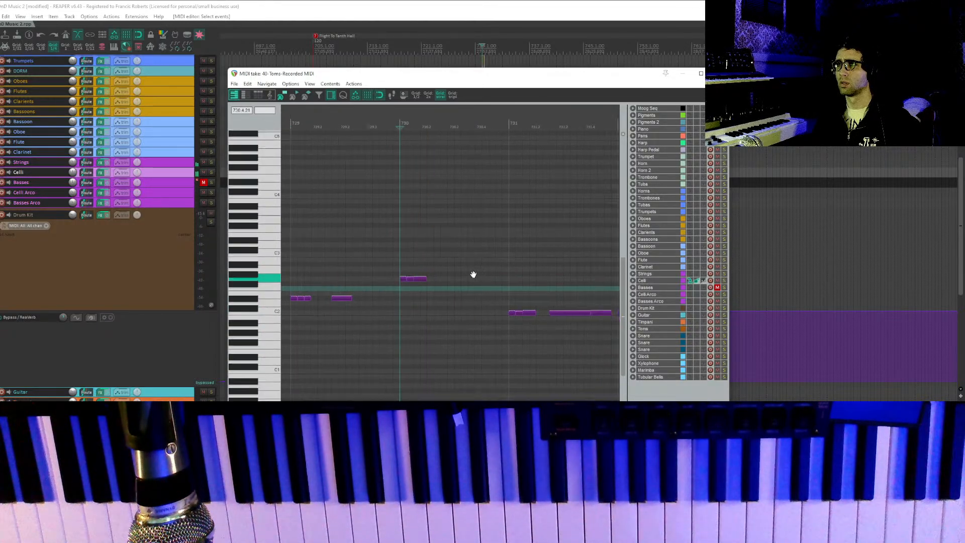
{"action": "left_click_drag", "start_coordinate": [412, 292], "coordinate": [500, 335]}
{"action": "left_click_drag", "start_coordinate": [419, 315], "coordinate": [416, 268]}
{"action": "left_click", "coordinate": [416, 270]}
{"action": "key", "text": "space"}
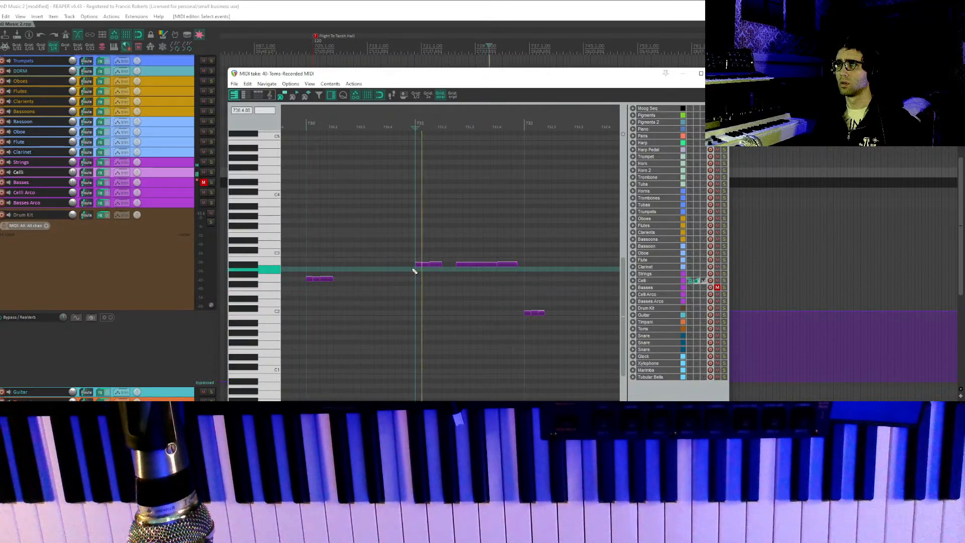
Raise the Celli notes from bar 733 into the start of bar 734 to D#2, and audition them.
{"action": "left_click_drag", "start_coordinate": [507, 238], "coordinate": [492, 235]}
{"action": "mouse_move", "coordinate": [513, 294]}
{"action": "left_mouse_down"}
{"action": "mouse_move", "coordinate": [485, 297]}
{"action": "mouse_move", "coordinate": [520, 341]}
{"action": "left_mouse_up"}
{"action": "left_click_drag", "start_coordinate": [594, 301], "coordinate": [361, 303]}
{"action": "key", "text": "space"}
{"action": "left_click", "coordinate": [373, 321]}
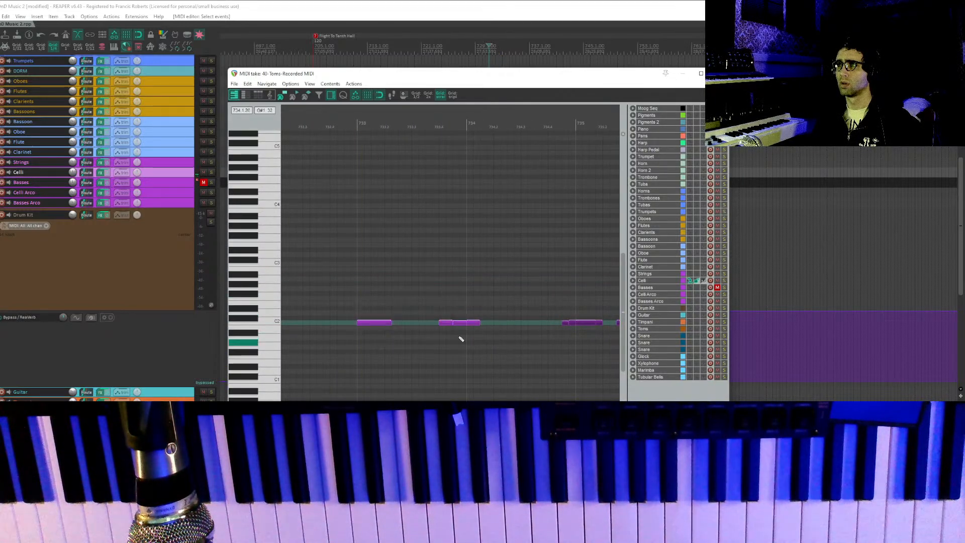
{"action": "left_click_drag", "start_coordinate": [366, 325], "coordinate": [365, 310]}
{"action": "key", "text": "space"}
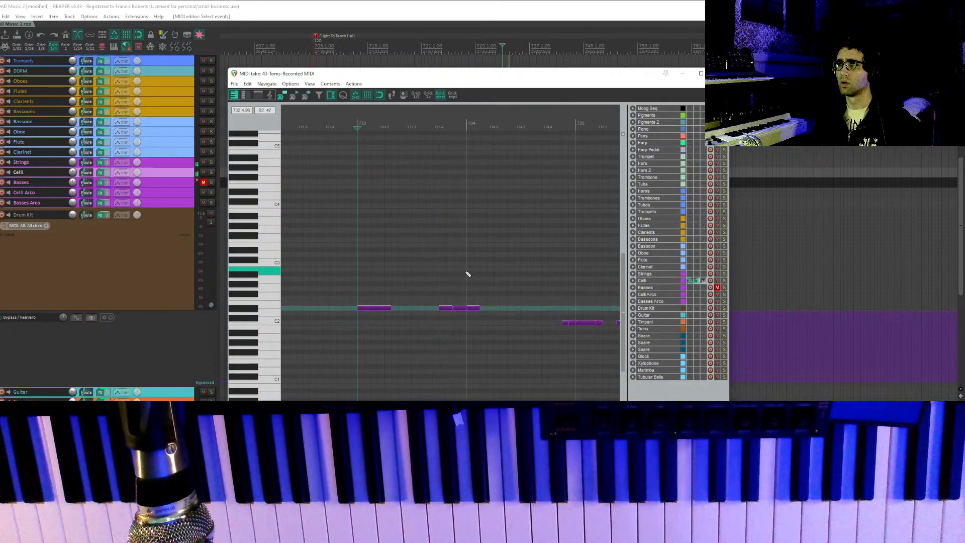
Raise the Celli note at the start of bar 734 to G2, and audition the passage.
{"action": "left_click_drag", "start_coordinate": [554, 269], "coordinate": [489, 278]}
{"action": "key", "text": "space"}
{"action": "mouse_move", "coordinate": [409, 319]}
{"action": "left_mouse_down"}
{"action": "mouse_move", "coordinate": [409, 300]}
{"action": "mouse_move", "coordinate": [401, 319]}
{"action": "left_mouse_up"}
{"action": "left_click", "coordinate": [366, 310]}
{"action": "key", "text": "space"}
Raise the Celli notes in and just before bar 735 from C2 to A#2, and audition them.
{"action": "left_click_drag", "start_coordinate": [457, 312], "coordinate": [541, 351]}
{"action": "key", "text": "space"}
{"action": "left_click_drag", "start_coordinate": [454, 333], "coordinate": [455, 285]}
{"action": "left_click", "coordinate": [402, 302]}
{"action": "key", "text": "space"}
{"action": "key", "text": "space"}
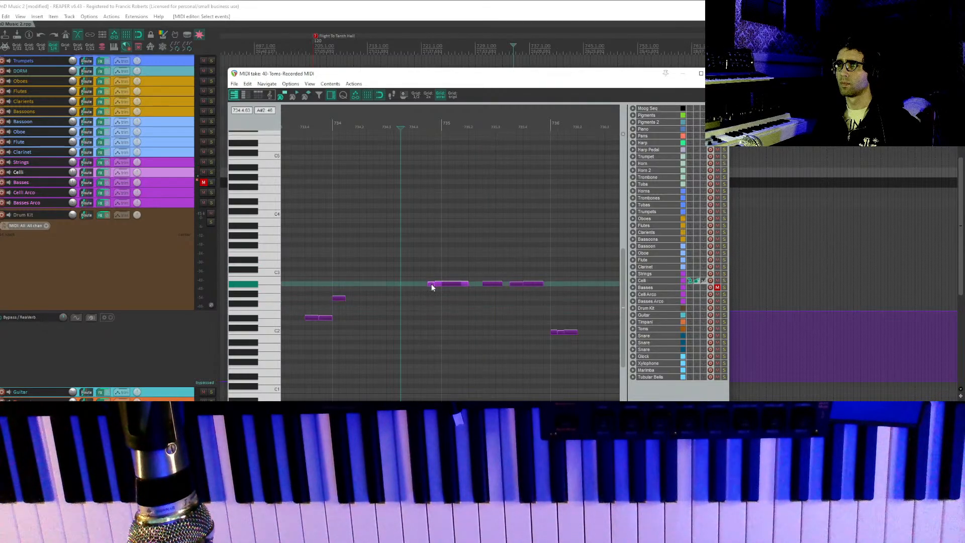
Lower the two pickup notes before bar 735 to G2, and shorten the second one so it ends at the barline.
{"action": "left_click_drag", "start_coordinate": [431, 282], "coordinate": [433, 300]}
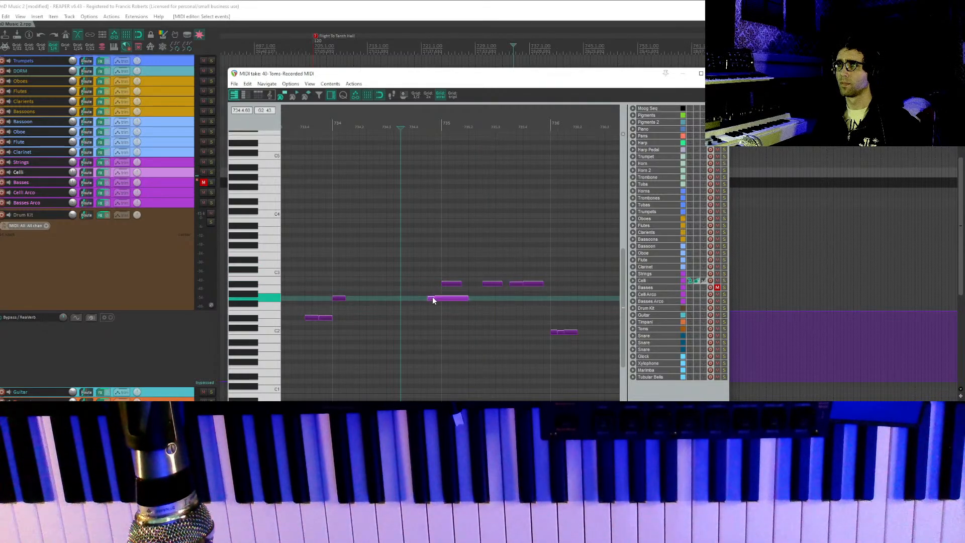
{"action": "left_click", "coordinate": [461, 302]}
{"action": "left_click", "coordinate": [464, 299]}
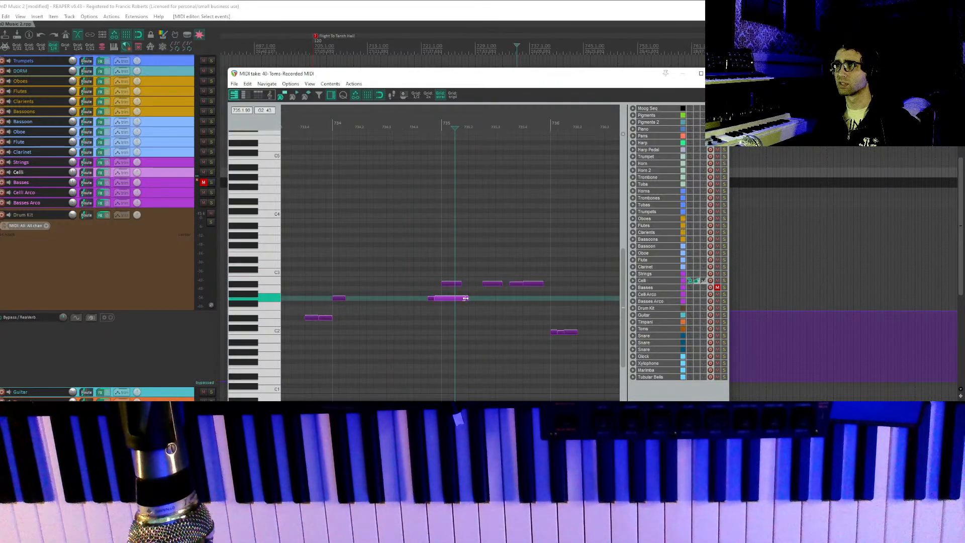
{"action": "left_click", "coordinate": [432, 300]}
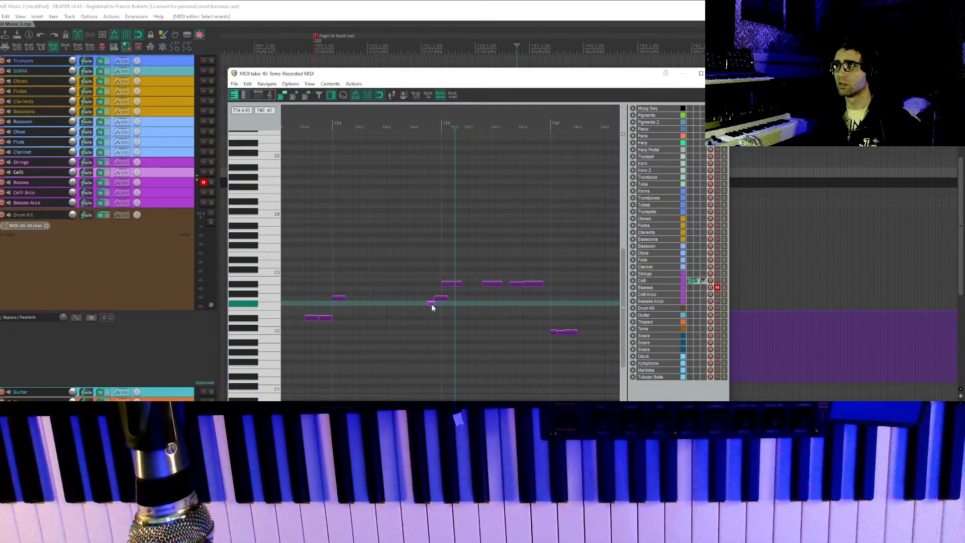
{"action": "left_click", "coordinate": [440, 284]}
{"action": "left_click_drag", "start_coordinate": [444, 269], "coordinate": [441, 287]}
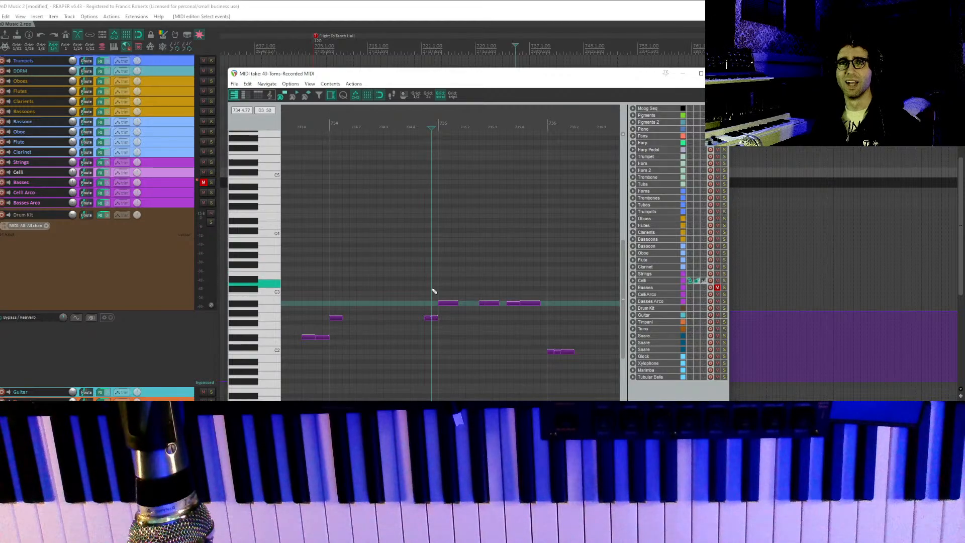
Shorten all the A#2 notes in bar 735 so they become short, detached notes.
{"action": "left_click_drag", "start_coordinate": [444, 265], "coordinate": [405, 236]}
{"action": "left_click", "coordinate": [369, 274]}
{"action": "left_click_drag", "start_coordinate": [344, 270], "coordinate": [426, 303]}
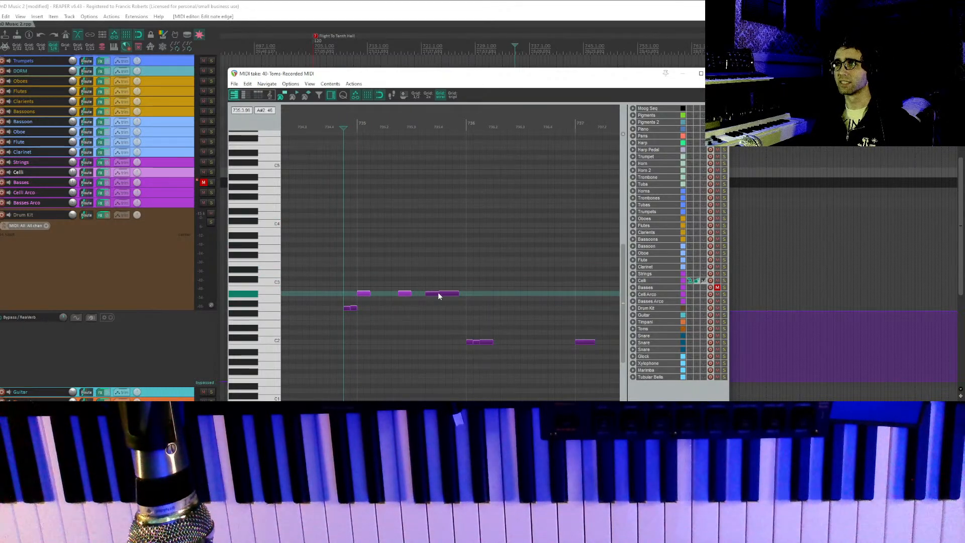
{"action": "left_click", "coordinate": [433, 295]}
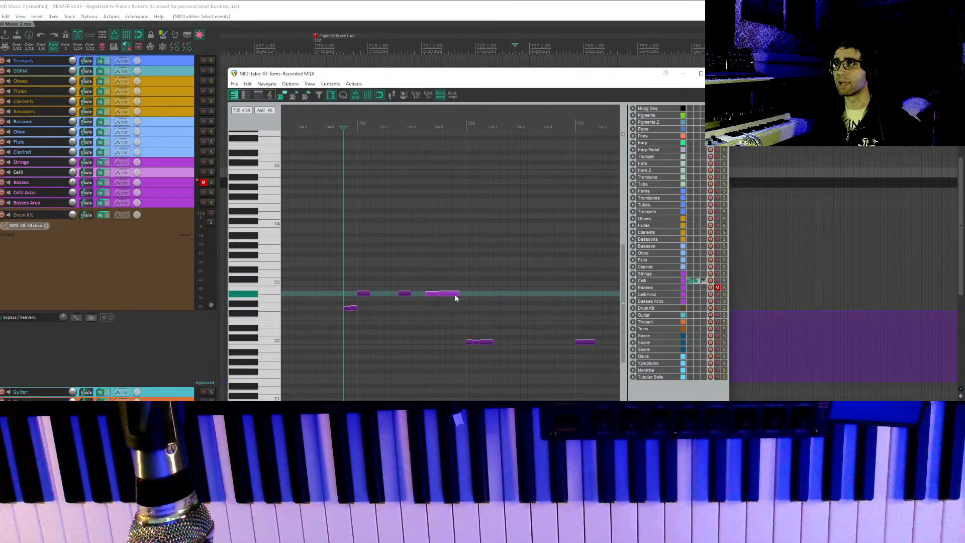
{"action": "left_click_drag", "start_coordinate": [436, 304], "coordinate": [368, 298]}
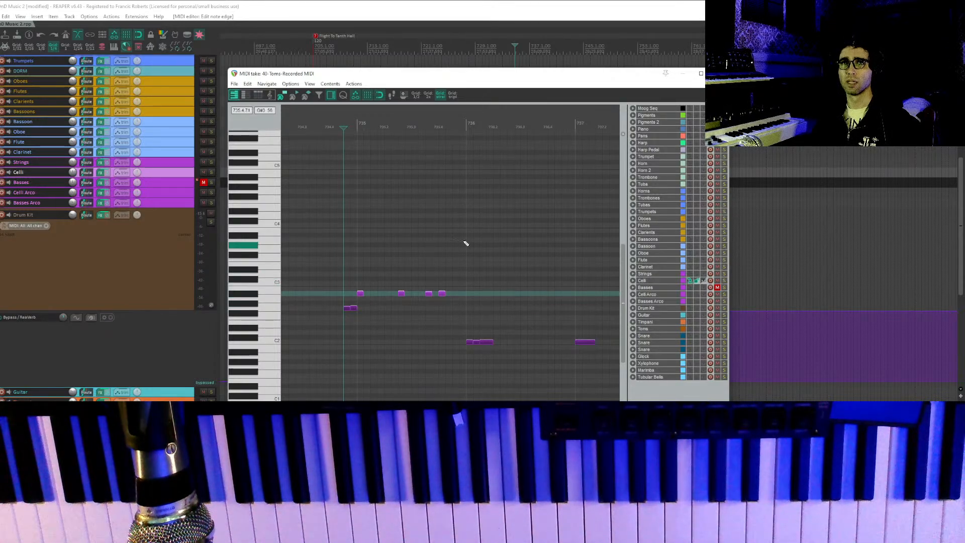
Raise the Celli notes in bar 736 to C3 and those in bar 737 to B2, auditioning the passage.
{"action": "left_click_drag", "start_coordinate": [532, 242], "coordinate": [447, 226]}
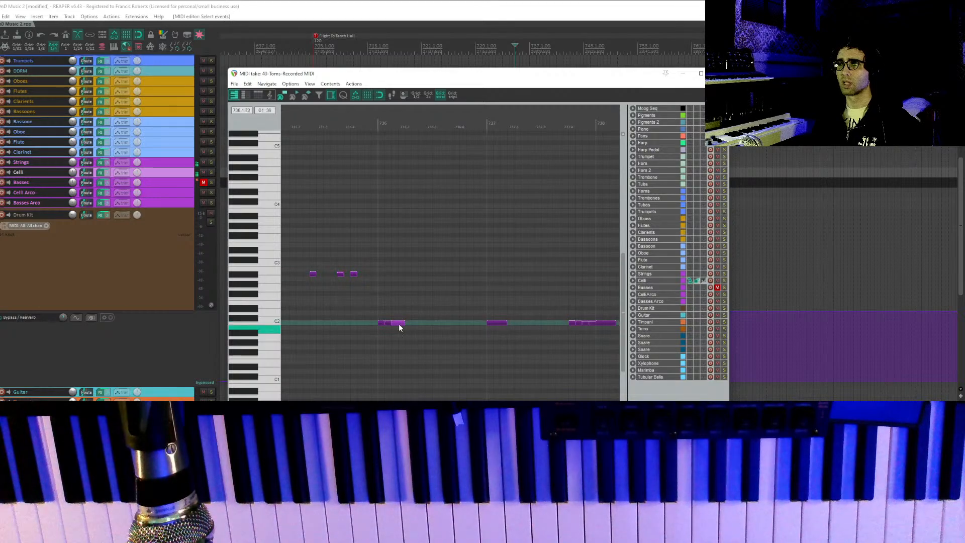
{"action": "left_click_drag", "start_coordinate": [398, 322], "coordinate": [384, 265]}
{"action": "left_click", "coordinate": [365, 257]}
{"action": "key", "text": "space"}
{"action": "left_click_drag", "start_coordinate": [505, 307], "coordinate": [457, 262]}
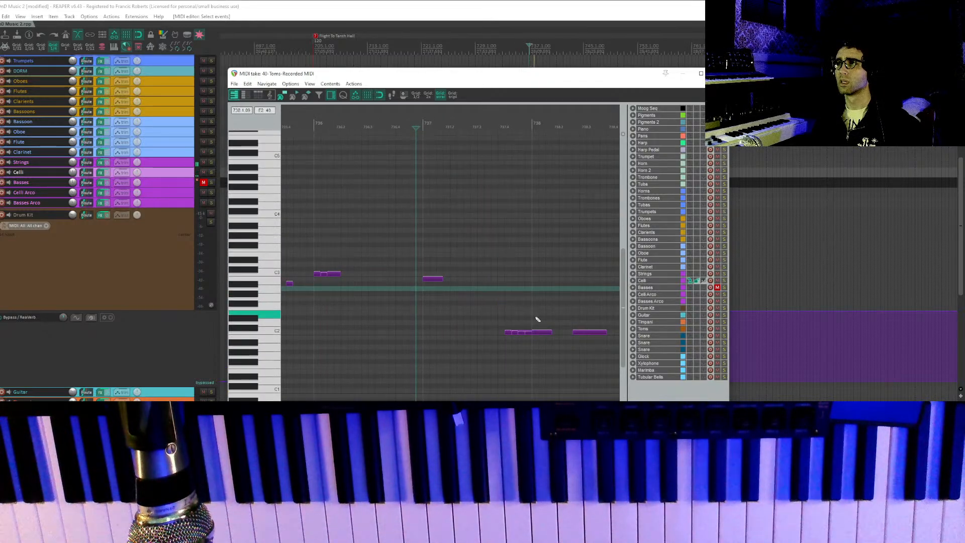
{"action": "key", "text": "space"}
Raise the pickup notes before bar 738 to B2 and the note on the bar 738 downbeat to A#2, and audition them.
{"action": "left_click_drag", "start_coordinate": [554, 314], "coordinate": [466, 361]}
{"action": "left_click_drag", "start_coordinate": [507, 336], "coordinate": [417, 275]}
{"action": "left_click", "coordinate": [545, 284]}
{"action": "left_click", "coordinate": [500, 292]}
{"action": "key", "text": "space"}
{"action": "key", "text": "space"}
{"action": "left_click", "coordinate": [475, 299]}
{"action": "key", "text": "space"}
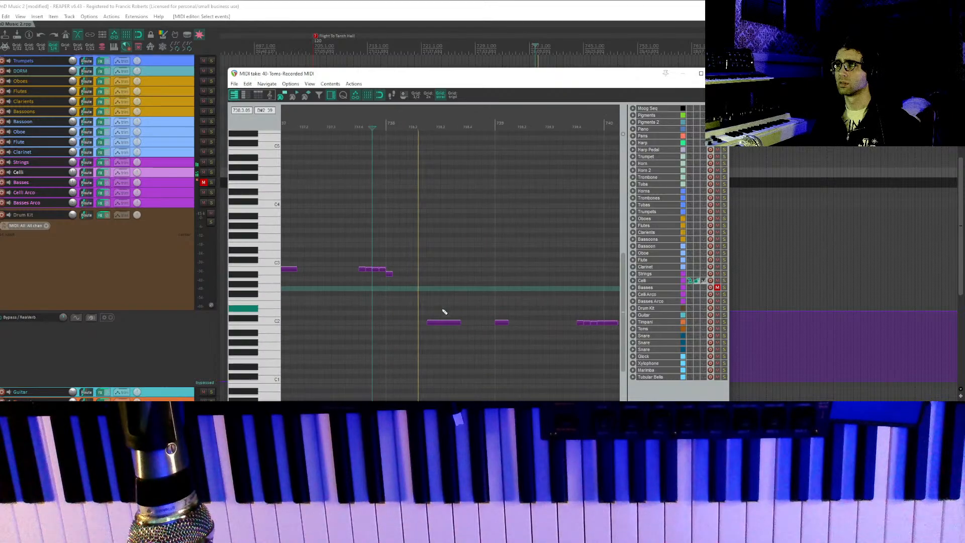
Raise the longer Celli note in the middle of bar 738 from C2 to A#2, and audition it.
{"action": "left_click_drag", "start_coordinate": [444, 321], "coordinate": [440, 275]}
{"action": "left_click", "coordinate": [353, 304]}
{"action": "key", "text": "space"}
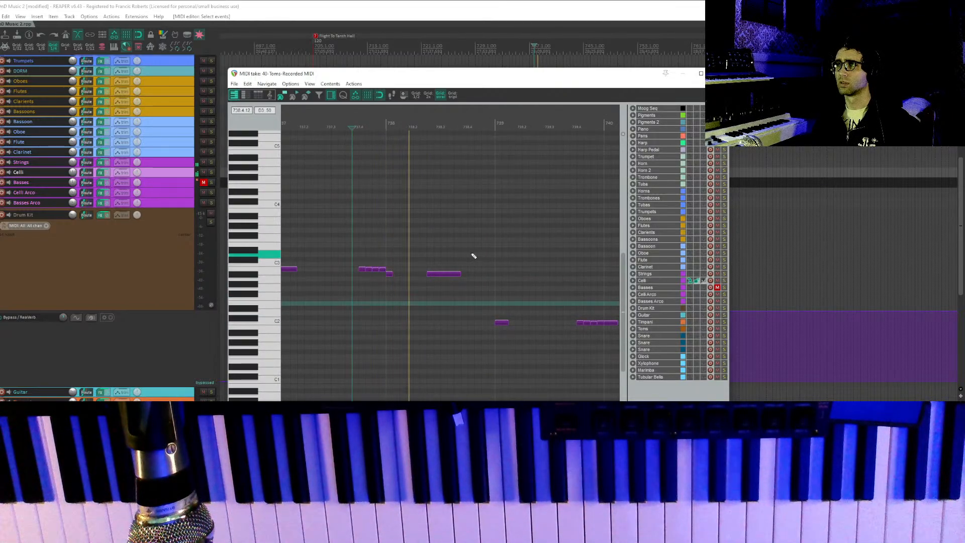
{"action": "key", "text": "space"}
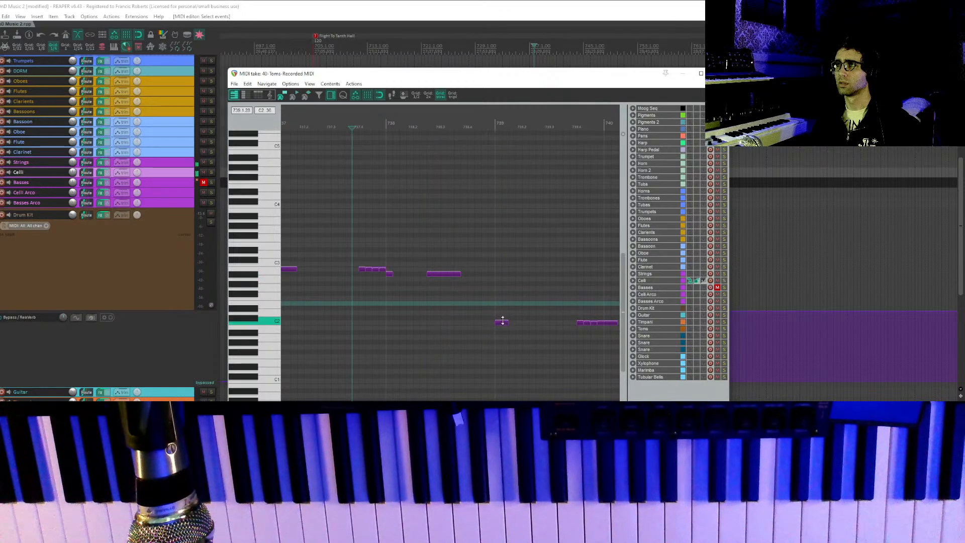
Raise the Celli note at bar 739 to A2, and delete the leftover C2 note beneath it.
{"action": "left_click_drag", "start_coordinate": [503, 321], "coordinate": [502, 278]}
{"action": "left_click", "coordinate": [497, 293]}
{"action": "double_click", "coordinate": [501, 322]}
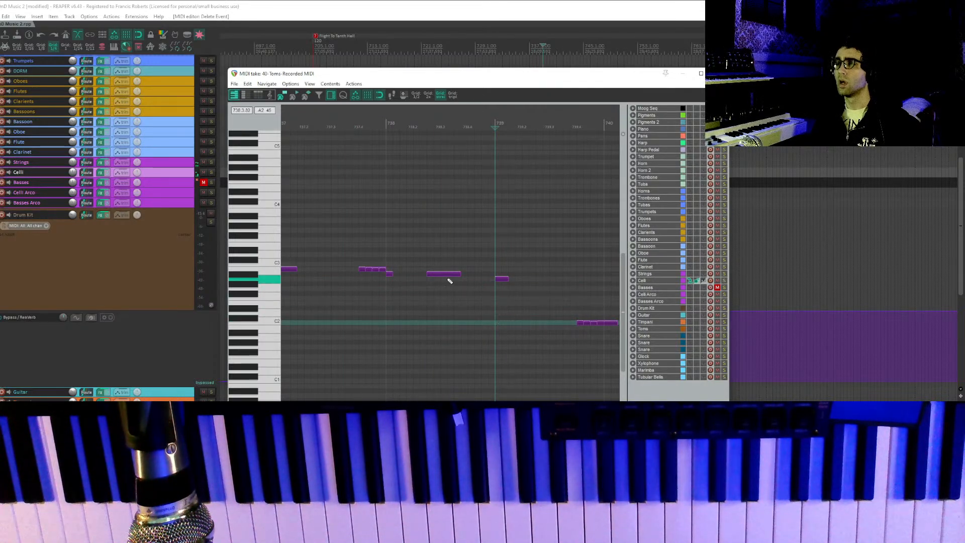
Open the Toms item in the MIDI editor, and move its C3 note at bar 739 slightly earlier while auditioning the spot.
{"action": "key", "text": "Escape"}
{"action": "left_click_drag", "start_coordinate": [558, 394], "coordinate": [486, 214]}
{"action": "left_click", "coordinate": [471, 185]}
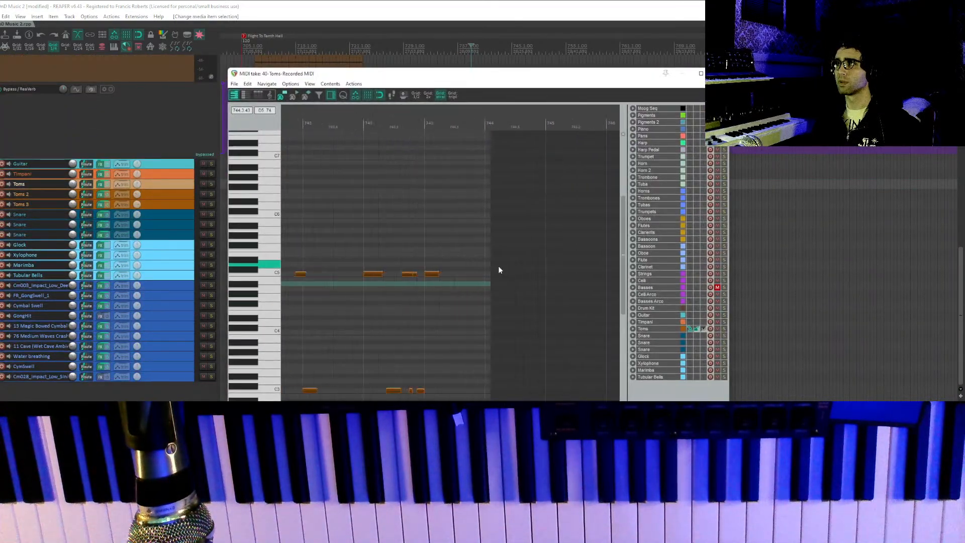
{"action": "left_click", "coordinate": [416, 290]}
{"action": "key", "text": "space"}
{"action": "key", "text": "space"}
{"action": "left_click_drag", "start_coordinate": [456, 390], "coordinate": [447, 391]}
{"action": "key", "text": "space"}
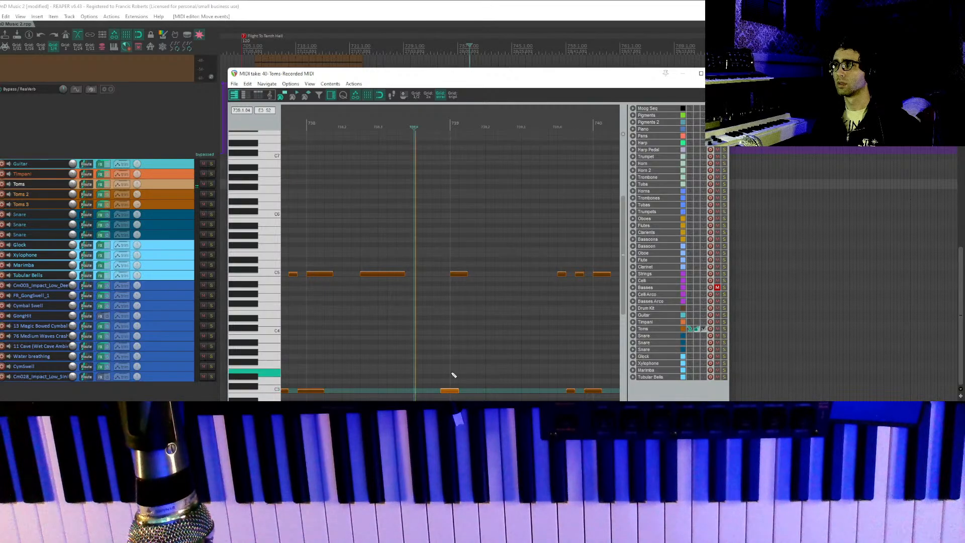
Close the Toms item and reopen the Celli item in the MIDI editor around bars 738 and 739.
{"action": "key", "text": "Escape"}
{"action": "scroll", "coordinate": [456, 392], "scroll_direction": "up", "scroll_amount": 5}
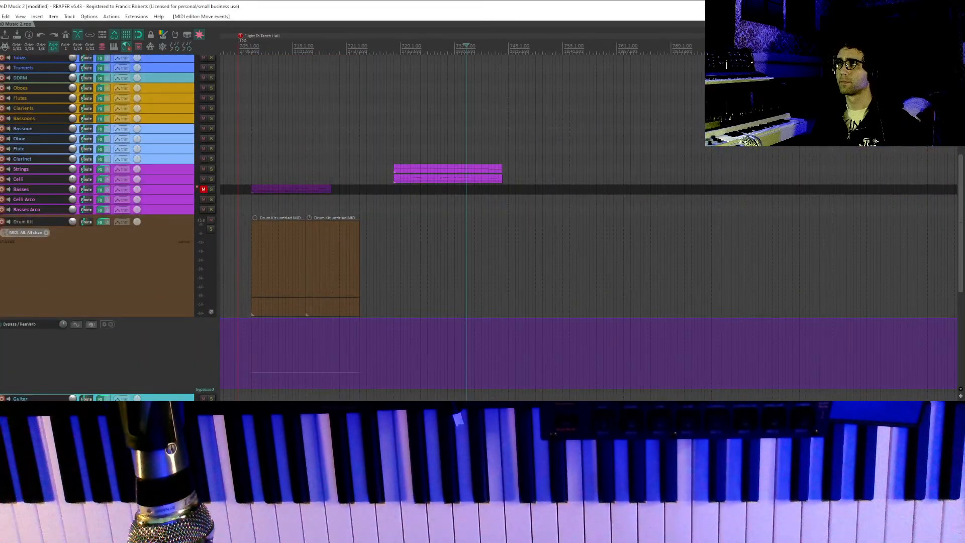
{"action": "left_click", "coordinate": [463, 180]}
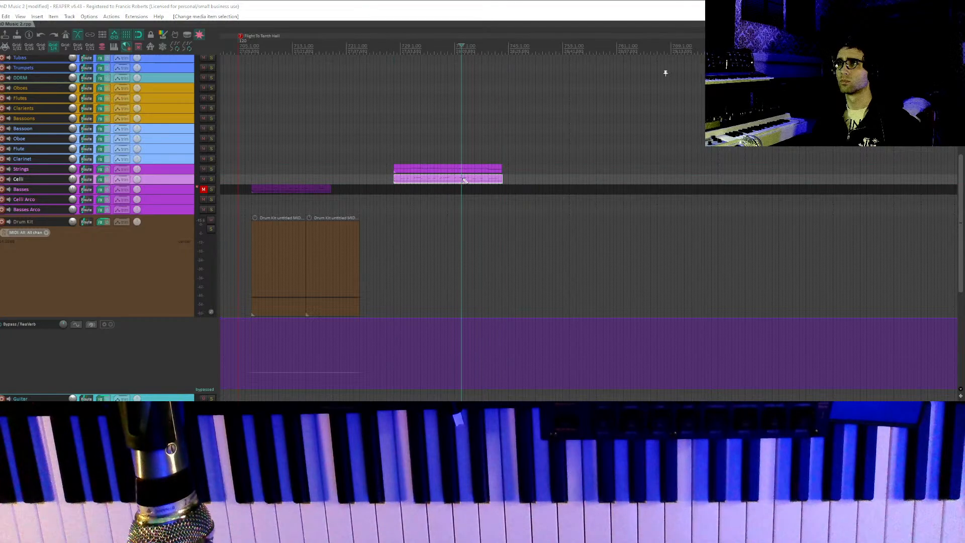
{"action": "double_click", "coordinate": [463, 180]}
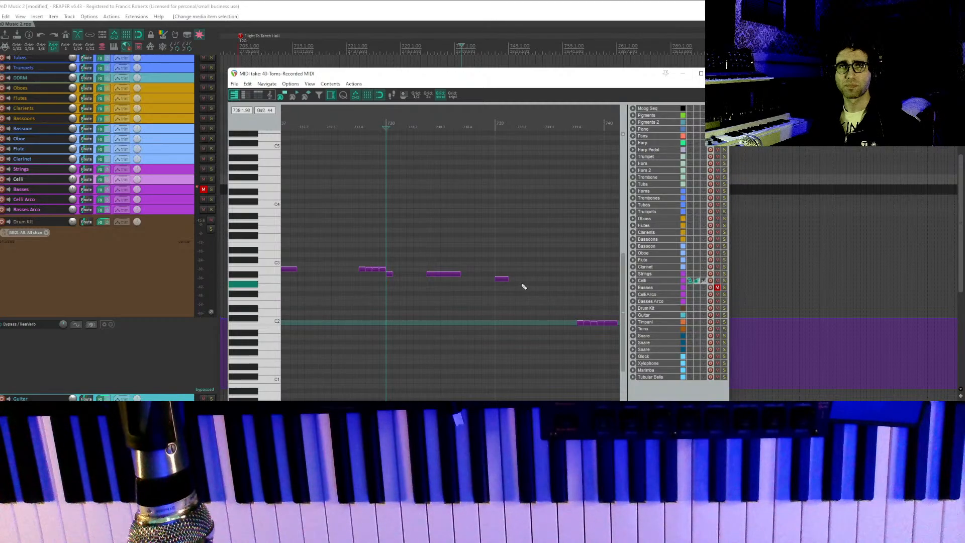
{"action": "left_click_drag", "start_coordinate": [500, 226], "coordinate": [493, 216]}
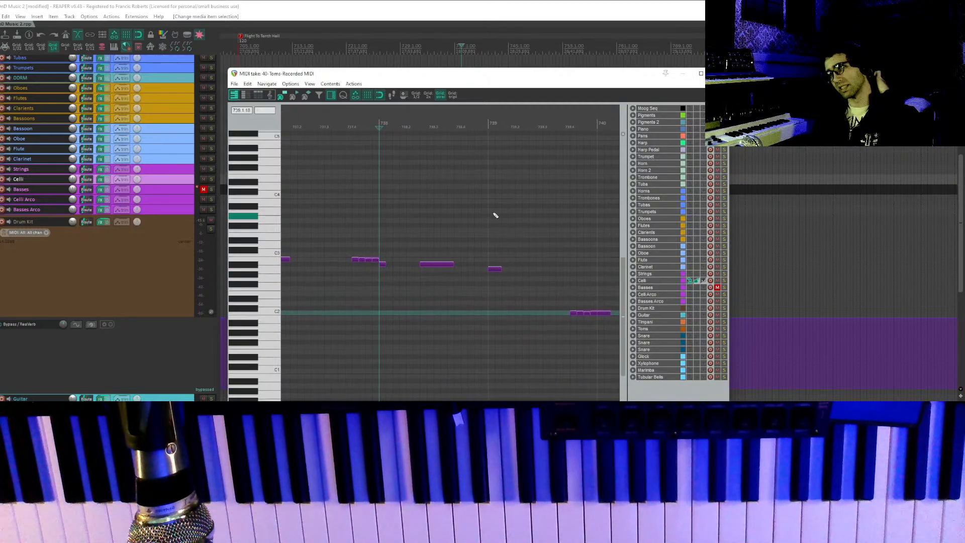
{"action": "left_click", "coordinate": [361, 213]}
{"action": "left_click_drag", "start_coordinate": [391, 232], "coordinate": [381, 257]}
Save the project, and audition the Celli part from the pickup notes before bar 738.
{"action": "left_click", "coordinate": [421, 3]}
{"action": "left_click", "coordinate": [341, 265]}
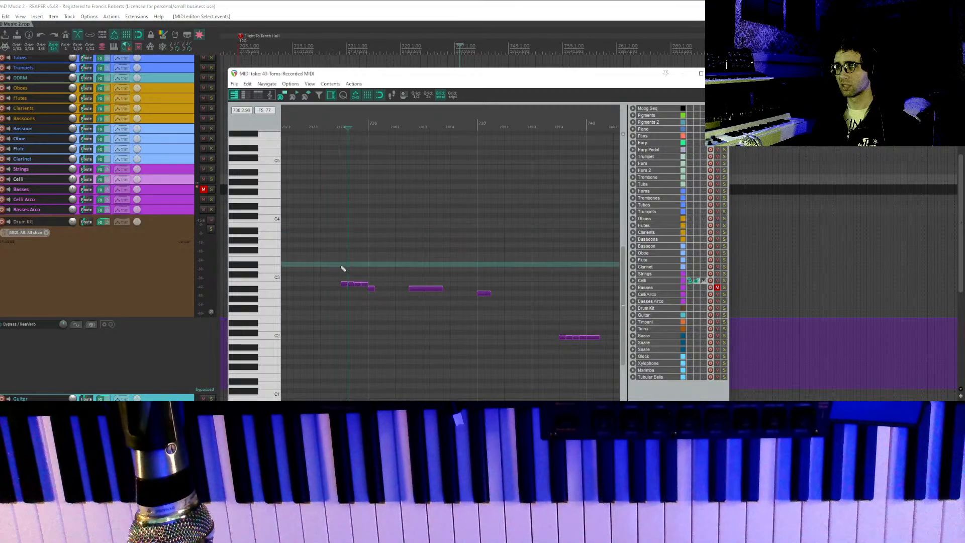
{"action": "left_click_drag", "start_coordinate": [453, 231], "coordinate": [415, 169]}
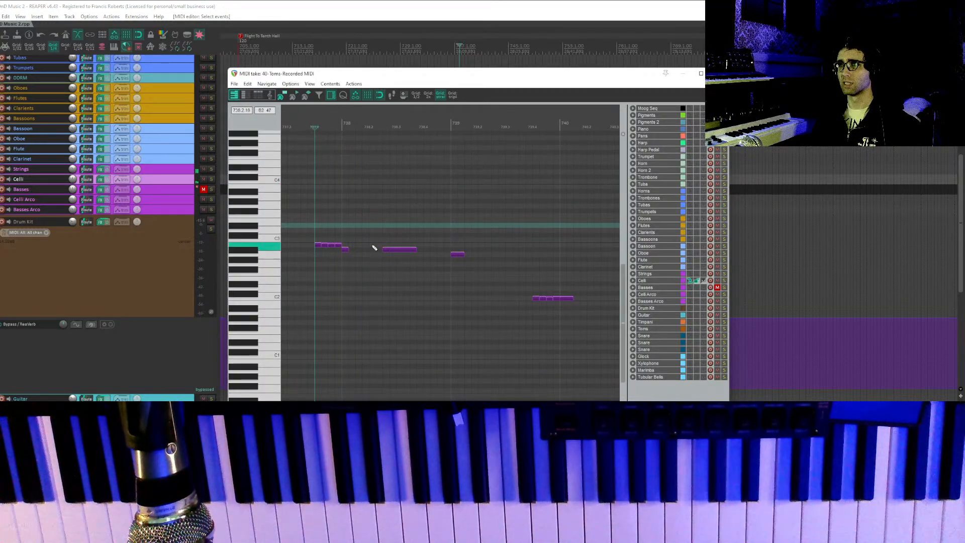
{"action": "key", "text": "space"}
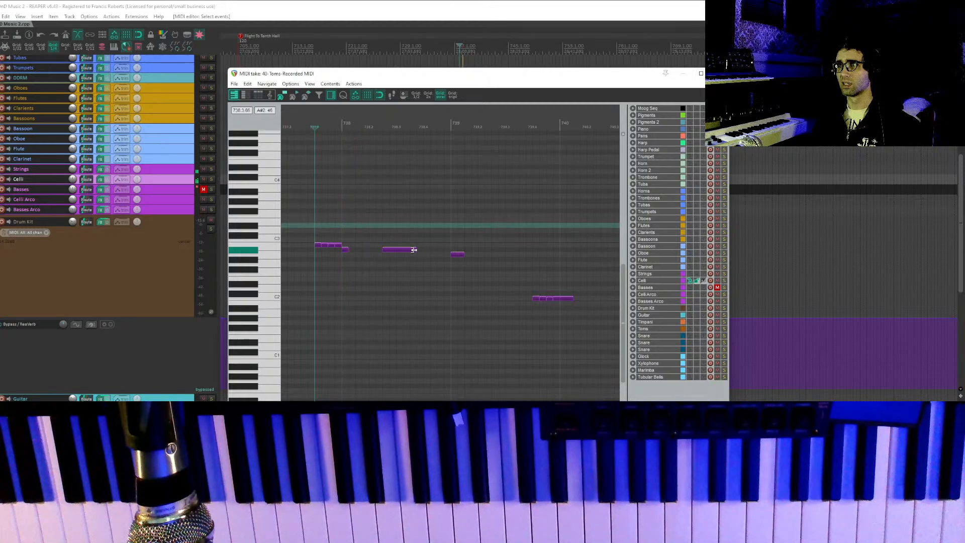
{"action": "key", "text": "space"}
Shorten the Celli note in the middle of bar 738 and the one at bar 739, and audition them.
{"action": "left_click_drag", "start_coordinate": [413, 251], "coordinate": [389, 251]}
{"action": "left_click", "coordinate": [371, 267]}
{"action": "key", "text": "space"}
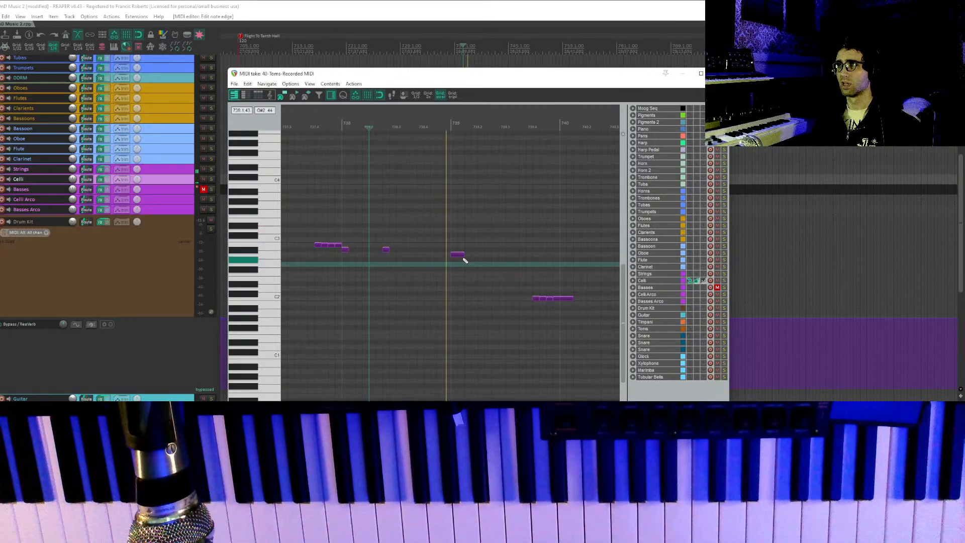
{"action": "left_click_drag", "start_coordinate": [463, 254], "coordinate": [455, 256]}
{"action": "key", "text": "space"}
Raise the Celli notes at bars 740 and 741, placing those at bar 741 on A#2, and audition the passage.
{"action": "left_click_drag", "start_coordinate": [570, 283], "coordinate": [360, 245]}
{"action": "left_click", "coordinate": [567, 256]}
{"action": "left_click", "coordinate": [554, 262]}
{"action": "key", "text": "space"}
{"action": "left_click_drag", "start_coordinate": [466, 308], "coordinate": [472, 261]}
{"action": "left_click", "coordinate": [450, 274]}
{"action": "key", "text": "space"}
Raise the final Celli notes in bars 742 and 743 to C3, audition them, and close the MIDI editor.
{"action": "left_click_drag", "start_coordinate": [553, 282], "coordinate": [495, 253]}
{"action": "left_click_drag", "start_coordinate": [535, 346], "coordinate": [599, 284]}
{"action": "left_click_drag", "start_coordinate": [554, 289], "coordinate": [435, 248]}
{"action": "left_click", "coordinate": [365, 280]}
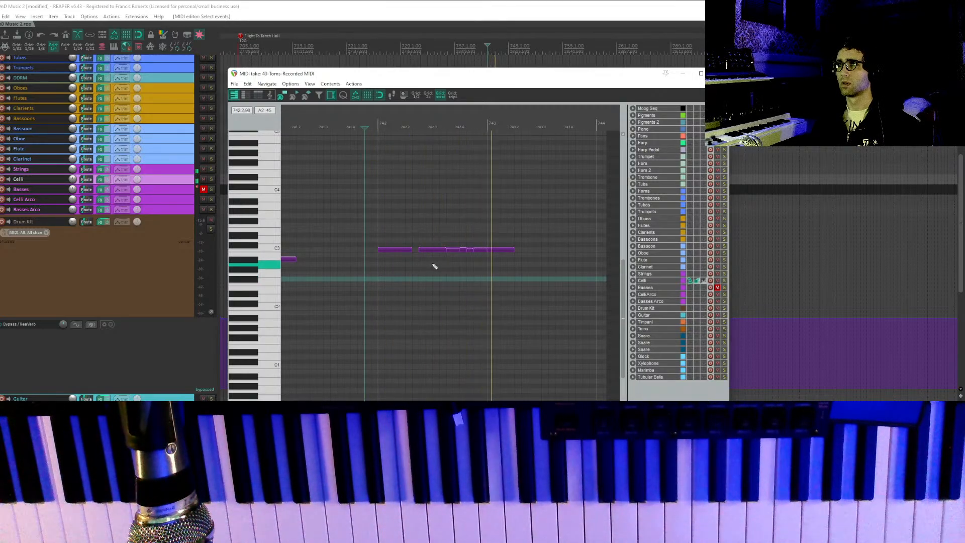
{"action": "key", "text": "space"}
{"action": "key", "text": "Escape"}
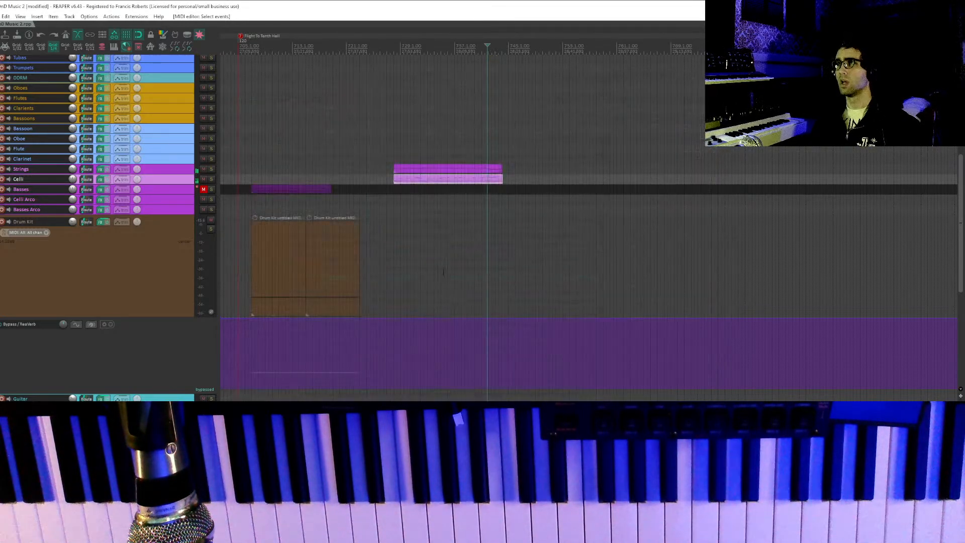
Copy the Celli item onto the Basses track directly beneath it, and select the earlier Basses item.
{"action": "left_click", "coordinate": [409, 182]}
{"action": "left_click_drag", "start_coordinate": [411, 181], "coordinate": [410, 193]}
{"action": "left_click_drag", "start_coordinate": [347, 177], "coordinate": [263, 209]}
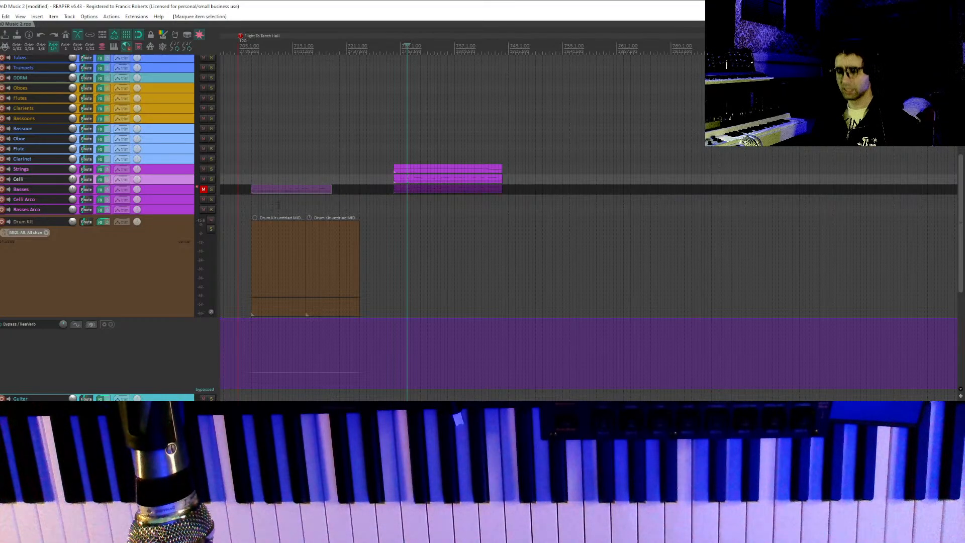
Unmute the Basses track, lower all notes in its copied item by one octave so they start on C1, and audition them.
{"action": "left_click", "coordinate": [203, 189]}
{"action": "double_click", "coordinate": [423, 191]}
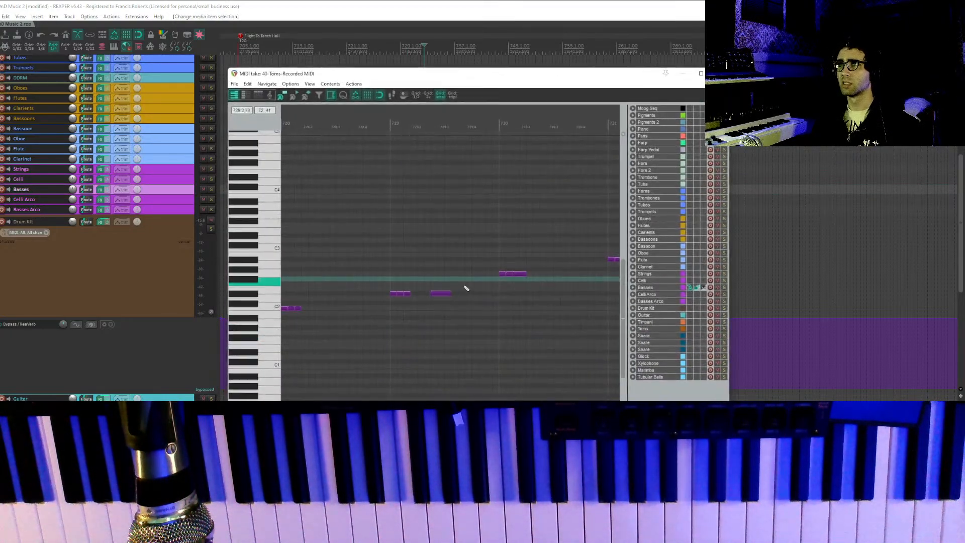
{"action": "left_click_drag", "start_coordinate": [554, 189], "coordinate": [359, 355]}
{"action": "scroll", "coordinate": [409, 337], "scroll_direction": "up", "scroll_amount": 10}
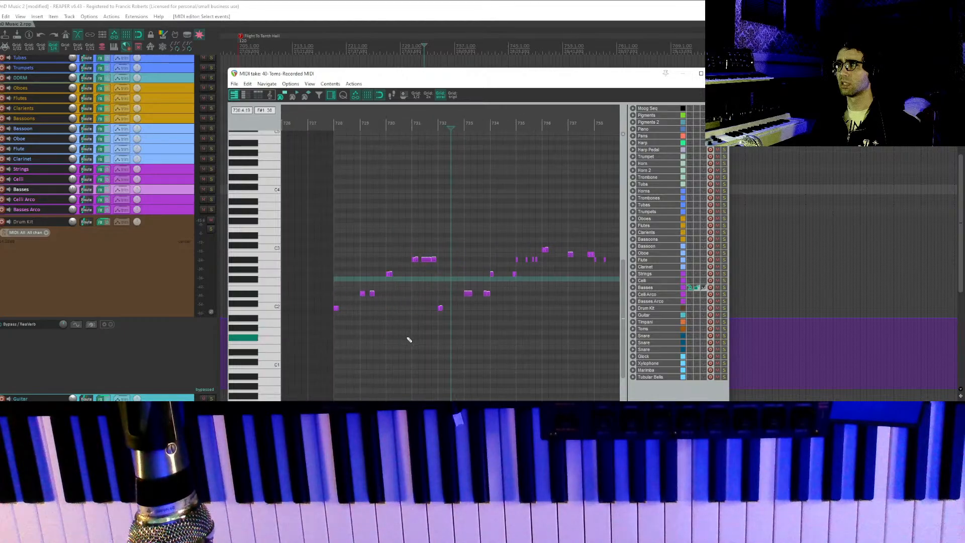
{"action": "left_click_drag", "start_coordinate": [325, 326], "coordinate": [327, 287]}
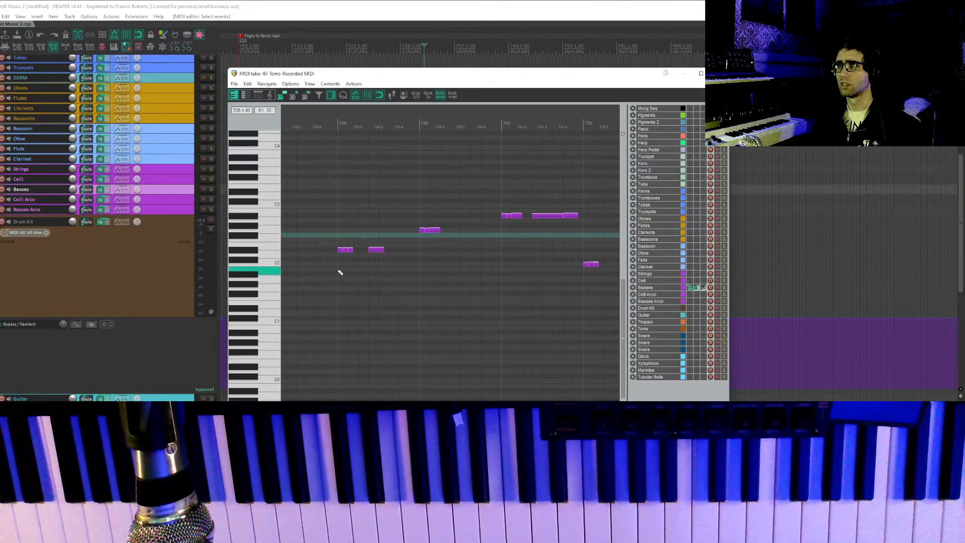
{"action": "left_click_drag", "start_coordinate": [395, 295], "coordinate": [641, 300]}
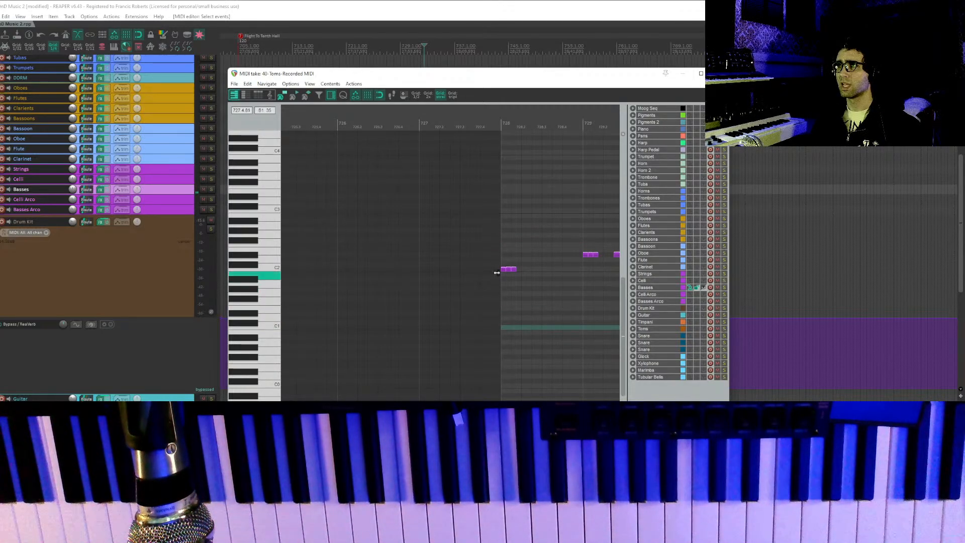
{"action": "left_click_drag", "start_coordinate": [504, 272], "coordinate": [503, 327]}
{"action": "left_click", "coordinate": [485, 331]}
{"action": "key", "text": "space"}
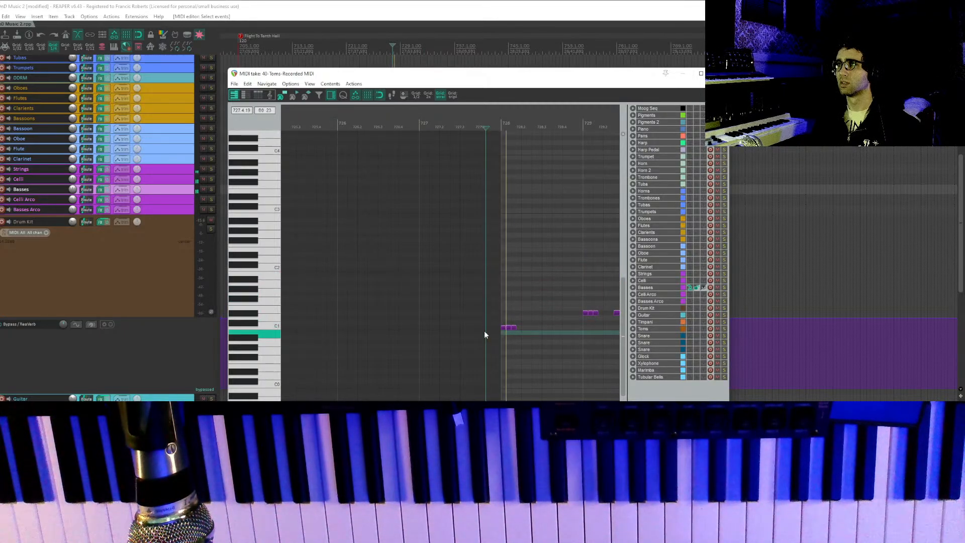
{"action": "scroll", "coordinate": [481, 334], "scroll_direction": "down", "scroll_amount": 3}
{"action": "key", "text": "Escape"}
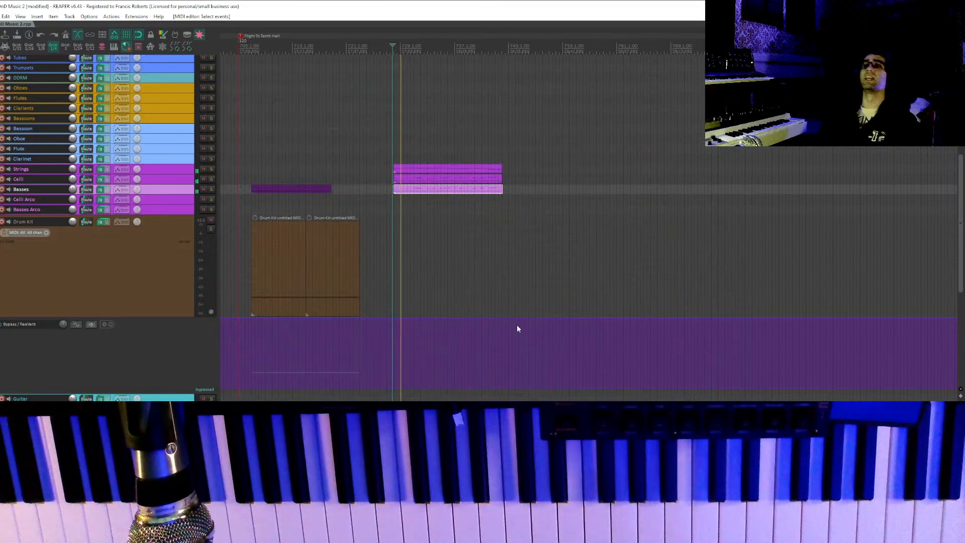
Humanize all notes of the Celli item with 2% timing, 7% velocity and a new random seed.
{"action": "mouse_move", "coordinate": [475, 217]}
{"action": "left_mouse_down"}
{"action": "mouse_move", "coordinate": [461, 206]}
{"action": "mouse_move", "coordinate": [469, 226]}
{"action": "left_mouse_up"}
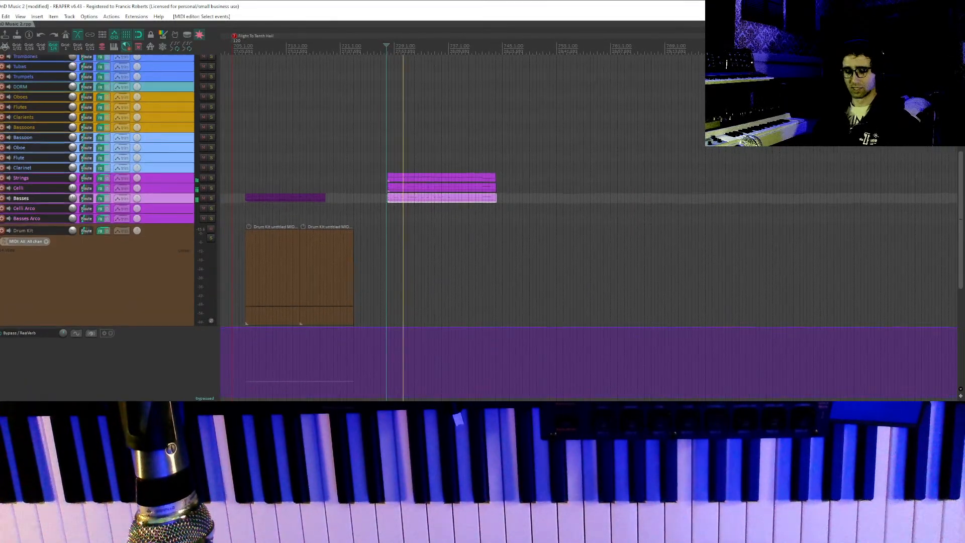
{"action": "double_click", "coordinate": [420, 189]}
{"action": "scroll", "coordinate": [498, 321], "scroll_direction": "down", "scroll_amount": 3}
{"action": "left_click_drag", "start_coordinate": [549, 187], "coordinate": [343, 362]}
{"action": "scroll", "coordinate": [345, 361], "scroll_direction": "up", "scroll_amount": 2}
{"action": "key", "text": "h"}
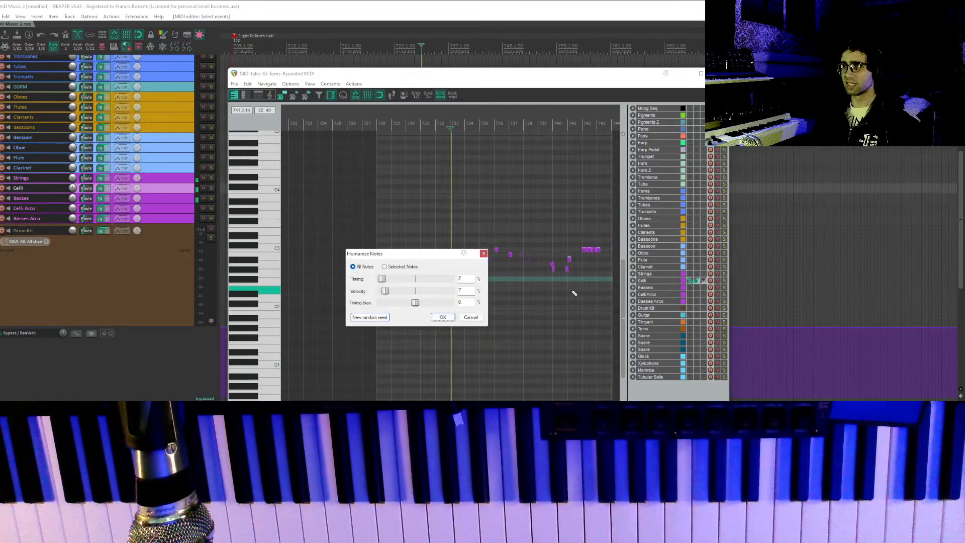
{"action": "left_click", "coordinate": [370, 317]}
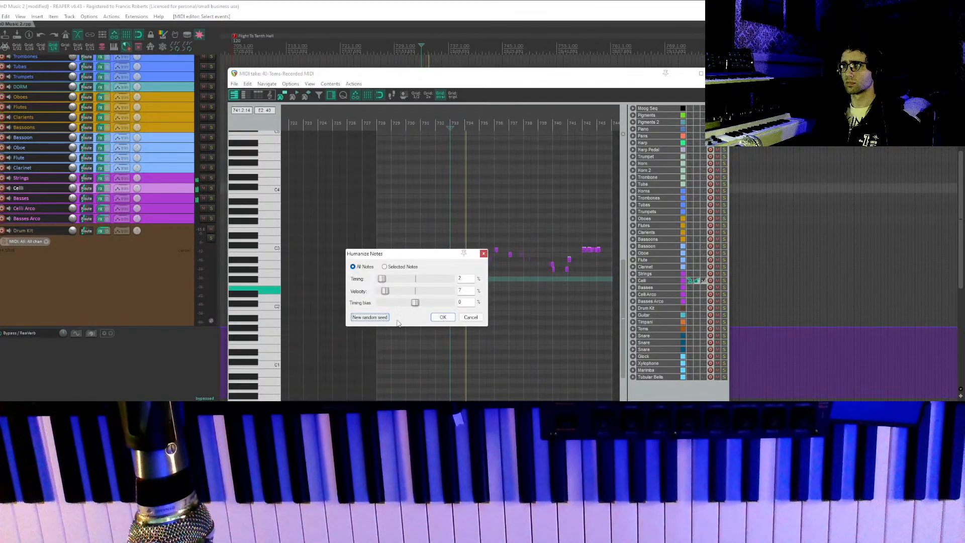
{"action": "left_click", "coordinate": [442, 317]}
{"action": "key", "text": "Escape"}
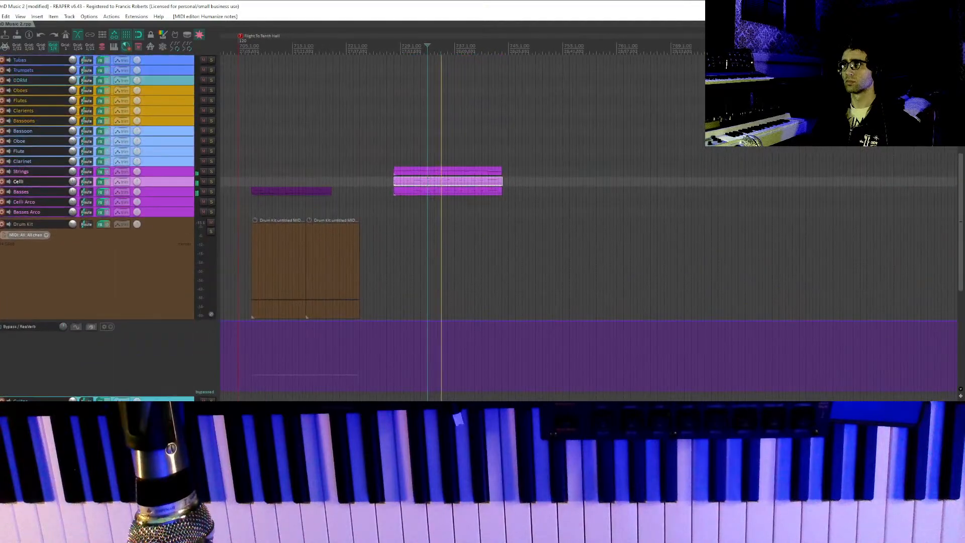
Humanize all notes of the copied Basses item with 3% timing, 7% velocity and 4% timing bias.
{"action": "double_click", "coordinate": [440, 192]}
{"action": "left_click_drag", "start_coordinate": [560, 190], "coordinate": [370, 380]}
{"action": "scroll", "coordinate": [425, 332], "scroll_direction": "up", "scroll_amount": 2}
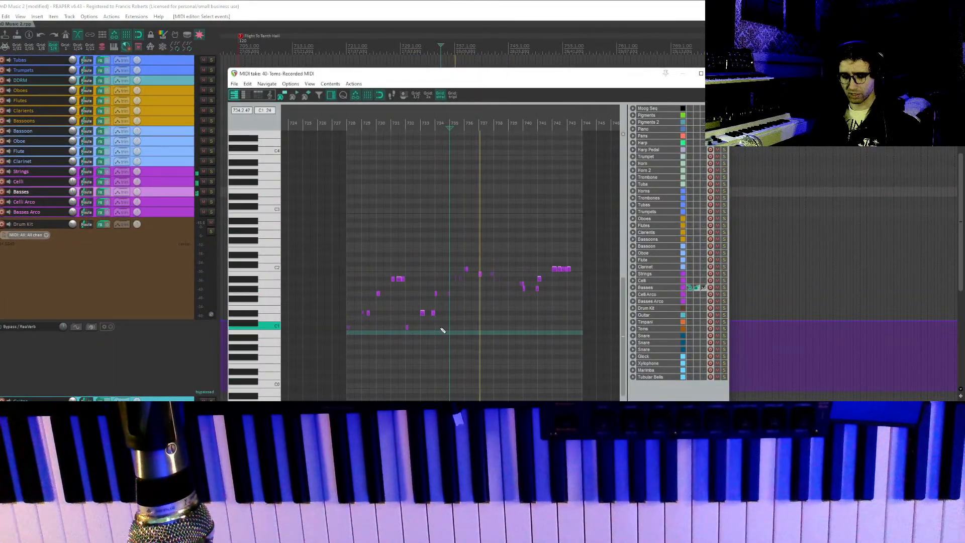
{"action": "key", "text": "h"}
{"action": "left_click_drag", "start_coordinate": [382, 279], "coordinate": [416, 307]}
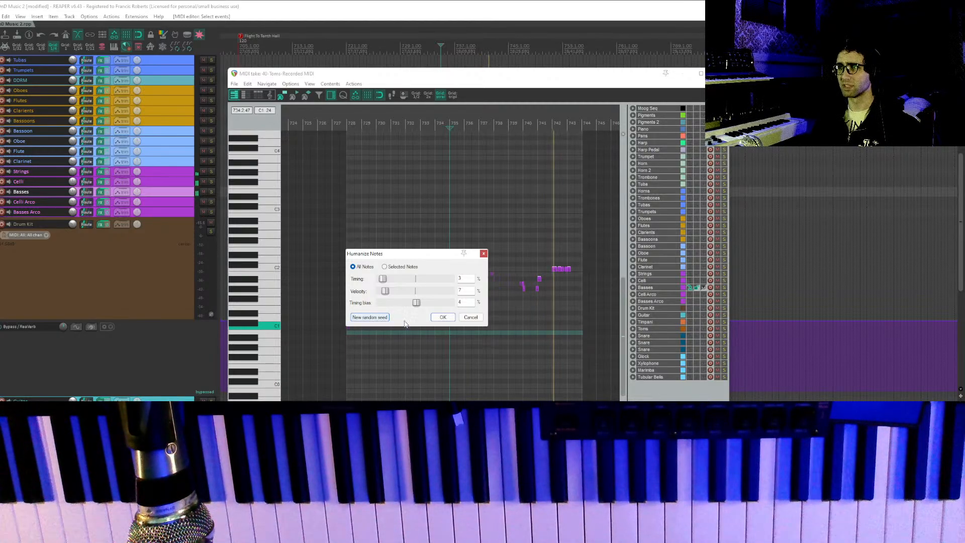
{"action": "left_click", "coordinate": [443, 317]}
{"action": "key", "text": "Escape"}
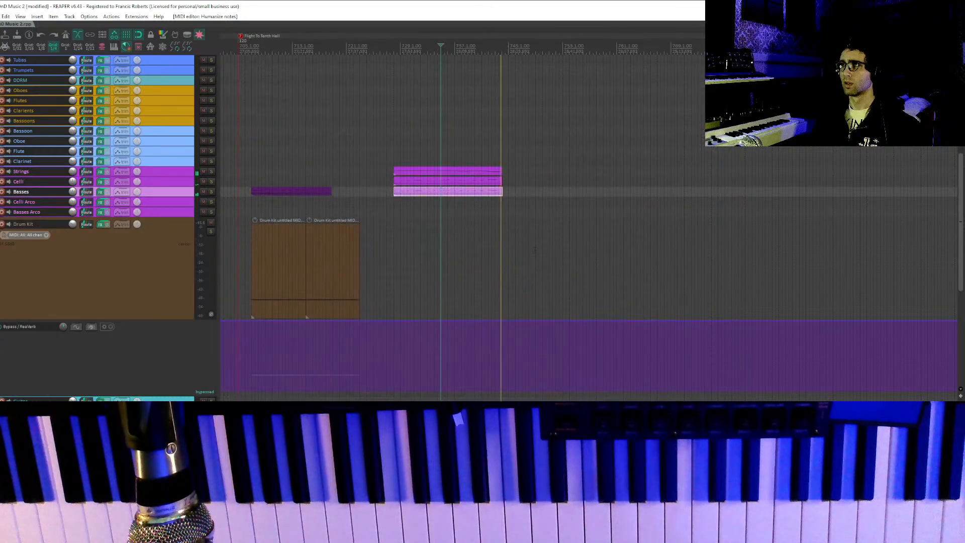
Split off and delete the Celli and Basses item ends that overhang the Strings item at bar 744, and save the project.
{"action": "left_click", "coordinate": [497, 200]}
{"action": "scroll", "coordinate": [498, 200], "scroll_direction": "up", "scroll_amount": 6}
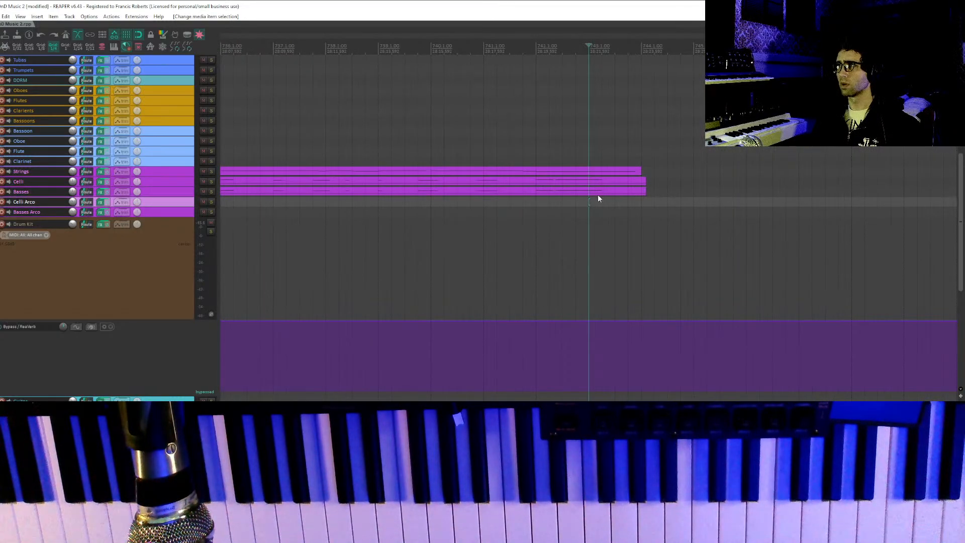
{"action": "left_click_drag", "start_coordinate": [637, 205], "coordinate": [637, 205]}
{"action": "left_click", "coordinate": [638, 203]}
{"action": "key", "text": "s"}
{"action": "left_click_drag", "start_coordinate": [688, 157], "coordinate": [643, 215]}
{"action": "key", "text": "Delete"}
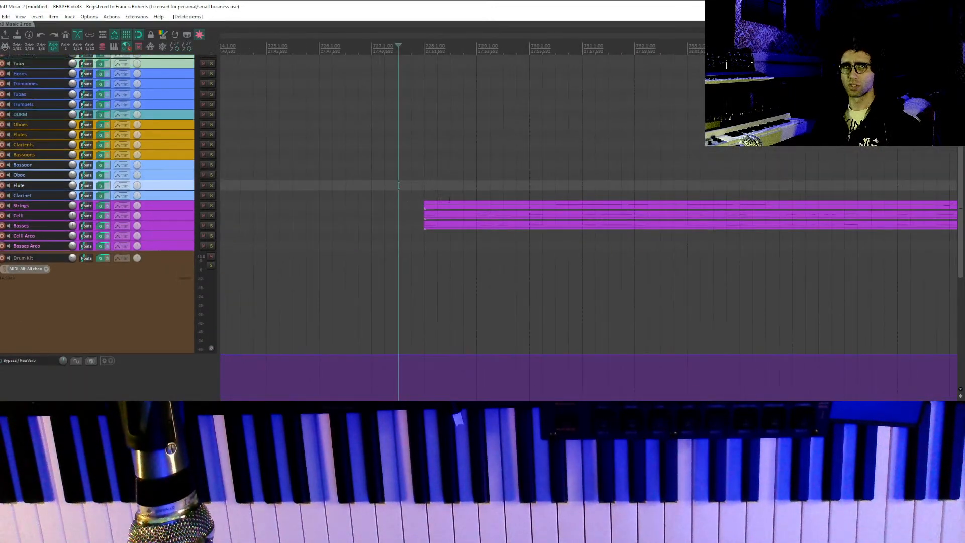
{"action": "left_click_drag", "start_coordinate": [449, 200], "coordinate": [431, 203]}
{"action": "key", "text": "ctrl+s"}
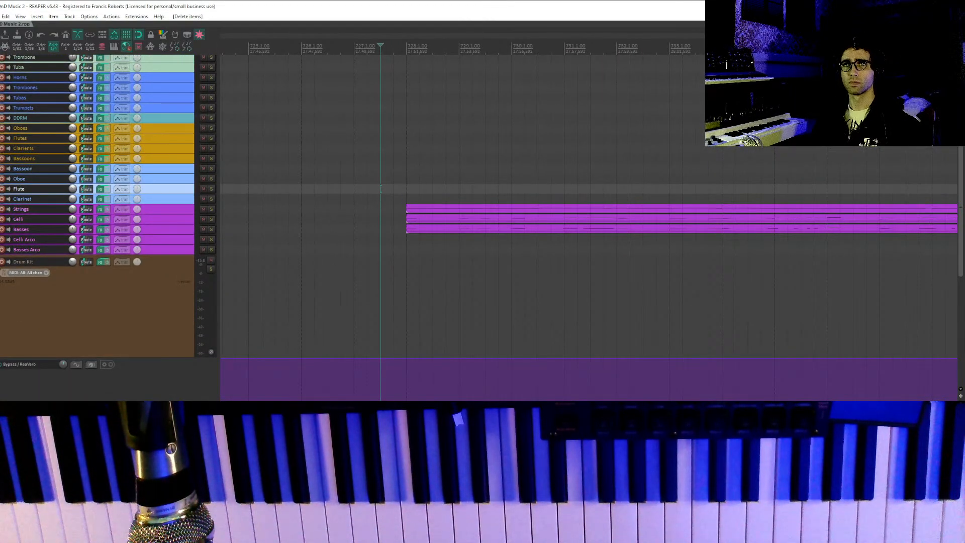
Play back the Strings, Celli, Basses and Toms passage from the start of its items at bar 728.
{"action": "left_click", "coordinate": [393, 129]}
{"action": "left_click", "coordinate": [406, 139]}
{"action": "key", "text": "space"}
{"action": "scroll", "coordinate": [406, 138], "scroll_direction": "down", "scroll_amount": 5}
{"action": "scroll", "coordinate": [466, 310], "scroll_direction": "down", "scroll_amount": 3}
{"action": "left_click_drag", "start_coordinate": [665, 289], "coordinate": [531, 158]}
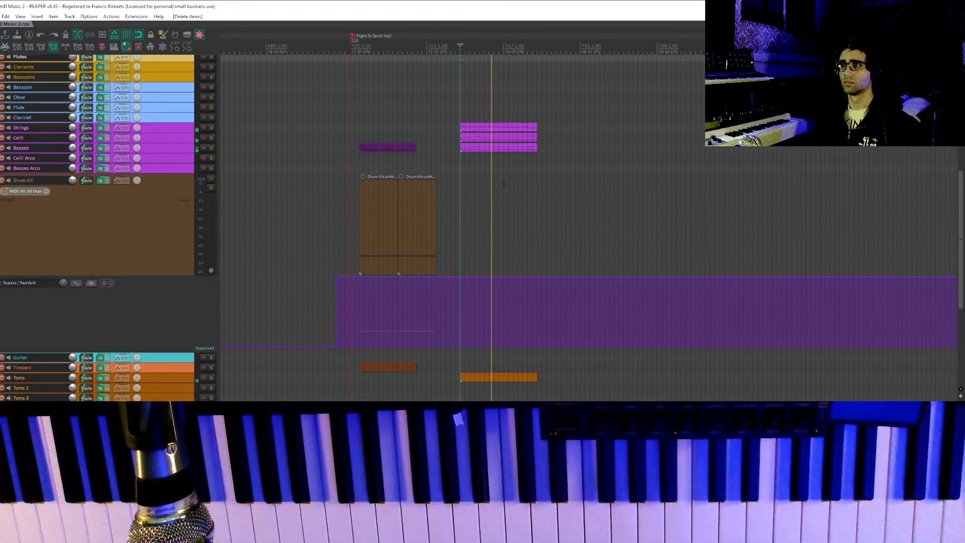
{"action": "scroll", "coordinate": [470, 120], "scroll_direction": "down", "scroll_amount": 3}
Save the project, enlarge the Toms, Toms 2 and Toms 3 tracks, and select the Toms item.
{"action": "left_click", "coordinate": [471, 291]}
{"action": "scroll", "coordinate": [471, 291], "scroll_direction": "down", "scroll_amount": 2}
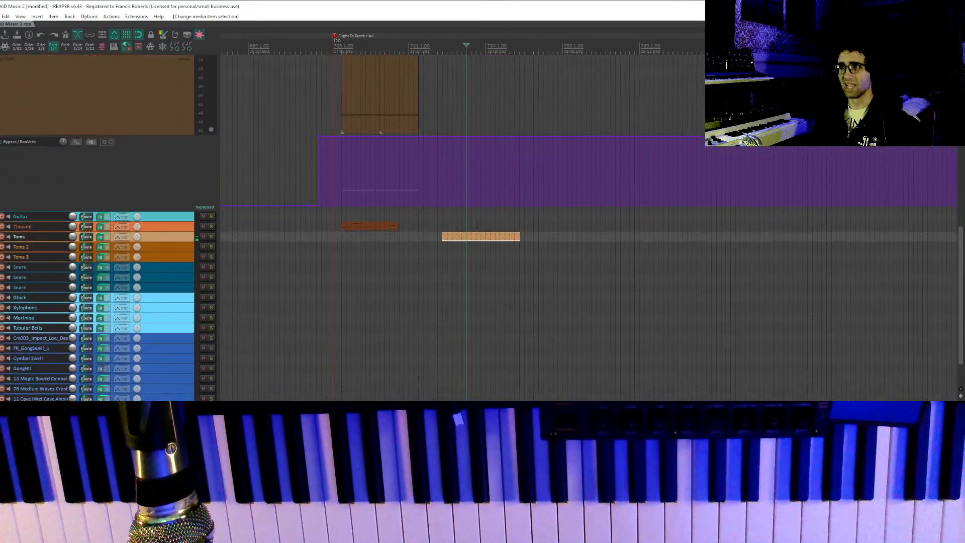
{"action": "key", "text": "ctrl+s"}
{"action": "left_click", "coordinate": [462, 237]}
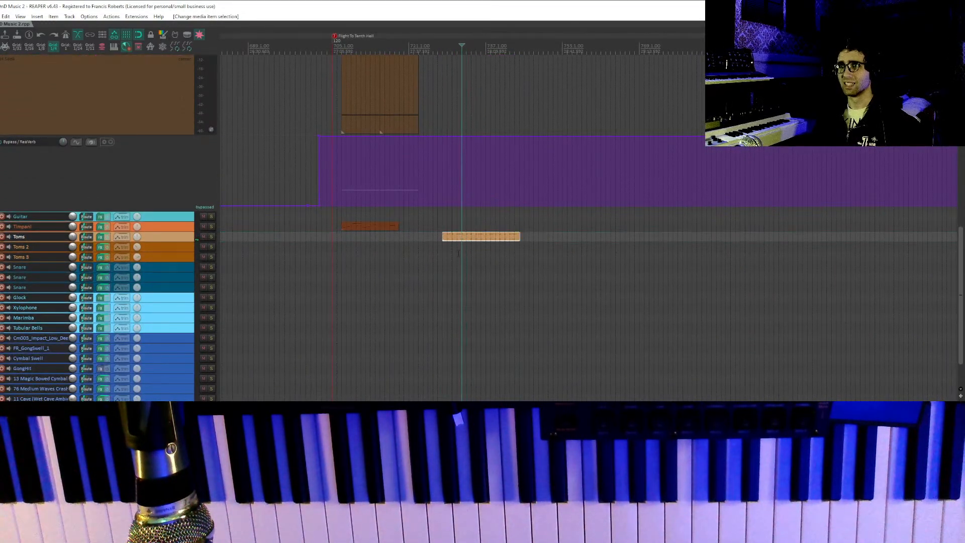
{"action": "left_click_drag", "start_coordinate": [164, 241], "coordinate": [156, 336]}
{"action": "left_click_drag", "start_coordinate": [444, 269], "coordinate": [439, 241]}
{"action": "left_click", "coordinate": [434, 269]}
{"action": "left_click", "coordinate": [419, 231]}
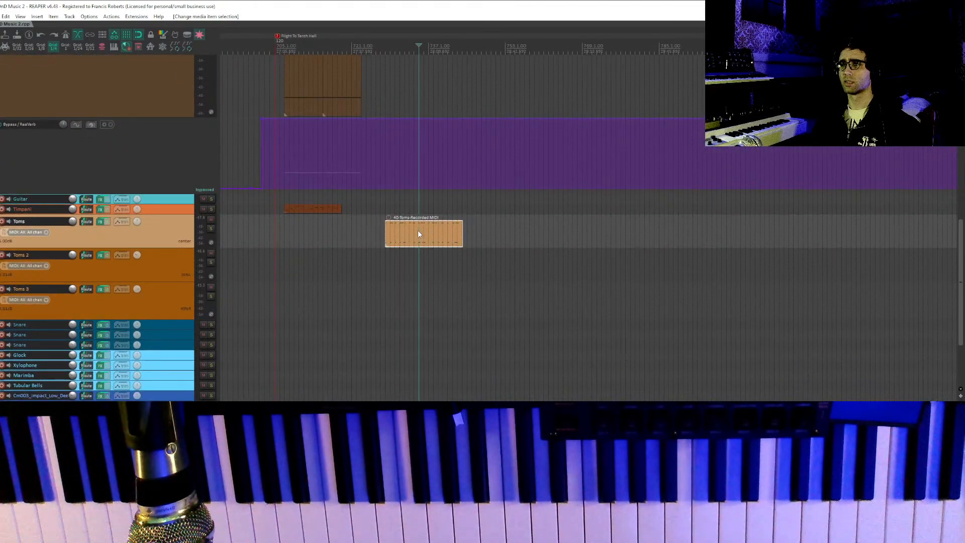
Try out a copy of the Toms item on the Guitar track, and remove it again.
{"action": "left_click_drag", "start_coordinate": [419, 234], "coordinate": [419, 202]}
{"action": "left_click", "coordinate": [417, 236]}
{"action": "left_click", "coordinate": [400, 230]}
{"action": "left_click", "coordinate": [405, 239]}
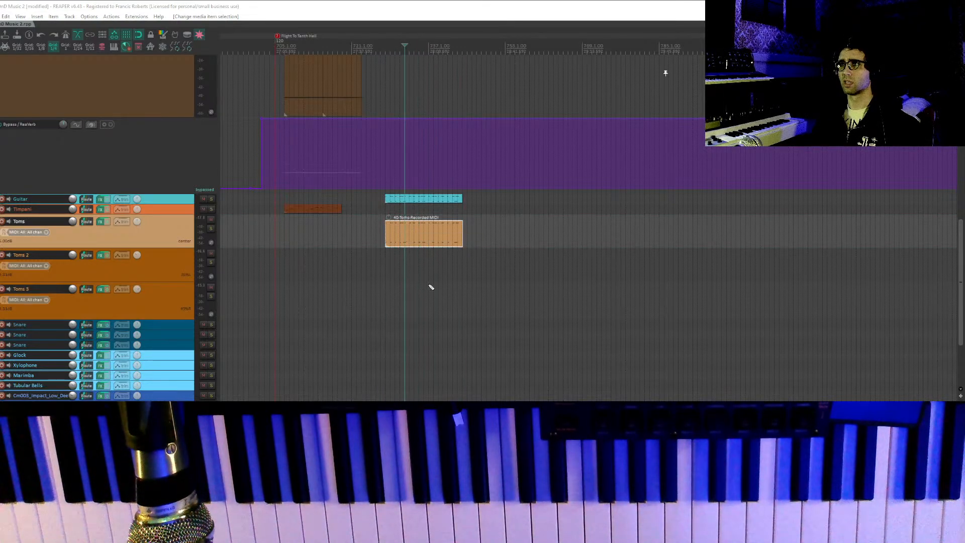
{"action": "double_click", "coordinate": [431, 243]}
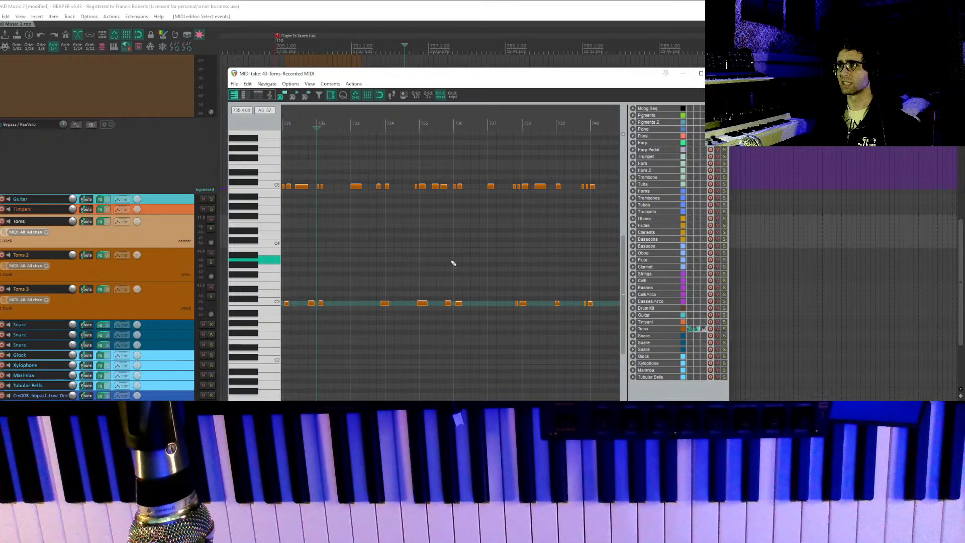
{"action": "left_click", "coordinate": [420, 265]}
{"action": "scroll", "coordinate": [450, 268], "scroll_direction": "down", "scroll_amount": 4}
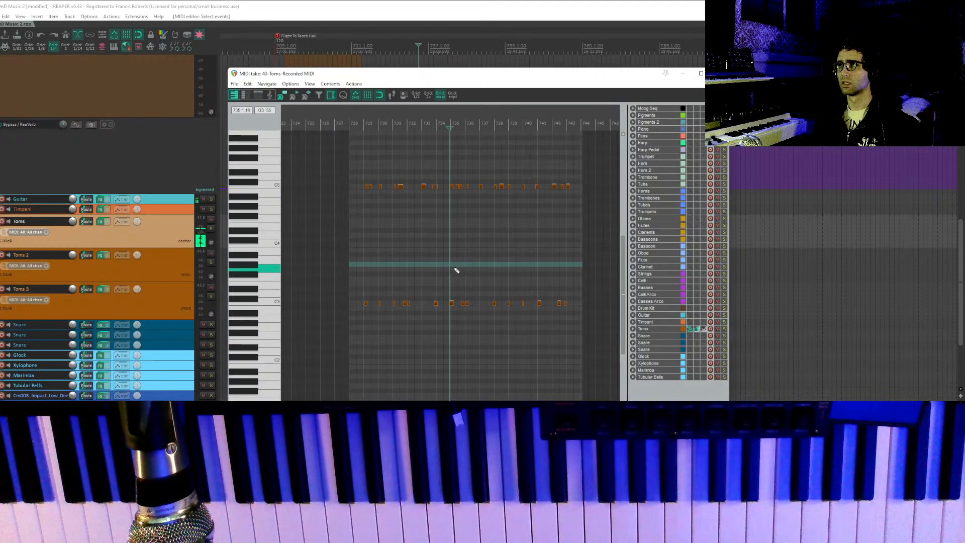
{"action": "key", "text": "Escape"}
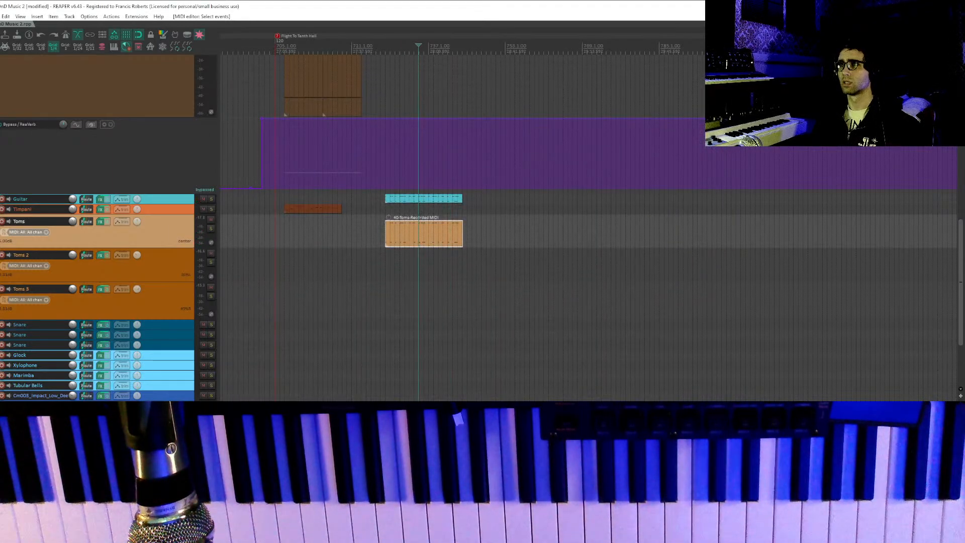
{"action": "left_click", "coordinate": [421, 199]}
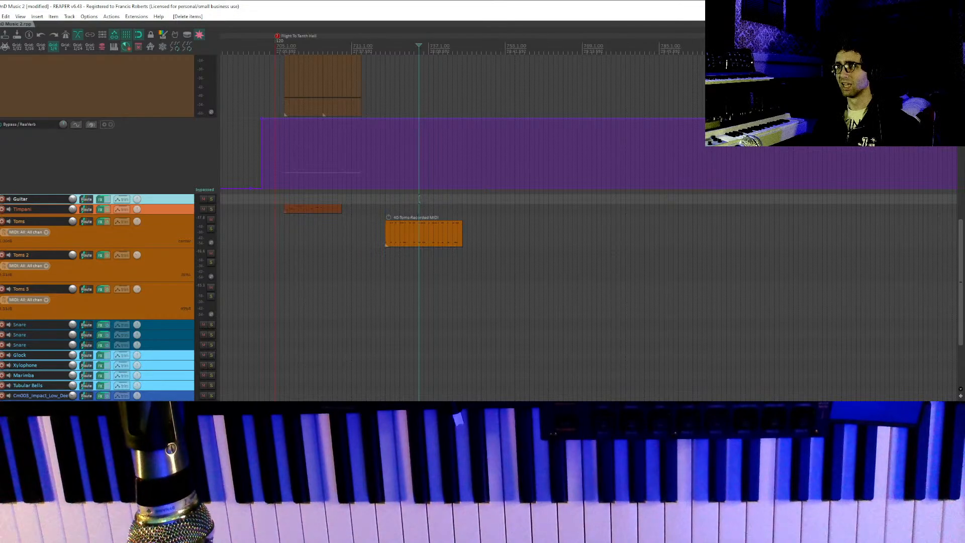
Move the low C3 Toms note to the start of bar 739, and copy the Toms item onto the Timpani track.
{"action": "double_click", "coordinate": [423, 234]}
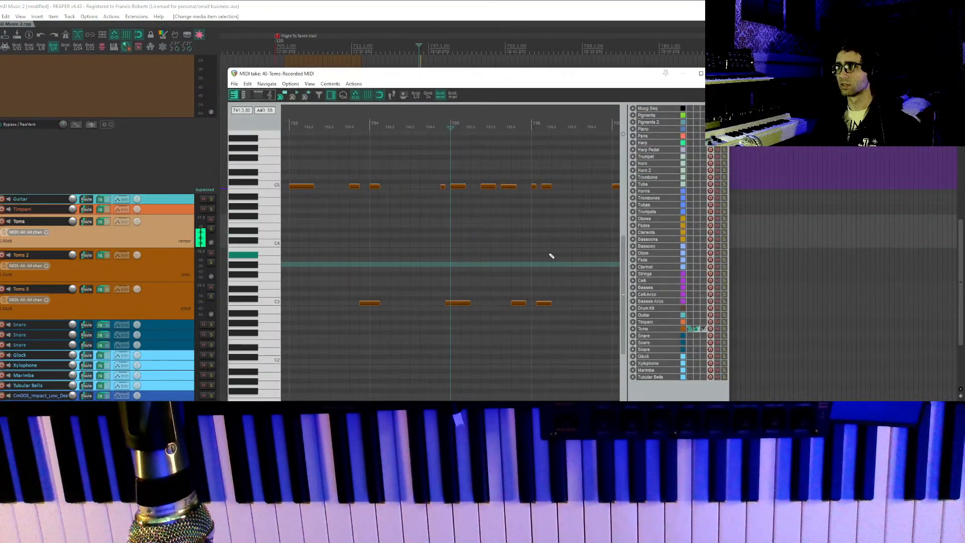
{"action": "scroll", "coordinate": [390, 265], "scroll_direction": "up", "scroll_amount": 3}
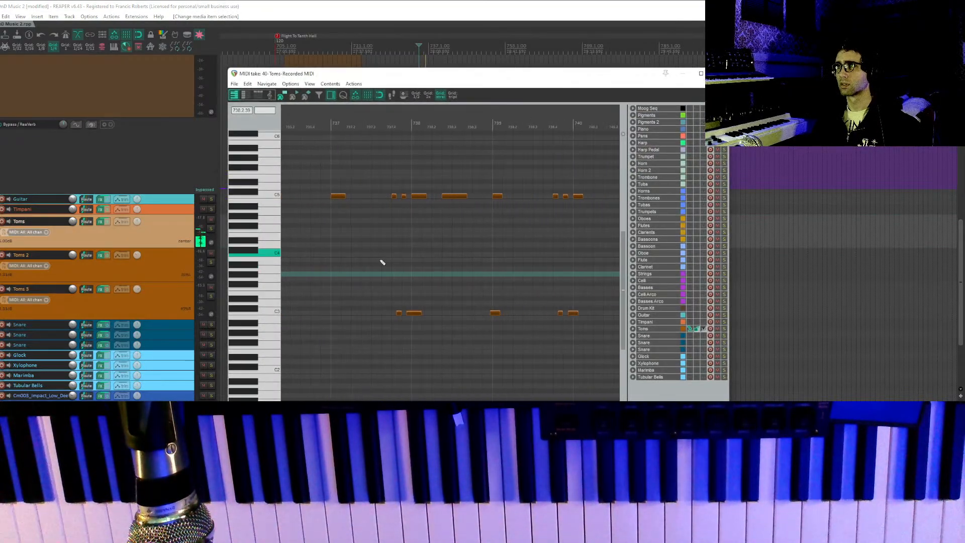
{"action": "scroll", "coordinate": [552, 270], "scroll_direction": "up", "scroll_amount": 1}
{"action": "scroll", "coordinate": [482, 307], "scroll_direction": "up", "scroll_amount": 2}
{"action": "left_click", "coordinate": [484, 312]}
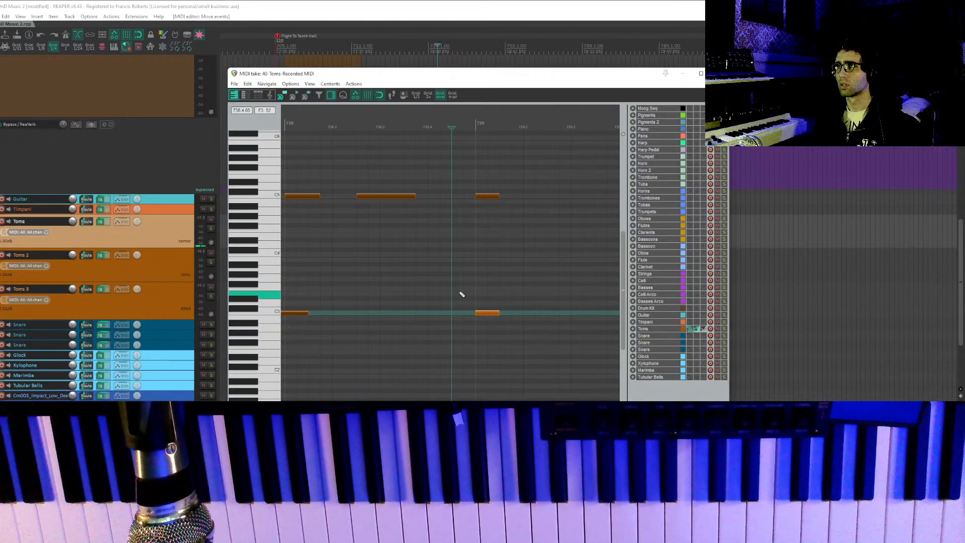
{"action": "key", "text": "Escape"}
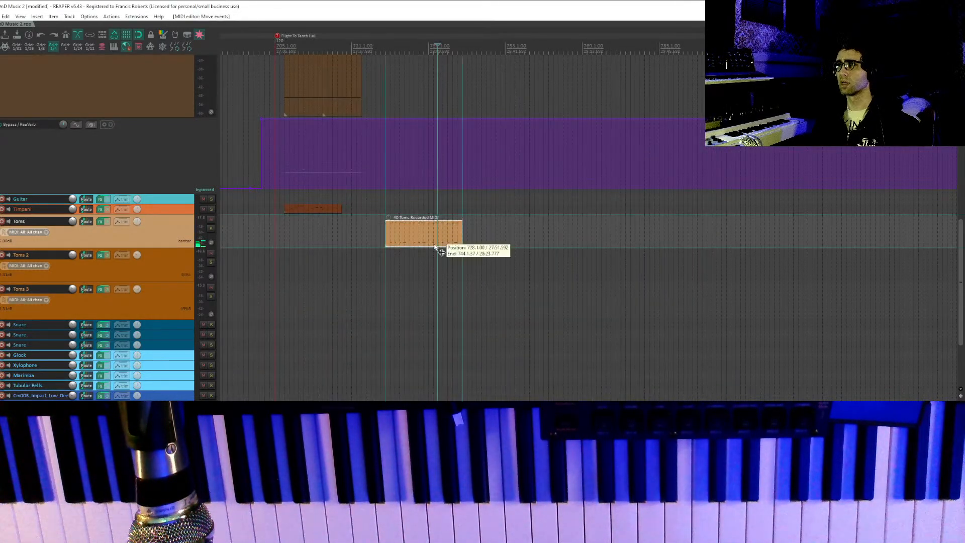
{"action": "key", "text": "space"}
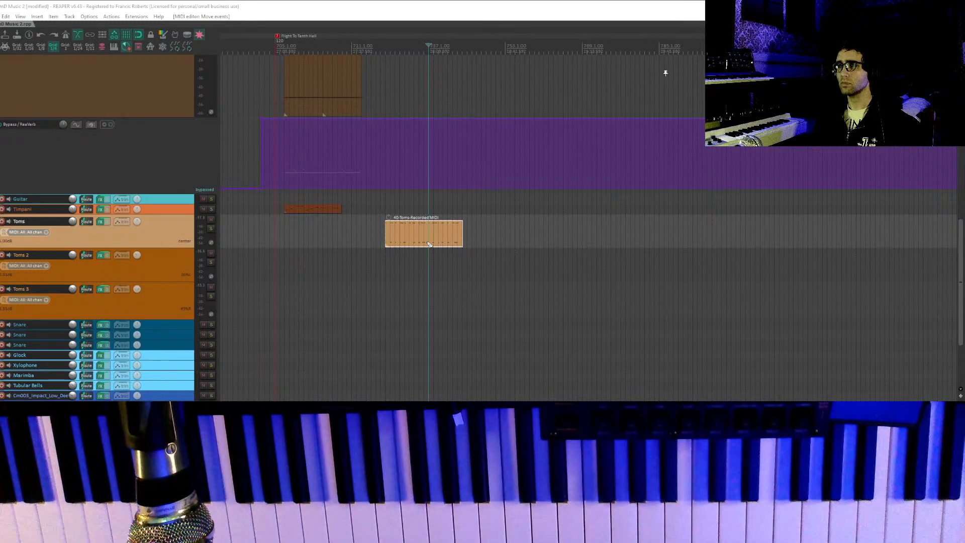
{"action": "double_click", "coordinate": [418, 246]}
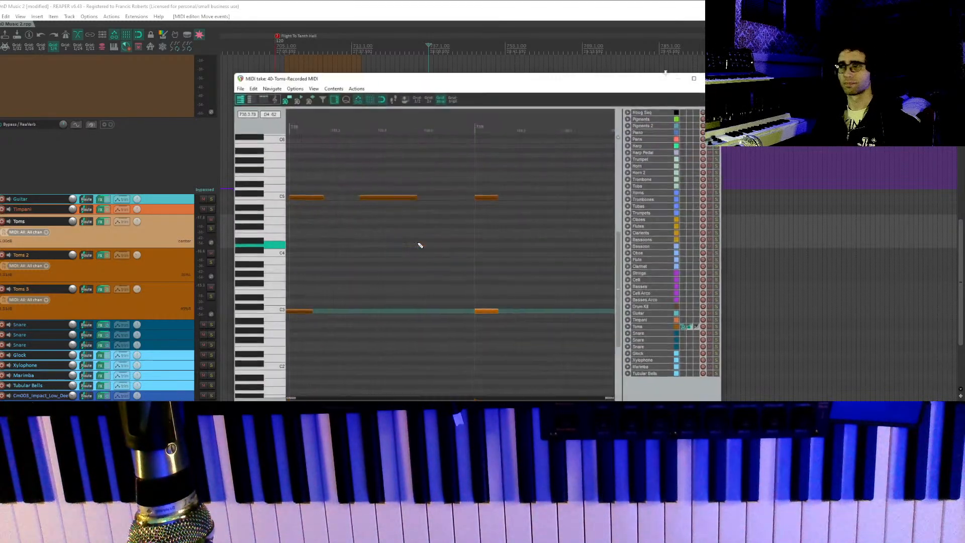
{"action": "key", "text": "Escape"}
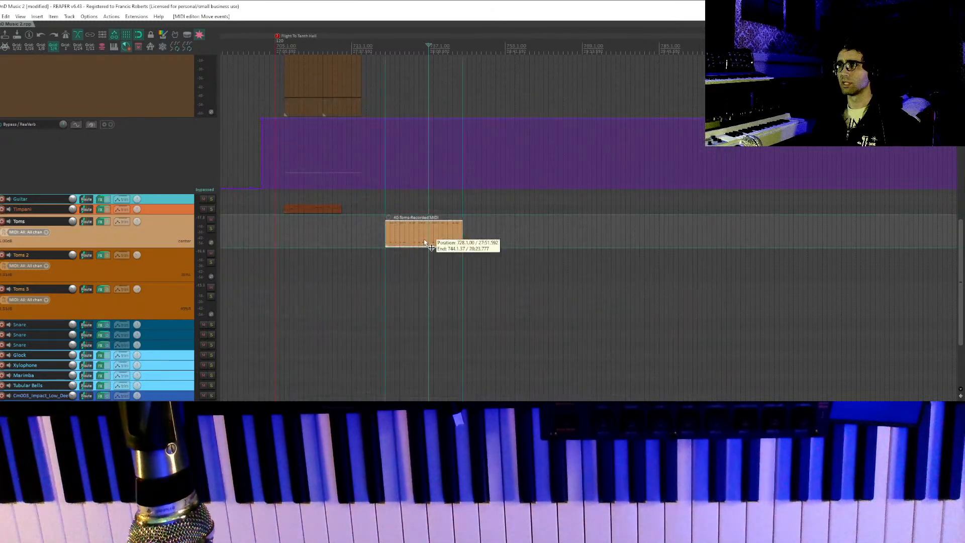
Humanize all notes of the Toms item with a new random seed, and apply the track FX to it with multichannel output.
{"action": "double_click", "coordinate": [416, 230]}
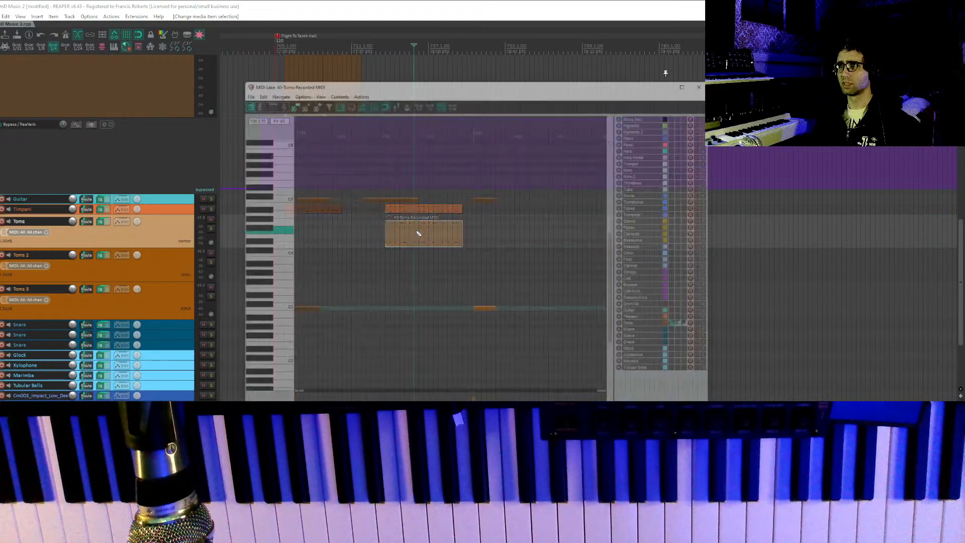
{"action": "scroll", "coordinate": [442, 292], "scroll_direction": "down", "scroll_amount": 8}
{"action": "left_click_drag", "start_coordinate": [552, 362], "coordinate": [282, 124]}
{"action": "key", "text": "h"}
{"action": "left_click_drag", "start_coordinate": [417, 302], "coordinate": [415, 306]}
{"action": "left_click", "coordinate": [387, 318]}
{"action": "left_click", "coordinate": [442, 317]}
{"action": "key", "text": "Escape"}
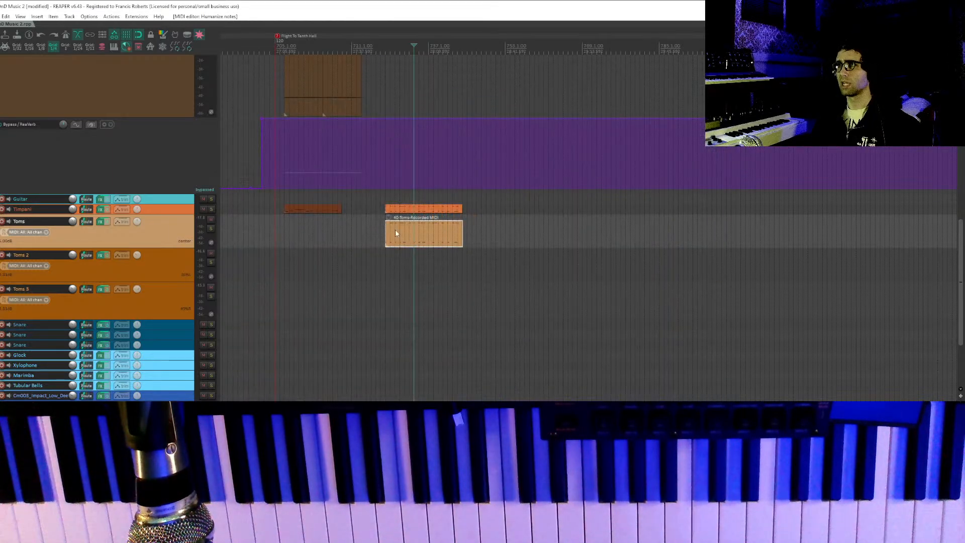
{"action": "left_click", "coordinate": [163, 47]}
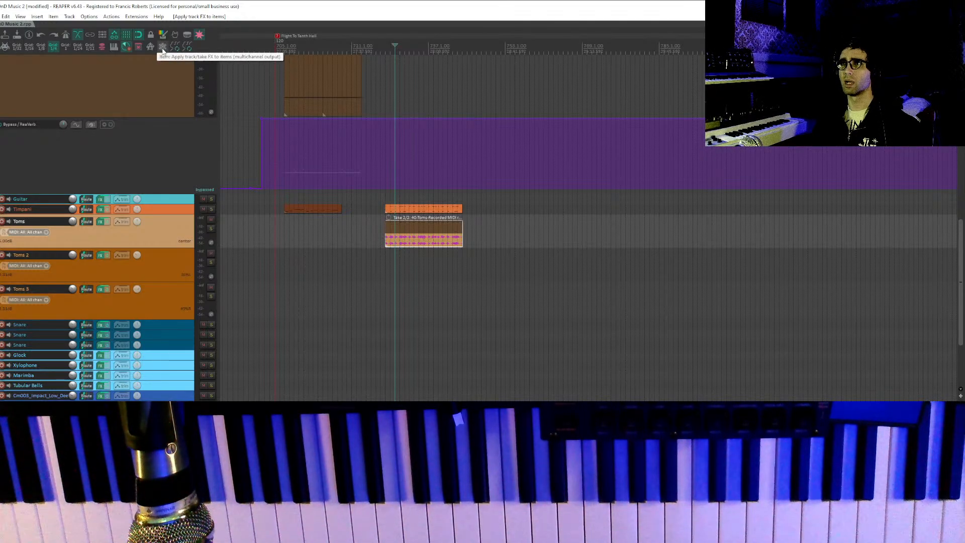
Crop the rendered Toms item to its active take and move it onto the Toms 2 track.
{"action": "left_click", "coordinate": [413, 240]}
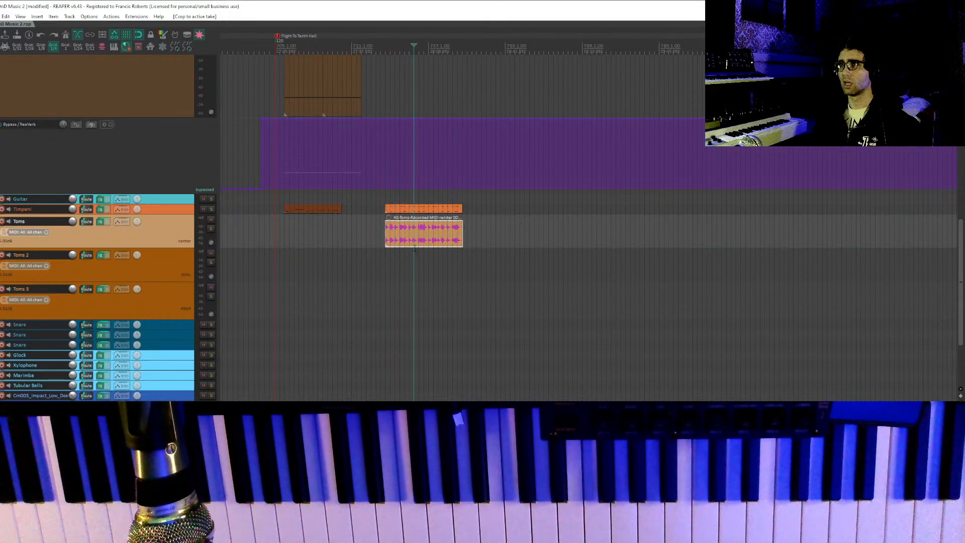
{"action": "left_click_drag", "start_coordinate": [413, 242], "coordinate": [420, 272]}
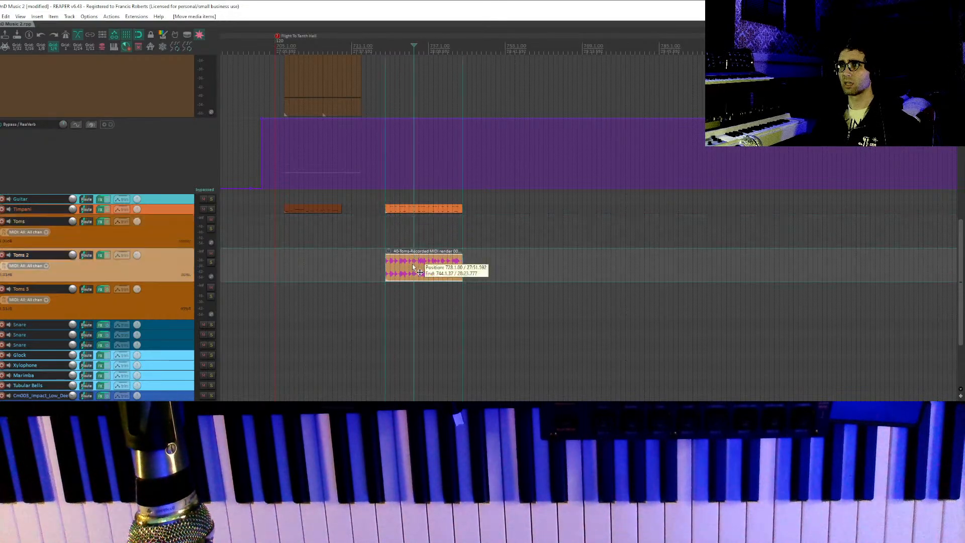
Copy the Timpani item onto the Toms track and humanize all its notes with a slight positive timing bias.
{"action": "left_click", "coordinate": [412, 210]}
{"action": "left_click_drag", "start_coordinate": [413, 210], "coordinate": [416, 233]}
{"action": "double_click", "coordinate": [416, 236]}
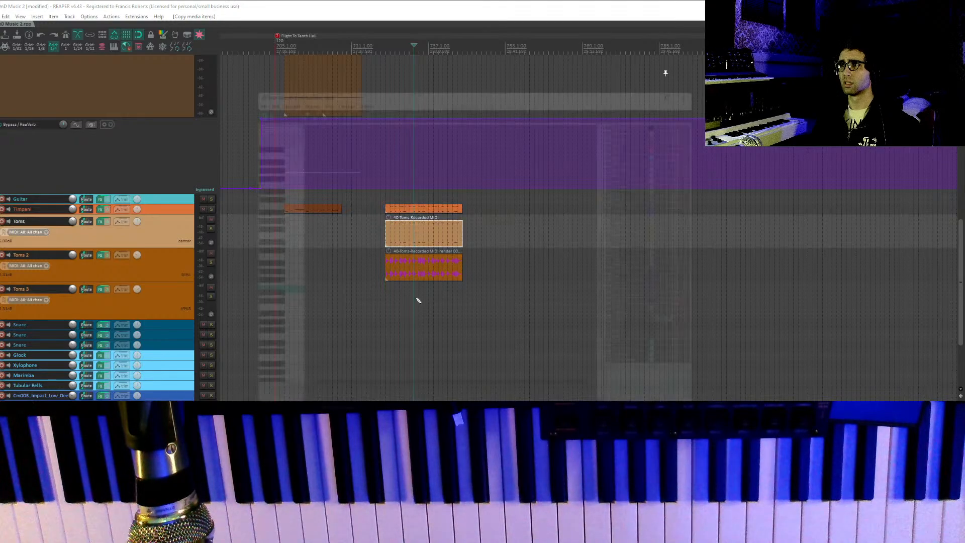
{"action": "left_click_drag", "start_coordinate": [576, 347], "coordinate": [385, 153]}
{"action": "key", "text": "h"}
{"action": "left_click_drag", "start_coordinate": [413, 305], "coordinate": [417, 306]}
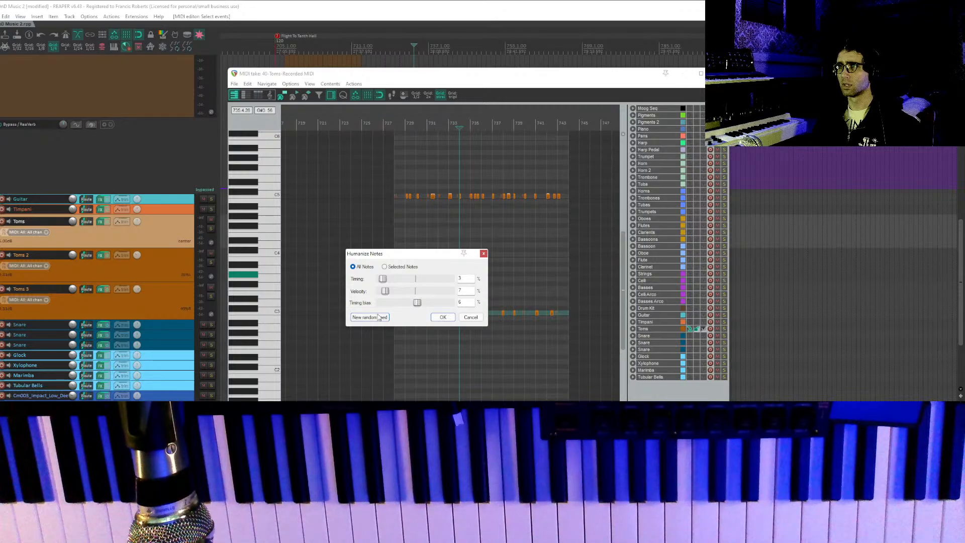
{"action": "left_click", "coordinate": [442, 317]}
{"action": "key", "text": "Escape"}
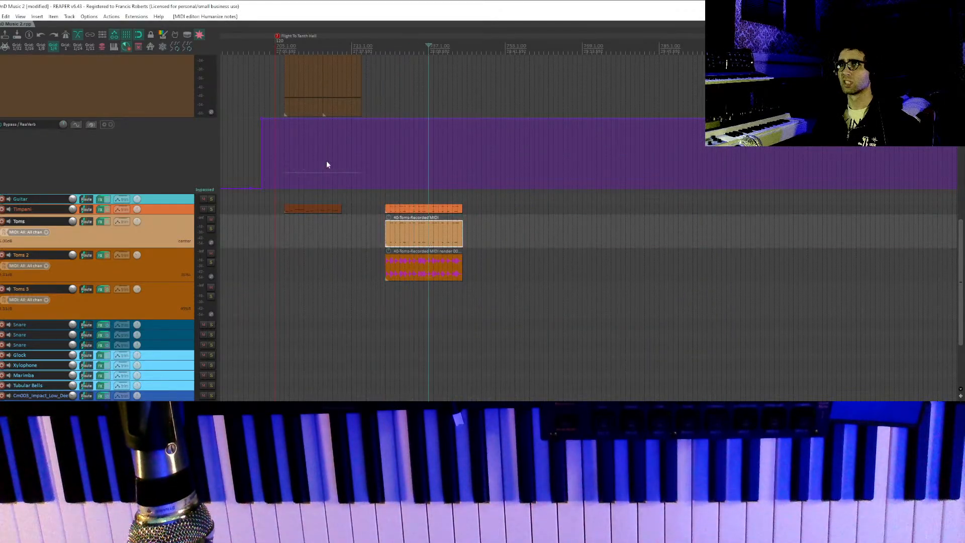
Apply the track FX to the Toms item with multichannel output, and move the cropped rendered take onto the Toms 3 track.
{"action": "left_click", "coordinate": [162, 46]}
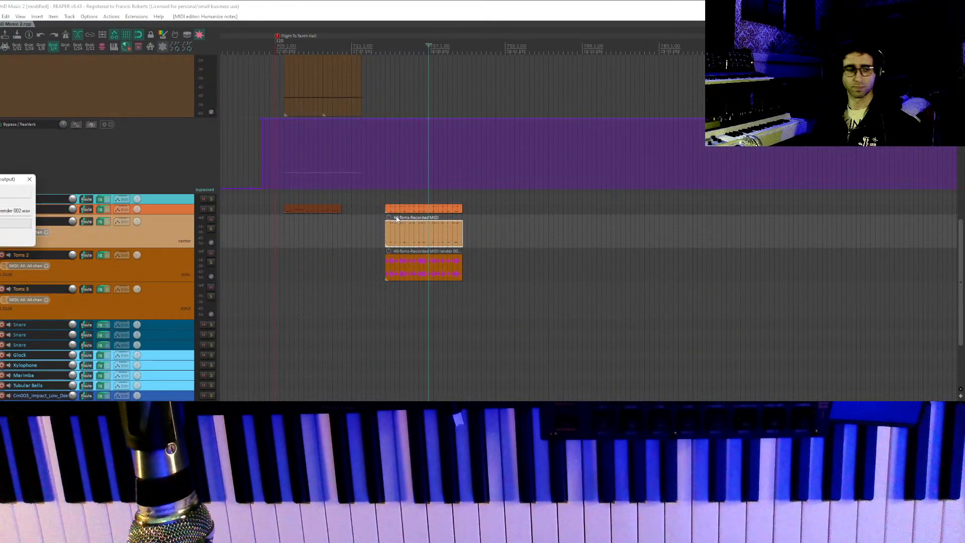
{"action": "left_click", "coordinate": [405, 246]}
{"action": "key", "text": "alt+shift+t"}
{"action": "left_click_drag", "start_coordinate": [406, 242], "coordinate": [408, 296]}
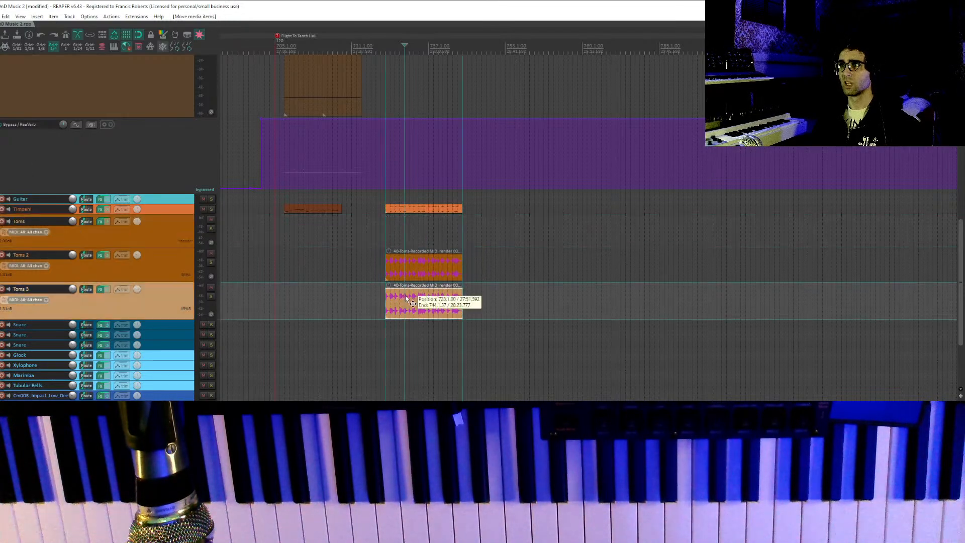
Set the pitch adjustment of the Toms 2 item to -3 semitones.
{"action": "double_click", "coordinate": [406, 261]}
{"action": "left_click_drag", "start_coordinate": [441, 255], "coordinate": [338, 244]}
{"action": "type", "text": "-3"}
{"action": "key", "text": "Return"}
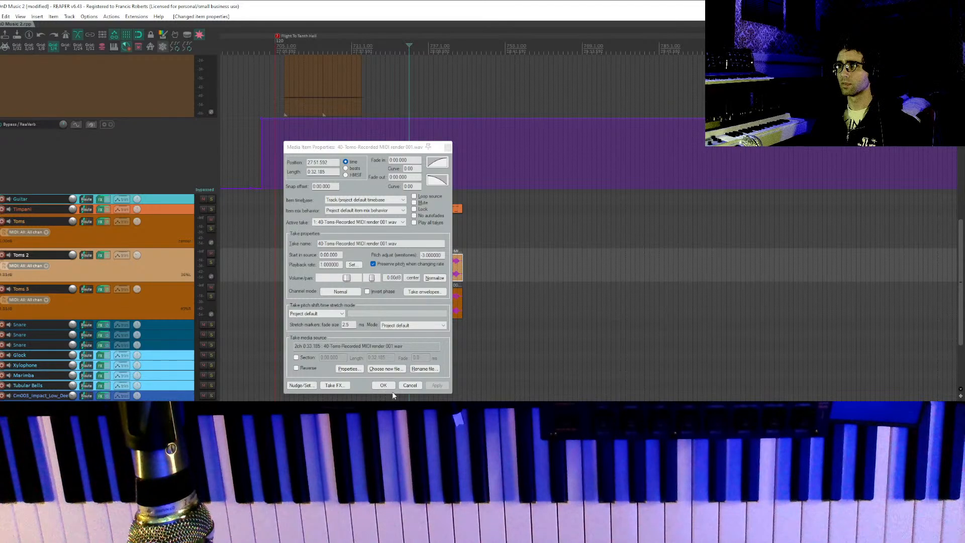
Set the pitch adjustment of the Toms 3 item to 2 semitones.
{"action": "double_click", "coordinate": [439, 303]}
{"action": "left_click", "coordinate": [444, 254]}
{"action": "left_click_drag", "start_coordinate": [444, 255], "coordinate": [411, 255]}
{"action": "type", "text": "2"}
{"action": "key", "text": "Return"}
{"action": "left_click", "coordinate": [383, 385]}
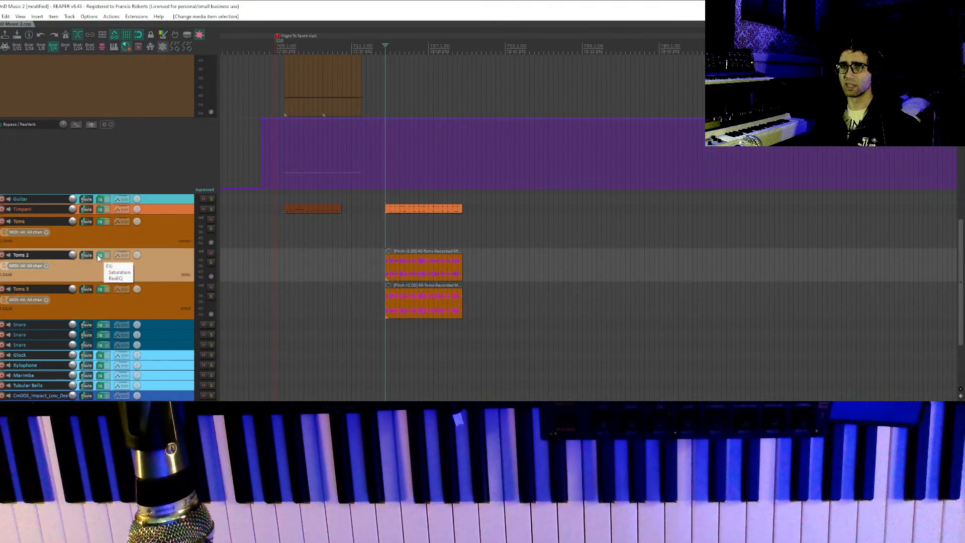
Move the MIDI item from the Timpani track onto the Toms track, directly above the two rendered items.
{"action": "left_click", "coordinate": [391, 208]}
{"action": "left_click_drag", "start_coordinate": [397, 221], "coordinate": [393, 237]}
Play the toms passage and compare it with the Toms 2 and Toms 3 items muted and unmuted.
{"action": "key", "text": "space"}
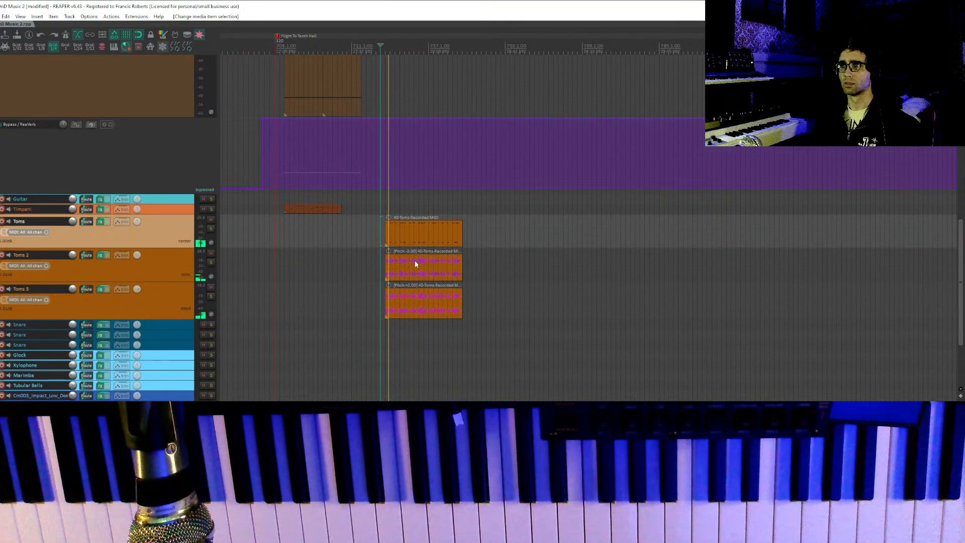
{"action": "left_click_drag", "start_coordinate": [390, 266], "coordinate": [504, 345]}
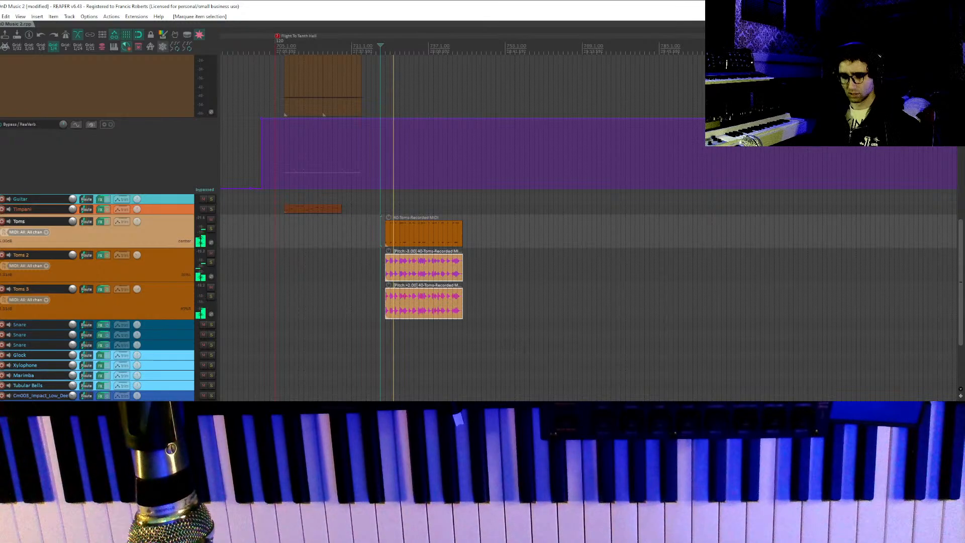
{"action": "key", "text": "ctrl+f"}
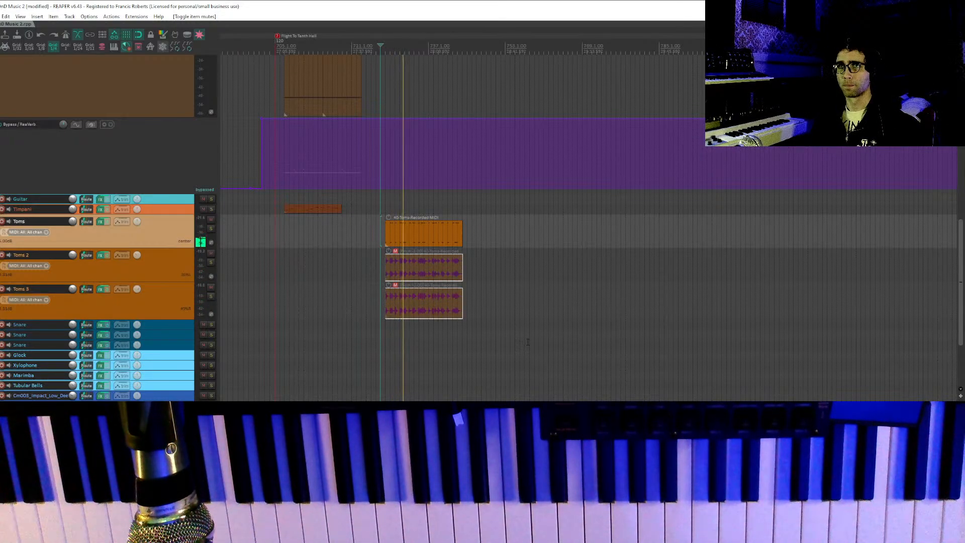
{"action": "key", "text": "ctrl+f"}
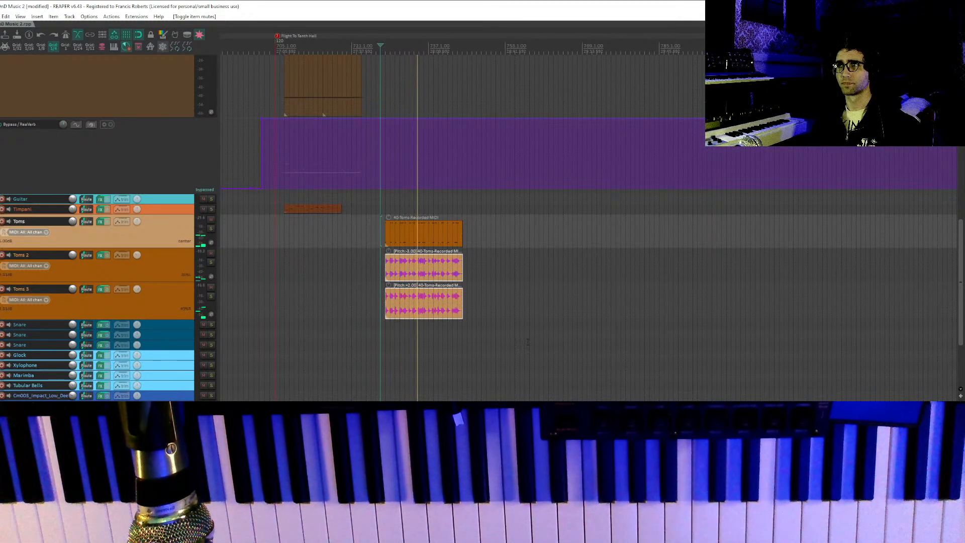
{"action": "key", "text": "space"}
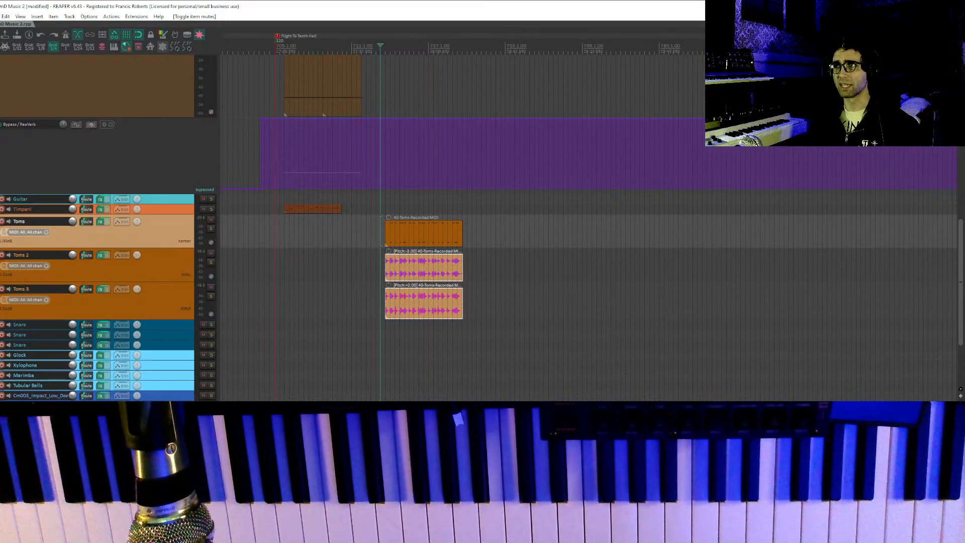
{"action": "left_click", "coordinate": [384, 220]}
{"action": "left_click_drag", "start_coordinate": [396, 203], "coordinate": [365, 236]}
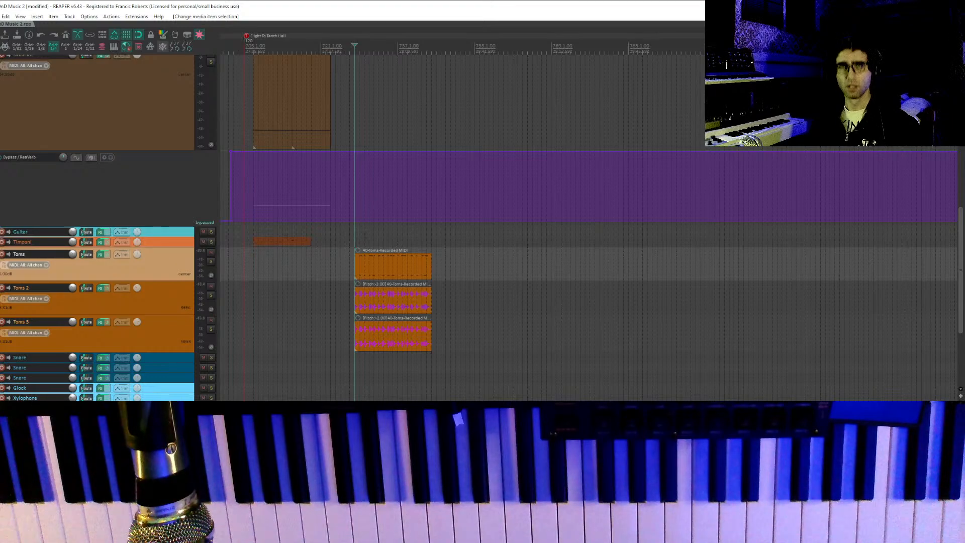
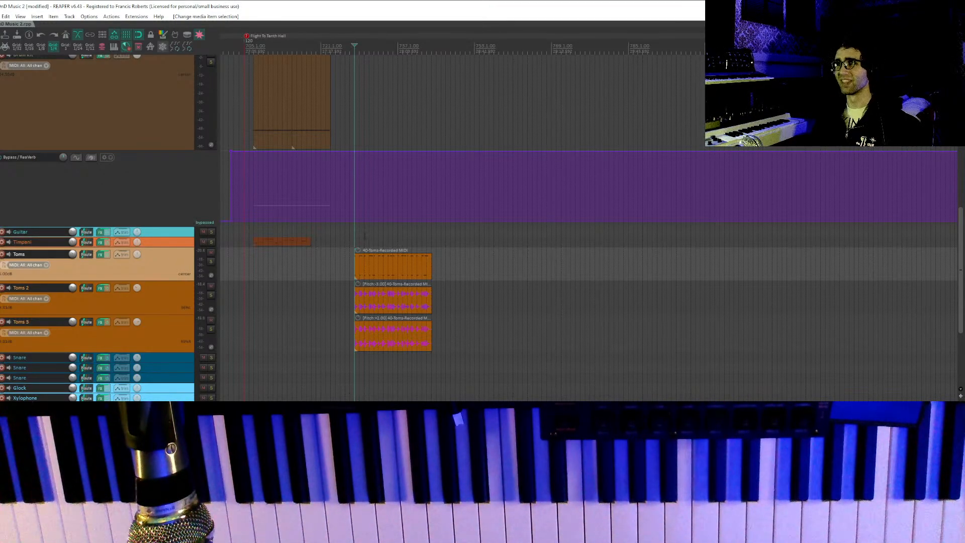
{"action": "scroll", "coordinate": [366, 274], "scroll_direction": "up", "scroll_amount": 1}
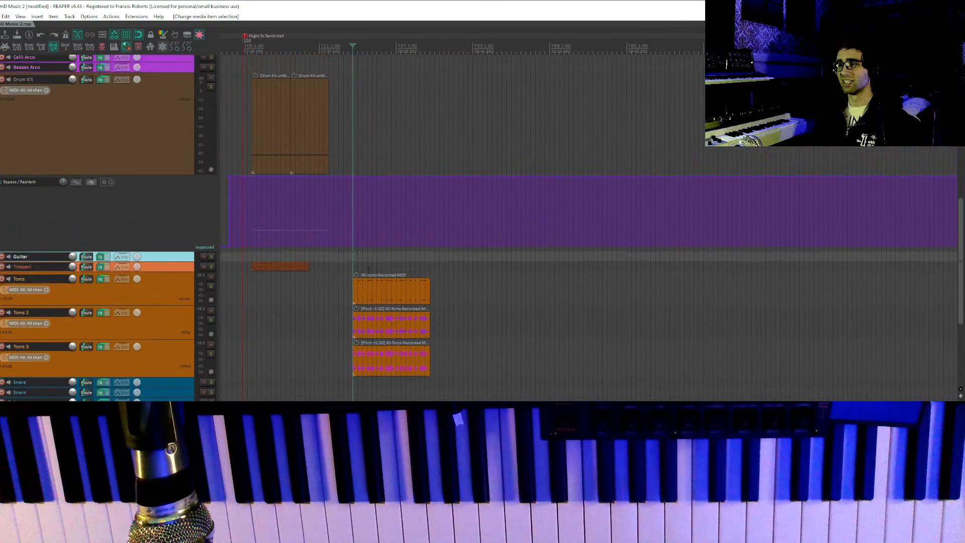
{"action": "left_click", "coordinate": [383, 334]}
{"action": "left_click", "coordinate": [383, 348]}
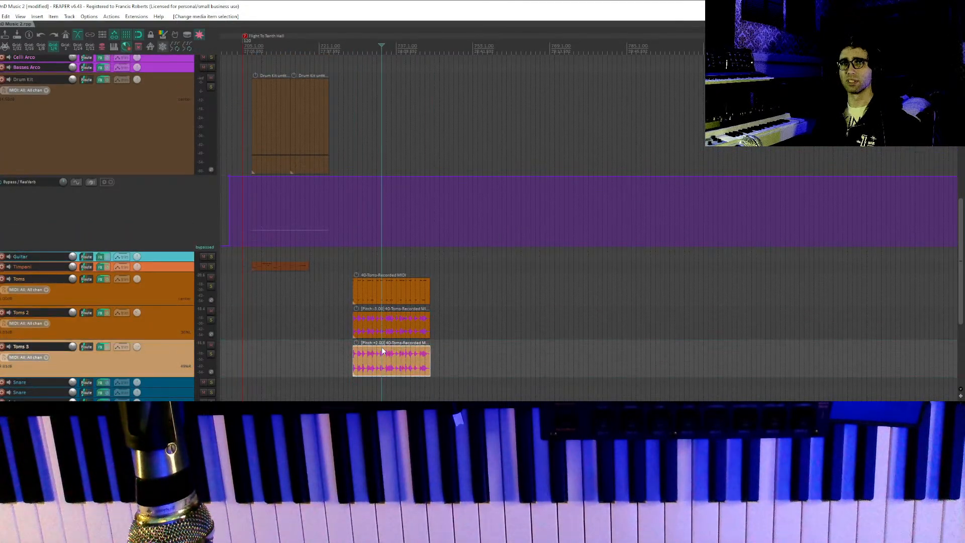
{"action": "left_click", "coordinate": [391, 334]}
{"action": "left_click", "coordinate": [358, 254]}
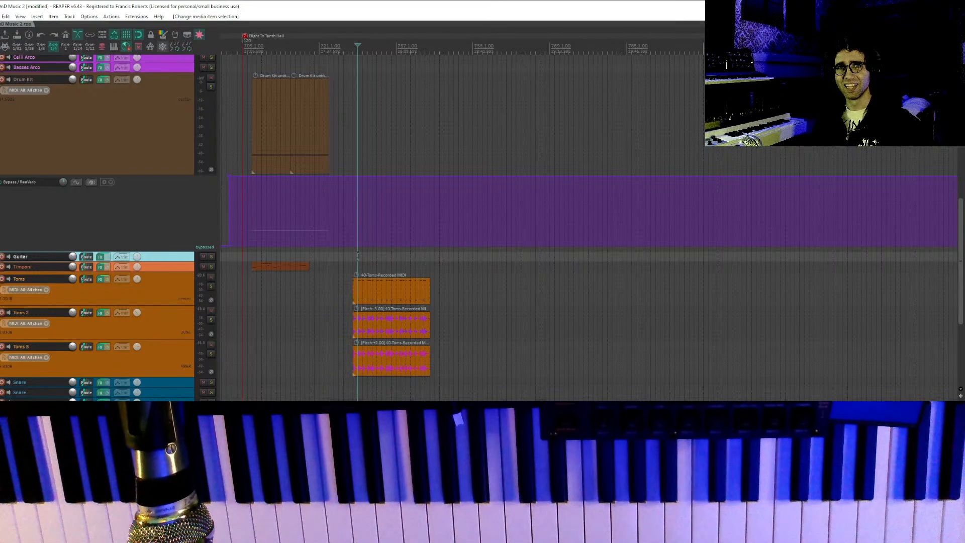
{"action": "left_click", "coordinate": [353, 261]}
{"action": "left_click_drag", "start_coordinate": [358, 277], "coordinate": [421, 352]}
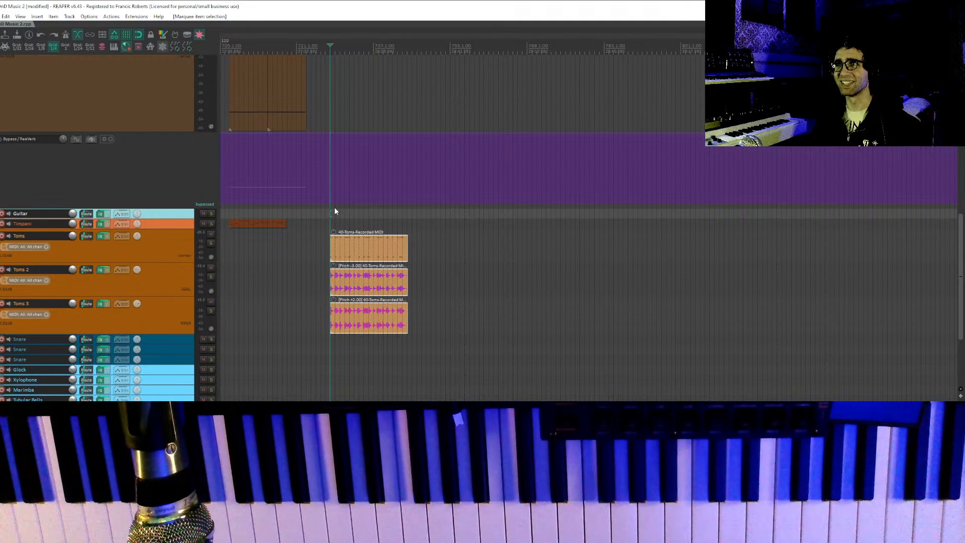
{"action": "left_click", "coordinate": [331, 103]}
{"action": "scroll", "coordinate": [332, 229], "scroll_direction": "down", "scroll_amount": 1}
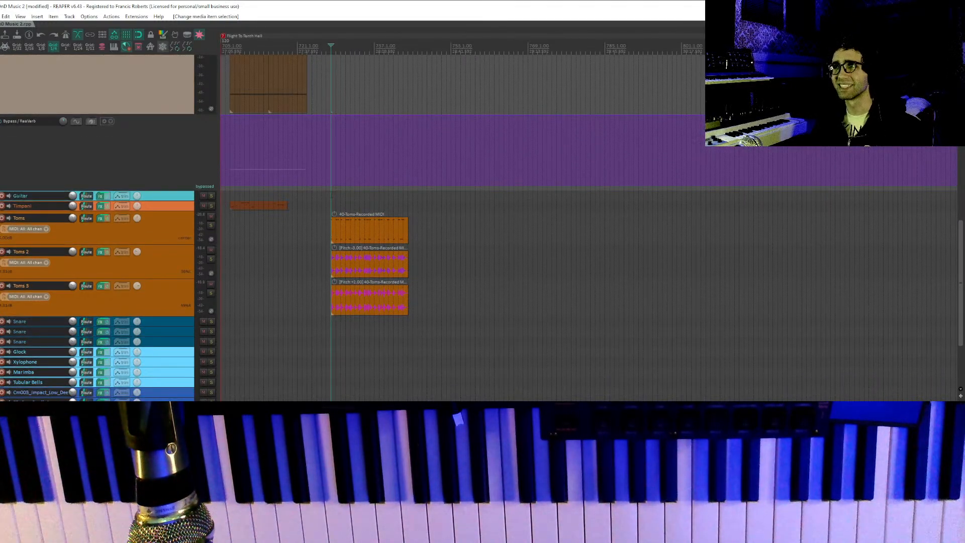
{"action": "left_click", "coordinate": [332, 195]}
{"action": "left_click", "coordinate": [332, 205]}
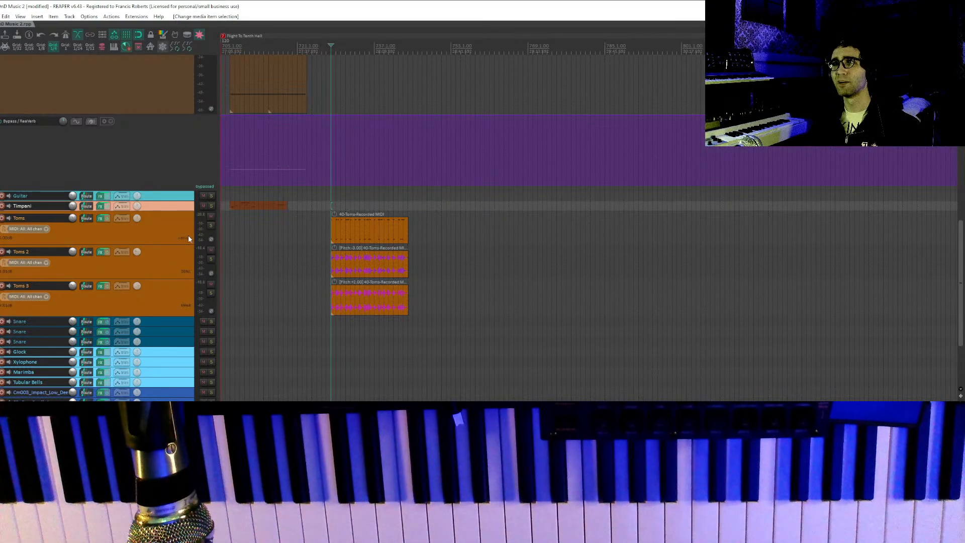
{"action": "left_click", "coordinate": [173, 274]}
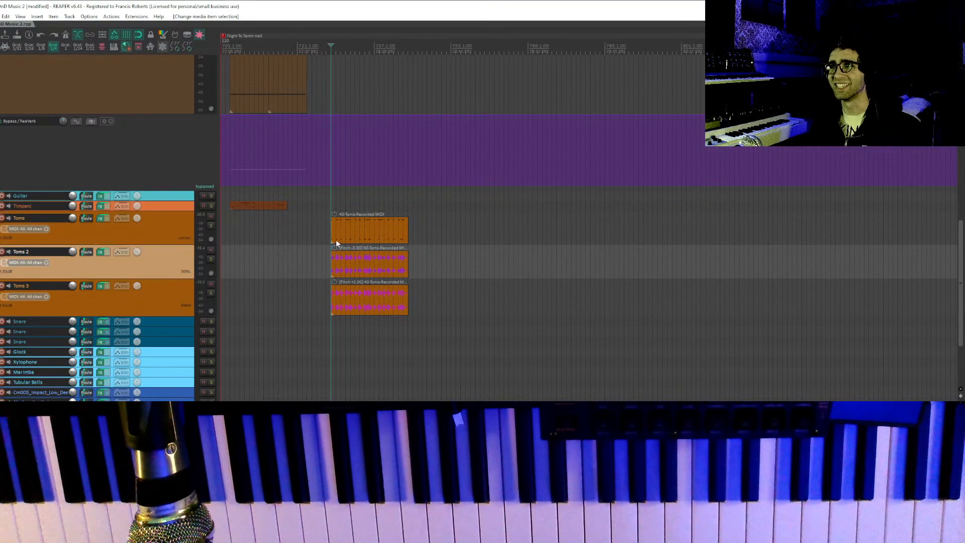
{"action": "scroll", "coordinate": [337, 244], "scroll_direction": "down", "scroll_amount": 1}
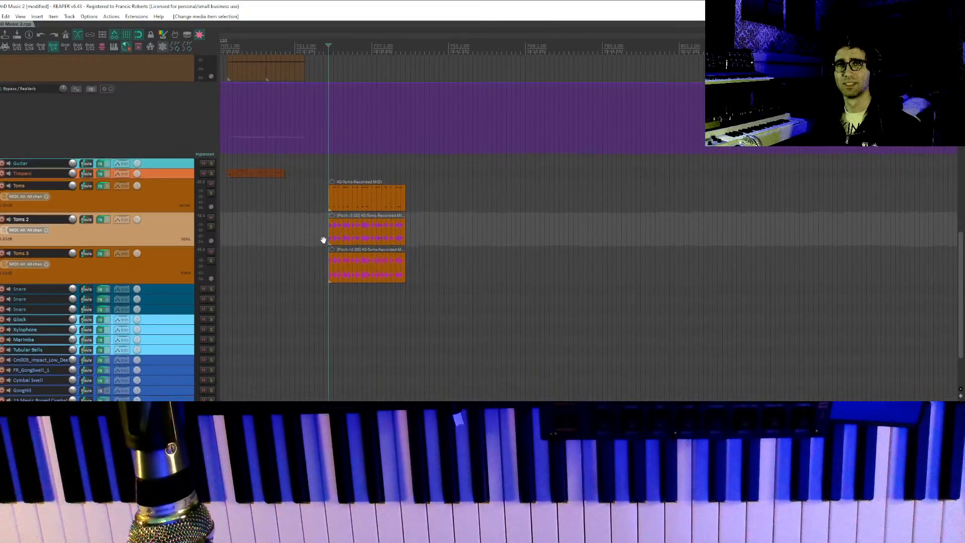
{"action": "scroll", "coordinate": [324, 240], "scroll_direction": "down", "scroll_amount": 1}
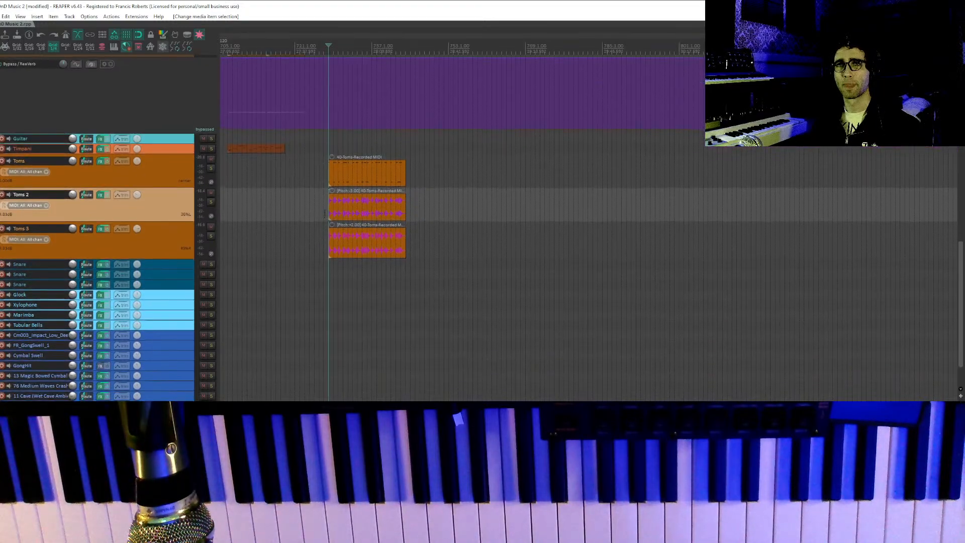
{"action": "left_click", "coordinate": [330, 139]}
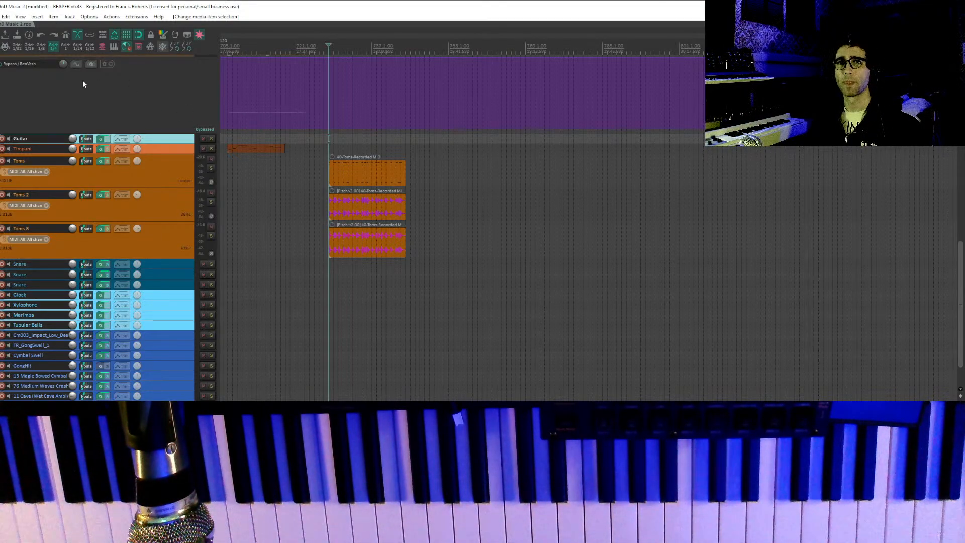
Copy the Celli item onto the Timpani track at the same position.
{"action": "scroll", "coordinate": [306, 104], "scroll_direction": "up", "scroll_amount": 3}
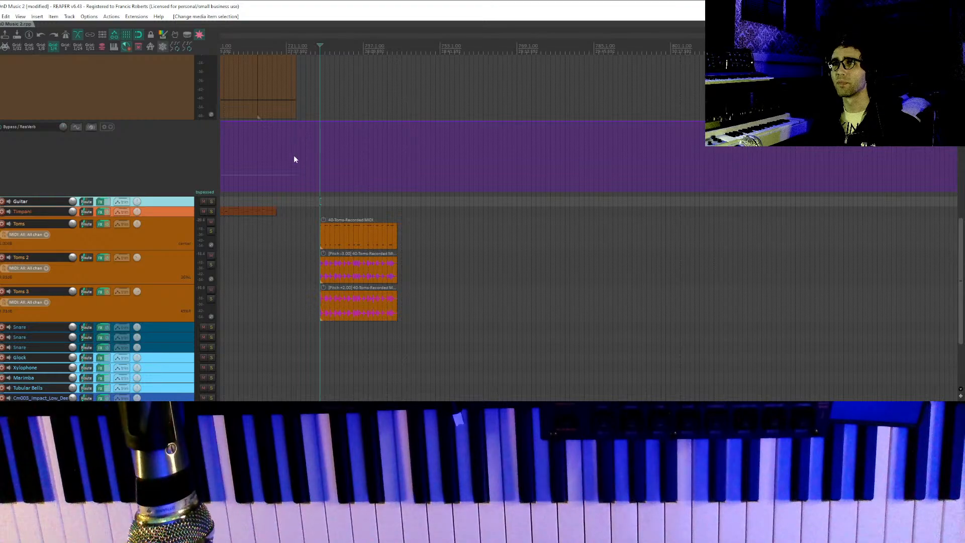
{"action": "left_click", "coordinate": [316, 212]}
{"action": "left_click", "coordinate": [320, 212]}
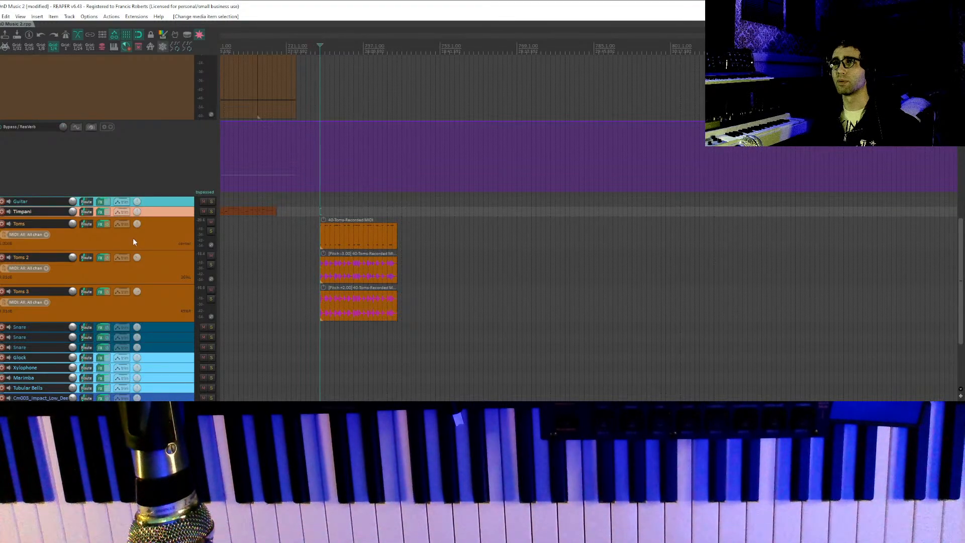
{"action": "scroll", "coordinate": [306, 179], "scroll_direction": "up", "scroll_amount": 10}
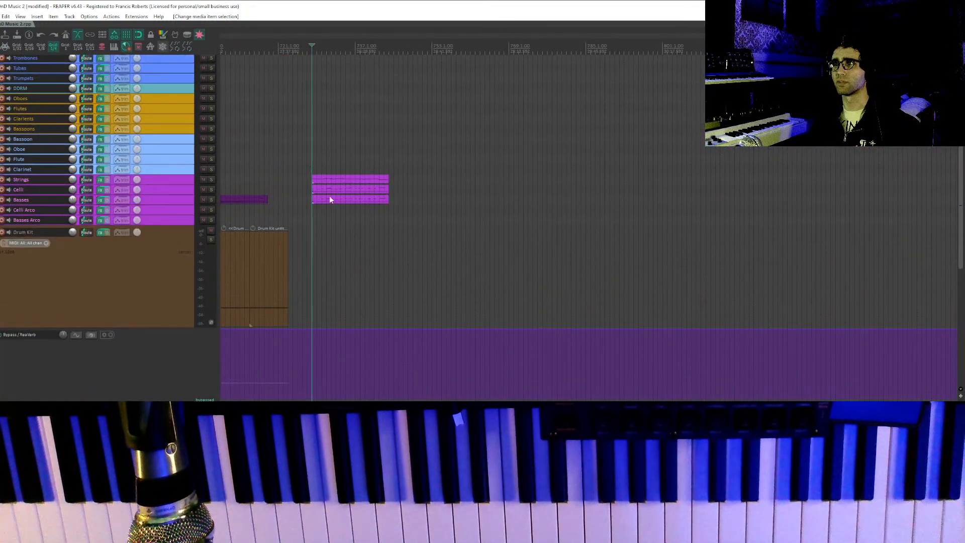
{"action": "left_click_drag", "start_coordinate": [333, 191], "coordinate": [330, 316]}
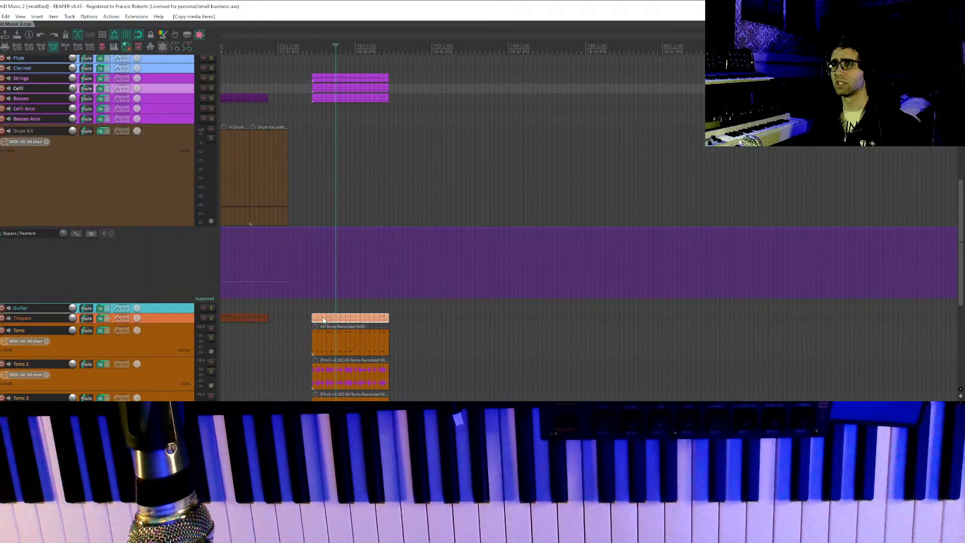
Transpose all notes of the Timpani item up one octave.
{"action": "left_click", "coordinate": [295, 251]}
{"action": "left_click", "coordinate": [293, 276]}
{"action": "left_click", "coordinate": [293, 291]}
{"action": "scroll", "coordinate": [466, 298], "scroll_direction": "down", "scroll_amount": 4}
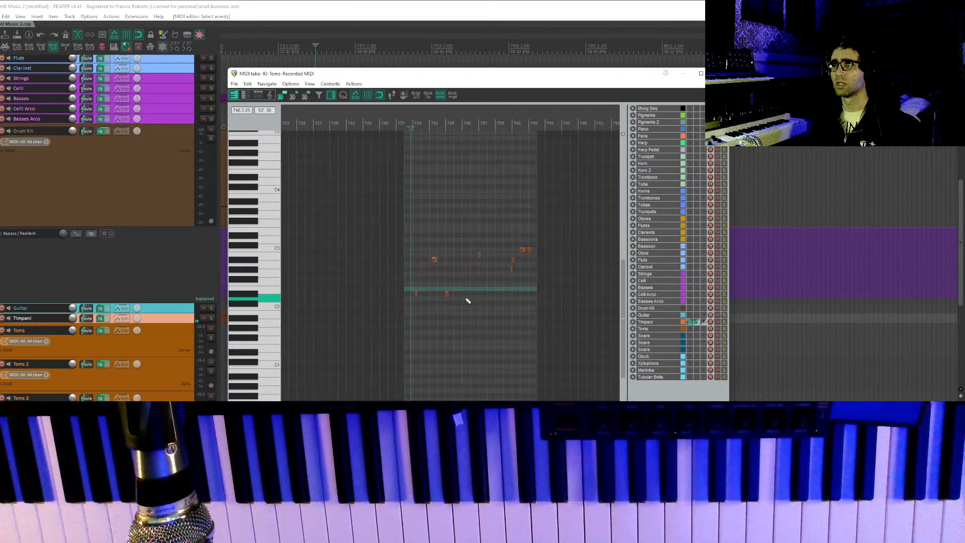
{"action": "scroll", "coordinate": [450, 285], "scroll_direction": "up", "scroll_amount": 3}
{"action": "scroll", "coordinate": [491, 201], "scroll_direction": "up", "scroll_amount": 4}
{"action": "left_click_drag", "start_coordinate": [496, 222], "coordinate": [385, 264]}
{"action": "scroll", "coordinate": [485, 336], "scroll_direction": "up", "scroll_amount": 4}
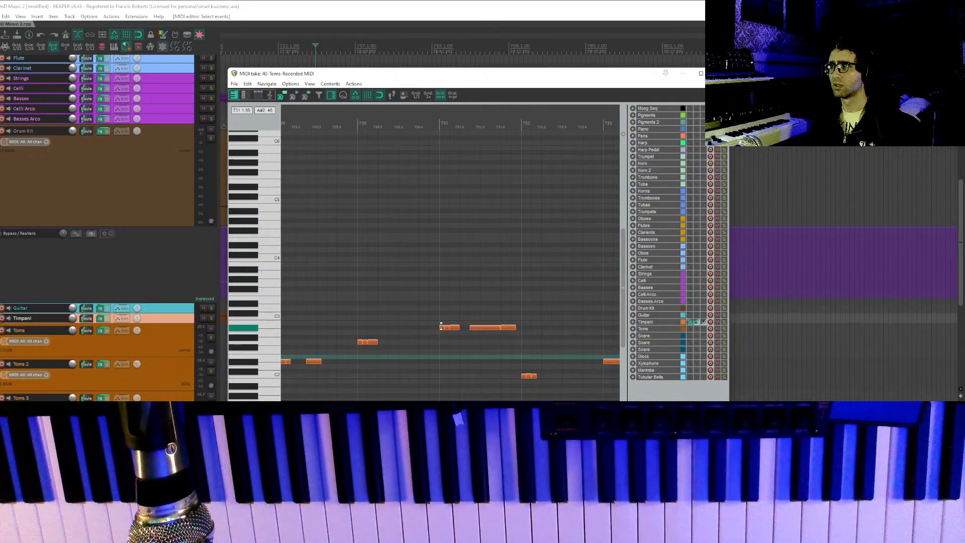
{"action": "left_click_drag", "start_coordinate": [442, 330], "coordinate": [444, 274]}
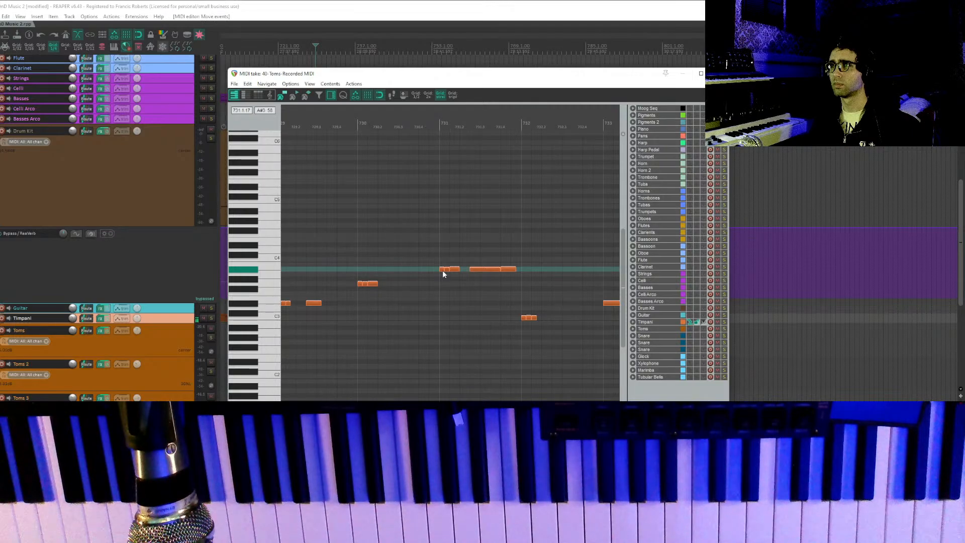
{"action": "key", "text": "Escape"}
Check the Timpani instrument's articulation settings and play the passage from its start.
{"action": "scroll", "coordinate": [280, 283], "scroll_direction": "down", "scroll_amount": 1}
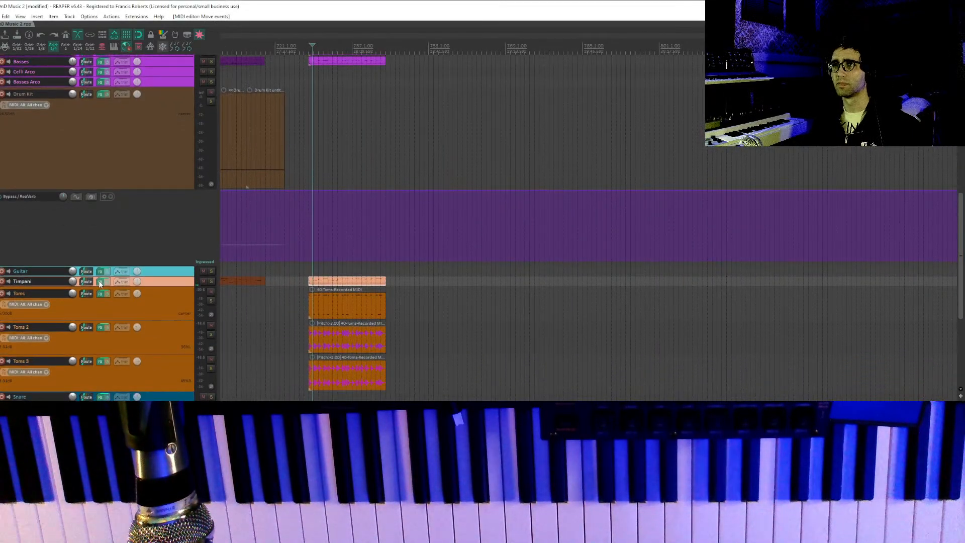
{"action": "left_click", "coordinate": [108, 281]}
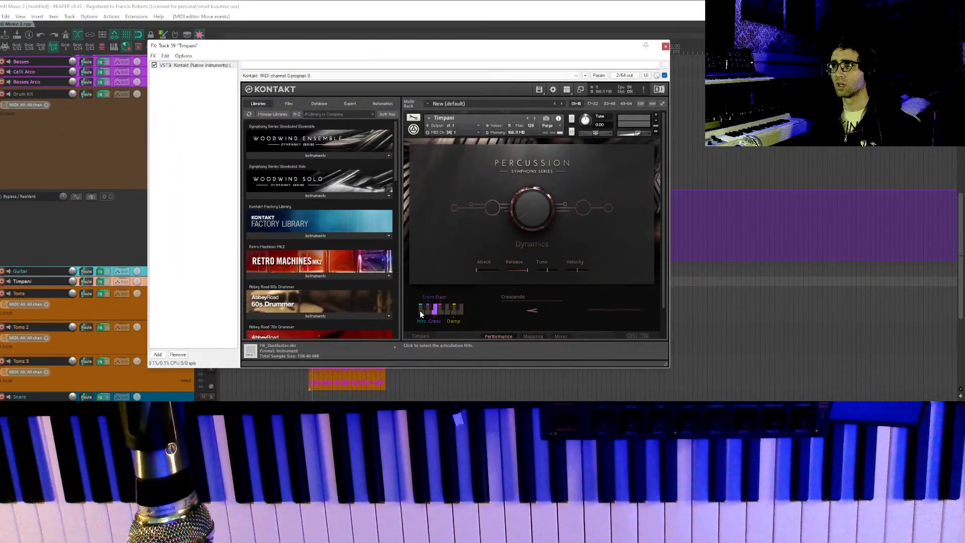
{"action": "key", "text": "Escape"}
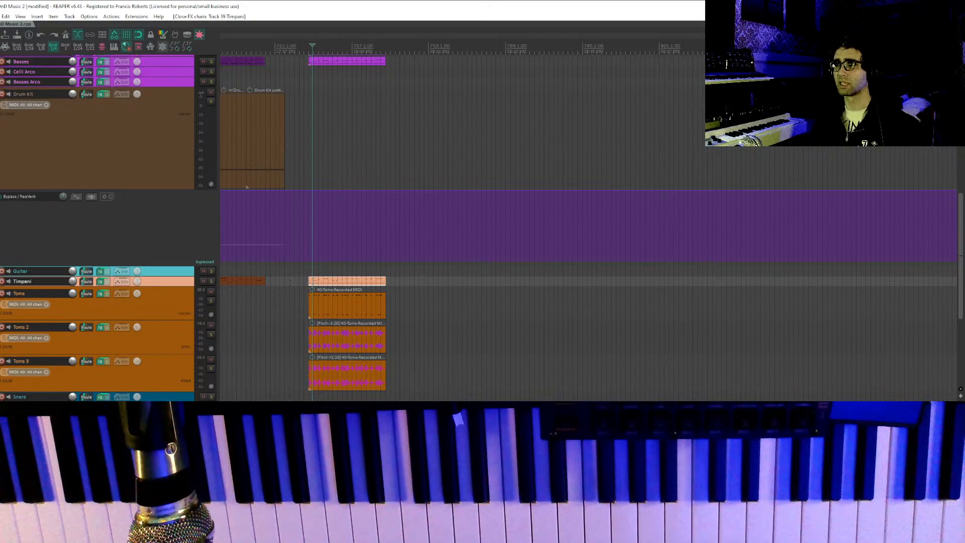
{"action": "left_click", "coordinate": [309, 271]}
{"action": "key", "text": "space"}
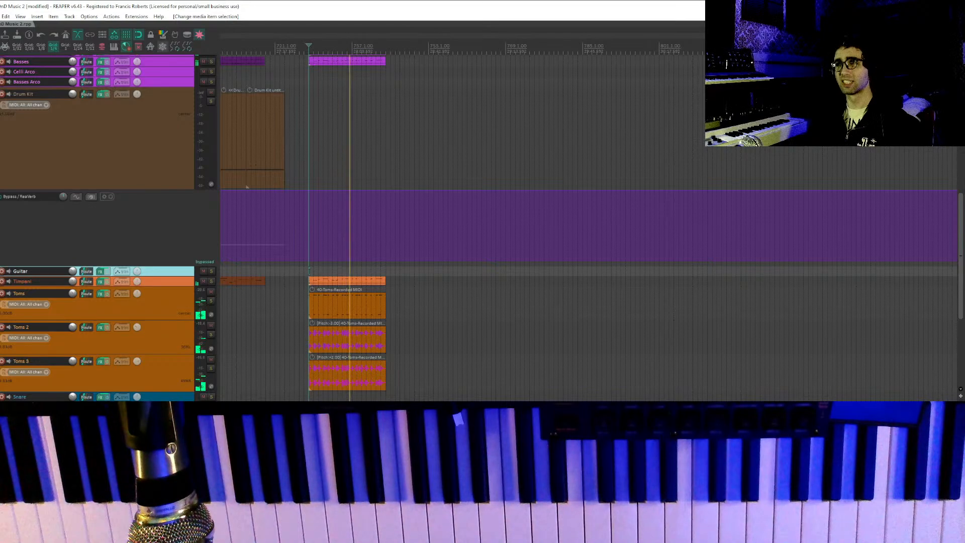
{"action": "key", "text": "space"}
Play the earlier section from the first Drum Kit item for comparison.
{"action": "left_click_drag", "start_coordinate": [348, 131], "coordinate": [376, 155]}
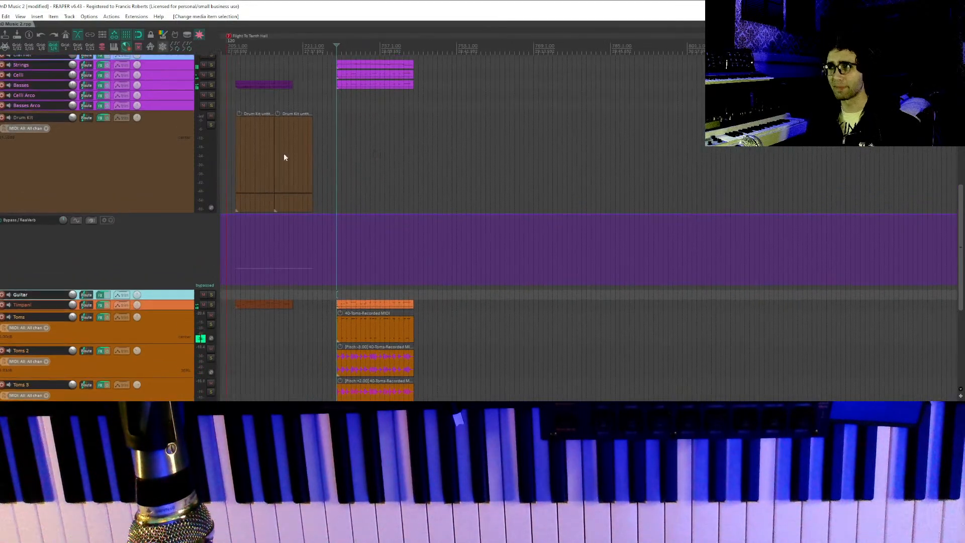
{"action": "left_click", "coordinate": [239, 129]}
{"action": "key", "text": "space"}
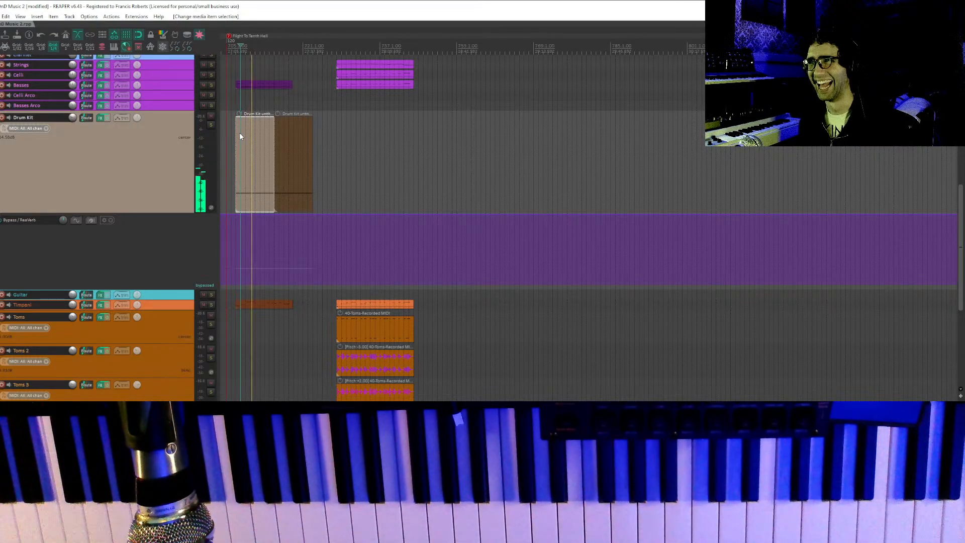
Return the edit cursor to the start of the Strings, Celli and Basses items and save the project.
{"action": "left_click", "coordinate": [339, 107]}
{"action": "left_click_drag", "start_coordinate": [354, 116], "coordinate": [368, 142]}
{"action": "mouse_move", "coordinate": [388, 175]}
{"action": "left_mouse_down"}
{"action": "mouse_move", "coordinate": [373, 213]}
{"action": "mouse_move", "coordinate": [376, 172]}
{"action": "left_mouse_up"}
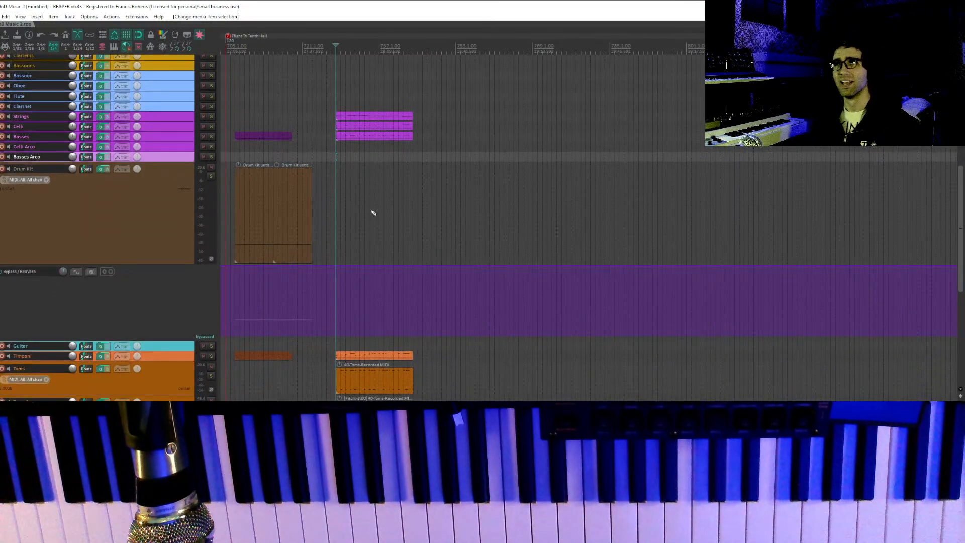
{"action": "key", "text": "ctrl+s"}
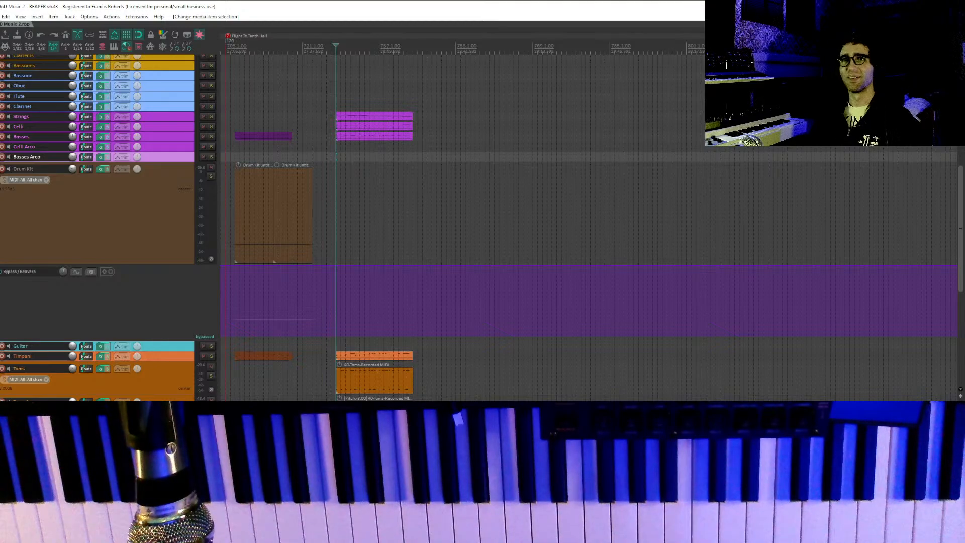
Copy the Pigments 2 item onto the Harp track, aligned with the start of the Piano item.
{"action": "left_click_drag", "start_coordinate": [375, 128], "coordinate": [432, 198]}
{"action": "key", "text": "space"}
{"action": "left_click_drag", "start_coordinate": [410, 141], "coordinate": [421, 352]}
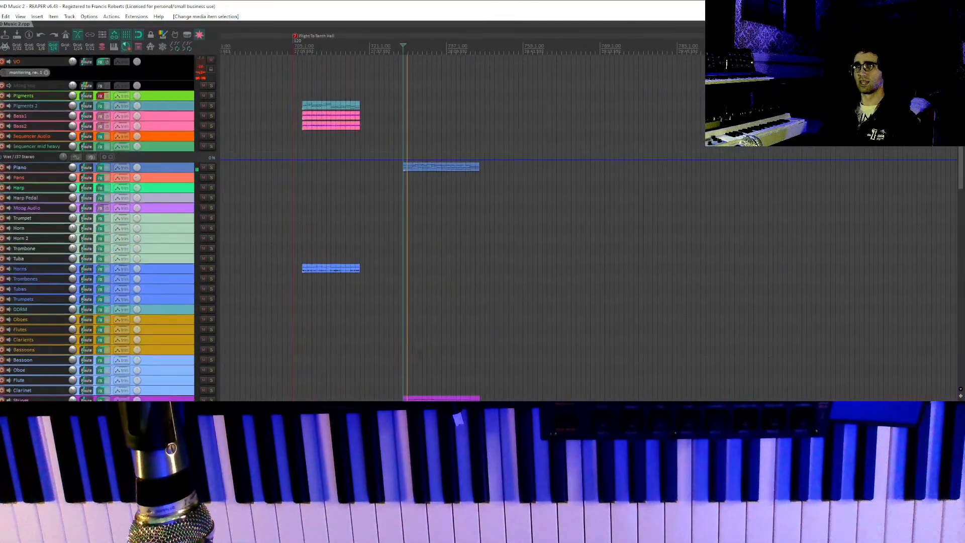
{"action": "key", "text": "space"}
{"action": "left_click", "coordinate": [323, 107]}
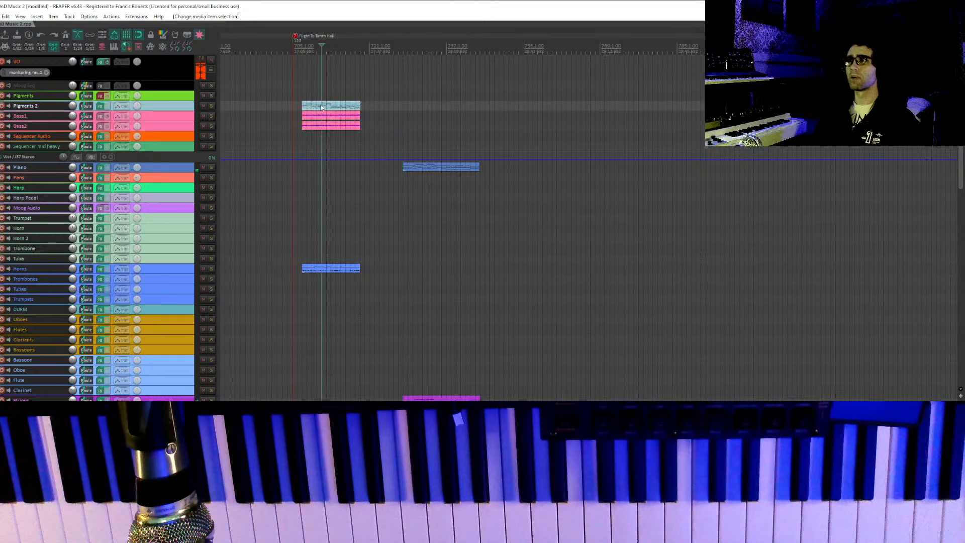
{"action": "left_click_drag", "start_coordinate": [312, 108], "coordinate": [415, 188]}
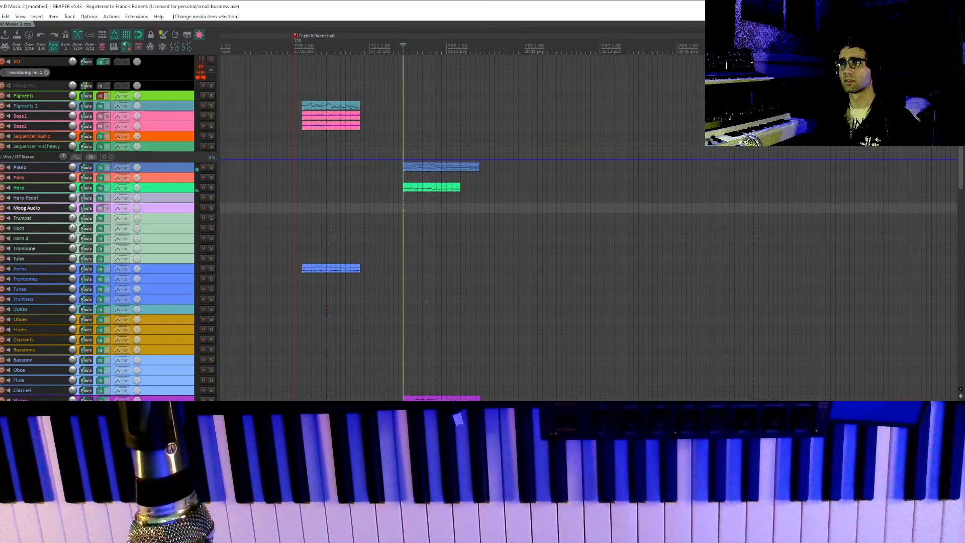
Open the copied Harp item's notes and audition them against the orchestral passage.
{"action": "double_click", "coordinate": [408, 188]}
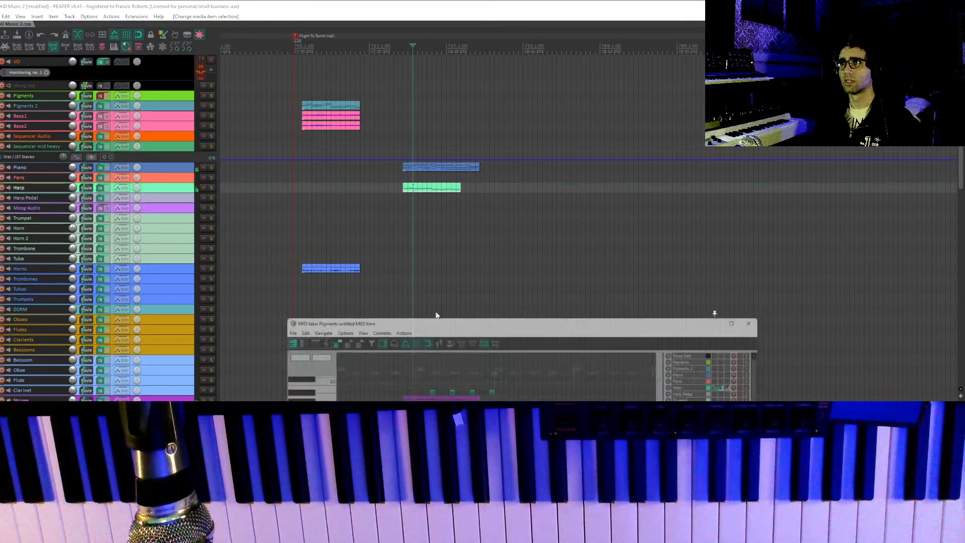
{"action": "scroll", "coordinate": [447, 355], "scroll_direction": "down", "scroll_amount": 3}
{"action": "scroll", "coordinate": [442, 400], "scroll_direction": "up", "scroll_amount": 1}
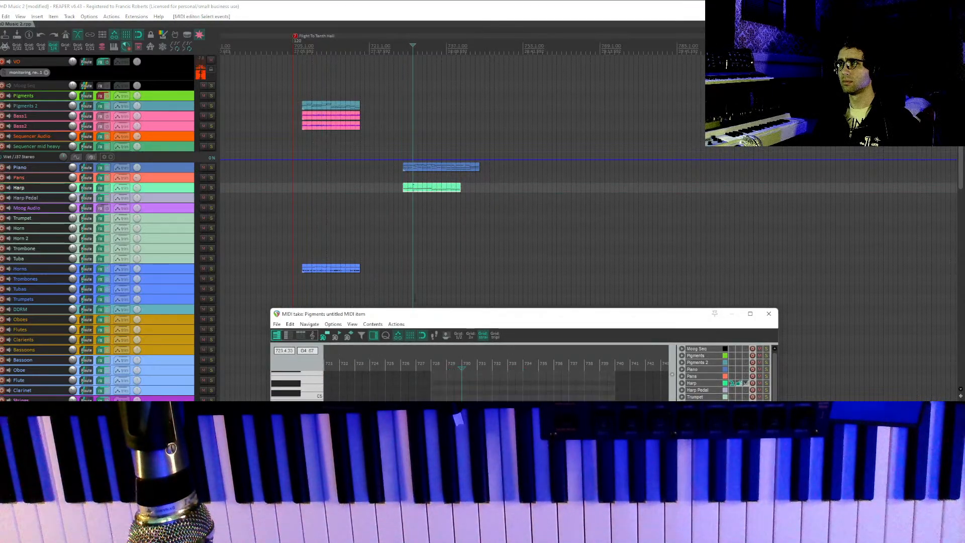
{"action": "scroll", "coordinate": [436, 400], "scroll_direction": "up", "scroll_amount": 7}
{"action": "left_click_drag", "start_coordinate": [385, 428], "coordinate": [503, 432]}
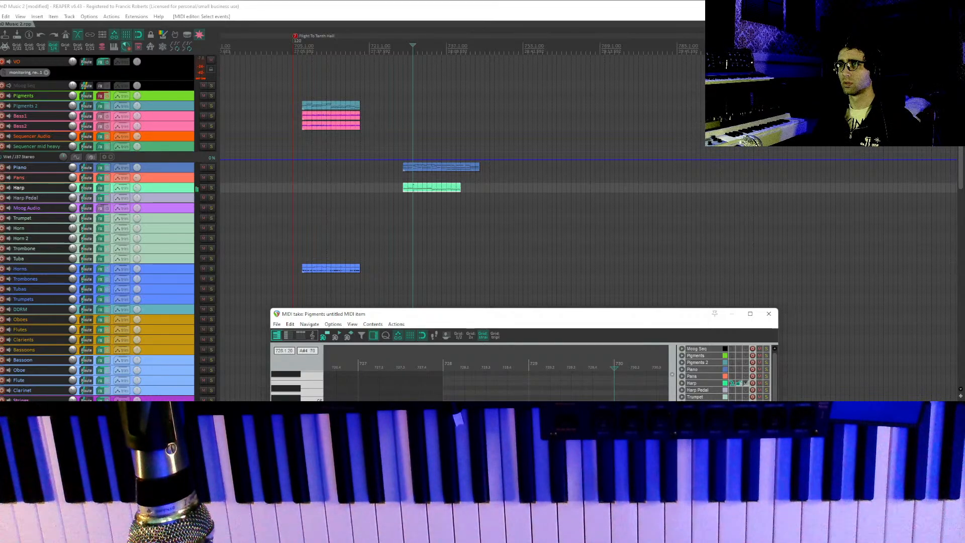
{"action": "key", "text": "ctrl+z"}
{"action": "left_click", "coordinate": [434, 468]}
{"action": "key", "text": "space"}
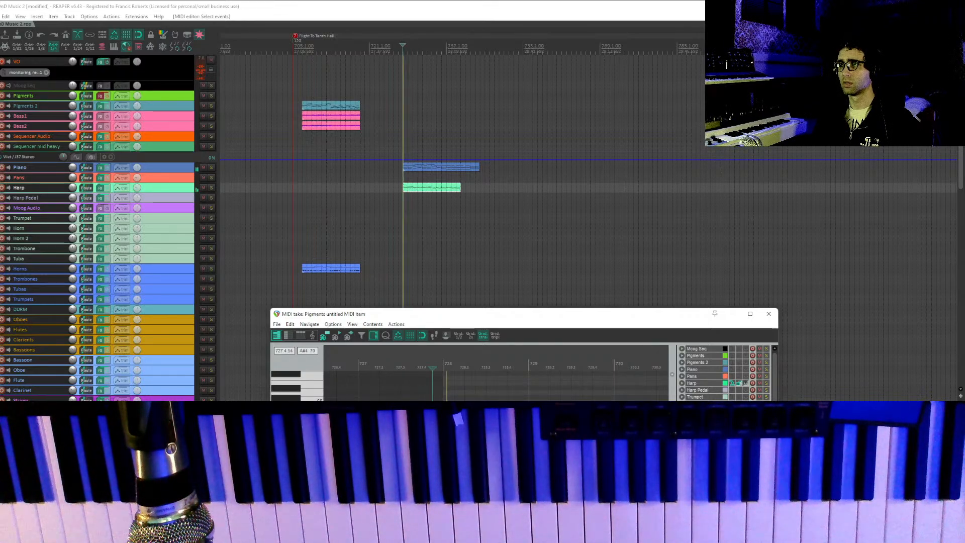
{"action": "scroll", "coordinate": [512, 458], "scroll_direction": "down", "scroll_amount": 3}
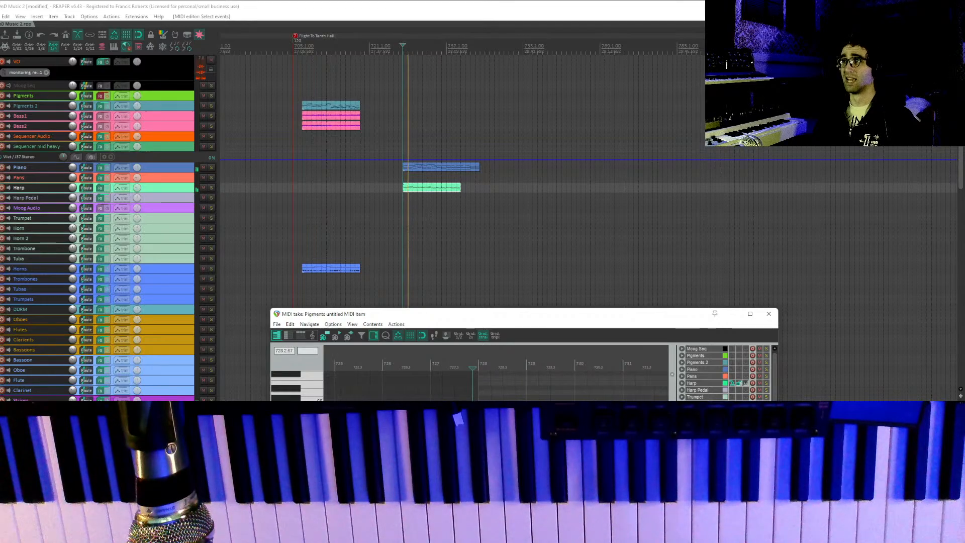
{"action": "scroll", "coordinate": [527, 452], "scroll_direction": "down", "scroll_amount": 2}
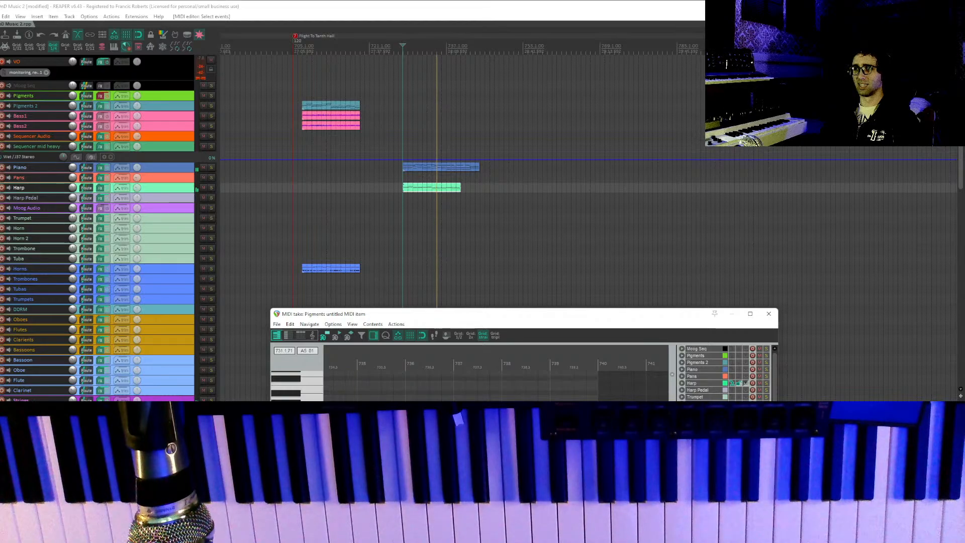
{"action": "key", "text": "space"}
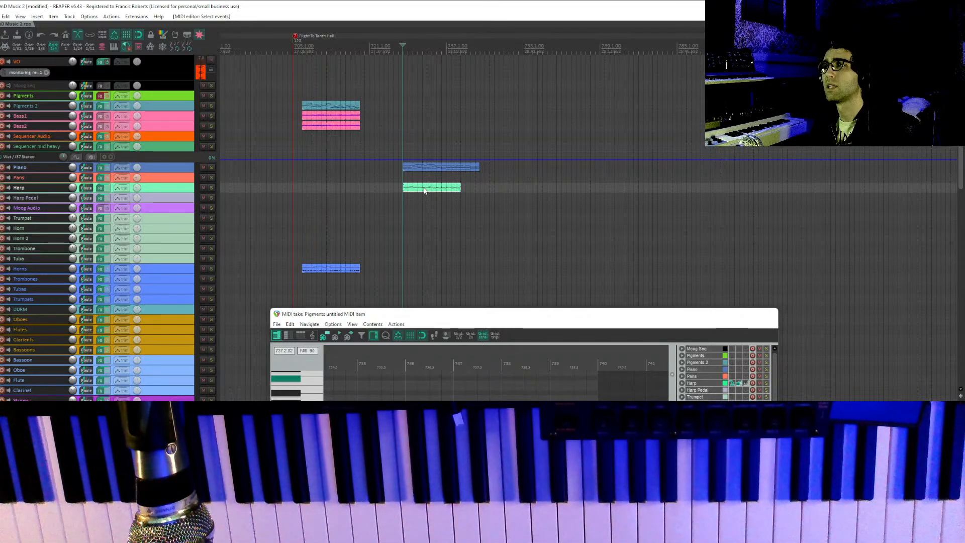
Close the note editor and delete the copied item from the Harp track.
{"action": "key", "text": "Escape"}
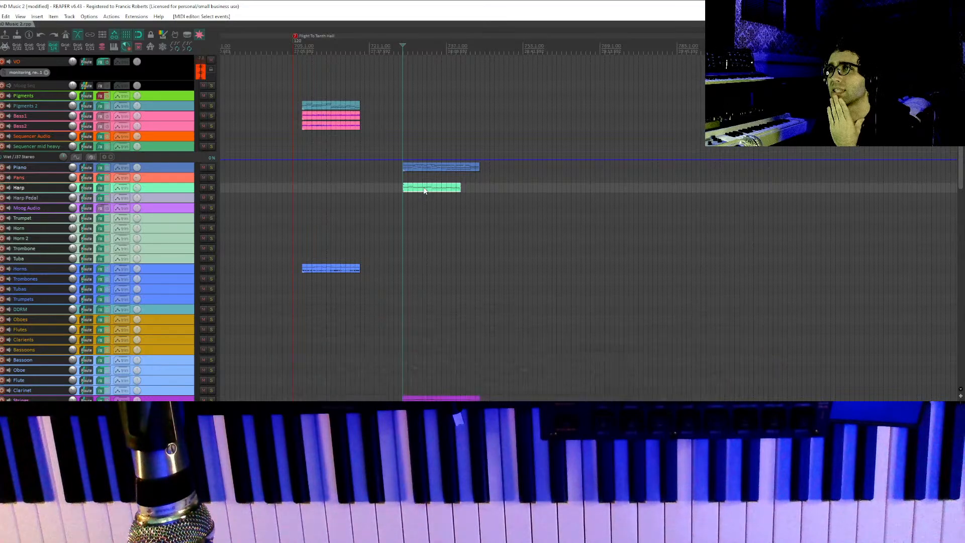
{"action": "left_click", "coordinate": [424, 190]}
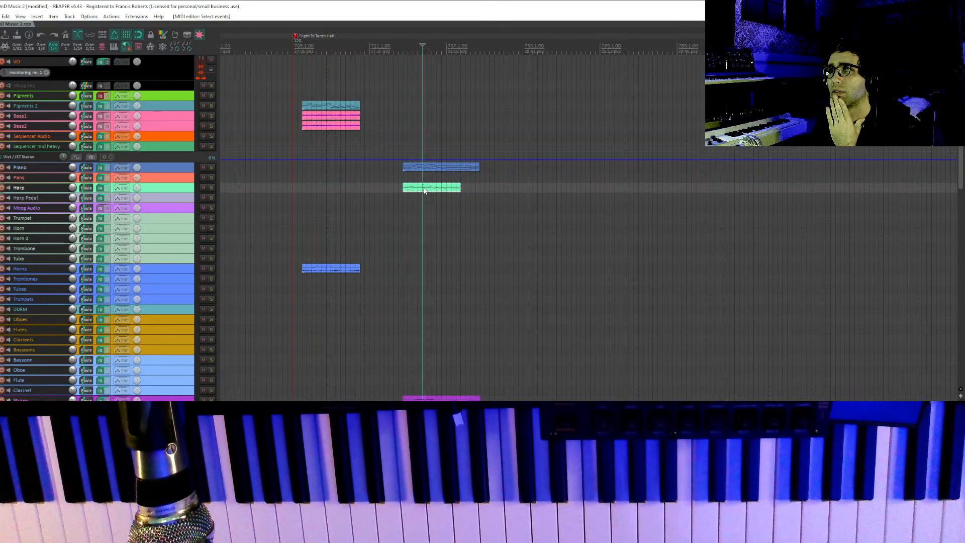
{"action": "key", "text": "Delete"}
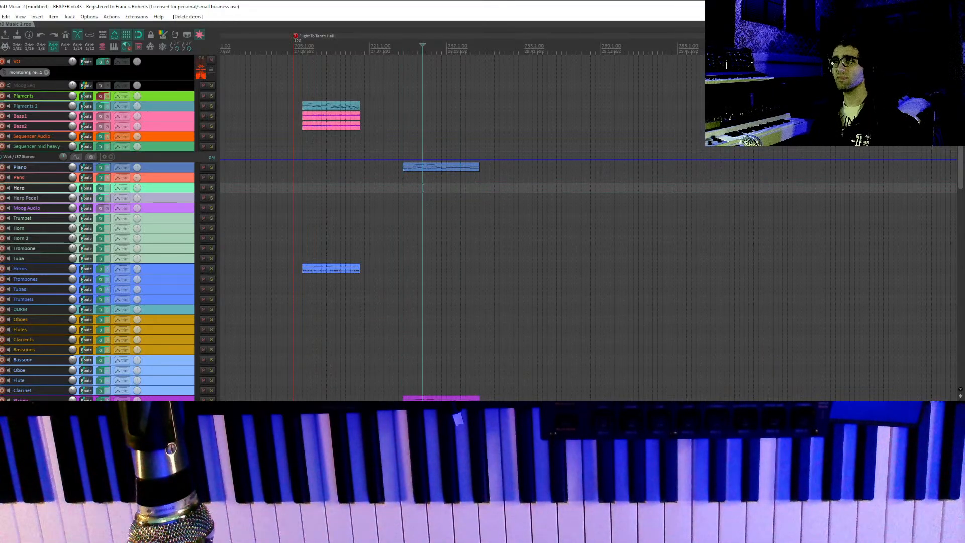
Temporarily record-arm the Pans track to try its sound against the passage, and disarm it again.
{"action": "left_click", "coordinate": [404, 178]}
{"action": "left_click", "coordinate": [2, 179]}
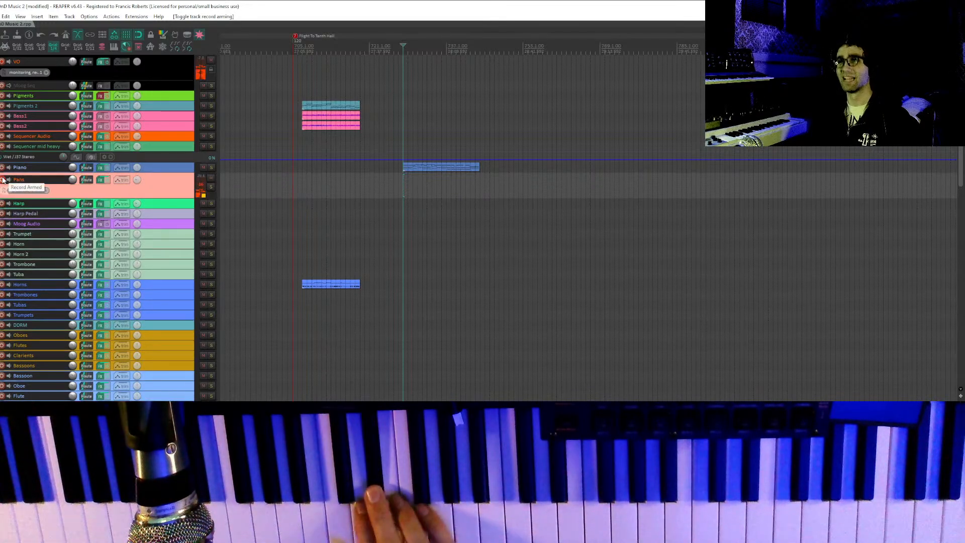
{"action": "key", "text": "space"}
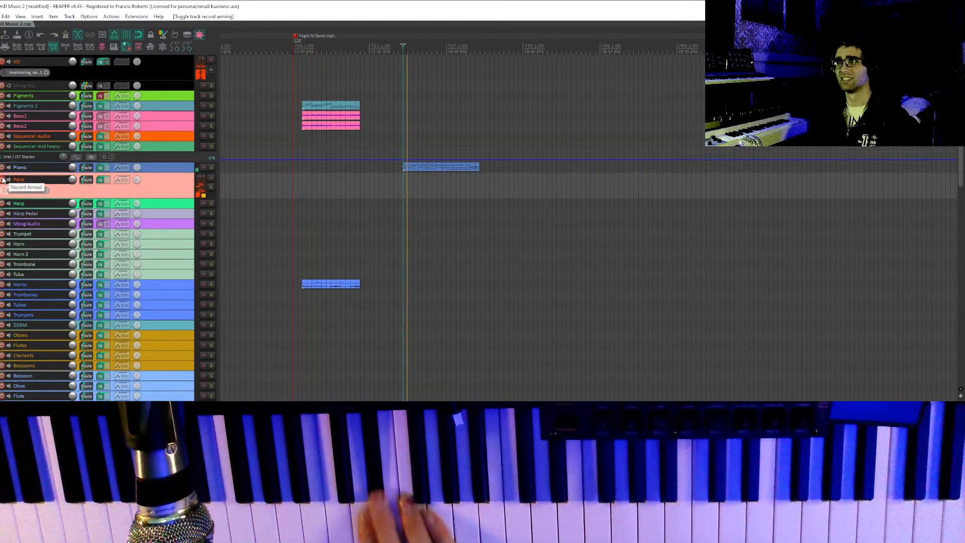
{"action": "key", "text": "space"}
{"action": "left_click", "coordinate": [3, 179]}
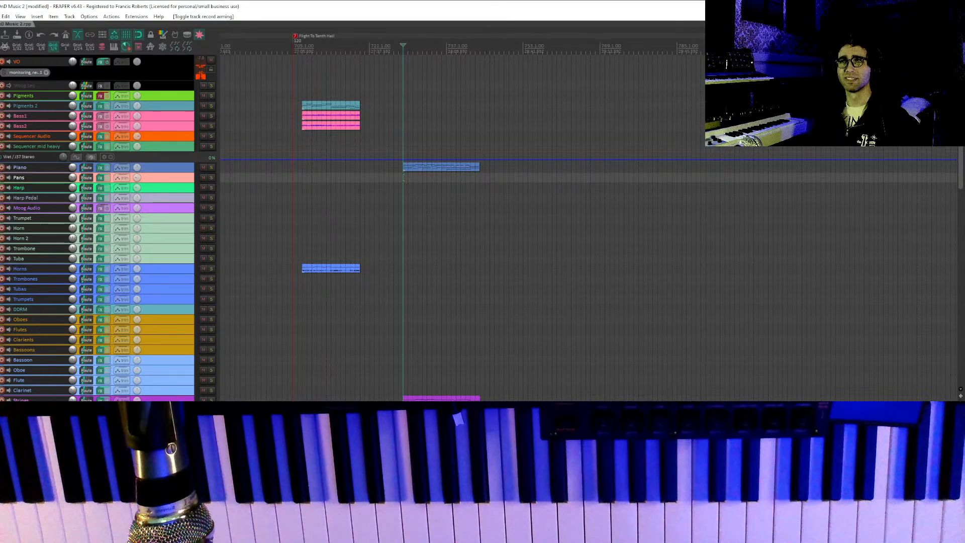
{"action": "scroll", "coordinate": [387, 187], "scroll_direction": "right", "scroll_amount": 1}
{"action": "scroll", "coordinate": [387, 180], "scroll_direction": "right", "scroll_amount": 1}
{"action": "scroll", "coordinate": [387, 180], "scroll_direction": "right", "scroll_amount": 1}
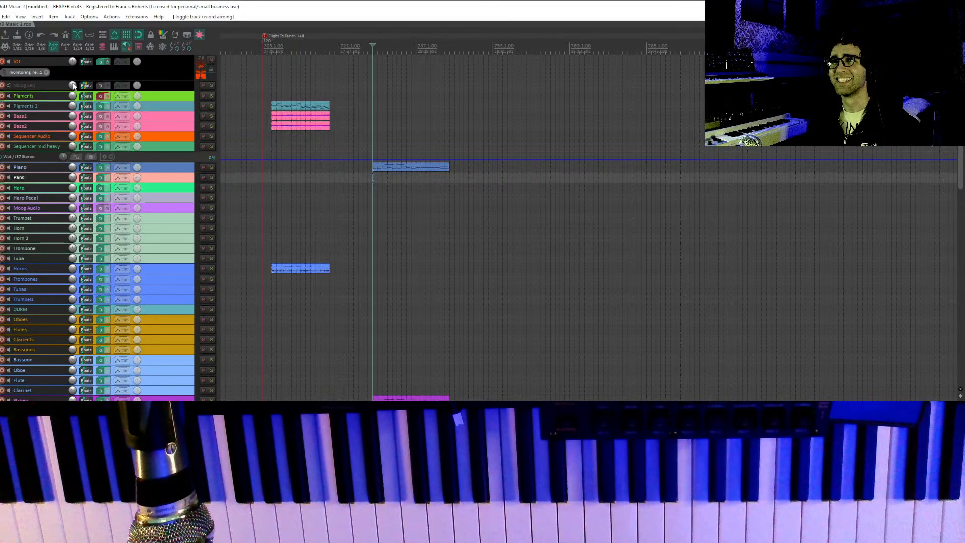
{"action": "left_click", "coordinate": [158, 95]}
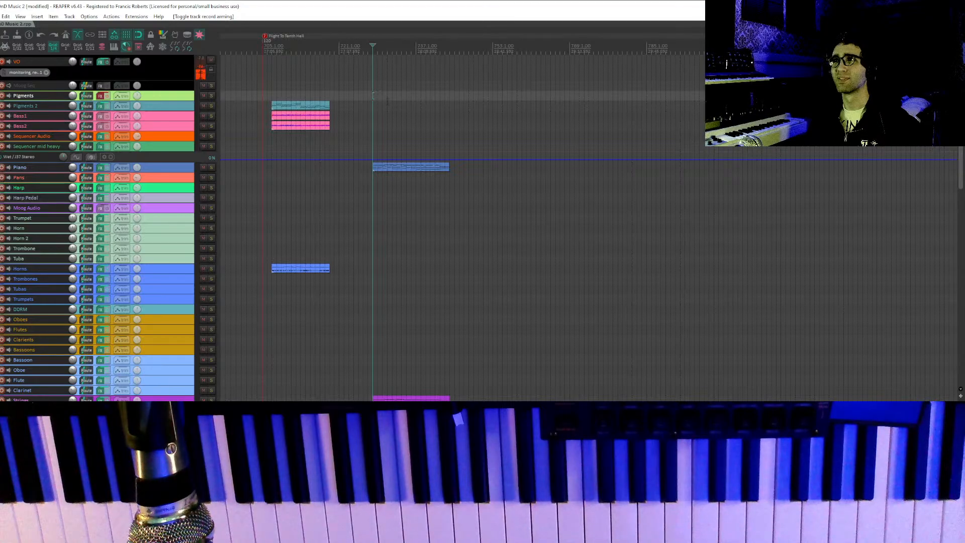
{"action": "left_click", "coordinate": [373, 105]}
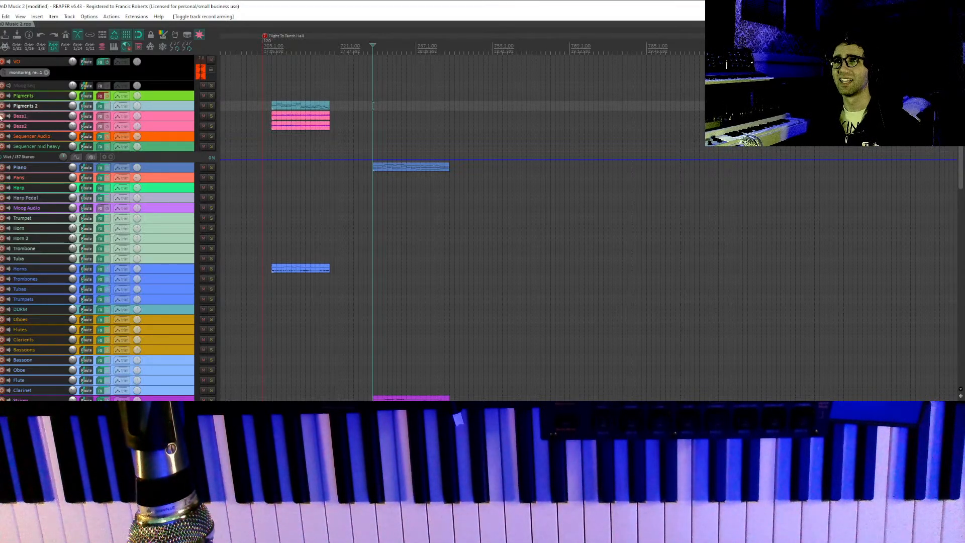
Record-arm the first Snare track below Toms 3.
{"action": "mouse_move", "coordinate": [392, 249]}
{"action": "left_mouse_down"}
{"action": "mouse_move", "coordinate": [387, 229]}
{"action": "mouse_move", "coordinate": [441, 119]}
{"action": "left_mouse_up"}
{"action": "left_click_drag", "start_coordinate": [427, 226], "coordinate": [430, 86]}
{"action": "left_click_drag", "start_coordinate": [432, 274], "coordinate": [433, 160]}
{"action": "left_click_drag", "start_coordinate": [442, 248], "coordinate": [436, 111]}
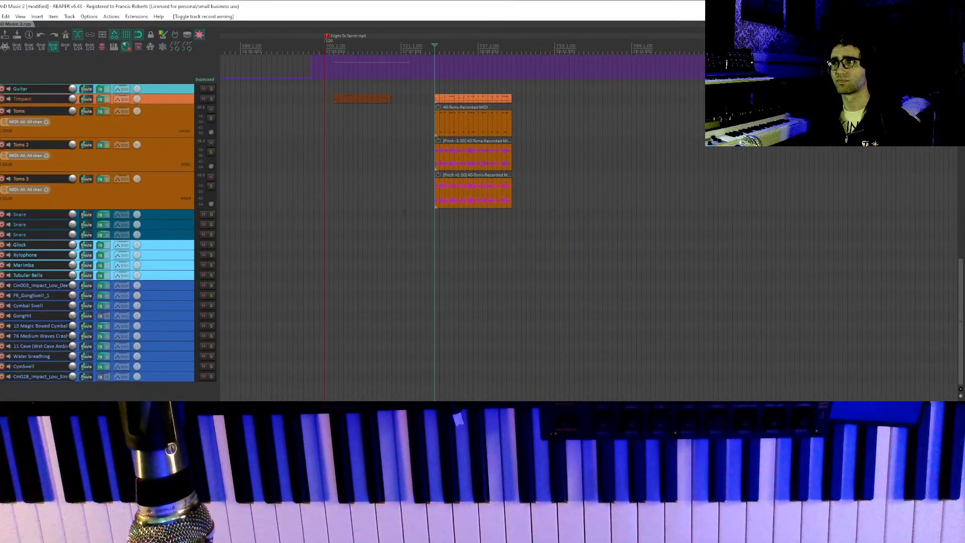
{"action": "left_click", "coordinate": [168, 216]}
{"action": "left_click", "coordinate": [1, 216]}
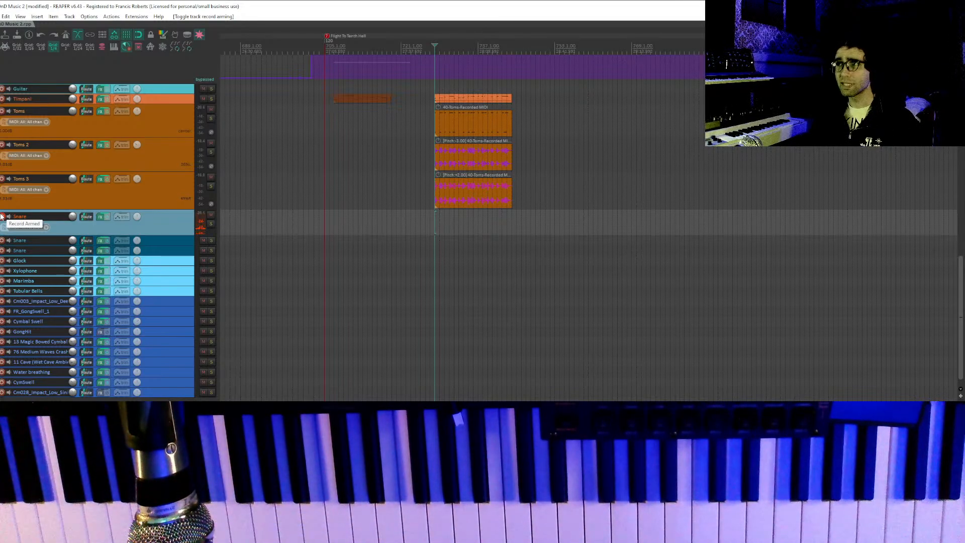
Try recording a MIDI snare part from the start of the Toms items on the first Snare track, and undo the take.
{"action": "scroll", "coordinate": [387, 233], "scroll_direction": "up", "scroll_amount": 3}
{"action": "left_click_drag", "start_coordinate": [606, 185], "coordinate": [367, 259]}
{"action": "scroll", "coordinate": [456, 274], "scroll_direction": "up", "scroll_amount": 2}
{"action": "left_click", "coordinate": [446, 275]}
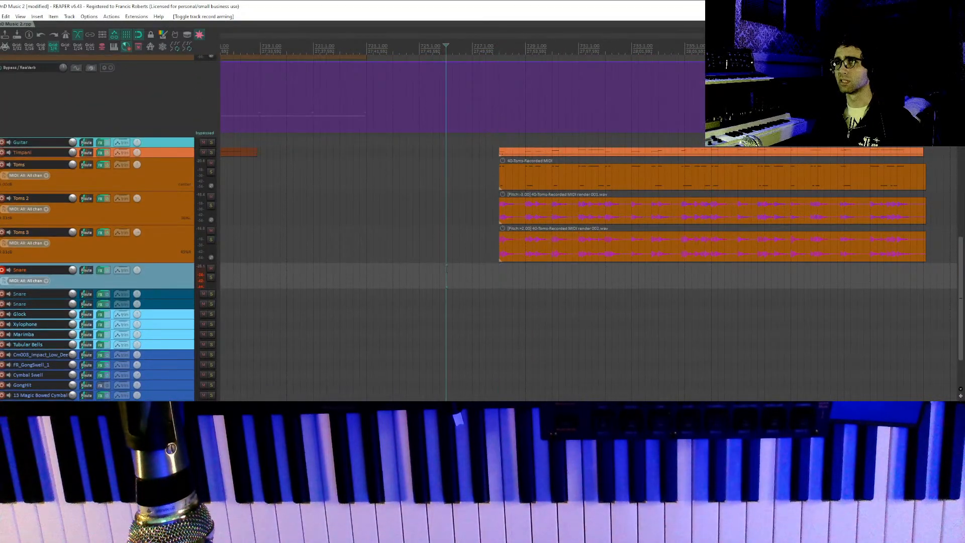
{"action": "left_click", "coordinate": [503, 272]}
{"action": "left_click_drag", "start_coordinate": [508, 280], "coordinate": [458, 285]}
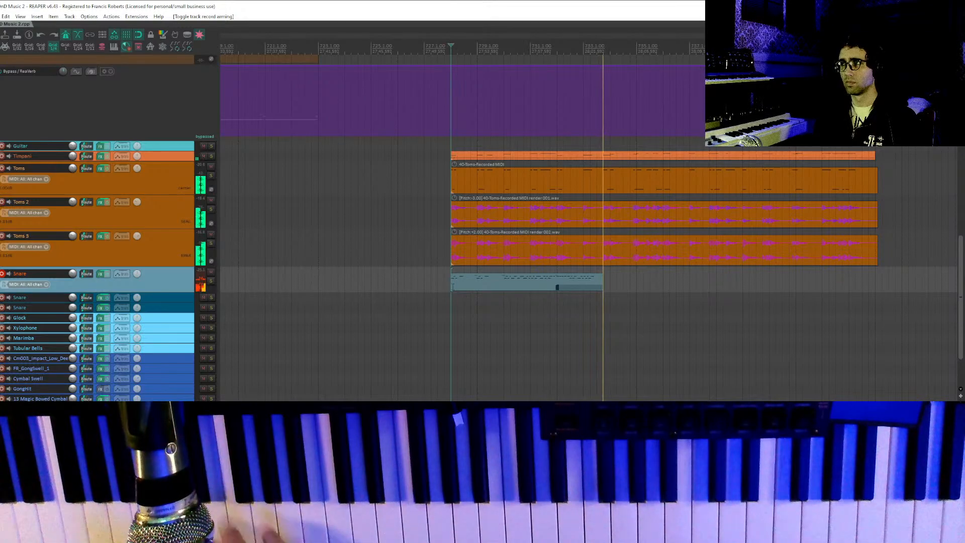
{"action": "key", "text": "space"}
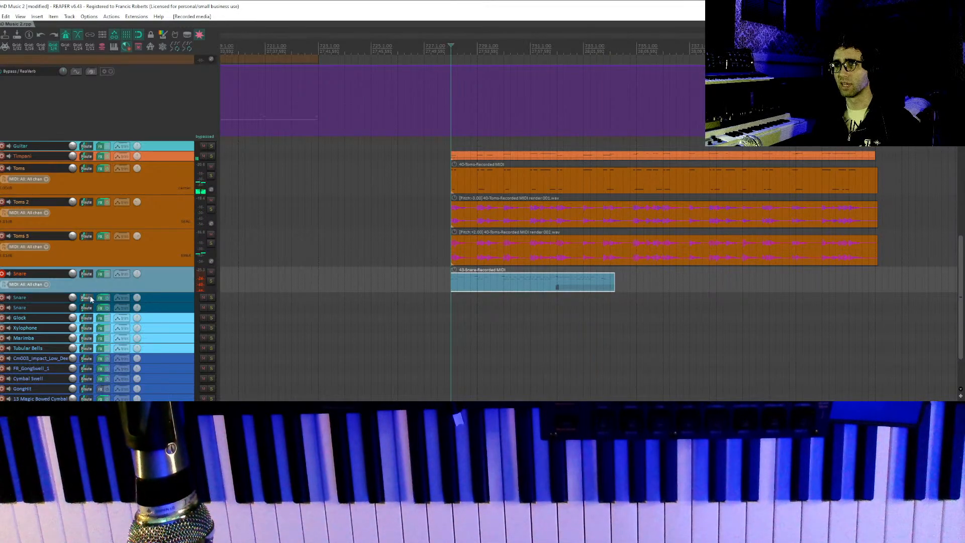
{"action": "key", "text": "ctrl+z"}
Record-arm the second and third Snare tracks together with the first for simultaneous recording.
{"action": "left_click", "coordinate": [3, 297]}
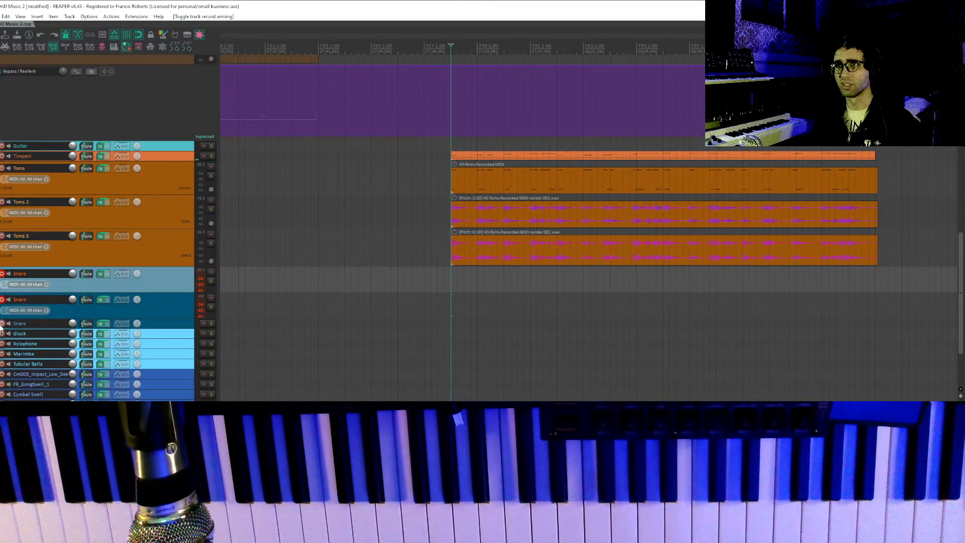
{"action": "left_click", "coordinate": [2, 324]}
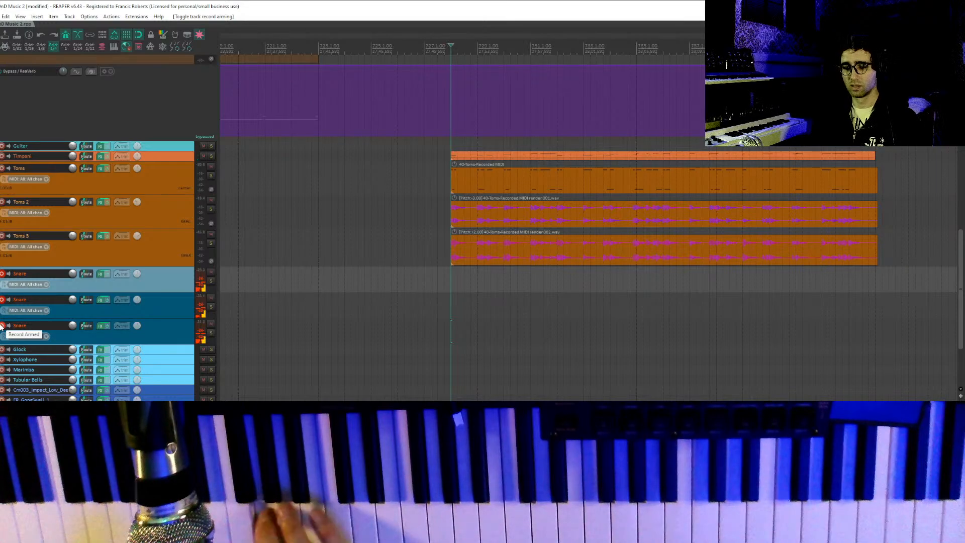
{"action": "key", "text": "ctrl+r"}
{"action": "key", "text": "space"}
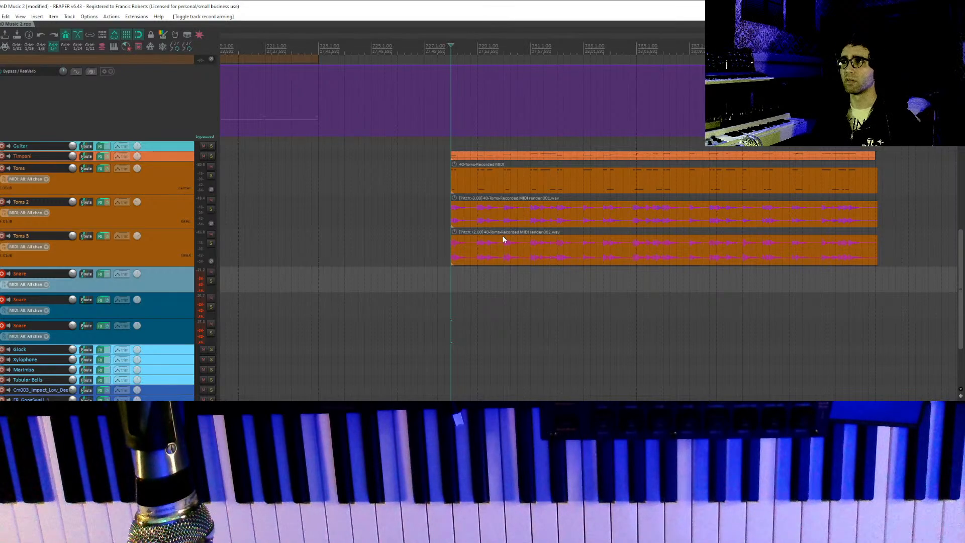
Try recording two snare takes on the three armed Snare tracks from bar 727, undoing each one.
{"action": "left_click", "coordinate": [423, 280]}
{"action": "key", "text": "ctrl+r"}
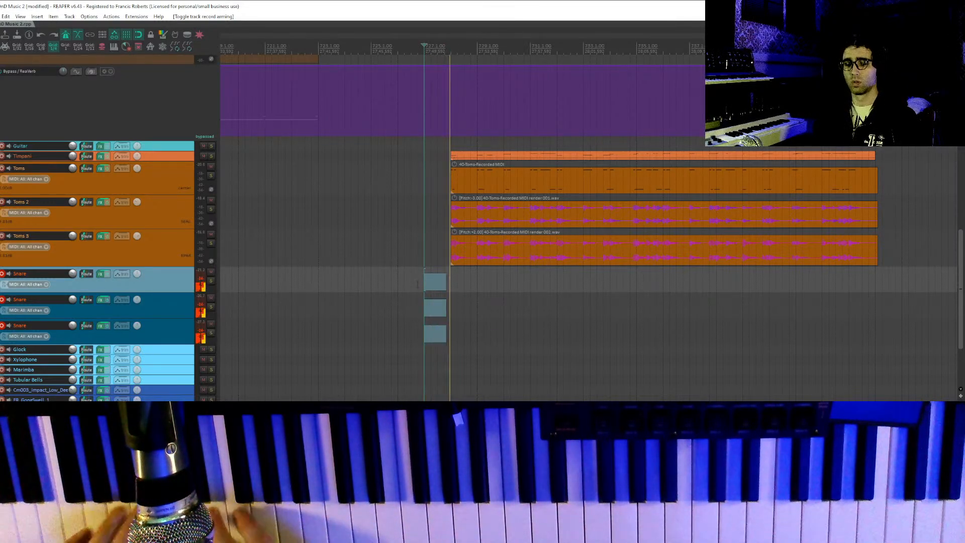
{"action": "key", "text": "space"}
{"action": "key", "text": "ctrl+z"}
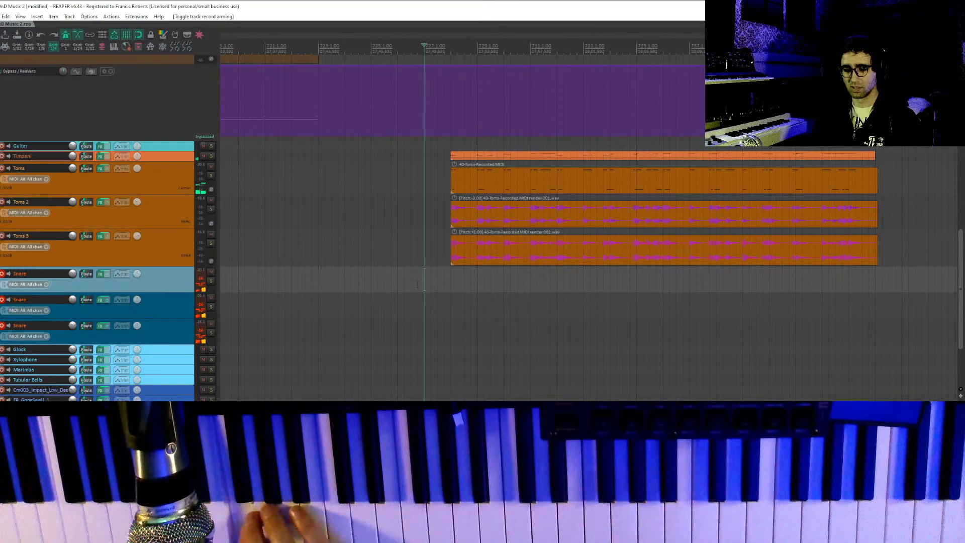
{"action": "key", "text": "ctrl+r"}
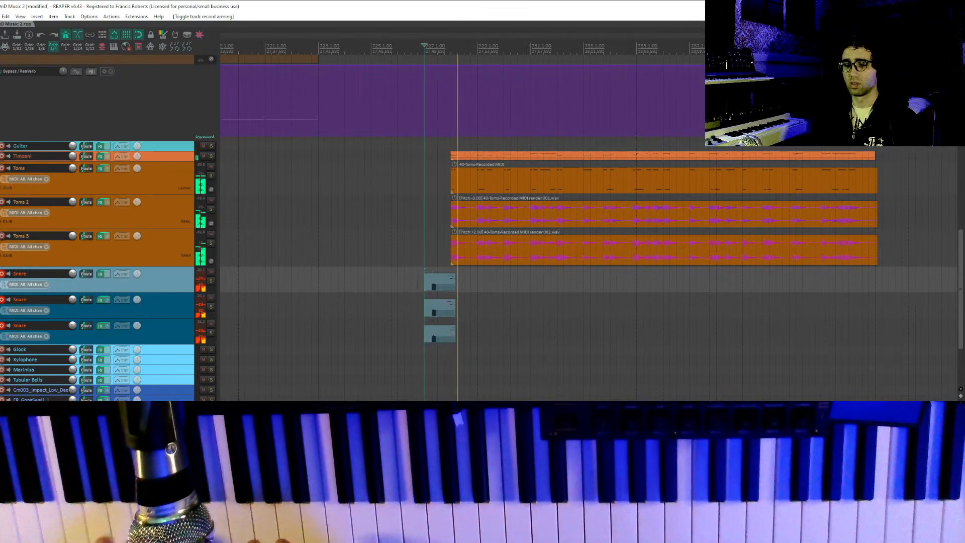
{"action": "key", "text": "space"}
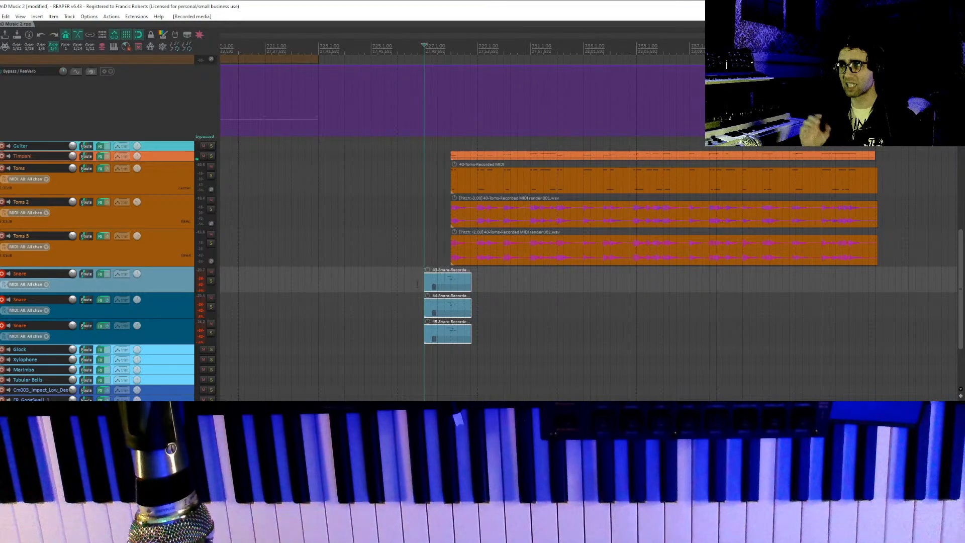
{"action": "key", "text": "ctrl+z"}
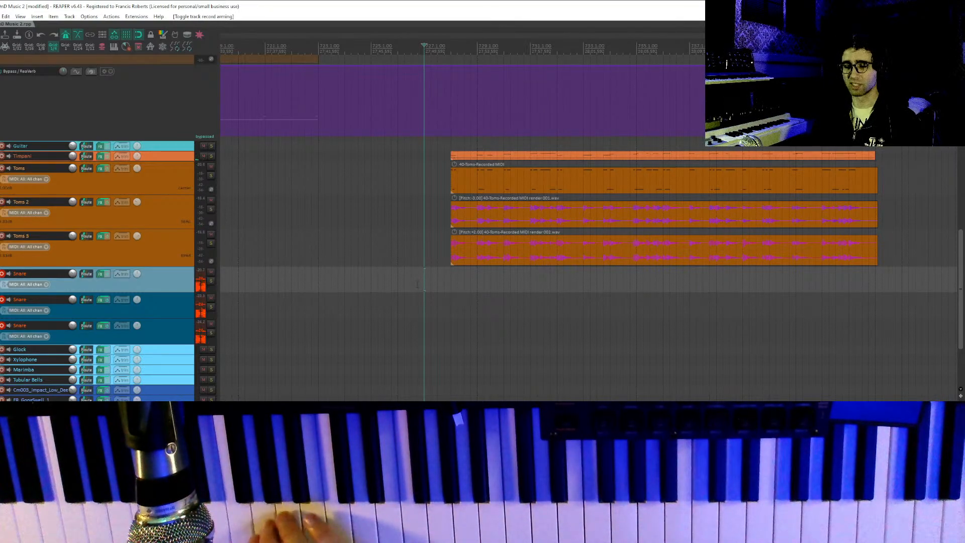
Record a take on the three Snare tracks from bar 727 and quantize the first track's notes to the grid at 100% strength.
{"action": "key", "text": "ctrl+r"}
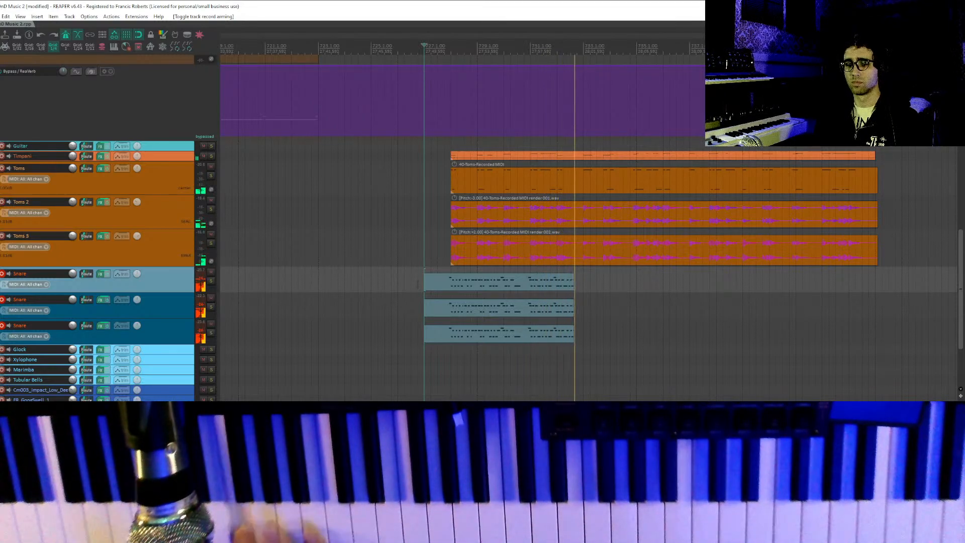
{"action": "key", "text": "space"}
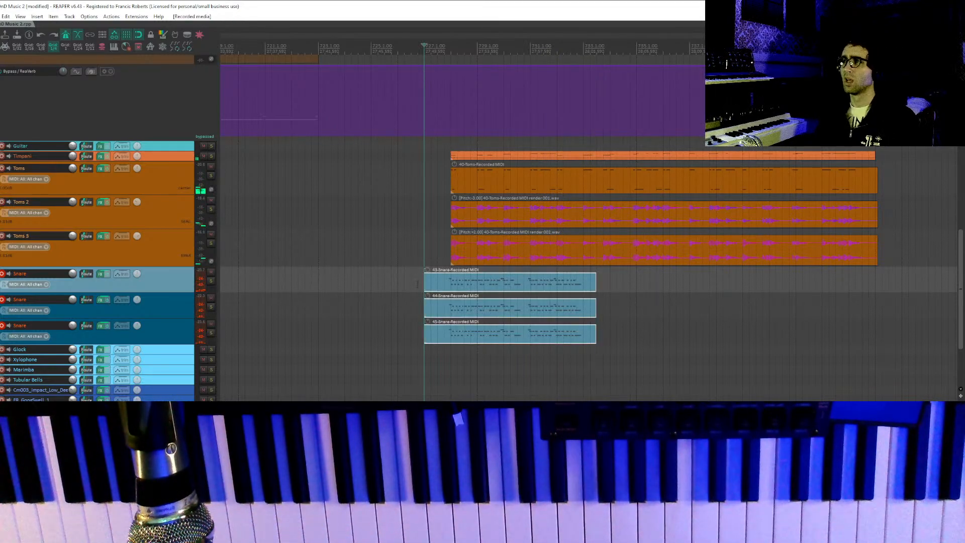
{"action": "left_click", "coordinate": [536, 285]}
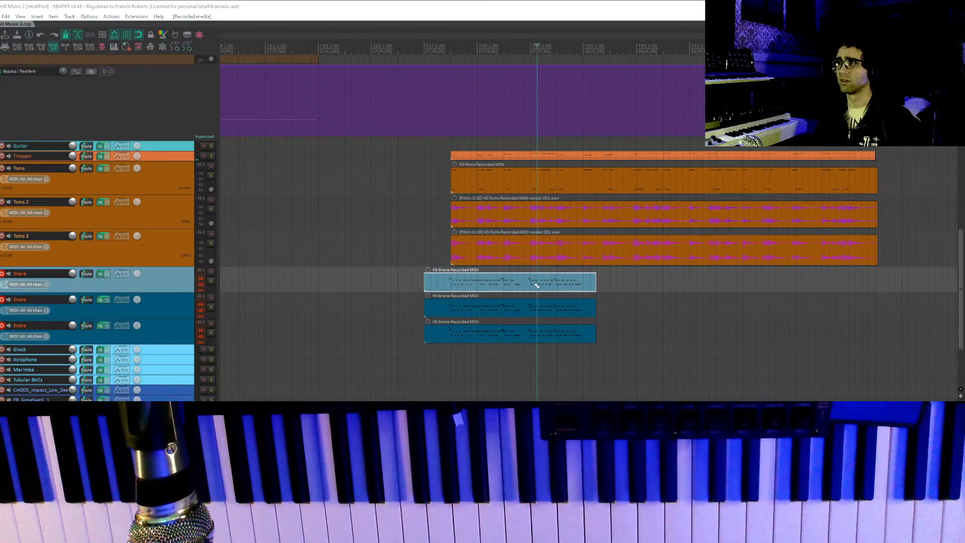
{"action": "scroll", "coordinate": [557, 288], "scroll_direction": "down", "scroll_amount": 3}
{"action": "left_click_drag", "start_coordinate": [576, 297], "coordinate": [434, 177]}
{"action": "key", "text": "q"}
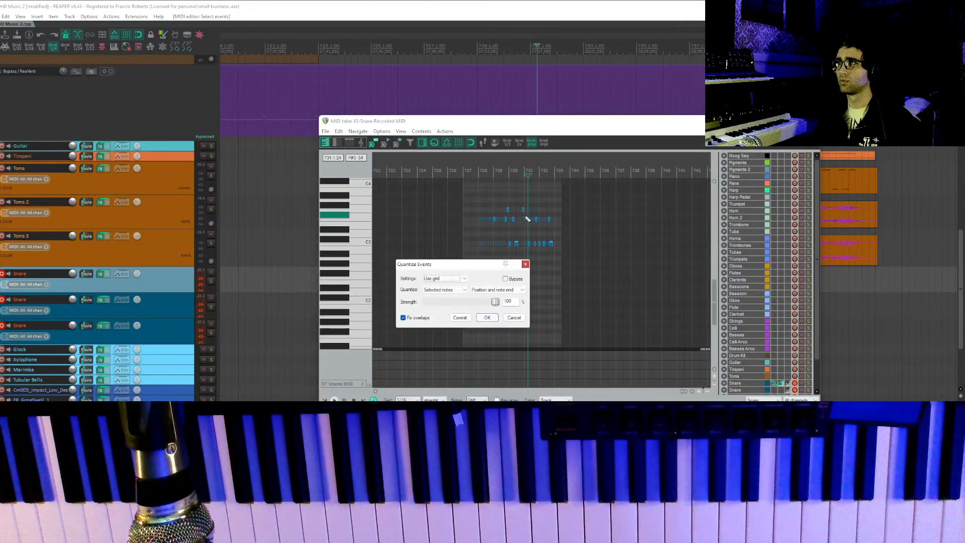
{"action": "key", "text": "Return"}
{"action": "key", "text": "Escape"}
Replace the recorded items on the second and third Snare tracks with copies of the quantized first Snare item.
{"action": "left_click_drag", "start_coordinate": [518, 327], "coordinate": [516, 332]}
{"action": "key", "text": "Delete"}
{"action": "left_click", "coordinate": [518, 284]}
{"action": "left_click_drag", "start_coordinate": [518, 282], "coordinate": [519, 329]}
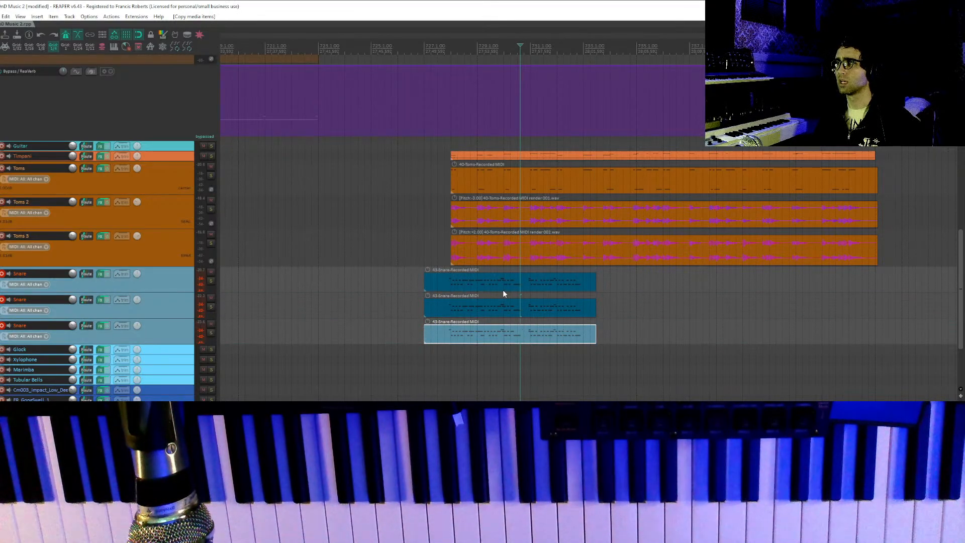
Play back the layered snare take against the toms, and delete its items from all three Snare tracks.
{"action": "left_click", "coordinate": [526, 283]}
{"action": "key", "text": "space"}
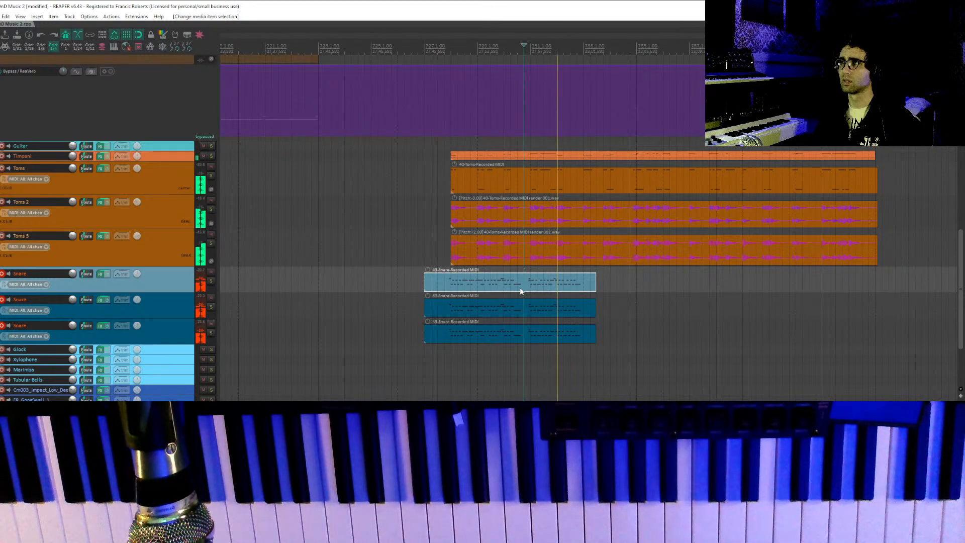
{"action": "key", "text": "space"}
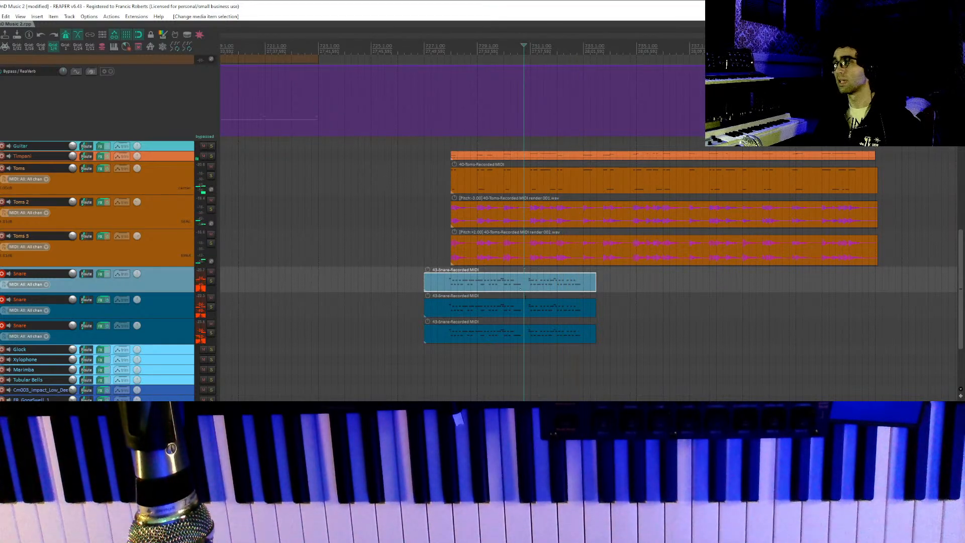
{"action": "left_click_drag", "start_coordinate": [516, 304], "coordinate": [487, 366]}
{"action": "key", "text": "Delete"}
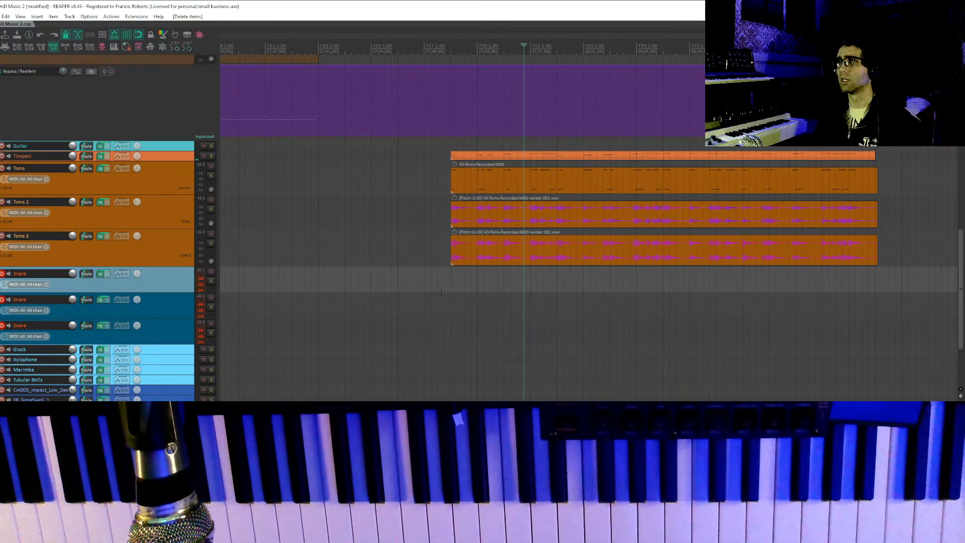
Try another snare take on the three Snare tracks from bar 727, and delete it.
{"action": "left_click", "coordinate": [425, 276]}
{"action": "scroll", "coordinate": [457, 295], "scroll_direction": "up", "scroll_amount": 1}
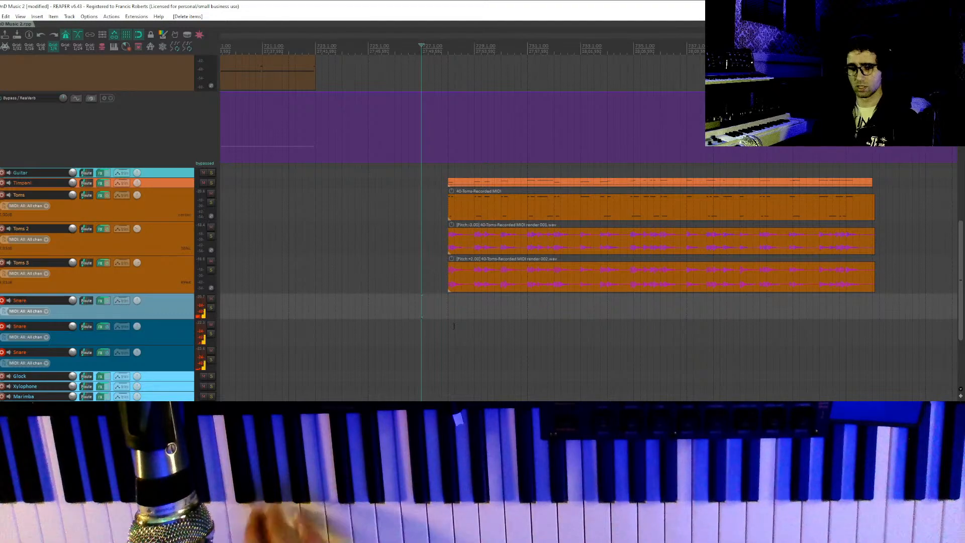
{"action": "key", "text": "ctrl+r"}
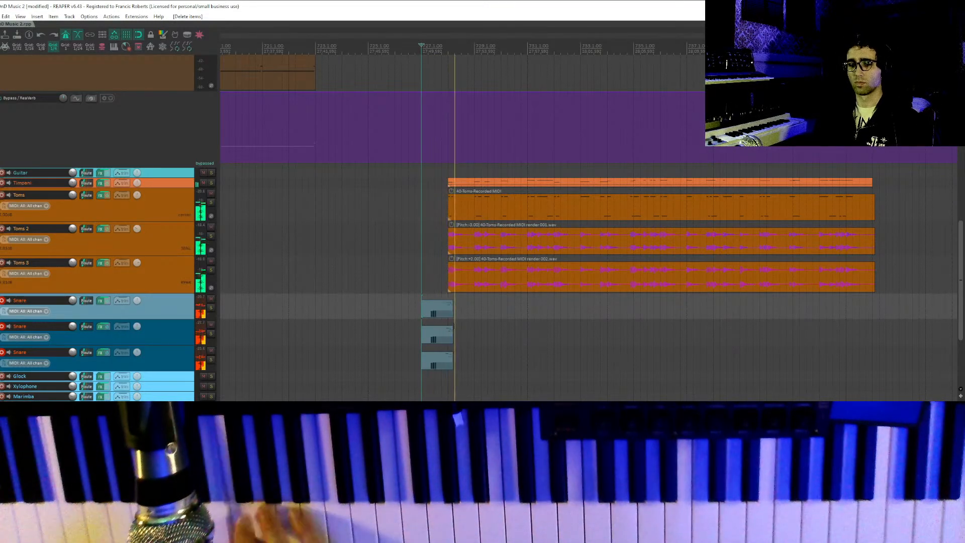
{"action": "key", "text": "space"}
{"action": "key", "text": "Delete"}
Record a longer snare take from bar 727 and delete the duplicate items on the second and third Snare tracks.
{"action": "key", "text": "ctrl+r"}
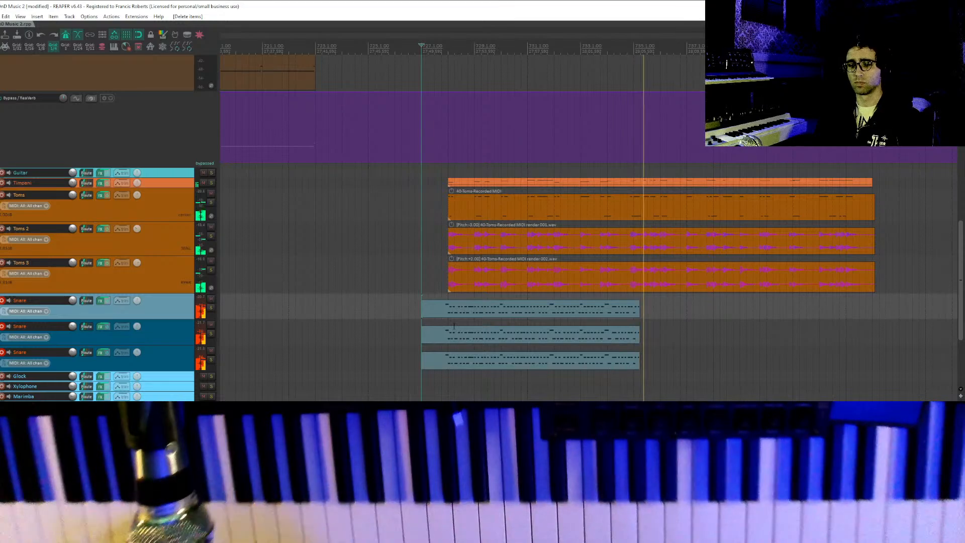
{"action": "key", "text": "space"}
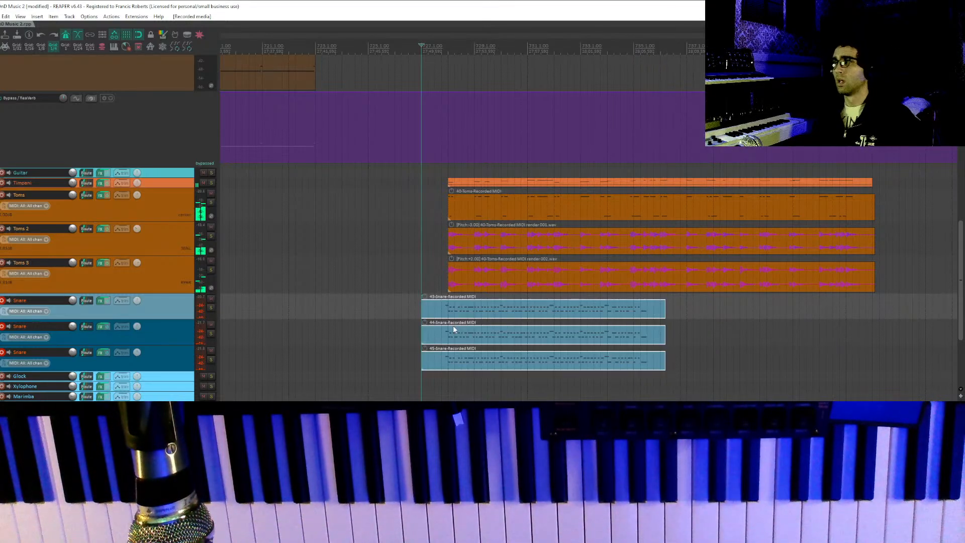
{"action": "key", "text": "Delete"}
Quantize all notes of the recorded item on the first Snare track to the grid.
{"action": "left_click", "coordinate": [562, 308]}
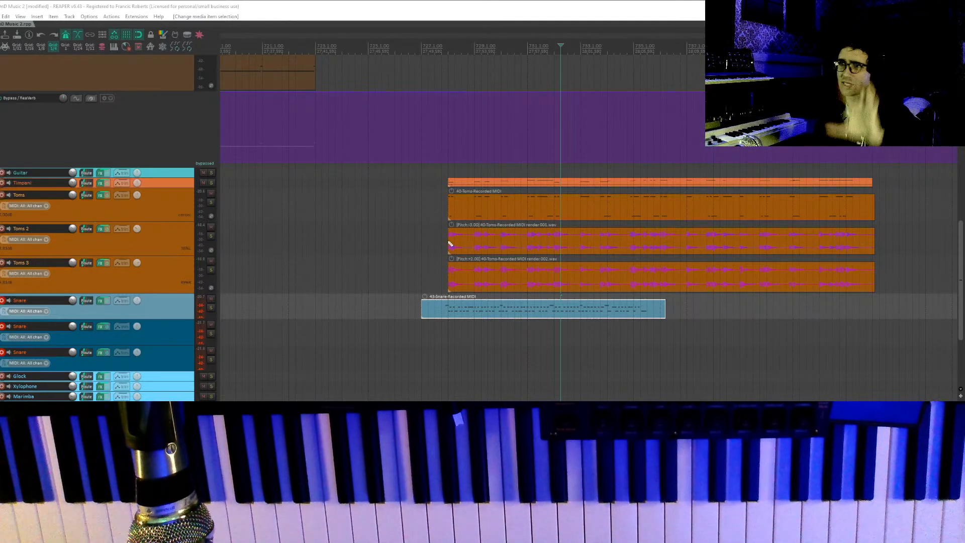
{"action": "scroll", "coordinate": [513, 202], "scroll_direction": "down", "scroll_amount": 1}
{"action": "left_click_drag", "start_coordinate": [589, 298], "coordinate": [585, 278]}
{"action": "left_click_drag", "start_coordinate": [594, 339], "coordinate": [431, 265]}
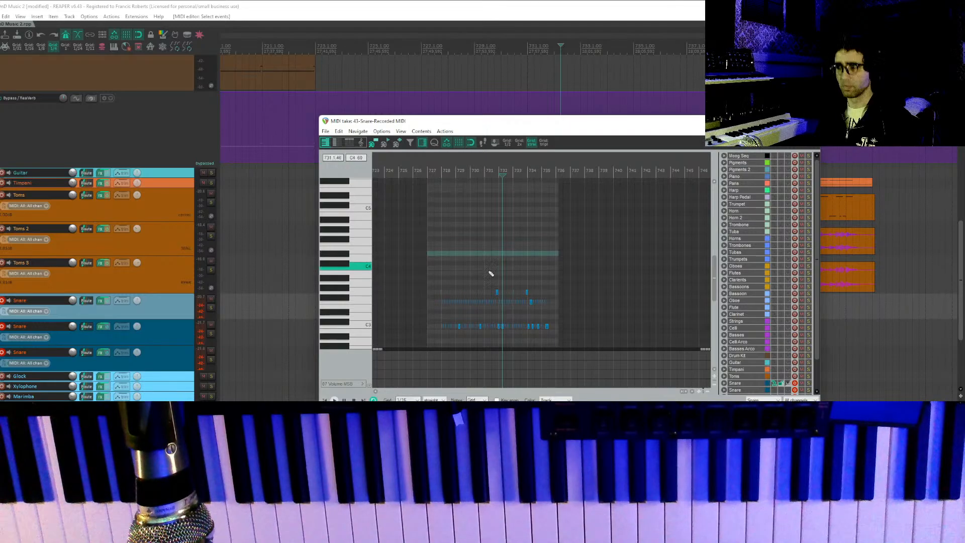
{"action": "key", "text": "q"}
{"action": "left_click", "coordinate": [493, 321]}
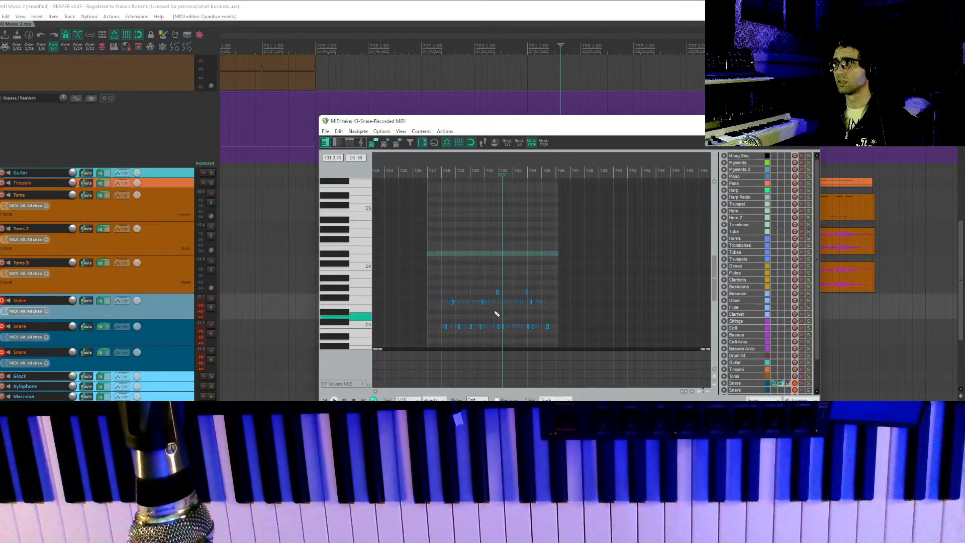
{"action": "scroll", "coordinate": [510, 298], "scroll_direction": "down", "scroll_amount": 2}
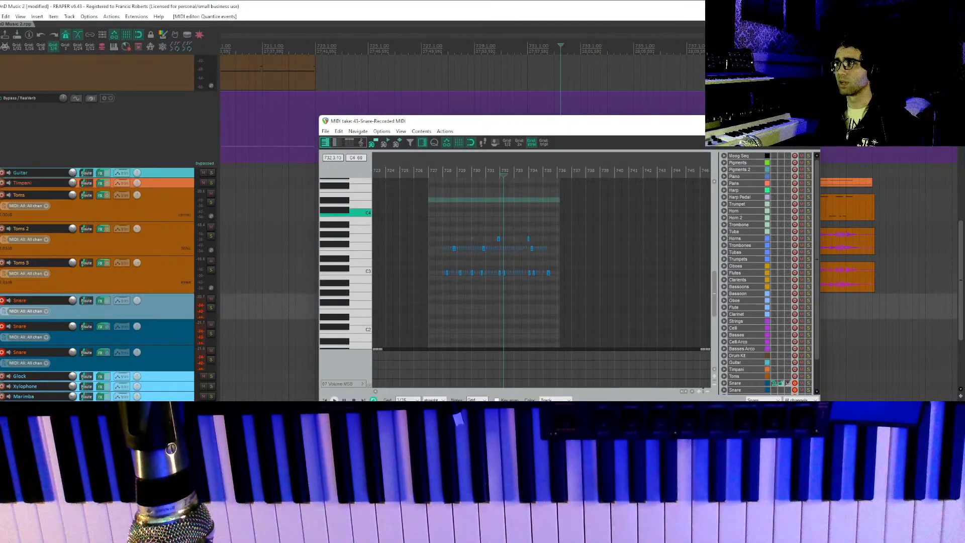
{"action": "key", "text": "Escape"}
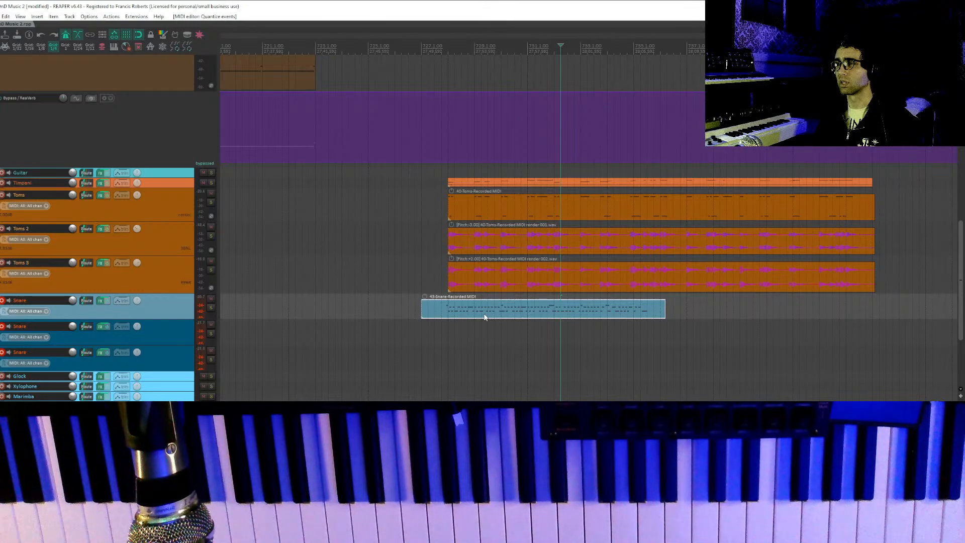
Copy the quantized snare item to the second and third Snare tracks at the same position.
{"action": "left_click_drag", "start_coordinate": [490, 315], "coordinate": [489, 330]}
{"action": "left_click_drag", "start_coordinate": [489, 330], "coordinate": [489, 360]}
{"action": "left_click", "coordinate": [648, 309]}
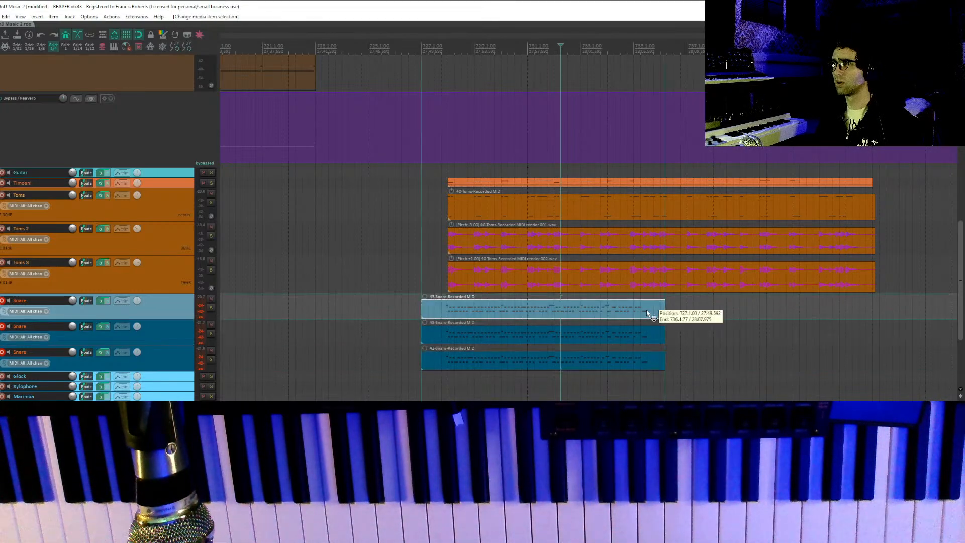
Split the three snare items at bar 732 and delete everything after the split.
{"action": "left_click_drag", "start_coordinate": [557, 241], "coordinate": [432, 233]}
{"action": "left_click_drag", "start_coordinate": [533, 312], "coordinate": [528, 366]}
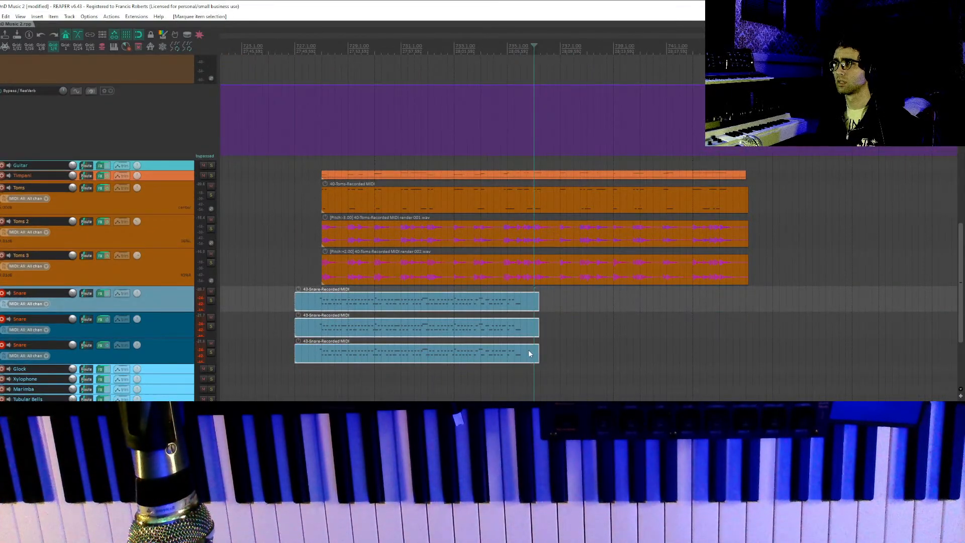
{"action": "left_click", "coordinate": [427, 300]}
{"action": "left_click_drag", "start_coordinate": [426, 299], "coordinate": [480, 361]}
{"action": "key", "text": "s"}
{"action": "key", "text": "Delete"}
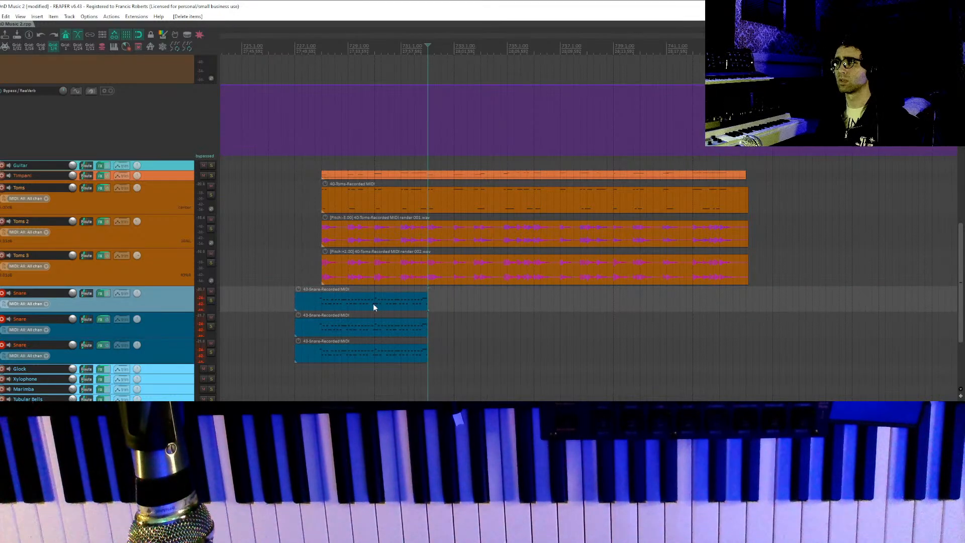
Try deleting the last C3 note at the end of the first Snare track's item.
{"action": "double_click", "coordinate": [373, 303]}
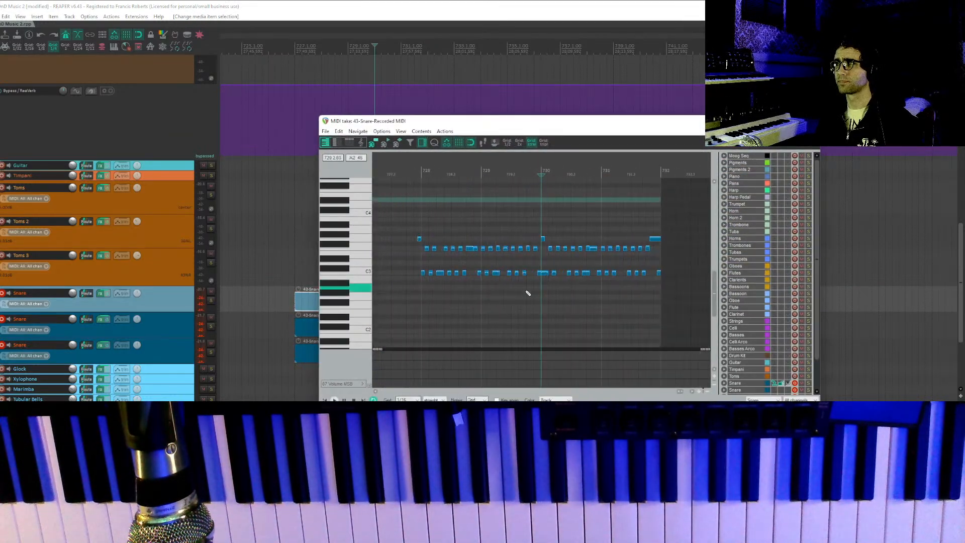
{"action": "scroll", "coordinate": [516, 291], "scroll_direction": "up", "scroll_amount": 1}
{"action": "scroll", "coordinate": [653, 283], "scroll_direction": "right", "scroll_amount": 1}
{"action": "left_click_drag", "start_coordinate": [660, 287], "coordinate": [691, 265]}
{"action": "key", "text": "Delete"}
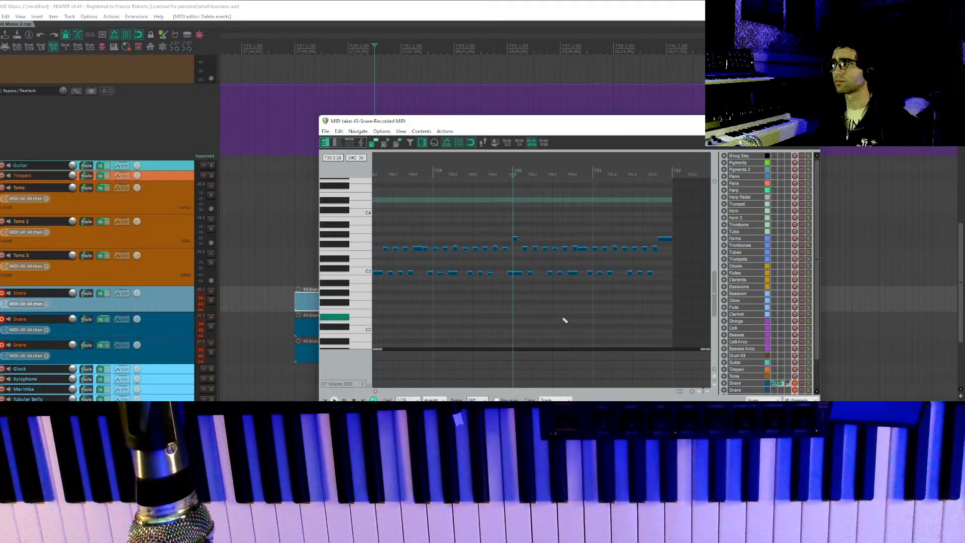
{"action": "key", "text": "Escape"}
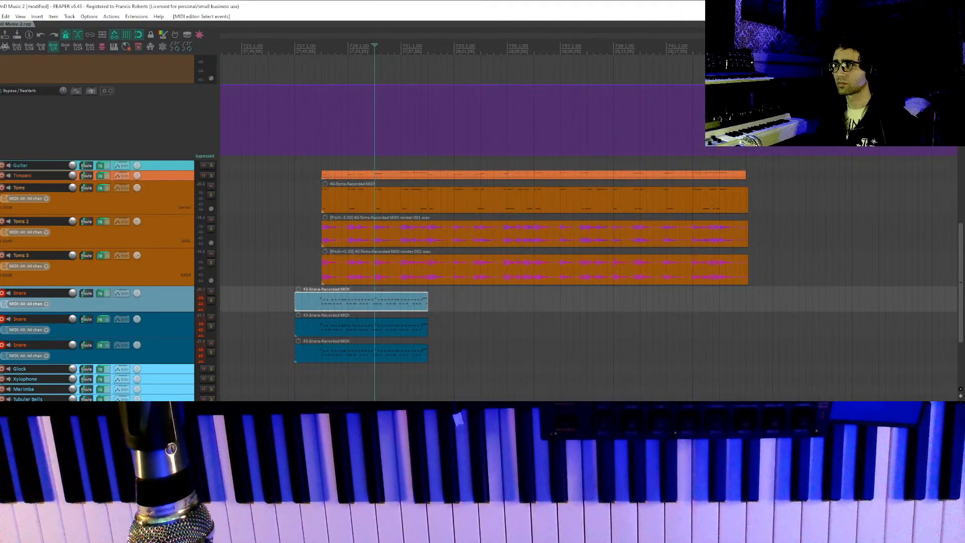
Try splitting the three snare items at bar 728, where the Toms items start, and undo the split.
{"action": "left_click", "coordinate": [322, 302]}
{"action": "left_click_drag", "start_coordinate": [330, 307], "coordinate": [409, 395]}
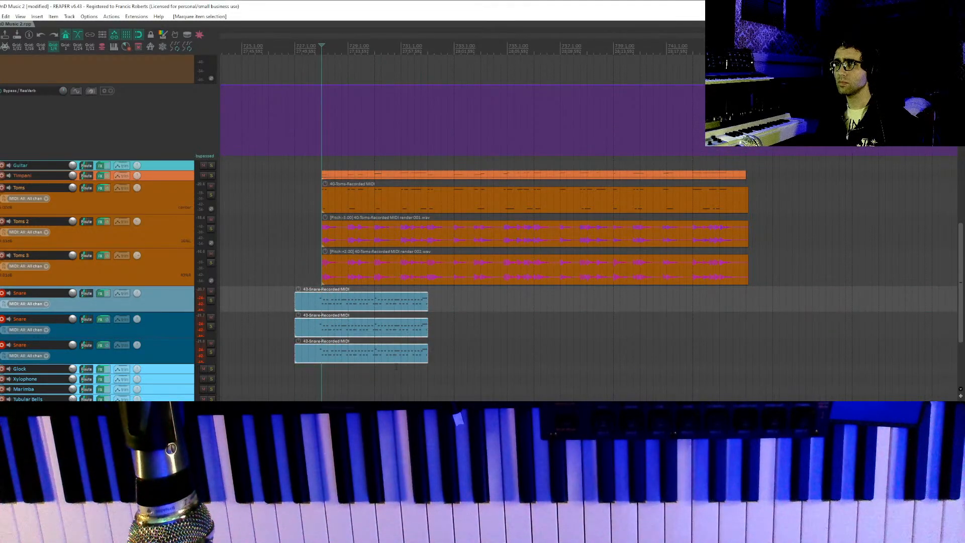
{"action": "scroll", "coordinate": [408, 387], "scroll_direction": "up", "scroll_amount": 6}
{"action": "key", "text": "s"}
{"action": "scroll", "coordinate": [578, 304], "scroll_direction": "down", "scroll_amount": 6}
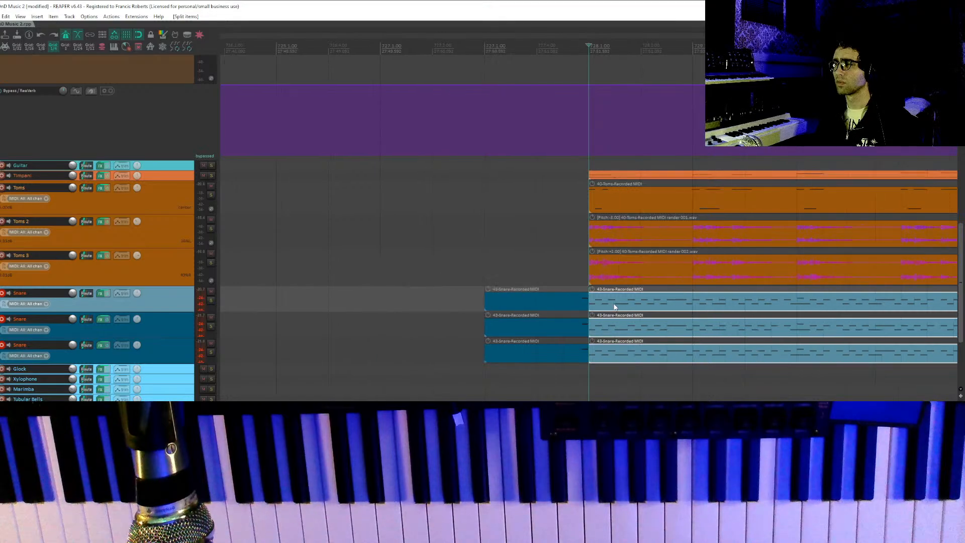
{"action": "left_click", "coordinate": [654, 308]}
{"action": "scroll", "coordinate": [663, 308], "scroll_direction": "down", "scroll_amount": 2}
{"action": "left_click", "coordinate": [563, 300]}
{"action": "key", "text": "ctrl+z"}
{"action": "key", "text": "ctrl+z"}
{"action": "key", "text": "ctrl+z"}
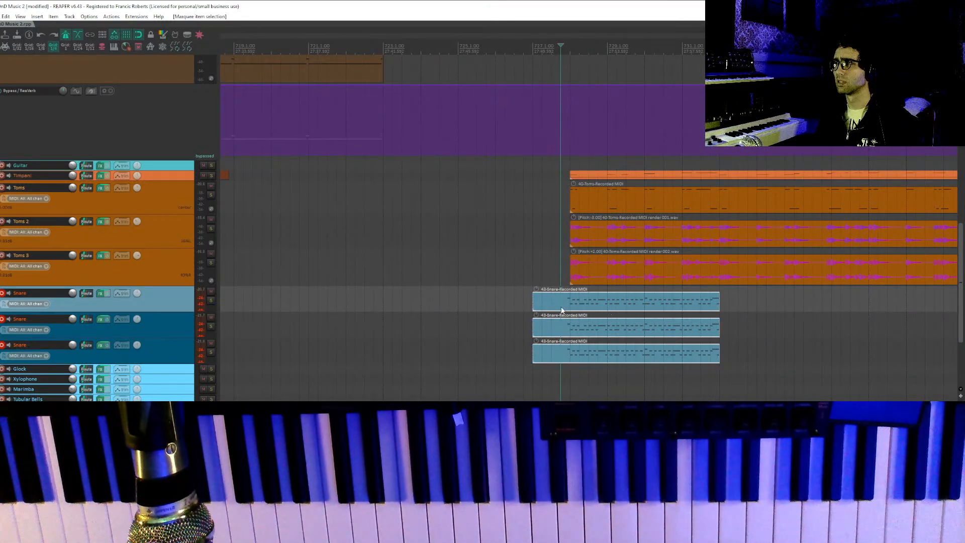
Humanize all notes of the first Snare track's item with 3% timing variation.
{"action": "double_click", "coordinate": [571, 305]}
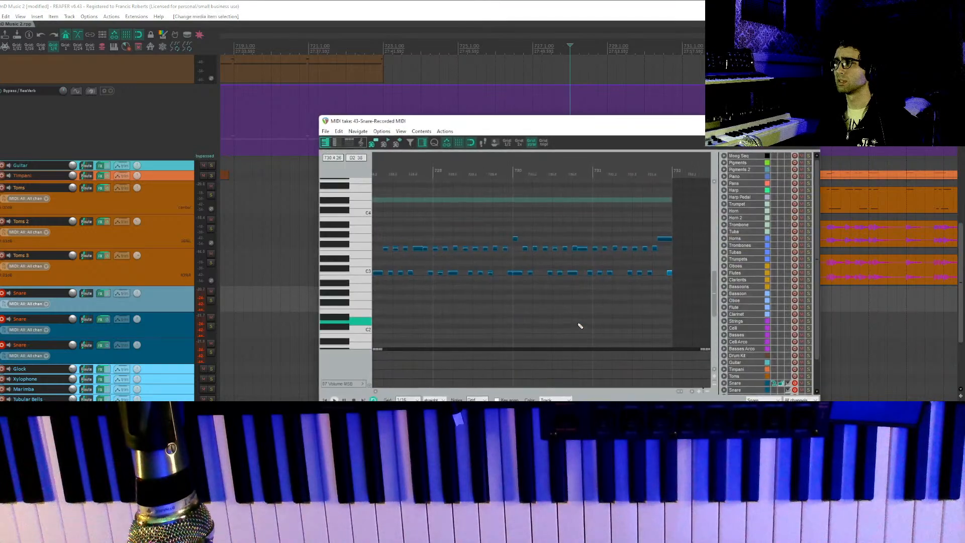
{"action": "scroll", "coordinate": [602, 320], "scroll_direction": "down", "scroll_amount": 4}
{"action": "left_click_drag", "start_coordinate": [651, 217], "coordinate": [455, 314]}
{"action": "scroll", "coordinate": [620, 288], "scroll_direction": "up", "scroll_amount": 3}
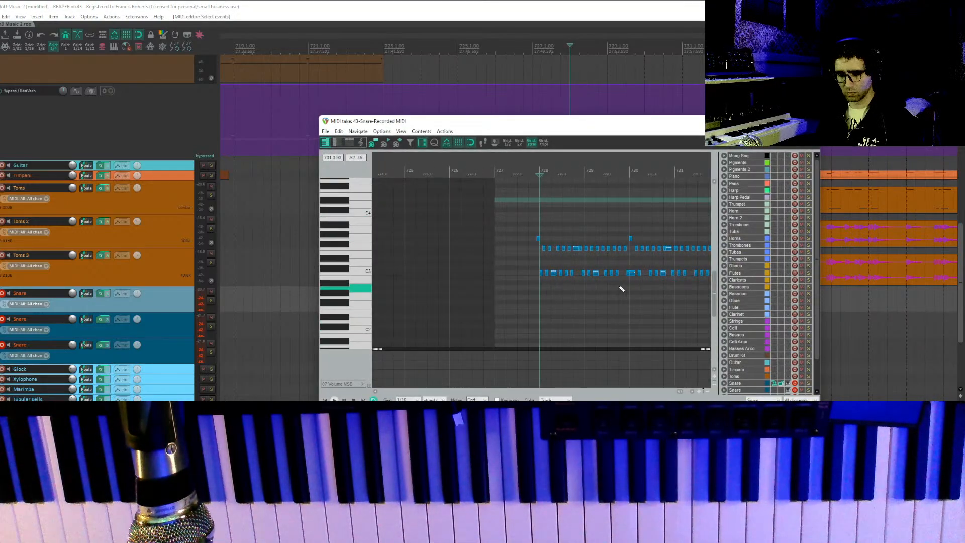
{"action": "key", "text": "h"}
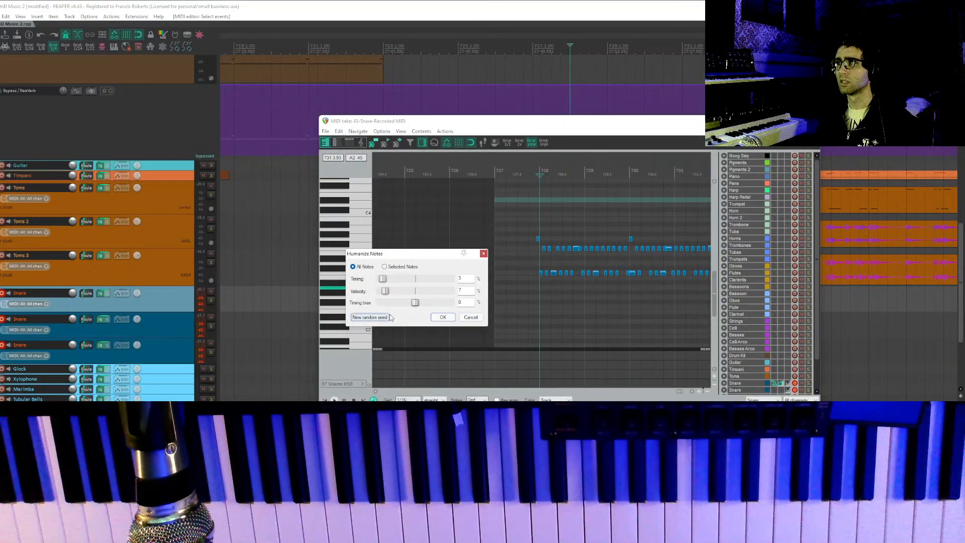
{"action": "left_click", "coordinate": [443, 317]}
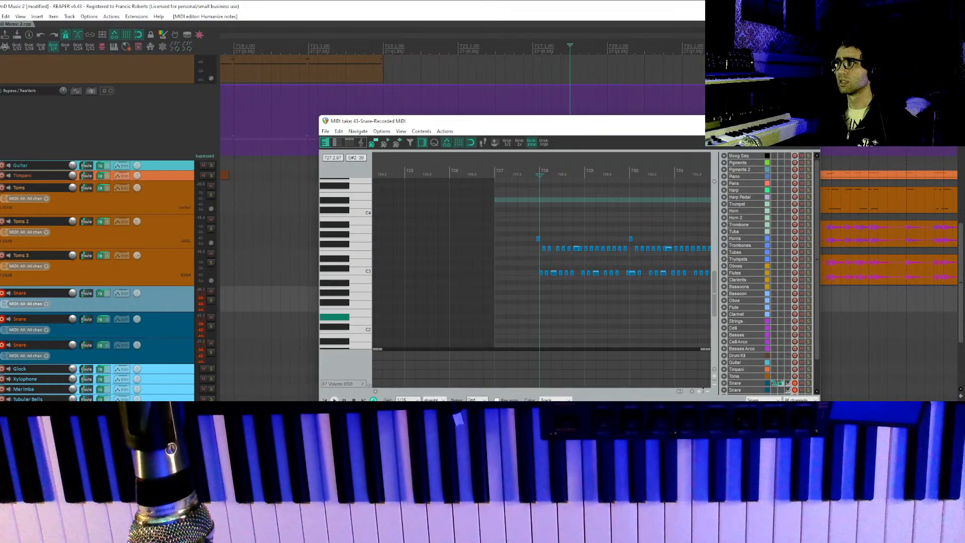
Humanize all notes of the second Snare track's item.
{"action": "key", "text": "Escape"}
{"action": "left_click", "coordinate": [594, 326]}
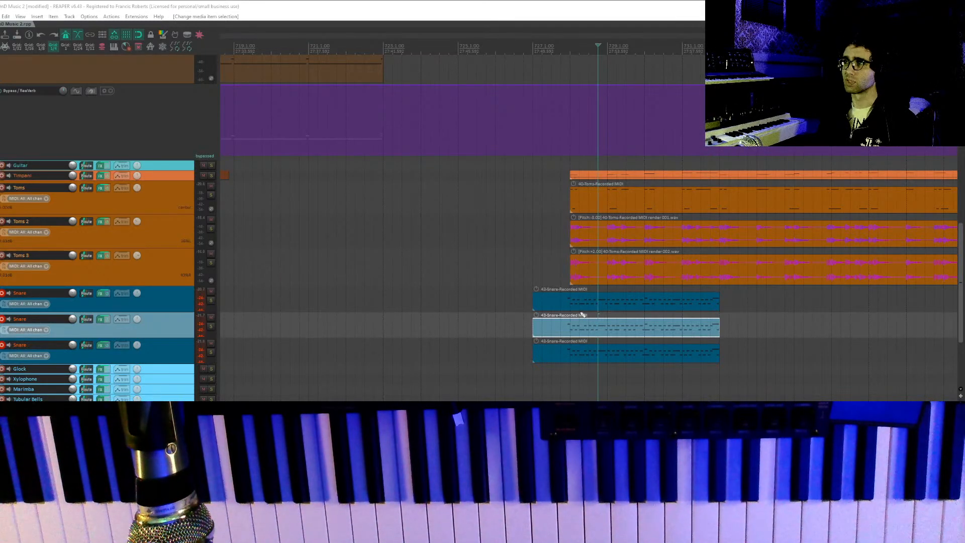
{"action": "double_click", "coordinate": [653, 335]}
{"action": "scroll", "coordinate": [669, 310], "scroll_direction": "up", "scroll_amount": 2}
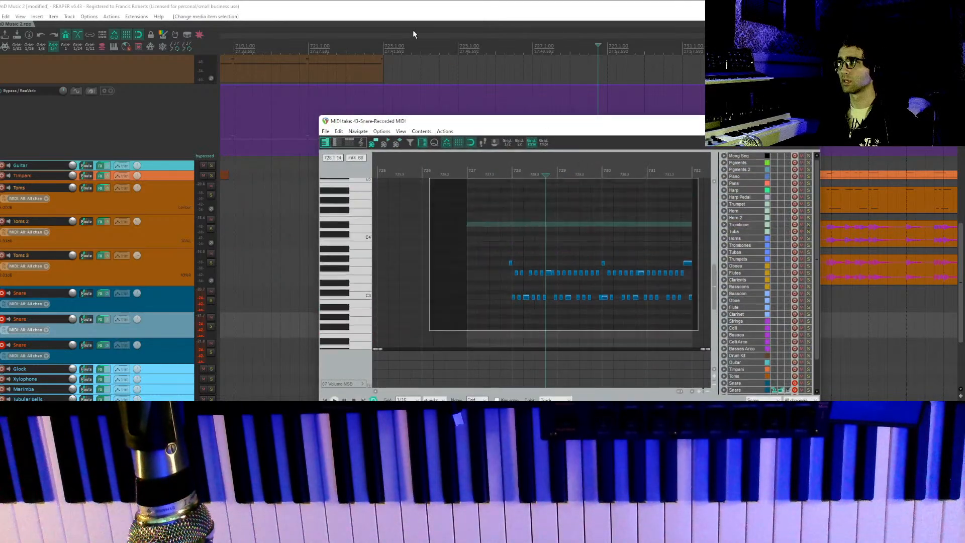
{"action": "key", "text": "h"}
{"action": "key", "text": "Return"}
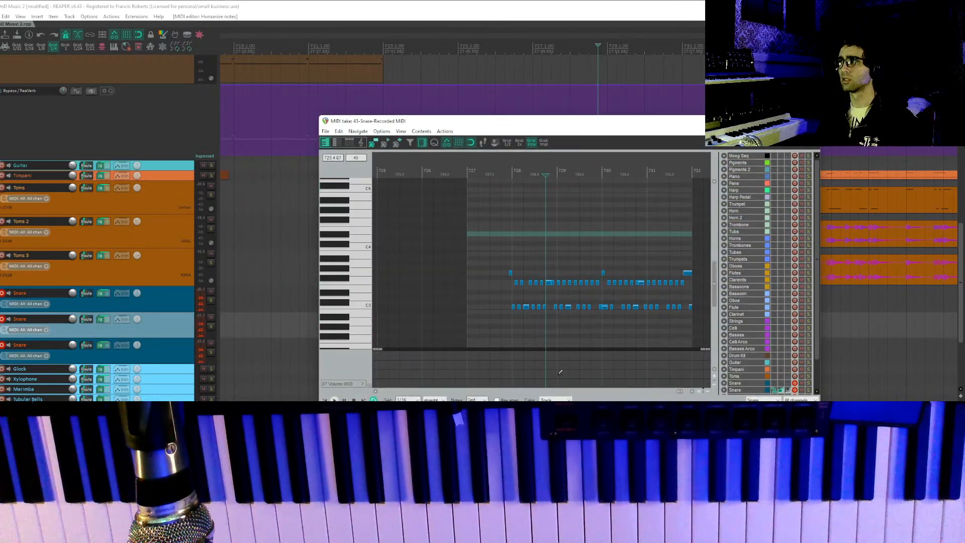
Humanize all notes of the third Snare track's item.
{"action": "key", "text": "Escape"}
{"action": "left_click", "coordinate": [583, 355]}
{"action": "scroll", "coordinate": [586, 348], "scroll_direction": "down", "scroll_amount": 3}
{"action": "left_click_drag", "start_coordinate": [651, 322], "coordinate": [409, 178]}
{"action": "key", "text": "h"}
{"action": "key", "text": "Return"}
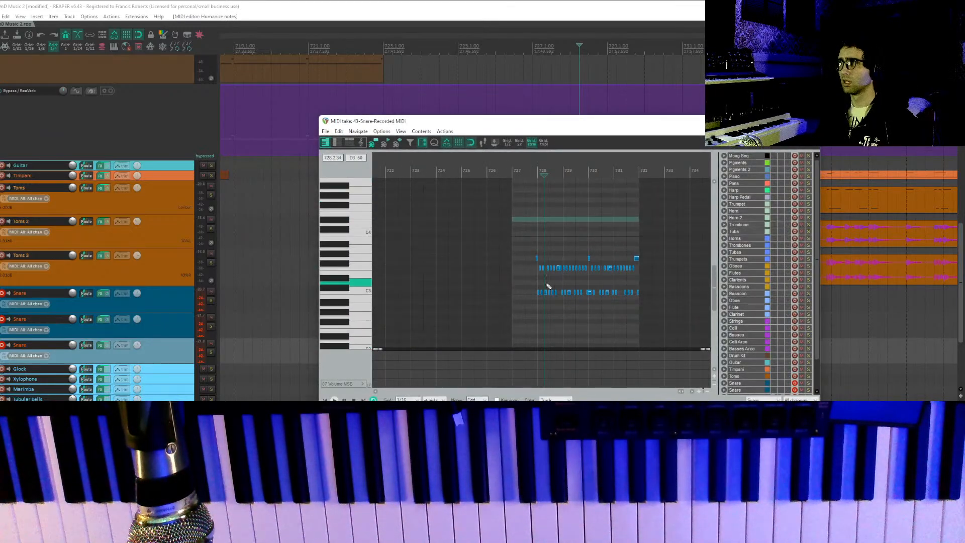
{"action": "key", "text": "Escape"}
Check the third Snare item's notes around bar 728 and trim the second Snare item's pickup note to end exactly at bar 728.
{"action": "scroll", "coordinate": [597, 279], "scroll_direction": "up", "scroll_amount": 2}
{"action": "left_click_drag", "start_coordinate": [739, 299], "coordinate": [683, 266]}
{"action": "double_click", "coordinate": [517, 322]}
{"action": "scroll", "coordinate": [493, 267], "scroll_direction": "up", "scroll_amount": 2}
{"action": "left_click", "coordinate": [572, 201]}
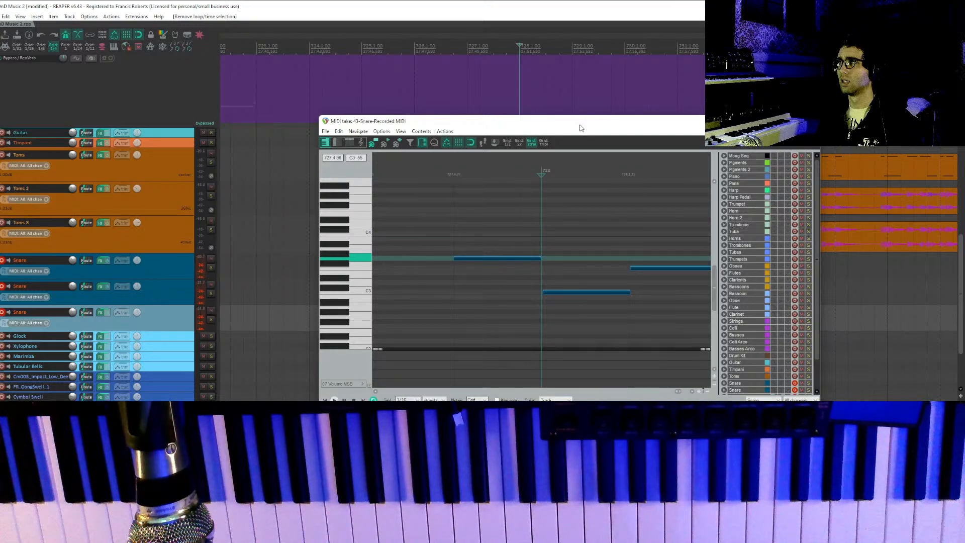
{"action": "key", "text": "Escape"}
{"action": "left_click", "coordinate": [517, 291]}
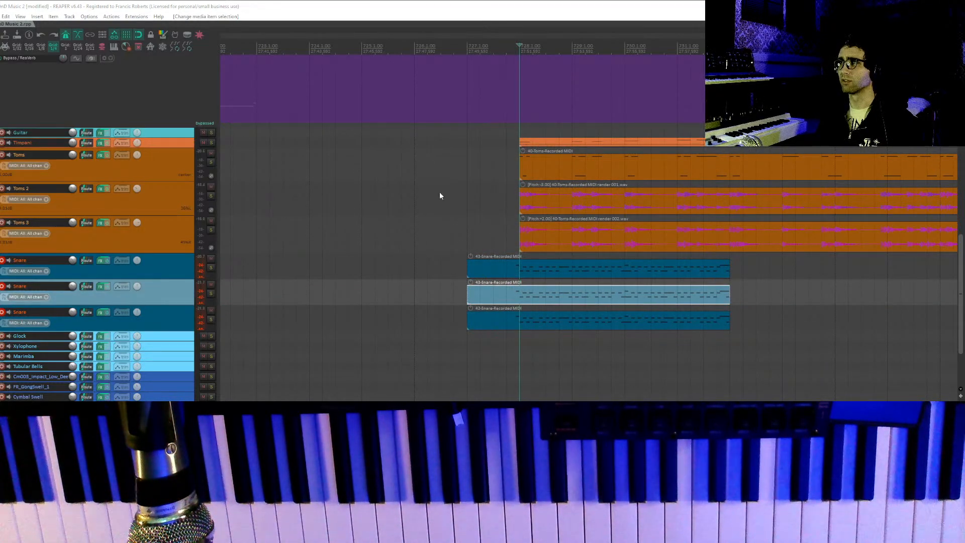
{"action": "scroll", "coordinate": [516, 241], "scroll_direction": "up", "scroll_amount": 12}
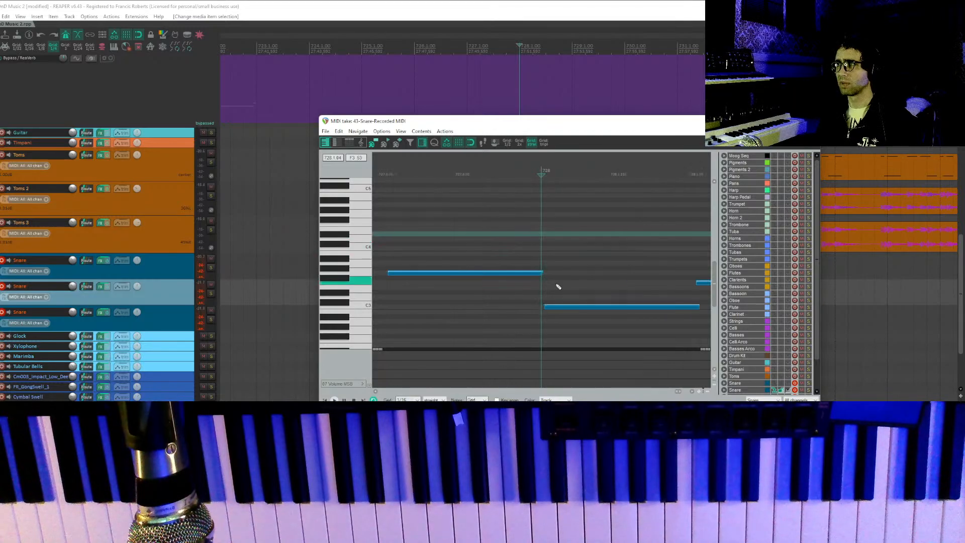
{"action": "mouse_move", "coordinate": [544, 272]}
{"action": "left_mouse_down"}
{"action": "mouse_move", "coordinate": [525, 274]}
{"action": "mouse_move", "coordinate": [542, 270]}
{"action": "left_mouse_up"}
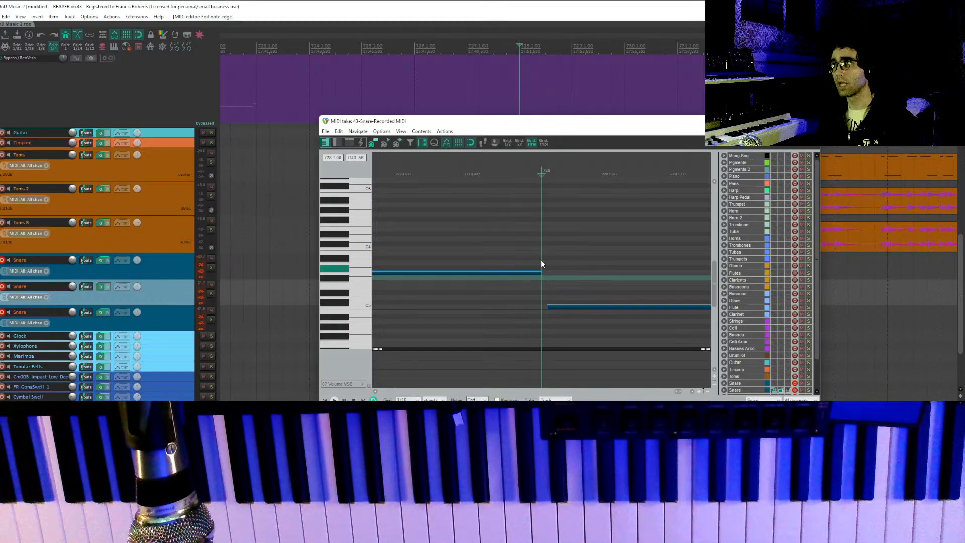
{"action": "left_click", "coordinate": [809, 121]}
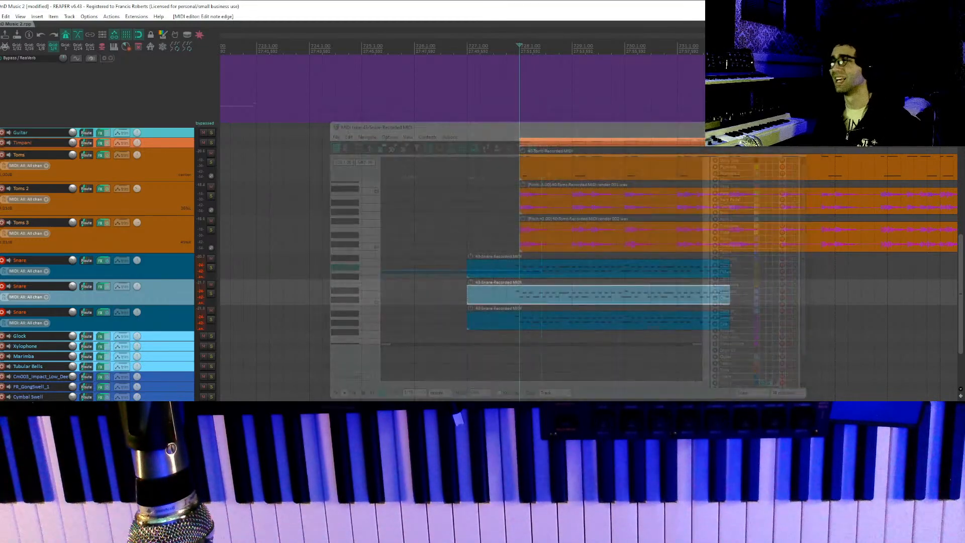
Check the first Snare item's pickup note against bar 728 and split all three Snare items there.
{"action": "left_click", "coordinate": [521, 267]}
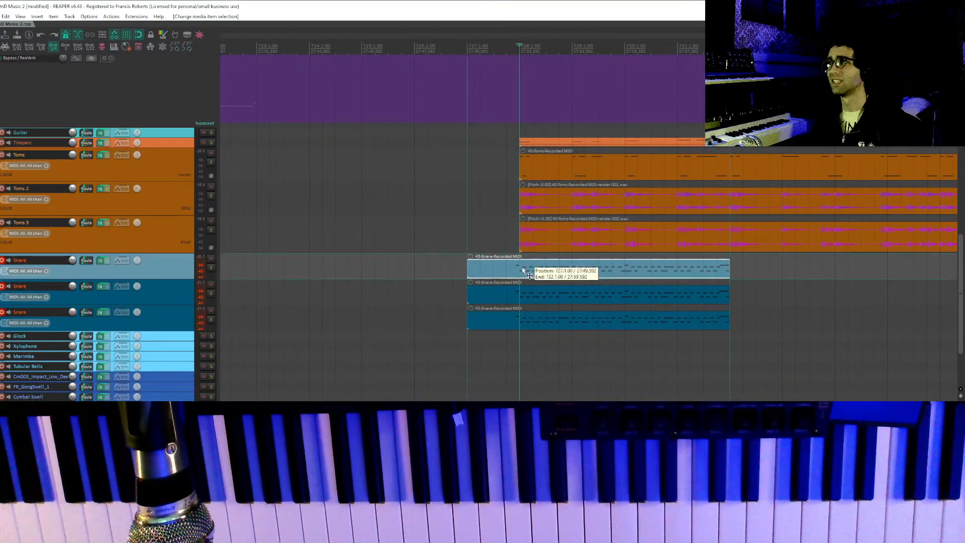
{"action": "double_click", "coordinate": [520, 267]}
{"action": "scroll", "coordinate": [558, 244], "scroll_direction": "up", "scroll_amount": 8}
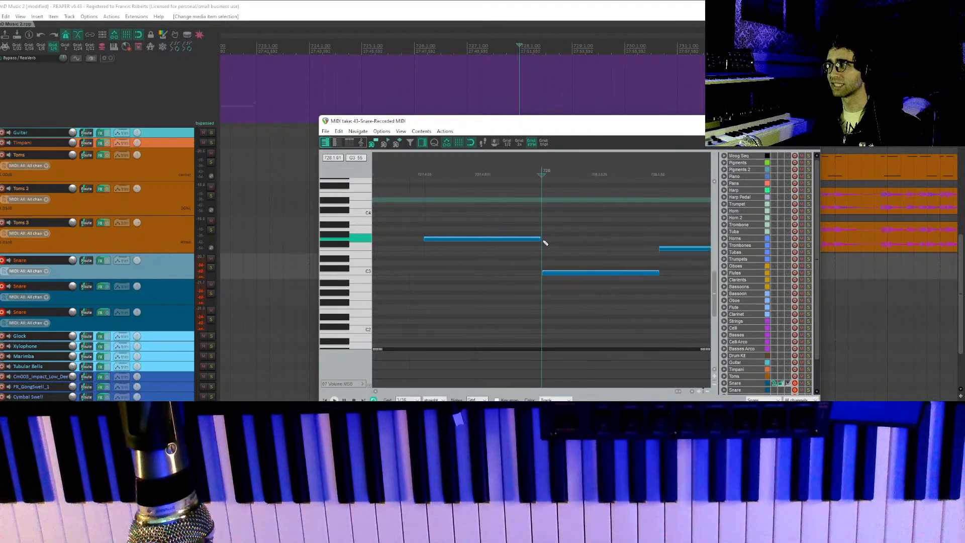
{"action": "key", "text": "Escape"}
{"action": "scroll", "coordinate": [569, 267], "scroll_direction": "down", "scroll_amount": 5}
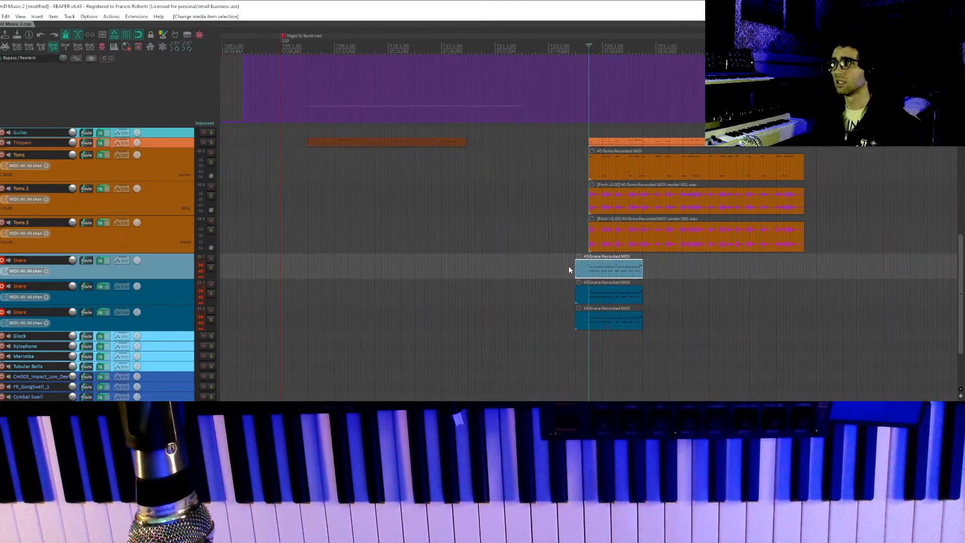
{"action": "left_click", "coordinate": [598, 319], "text": "shift"}
{"action": "key", "text": "s"}
{"action": "scroll", "coordinate": [627, 302], "scroll_direction": "up", "scroll_amount": 7}
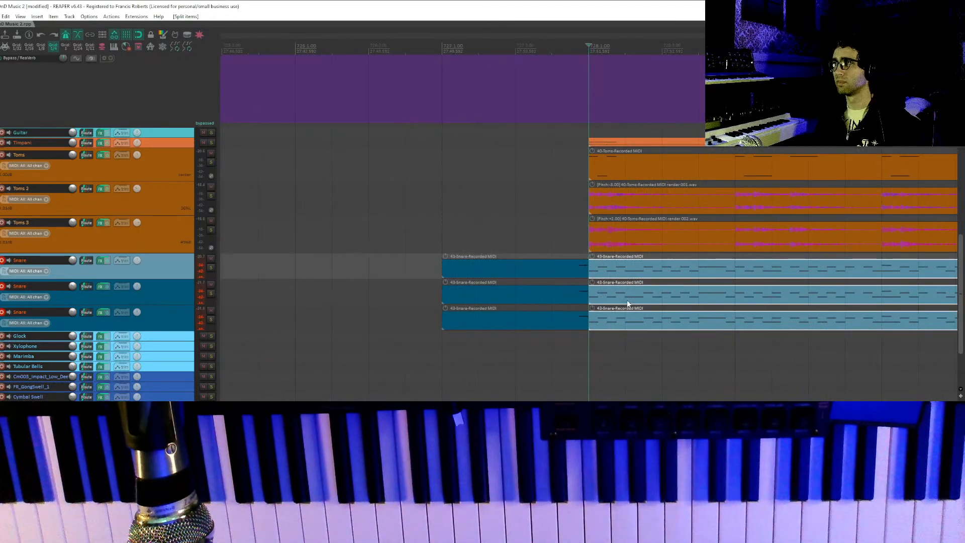
{"action": "scroll", "coordinate": [628, 303], "scroll_direction": "down", "scroll_amount": 5}
Duplicate the three Snare items after the split three times so they fill the length of the Toms items.
{"action": "left_click_drag", "start_coordinate": [658, 282], "coordinate": [679, 323]}
{"action": "left_click_drag", "start_coordinate": [680, 266], "coordinate": [663, 344]}
{"action": "scroll", "coordinate": [663, 344], "scroll_direction": "down", "scroll_amount": 5}
{"action": "key", "text": "ctrl+d"}
{"action": "key", "text": "ctrl+d"}
{"action": "key", "text": "ctrl+d"}
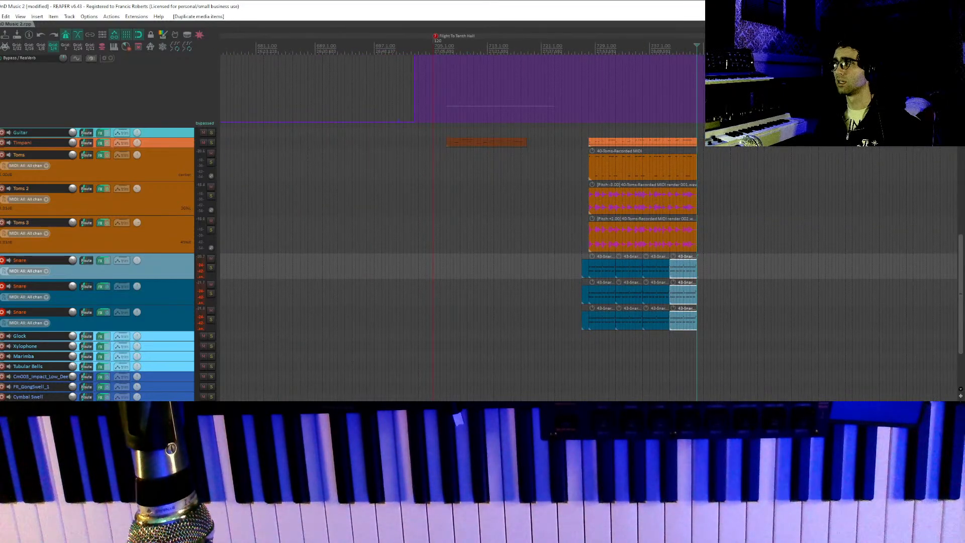
Disarm recording on all three Snare tracks.
{"action": "left_click", "coordinate": [586, 337]}
{"action": "left_click", "coordinate": [1, 311]}
{"action": "left_click", "coordinate": [1, 287]}
{"action": "left_click", "coordinate": [1, 260]}
{"action": "left_click_drag", "start_coordinate": [582, 240], "coordinate": [554, 261]}
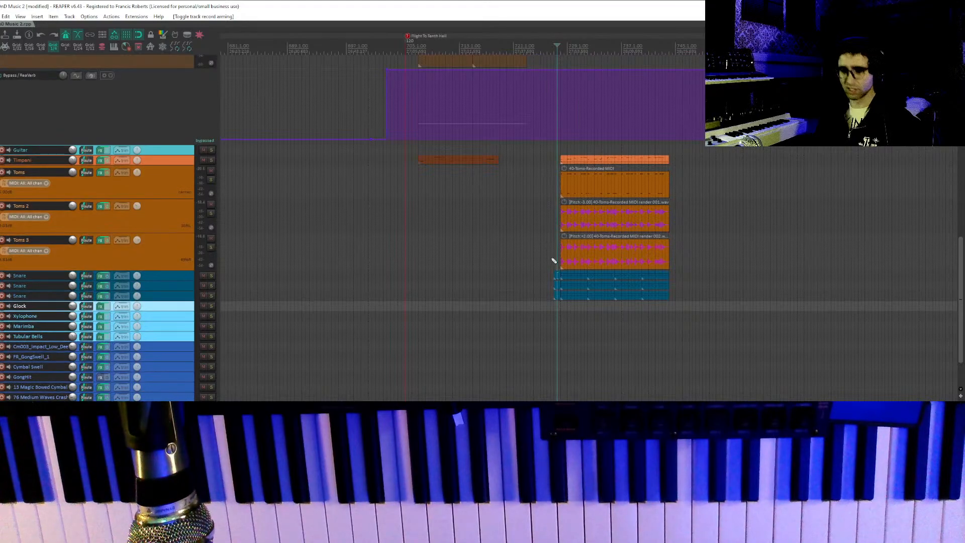
Play back the toms passage with the repeated snare parts through to its end.
{"action": "key", "text": "space"}
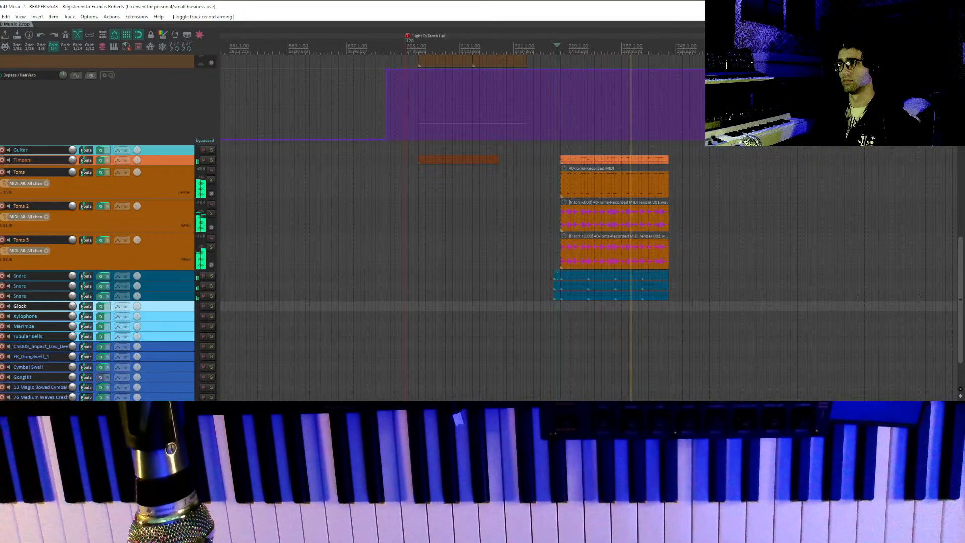
{"action": "left_click_drag", "start_coordinate": [761, 218], "coordinate": [672, 238]}
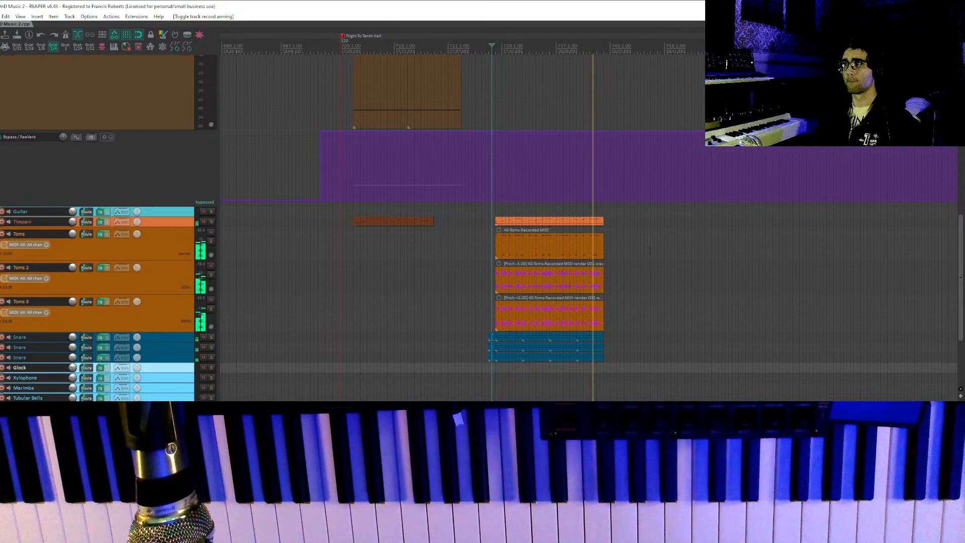
{"action": "scroll", "coordinate": [649, 250], "scroll_direction": "up", "scroll_amount": 5}
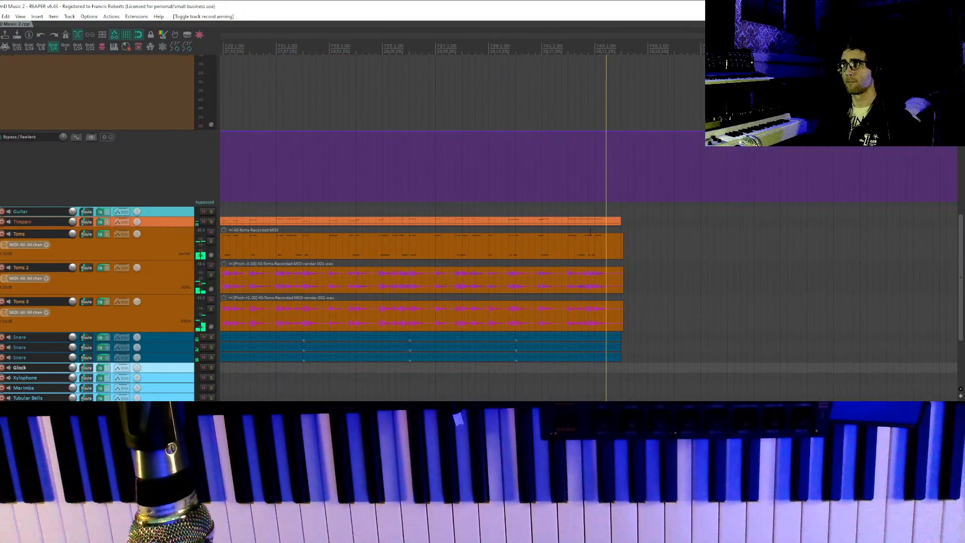
{"action": "left_click", "coordinate": [613, 246]}
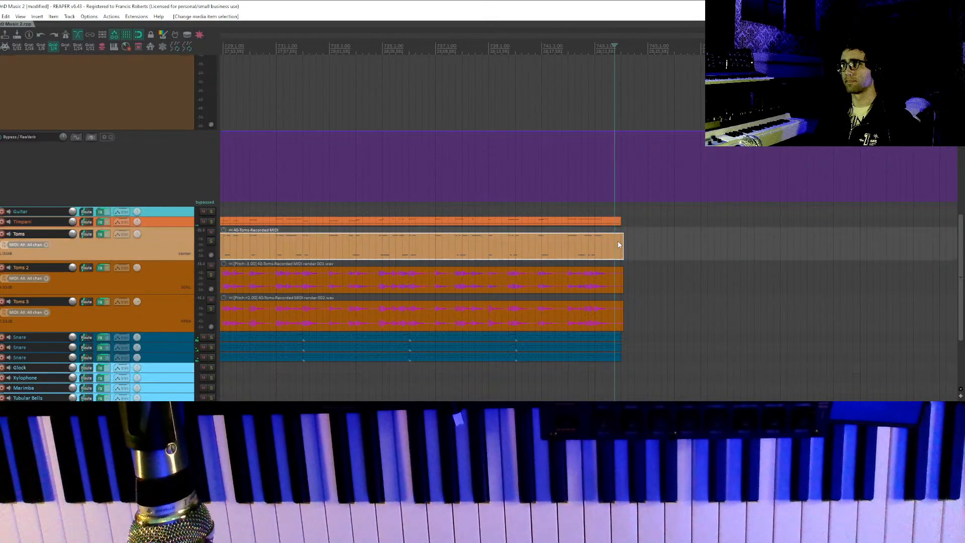
{"action": "scroll", "coordinate": [618, 244], "scroll_direction": "up", "scroll_amount": 2}
{"action": "scroll", "coordinate": [598, 244], "scroll_direction": "down", "scroll_amount": 4}
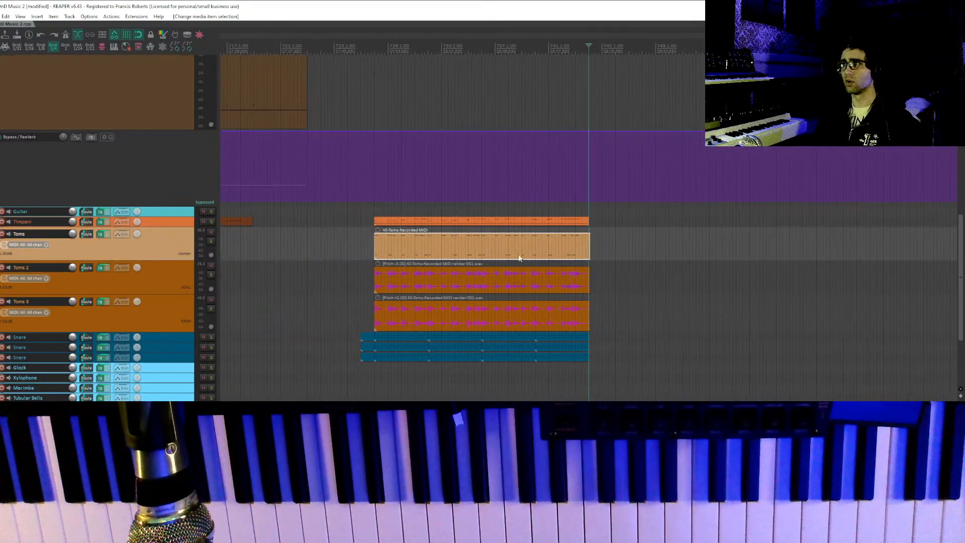
Arm the Horns track and play back the strings passage within a time selection spanning its items from bar 728.
{"action": "left_click", "coordinate": [377, 247]}
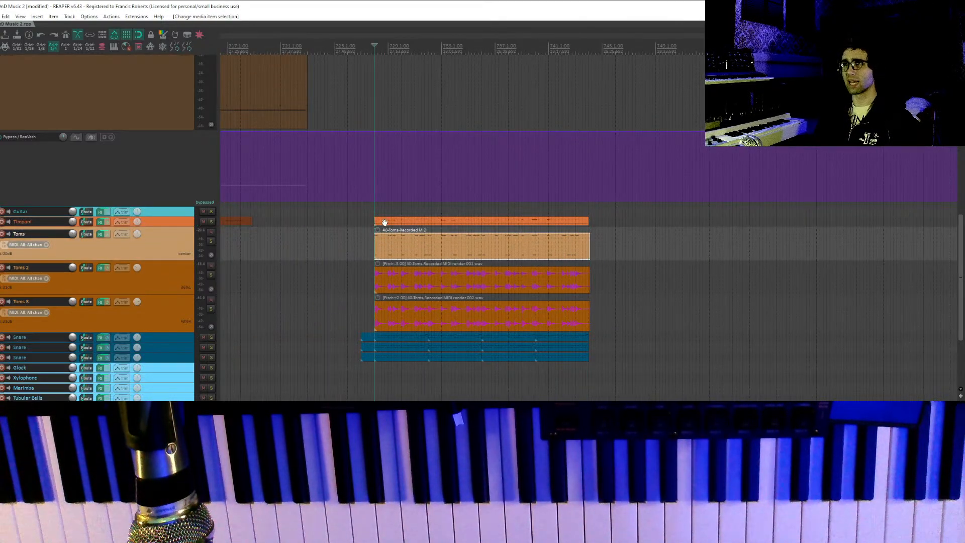
{"action": "scroll", "coordinate": [386, 231], "scroll_direction": "up", "scroll_amount": 2}
{"action": "left_click_drag", "start_coordinate": [387, 118], "coordinate": [423, 308]}
{"action": "scroll", "coordinate": [126, 194], "scroll_direction": "up", "scroll_amount": 4}
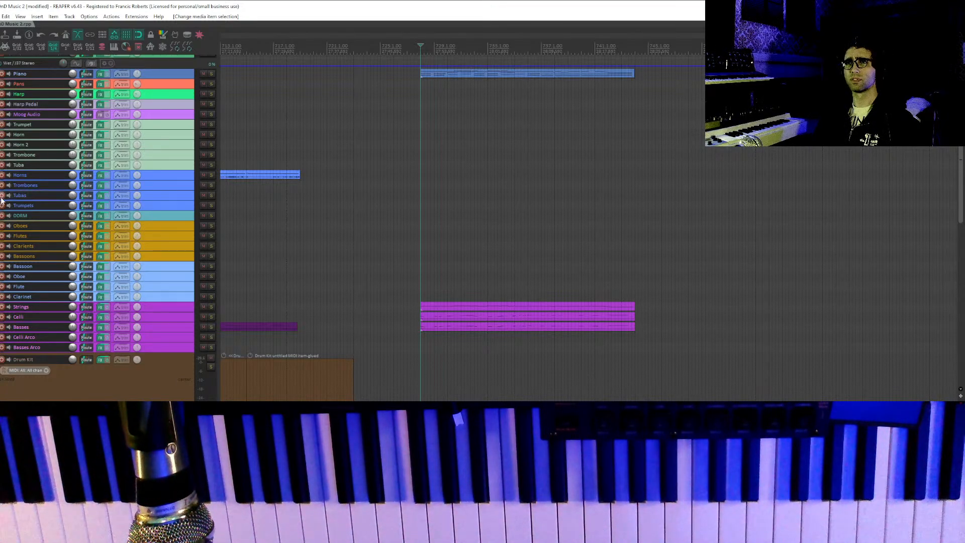
{"action": "left_click", "coordinate": [3, 176]}
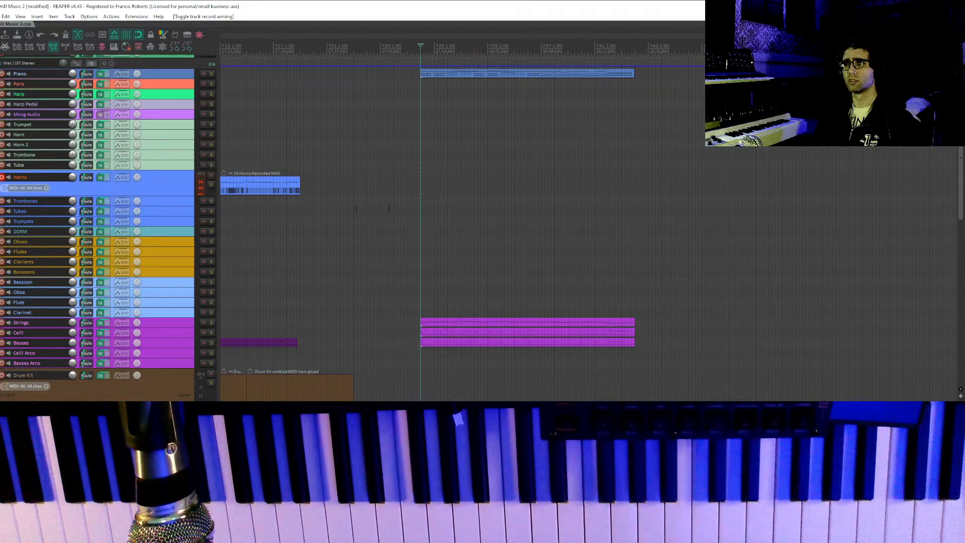
{"action": "scroll", "coordinate": [356, 210], "scroll_direction": "up", "scroll_amount": 4}
{"action": "scroll", "coordinate": [356, 211], "scroll_direction": "down", "scroll_amount": 4}
{"action": "left_click_drag", "start_coordinate": [356, 210], "coordinate": [259, 212]}
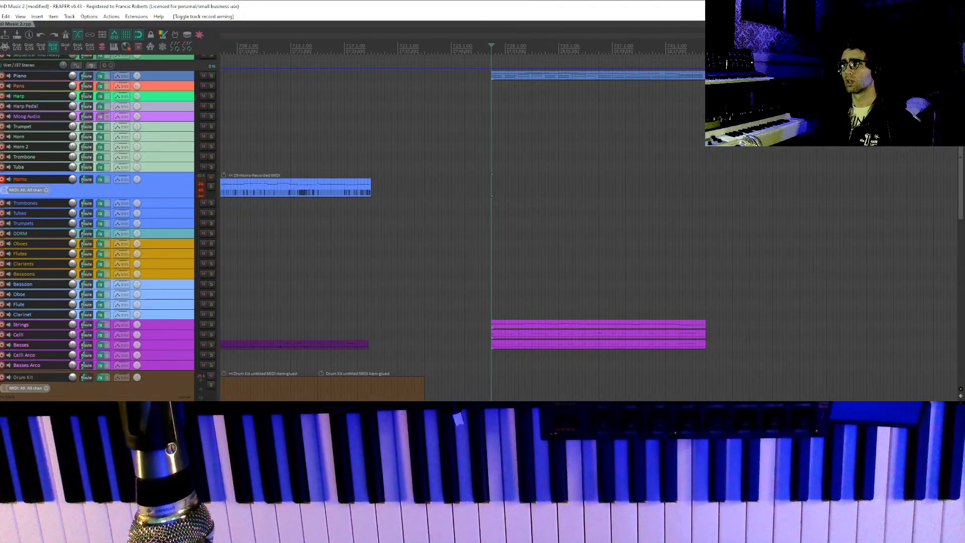
{"action": "left_click_drag", "start_coordinate": [491, 186], "coordinate": [706, 187]}
{"action": "scroll", "coordinate": [509, 144], "scroll_direction": "up", "scroll_amount": 2}
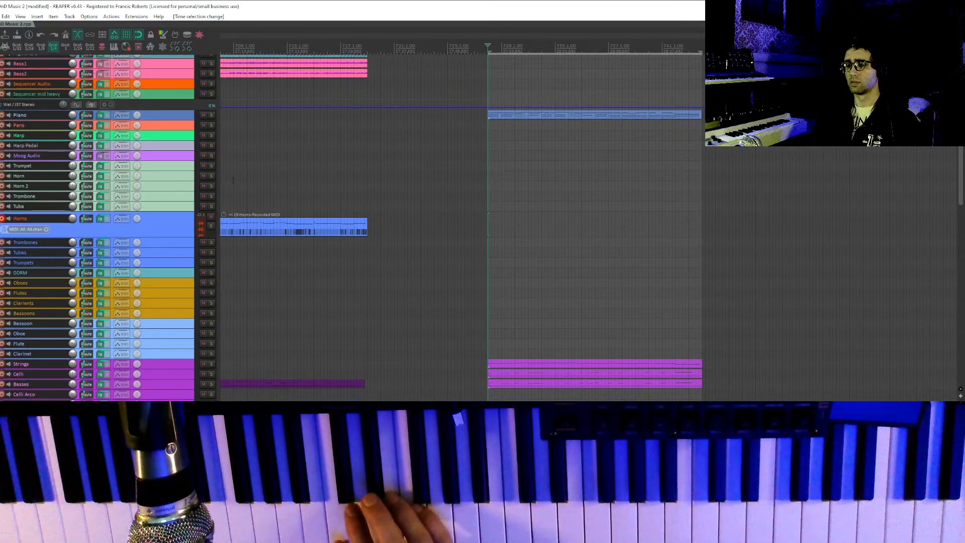
{"action": "key", "text": "space"}
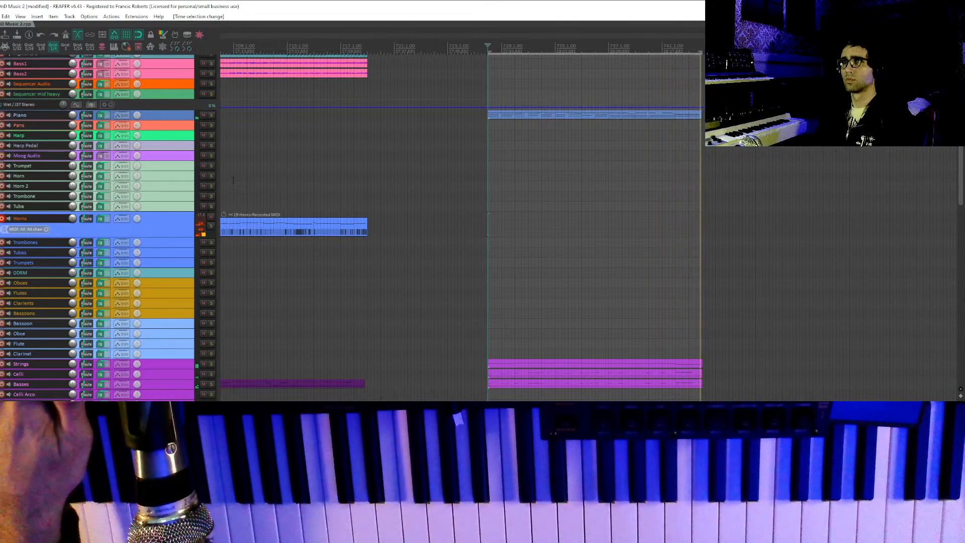
Disarm Horns and audition the Trombone and Trombones tracks in turn over the playing passage, disarming each before stopping playback.
{"action": "left_click", "coordinate": [2, 218]}
{"action": "left_click", "coordinate": [2, 197]}
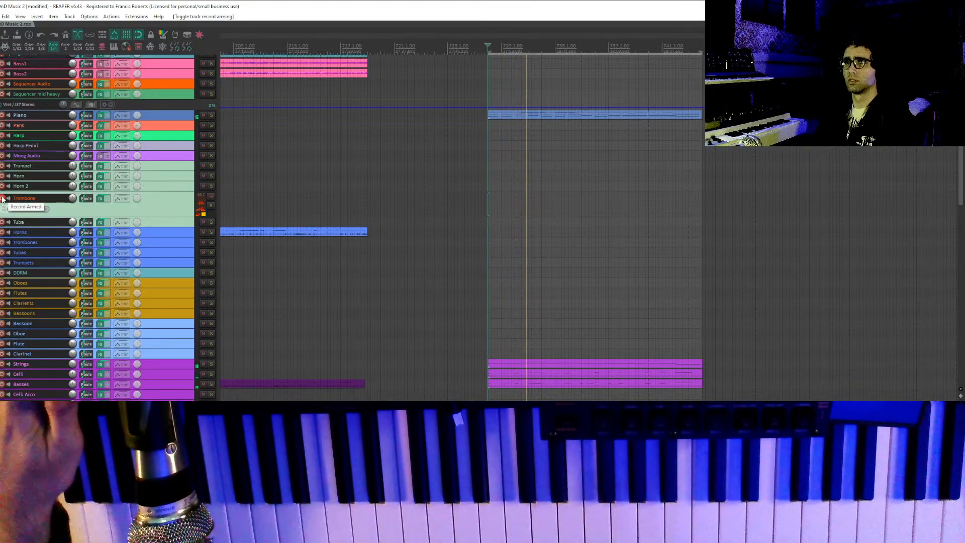
{"action": "left_click", "coordinate": [2, 198]}
{"action": "left_click", "coordinate": [4, 228]}
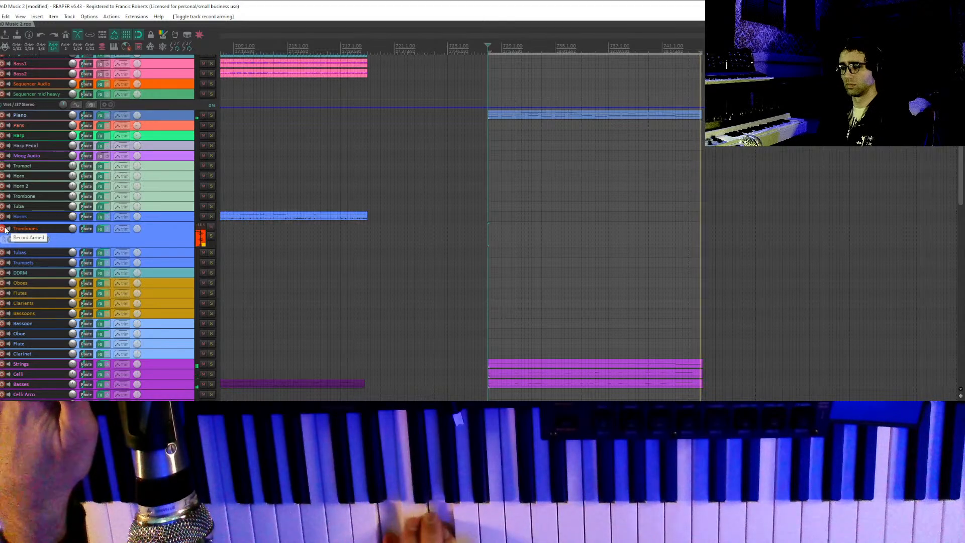
{"action": "left_click", "coordinate": [3, 229]}
{"action": "key", "text": "space"}
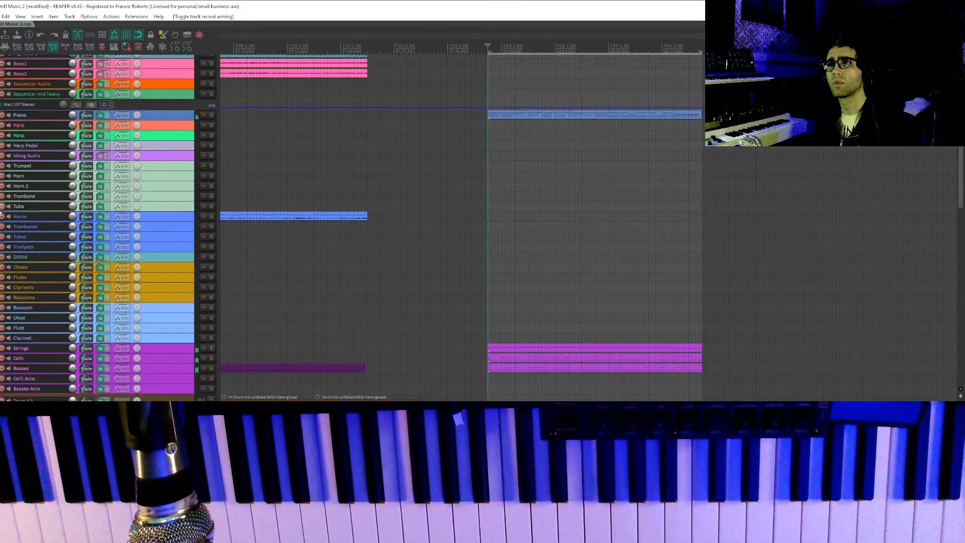
Arm the Flutes, Clarients and Bassoons tracks together and audition them over the playing passage.
{"action": "left_click", "coordinate": [2, 297]}
{"action": "left_click", "coordinate": [2, 287]}
{"action": "left_click", "coordinate": [2, 277]}
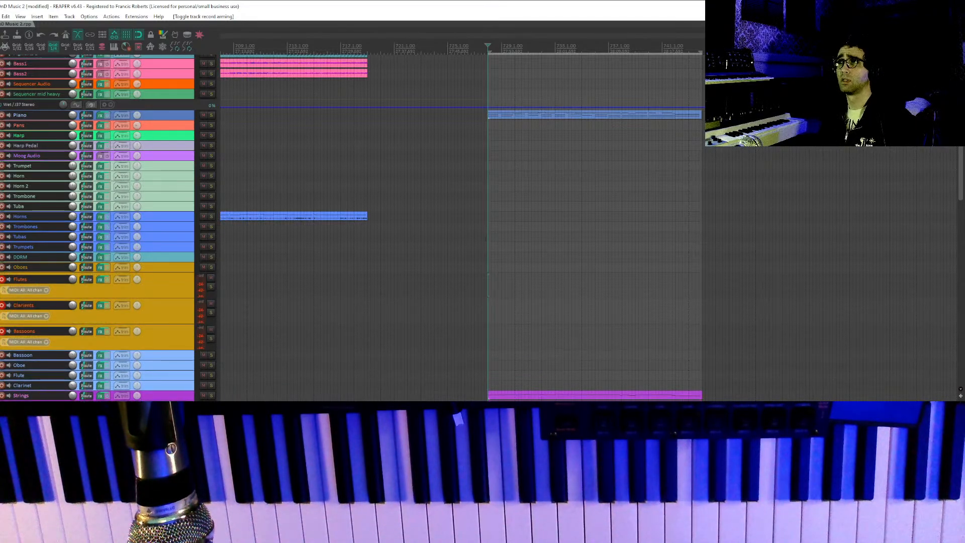
{"action": "key", "text": "space"}
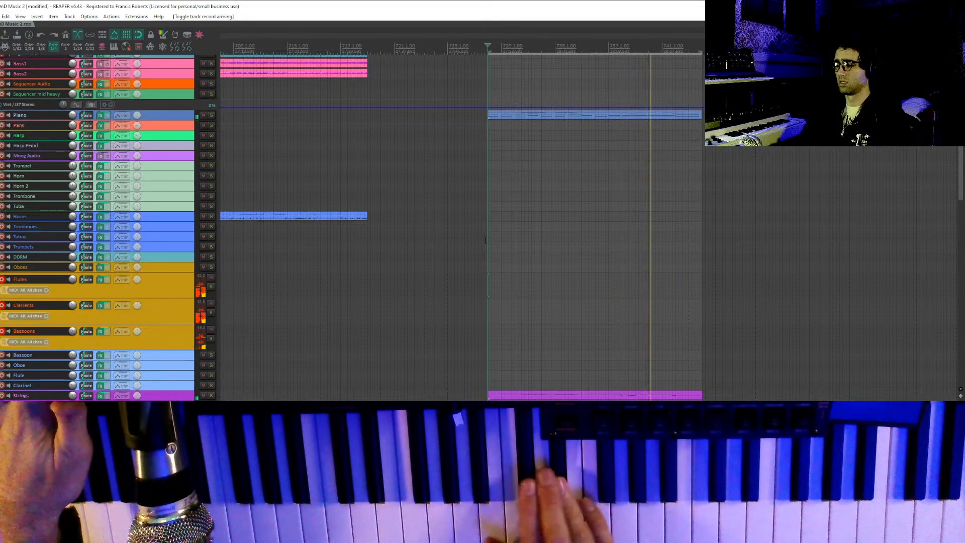
Audition the woodwinds with Oboes armed instead of Bassoons, and disarm the Oboes, Flutes and Clarients tracks.
{"action": "left_click", "coordinate": [3, 332]}
{"action": "left_click", "coordinate": [3, 267]}
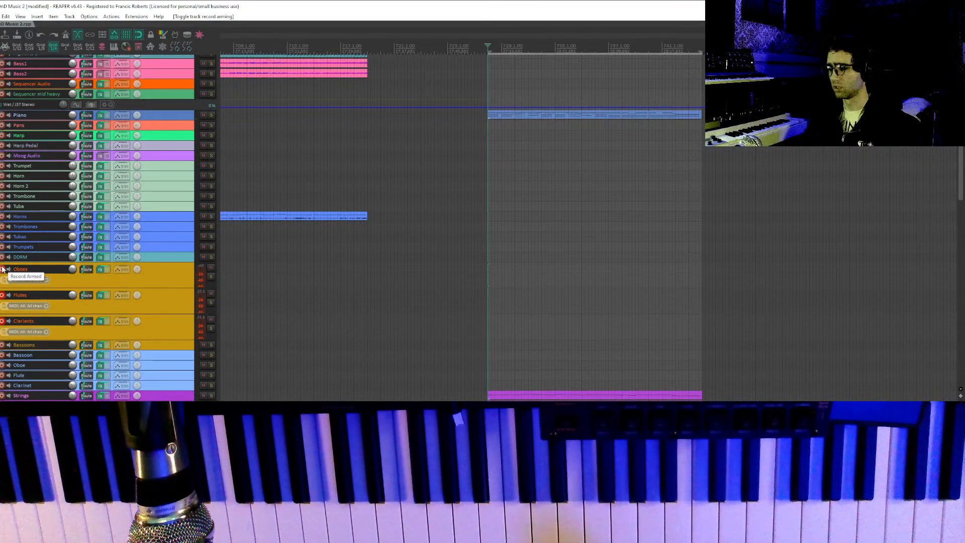
{"action": "key", "text": "space"}
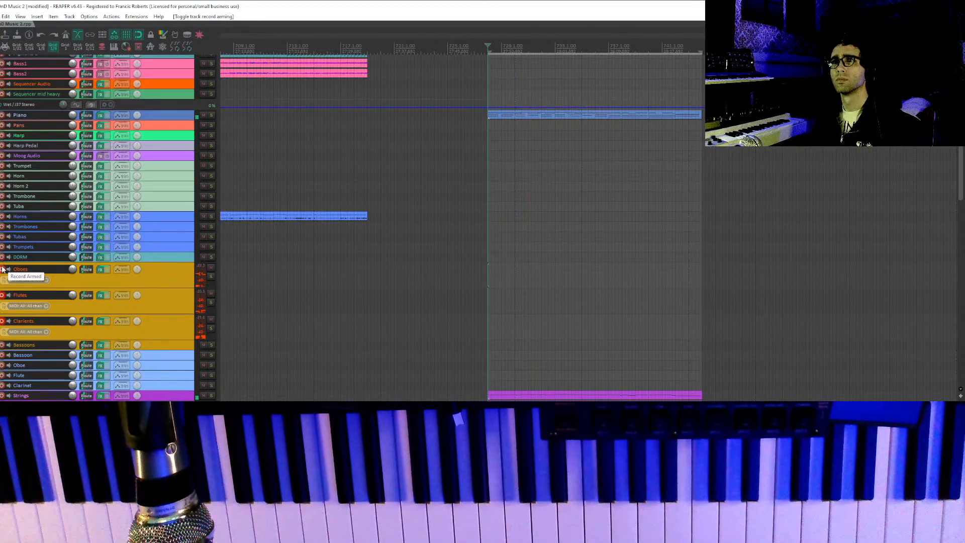
{"action": "left_click", "coordinate": [2, 269]}
{"action": "left_click", "coordinate": [2, 278]}
{"action": "left_click", "coordinate": [2, 287]}
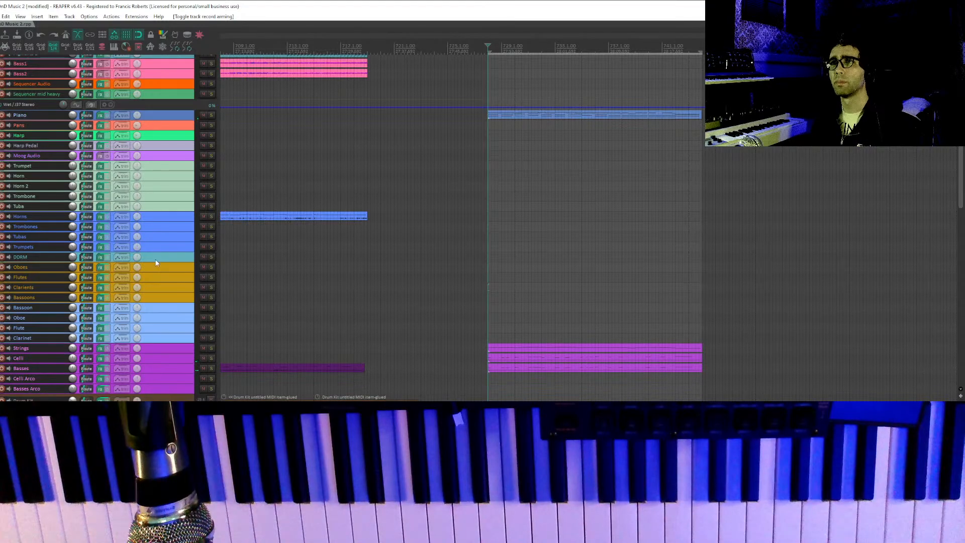
Delete the Piano track's item at bar 728 above the strings passage.
{"action": "left_click", "coordinate": [517, 113]}
{"action": "left_click_drag", "start_coordinate": [517, 113], "coordinate": [416, 62]}
{"action": "key", "text": "Delete"}
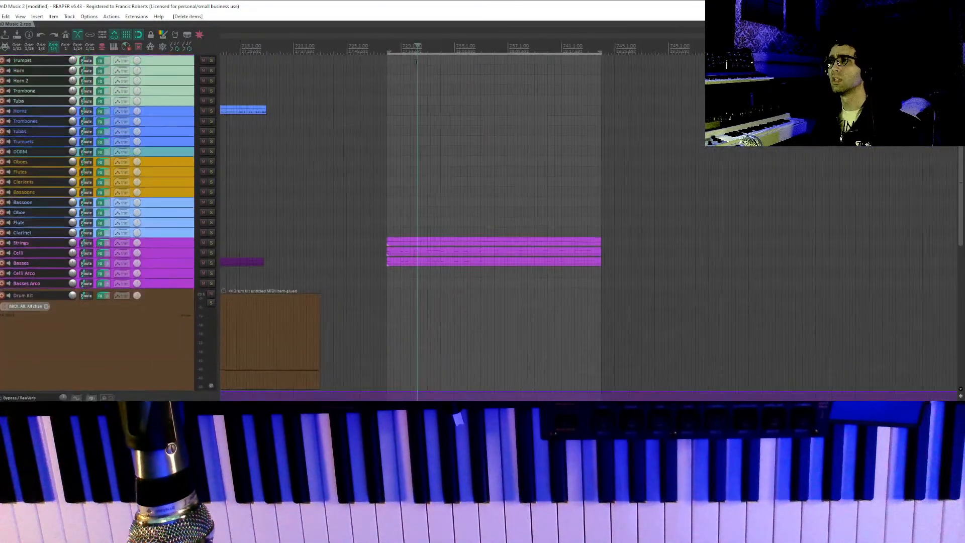
Mute the Strings item of the passage at bar 728 and place the edit cursor at the passage's start.
{"action": "scroll", "coordinate": [417, 63], "scroll_direction": "down", "scroll_amount": 2}
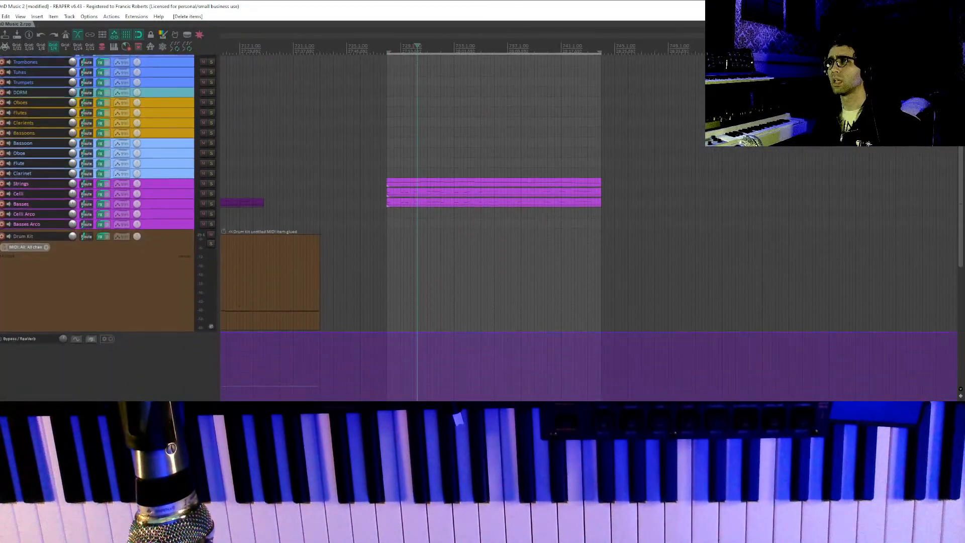
{"action": "left_click", "coordinate": [161, 185]}
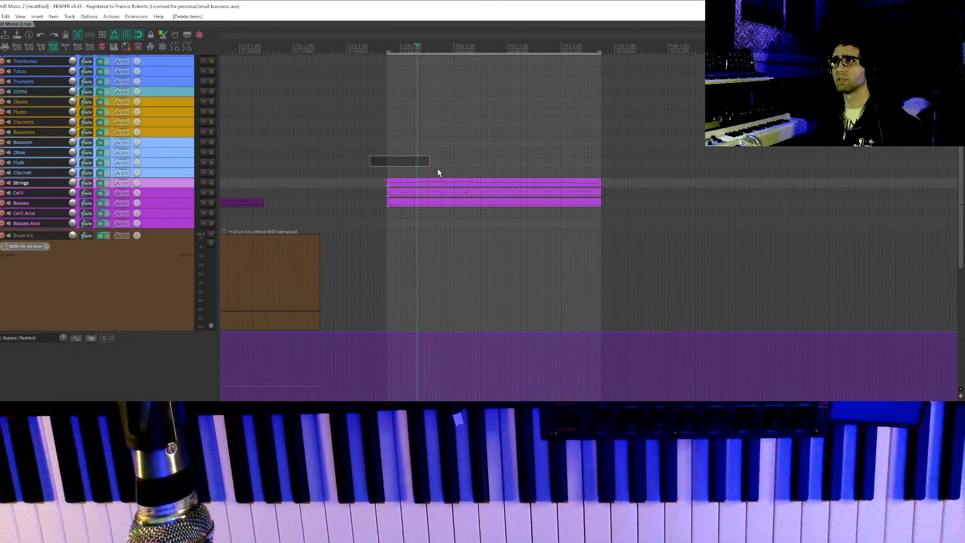
{"action": "left_click_drag", "start_coordinate": [475, 180], "coordinate": [476, 182]}
{"action": "key", "text": "Delete"}
{"action": "key", "text": "ctrl+z"}
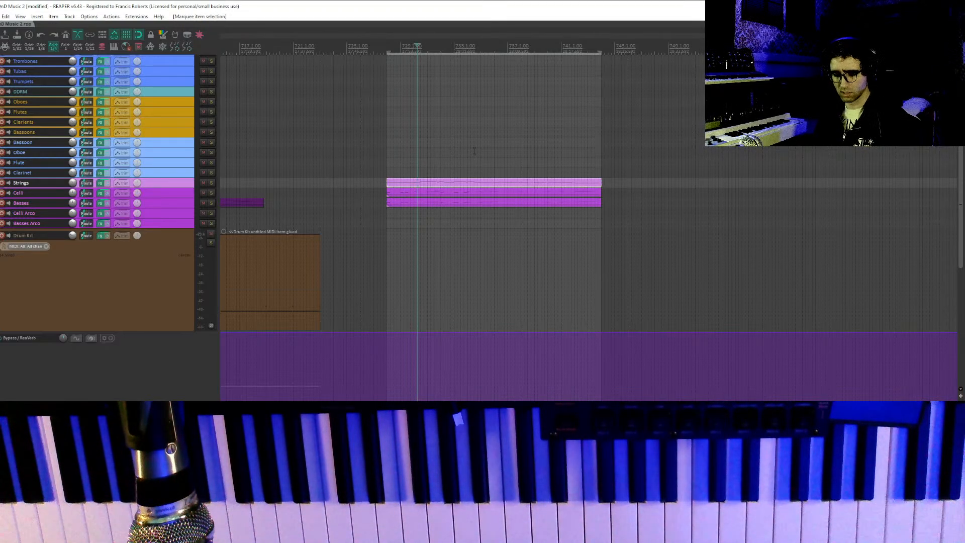
{"action": "key", "text": "u"}
{"action": "left_click", "coordinate": [384, 122]}
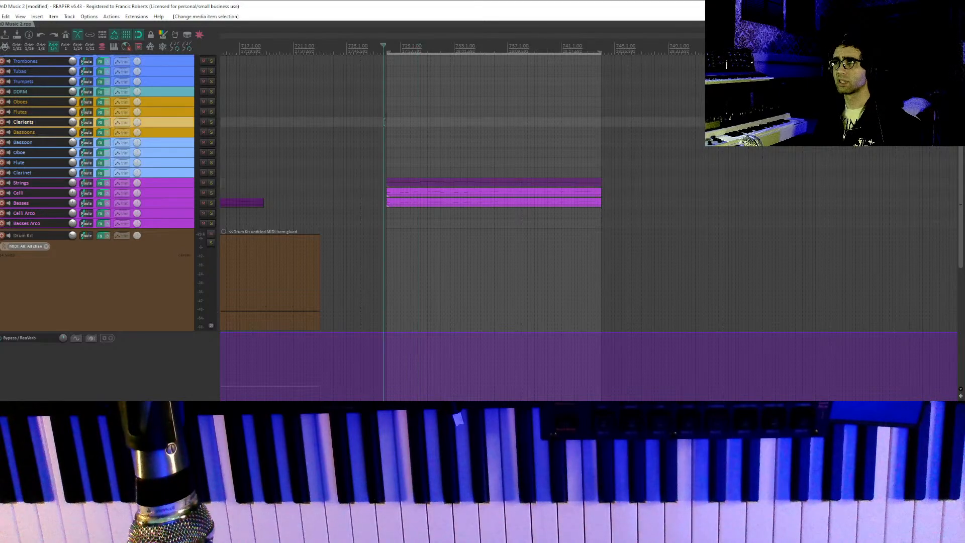
{"action": "left_click", "coordinate": [387, 89]}
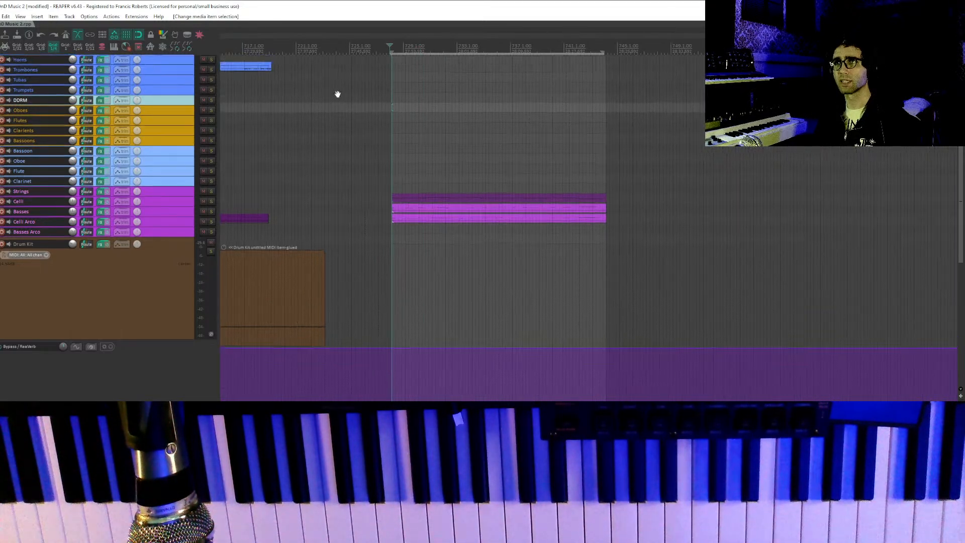
Arm the Trombones, Horns and Trumpets tracks together and audition them over the playing passage.
{"action": "scroll", "coordinate": [60, 177], "scroll_direction": "up", "scroll_amount": 5}
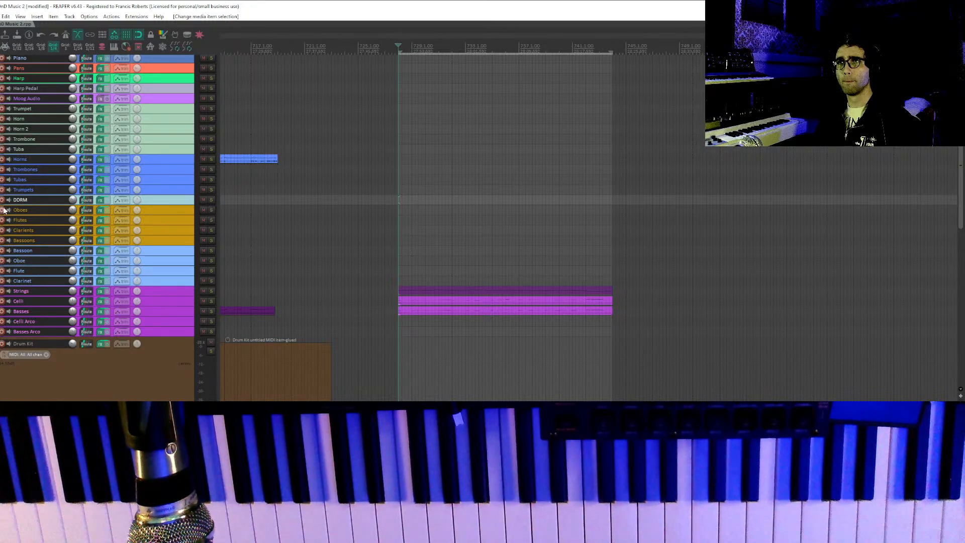
{"action": "left_click", "coordinate": [2, 171]}
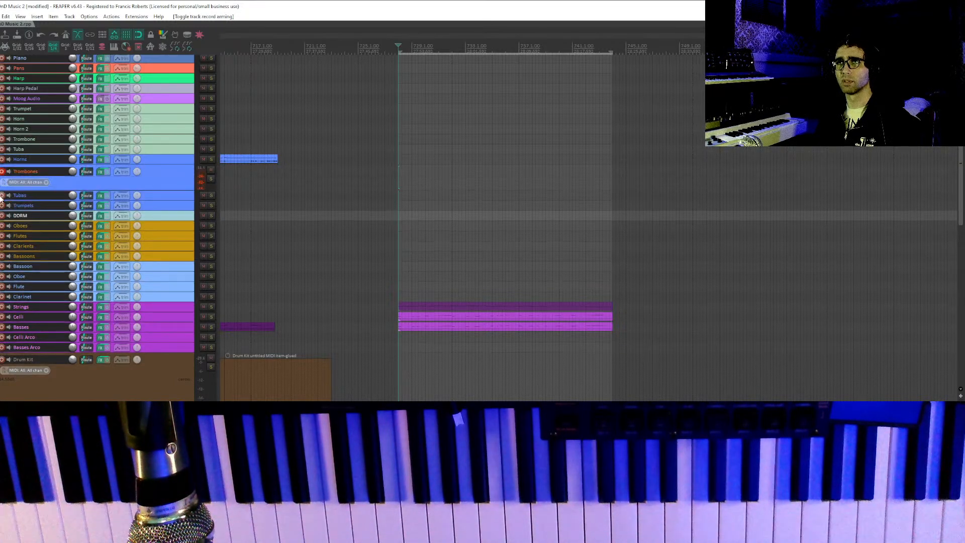
{"action": "left_click", "coordinate": [2, 159]}
{"action": "left_click", "coordinate": [2, 221]}
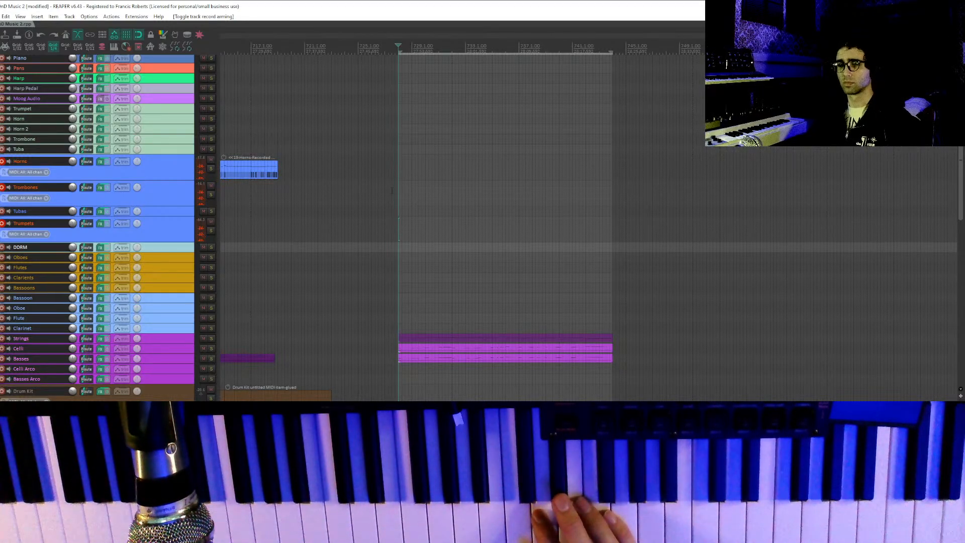
{"action": "key", "text": "space"}
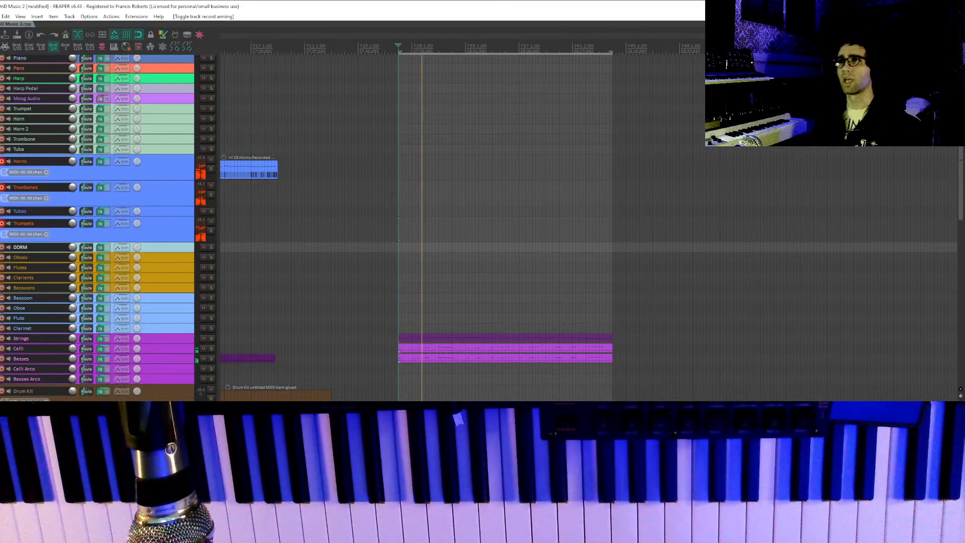
Disarm the Trombones and Horns tracks, keeping Trumpets armed, and clear the time selection.
{"action": "left_click", "coordinate": [2, 190]}
{"action": "left_click", "coordinate": [2, 161]}
{"action": "key", "text": "Escape"}
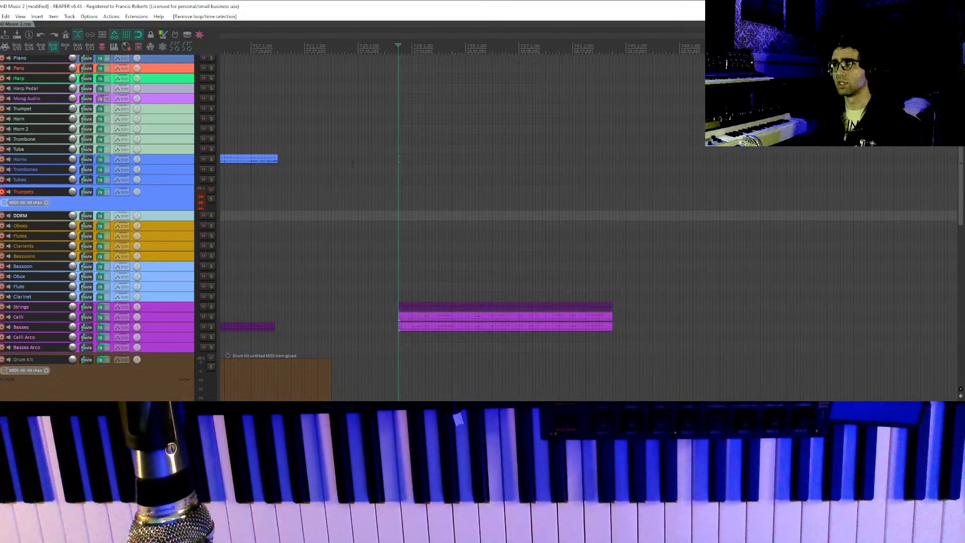
Record a Trumpets part over the whole passage from bar 728, discarding the first take.
{"action": "scroll", "coordinate": [427, 155], "scroll_direction": "up", "scroll_amount": 4}
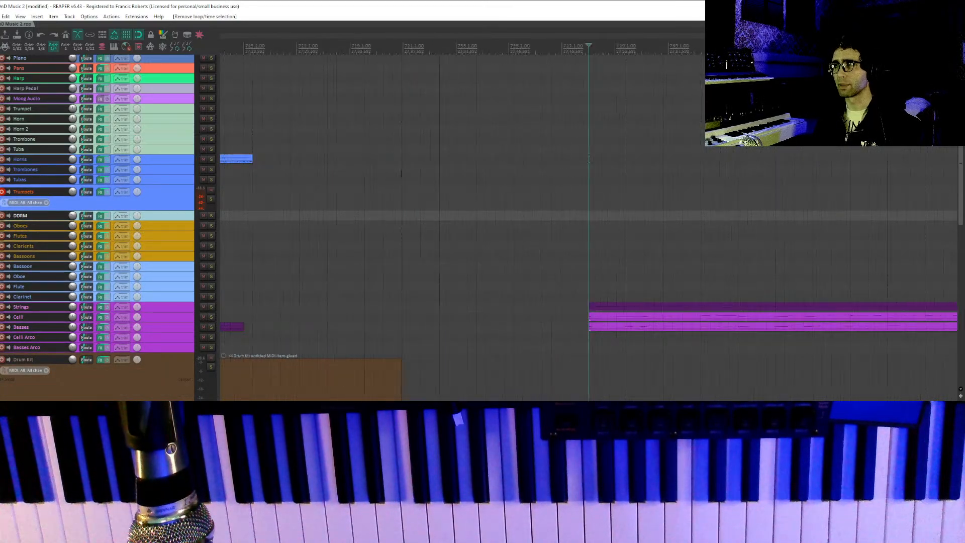
{"action": "left_click", "coordinate": [128, 50]}
{"action": "left_click_drag", "start_coordinate": [471, 111], "coordinate": [456, 130]}
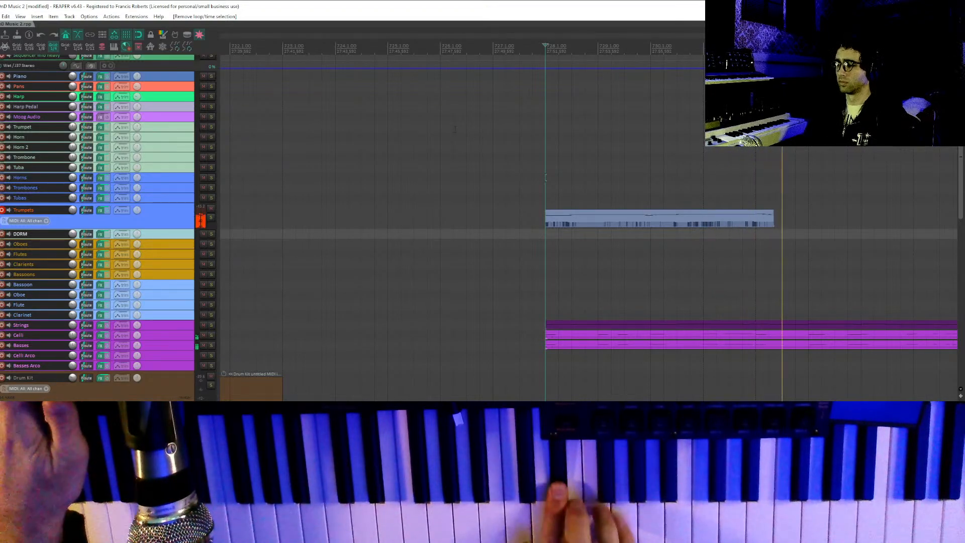
{"action": "key", "text": "space"}
{"action": "key", "text": "ctrl+z"}
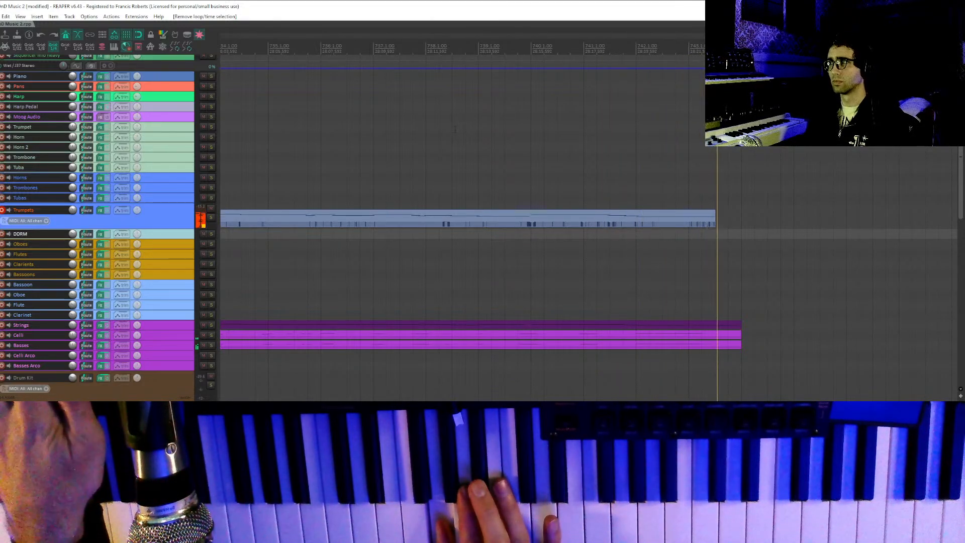
{"action": "key", "text": "space"}
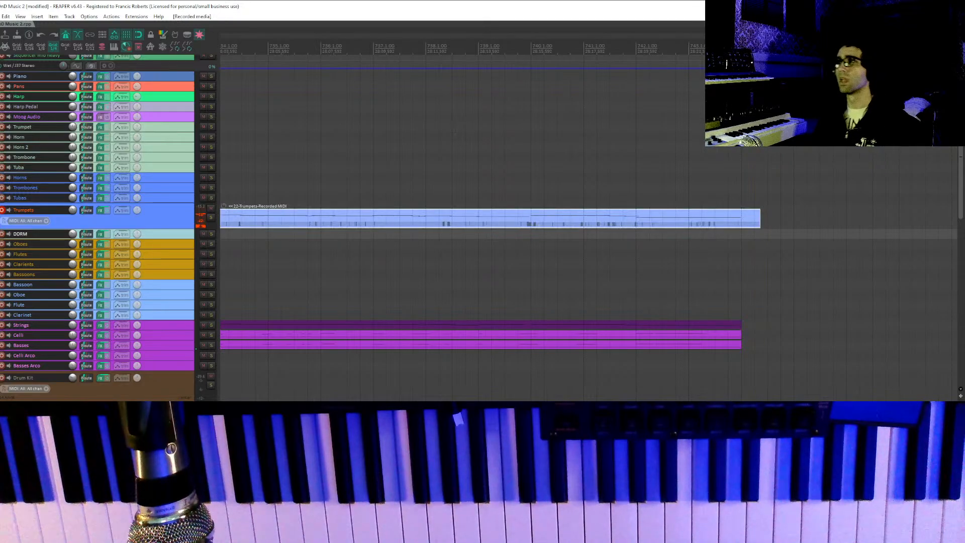
Arm Trombones in place of Trumpets, record a Trombones part over the passage from bar 728, and disarm the track.
{"action": "scroll", "coordinate": [325, 189], "scroll_direction": "down", "scroll_amount": 5}
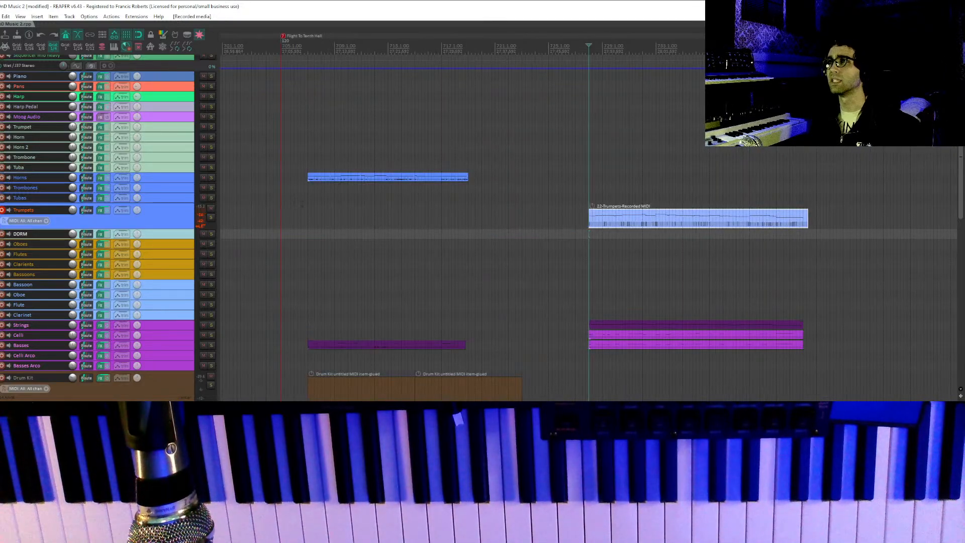
{"action": "left_click", "coordinate": [2, 211]}
{"action": "left_click", "coordinate": [2, 189]}
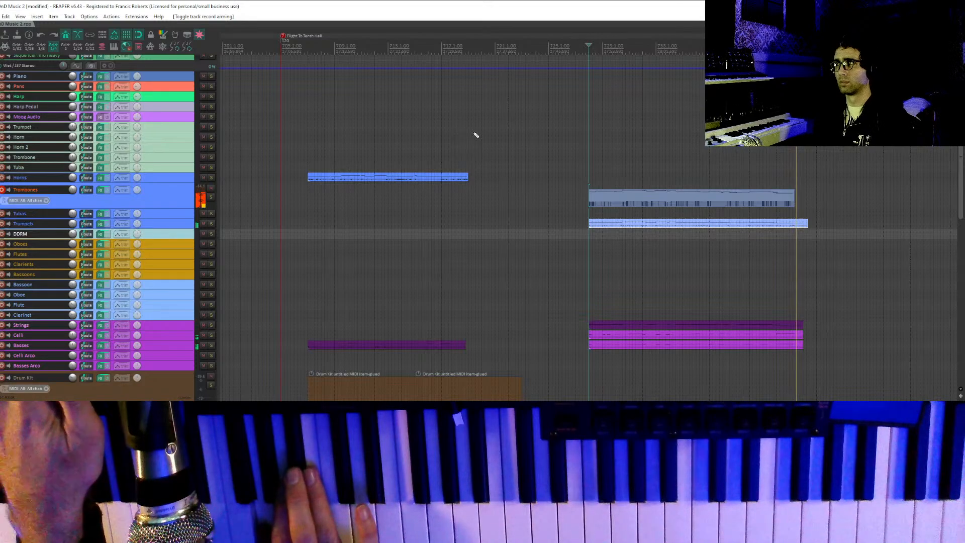
{"action": "key", "text": "space"}
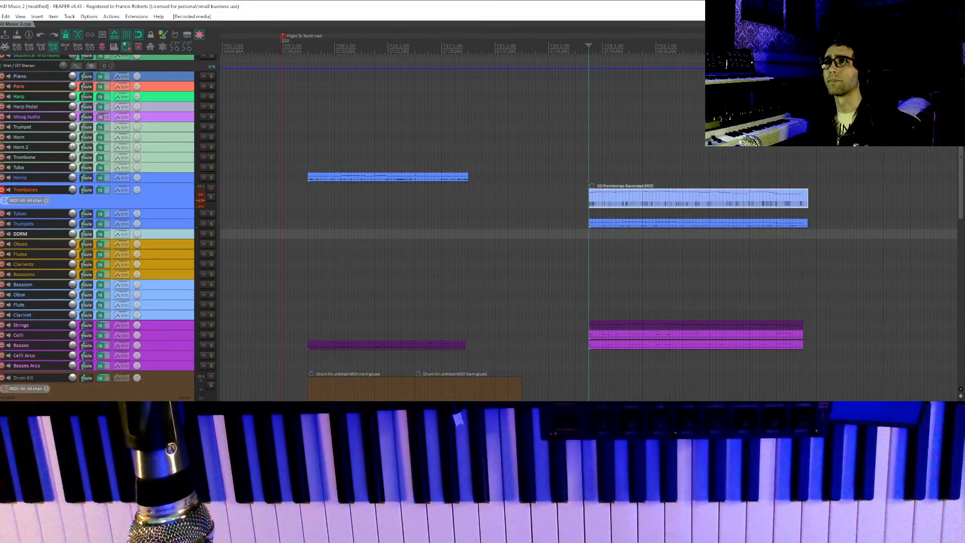
{"action": "left_click", "coordinate": [3, 196]}
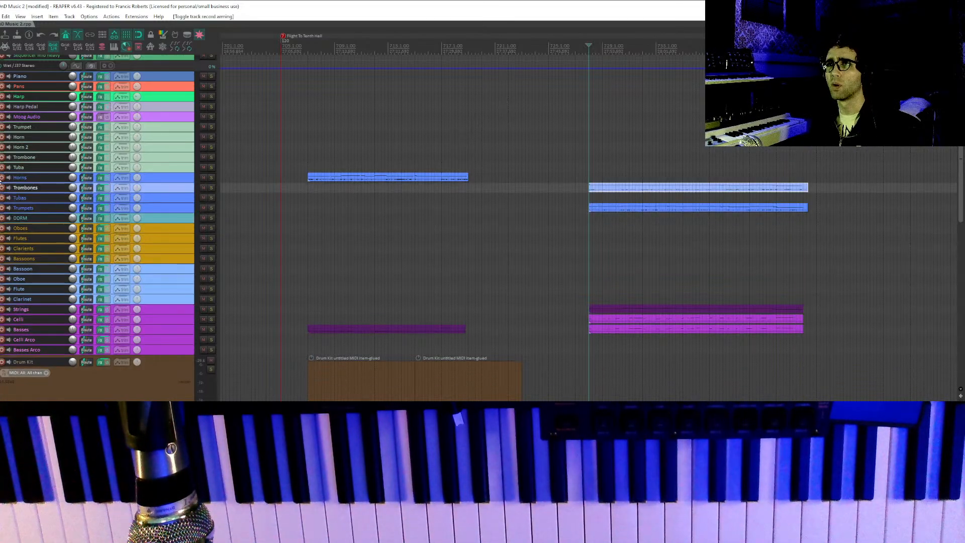
Arm the Horns track, audition it over the end of the passage with the recorded brass, and disarm it.
{"action": "left_click", "coordinate": [360, 178]}
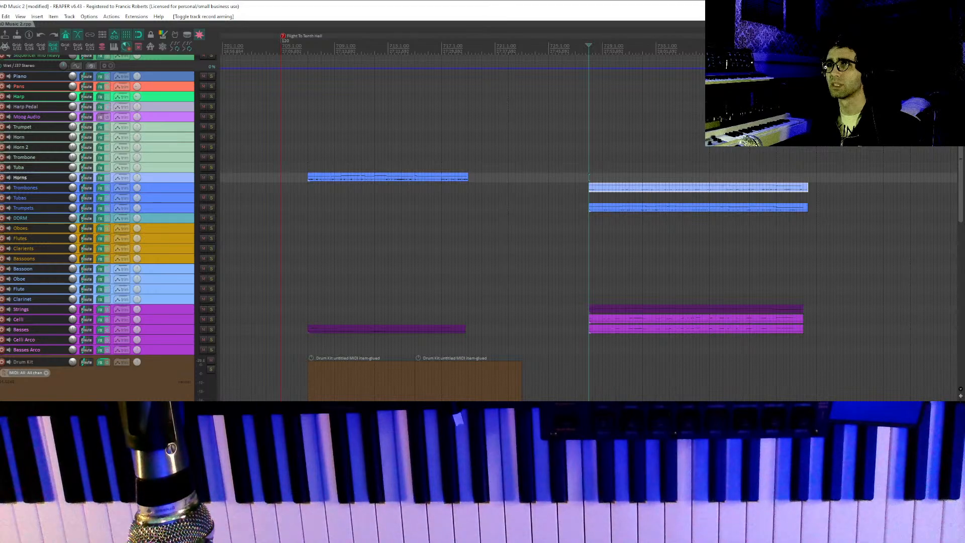
{"action": "left_click", "coordinate": [2, 178]}
{"action": "left_click", "coordinate": [688, 151]}
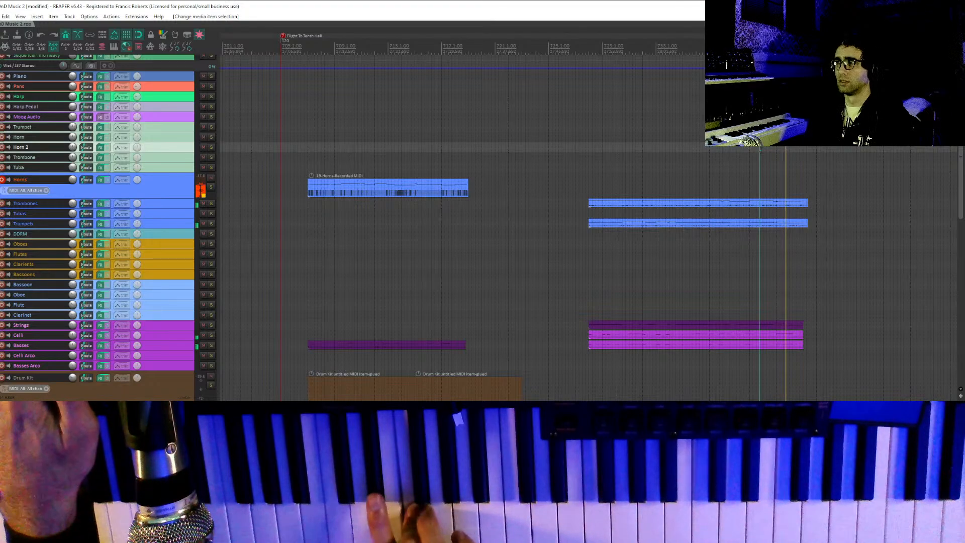
{"action": "key", "text": "space"}
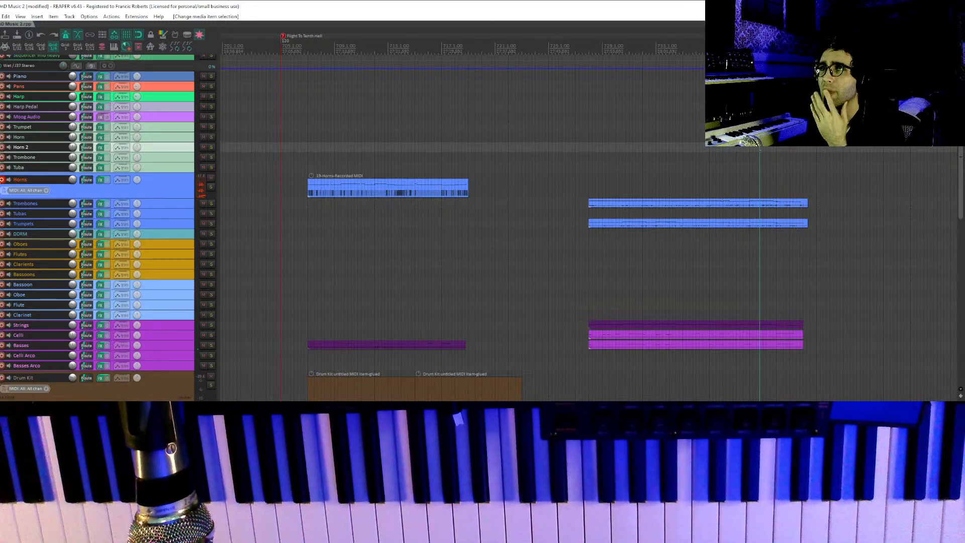
{"action": "left_click", "coordinate": [2, 180]}
Delete the muted Strings item above the Celli and Basses parts and arm the Strings track for recording.
{"action": "left_click_drag", "start_coordinate": [453, 175], "coordinate": [245, 199]}
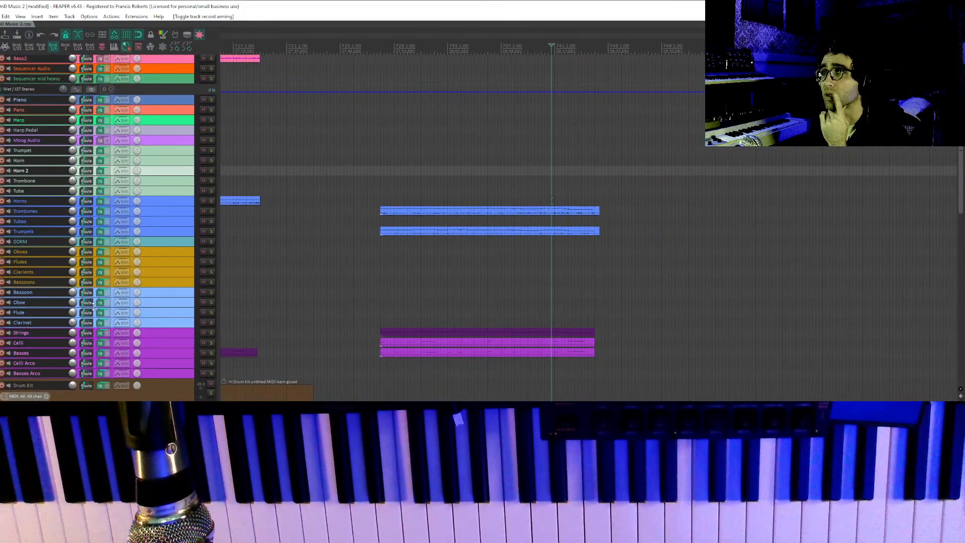
{"action": "left_click", "coordinate": [398, 335]}
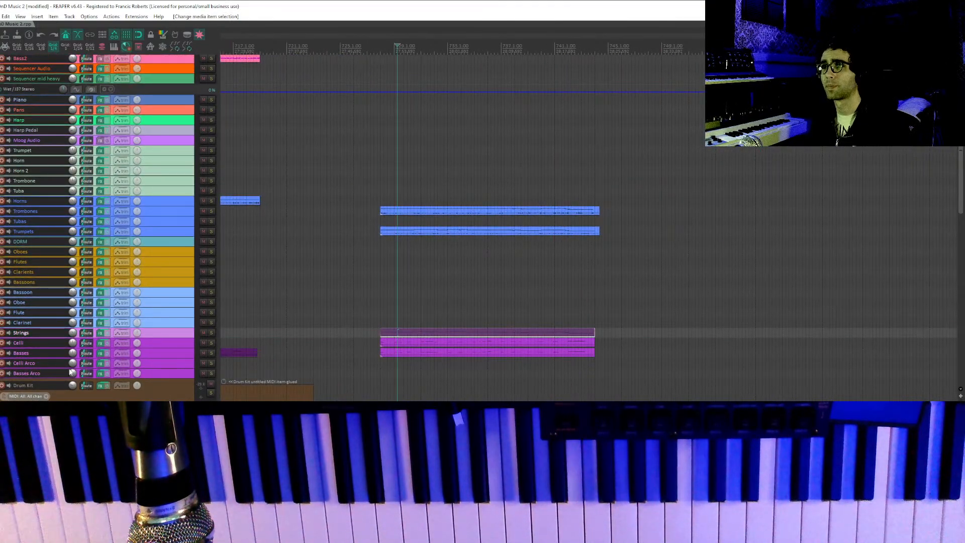
{"action": "left_click", "coordinate": [2, 333]}
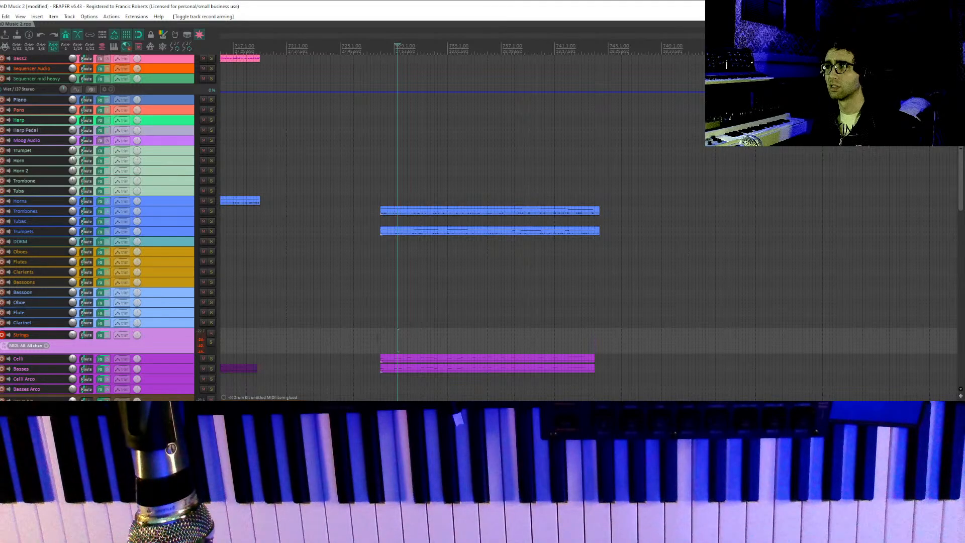
Try several Strings takes from the passage's start at bar 728, stopping and discarding each one.
{"action": "left_click_drag", "start_coordinate": [545, 332], "coordinate": [449, 295]}
{"action": "scroll", "coordinate": [417, 290], "scroll_direction": "up", "scroll_amount": 3}
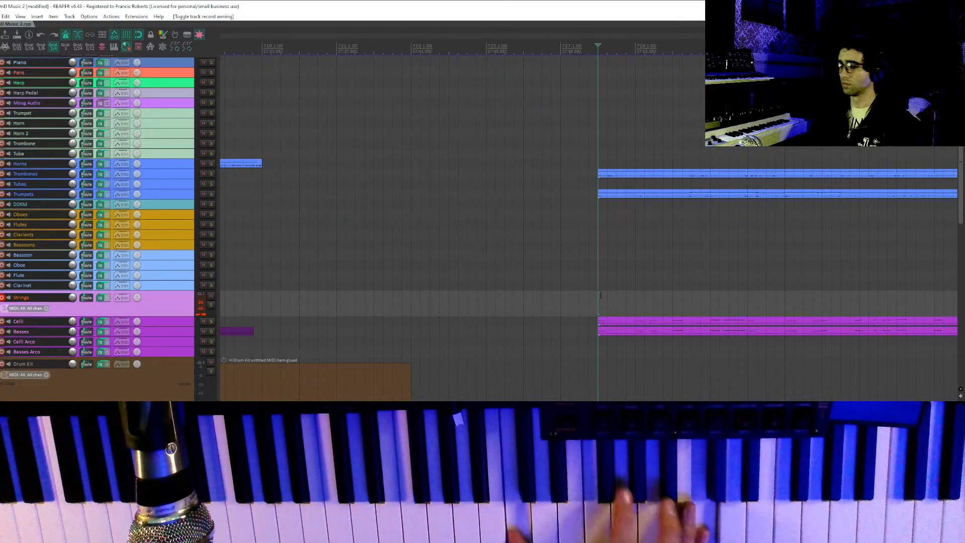
{"action": "key", "text": "ctrl+r"}
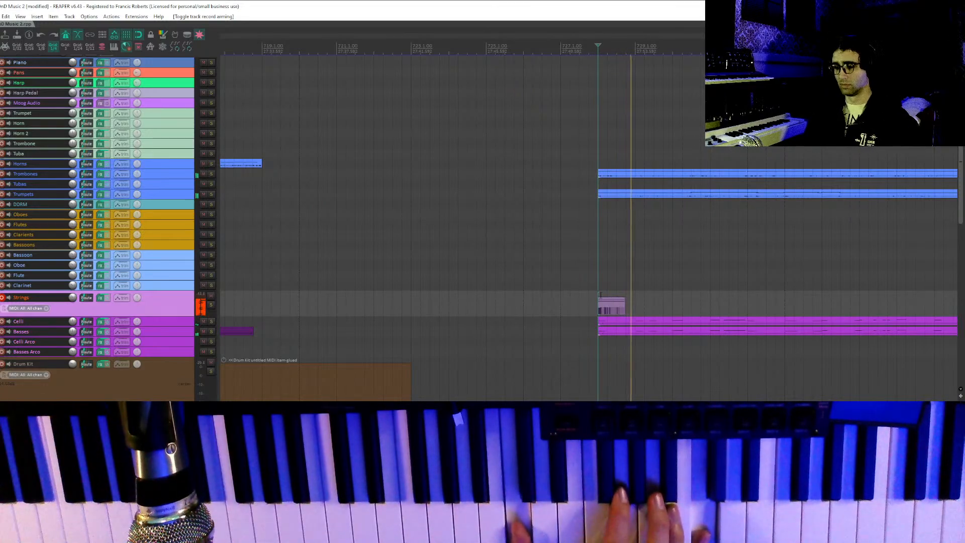
{"action": "key", "text": "space"}
{"action": "key", "text": "ctrl+z"}
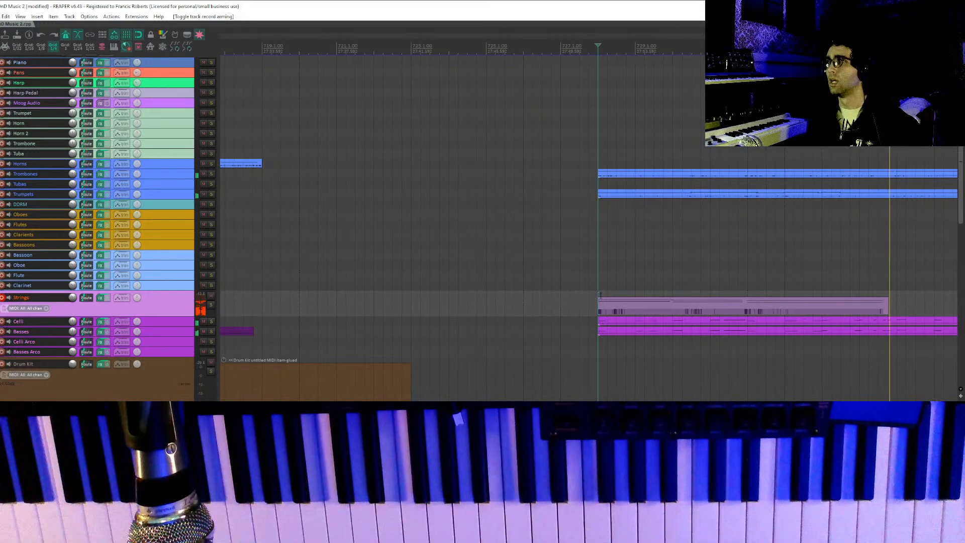
{"action": "key", "text": "space"}
{"action": "key", "text": "ctrl+z"}
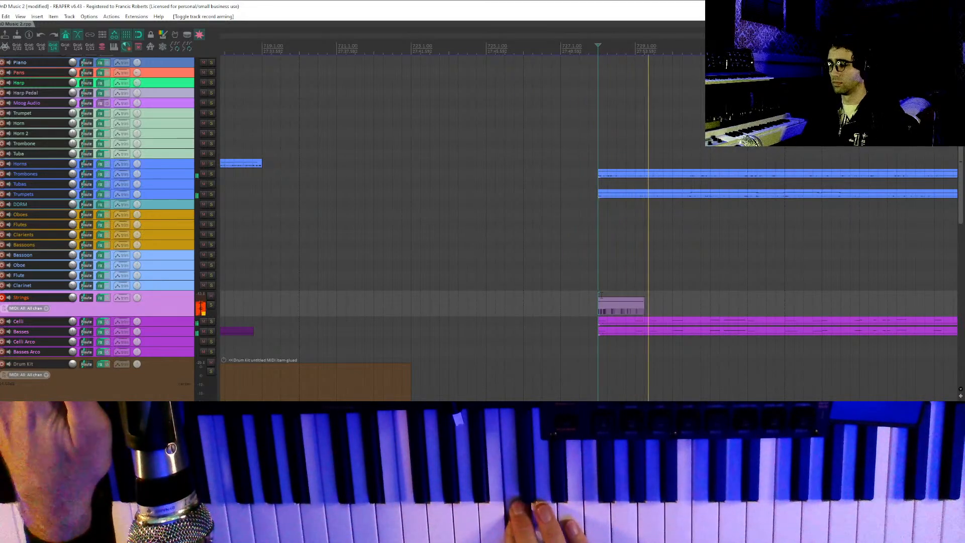
{"action": "key", "text": "space"}
{"action": "key", "text": "ctrl+z"}
Try a full-length Strings take over the brass, Celli and Basses, and undo the recording.
{"action": "key", "text": "ctrl+r"}
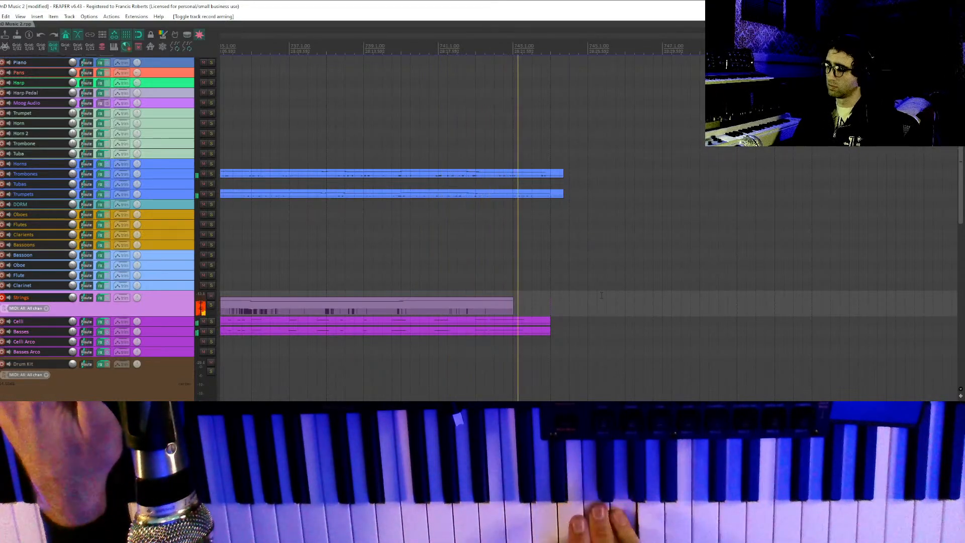
{"action": "key", "text": "space"}
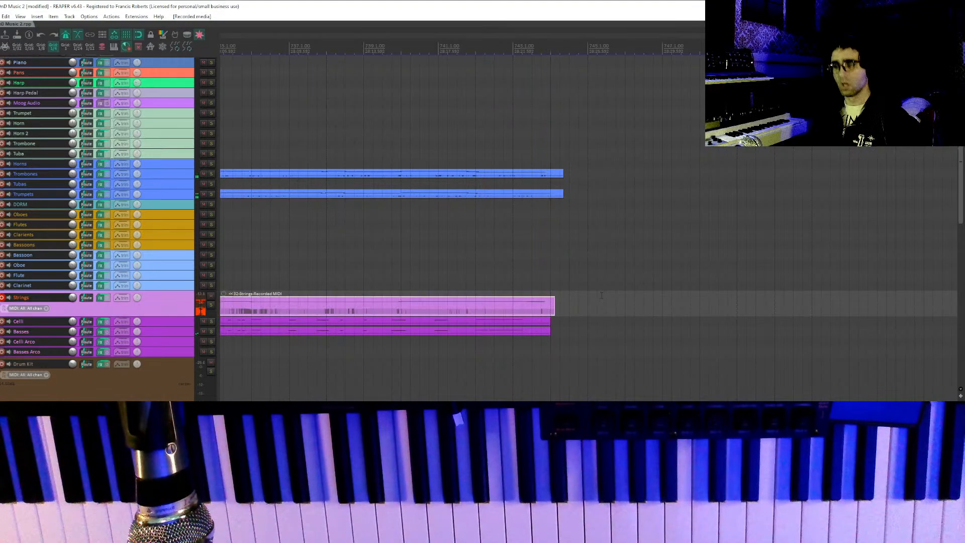
{"action": "key", "text": "ctrl+z"}
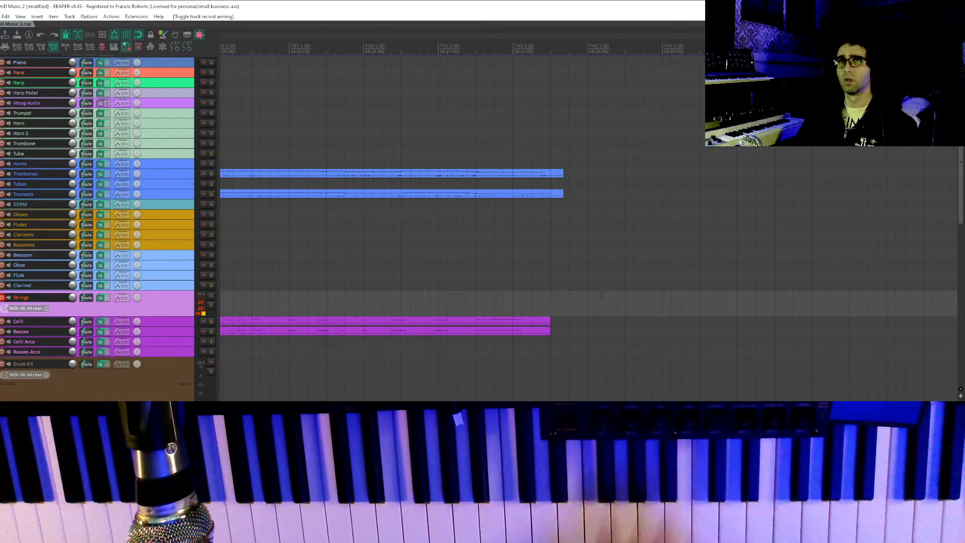
Try another Strings take from bar 728, stop it before the passage ends, and undo it.
{"action": "key", "text": "ctrl+r"}
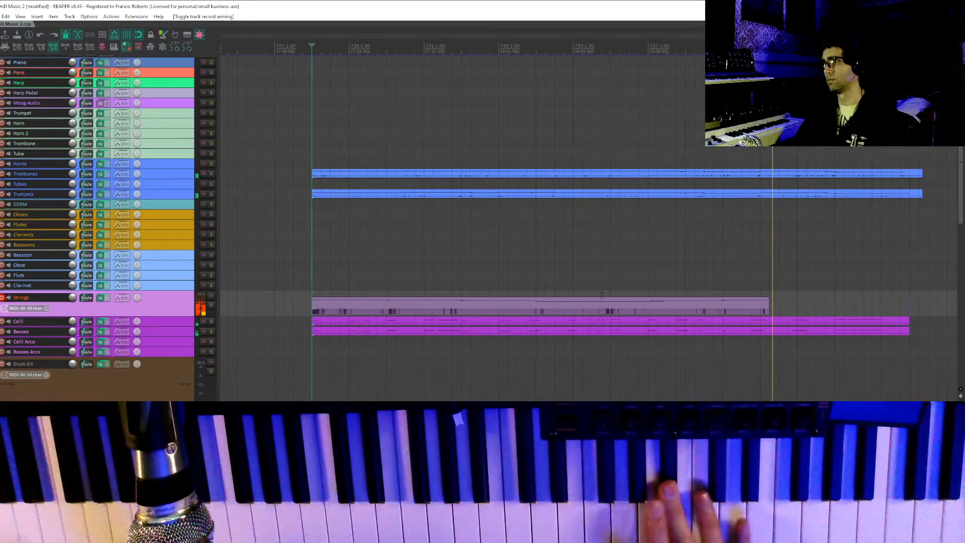
{"action": "key", "text": "space"}
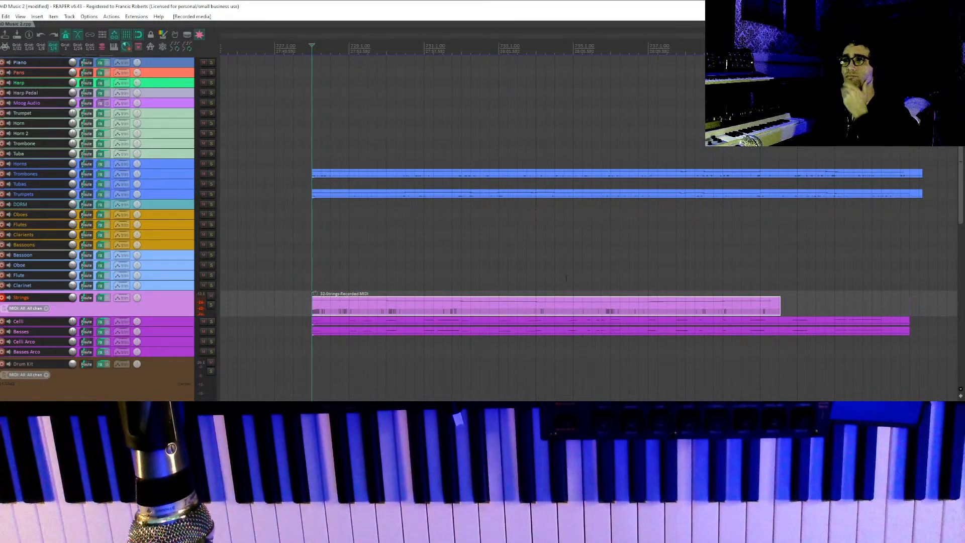
{"action": "left_click_drag", "start_coordinate": [467, 278], "coordinate": [492, 259]}
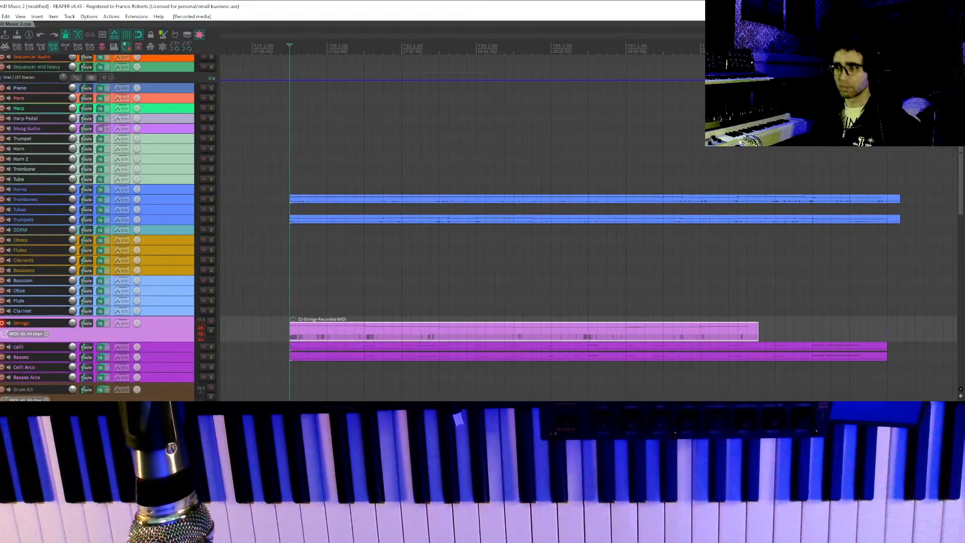
{"action": "key", "text": "ctrl+z"}
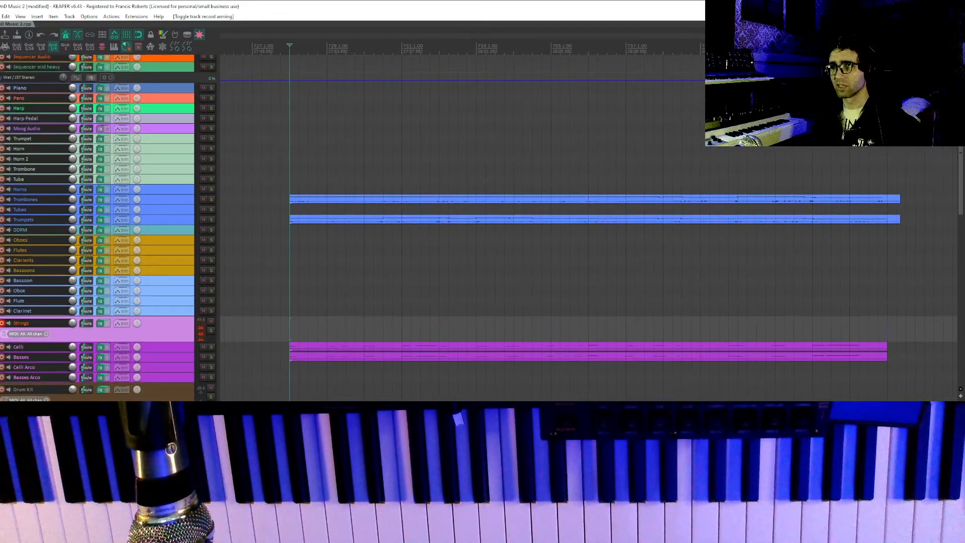
Switch record arming from Strings to Horns, record a Horns take from bar 728 through the passage, and disarm the track.
{"action": "left_click", "coordinate": [2, 323]}
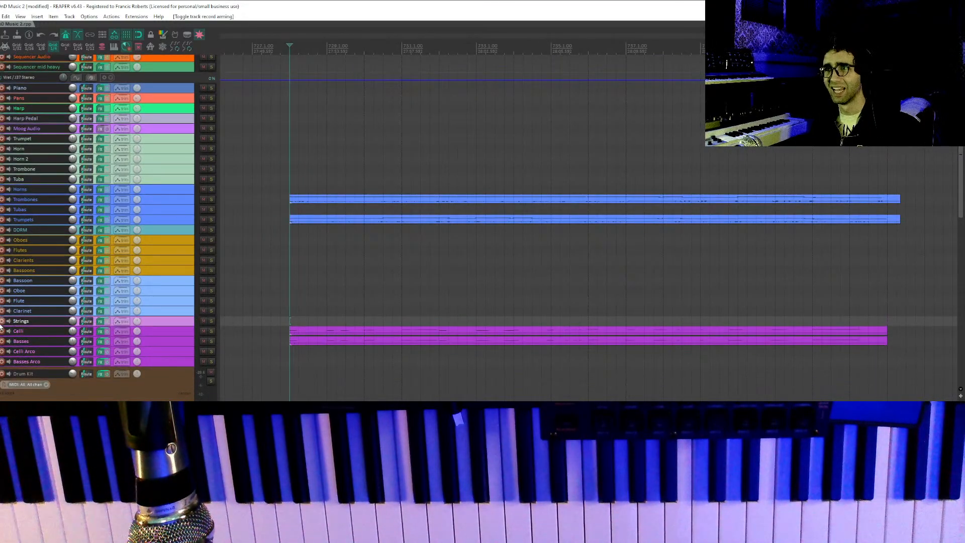
{"action": "left_click", "coordinate": [2, 190]}
{"action": "left_click", "coordinate": [317, 192]}
{"action": "left_click_drag", "start_coordinate": [322, 187], "coordinate": [371, 222]}
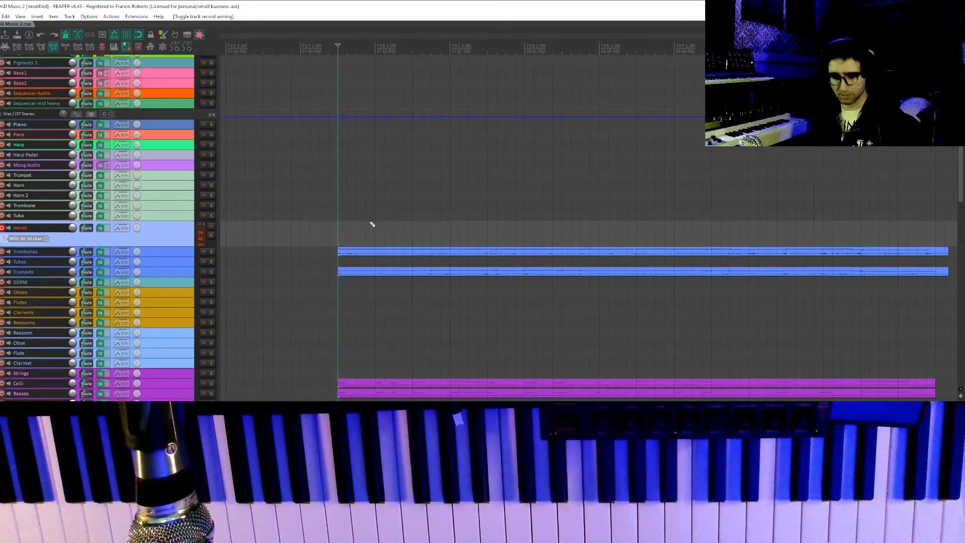
{"action": "key", "text": "ctrl+r"}
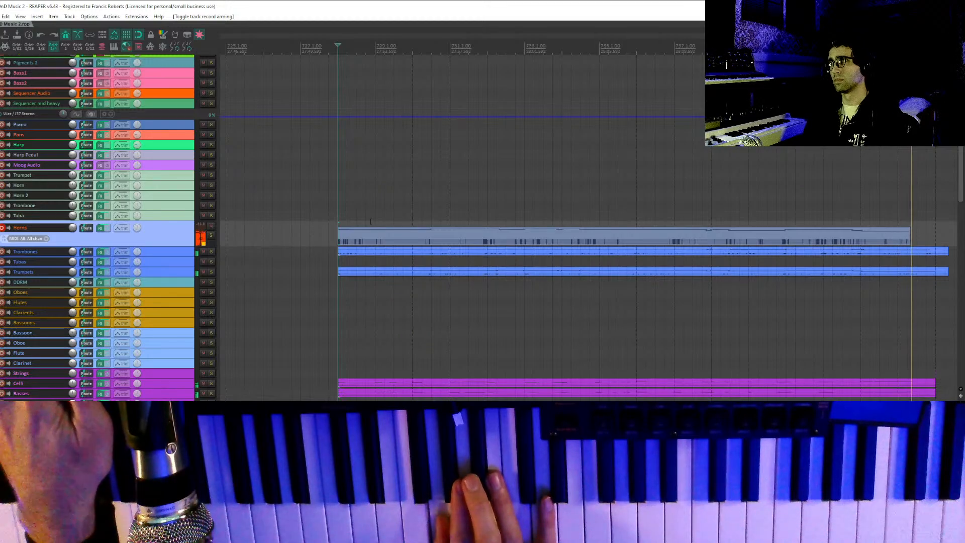
{"action": "key", "text": "space"}
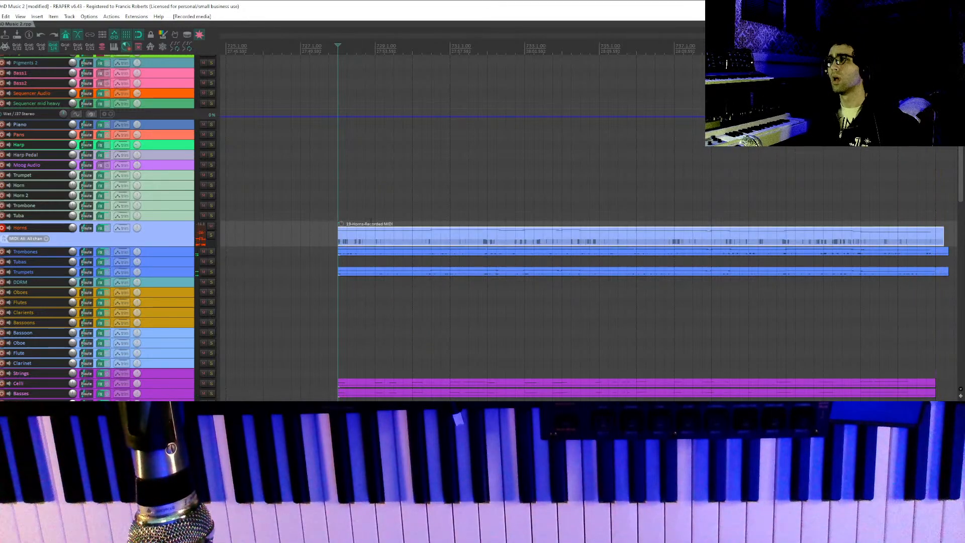
{"action": "left_click", "coordinate": [2, 229]}
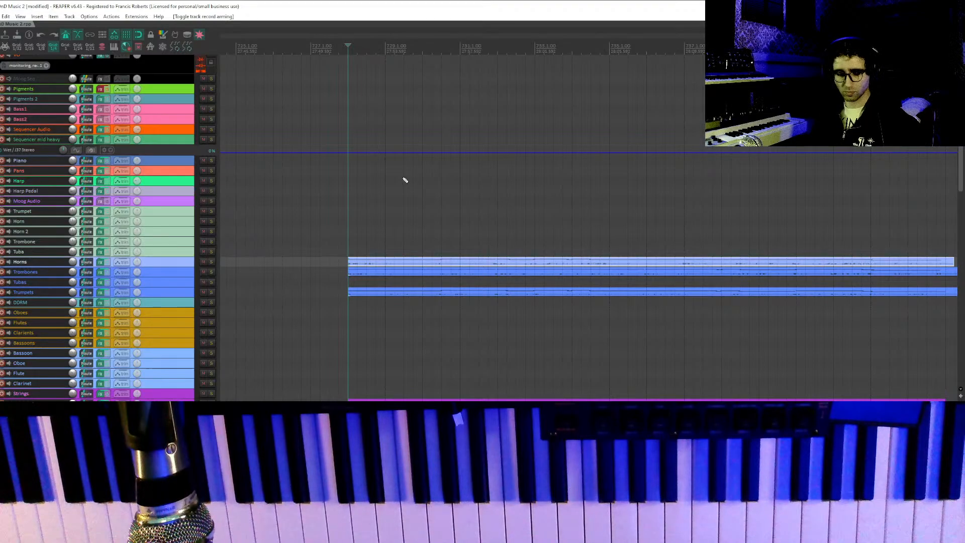
Copy an earlier Drum Kit item to the start of the passage at bar 728.
{"action": "left_click_drag", "start_coordinate": [320, 198], "coordinate": [332, 92]}
{"action": "scroll", "coordinate": [334, 94], "scroll_direction": "down", "scroll_amount": 5}
{"action": "left_click_drag", "start_coordinate": [614, 168], "coordinate": [455, 92]}
{"action": "left_click_drag", "start_coordinate": [538, 256], "coordinate": [526, 165]}
{"action": "left_click_drag", "start_coordinate": [504, 231], "coordinate": [599, 166]}
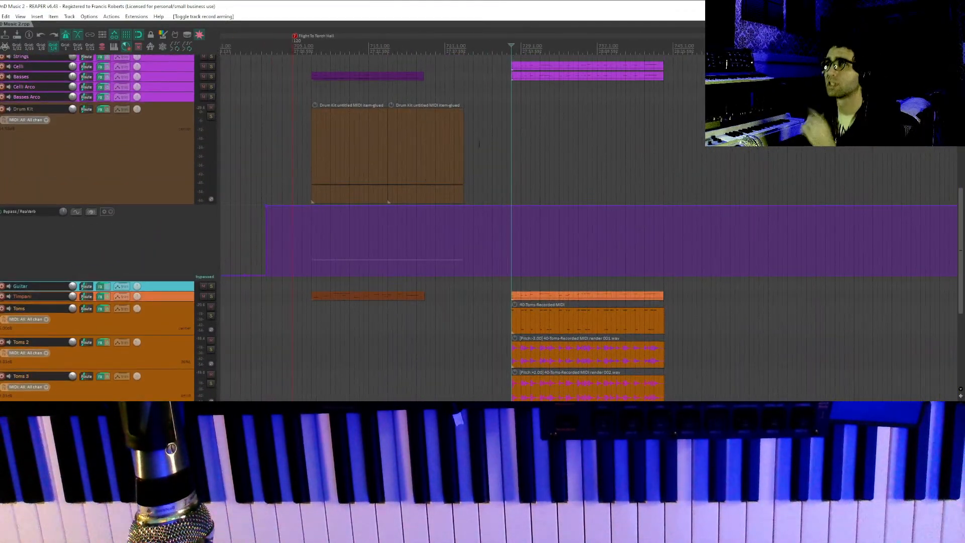
{"action": "left_click", "coordinate": [449, 151]}
{"action": "left_click_drag", "start_coordinate": [421, 149], "coordinate": [541, 156]}
{"action": "left_click", "coordinate": [539, 157]}
{"action": "left_click", "coordinate": [531, 125]}
{"action": "left_click", "coordinate": [511, 87]}
{"action": "left_click_drag", "start_coordinate": [636, 108], "coordinate": [618, 127]}
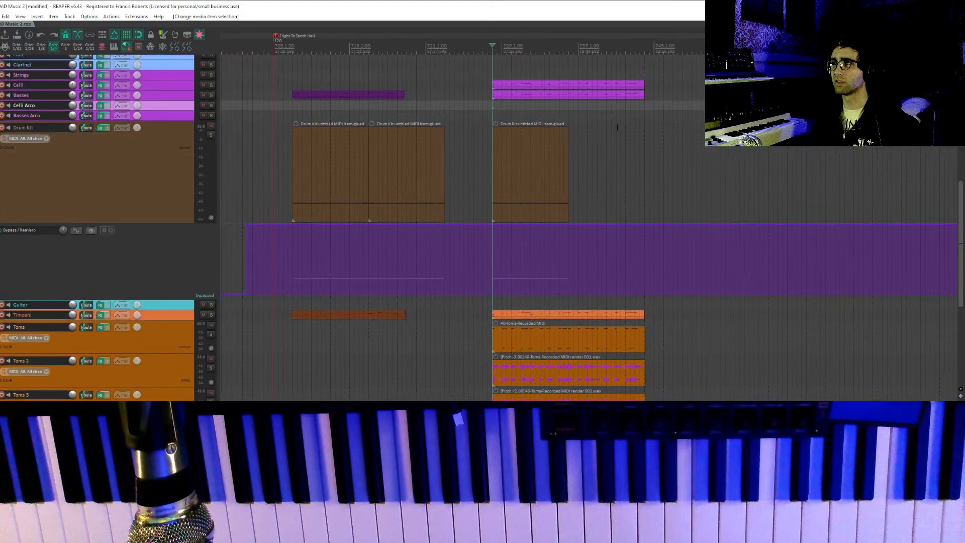
Play the passage and delete the points of the Drum Kit's ReaVerb bypass envelope.
{"action": "key", "text": "space"}
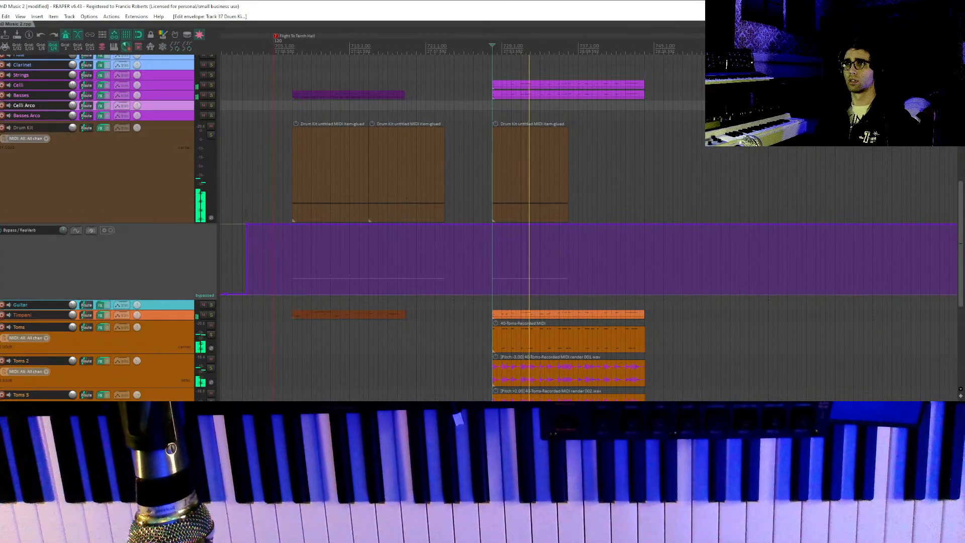
{"action": "left_click", "coordinate": [248, 228], "text": "alt"}
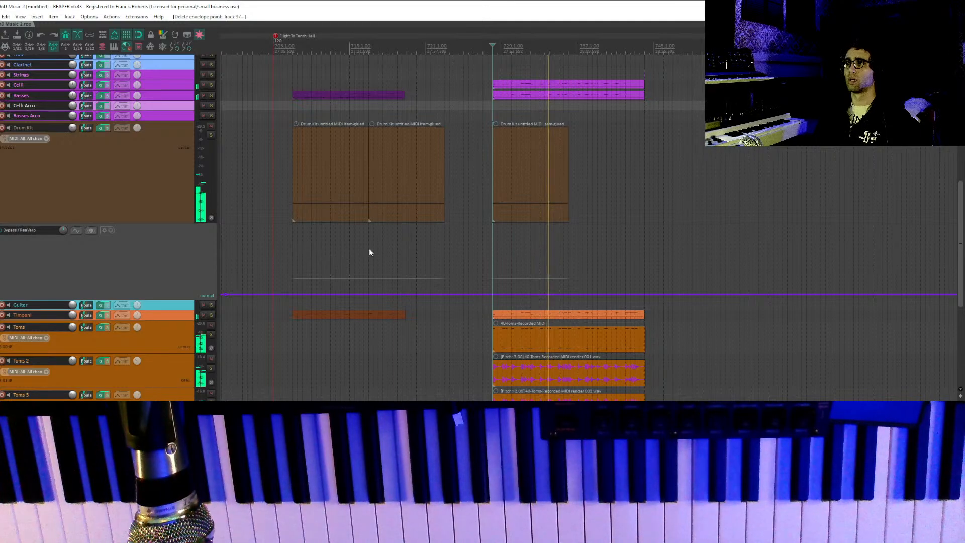
{"action": "scroll", "coordinate": [296, 267], "scroll_direction": "left", "scroll_amount": 2}
{"action": "left_click_drag", "start_coordinate": [251, 307], "coordinate": [306, 285]}
{"action": "key", "text": "Delete"}
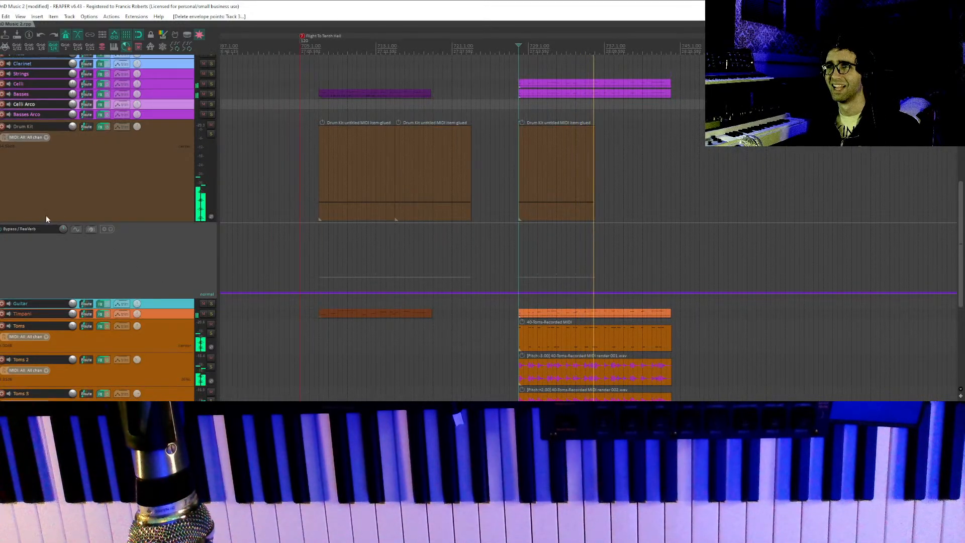
{"action": "right_click", "coordinate": [155, 235]}
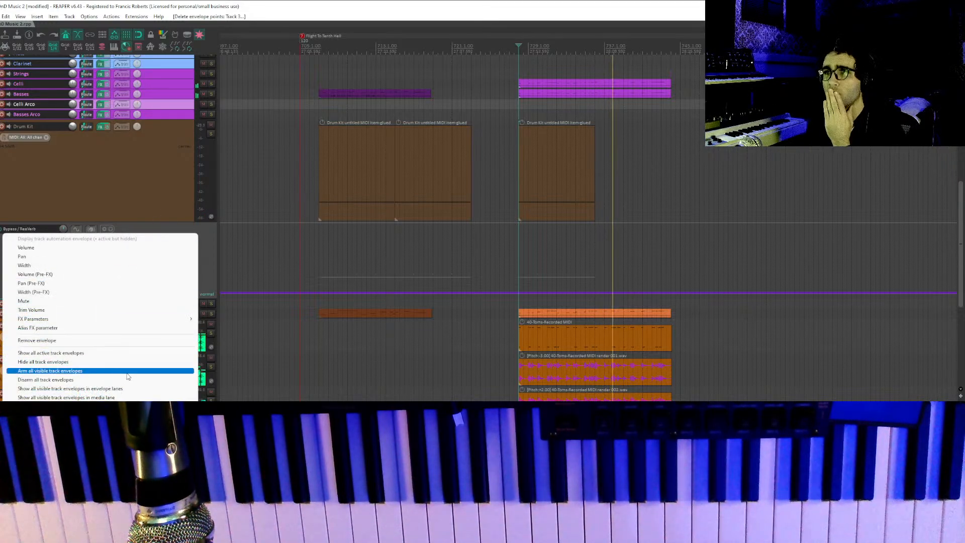
{"action": "left_click", "coordinate": [127, 190]}
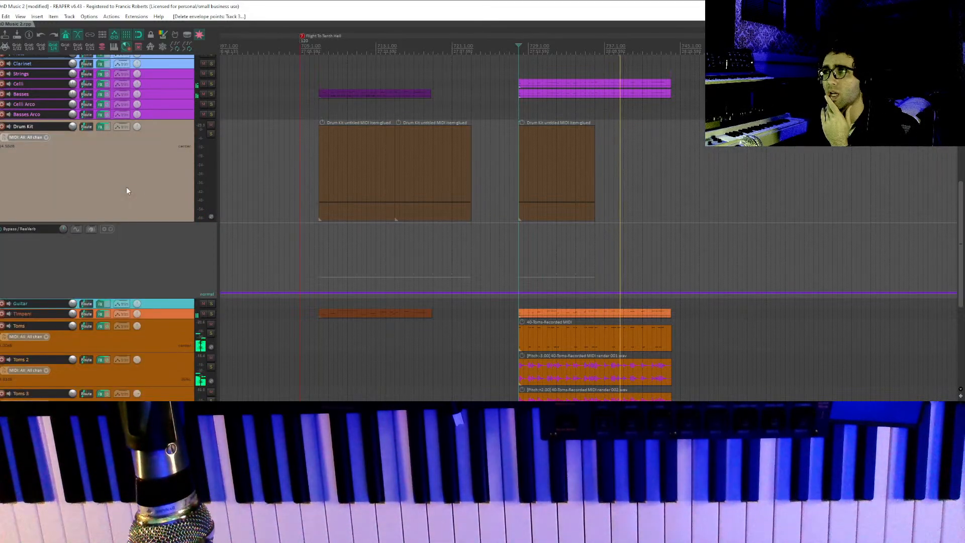
Duplicate the copied Drum Kit item directly after itself to fill the passage, and clear the time selection.
{"action": "left_click", "coordinate": [563, 164]}
{"action": "key", "text": "ctrl+d"}
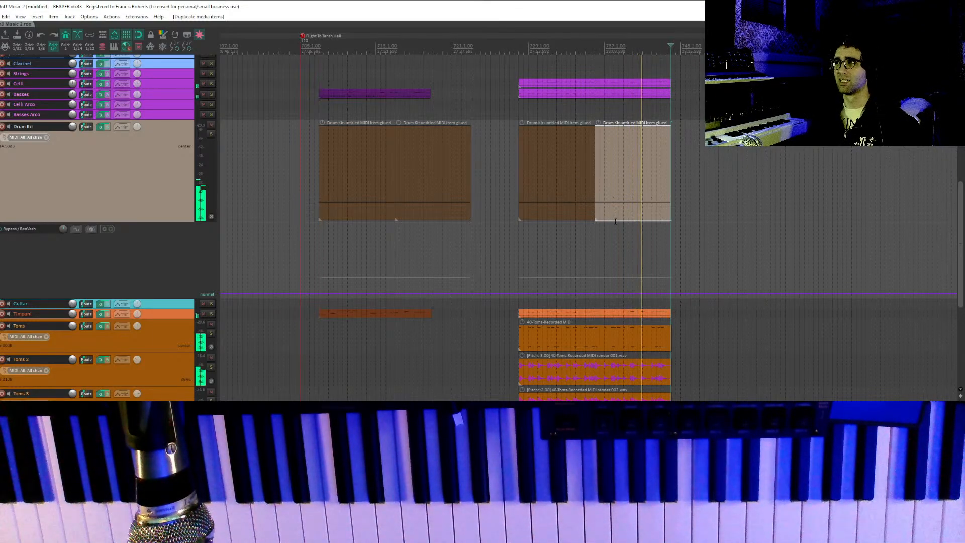
{"action": "left_click_drag", "start_coordinate": [666, 265], "coordinate": [633, 222]}
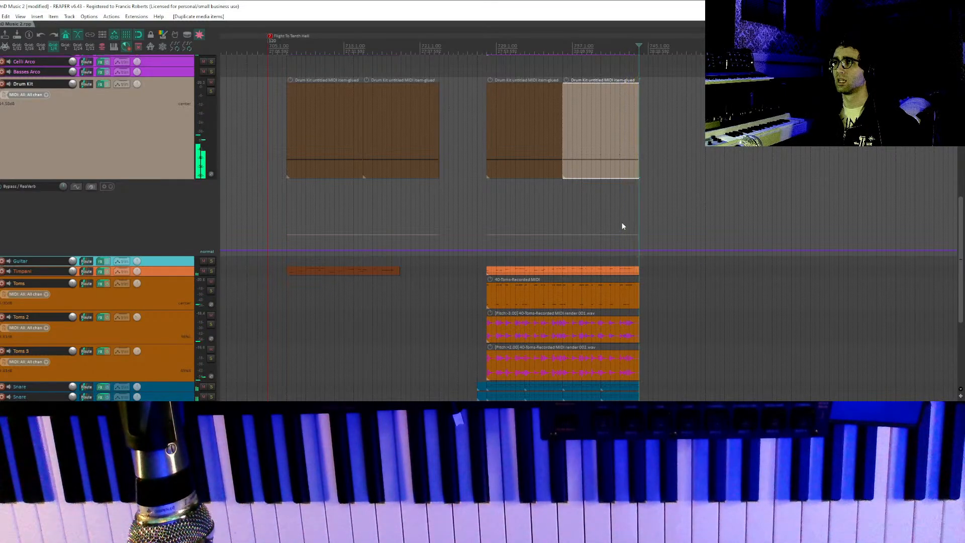
{"action": "left_click_drag", "start_coordinate": [507, 225], "coordinate": [606, 398]}
{"action": "left_click", "coordinate": [600, 192]}
{"action": "left_click_drag", "start_coordinate": [577, 194], "coordinate": [676, 325]}
{"action": "left_click", "coordinate": [612, 196]}
{"action": "key", "text": "Escape"}
Split the Horns, Trombones and Trumpets items at bar 744, where the Celli and Basses end, and delete the overhanging tails.
{"action": "left_click_drag", "start_coordinate": [631, 254], "coordinate": [579, 331]}
{"action": "left_click_drag", "start_coordinate": [609, 227], "coordinate": [434, 360]}
{"action": "left_click_drag", "start_coordinate": [404, 254], "coordinate": [460, 167]}
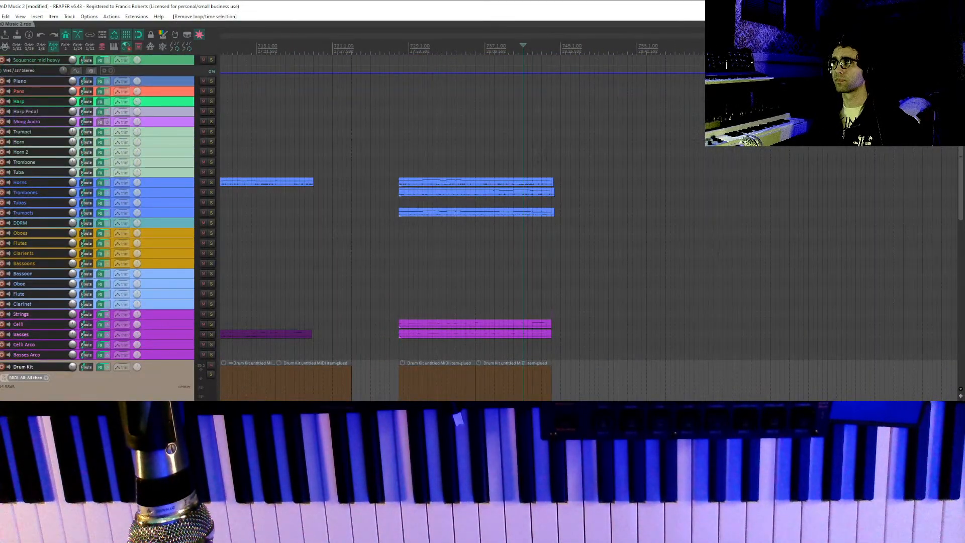
{"action": "scroll", "coordinate": [543, 251], "scroll_direction": "up", "scroll_amount": 8}
{"action": "left_click_drag", "start_coordinate": [627, 164], "coordinate": [688, 261]}
{"action": "left_click", "coordinate": [641, 163]}
{"action": "key", "text": "s"}
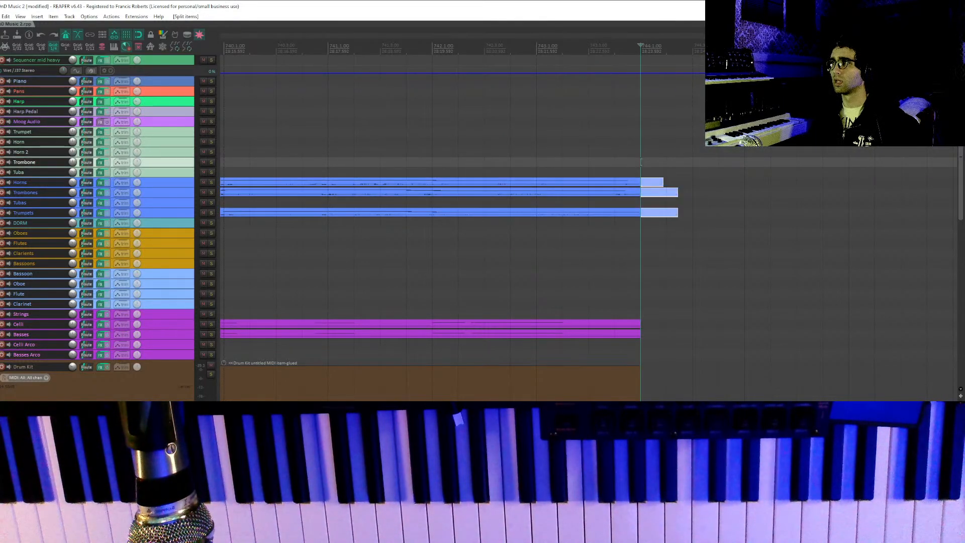
{"action": "key", "text": "Delete"}
Open the recorded Horns item for MIDI editing and quantize its notes to the grid by position and note end.
{"action": "scroll", "coordinate": [642, 161], "scroll_direction": "down", "scroll_amount": 5}
{"action": "left_click_drag", "start_coordinate": [296, 182], "coordinate": [434, 222]}
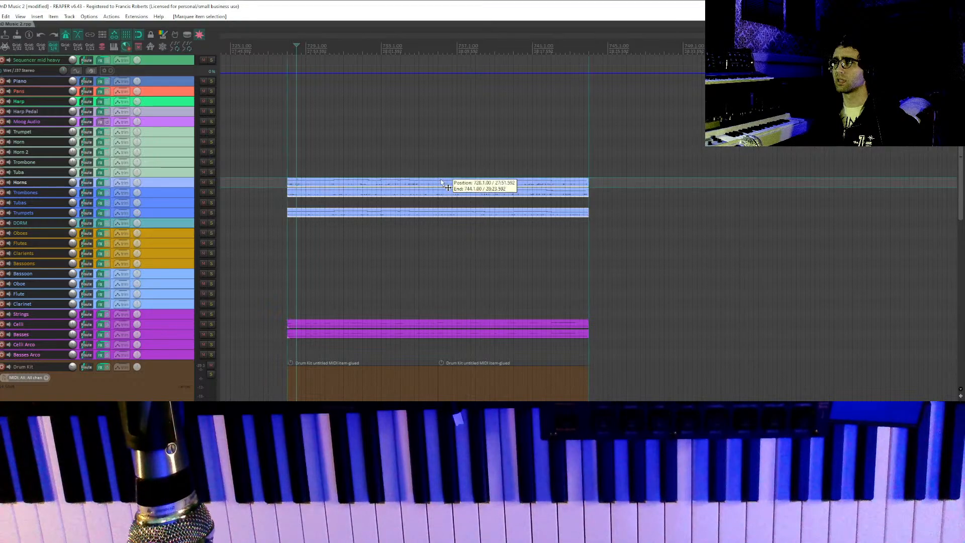
{"action": "left_click", "coordinate": [442, 223]}
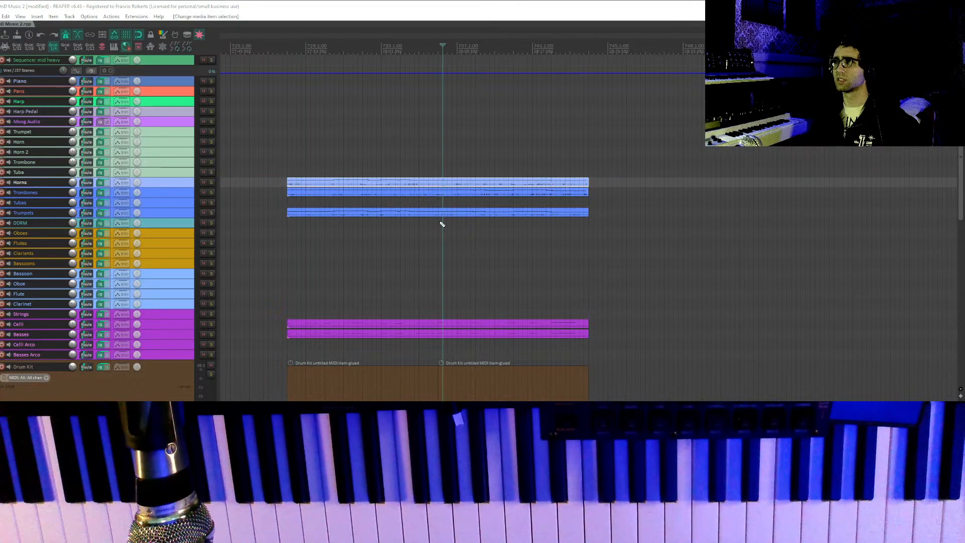
{"action": "double_click", "coordinate": [474, 220]}
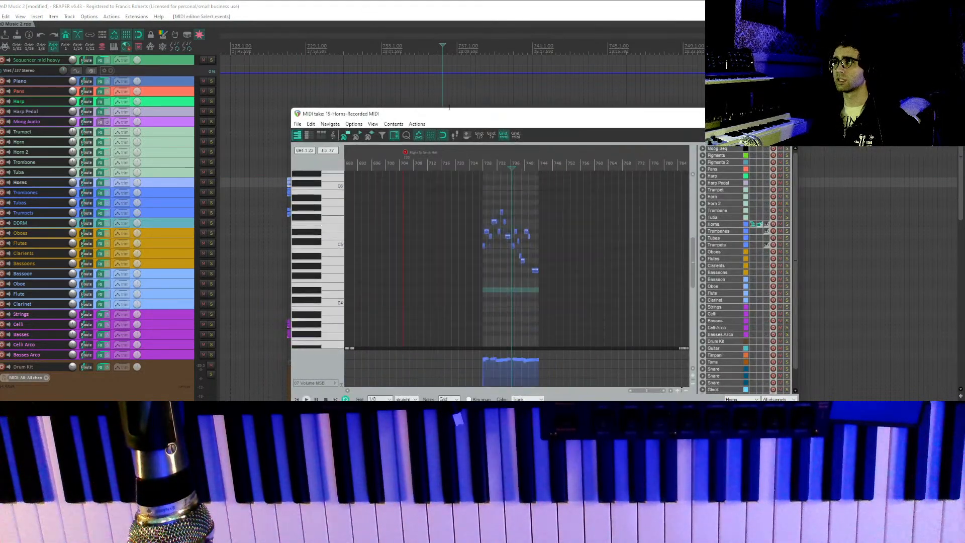
{"action": "key", "text": "q"}
{"action": "scroll", "coordinate": [553, 230], "scroll_direction": "up", "scroll_amount": 2}
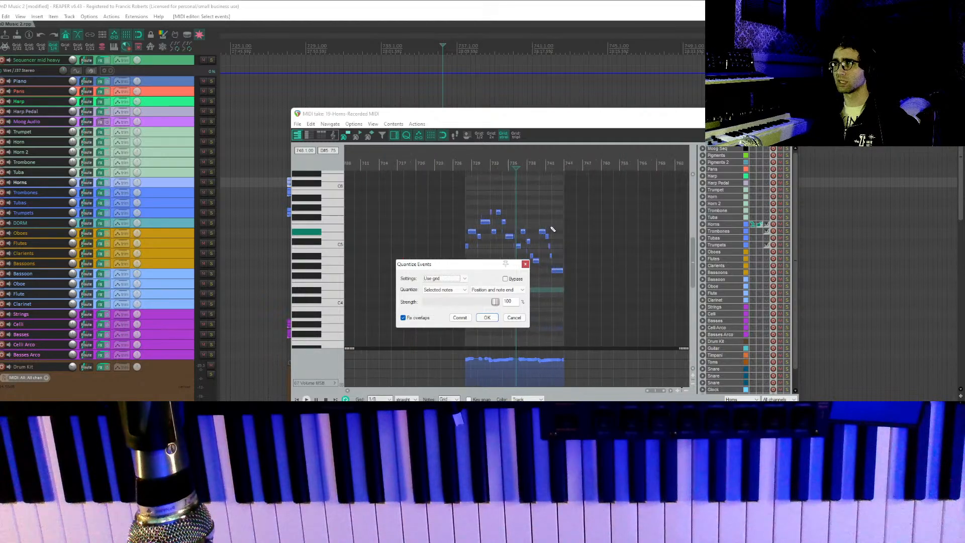
{"action": "left_click", "coordinate": [488, 316]}
{"action": "scroll", "coordinate": [487, 310], "scroll_direction": "up", "scroll_amount": 6}
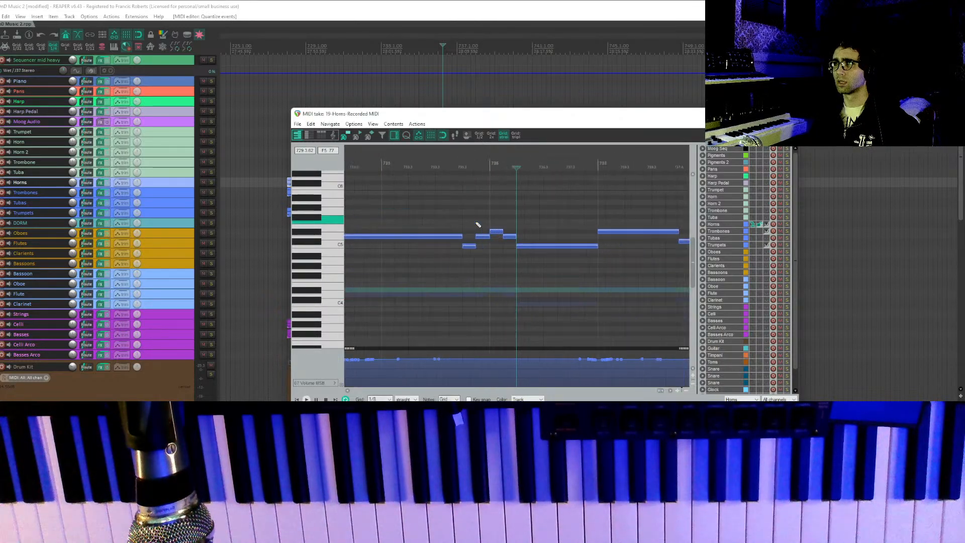
Move the short Horns note at beat 2 of bar 732 an eighth note earlier.
{"action": "left_click_drag", "start_coordinate": [565, 264], "coordinate": [732, 274]}
{"action": "left_click_drag", "start_coordinate": [620, 260], "coordinate": [590, 258]}
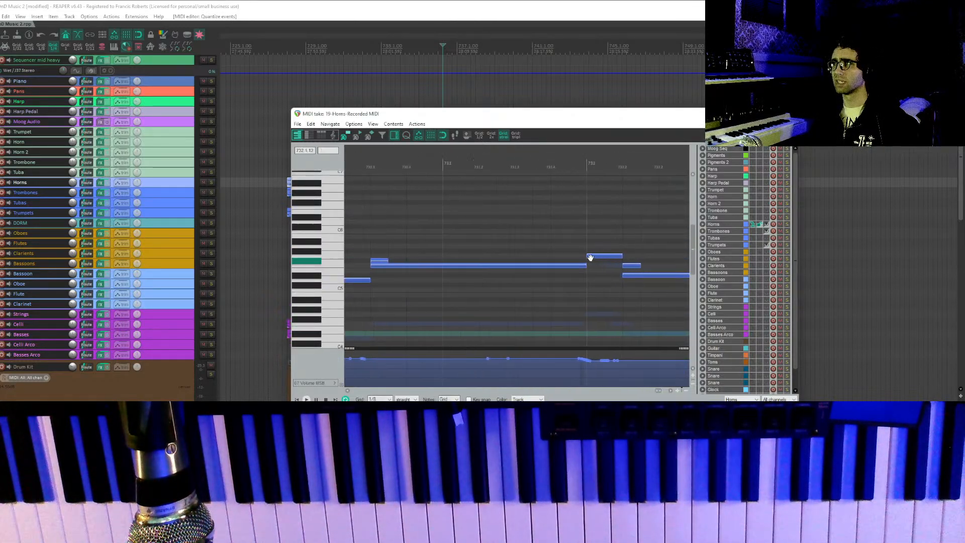
{"action": "left_click", "coordinate": [591, 239]}
{"action": "key", "text": "space"}
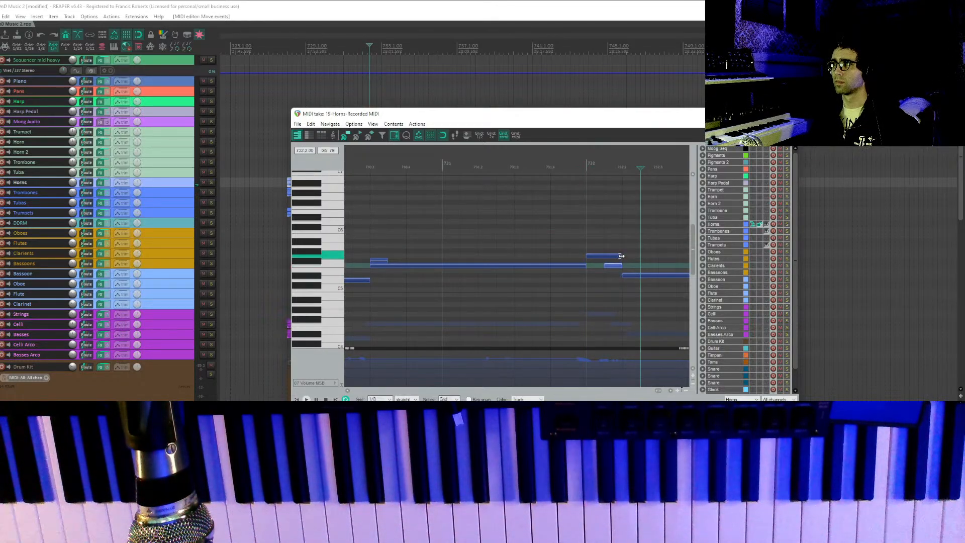
Delete the stray short Horns note just above the long note at beat 3 of bar 730, and listen from bar 730.
{"action": "left_click_drag", "start_coordinate": [530, 252], "coordinate": [710, 262]}
{"action": "left_click", "coordinate": [482, 262]}
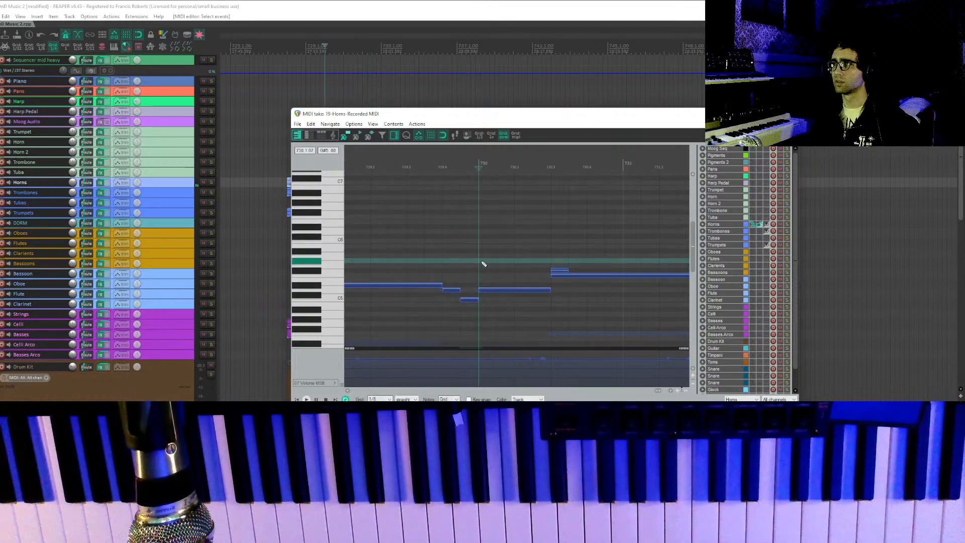
{"action": "double_click", "coordinate": [562, 271]}
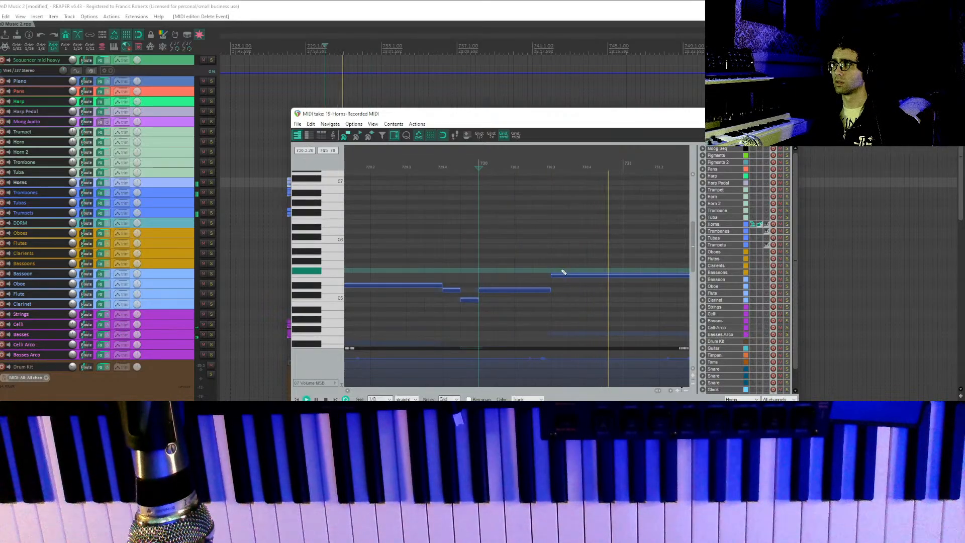
{"action": "left_click", "coordinate": [534, 271]}
{"action": "left_click_drag", "start_coordinate": [477, 263], "coordinate": [635, 270]}
{"action": "key", "text": "space"}
Check the remaining Horns notes for stray or overlapping notes and close the MIDI editor.
{"action": "left_click_drag", "start_coordinate": [422, 257], "coordinate": [719, 264]}
{"action": "mouse_move", "coordinate": [352, 264]}
{"action": "left_mouse_down"}
{"action": "mouse_move", "coordinate": [463, 265]}
{"action": "mouse_move", "coordinate": [513, 237]}
{"action": "mouse_move", "coordinate": [577, 249]}
{"action": "mouse_move", "coordinate": [347, 251]}
{"action": "left_mouse_up"}
{"action": "scroll", "coordinate": [513, 237], "scroll_direction": "down", "scroll_amount": 4}
{"action": "left_click_drag", "start_coordinate": [551, 251], "coordinate": [403, 248]}
{"action": "left_click_drag", "start_coordinate": [638, 249], "coordinate": [487, 248]}
{"action": "left_click_drag", "start_coordinate": [614, 250], "coordinate": [472, 251]}
{"action": "left_click_drag", "start_coordinate": [570, 252], "coordinate": [541, 252]}
{"action": "key", "text": "Escape"}
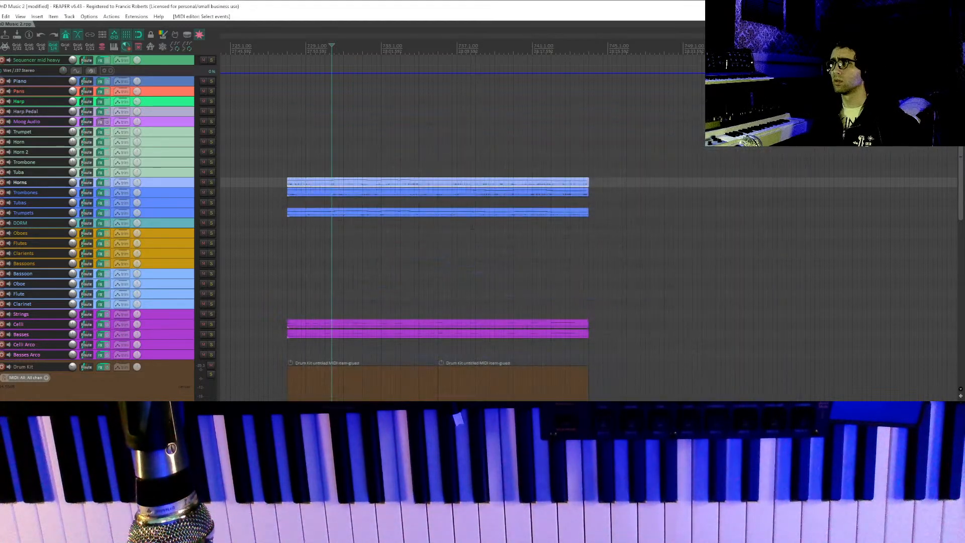
Open the recorded Trombones item for MIDI editing and quantize all its notes to the grid by position and note end.
{"action": "left_click", "coordinate": [468, 190]}
{"action": "double_click", "coordinate": [469, 190]}
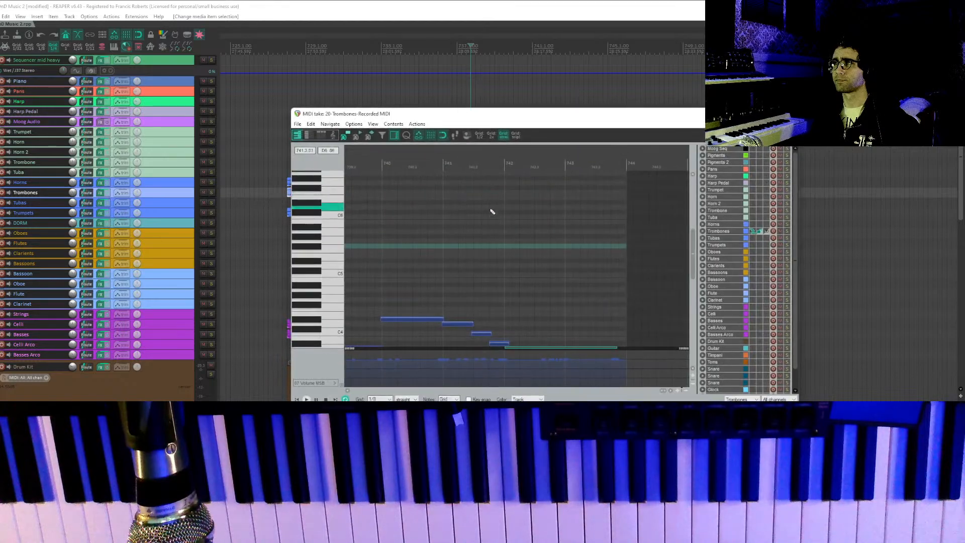
{"action": "scroll", "coordinate": [619, 208], "scroll_direction": "down", "scroll_amount": 5}
{"action": "left_click_drag", "start_coordinate": [620, 226], "coordinate": [401, 352]}
{"action": "scroll", "coordinate": [544, 270], "scroll_direction": "up", "scroll_amount": 6}
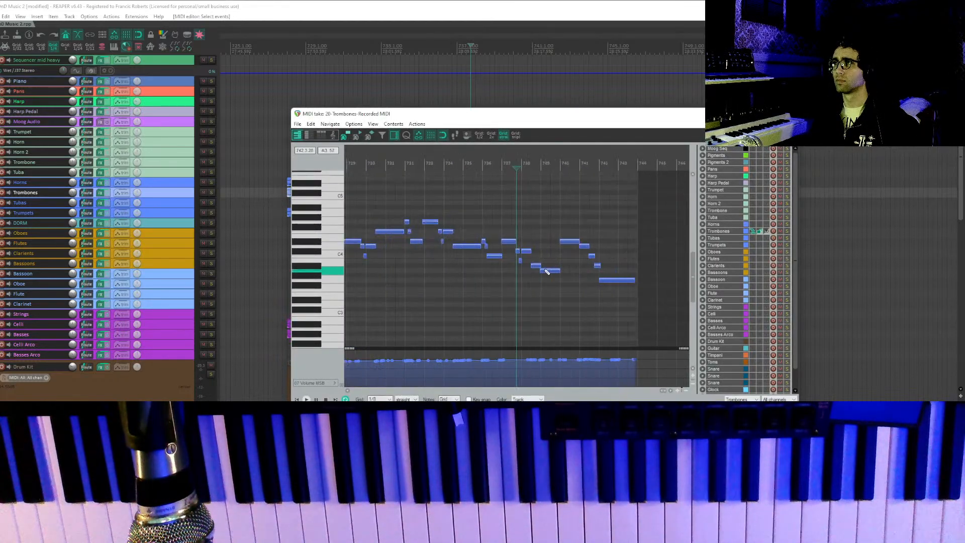
{"action": "key", "text": "ctrl+q"}
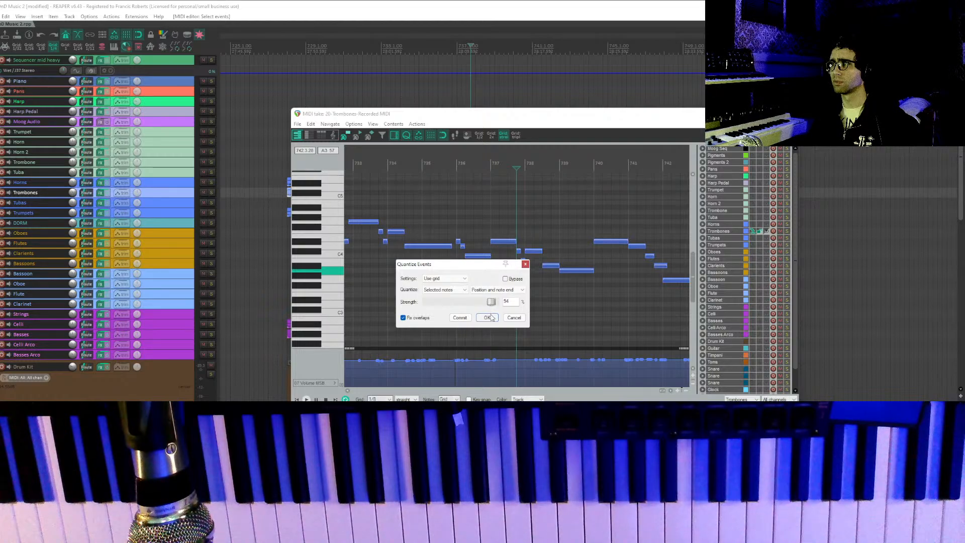
{"action": "left_click", "coordinate": [487, 317]}
Shorten the overlapping Trombones notes at the start of bar 732 so the second one ends at beat 2.
{"action": "scroll", "coordinate": [515, 257], "scroll_direction": "left", "scroll_amount": 8}
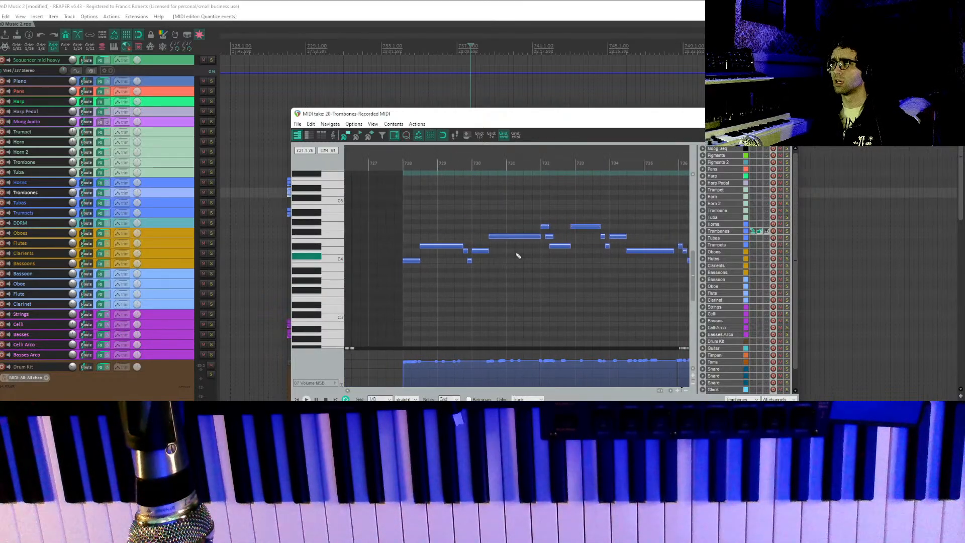
{"action": "scroll", "coordinate": [515, 256], "scroll_direction": "right", "scroll_amount": 7}
{"action": "scroll", "coordinate": [606, 264], "scroll_direction": "left", "scroll_amount": 5}
{"action": "left_click", "coordinate": [487, 224]}
{"action": "scroll", "coordinate": [488, 225], "scroll_direction": "up", "scroll_amount": 6}
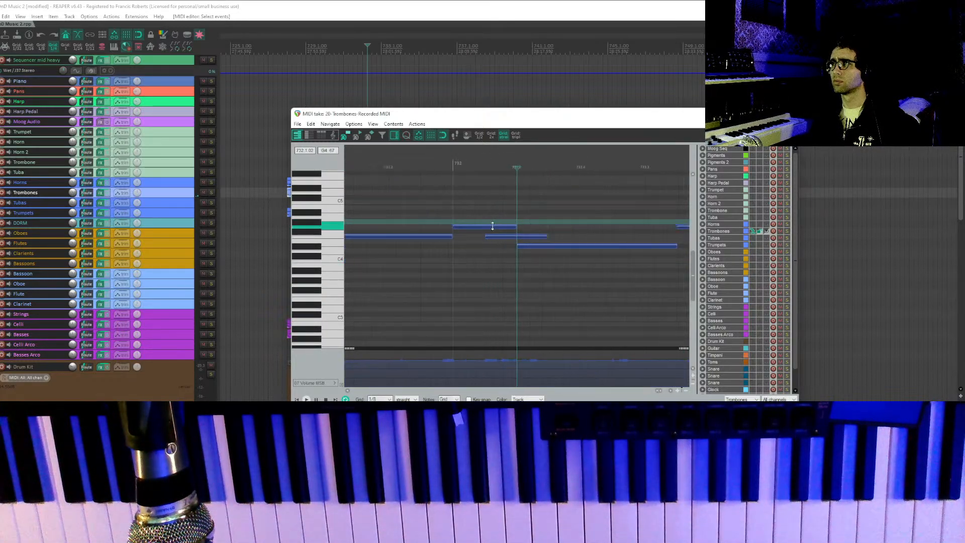
{"action": "left_click_drag", "start_coordinate": [526, 218], "coordinate": [487, 242]}
{"action": "left_click_drag", "start_coordinate": [546, 237], "coordinate": [518, 236]}
Check the Trombones notes up to the end of the passage and close the MIDI editor.
{"action": "scroll", "coordinate": [524, 232], "scroll_direction": "down", "scroll_amount": 6}
{"action": "scroll", "coordinate": [526, 234], "scroll_direction": "right", "scroll_amount": 8}
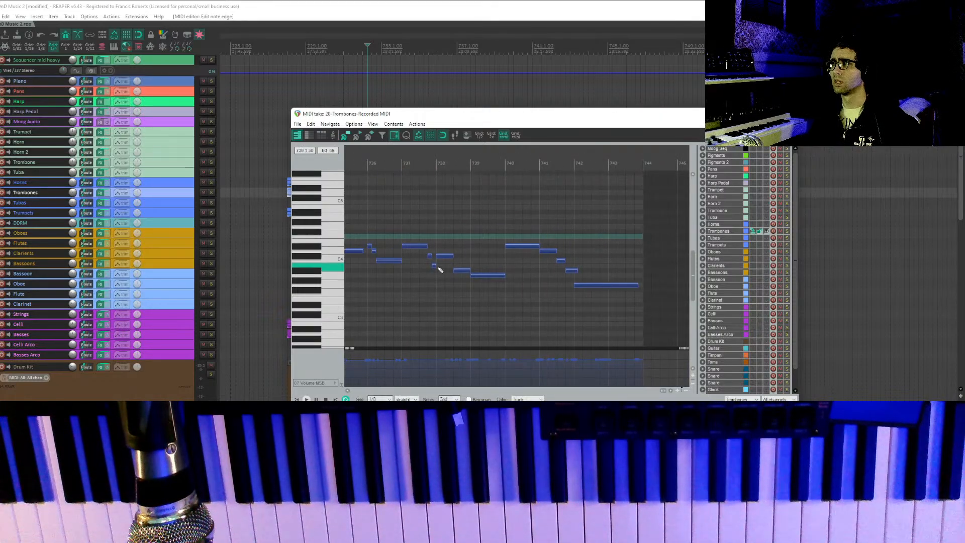
{"action": "left_click", "coordinate": [568, 247]}
{"action": "scroll", "coordinate": [570, 248], "scroll_direction": "up", "scroll_amount": 5}
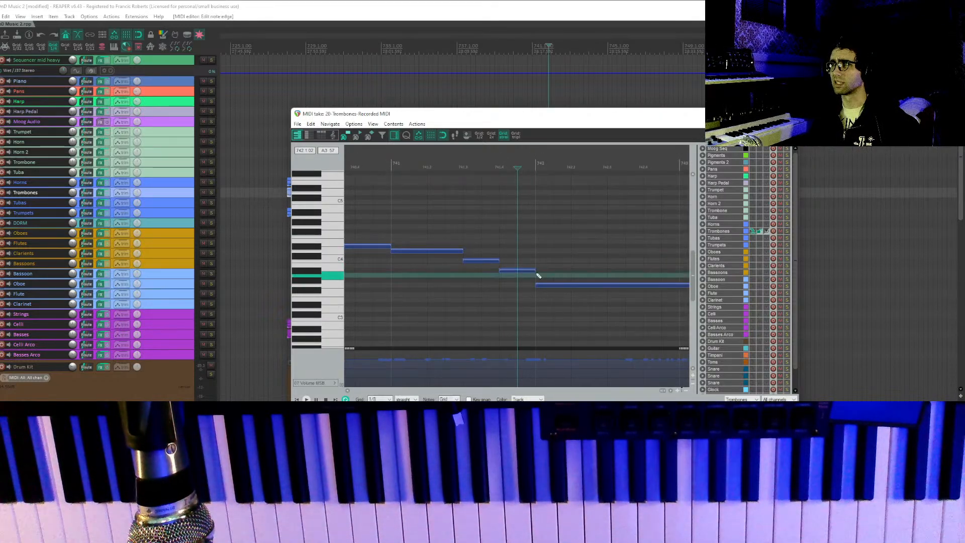
{"action": "left_click_drag", "start_coordinate": [451, 226], "coordinate": [586, 241]}
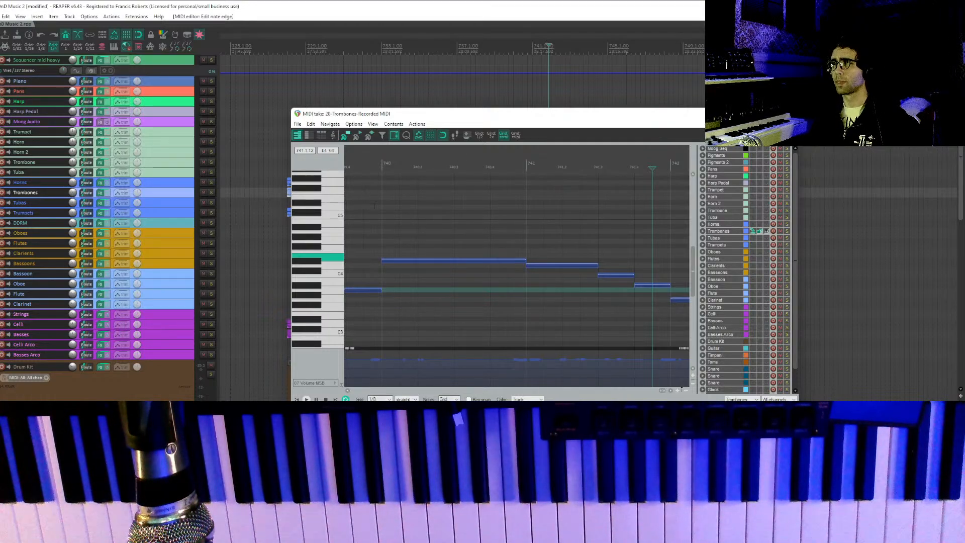
{"action": "key", "text": "Escape"}
Open the recorded Trumpets item for MIDI editing and quantize its notes to the grid by position and note end.
{"action": "double_click", "coordinate": [356, 213]}
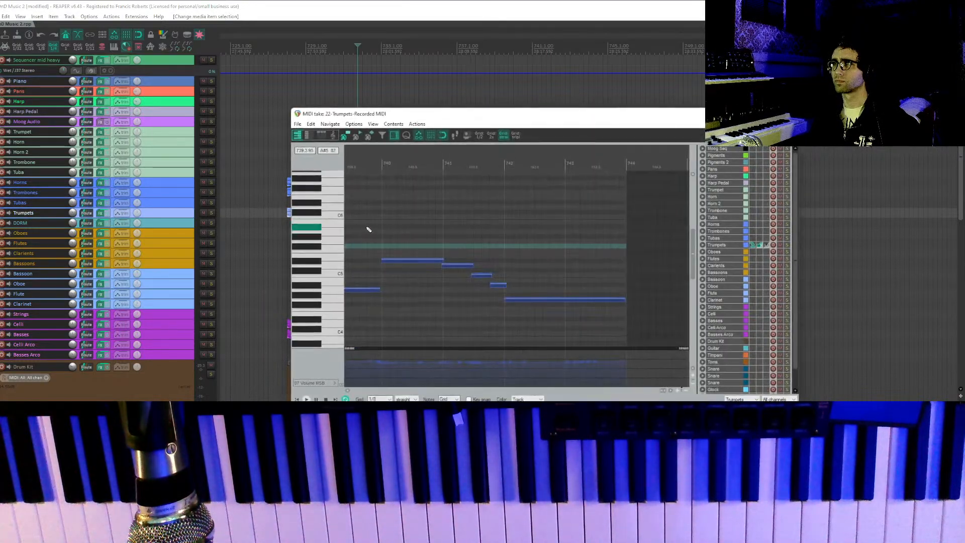
{"action": "left_click_drag", "start_coordinate": [295, 177], "coordinate": [294, 172]}
{"action": "key", "text": "q"}
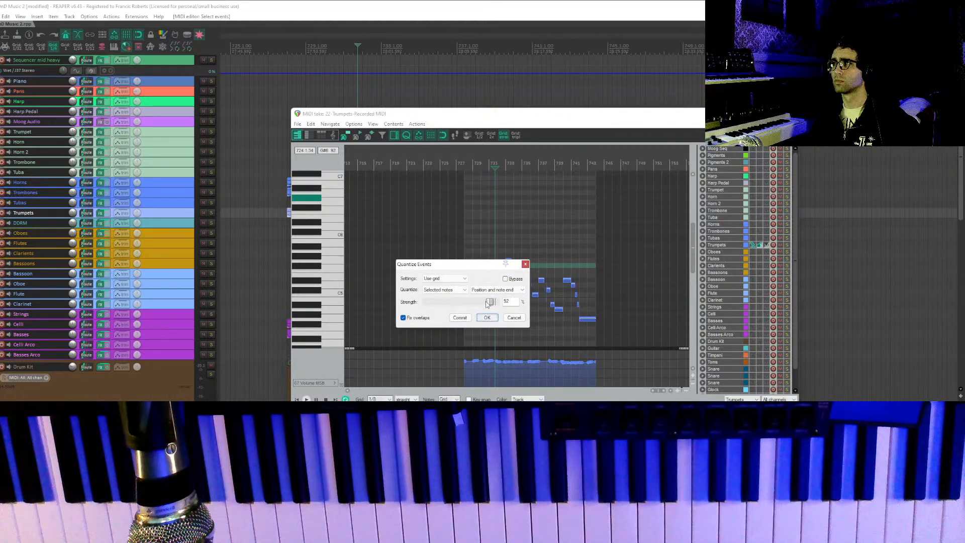
{"action": "left_click", "coordinate": [487, 317]}
Check the quantized Trumpets notes through the whole passage for stray or overlapping notes and close the MIDI editor.
{"action": "scroll", "coordinate": [491, 281], "scroll_direction": "up", "scroll_amount": 5}
{"action": "left_click_drag", "start_coordinate": [505, 258], "coordinate": [328, 247]}
{"action": "left_click_drag", "start_coordinate": [573, 255], "coordinate": [340, 250]}
{"action": "left_click_drag", "start_coordinate": [514, 252], "coordinate": [360, 252]}
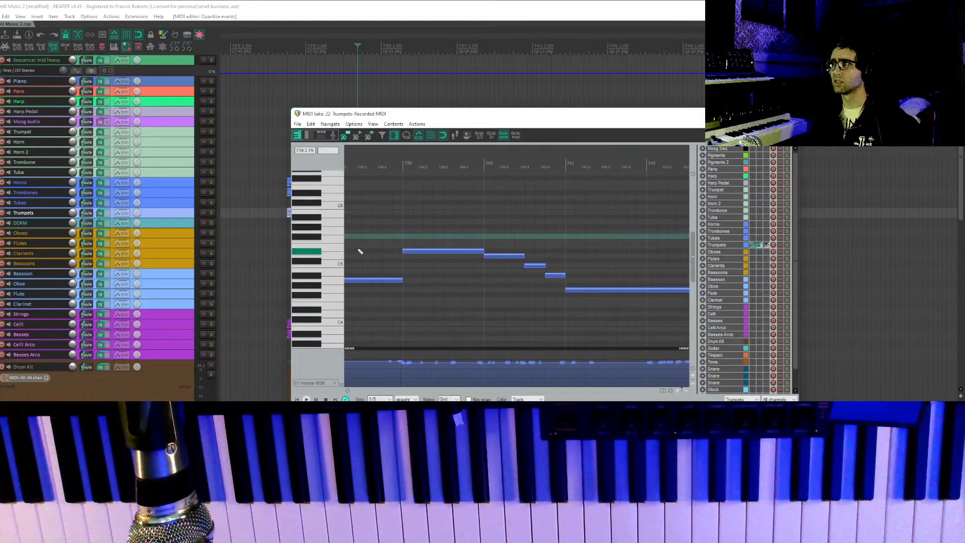
{"action": "left_click_drag", "start_coordinate": [573, 257], "coordinate": [370, 254]}
{"action": "left_click_drag", "start_coordinate": [434, 252], "coordinate": [683, 271]}
{"action": "left_click_drag", "start_coordinate": [372, 262], "coordinate": [799, 276]}
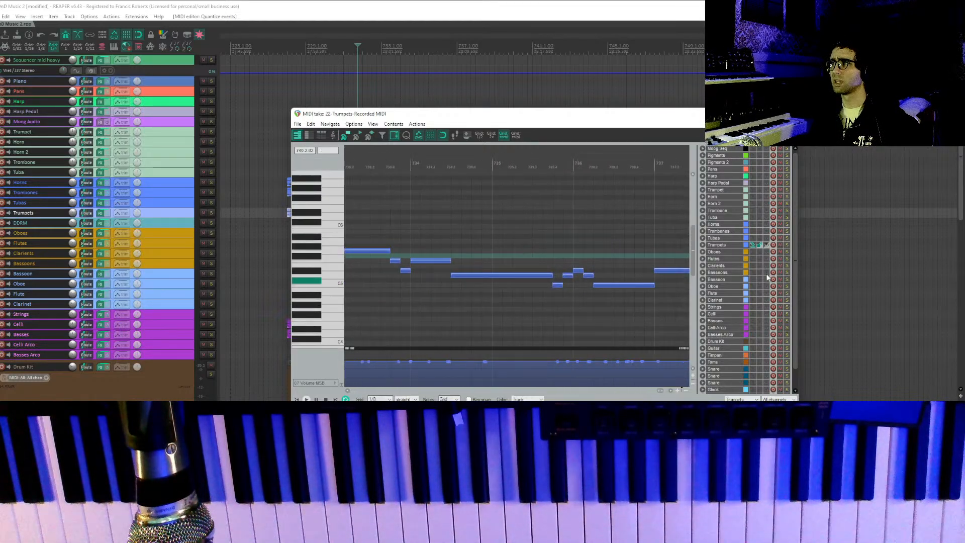
{"action": "left_click_drag", "start_coordinate": [597, 272], "coordinate": [946, 287]}
{"action": "left_click_drag", "start_coordinate": [499, 279], "coordinate": [733, 280]}
{"action": "left_click_drag", "start_coordinate": [536, 279], "coordinate": [443, 277]}
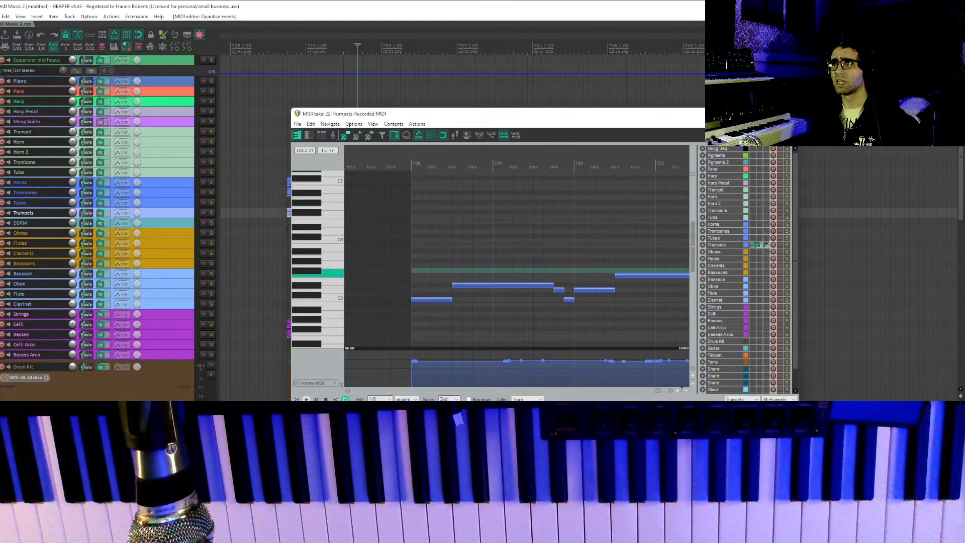
{"action": "key", "text": "Escape"}
Play the passage from its start at bar 728 and look over its drum, string and brass tracks.
{"action": "left_click", "coordinate": [287, 230]}
{"action": "left_click_drag", "start_coordinate": [290, 276], "coordinate": [295, 210]}
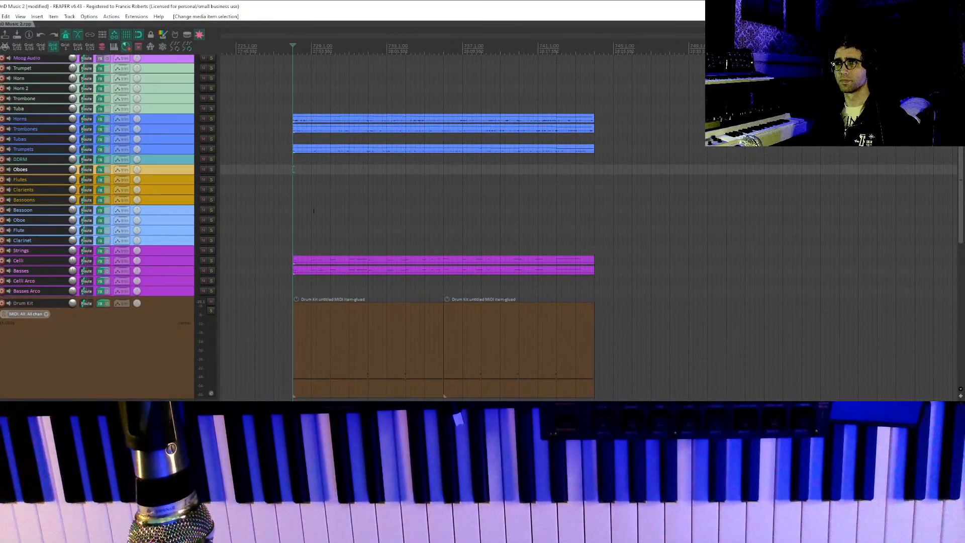
{"action": "key", "text": "space"}
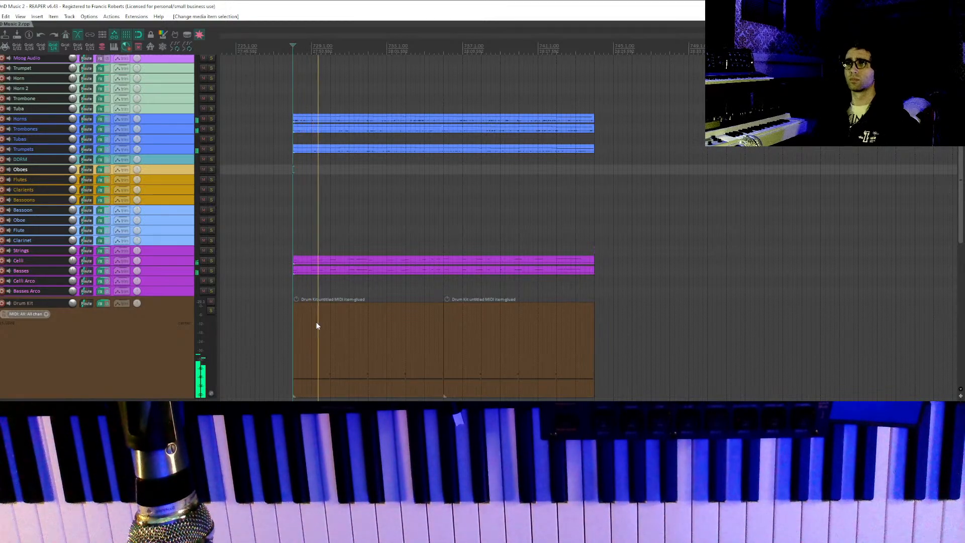
{"action": "left_click_drag", "start_coordinate": [316, 323], "coordinate": [319, 190]}
{"action": "scroll", "coordinate": [296, 176], "scroll_direction": "down", "scroll_amount": 3}
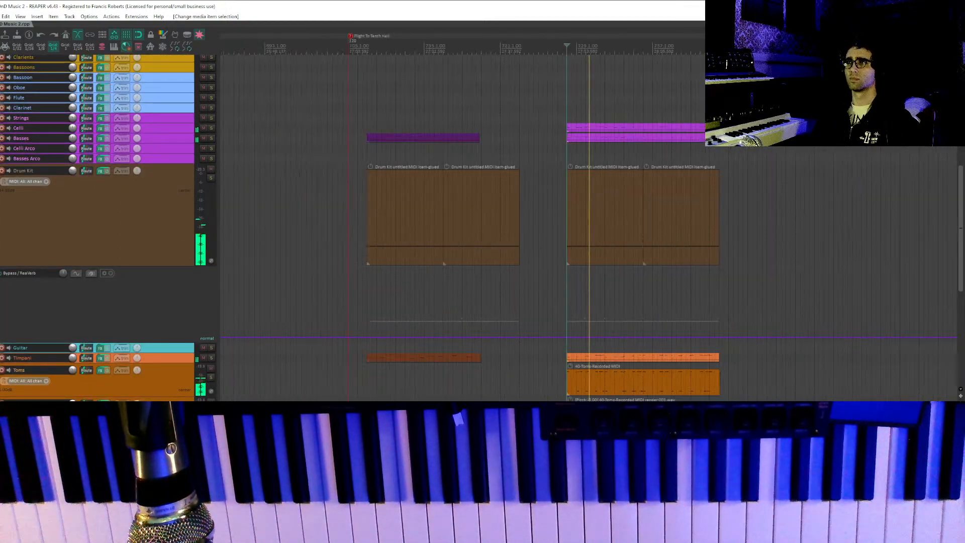
{"action": "left_click_drag", "start_coordinate": [464, 187], "coordinate": [430, 105]}
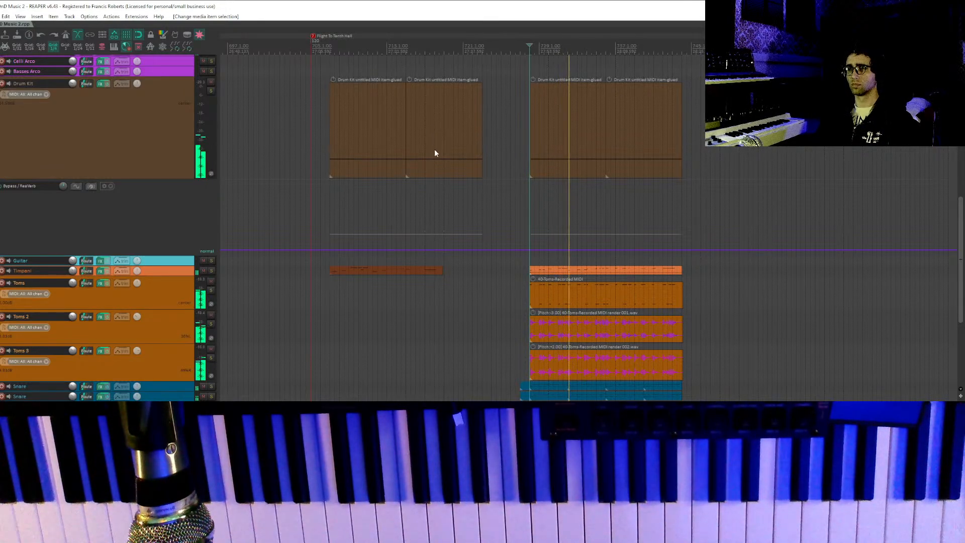
{"action": "left_click_drag", "start_coordinate": [460, 168], "coordinate": [400, 403]}
{"action": "left_click_drag", "start_coordinate": [455, 150], "coordinate": [426, 239]}
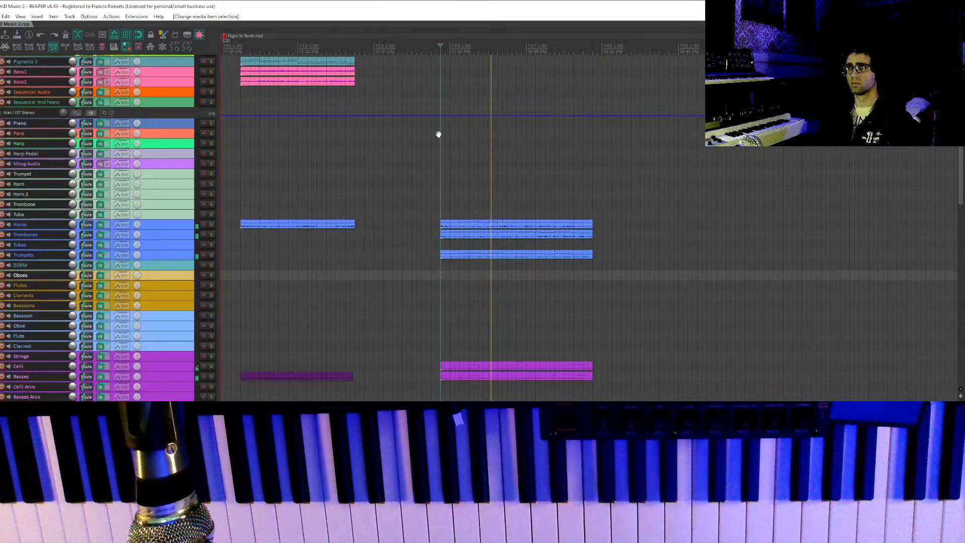
{"action": "left_click_drag", "start_coordinate": [437, 131], "coordinate": [434, 268]}
{"action": "key", "text": "space"}
Try copying the earlier Bass1 and Bass2 items to the start of the brass passage and listen to them in context.
{"action": "left_click_drag", "start_coordinate": [255, 118], "coordinate": [456, 121]}
{"action": "left_click", "coordinate": [441, 96]}
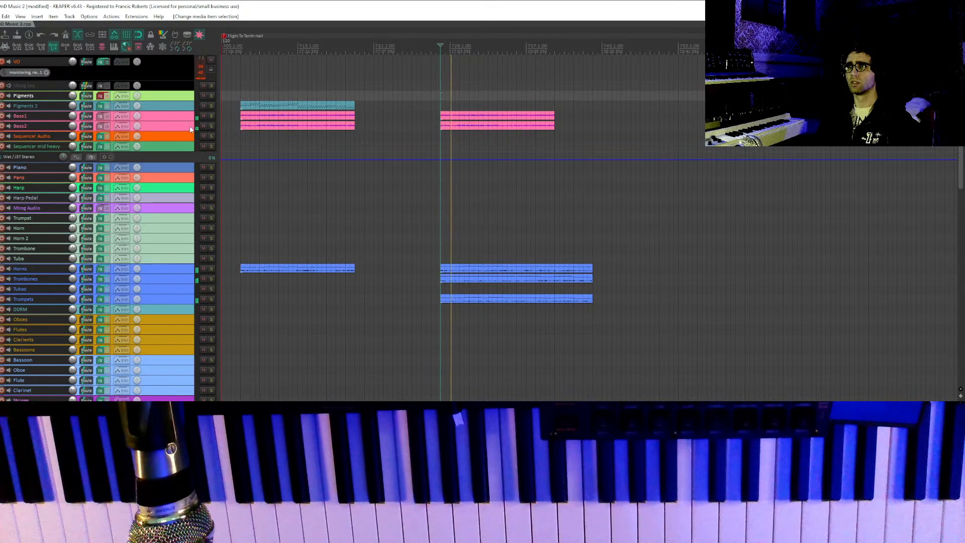
{"action": "left_click", "coordinate": [211, 117]}
{"action": "left_click", "coordinate": [211, 117]}
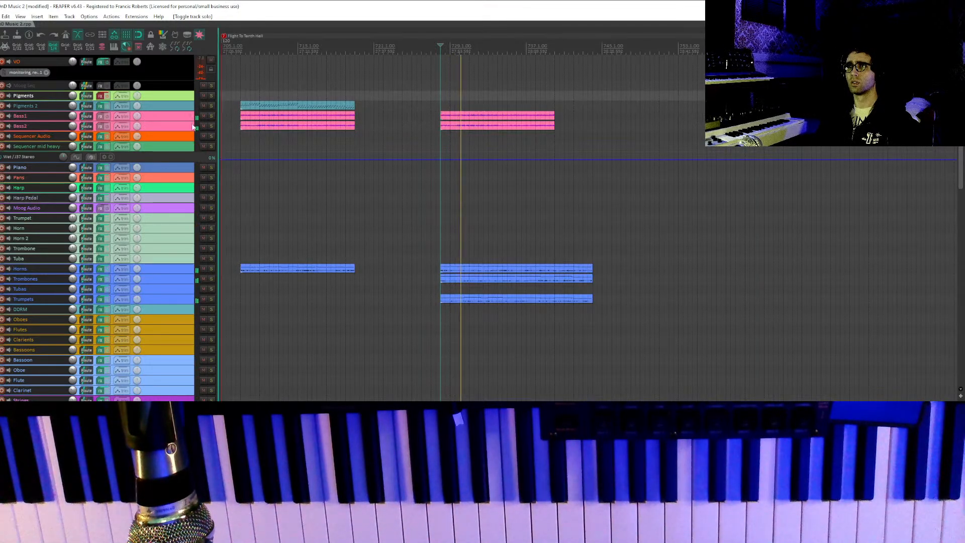
{"action": "left_click_drag", "start_coordinate": [424, 106], "coordinate": [467, 127]}
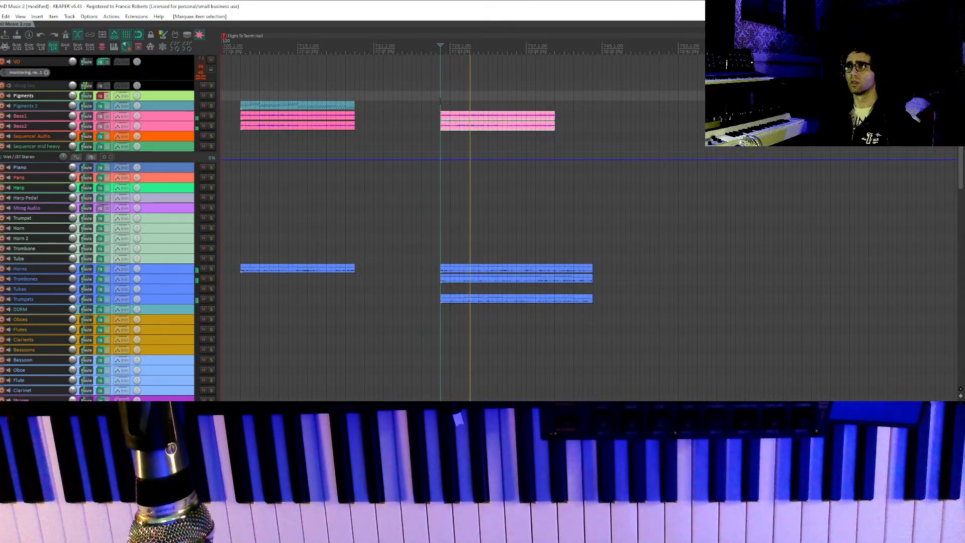
{"action": "left_click", "coordinate": [441, 105]}
{"action": "key", "text": "space"}
Delete the copied Bass1 and Bass2 items from the brass passage and play its start without them.
{"action": "left_click_drag", "start_coordinate": [442, 97], "coordinate": [485, 129]}
{"action": "key", "text": "Delete"}
{"action": "key", "text": "space"}
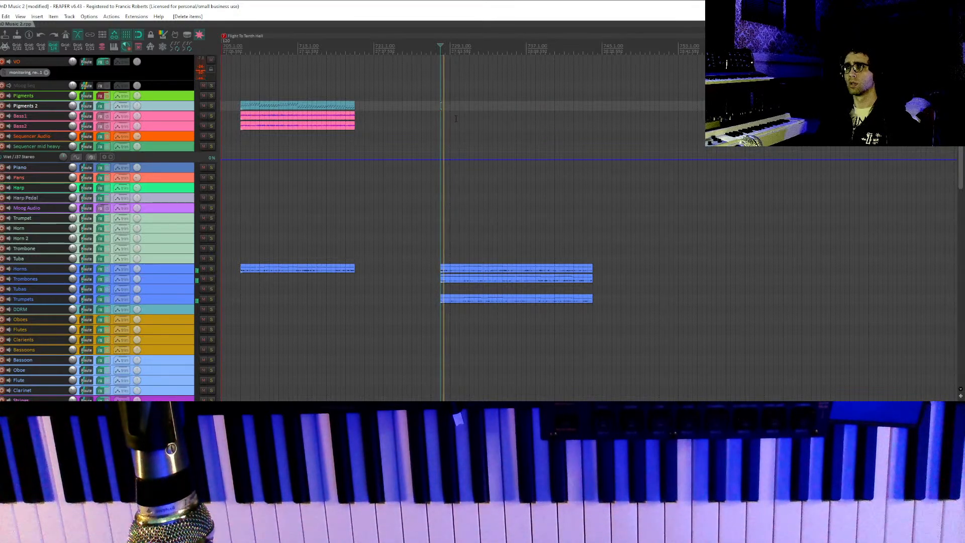
{"action": "key", "text": "space"}
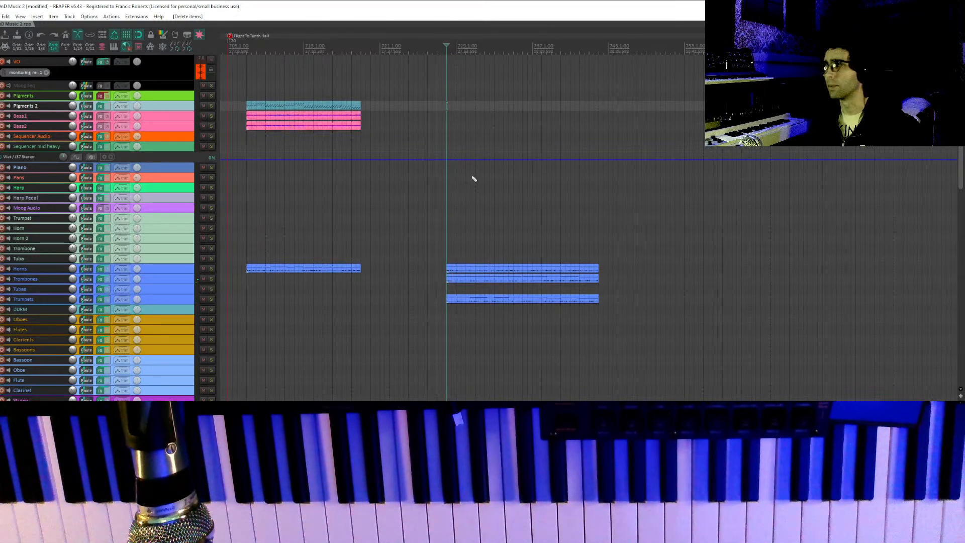
Go back to the second marked section of the project and place the edit cursor where its Harp item starts.
{"action": "scroll", "coordinate": [573, 157], "scroll_direction": "down", "scroll_amount": 8}
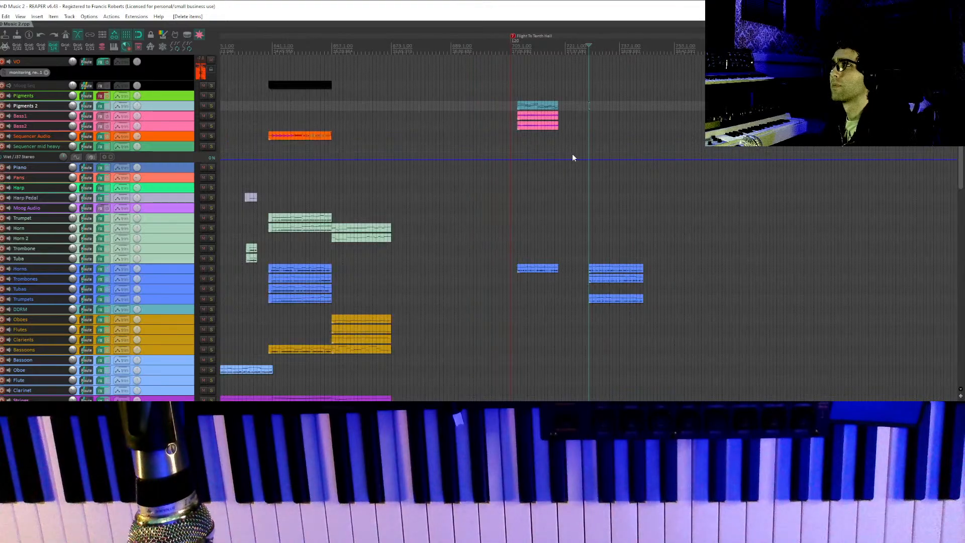
{"action": "scroll", "coordinate": [573, 155], "scroll_direction": "down", "scroll_amount": 4}
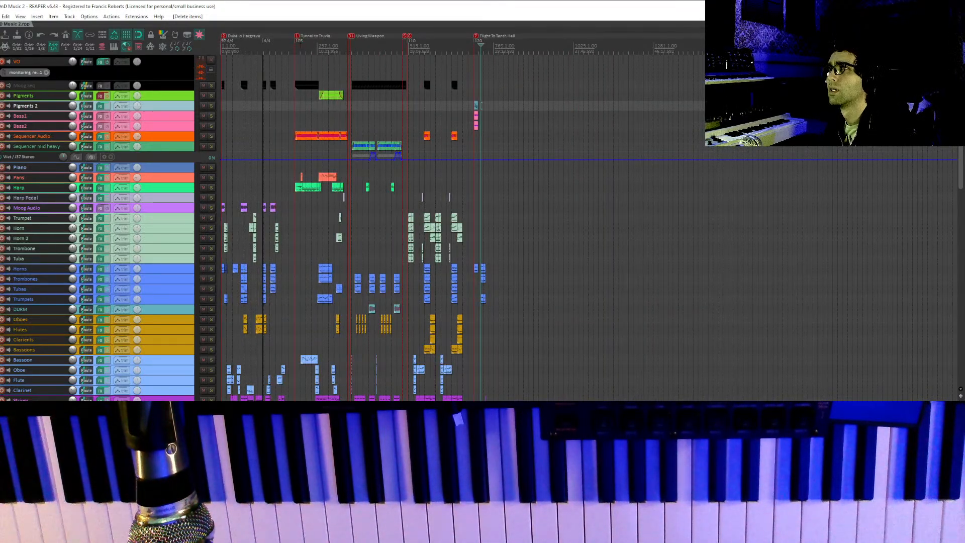
{"action": "scroll", "coordinate": [573, 158], "scroll_direction": "up", "scroll_amount": 12}
{"action": "left_click", "coordinate": [431, 46]}
{"action": "left_click", "coordinate": [435, 58]}
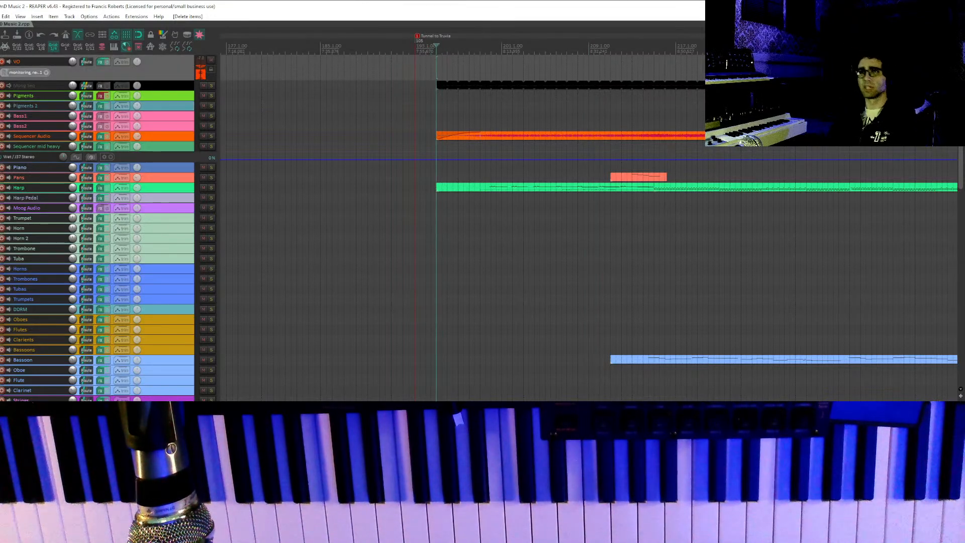